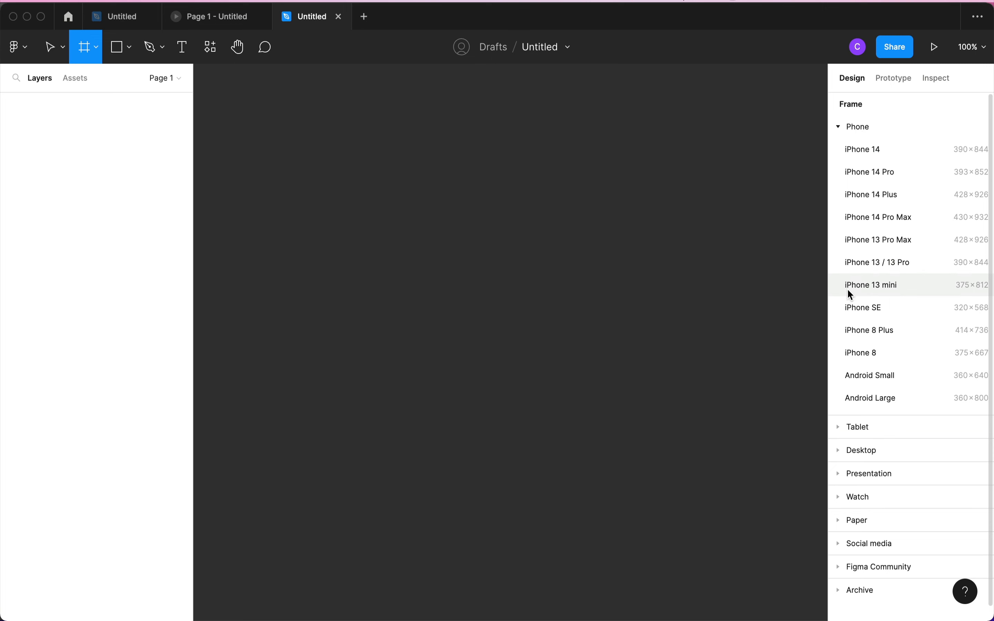
# - Create an iPhone 13 mini frame and rename it "App / send"
pyautogui.click(888, 288)
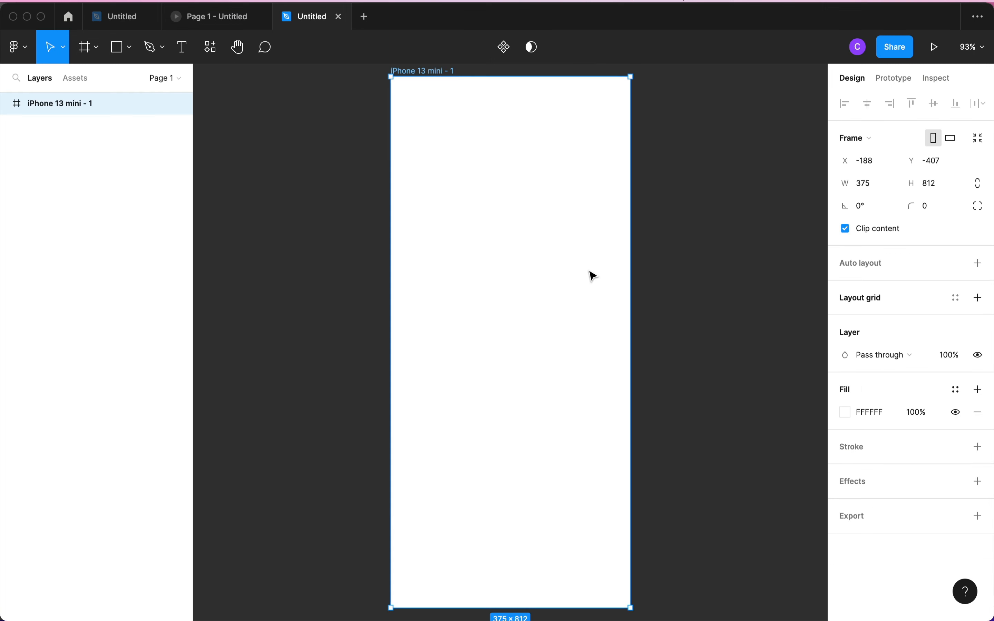
pyautogui.scroll(-2, 513, 246)
pyautogui.scroll(2, 512, 247)
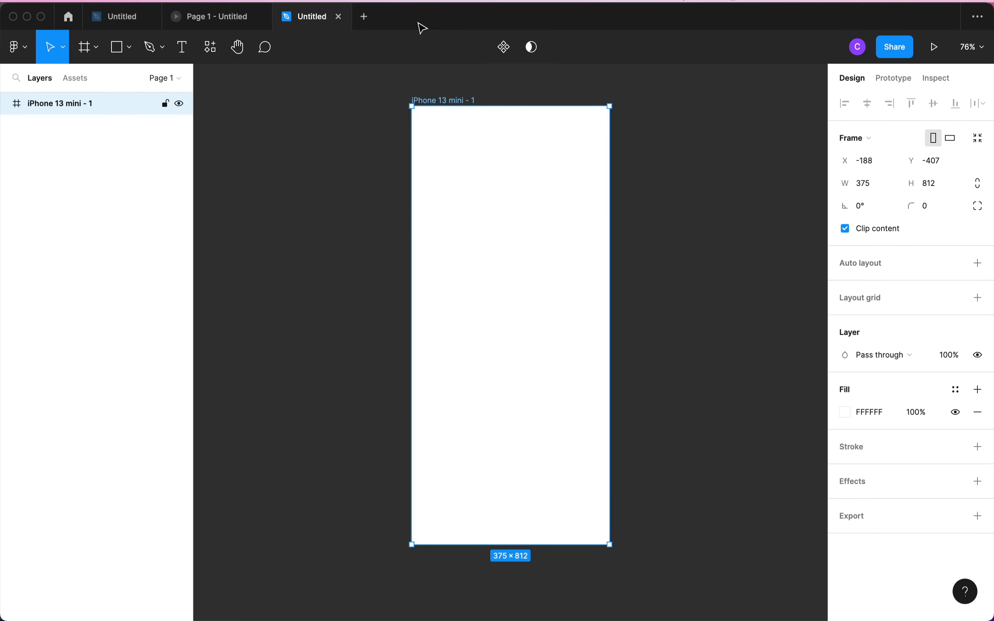
pyautogui.doubleClick(428, 103)
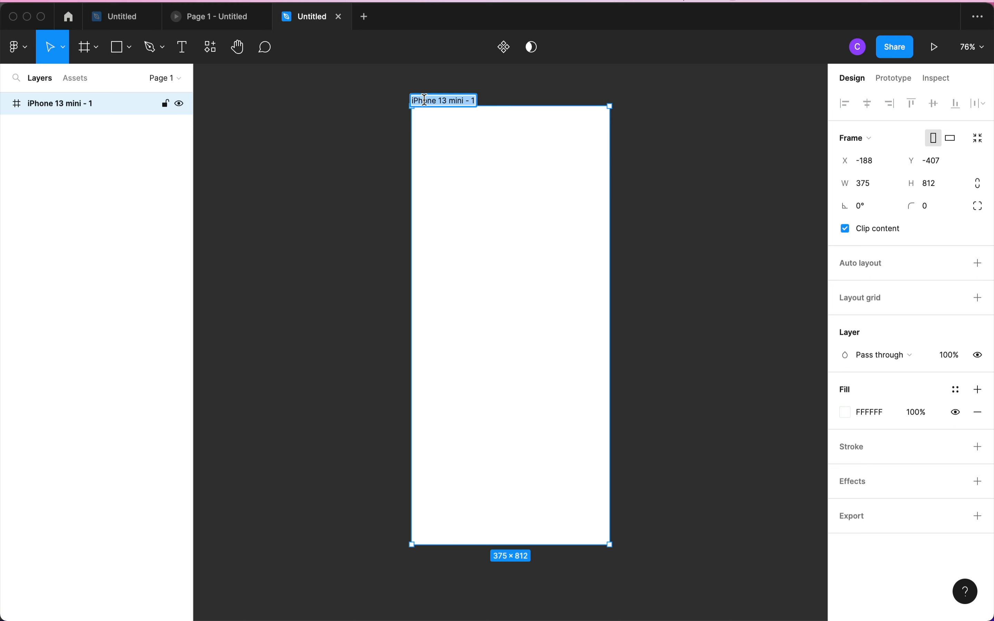
pyautogui.write('App / send')
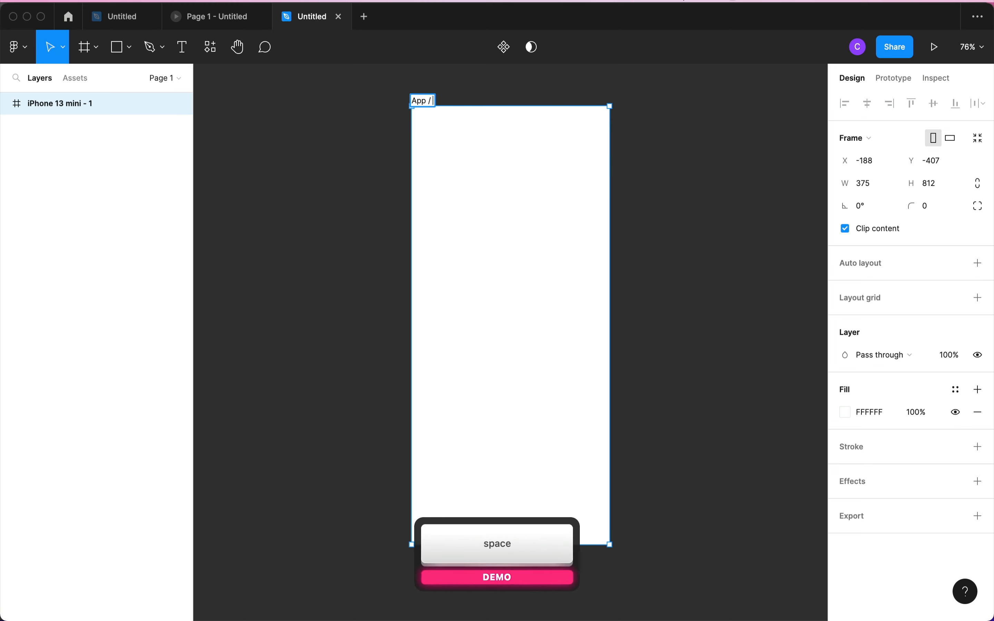
pyautogui.press('Return')
pyautogui.click(389, 147)
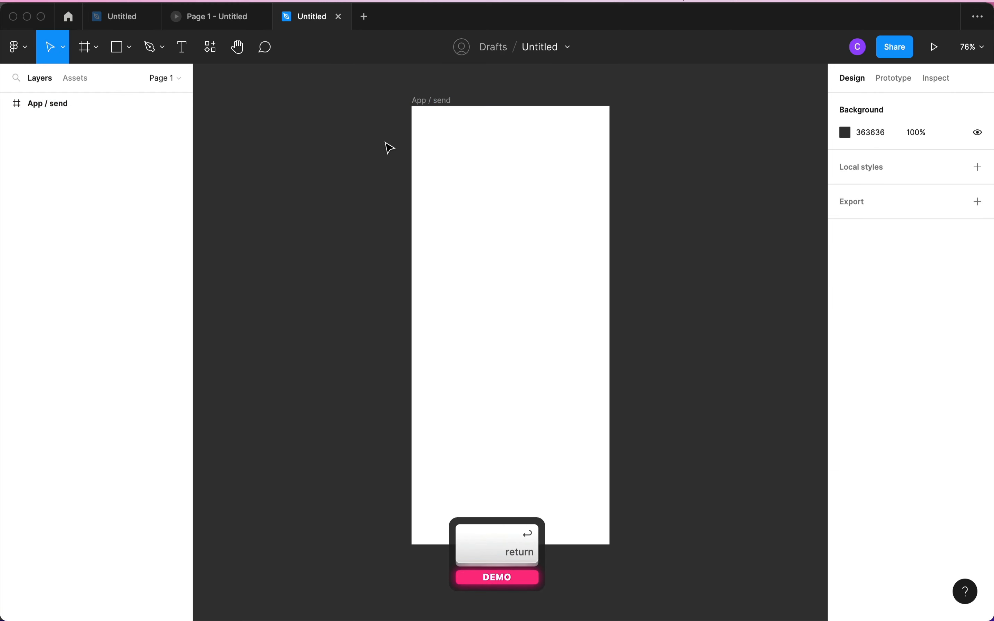
# - Add a layout grid to the App / send frame as columns with a count of 2
pyautogui.click(431, 104)
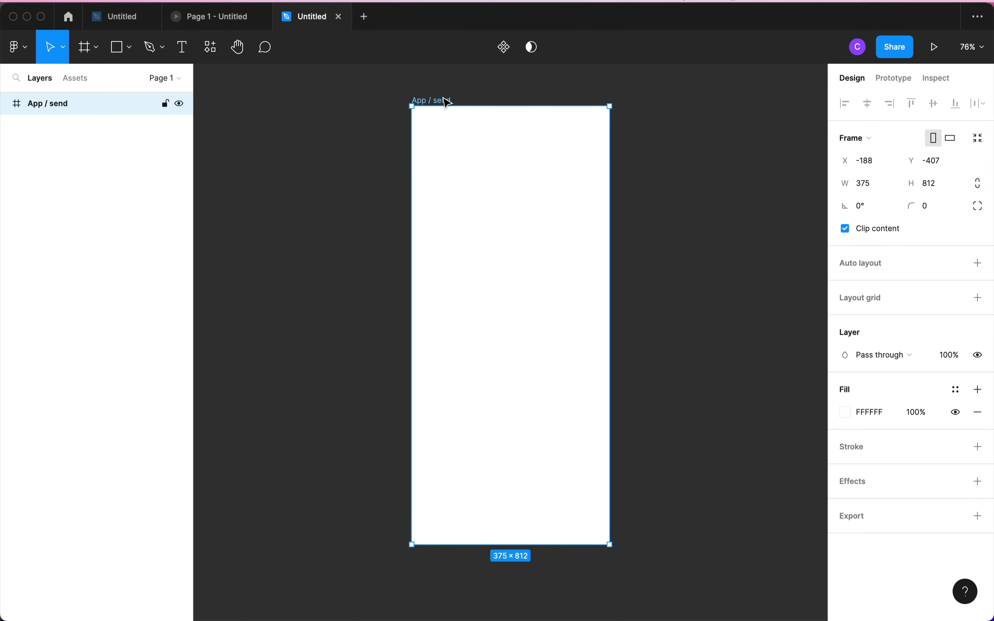
pyautogui.click(830, 298)
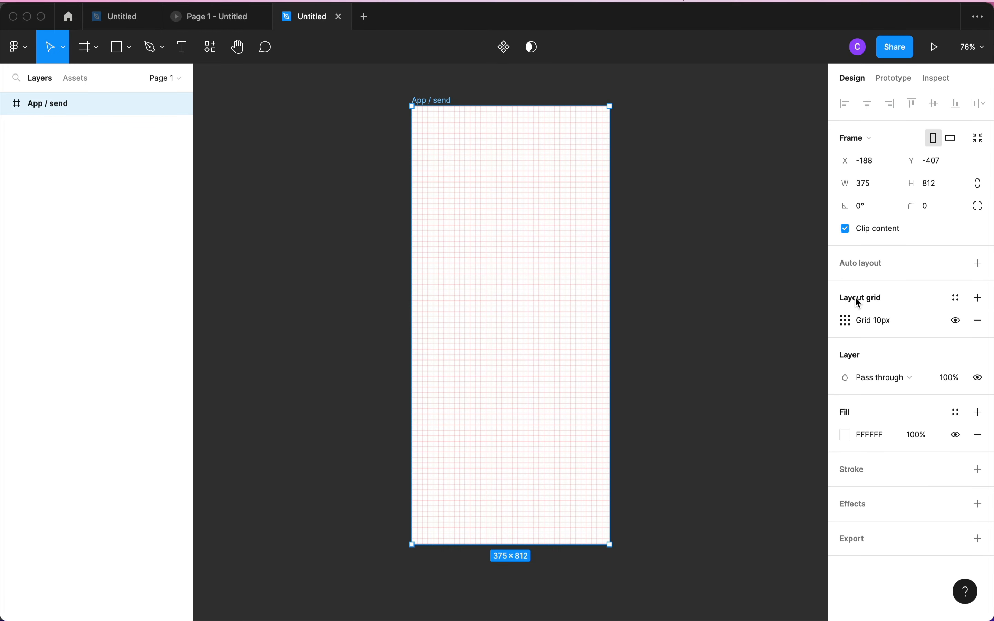
pyautogui.click(846, 320)
pyautogui.click(690, 323)
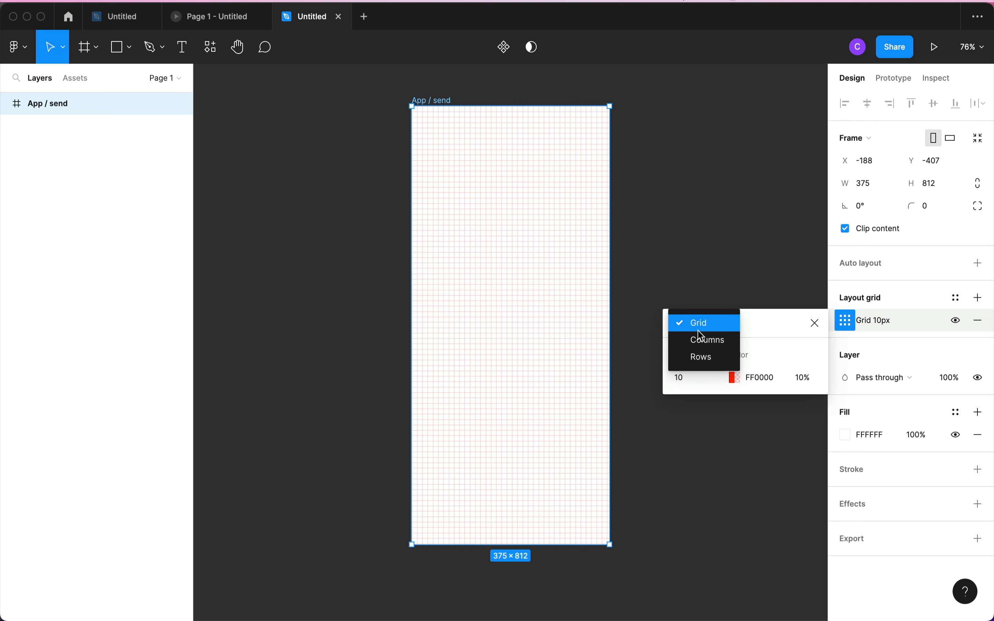
pyautogui.click(705, 341)
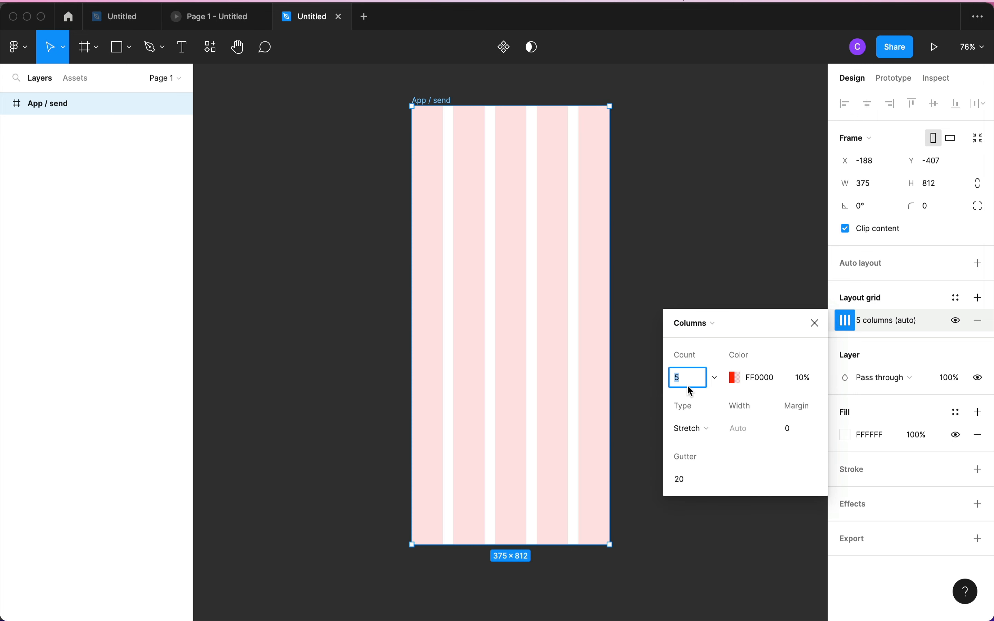
pyautogui.write('2')
pyautogui.press('Return')
# - Set the column grid's margin to 16 and its gutter to 8
pyautogui.click(791, 429)
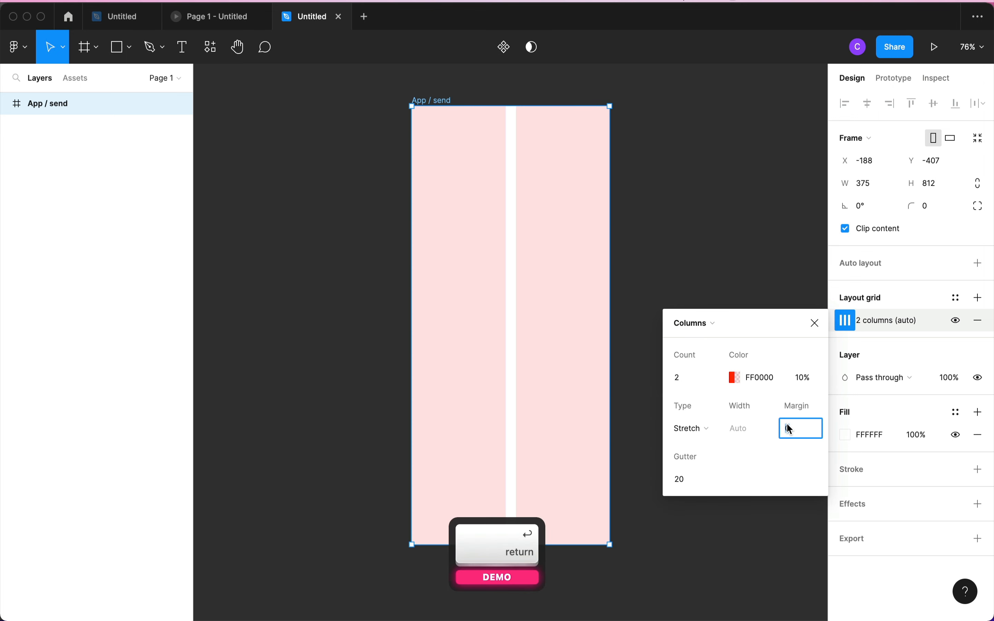
pyautogui.write('16')
pyautogui.press('Return')
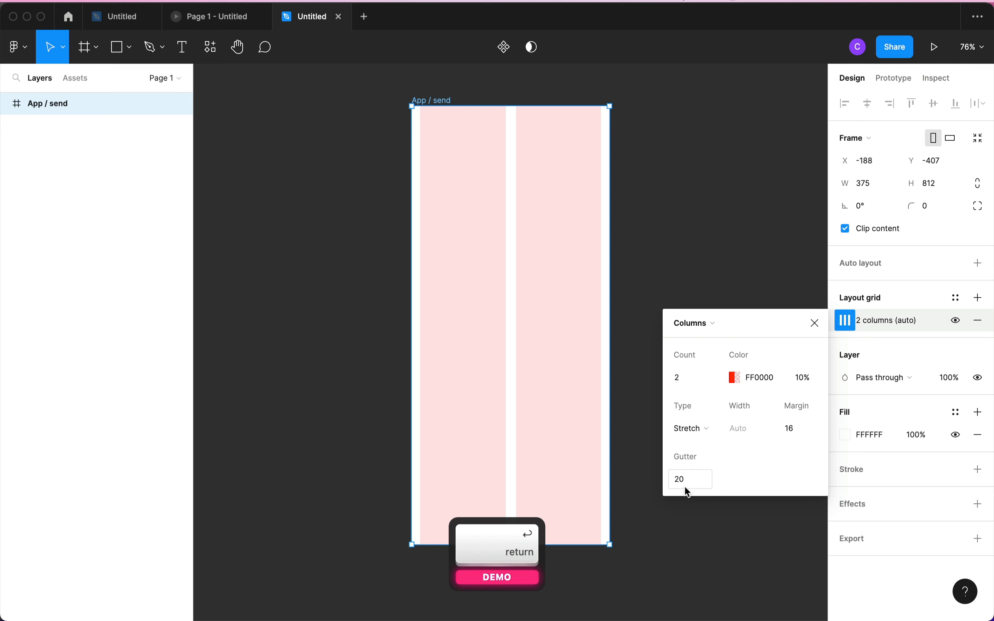
pyautogui.write('8')
pyautogui.press('Return')
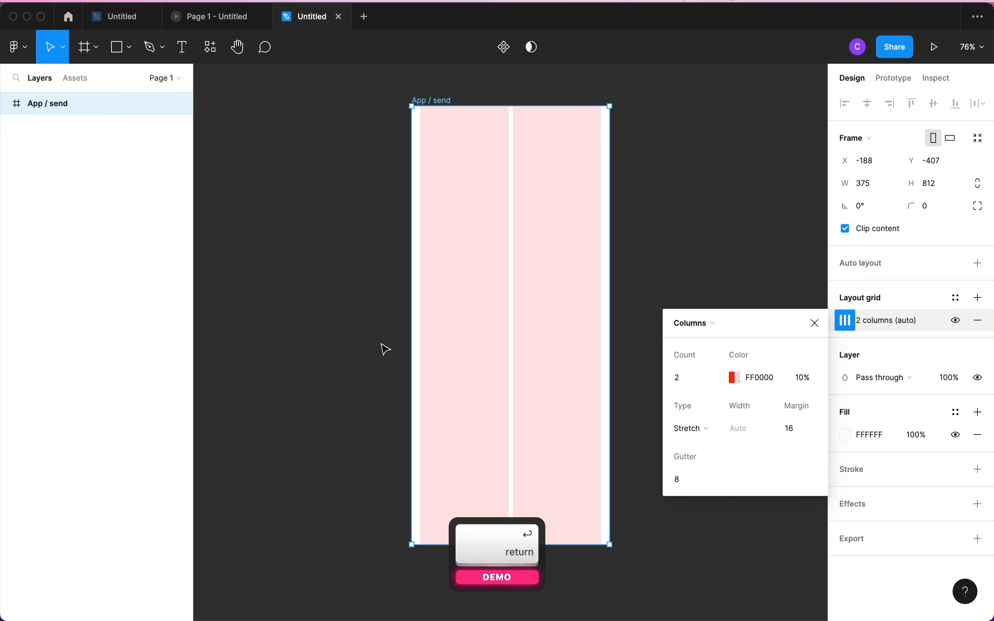
pyautogui.click(373, 245)
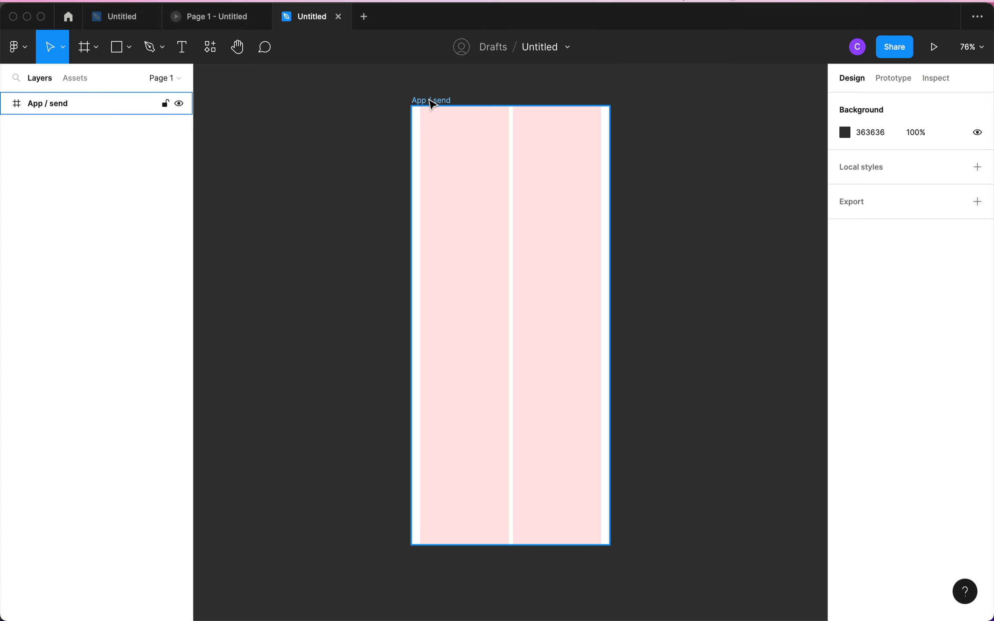
# - Search the plugins for "material sym" and run Material Symbols
pyautogui.click(211, 56)
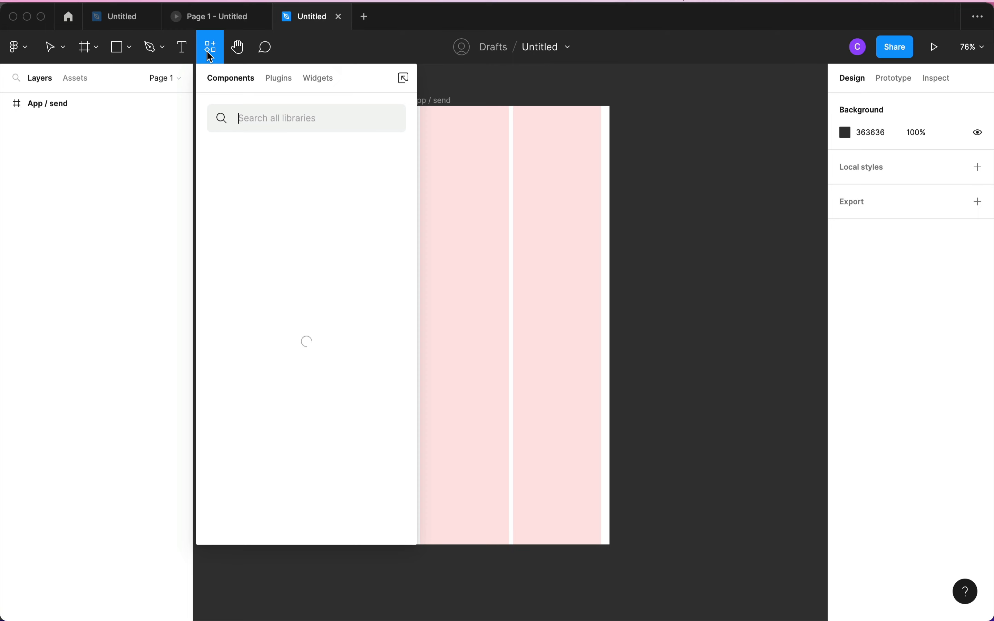
pyautogui.click(279, 78)
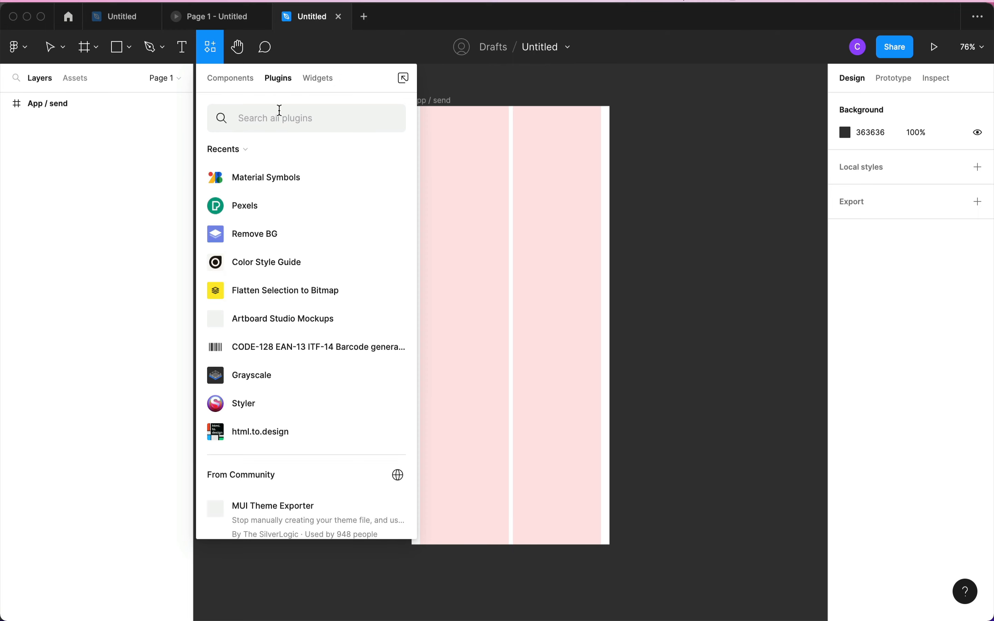
pyautogui.write('material ')
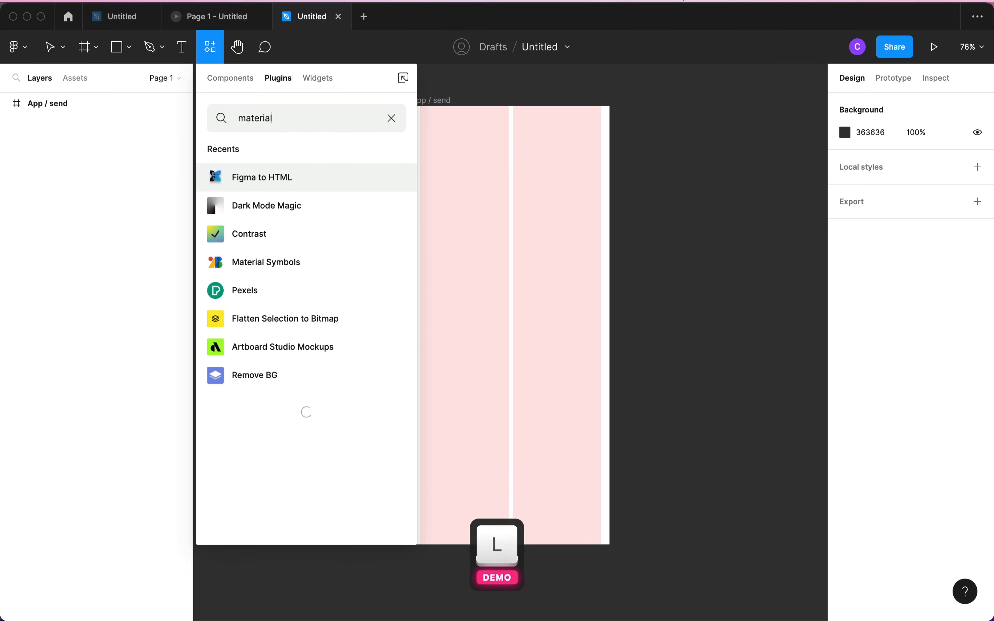
pyautogui.write('sym')
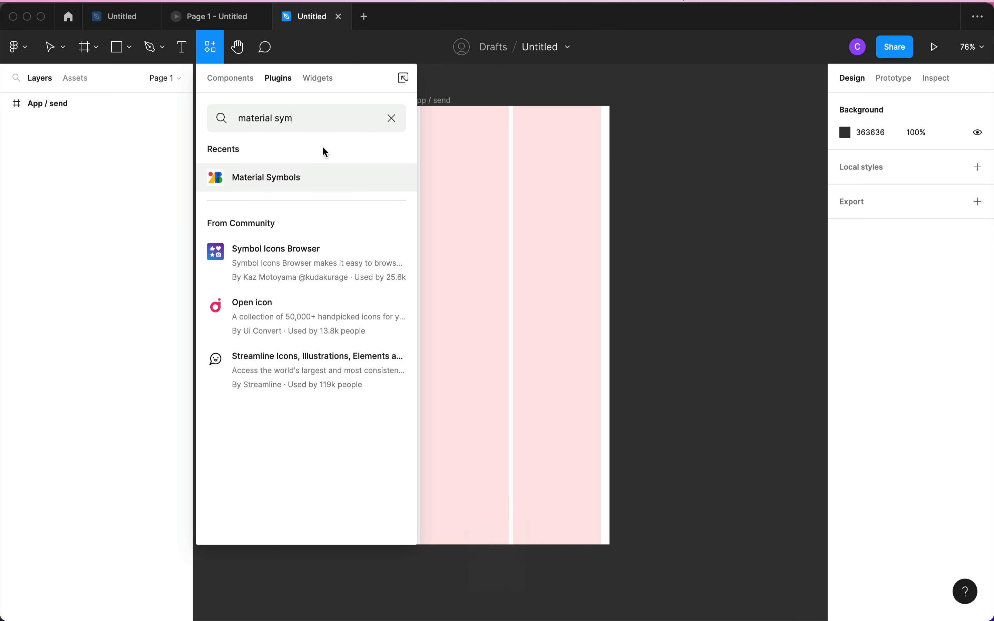
pyautogui.moveTo(272, 168)
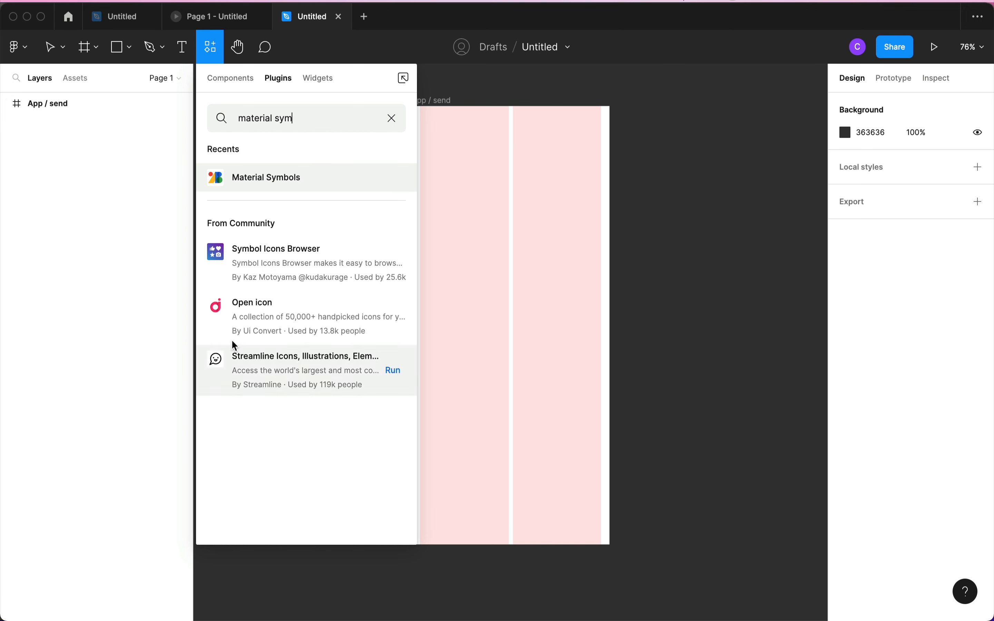
pyautogui.moveTo(330, 281)
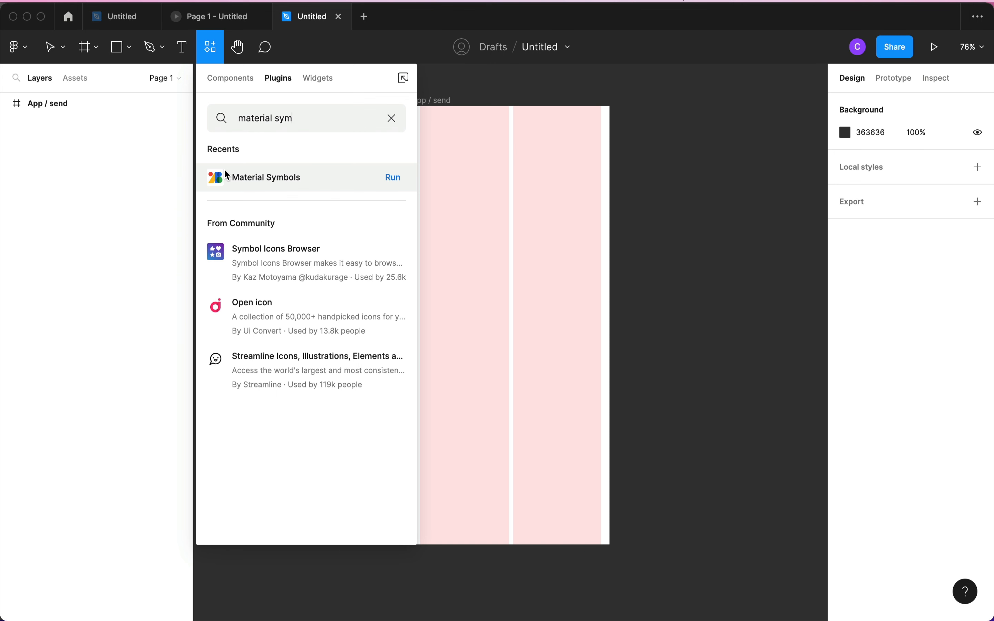
pyautogui.click(232, 179)
pyautogui.click(287, 274)
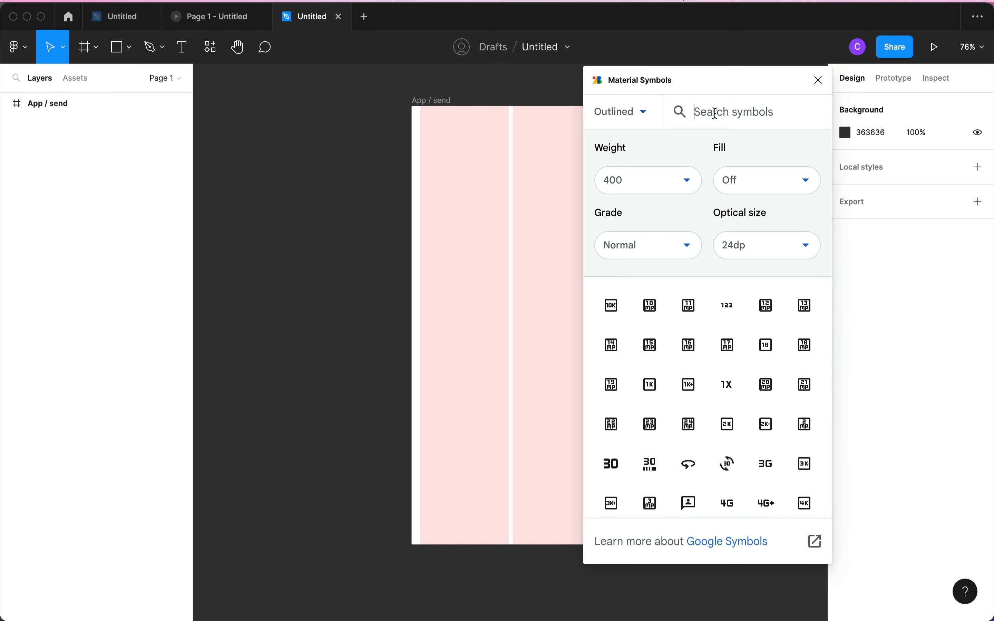
# - Search the symbols for "arrow" and set the icon style to Rounded with weight 300
pyautogui.write('arrow')
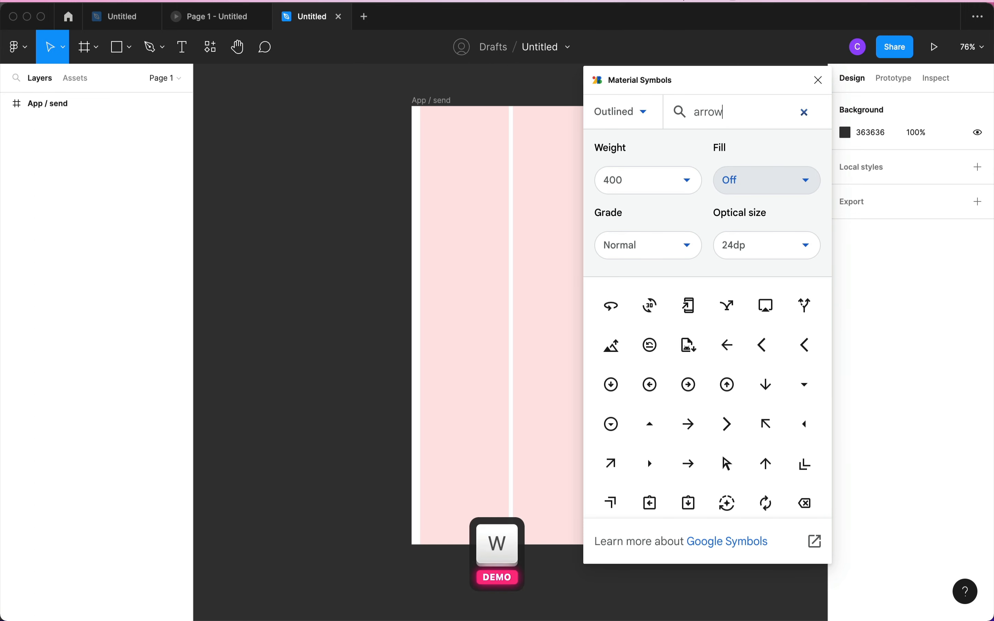
pyautogui.click(622, 112)
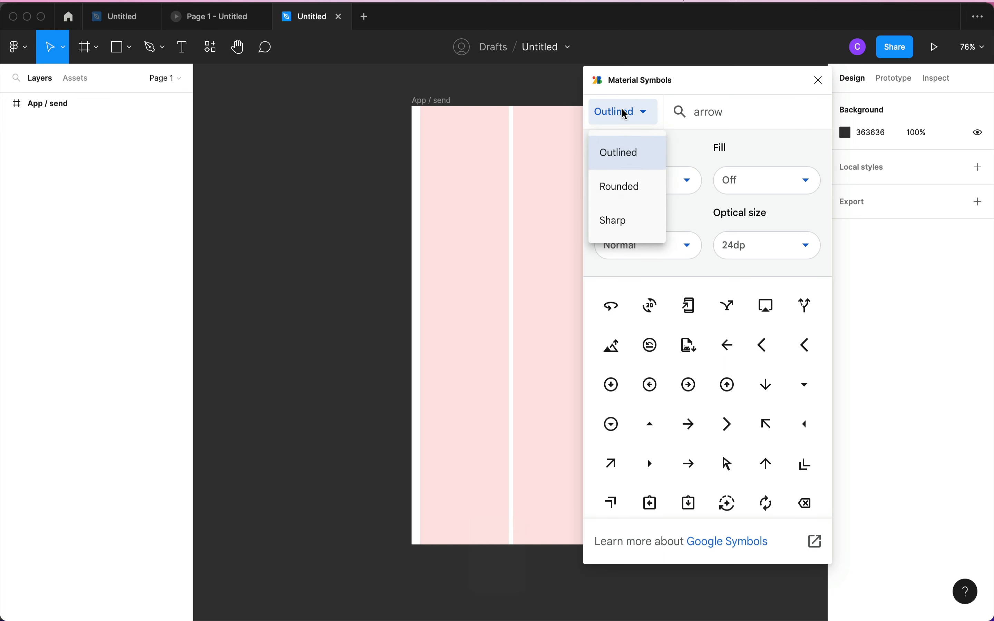
pyautogui.click(623, 188)
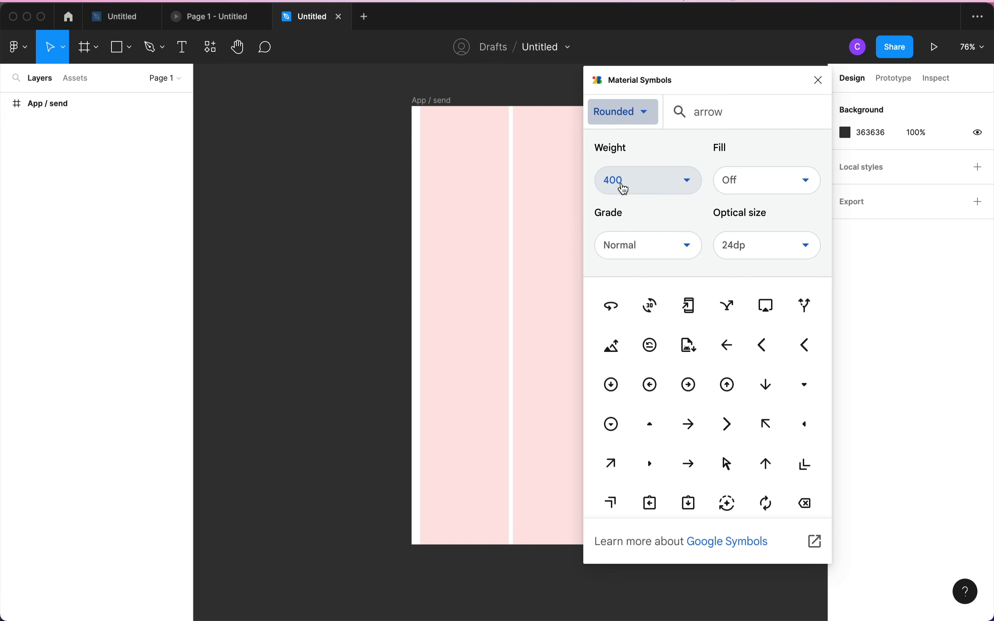
pyautogui.click(627, 188)
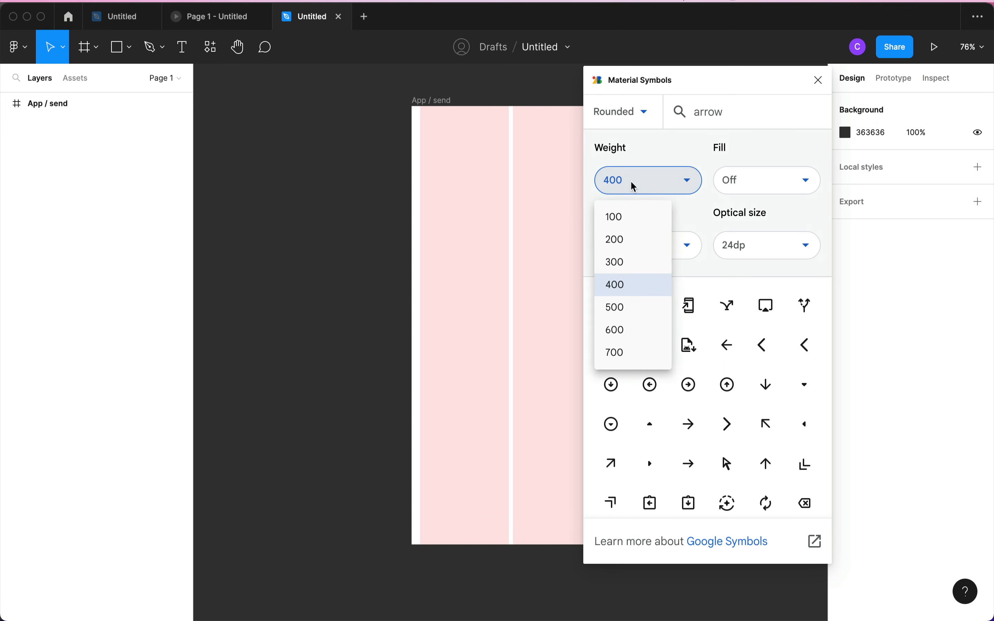
pyautogui.click(627, 263)
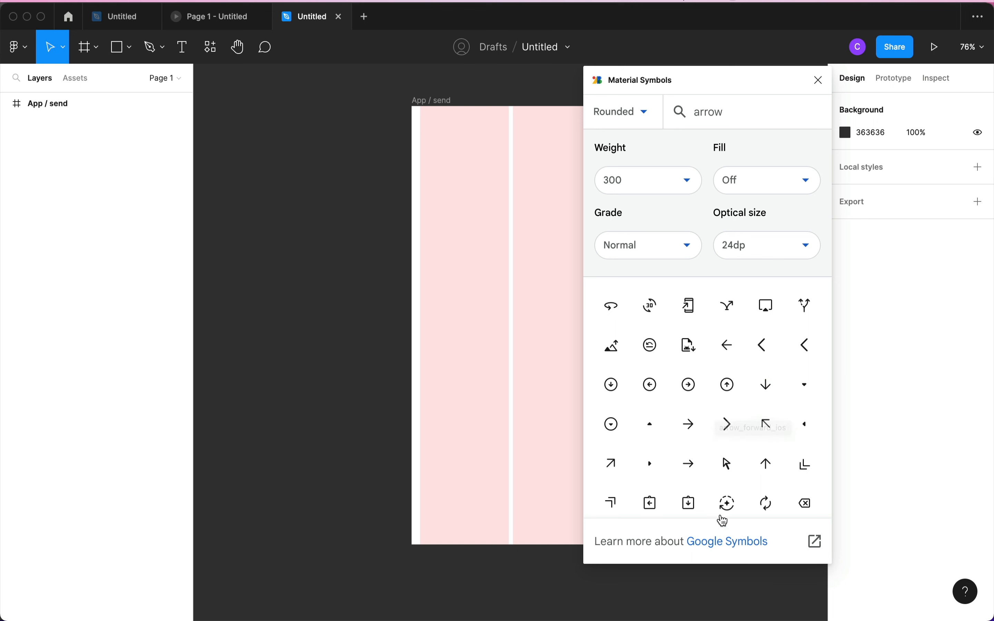
# - Insert the arrow_back icon, place it near the upper-left corner of the App / send frame, and close the plugin
pyautogui.scroll(-1, 724, 459)
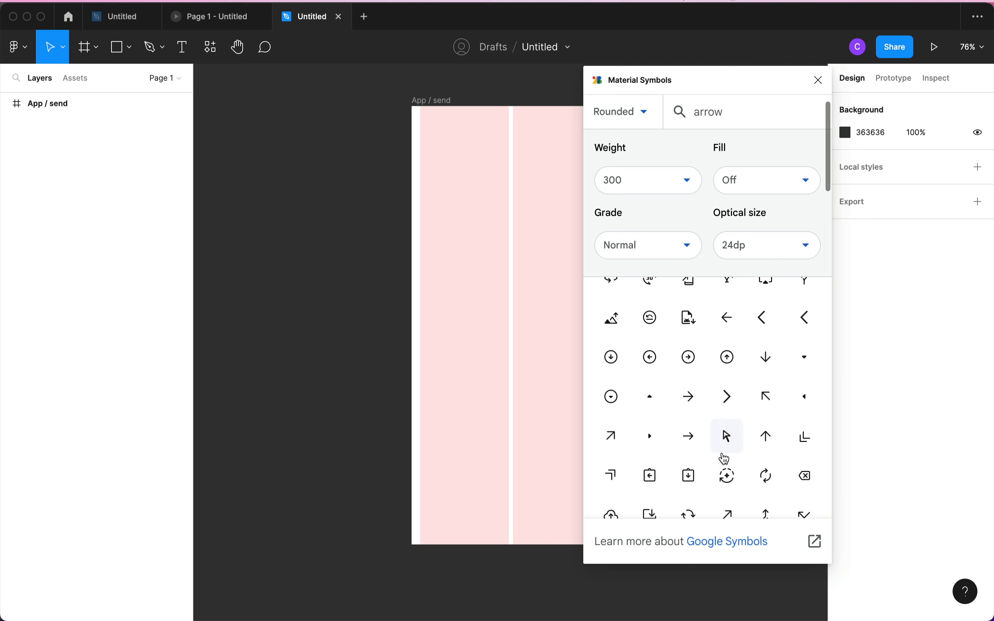
pyautogui.scroll(1, 724, 459)
pyautogui.scroll(-4, 726, 459)
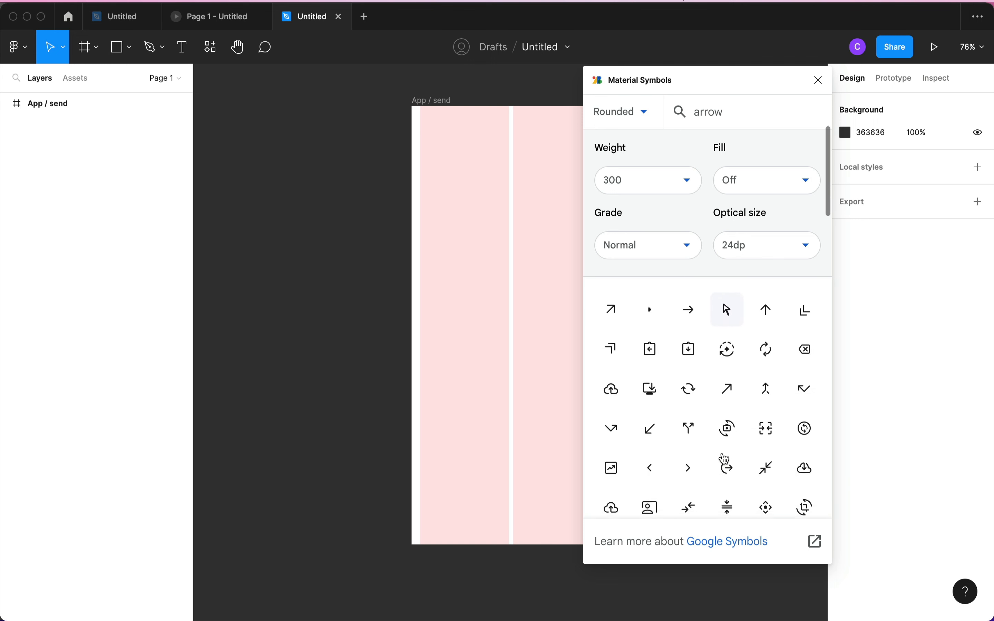
pyautogui.scroll(3, 726, 459)
pyautogui.scroll(1, 726, 460)
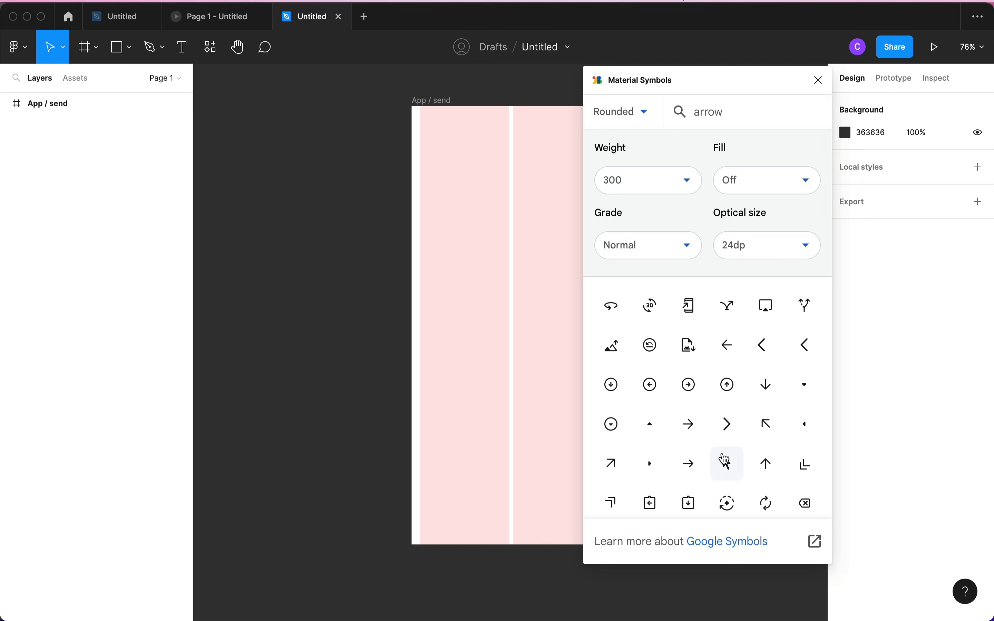
pyautogui.click(728, 346)
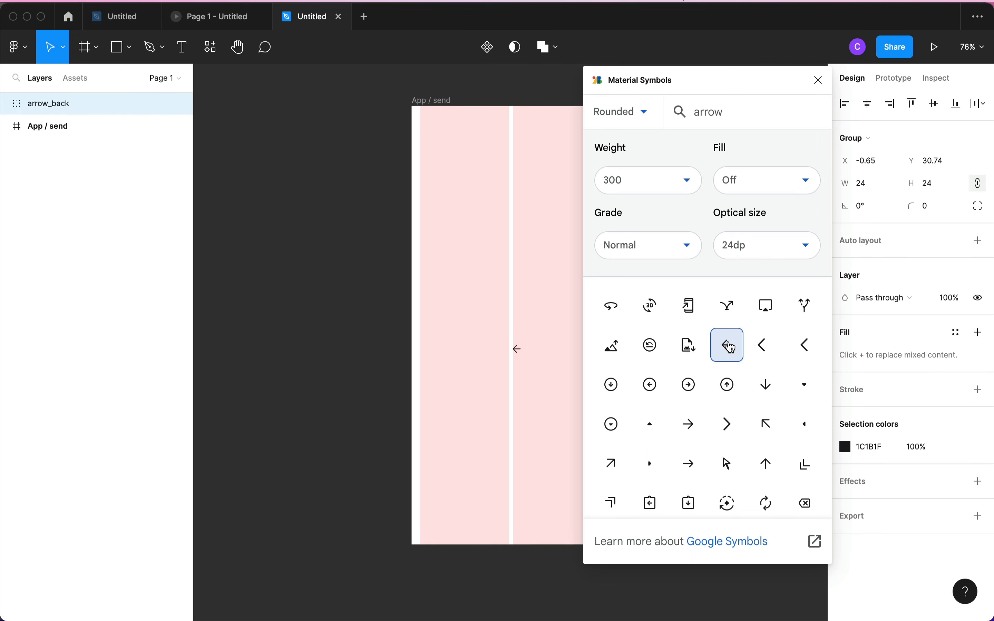
pyautogui.click(469, 285)
pyautogui.moveTo(516, 349); pyautogui.dragTo(427, 139)
pyautogui.click(818, 86)
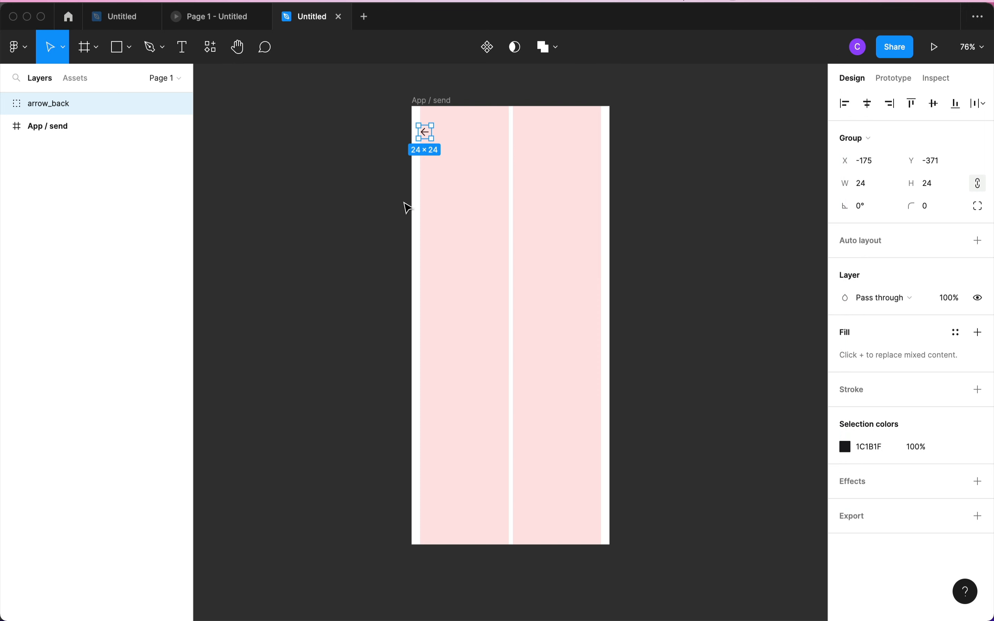
# - Move the arrow_back icon farther into the first grid column, to about X -133, Y -332
pyautogui.scroll(5, 407, 132)
pyautogui.scroll(3, 413, 140)
pyautogui.click(471, 304)
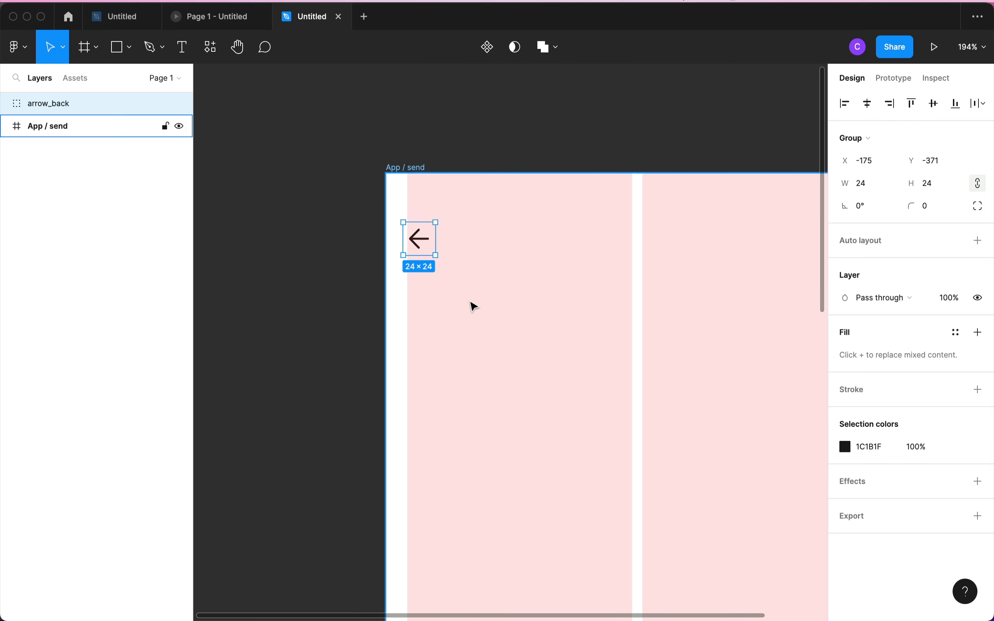
pyautogui.click(419, 239)
pyautogui.moveTo(420, 239); pyautogui.dragTo(484, 289)
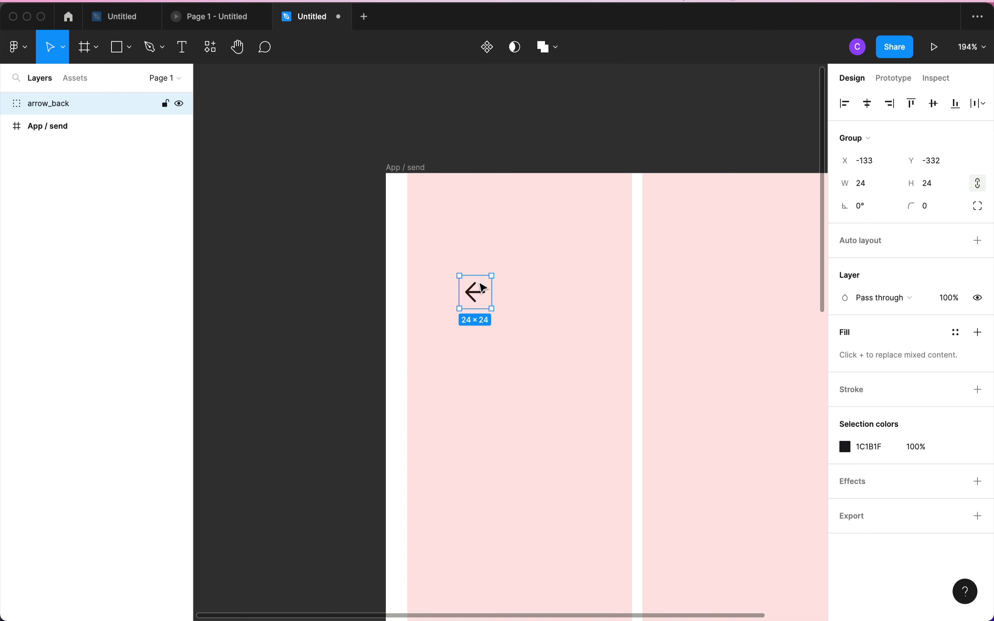
# - Try moving the App / send frame away to the right of the arrow_back icon and undo the move
pyautogui.scroll(-5, 484, 288)
pyautogui.click(425, 220)
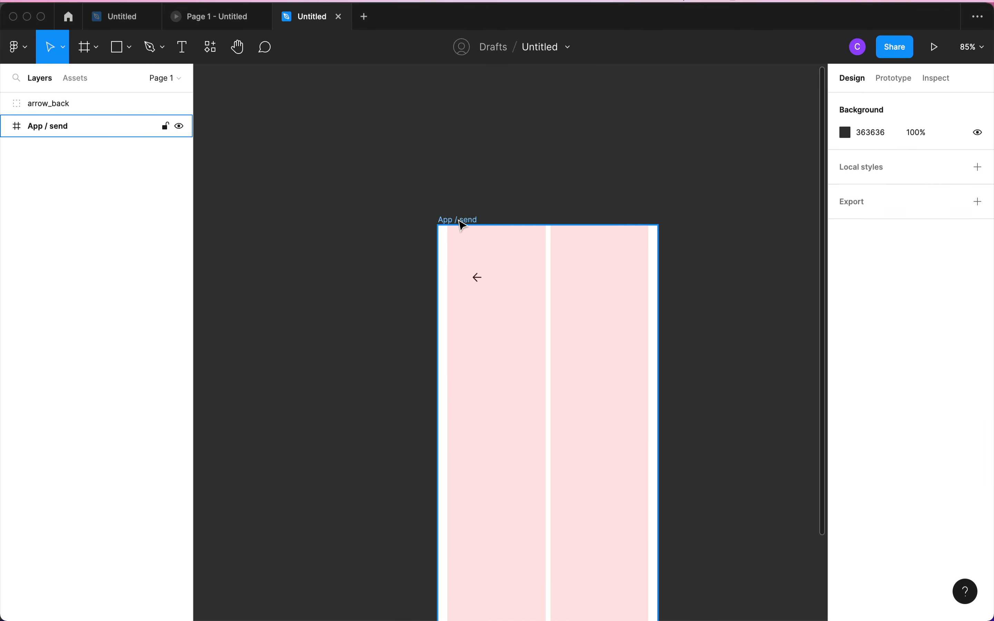
pyautogui.moveTo(459, 220); pyautogui.dragTo(618, 199)
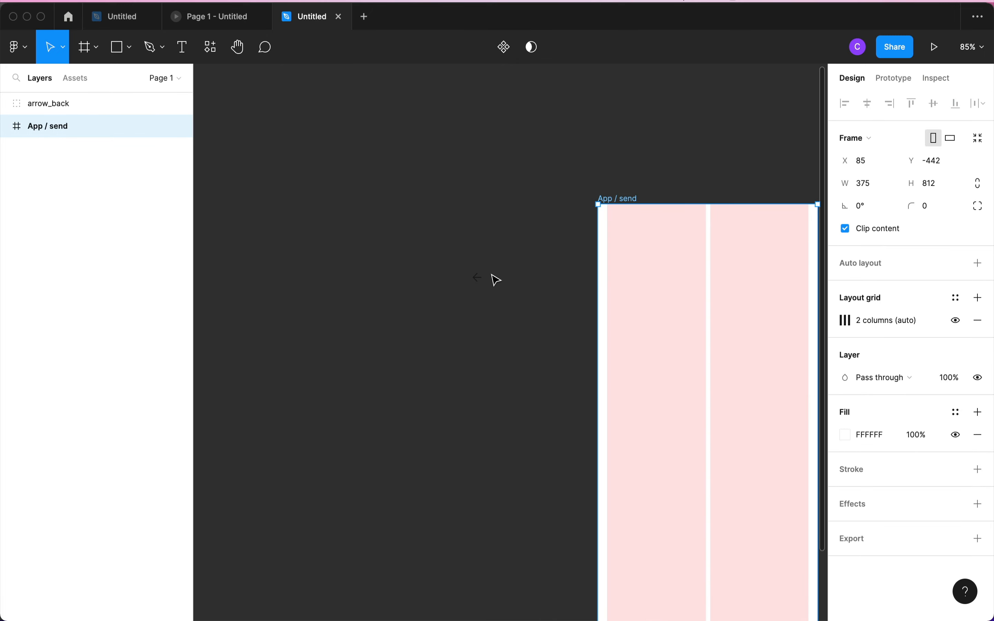
pyautogui.hotkey('ctrl', 'z')
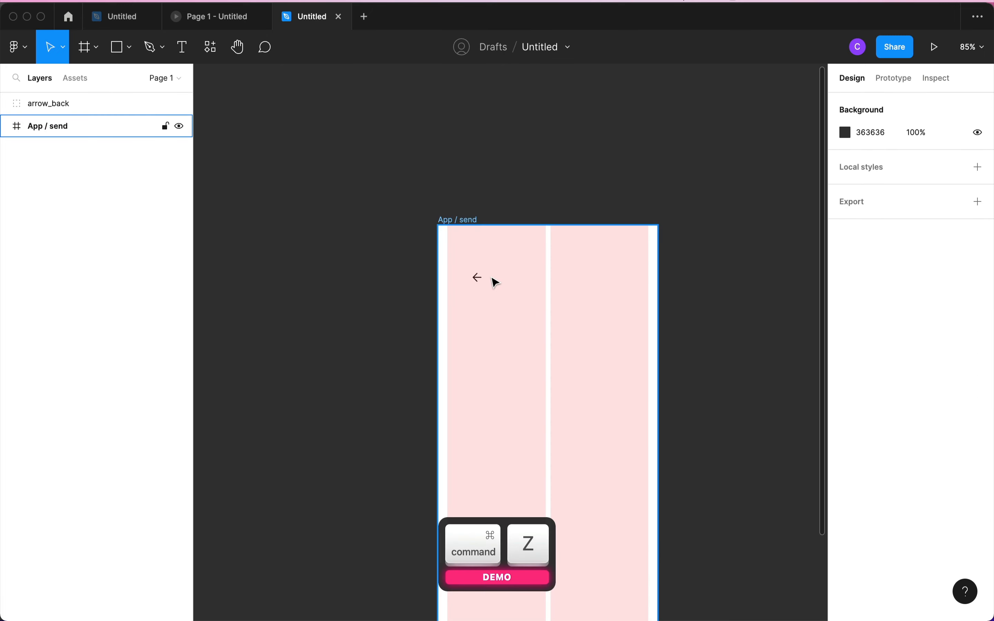
# - Move the arrow_back icon into the App / send frame at X 16, Y 33, then cut it and paste it inside the frame
pyautogui.click(480, 278)
pyautogui.moveTo(479, 287); pyautogui.dragTo(456, 258)
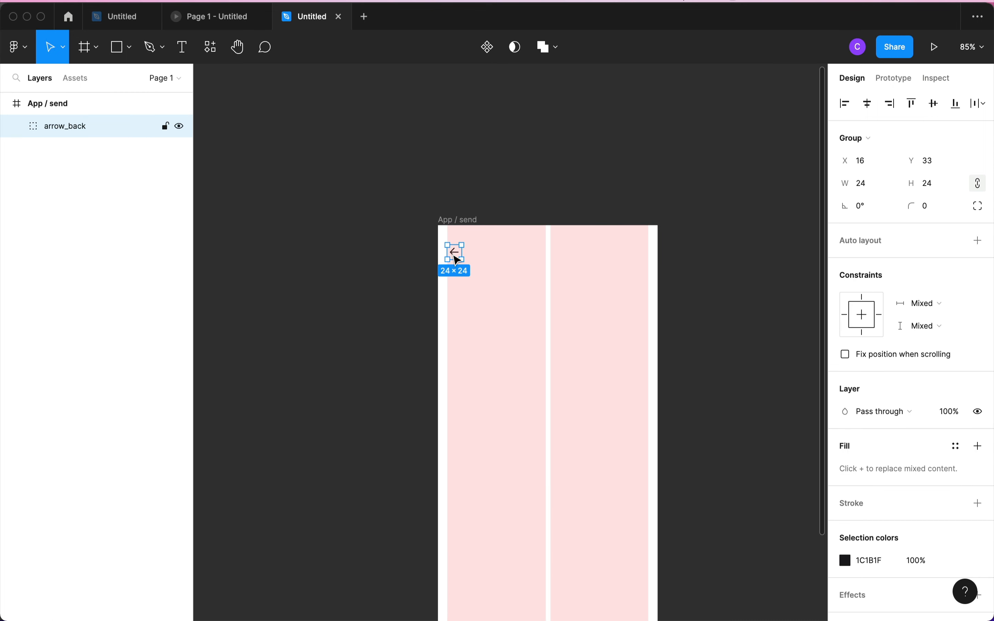
pyautogui.press('super+x')
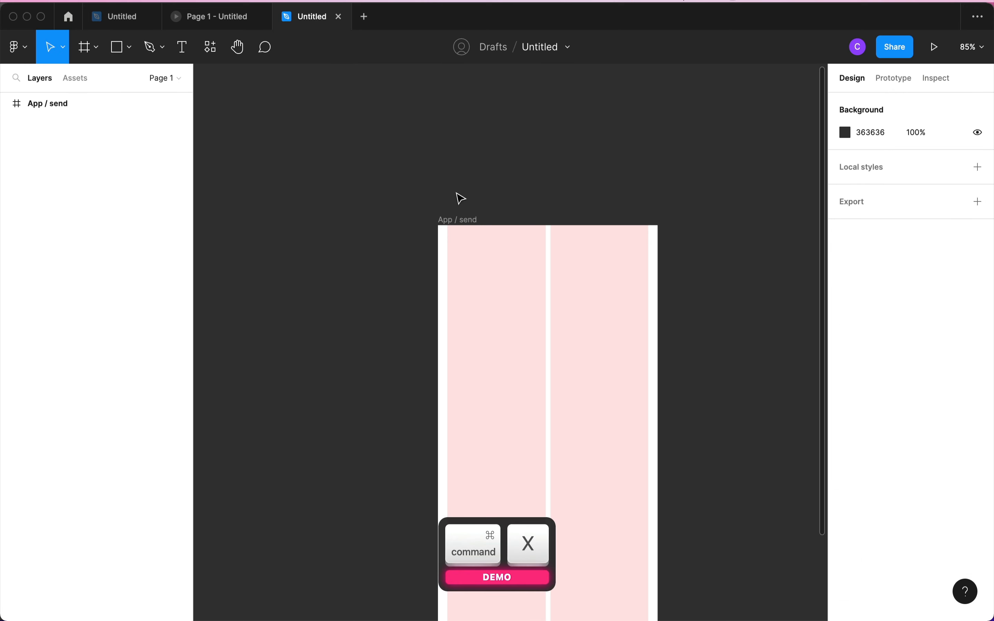
pyautogui.click(461, 225)
pyautogui.press('super+v')
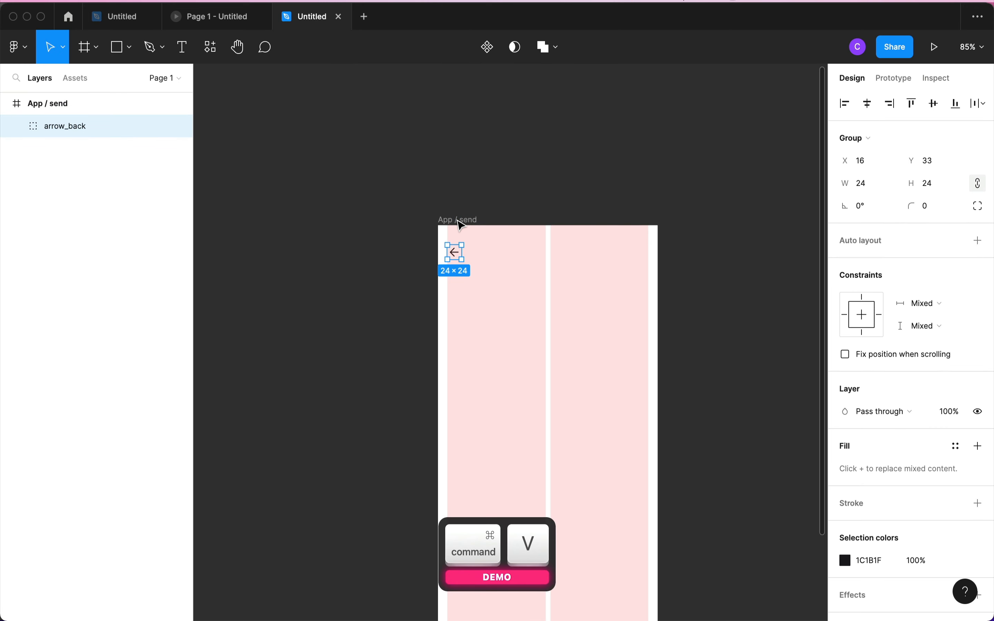
# - Align the arrow_back icon with the first grid column at X 16 and nudge it down to Y 48
pyautogui.click(468, 278)
pyautogui.click(456, 256)
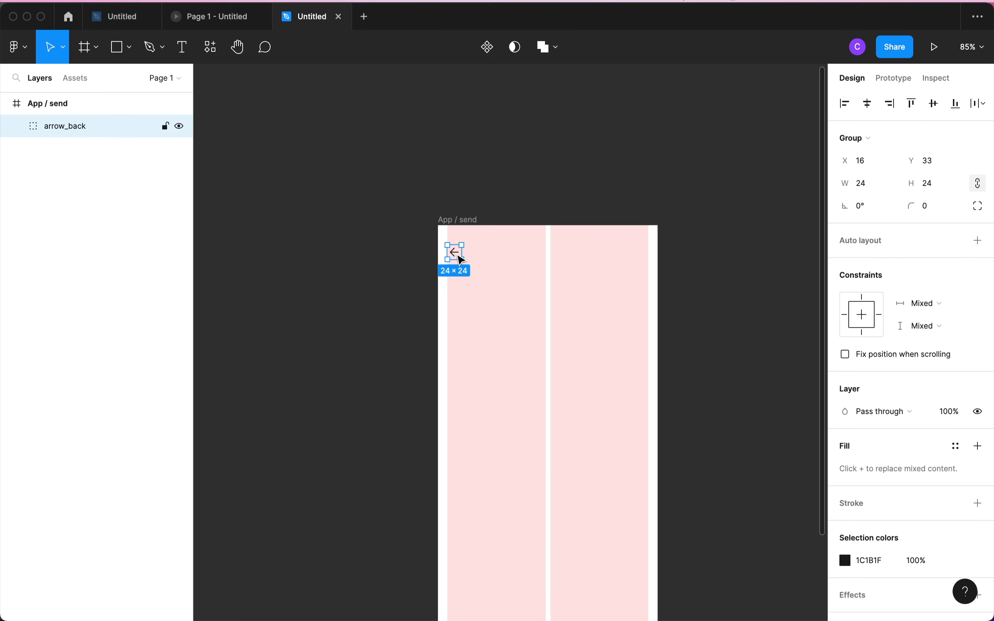
pyautogui.scroll(5, 461, 260)
pyautogui.moveTo(456, 257); pyautogui.dragTo(452, 257)
pyautogui.press('alt')
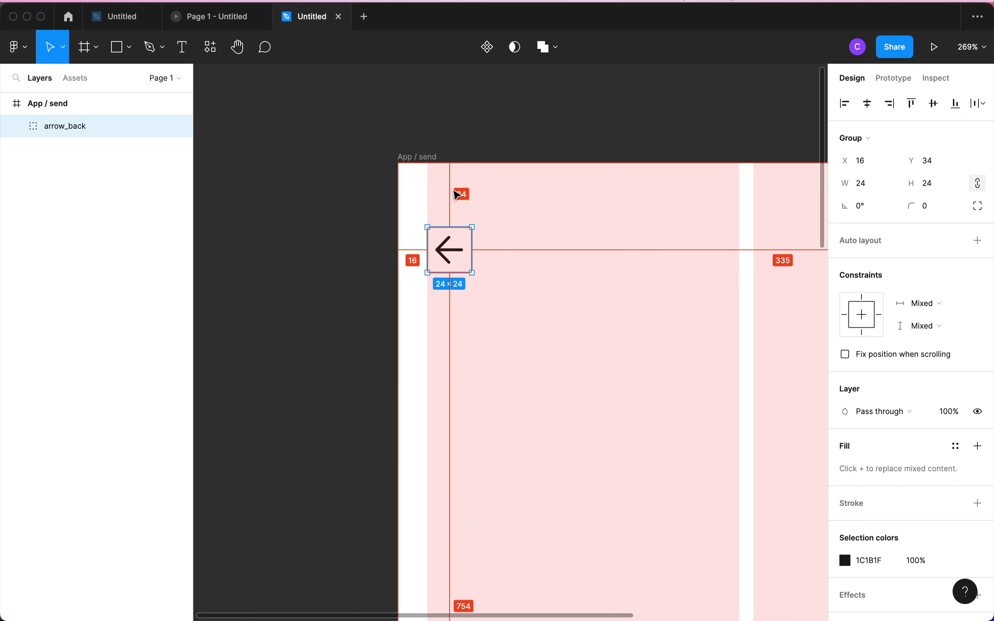
pyautogui.hotkey('alt', 'Down')
pyautogui.hotkey('alt', 'Down')
pyautogui.hotkey('alt', 'Down')
pyautogui.hotkey('alt', 'Down')
pyautogui.hotkey('alt', 'Down')
pyautogui.hotkey('alt', 'Down')
pyautogui.hotkey('alt', 'Down')
pyautogui.hotkey('alt', 'Down')
pyautogui.hotkey('alt', 'Down')
pyautogui.hotkey('alt', 'Down')
pyautogui.hotkey('alt', 'Down')
pyautogui.hotkey('alt', 'Down')
pyautogui.hotkey('alt', 'Down')
pyautogui.hotkey('alt', 'Down')
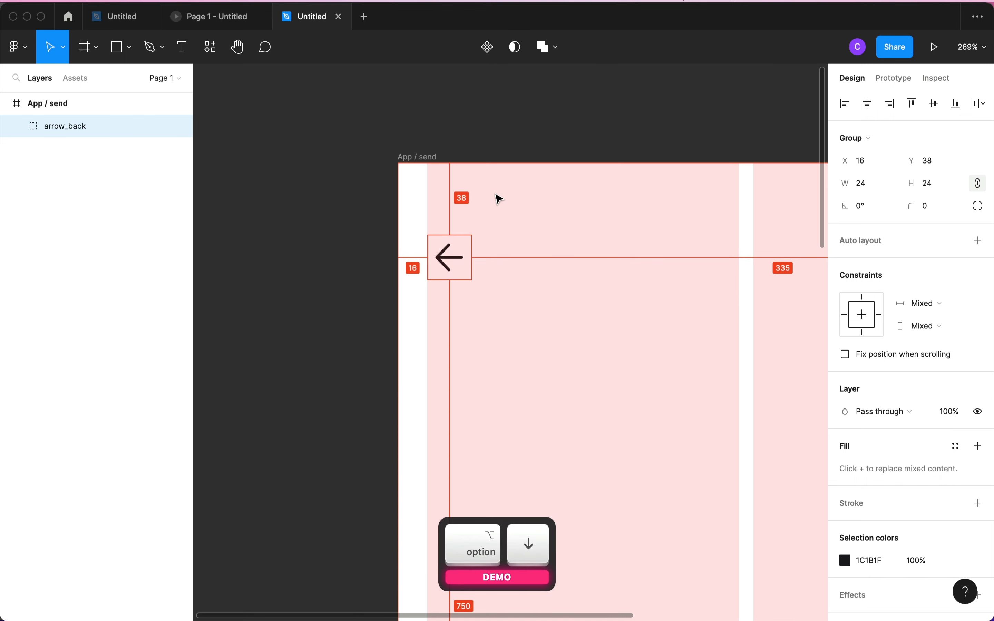
pyautogui.scroll(-5, 499, 199)
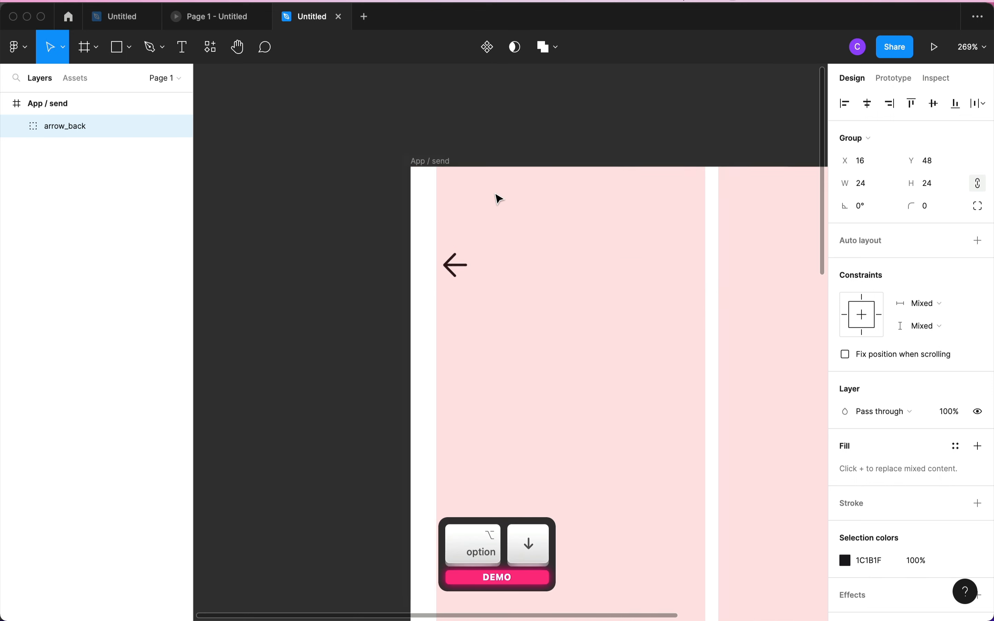
pyautogui.click(508, 287)
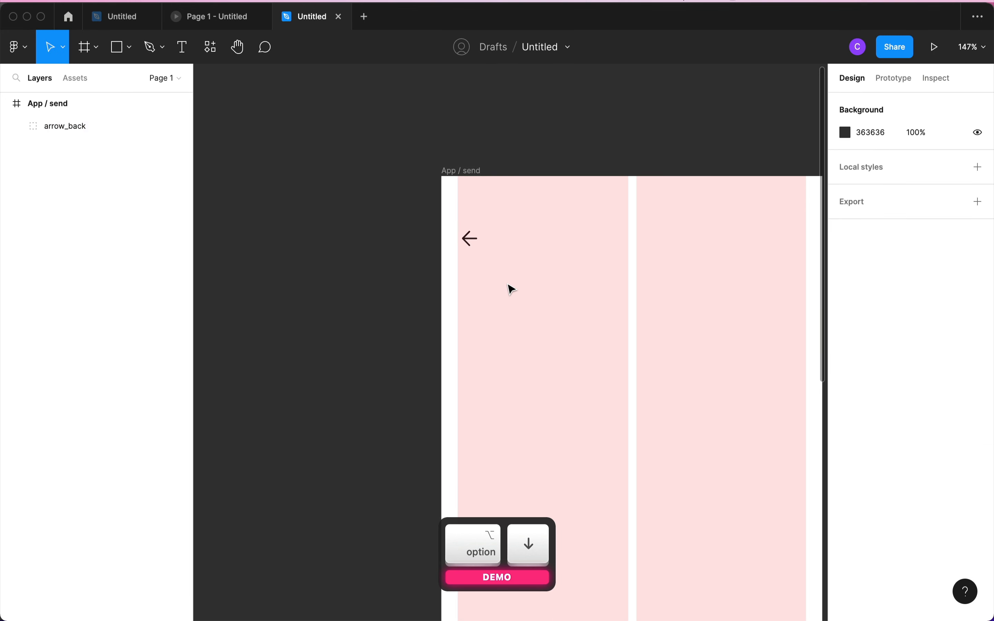
# - Add the text "Send money to" below the arrow_back icon, at about X 30, Y 107
pyautogui.press('t')
pyautogui.click(472, 292)
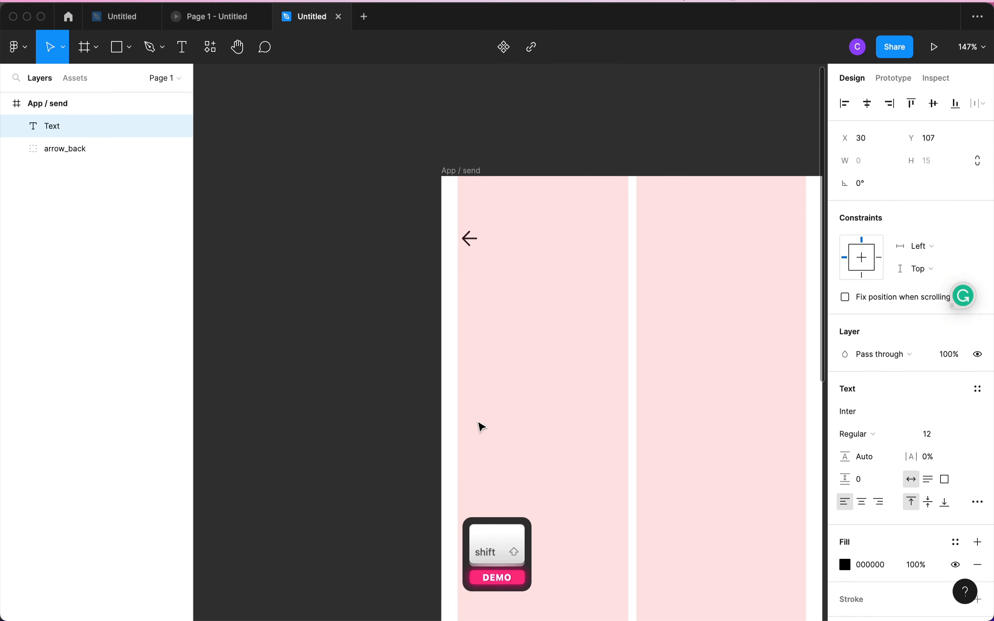
pyautogui.write('Send moe')
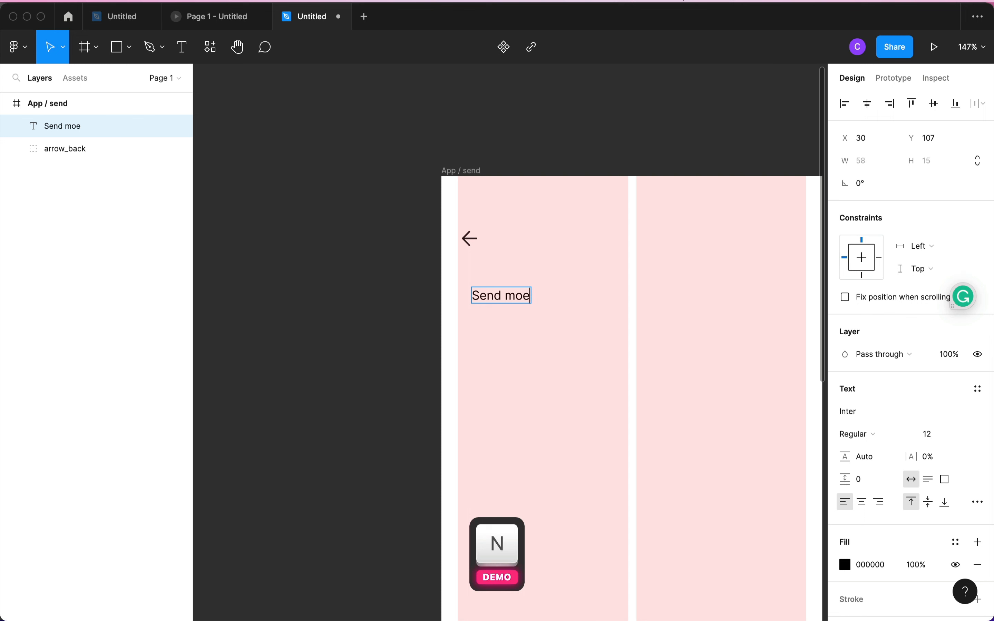
pyautogui.write('ny')
pyautogui.press('BackSpace')
pyautogui.press('BackSpace')
pyautogui.press('BackSpace')
pyautogui.press('BackSpace')
pyautogui.write('ney to')
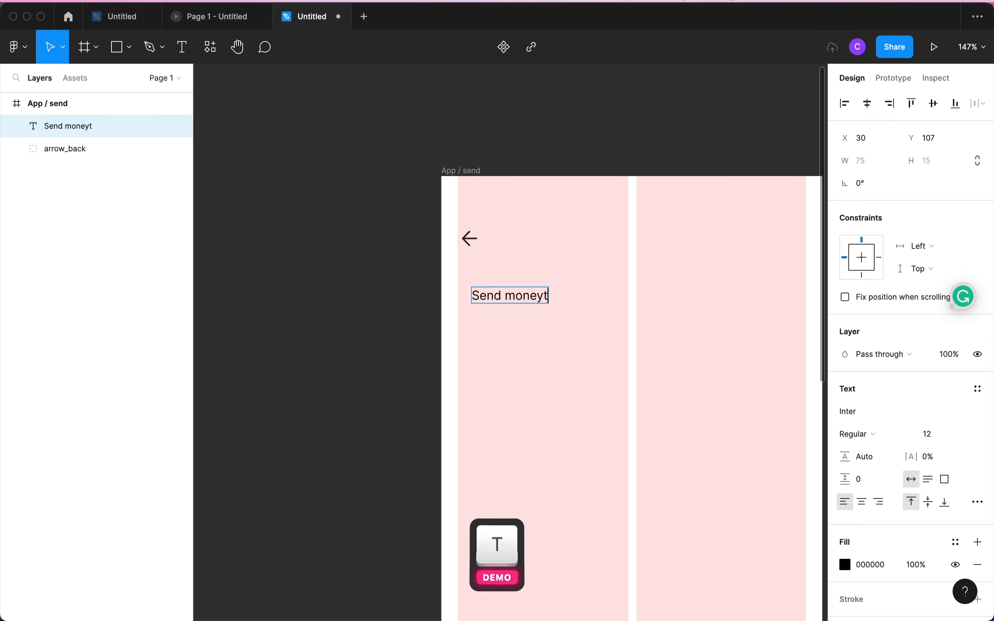
pyautogui.press('Escape')
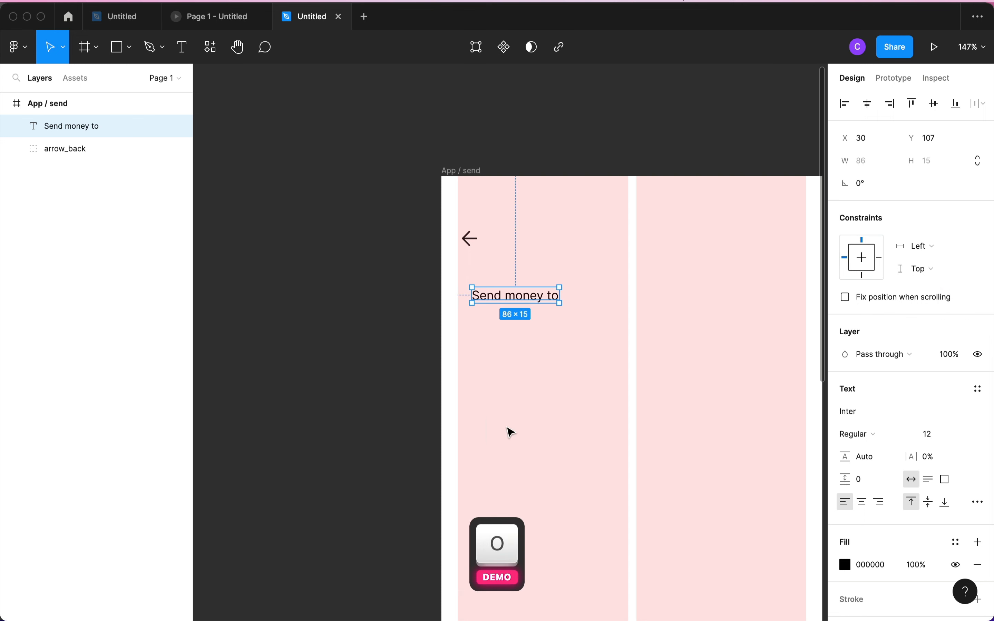
# - Set the "Send money to" text's font size to 24
pyautogui.click(938, 433)
pyautogui.write('24')
pyautogui.press('Return')
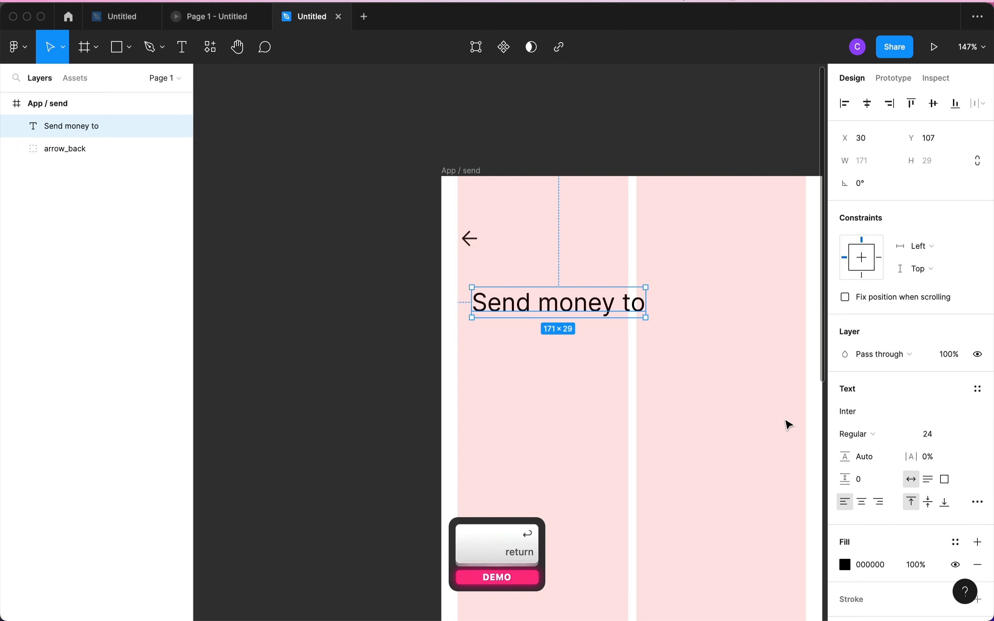
pyautogui.scroll(-5, 698, 394)
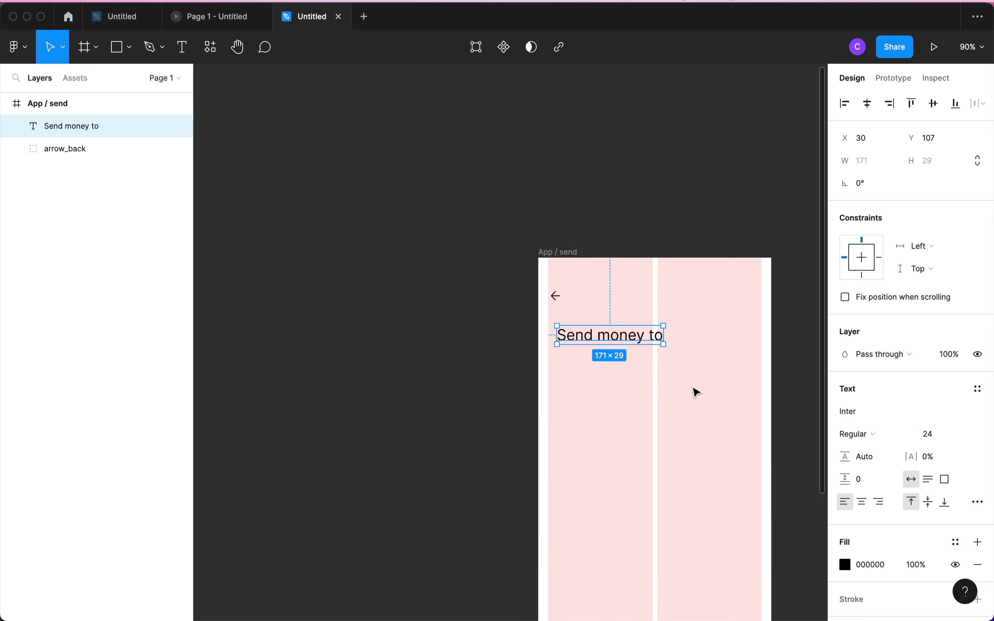
# - Reduce the "Send money to" text's font size to 20
pyautogui.click(651, 396)
pyautogui.click(614, 343)
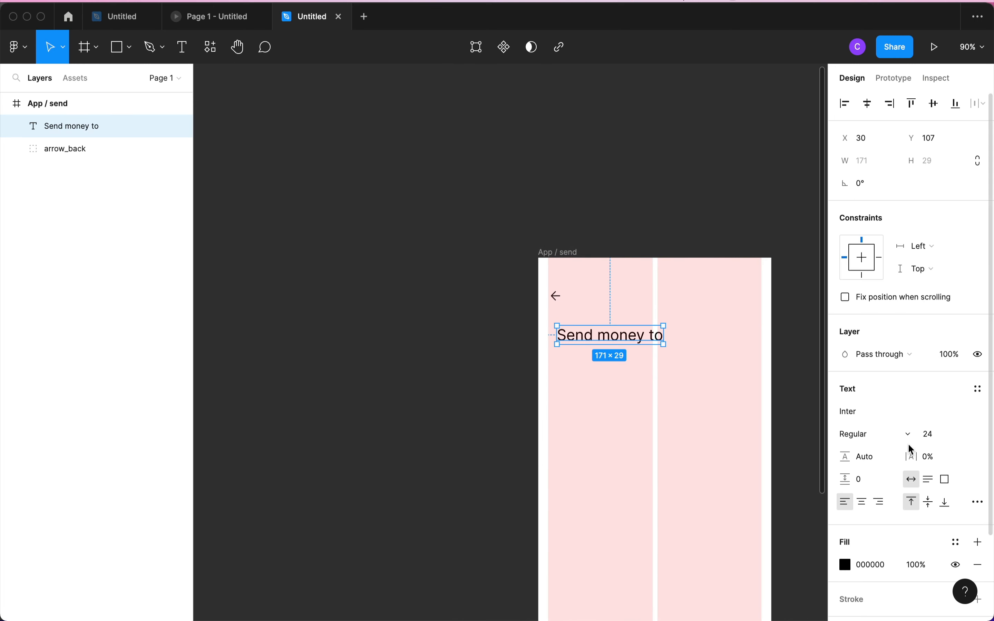
pyautogui.click(943, 435)
pyautogui.write('20')
pyautogui.press('Return')
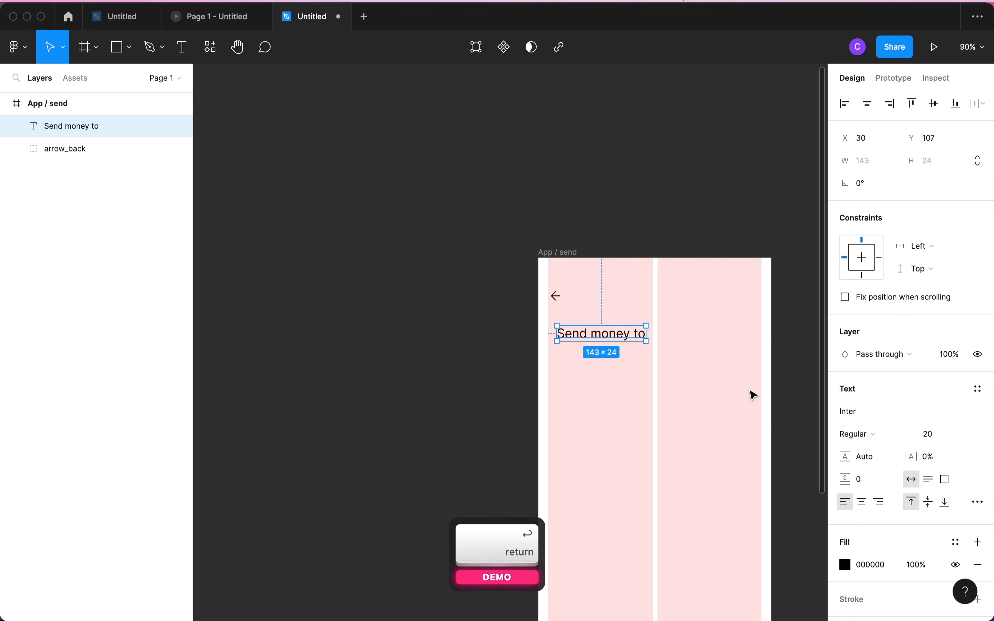
pyautogui.click(849, 434)
pyautogui.click(848, 433)
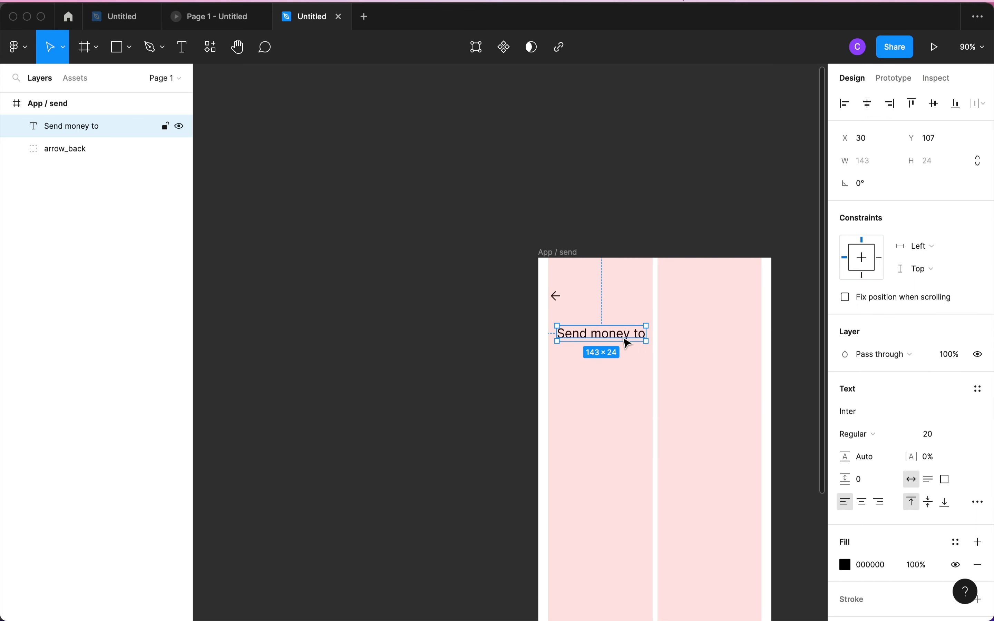
# - Set the "Send money to" text to the Clash Grotesk font in Medium weight at size 24
pyautogui.click(867, 414)
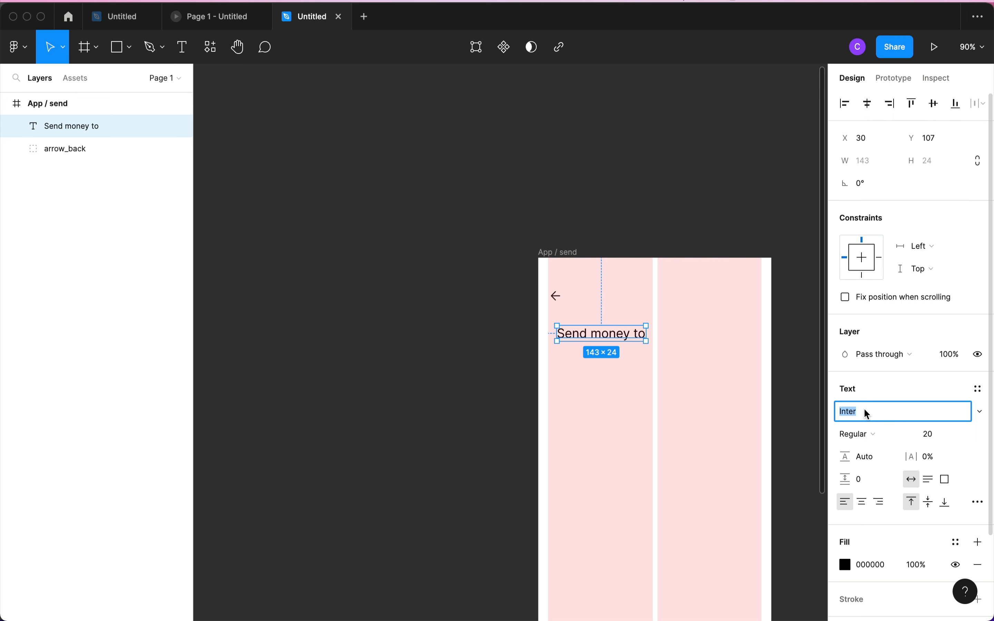
pyautogui.write('Clash Grotesk')
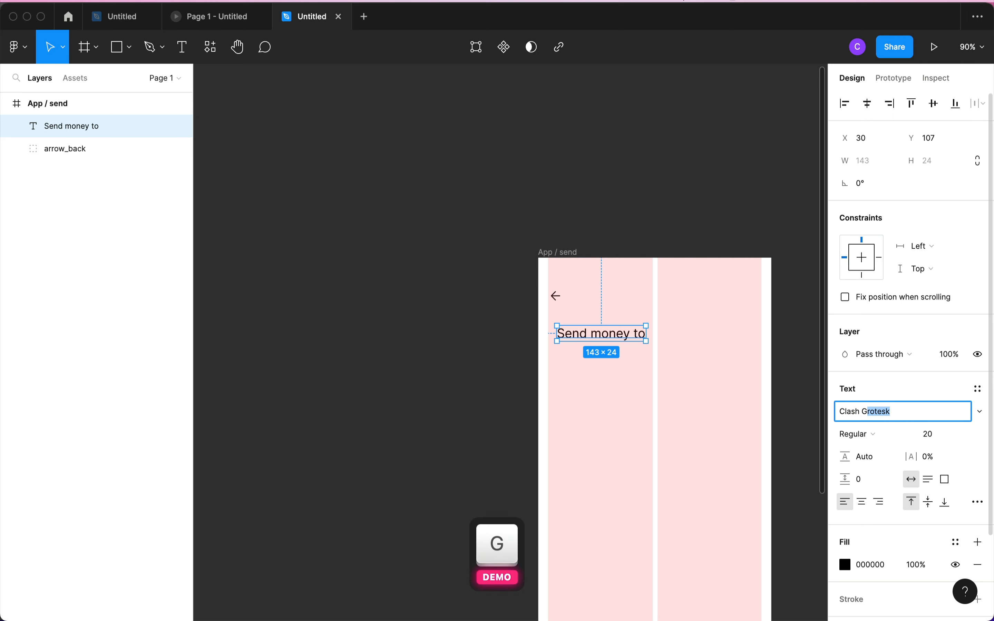
pyautogui.press('Return')
pyautogui.click(935, 443)
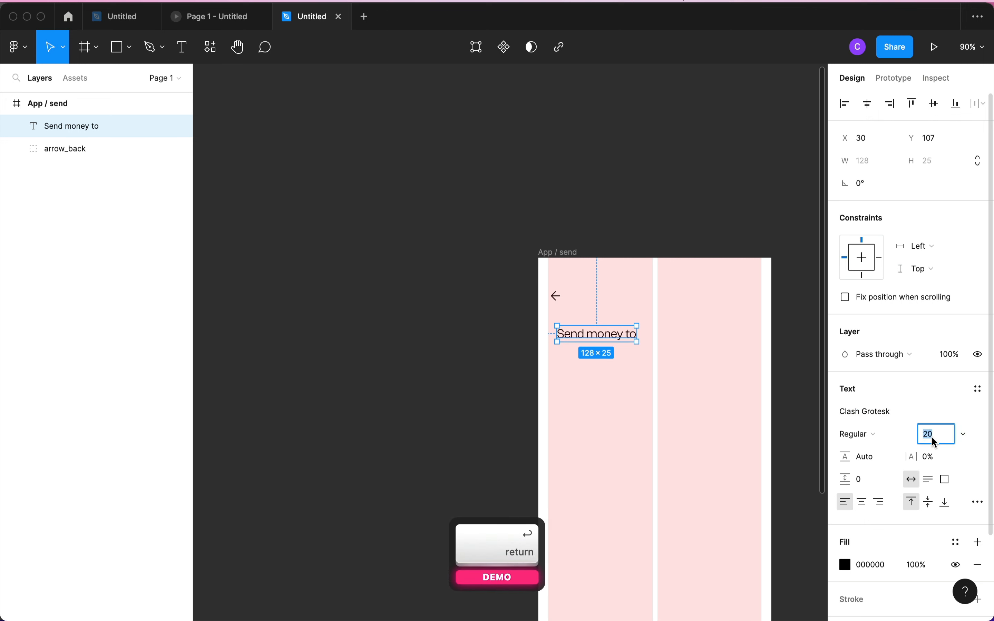
pyautogui.press('BackSpace')
pyautogui.write('24')
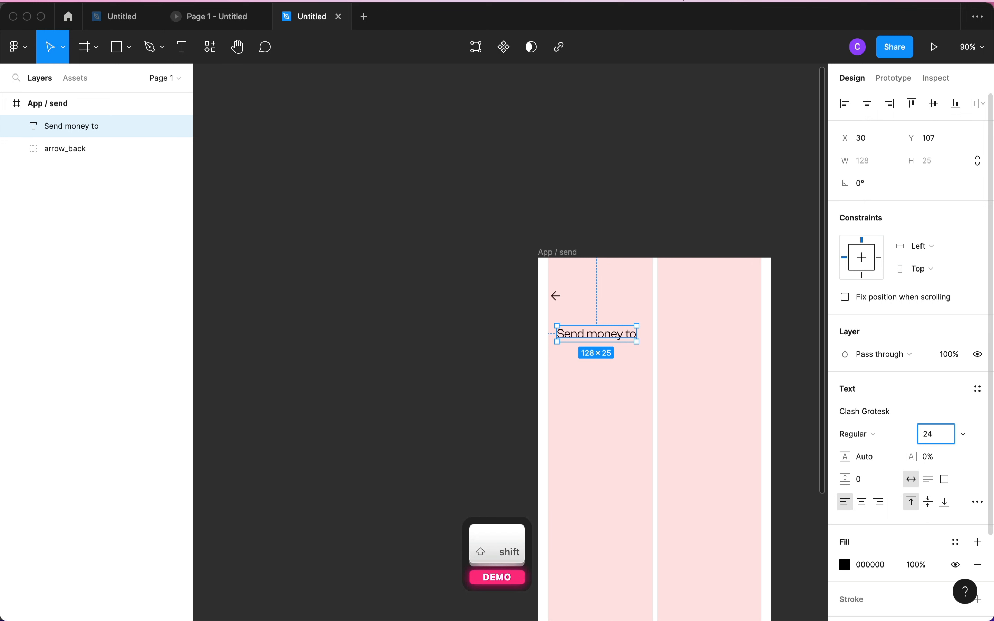
pyautogui.press('Return')
pyautogui.click(868, 437)
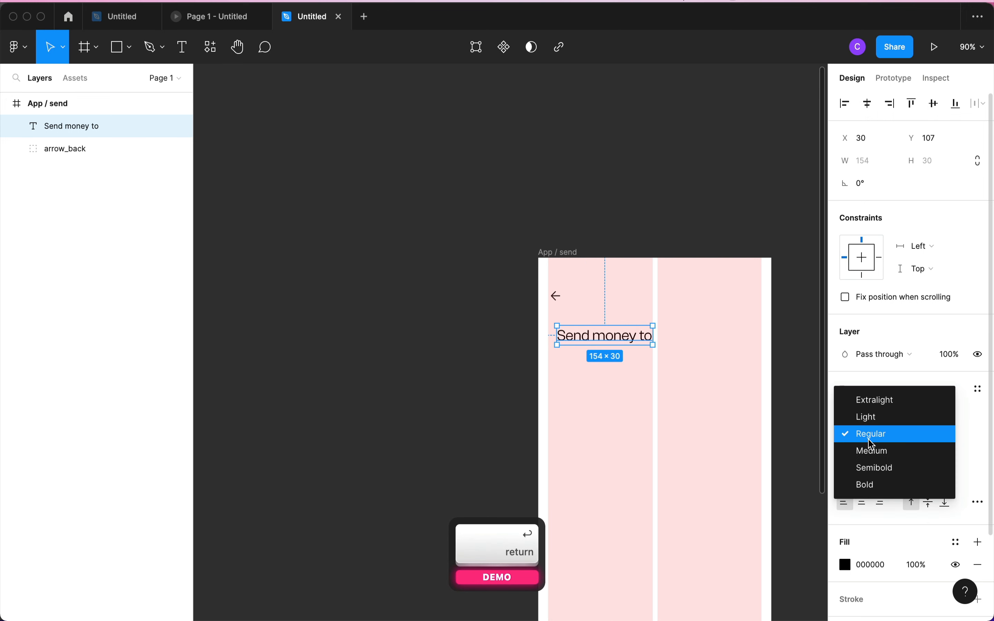
pyautogui.click(873, 451)
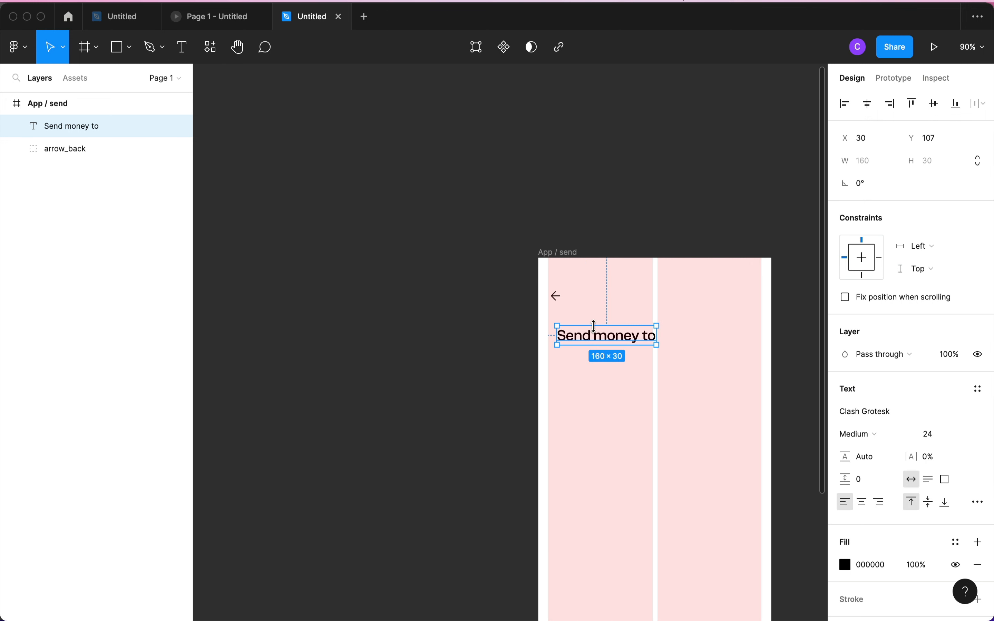
# - Move the "Send money to" heading to X 16, Y 88, so it sits 16 px below the arrow_back icon
pyautogui.moveTo(601, 342)
pyautogui.mouseDown()
pyautogui.moveTo(583, 327)
pyautogui.moveTo(594, 329)
pyautogui.mouseUp()
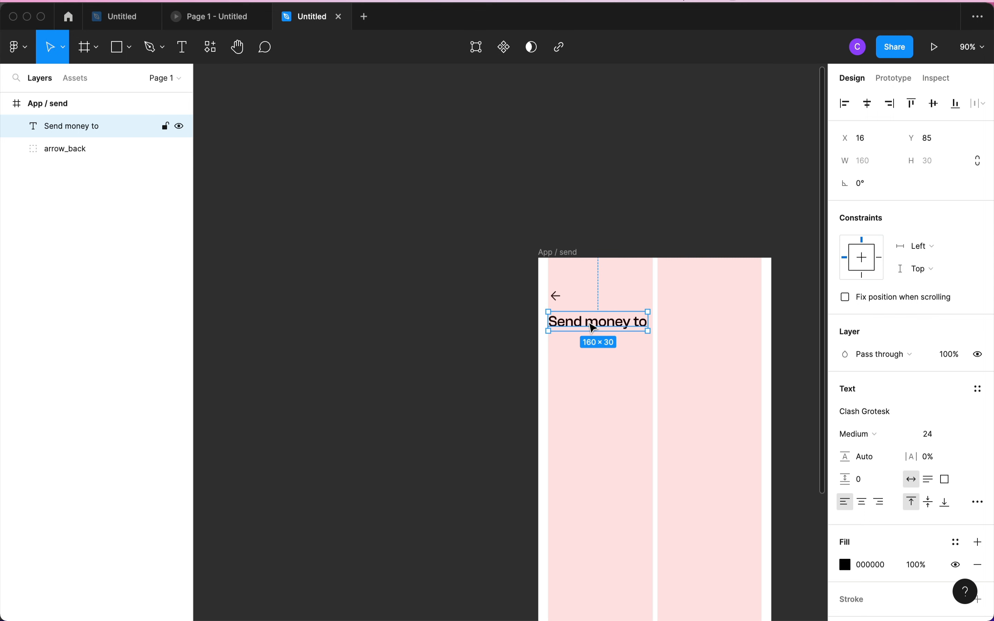
pyautogui.press('alt')
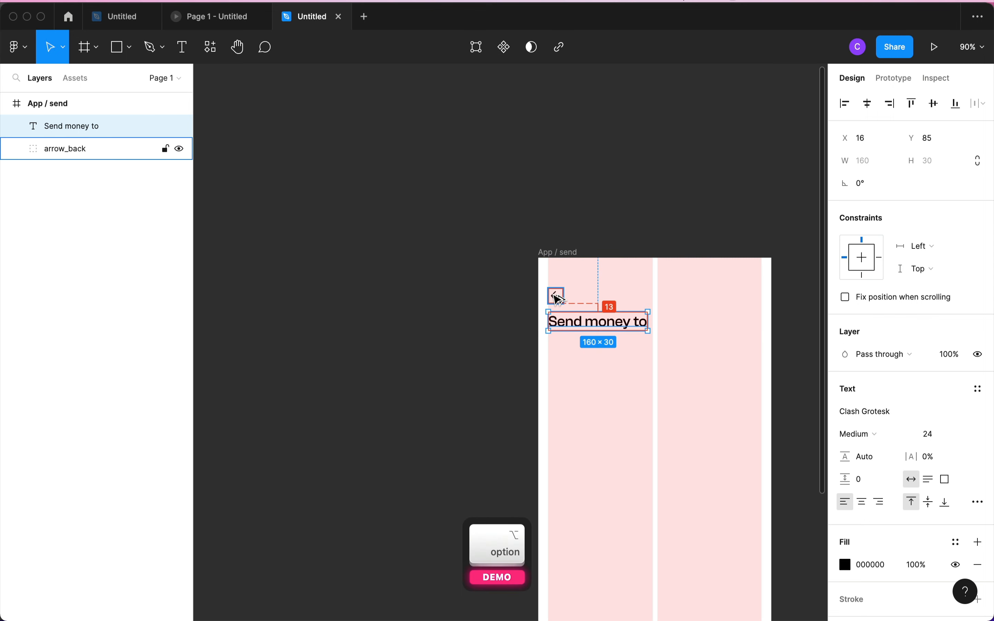
pyautogui.press('Down')
pyautogui.press('Down')
pyautogui.press('Down')
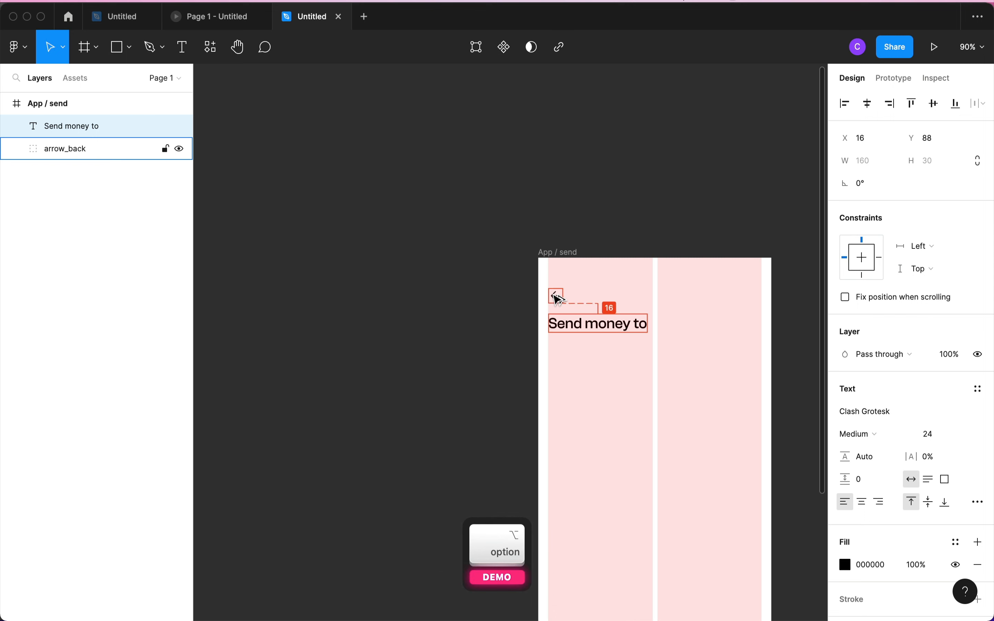
# - Measure the heading's spacing to the arrow_back icon and to the edges of the App / send frame
pyautogui.scroll(5, 555, 296)
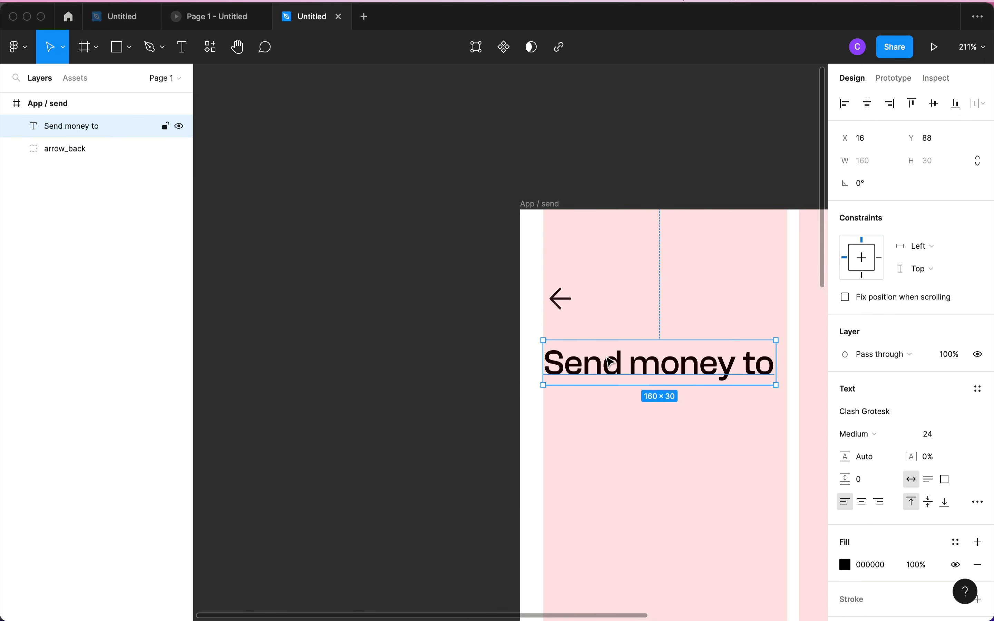
pyautogui.press('alt')
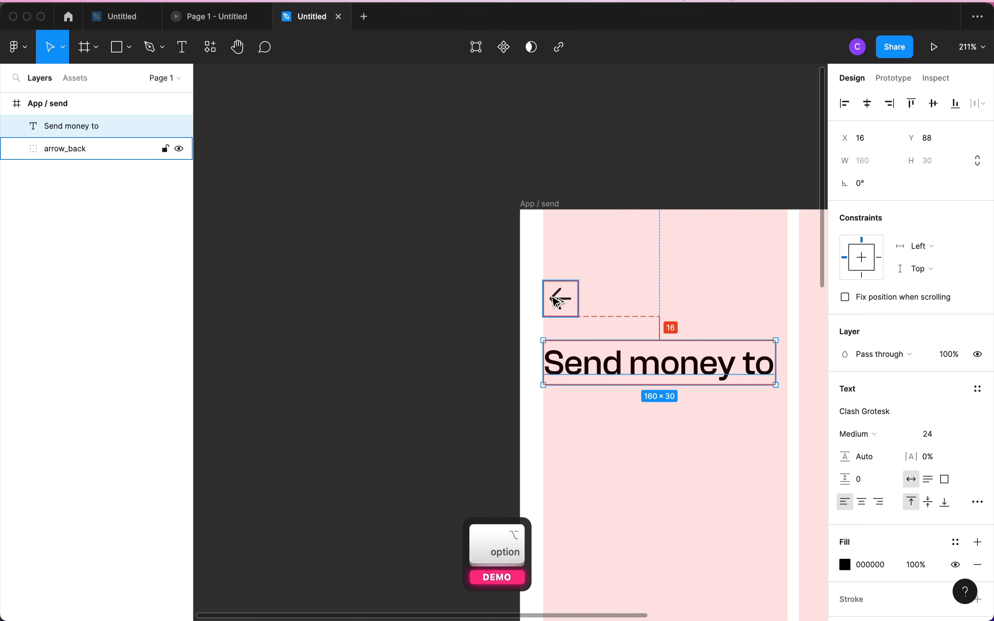
pyautogui.moveTo(566, 300)
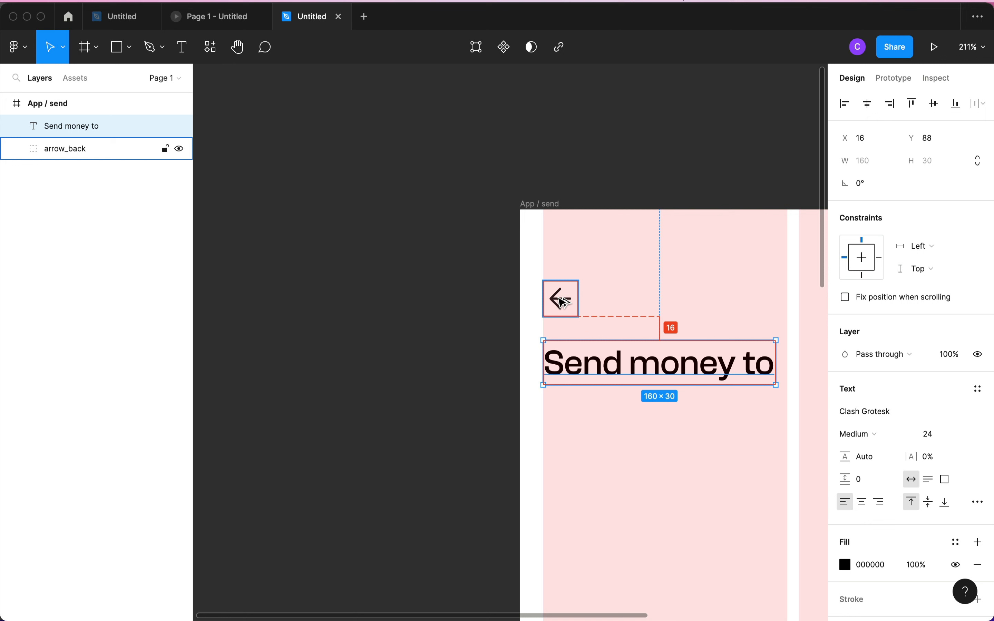
pyautogui.press('alt')
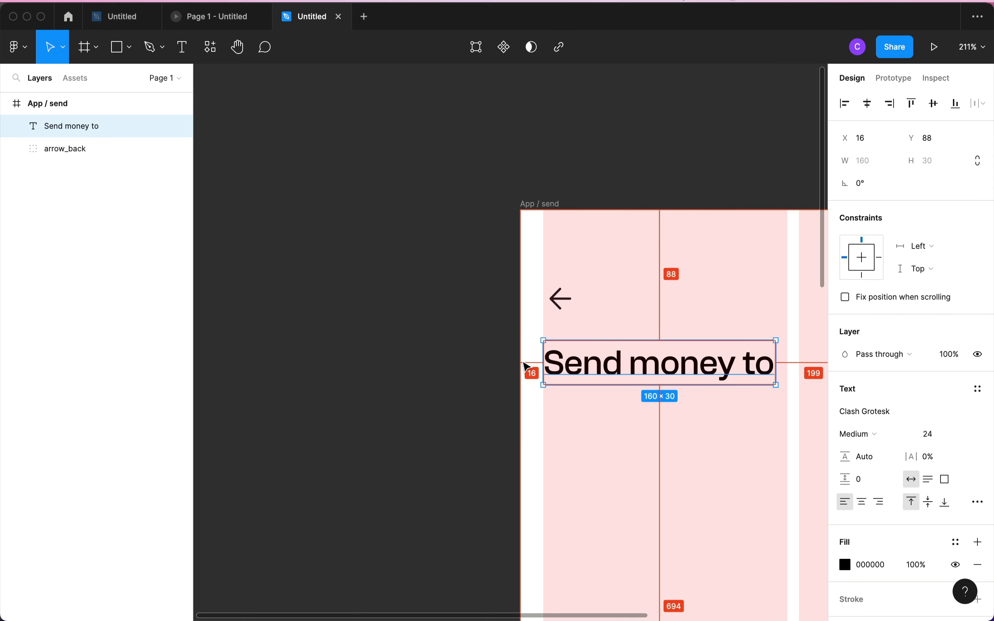
pyautogui.scroll(-5, 527, 367)
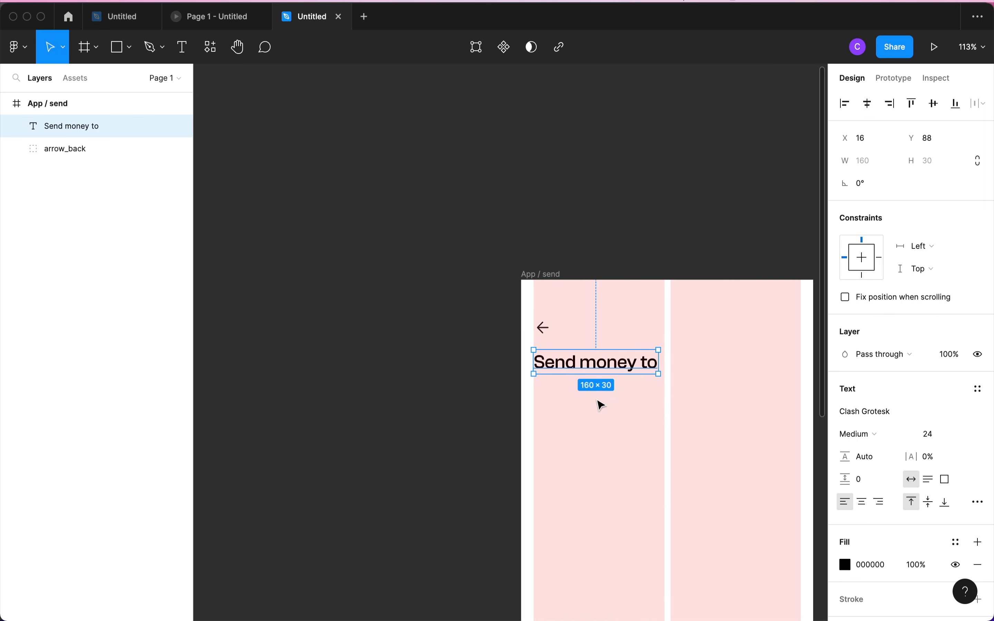
pyautogui.press('alt')
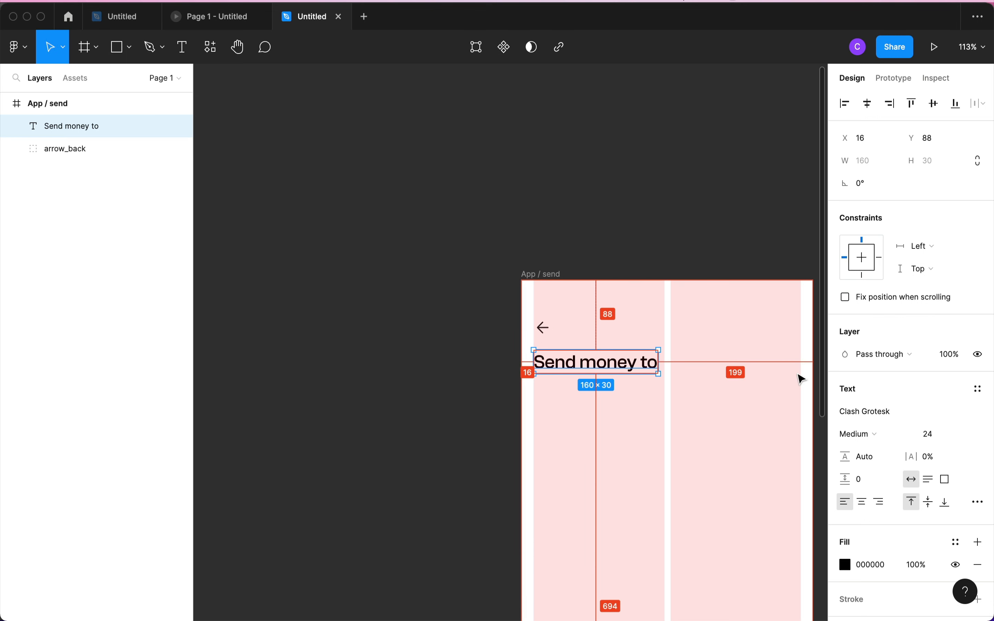
# - Draw a rectangle of about 104 × 43 below the "Send money to" heading, at about X 16, Y 128
pyautogui.click(509, 317)
pyautogui.scroll(3, 509, 317)
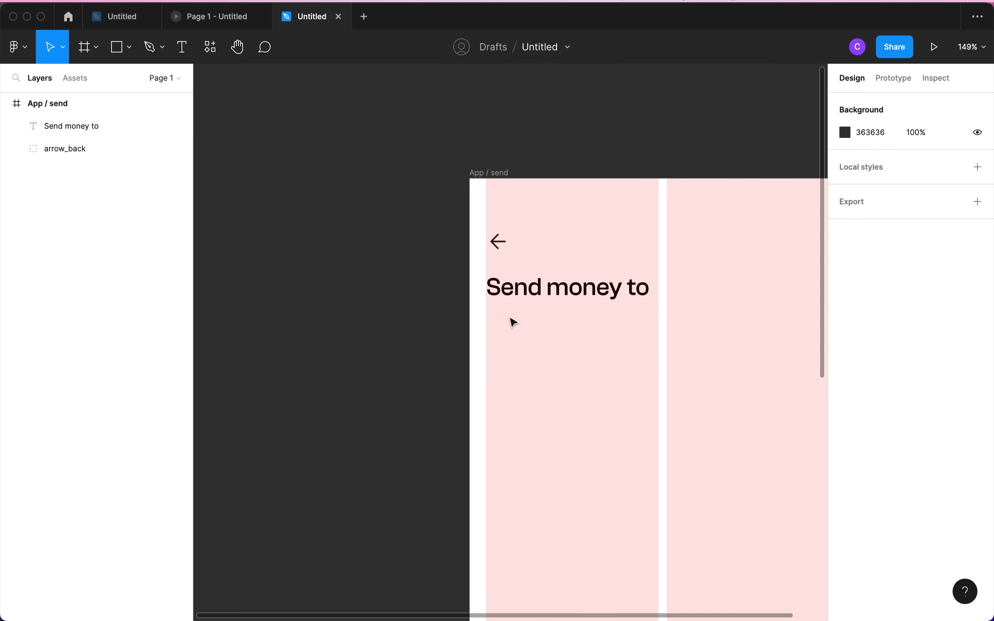
pyautogui.press('r')
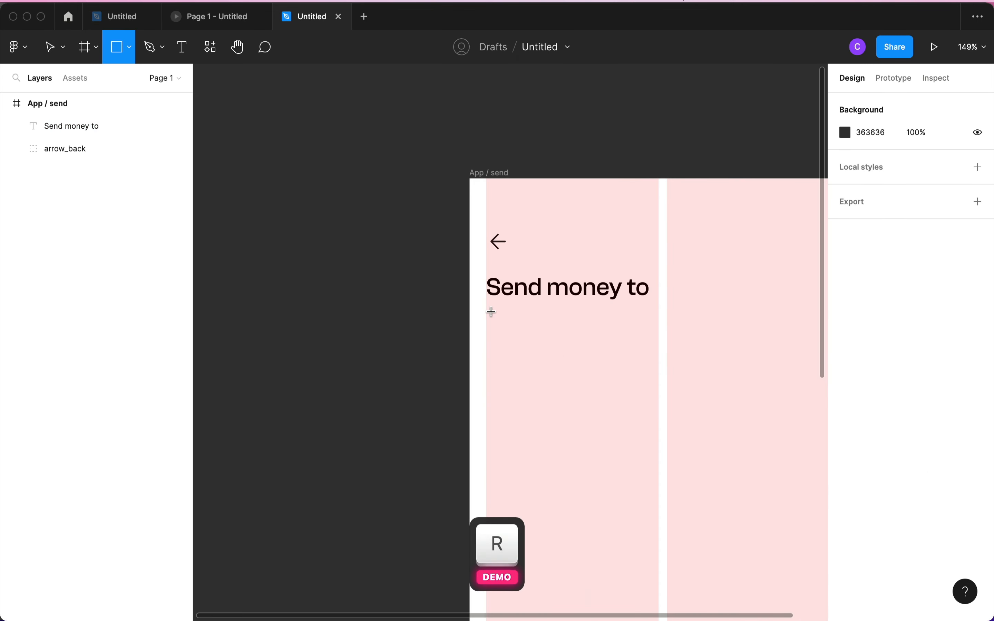
pyautogui.moveTo(487, 313)
pyautogui.mouseDown()
pyautogui.moveTo(567, 360)
pyautogui.moveTo(593, 348)
pyautogui.moveTo(592, 357)
pyautogui.mouseUp()
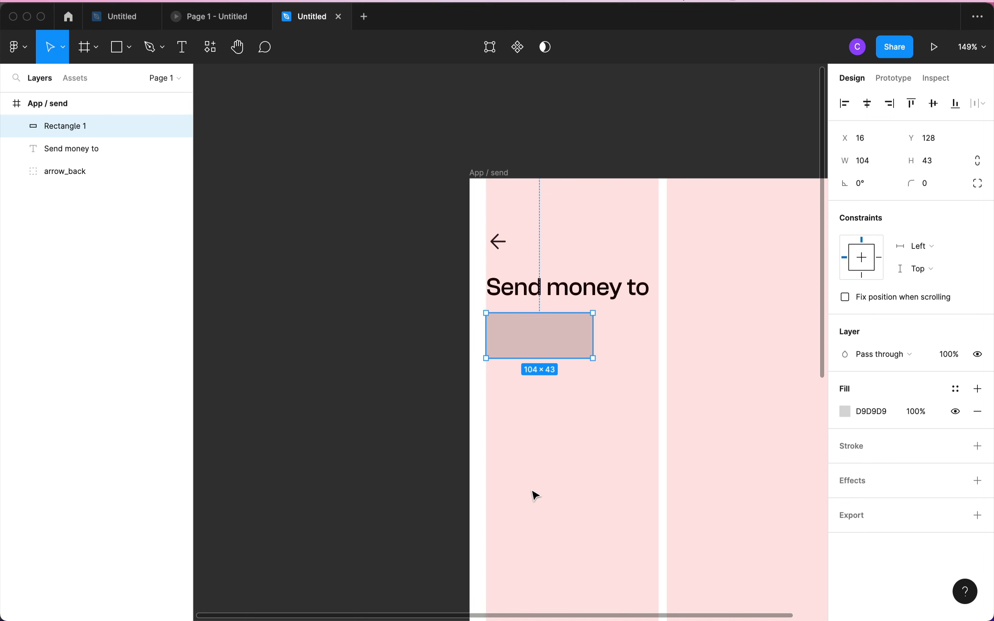
pyautogui.press('o')
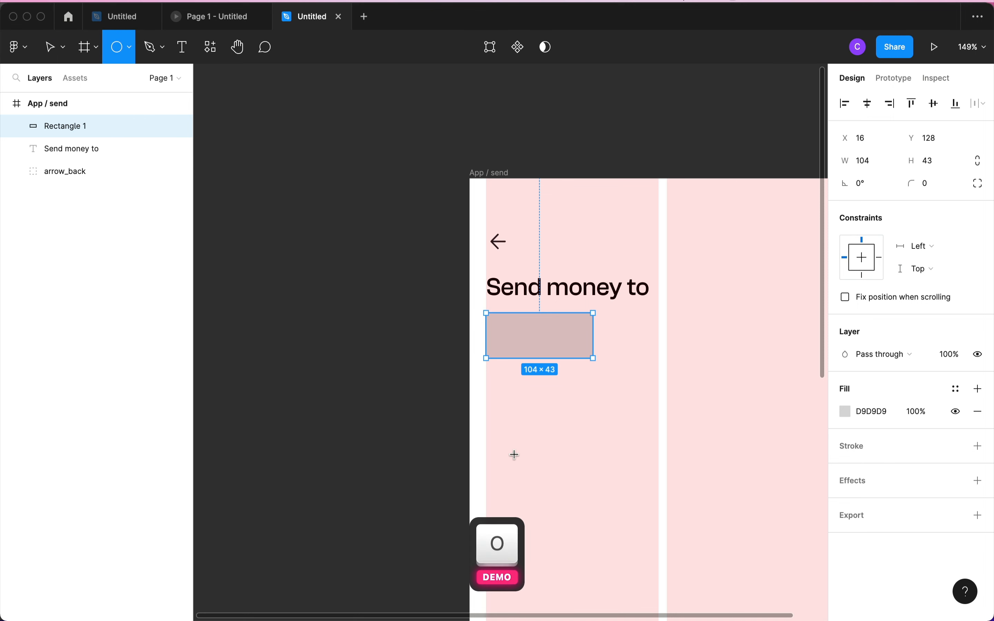
pyautogui.moveTo(517, 410); pyautogui.dragTo(568, 446)
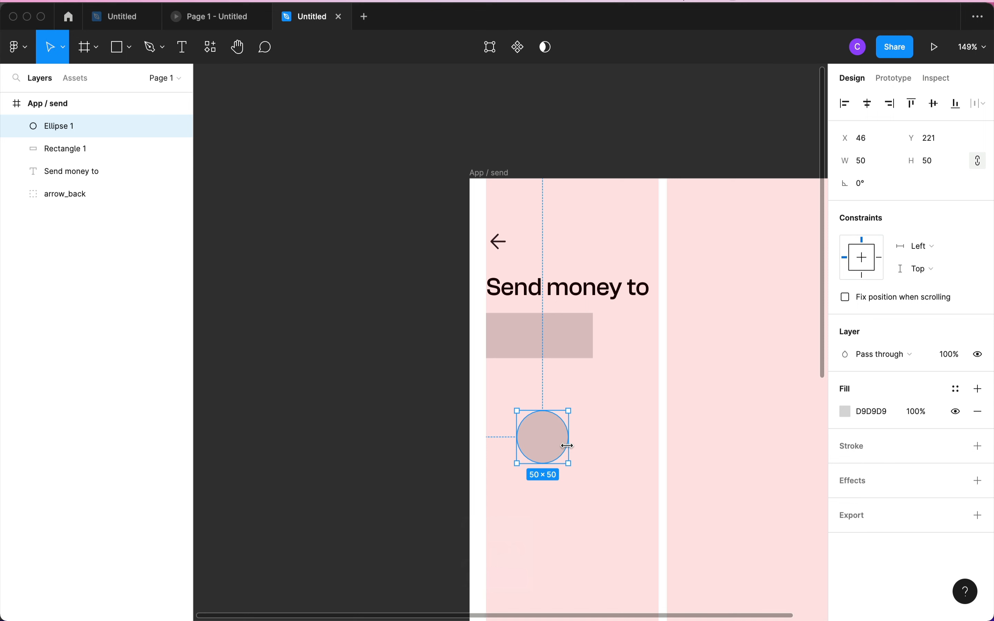
pyautogui.press('BackSpace')
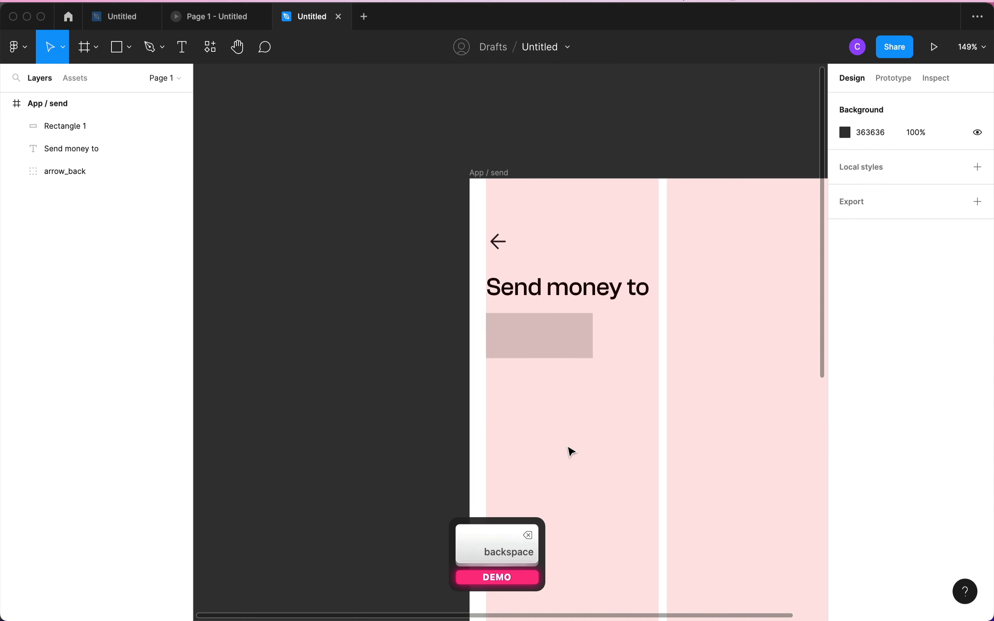
# - Draw a frame below the rectangle, size it to 32 × 32 and set its corner radius to 1000
pyautogui.press('f')
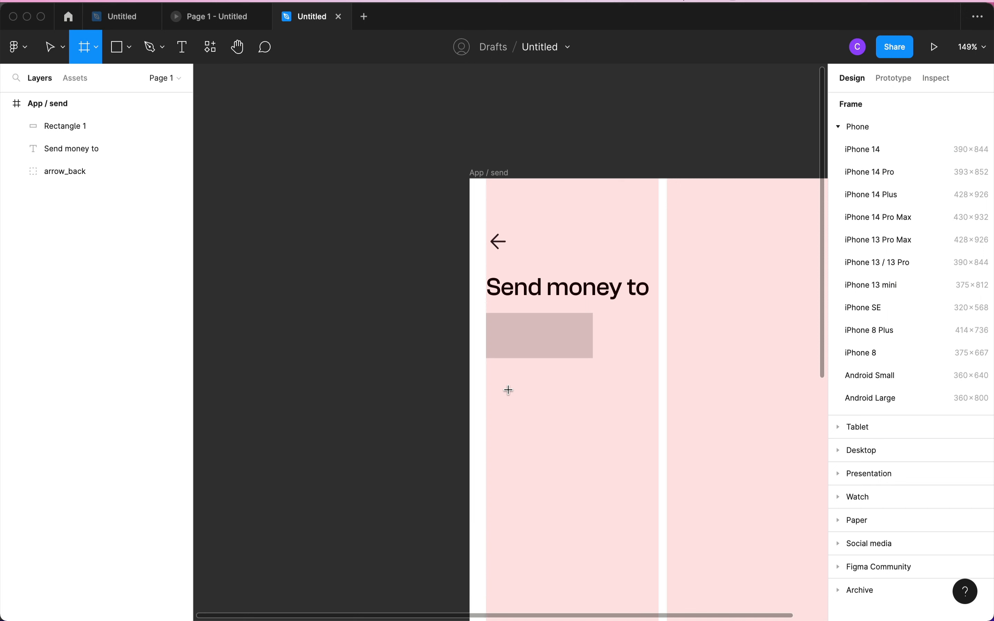
pyautogui.moveTo(507, 387); pyautogui.dragTo(541, 415)
pyautogui.click(945, 184)
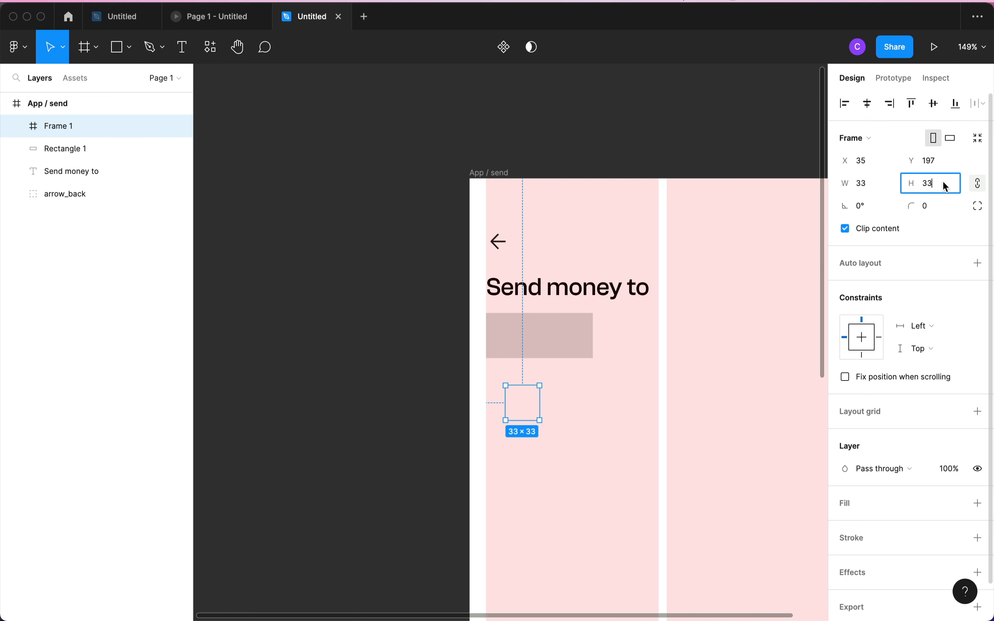
pyautogui.write('32')
pyautogui.press('Return')
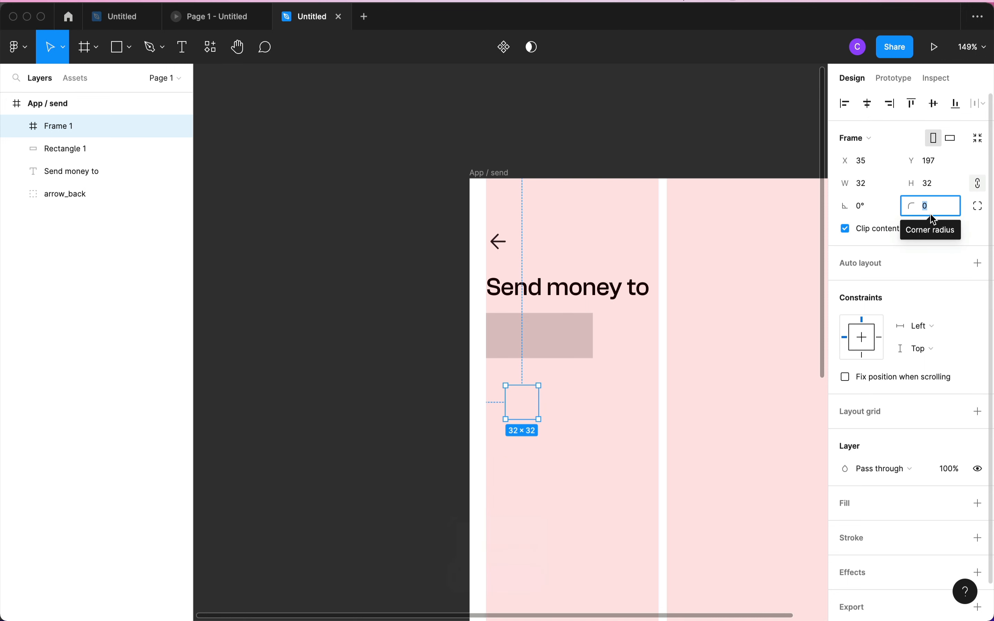
pyautogui.write('1000')
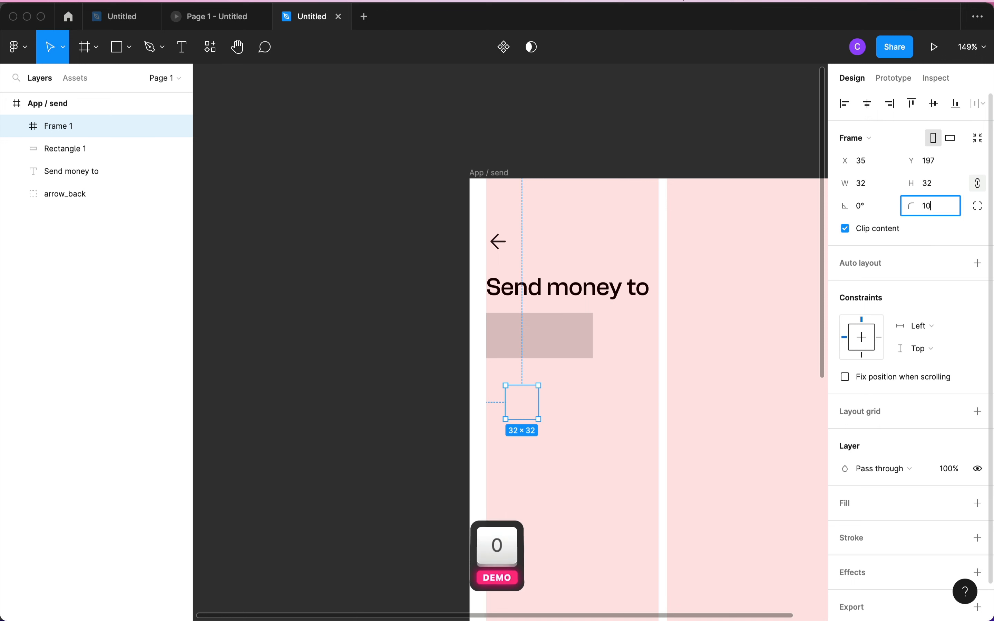
pyautogui.press('Return')
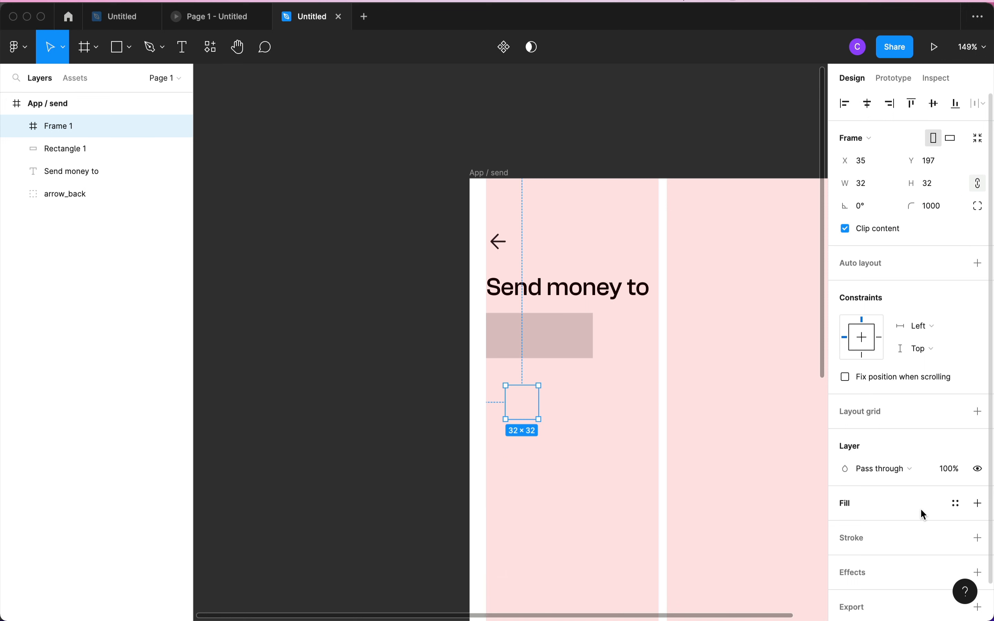
# - Add a solid grey A9A9A9 fill to the round 32 × 32 frame
pyautogui.click(979, 504)
pyautogui.click(846, 526)
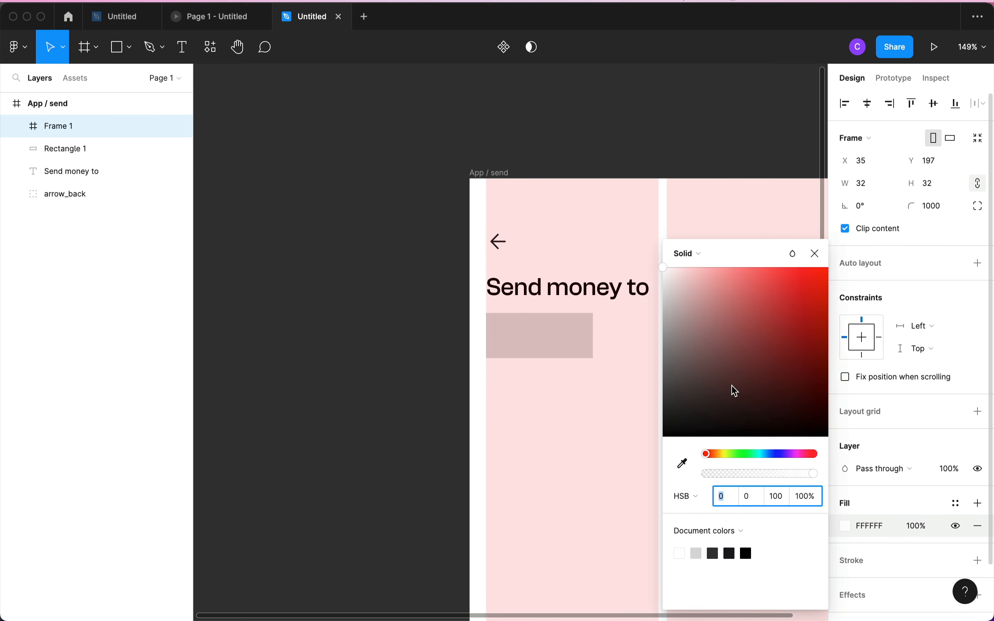
pyautogui.moveTo(732, 385); pyautogui.dragTo(643, 332)
pyautogui.click(537, 470)
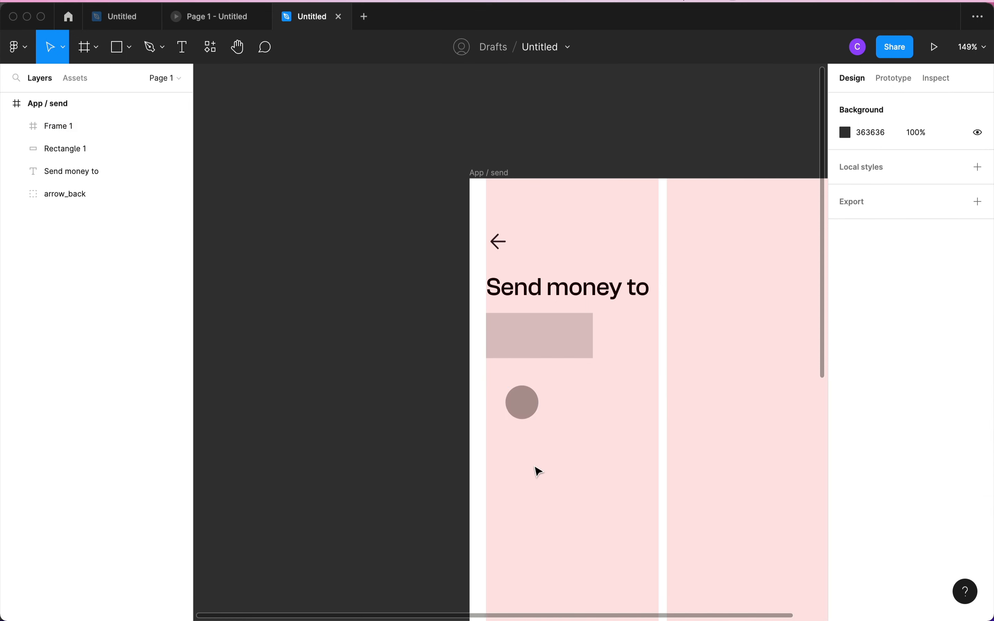
# - Move the grey circle onto the rectangle at X 24, Y 134, 8 px from the rectangle's left edge
pyautogui.click(522, 401)
pyautogui.moveTo(521, 401); pyautogui.dragTo(509, 339)
pyautogui.press('alt')
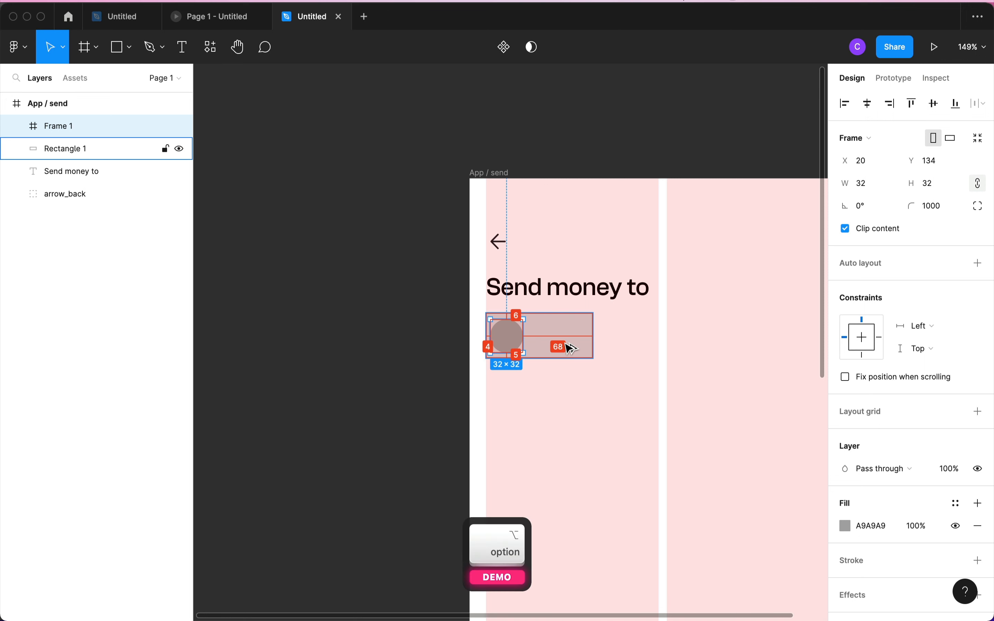
pyautogui.hotkey('alt', 'Right')
pyautogui.hotkey('alt', 'Right')
pyautogui.hotkey('alt', 'Right')
pyautogui.hotkey('alt', 'Right')
pyautogui.hotkey('alt', 'Right')
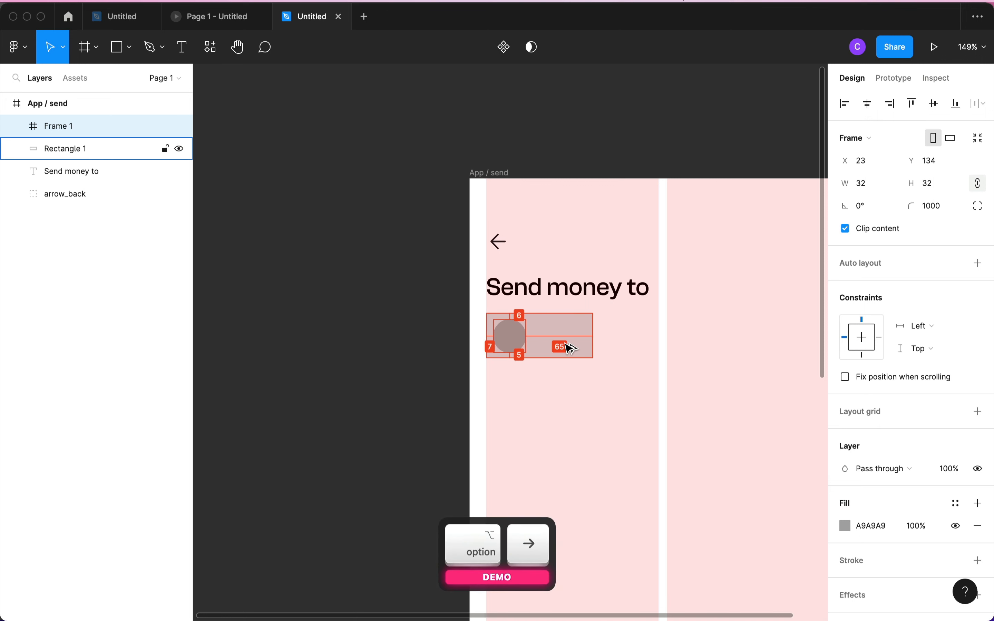
pyautogui.hotkey('alt', 'Left')
# - Increase the rectangle's height to 48 by extending its bottom edge, checking the spacing around the circle
pyautogui.scroll(5, 577, 332)
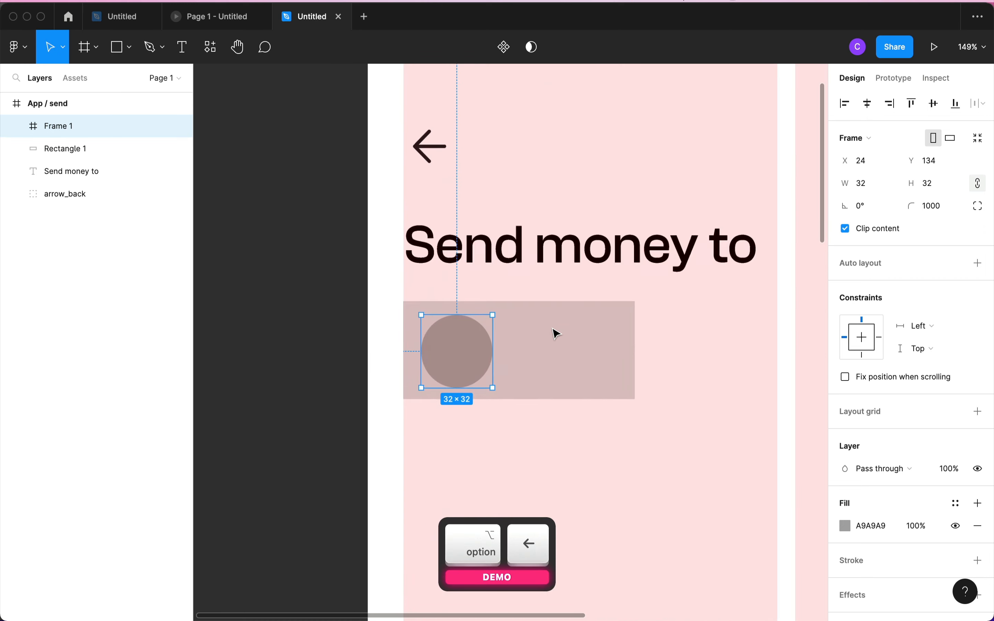
pyautogui.click(555, 333)
pyautogui.click(460, 333)
pyautogui.press('alt')
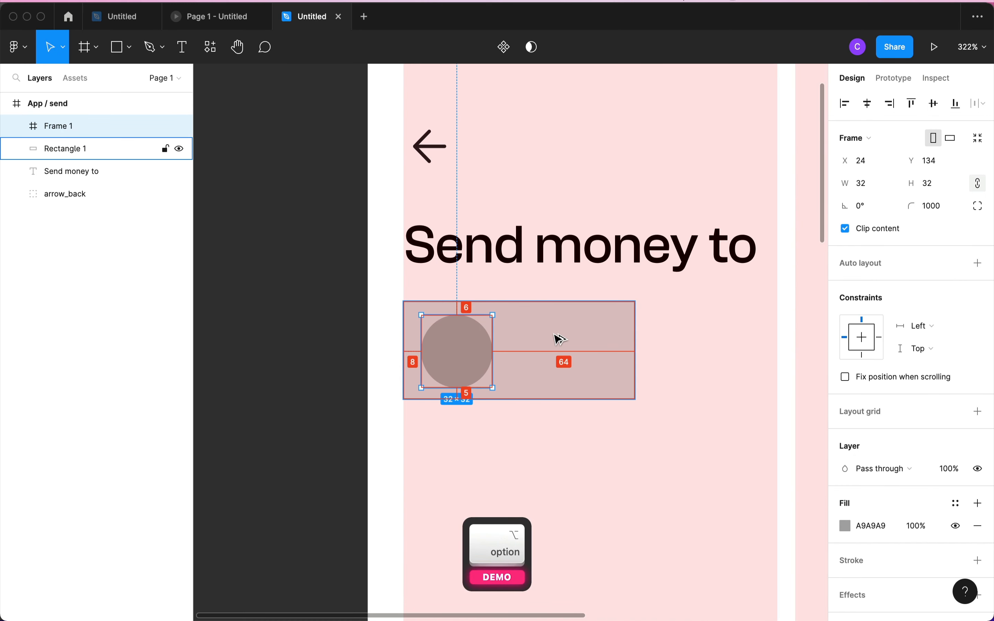
pyautogui.click(559, 339)
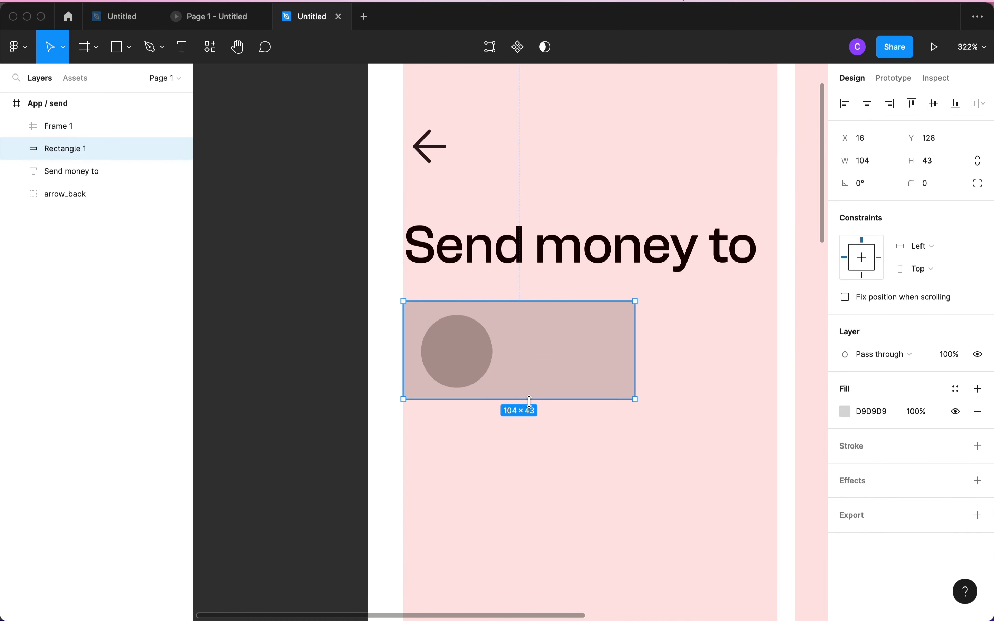
pyautogui.click(464, 368)
pyautogui.press('alt')
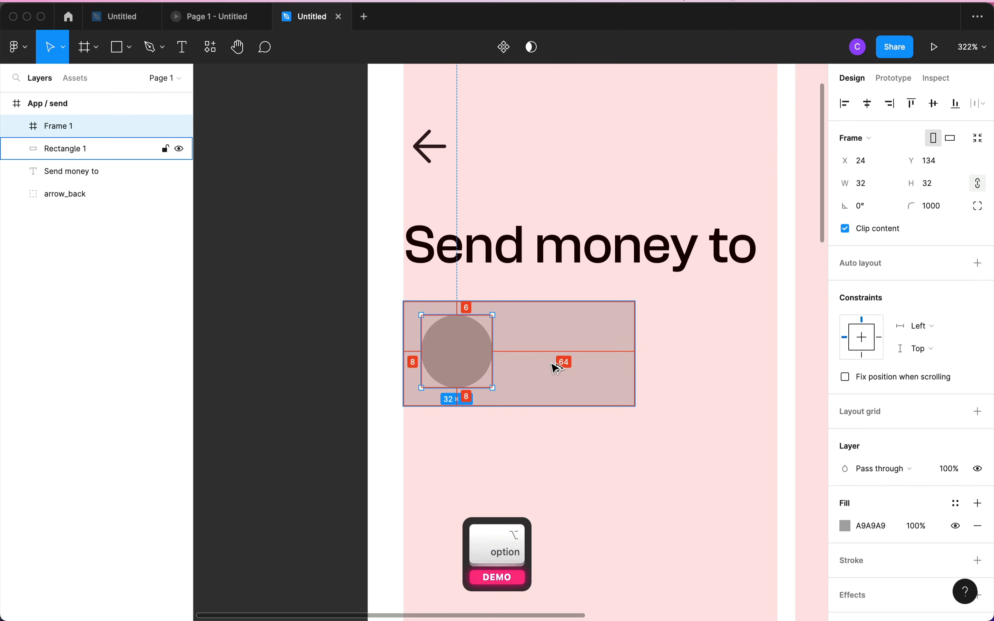
pyautogui.click(562, 366)
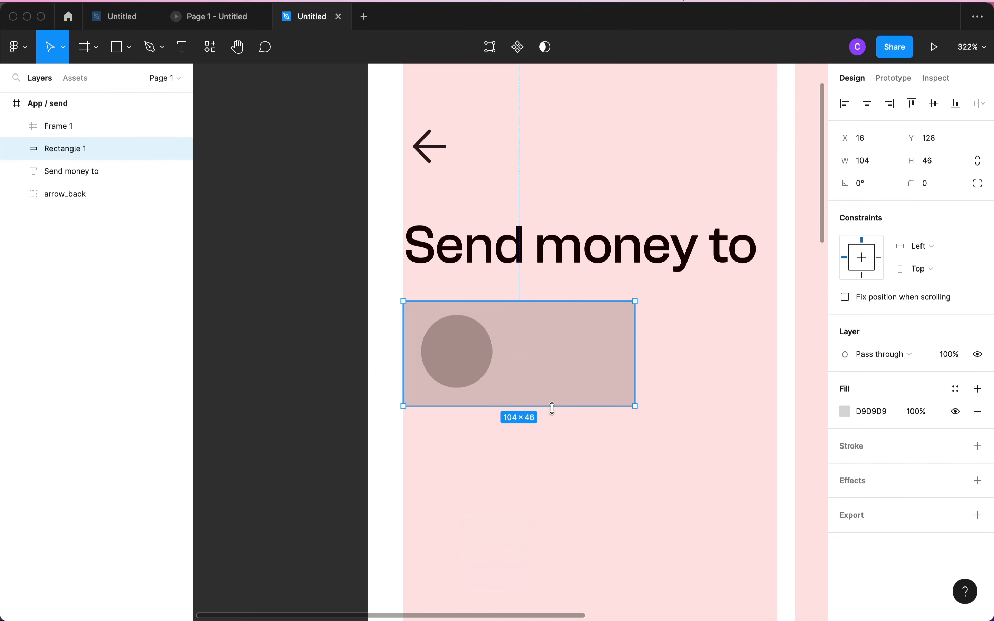
# - Nudge the circle down to Y 136 so it sits vertically centred in the rectangle
pyautogui.click(455, 360)
pyautogui.press('alt')
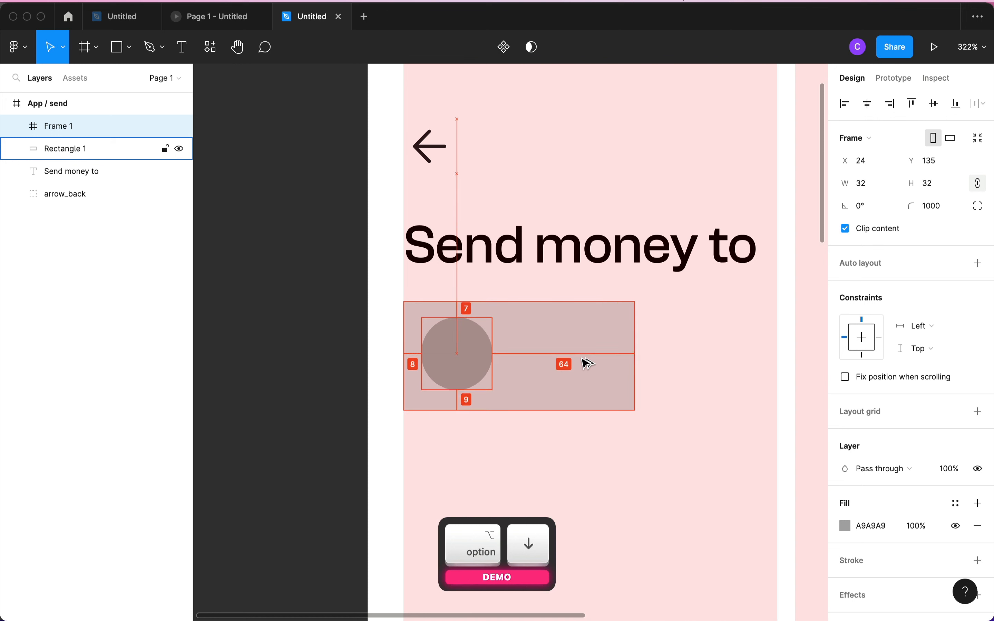
pyautogui.hotkey('alt', 'Down')
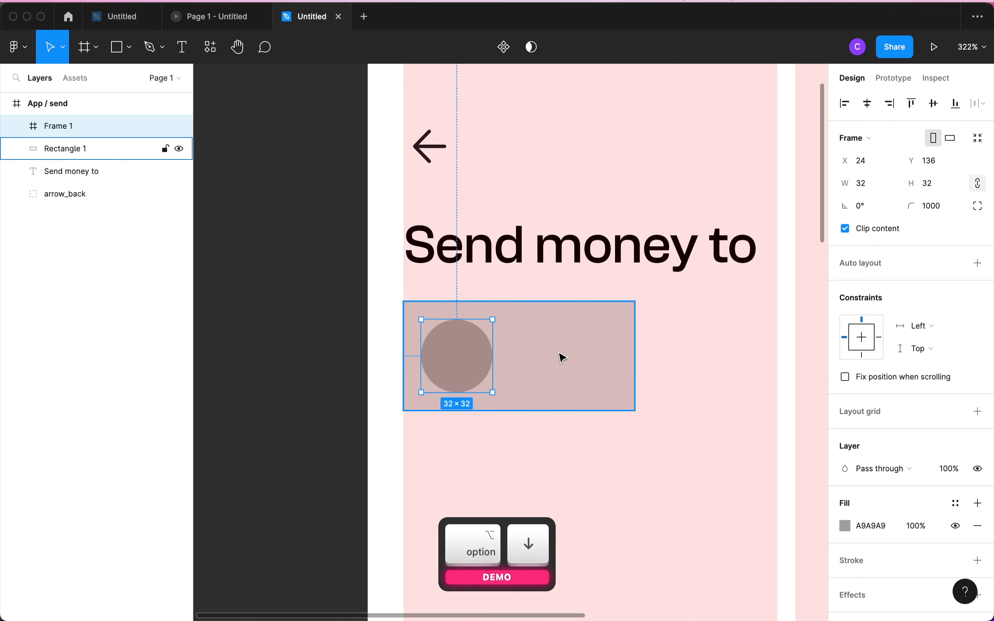
pyautogui.click(598, 349)
# - Add the text "Username" to the right of the circle, at about X 67, Y 152
pyautogui.scroll(-2, 598, 349)
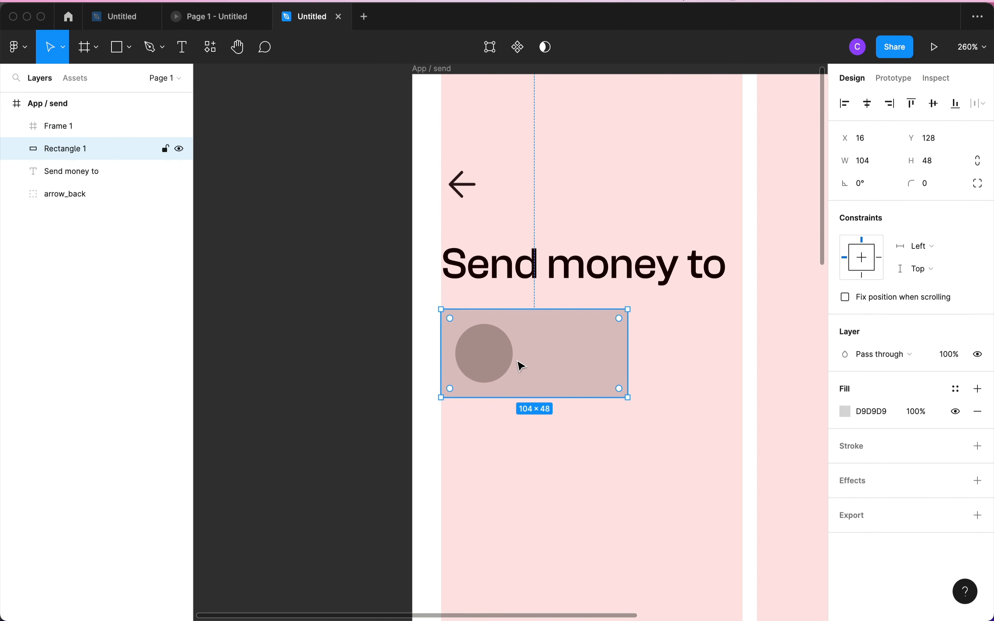
pyautogui.press('t')
pyautogui.click(533, 353)
pyautogui.write('Alex')
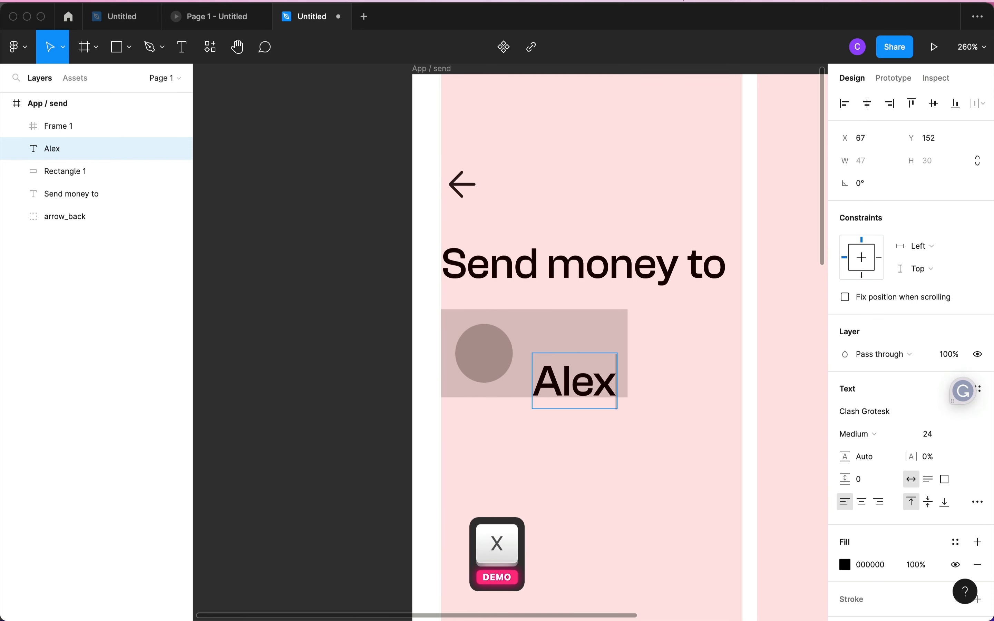
pyautogui.press('super+a')
pyautogui.write('use')
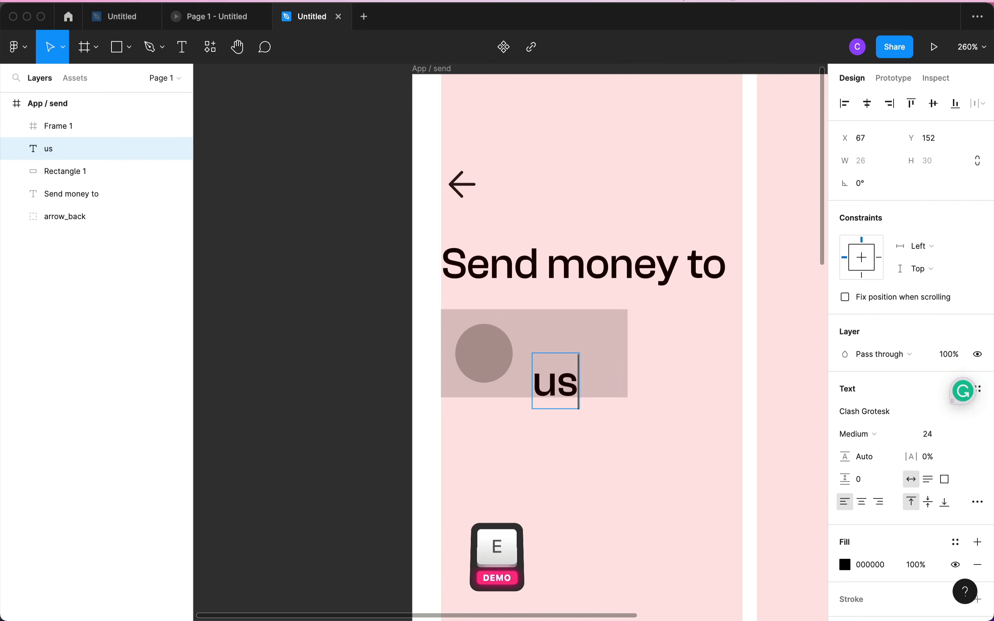
pyautogui.press('BackSpace')
pyautogui.press('BackSpace')
pyautogui.press('BackSpace')
pyautogui.write('Usernam,e')
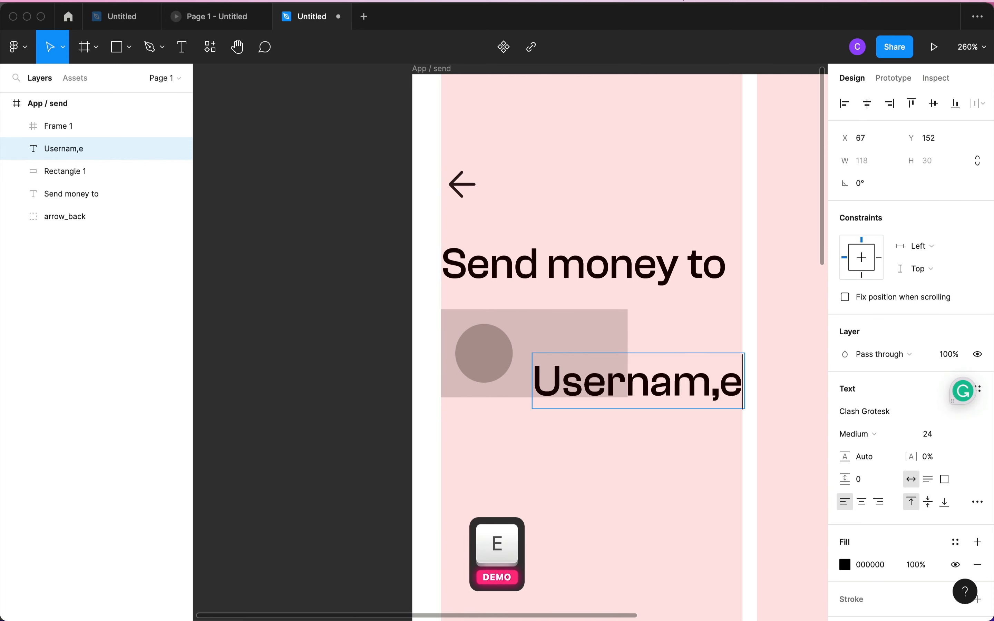
pyautogui.press('BackSpace')
pyautogui.press('BackSpace')
pyautogui.write('e')
pyautogui.press('Escape')
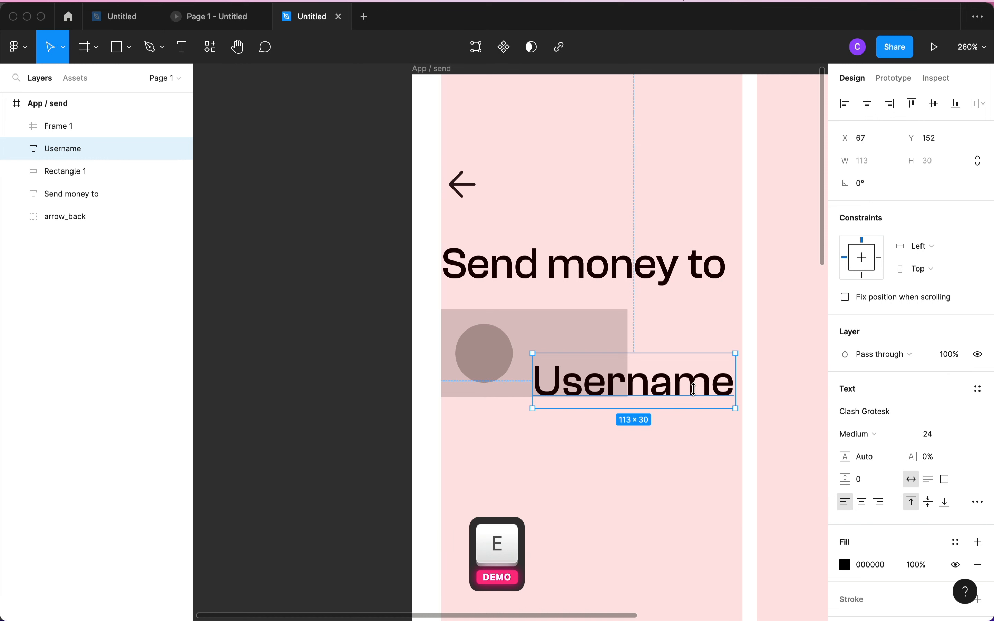
# - Set the "Username" text to size 14 in Regular weight
pyautogui.click(936, 434)
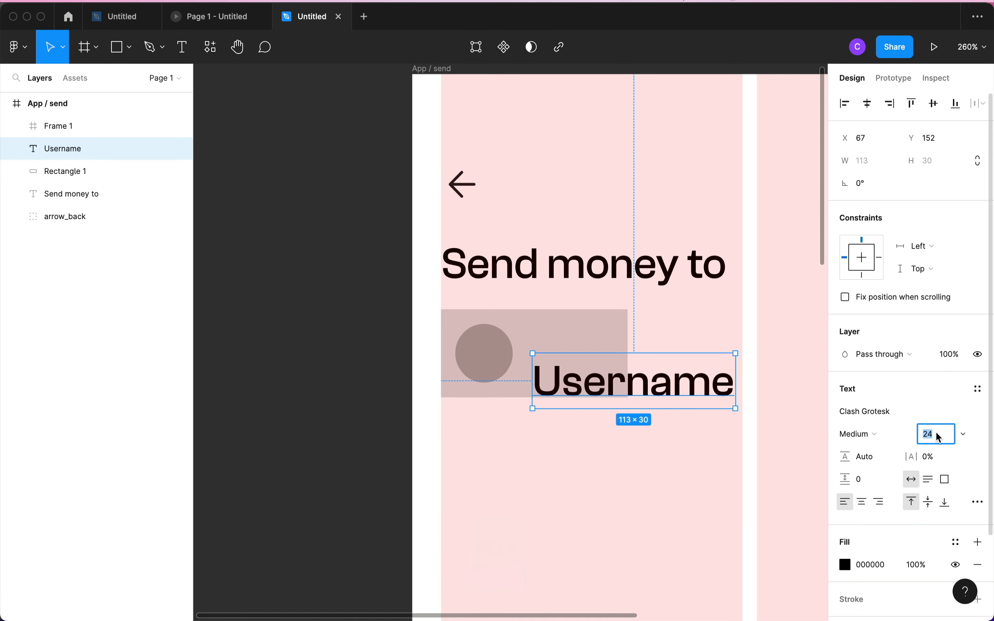
pyautogui.write('14')
pyautogui.press('Return')
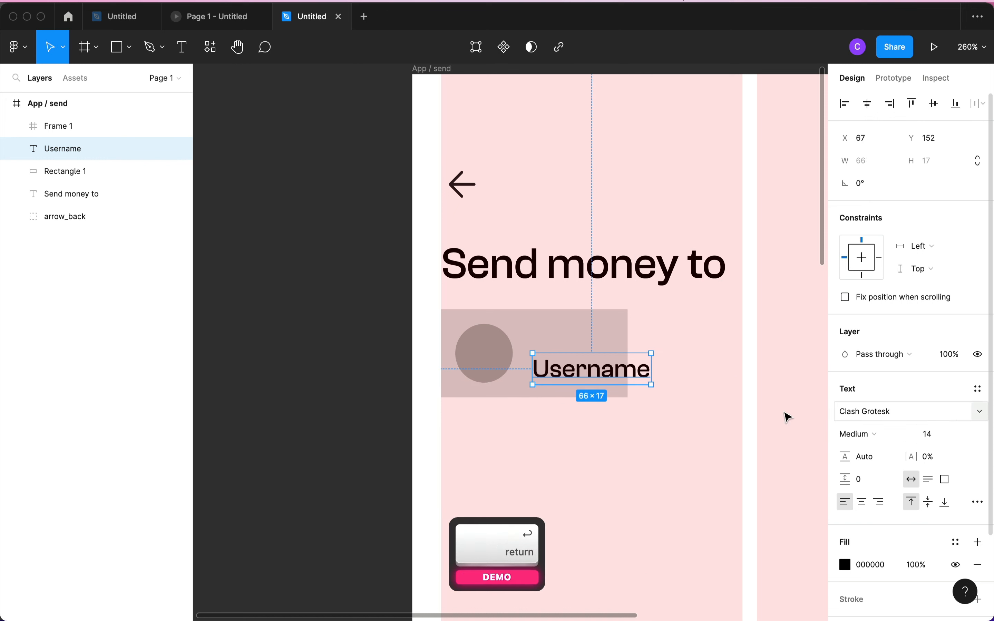
pyautogui.click(898, 443)
pyautogui.click(876, 416)
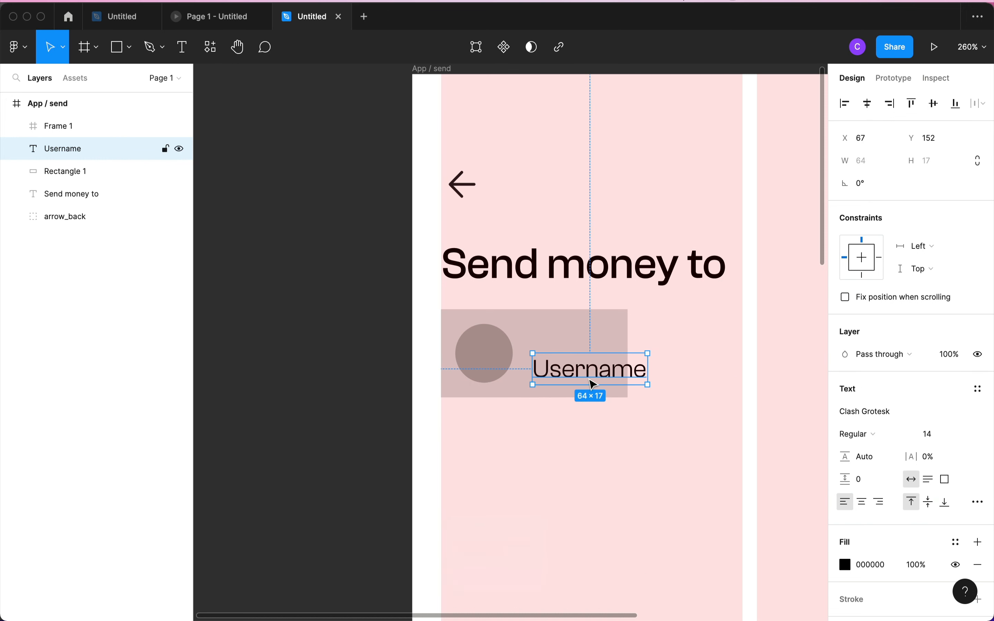
# - Move the "Username" text close beside the circle, vertically centred on it, at about X 60, Y 144
pyautogui.moveTo(587, 379); pyautogui.dragTo(575, 364)
pyautogui.press('alt')
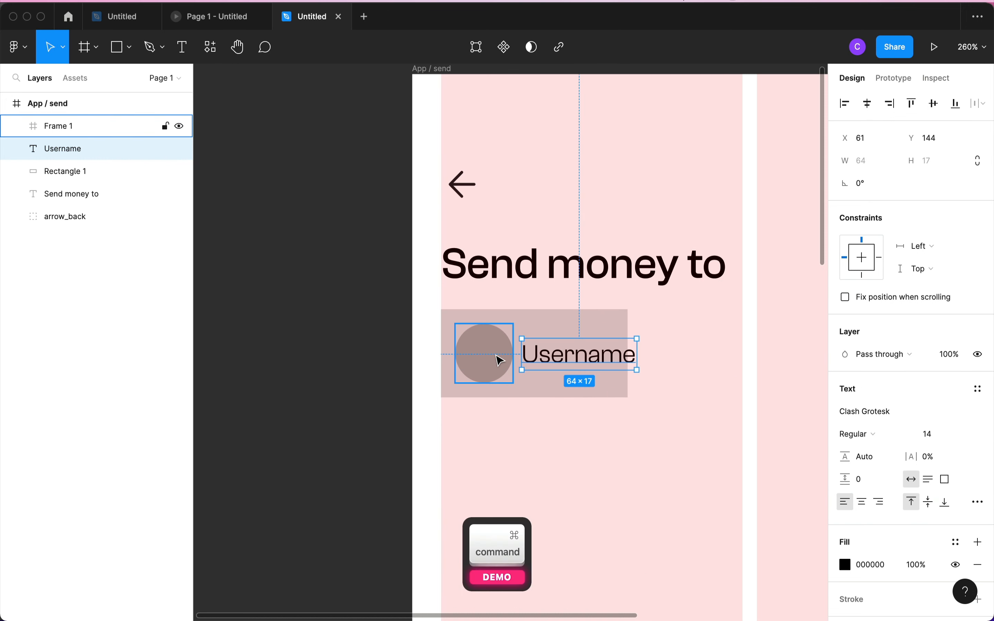
pyautogui.hotkey('alt', 'Left')
# - Widen the rectangle to 116 so it extends past the "Username" text, and check the spacing
pyautogui.click(593, 388)
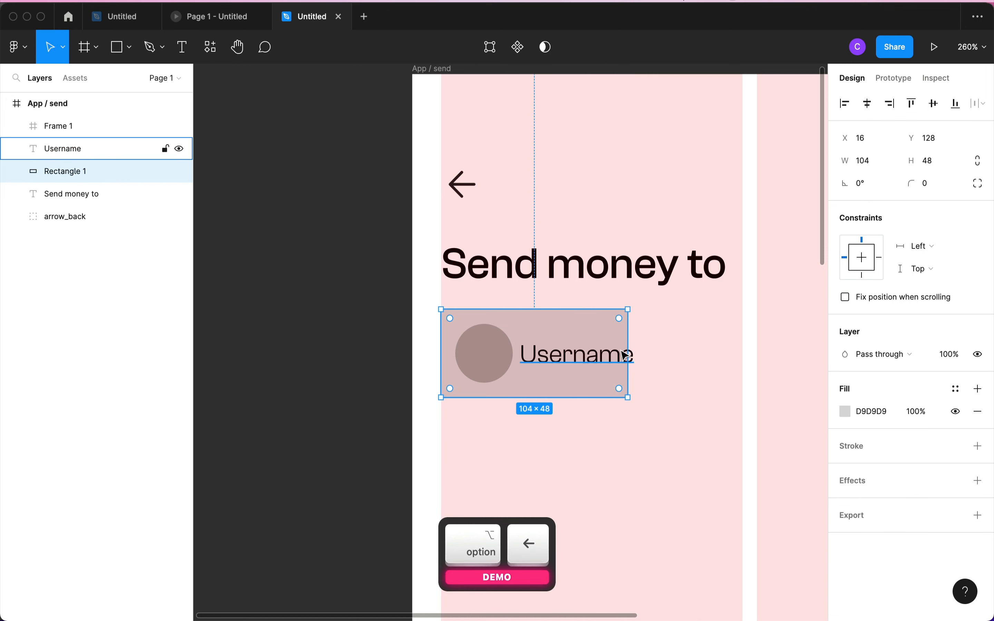
pyautogui.moveTo(627, 345); pyautogui.dragTo(651, 362)
pyautogui.press('alt')
pyautogui.press('alt')
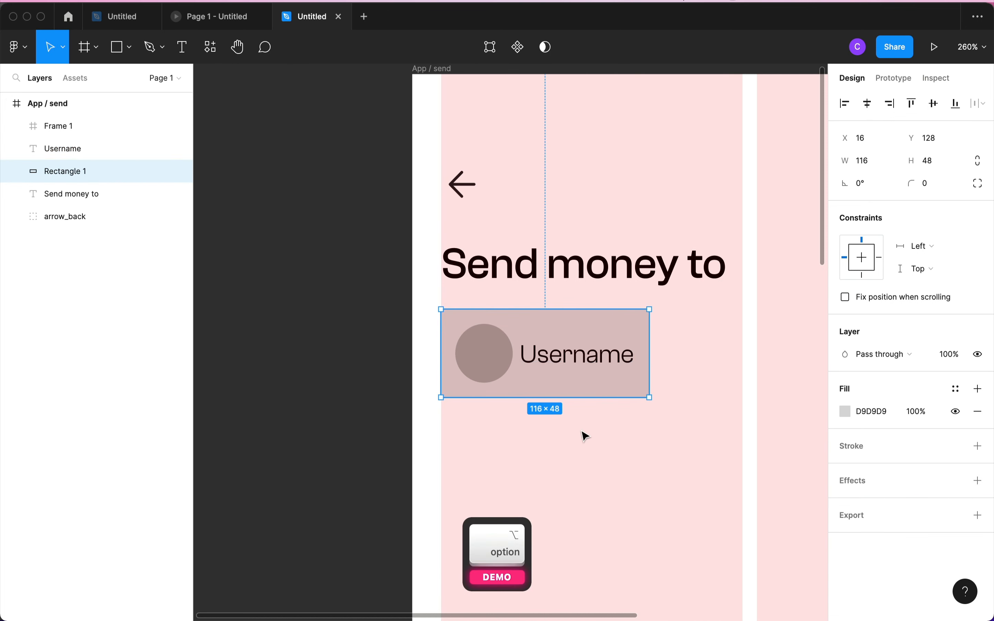
# - Set the corner radius of the rectangle behind "Username" to 100
pyautogui.click(938, 187)
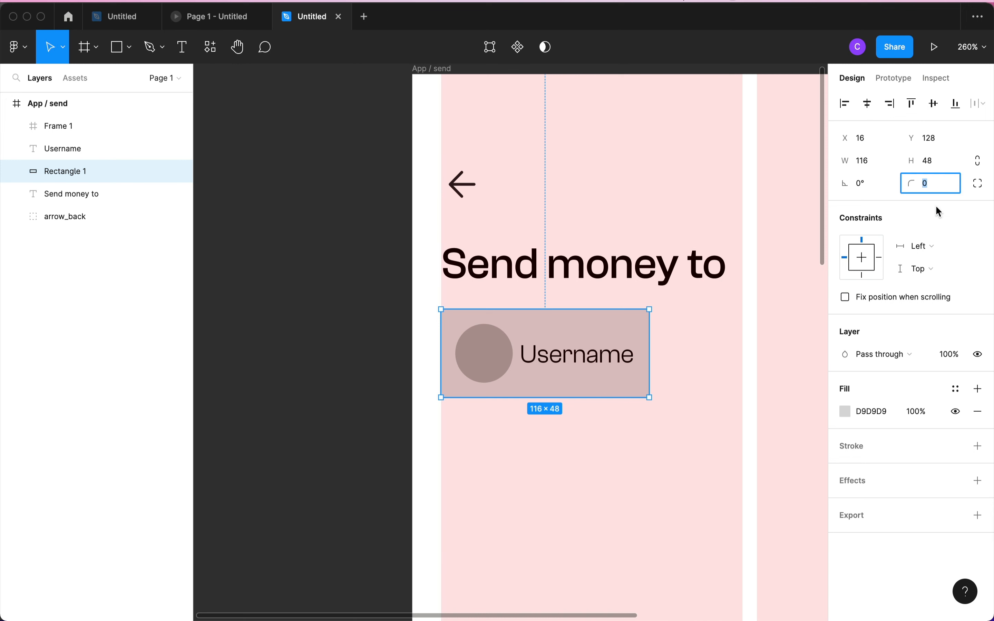
pyautogui.write('1')
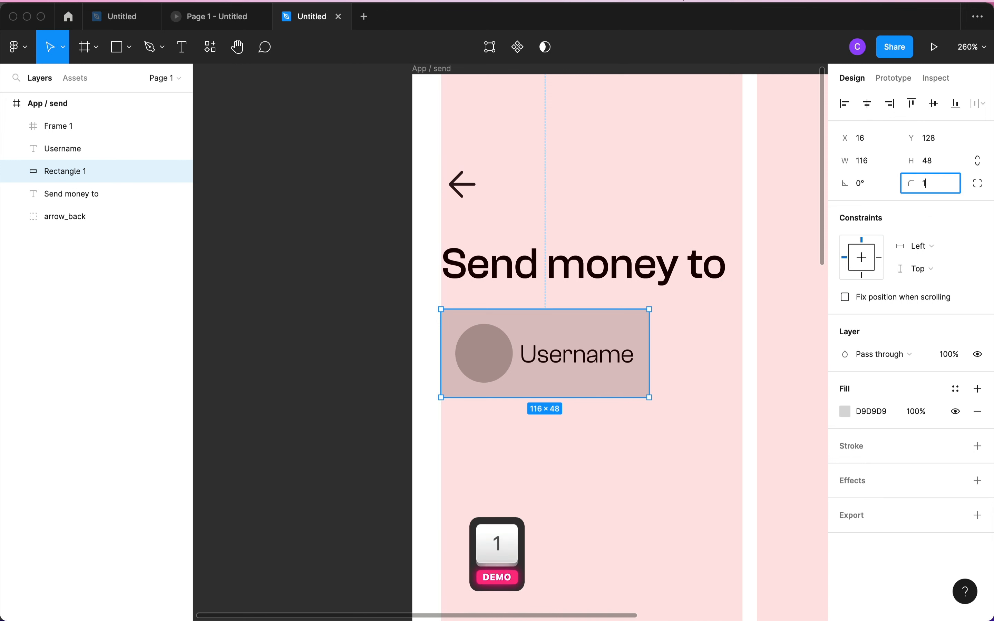
pyautogui.write('00')
pyautogui.press('Return')
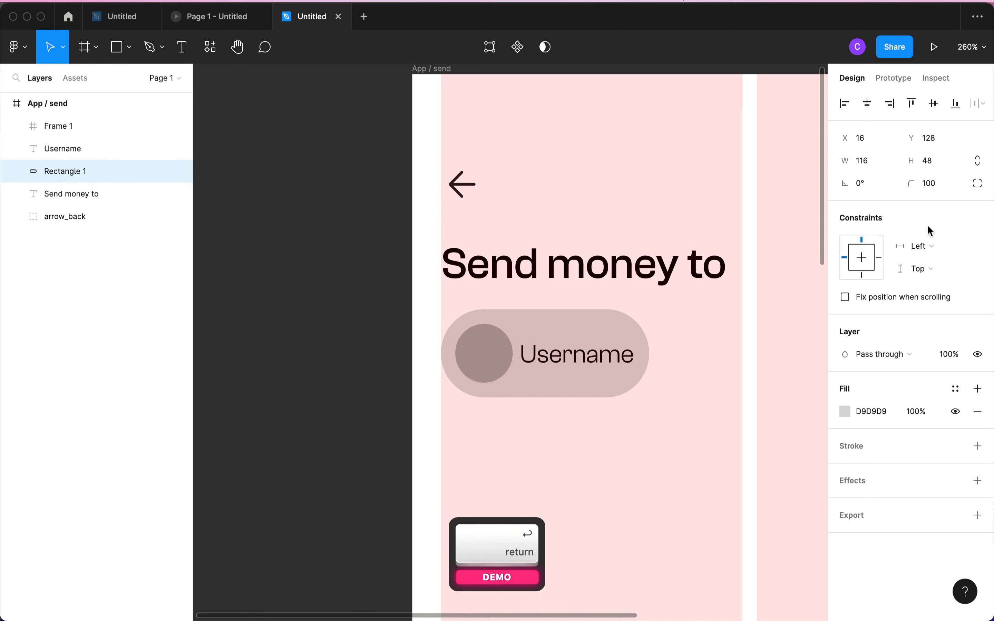
# - Set the corner radius of the rectangle behind "Username" to 16
pyautogui.click(943, 187)
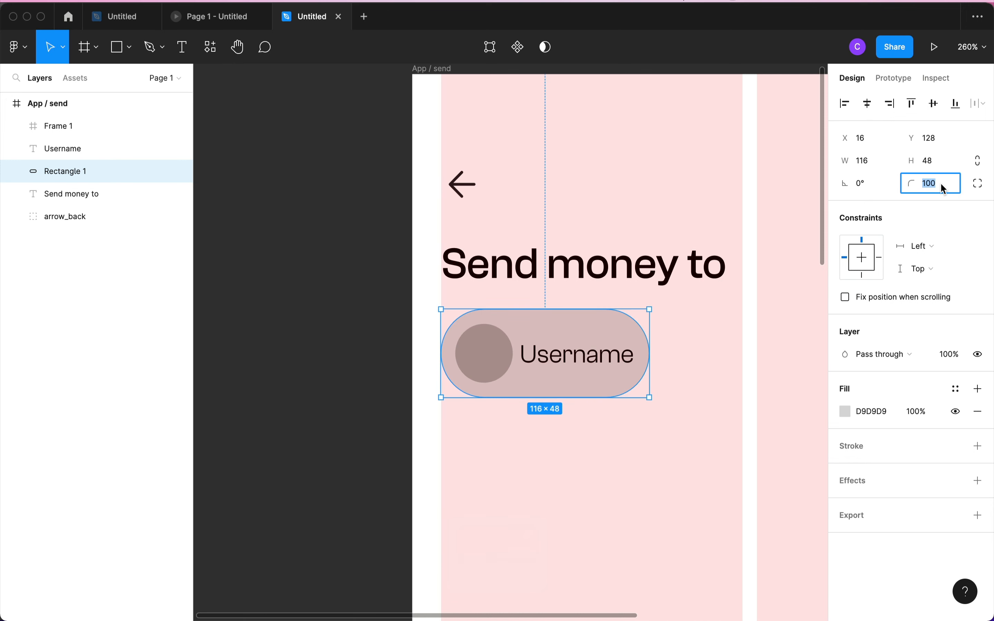
pyautogui.write('10')
pyautogui.press('Return')
pyautogui.click(950, 189)
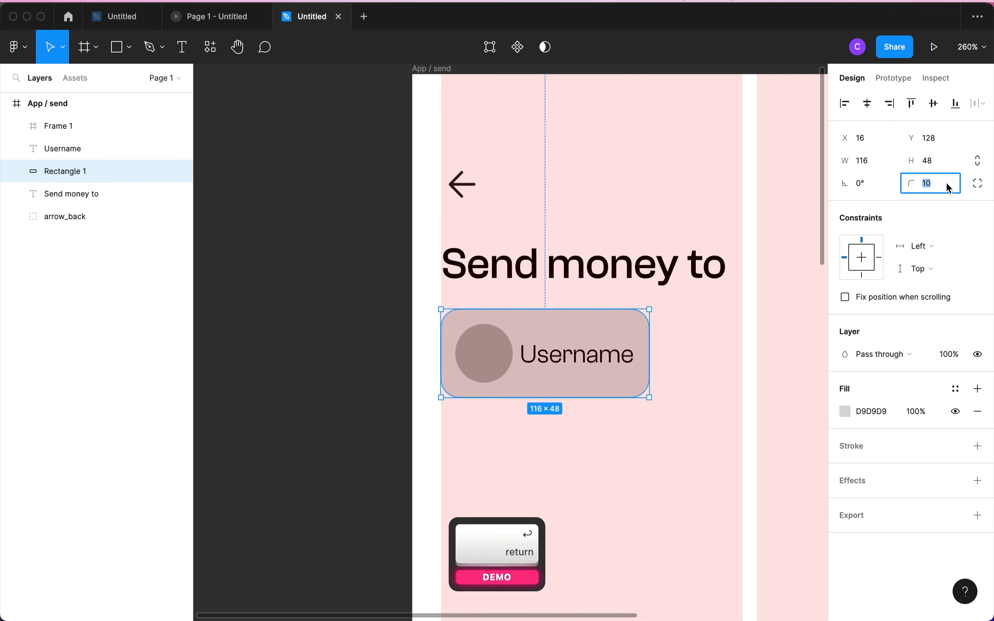
pyautogui.write('16')
pyautogui.press('Return')
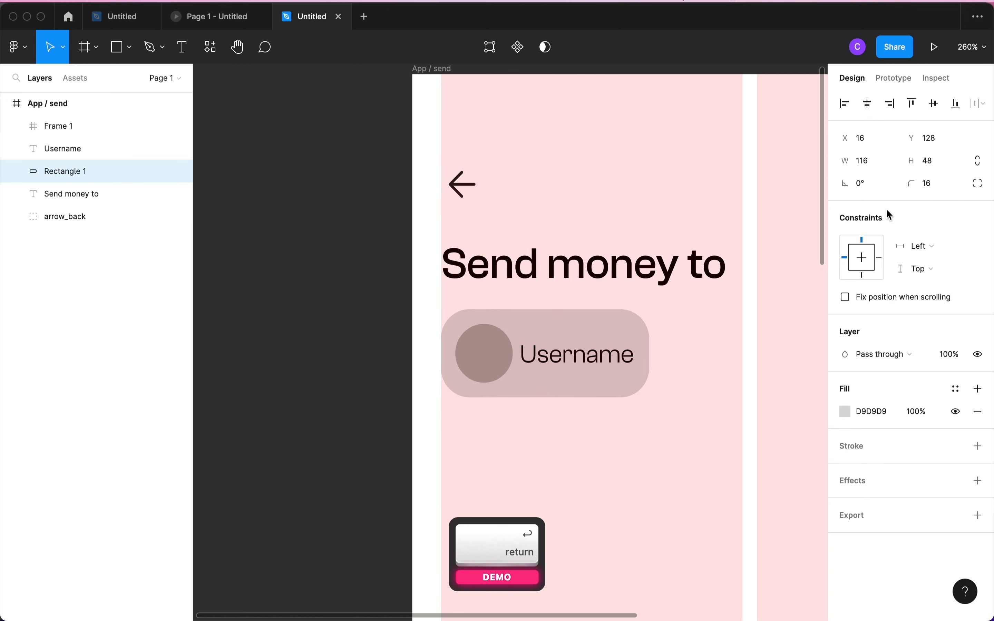
# - Show the individual corner settings of the rectangle behind "Username" and set its corner smoothing to 100%
pyautogui.click(979, 184)
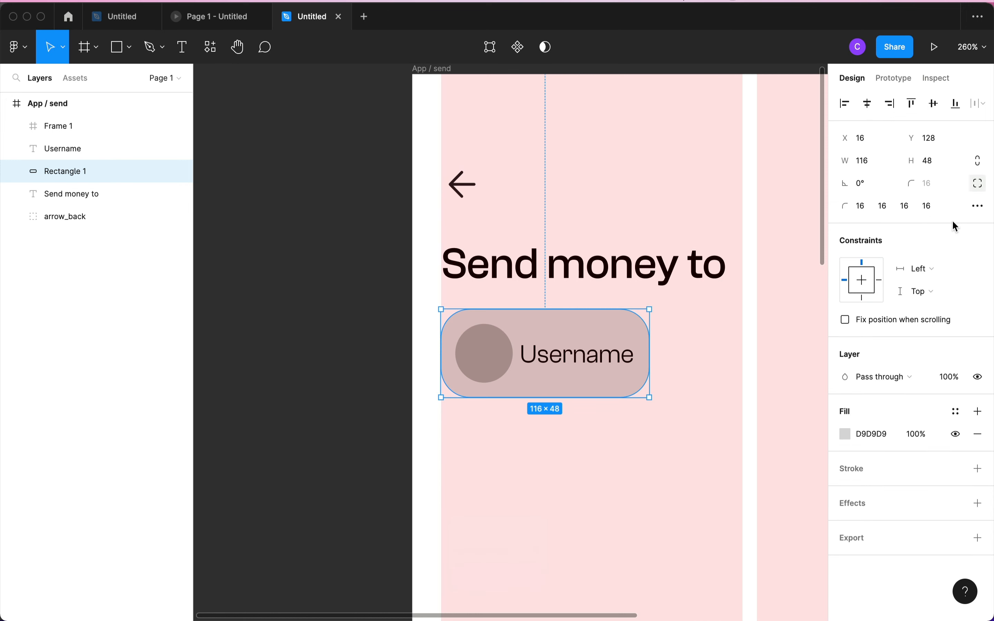
pyautogui.click(979, 206)
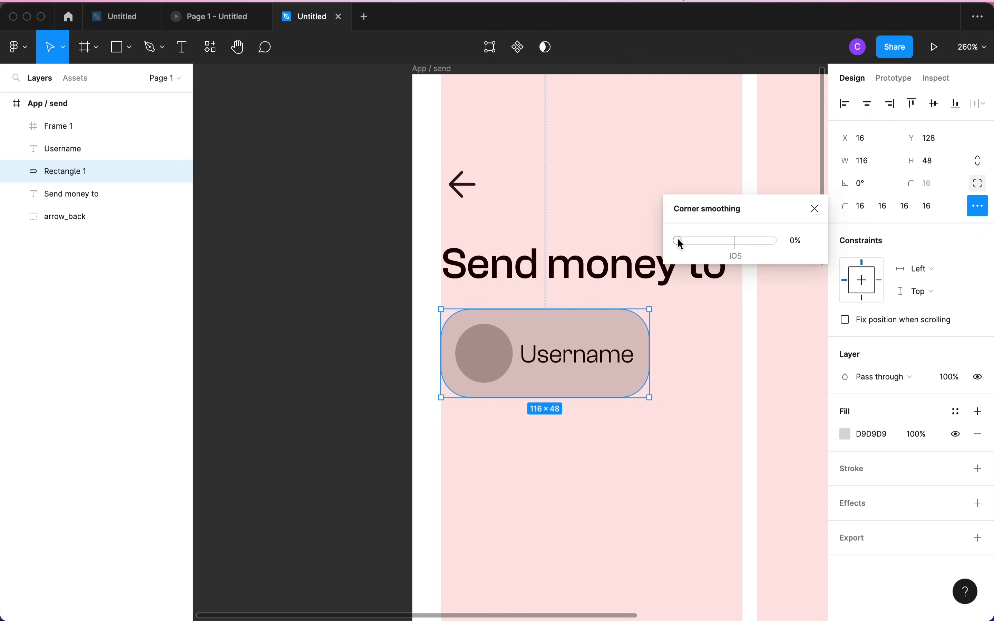
pyautogui.moveTo(678, 241); pyautogui.dragTo(869, 316)
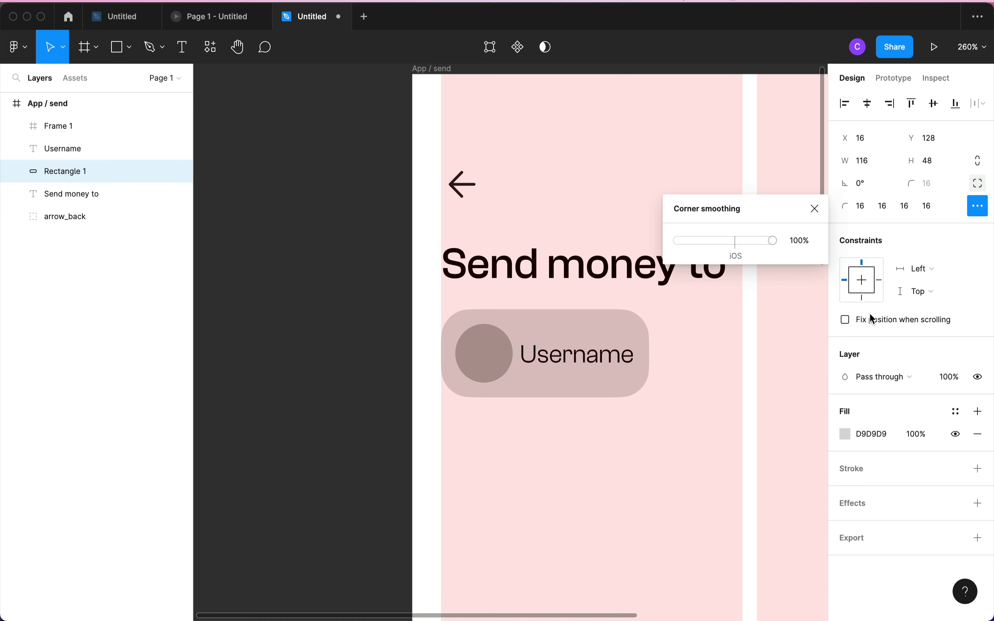
pyautogui.click(661, 473)
pyautogui.scroll(-3, 662, 473)
pyautogui.scroll(5, 661, 473)
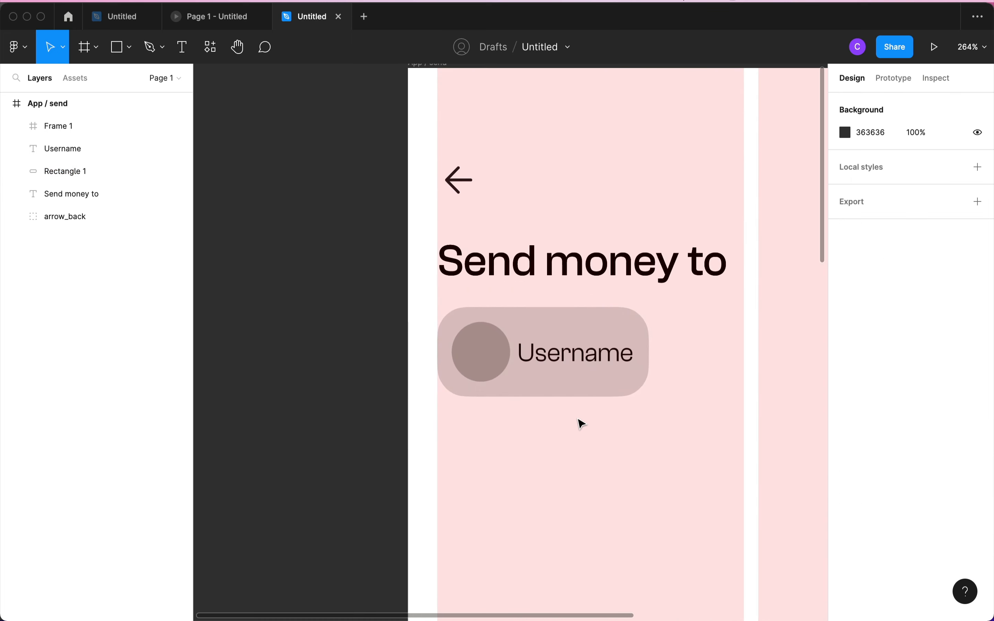
# - Inspect the circle and the "Username" text for their spacing inside the rounded rectangle
pyautogui.click(488, 368)
pyautogui.press('alt')
pyautogui.press('Tab')
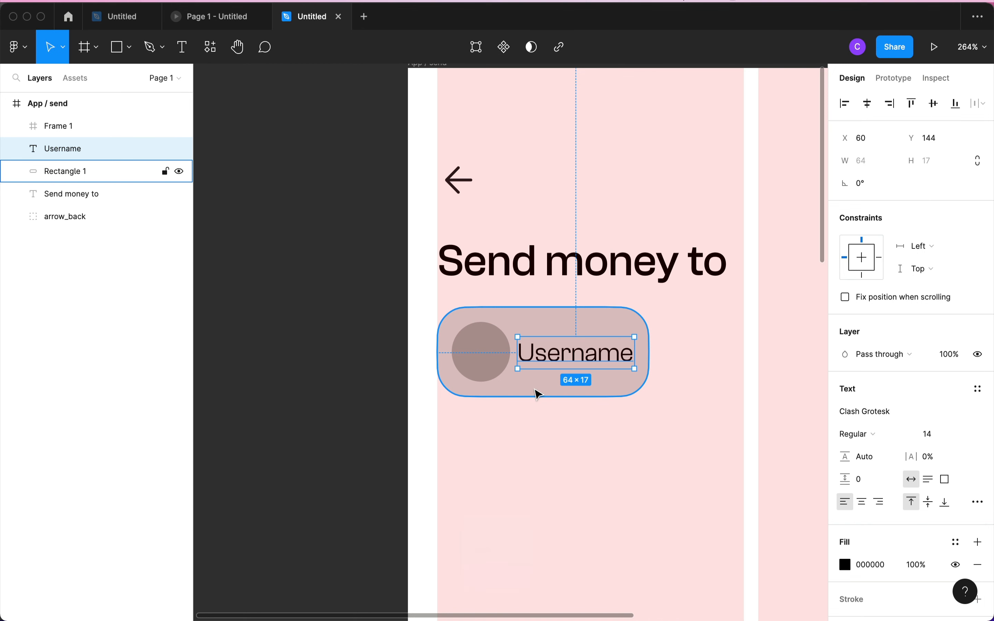
pyautogui.scroll(-3, 535, 393)
pyautogui.click(576, 454)
pyautogui.click(503, 369)
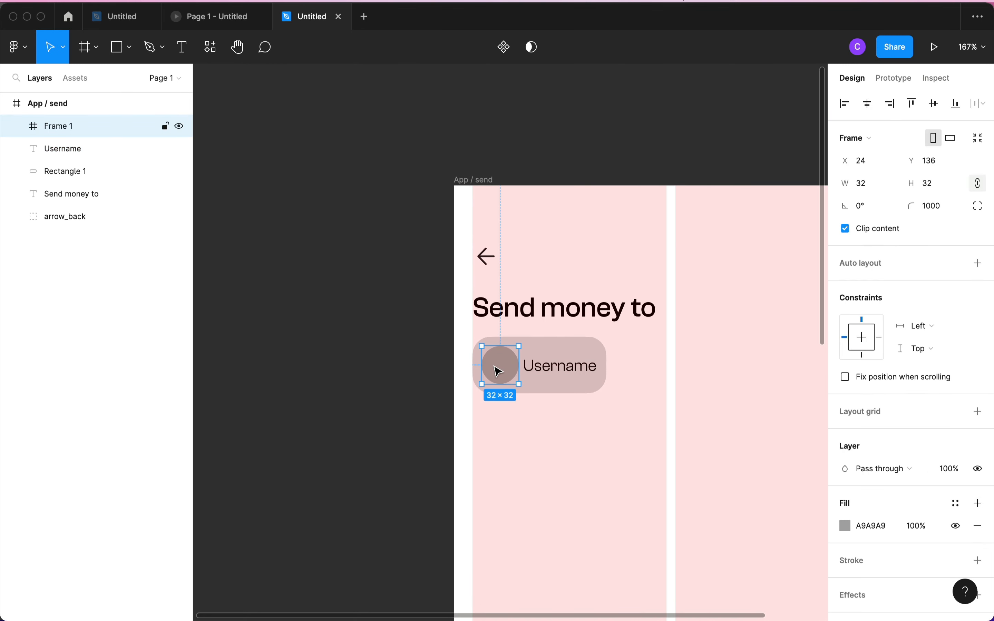
pyautogui.click(564, 399)
pyautogui.scroll(-2, 472, 233)
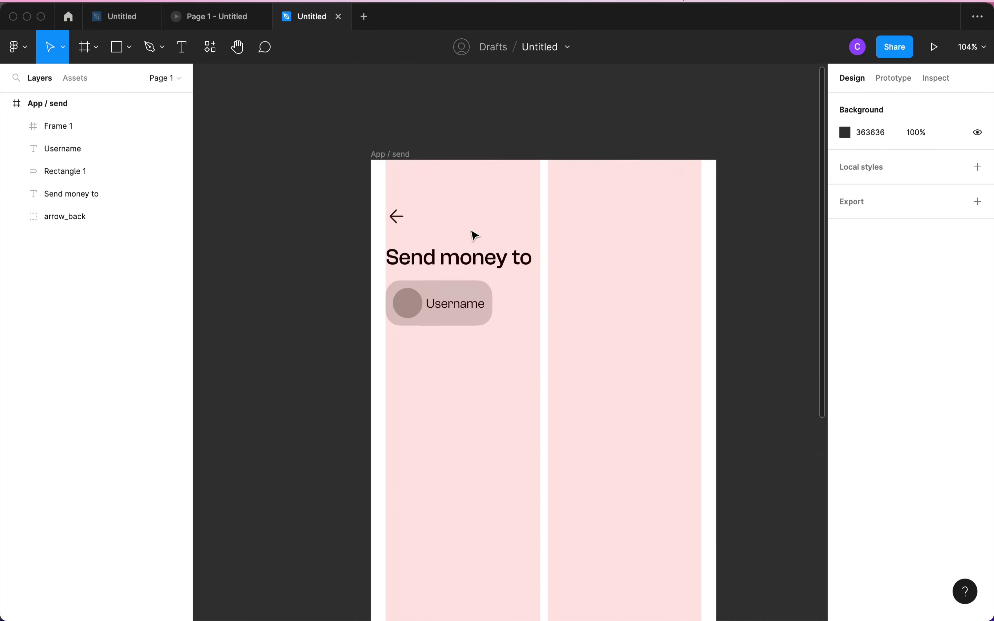
# - Duplicate the rounded rectangle behind "Username" horizontally to its right, at about X 148, Y 128
pyautogui.click(425, 333)
pyautogui.press('alt')
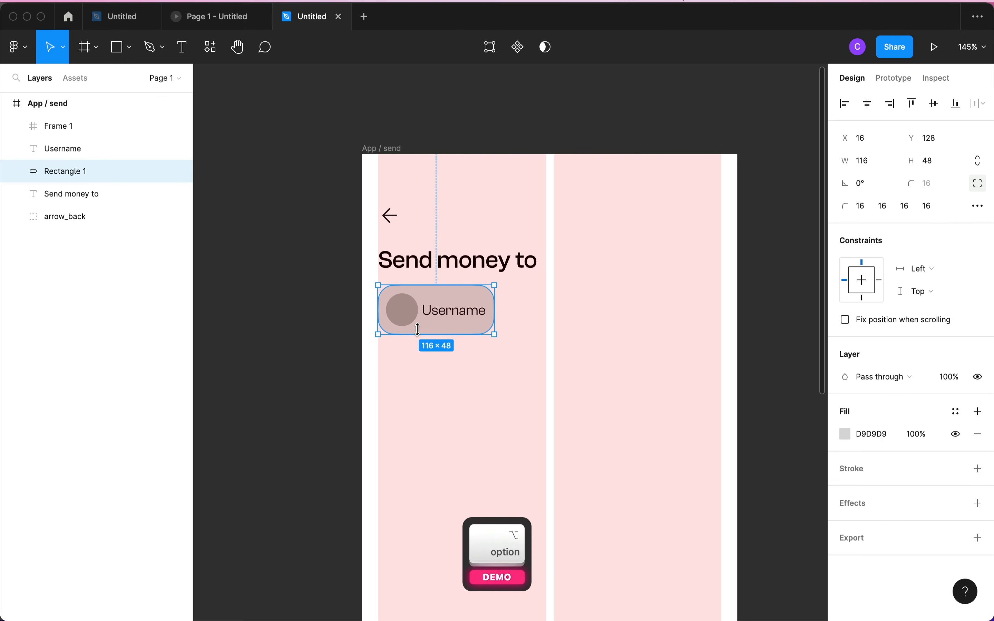
pyautogui.press('shift')
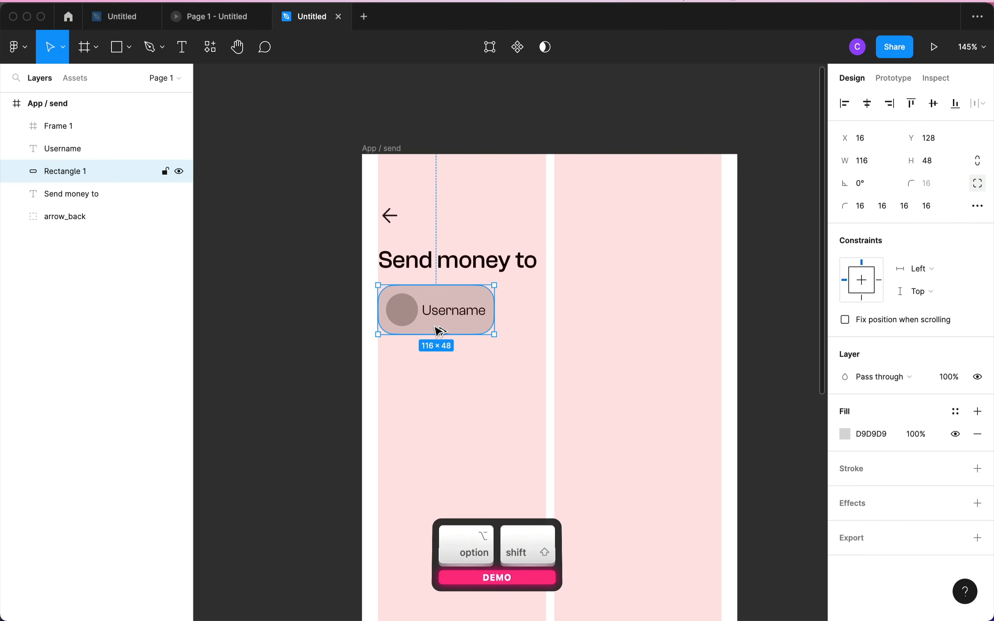
pyautogui.moveTo(435, 329); pyautogui.dragTo(570, 329)
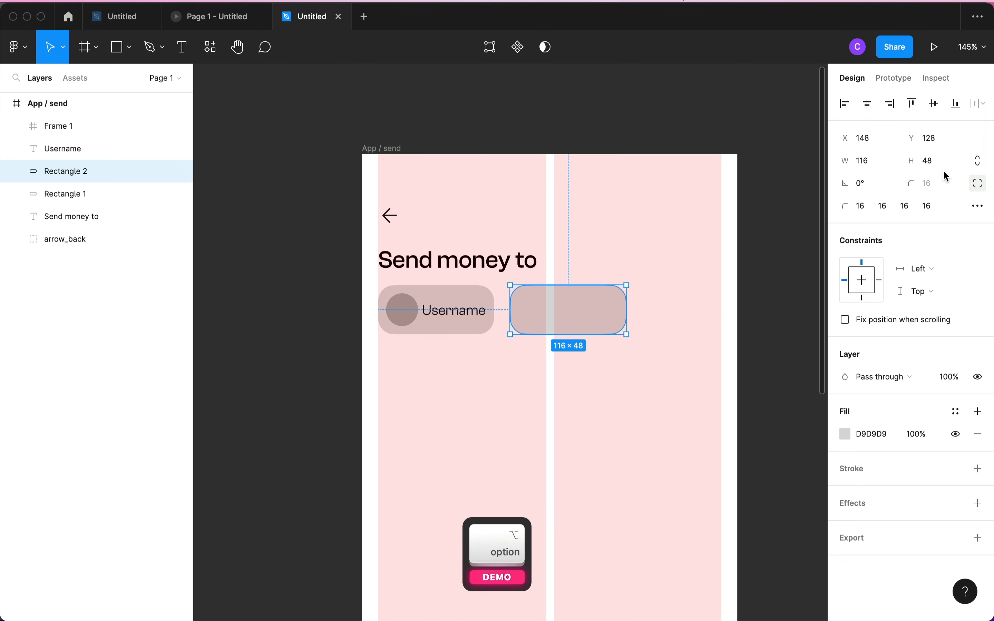
# - Set the duplicated rectangle's width to 48 and check its gap to the username chip
pyautogui.click(873, 171)
pyautogui.write('1')
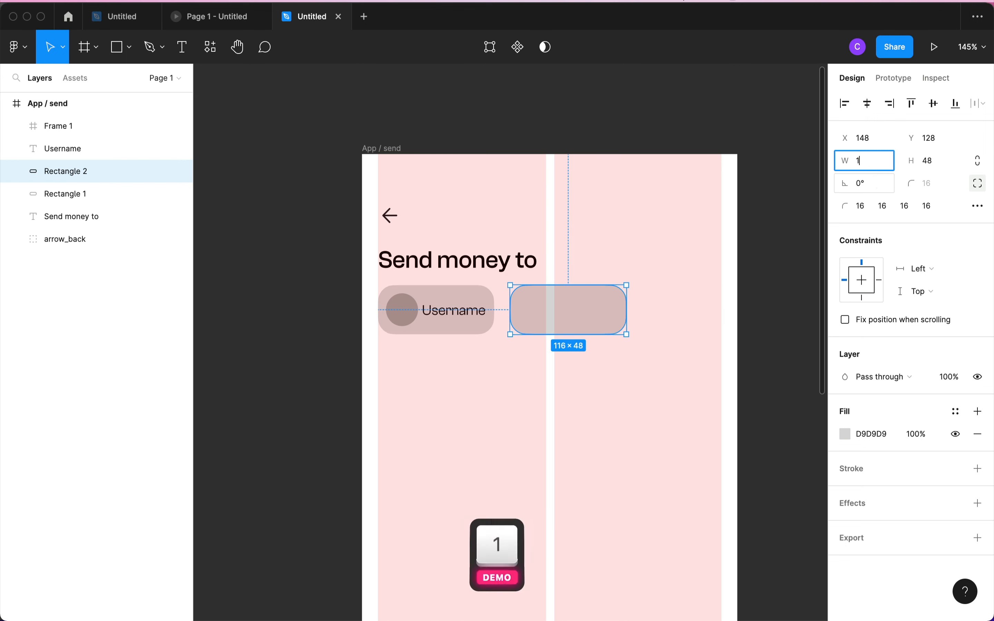
pyautogui.press('BackSpace')
pyautogui.write('48')
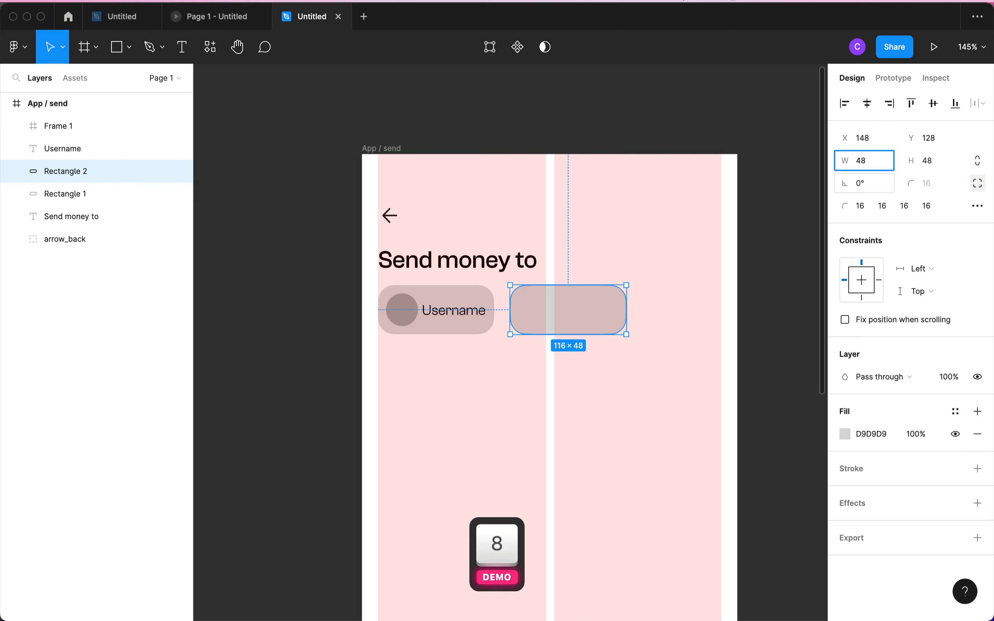
pyautogui.press('Return')
pyautogui.press('alt')
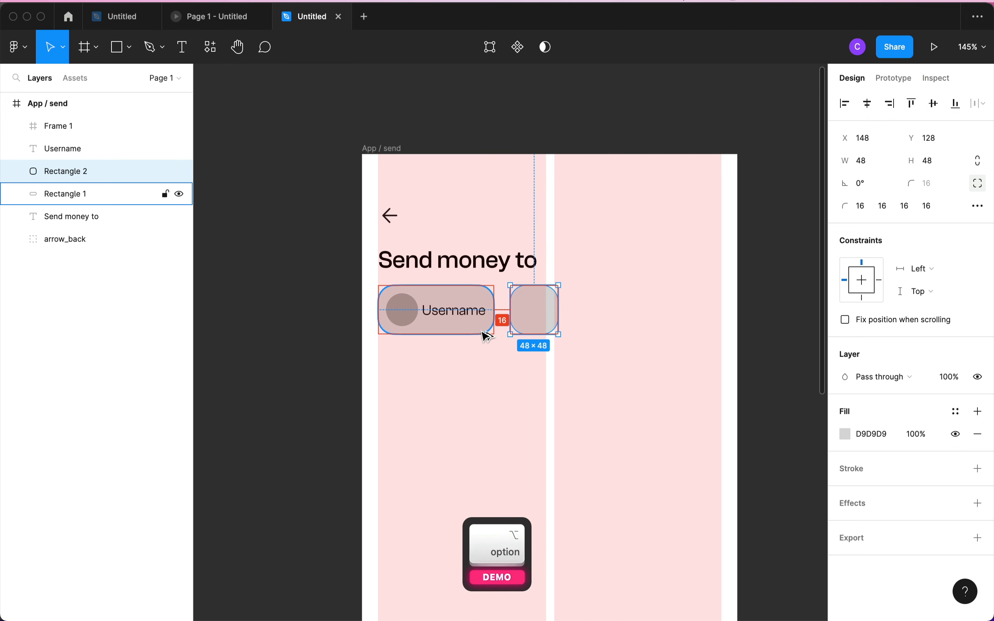
pyautogui.click(532, 358)
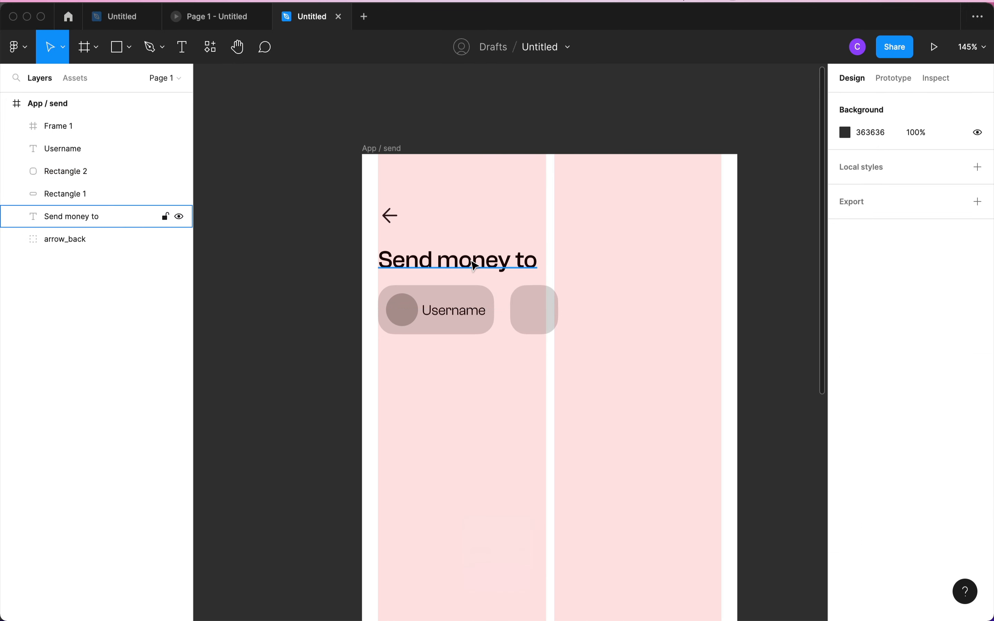
# - Run the Material Symbols plugin and search its symbols for "plus"
pyautogui.click(201, 56)
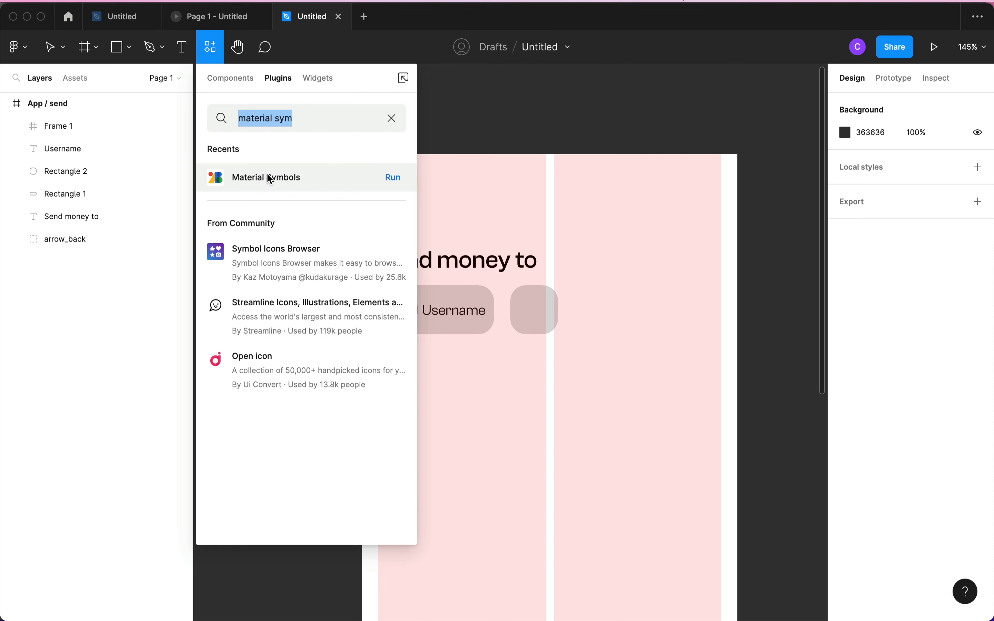
pyautogui.click(388, 179)
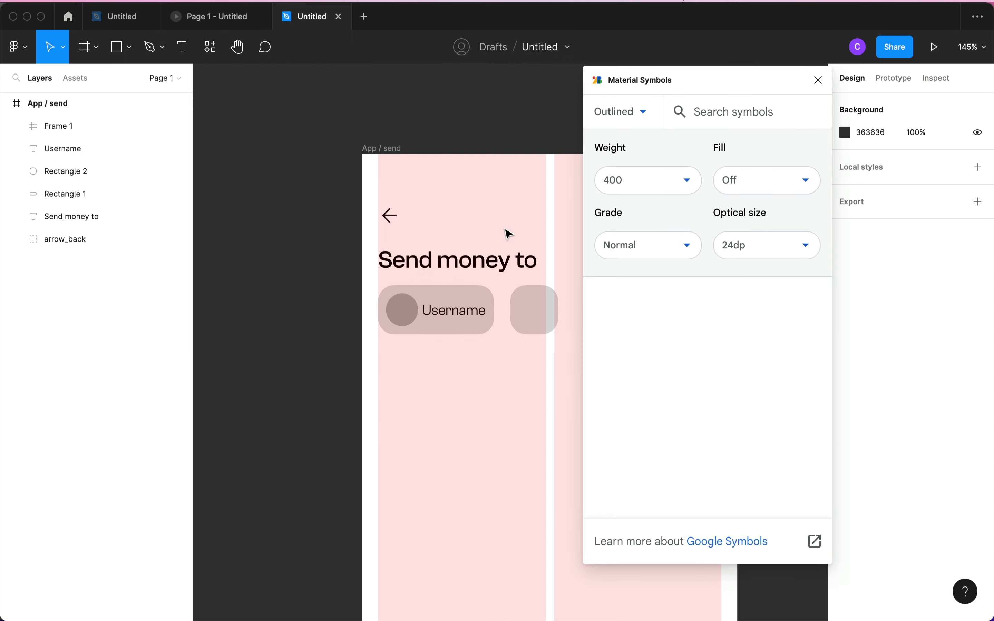
pyautogui.click(739, 123)
pyautogui.write('plus')
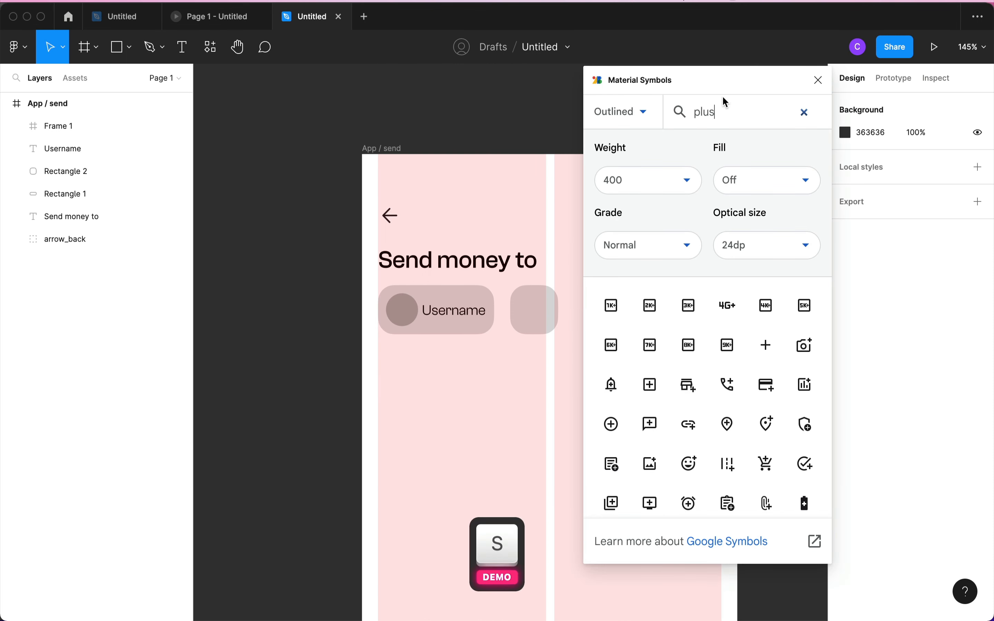
# - Insert the plain plus symbol in Rounded style at weight 300, and close the plugin
pyautogui.click(650, 182)
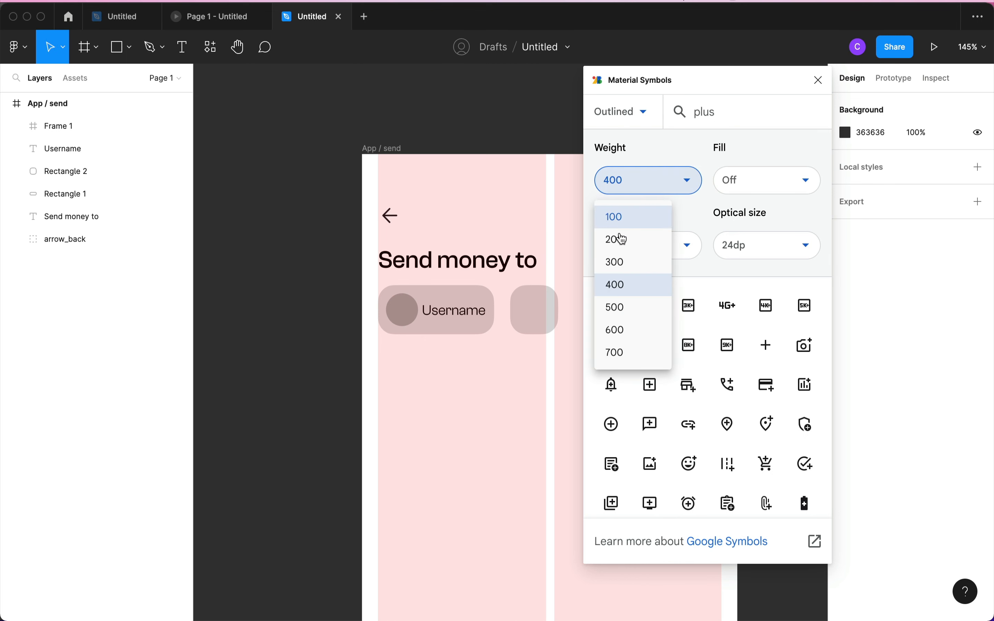
pyautogui.click(619, 263)
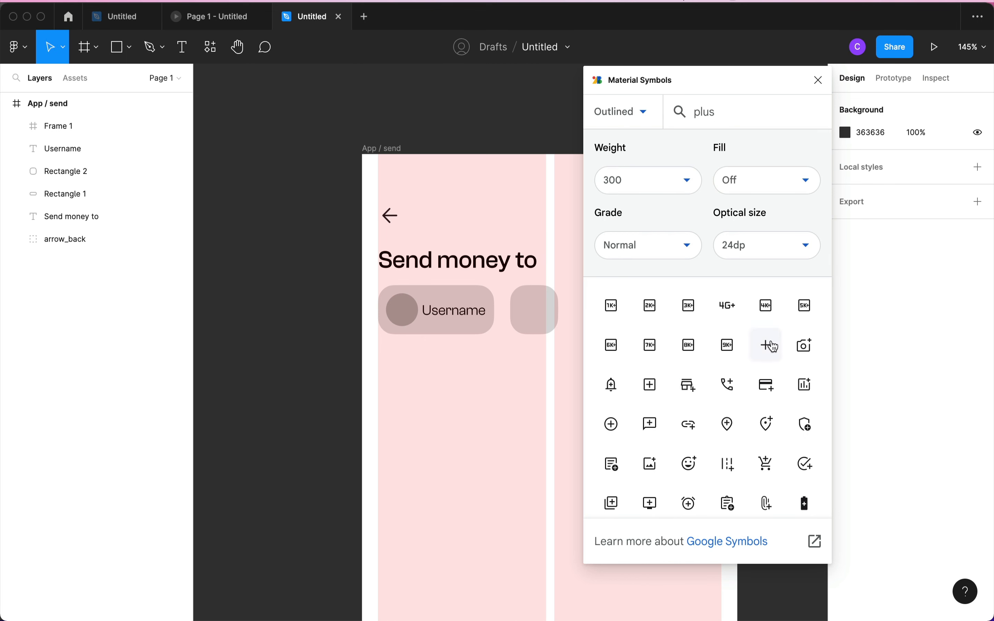
pyautogui.click(637, 111)
pyautogui.click(630, 184)
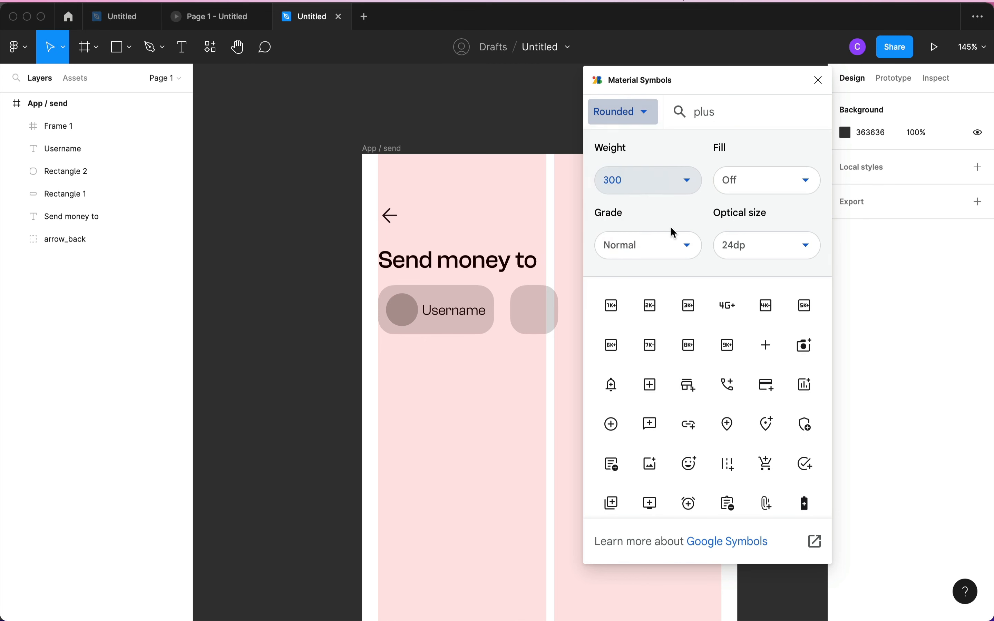
pyautogui.click(772, 350)
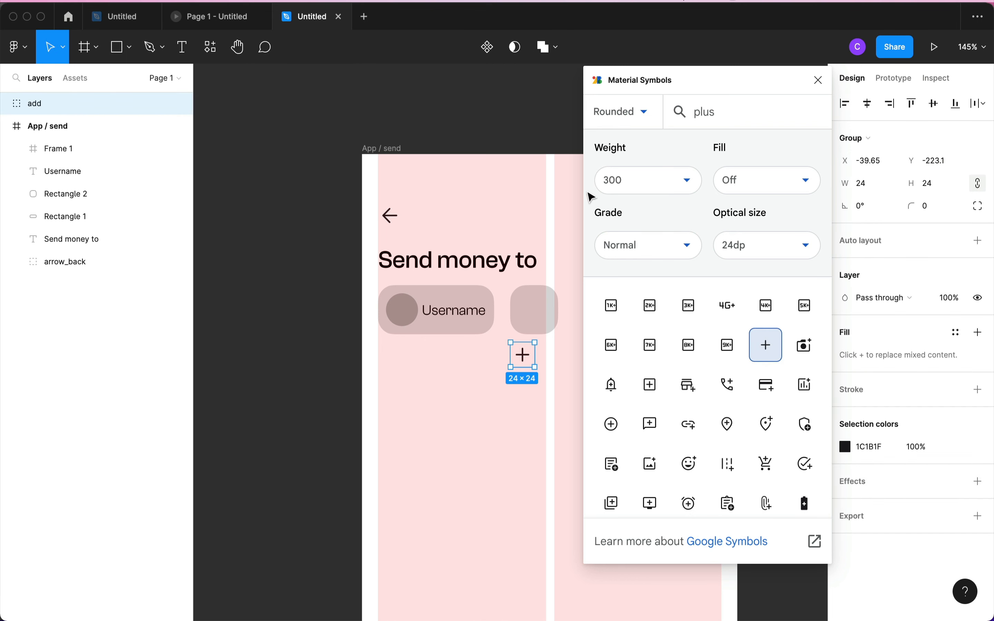
pyautogui.click(819, 81)
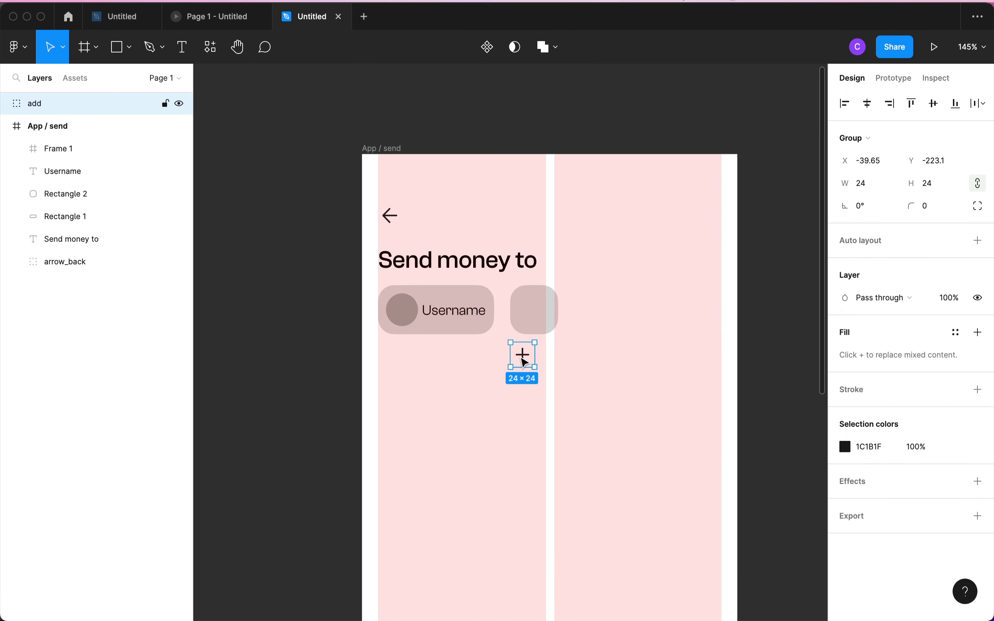
# - Move the plus icon into the "App / send" frame, centre it on the small rounded square at X 160, Y 140, and check its margins
pyautogui.moveTo(522, 363); pyautogui.dragTo(536, 319)
pyautogui.press('super+x')
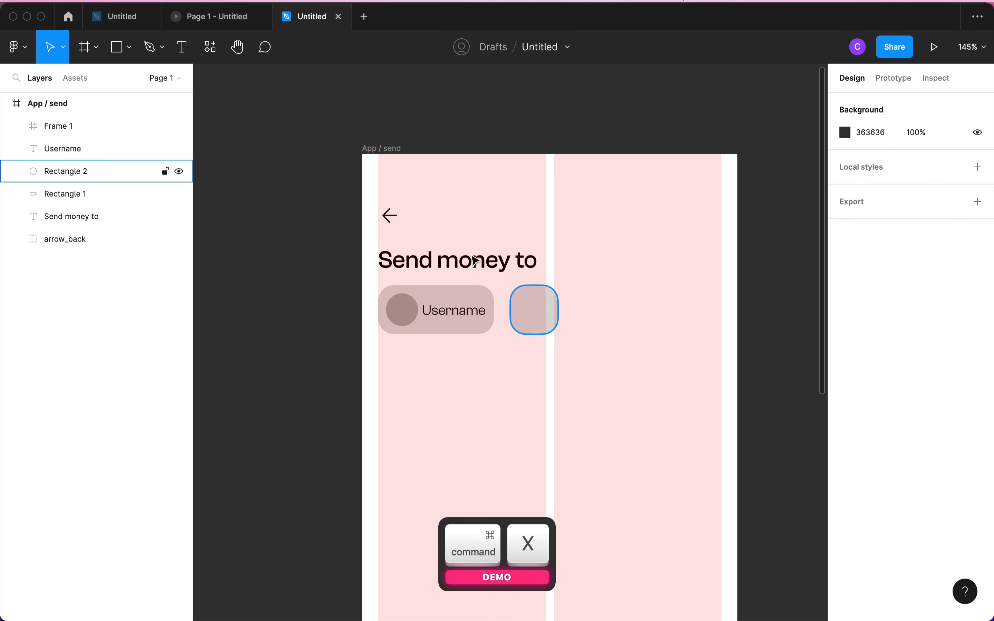
pyautogui.click(374, 149)
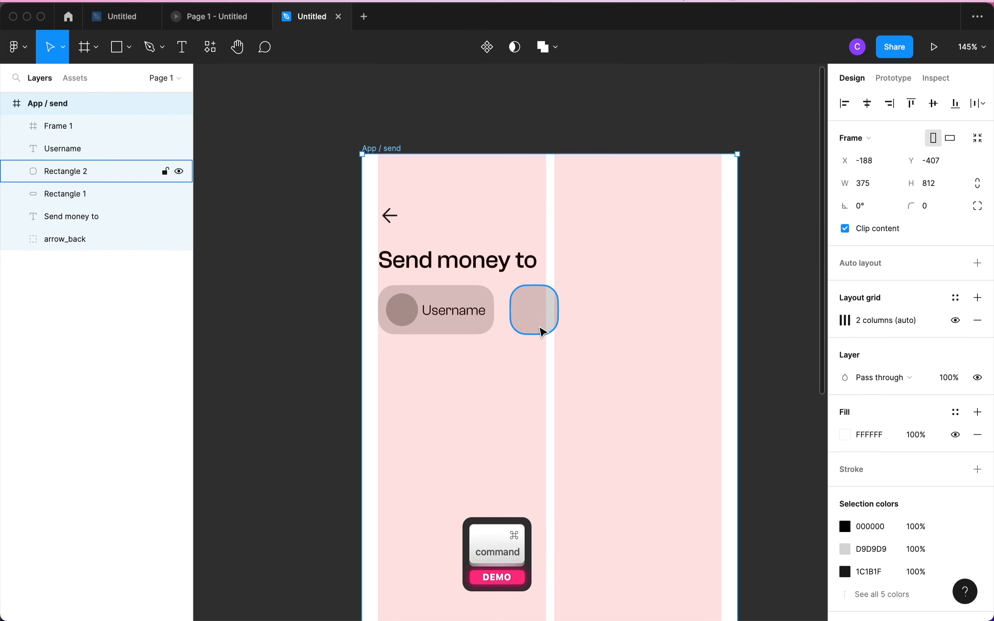
pyautogui.press('super+v')
pyautogui.moveTo(537, 313); pyautogui.dragTo(534, 315)
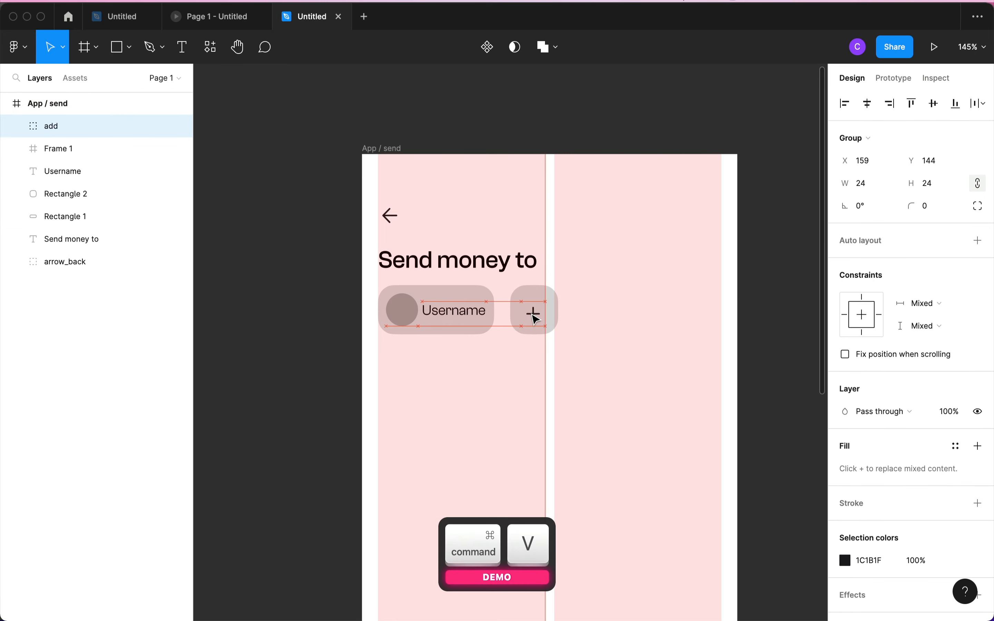
pyautogui.scroll(5, 537, 295)
pyautogui.press('alt')
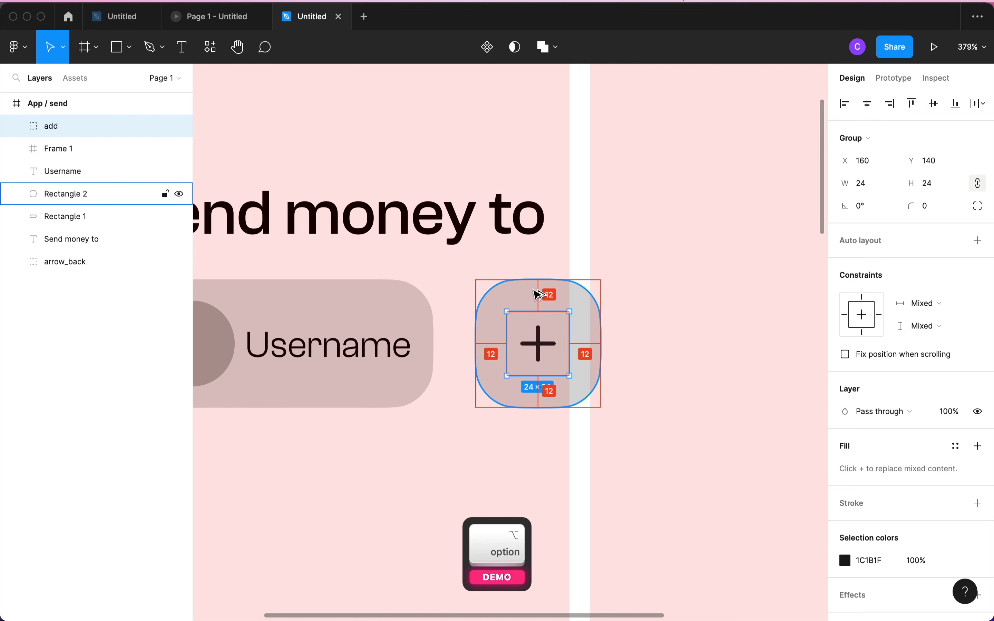
pyautogui.scroll(-4, 537, 296)
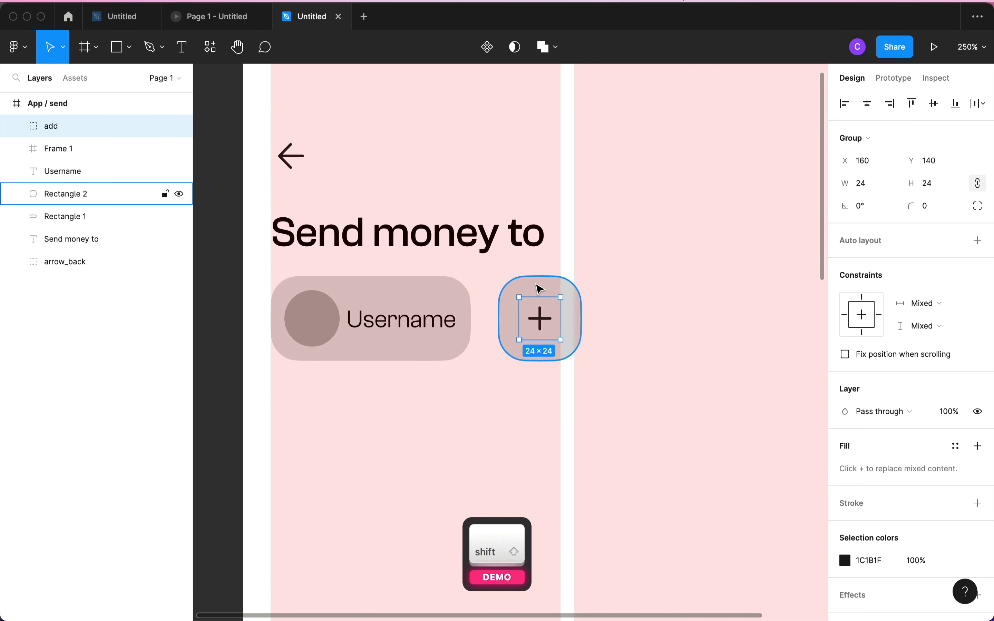
# - Wrap the plus icon and its rounded square in a frame and rename it "add-user"
pyautogui.keyDown('shift'); pyautogui.click(540, 290); pyautogui.keyUp('shift')
pyautogui.rightClick(541, 290)
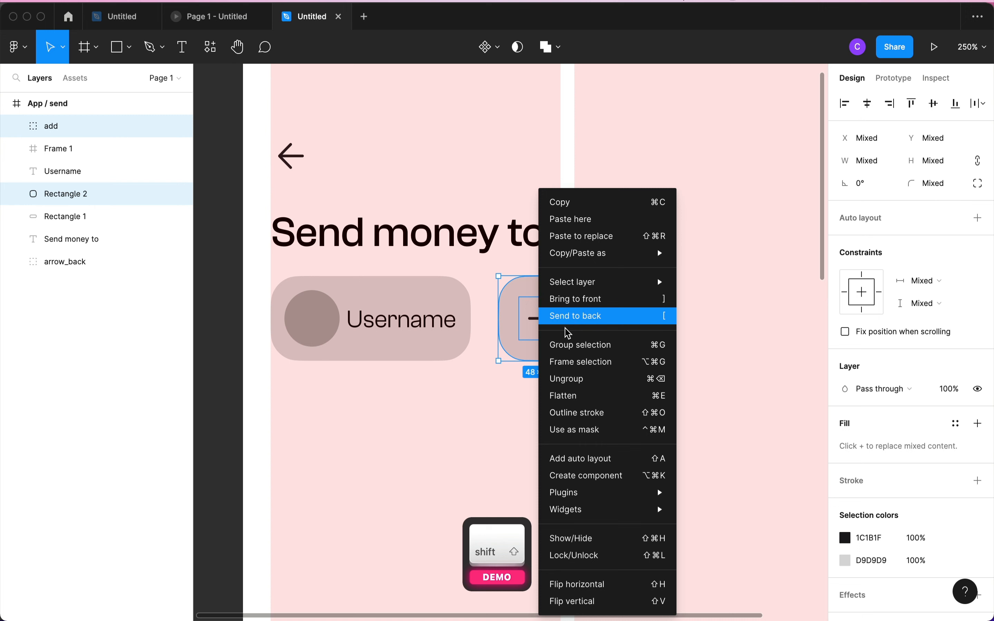
pyautogui.click(570, 361)
pyautogui.doubleClick(58, 127)
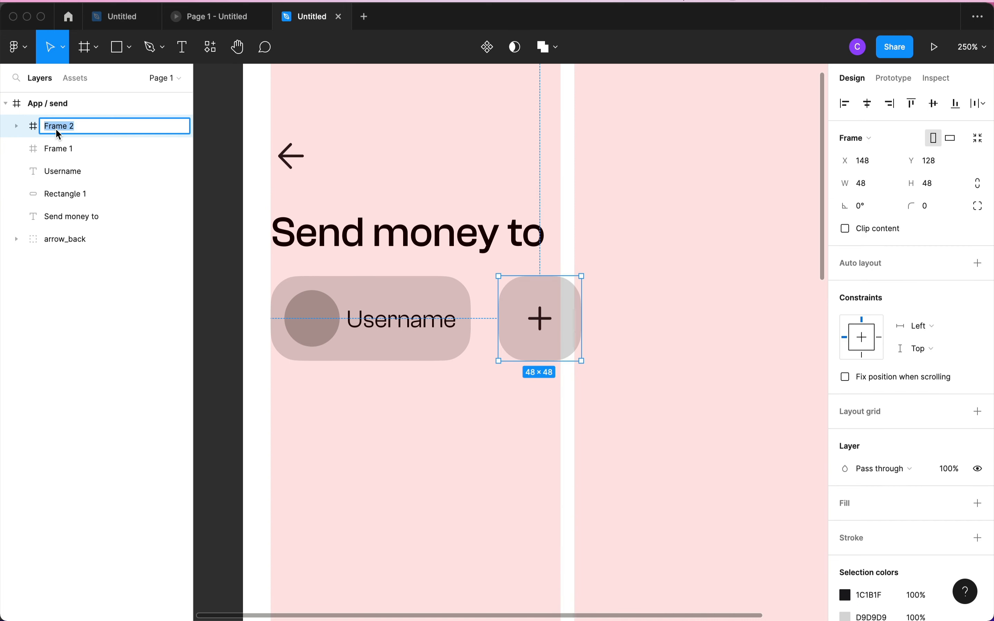
pyautogui.write('add-')
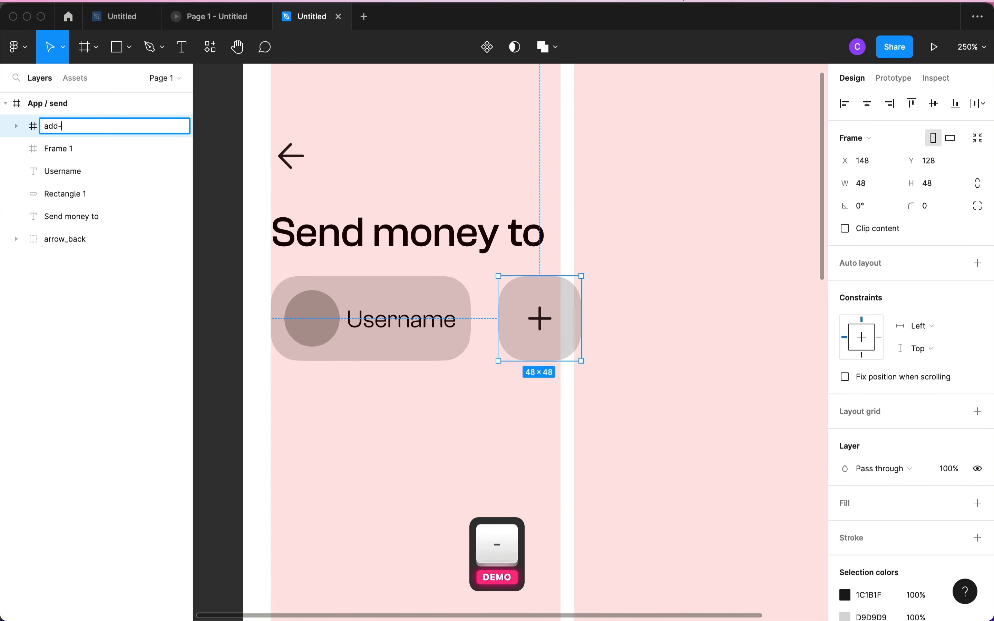
pyautogui.write('user')
pyautogui.press('Return')
pyautogui.scroll(-5, 393, 294)
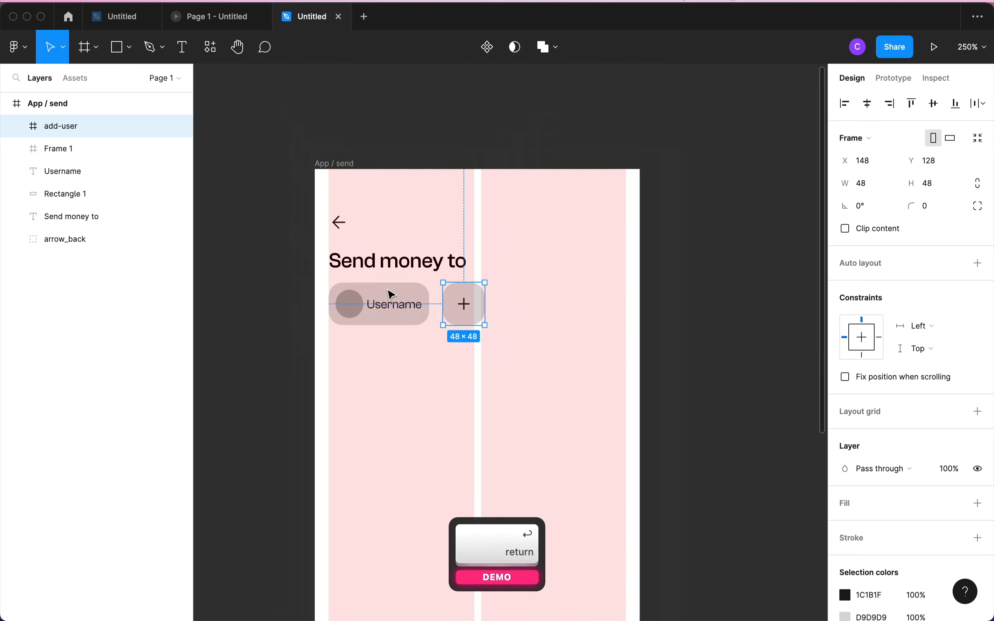
pyautogui.scroll(-2, 392, 293)
pyautogui.click(395, 372)
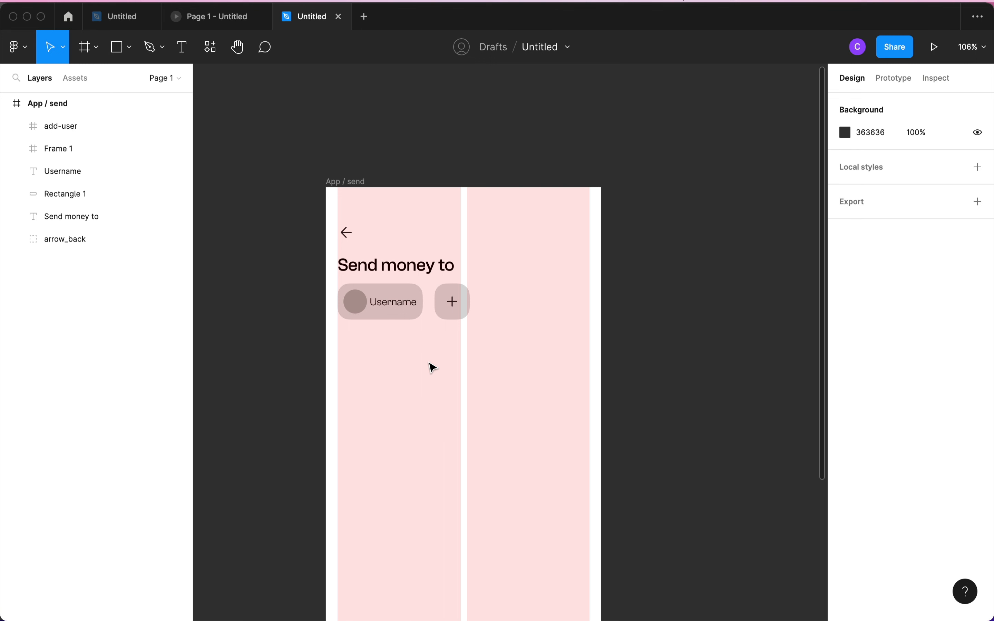
# - Switch to the reference prototype, try its amount slider between 0 and 500, and return to the design file
pyautogui.click(230, 9)
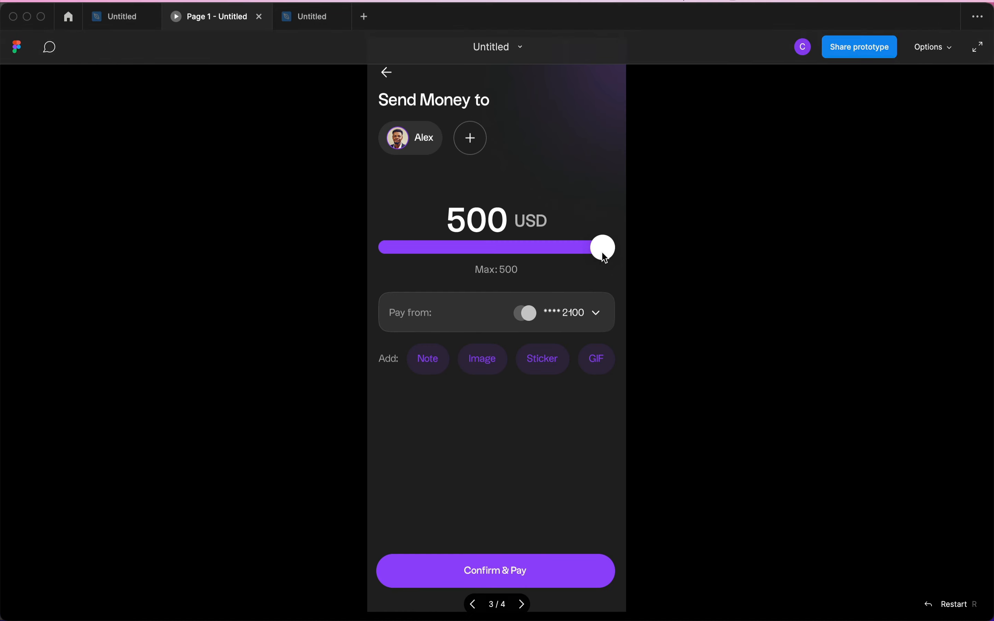
pyautogui.moveTo(600, 259); pyautogui.dragTo(493, 259)
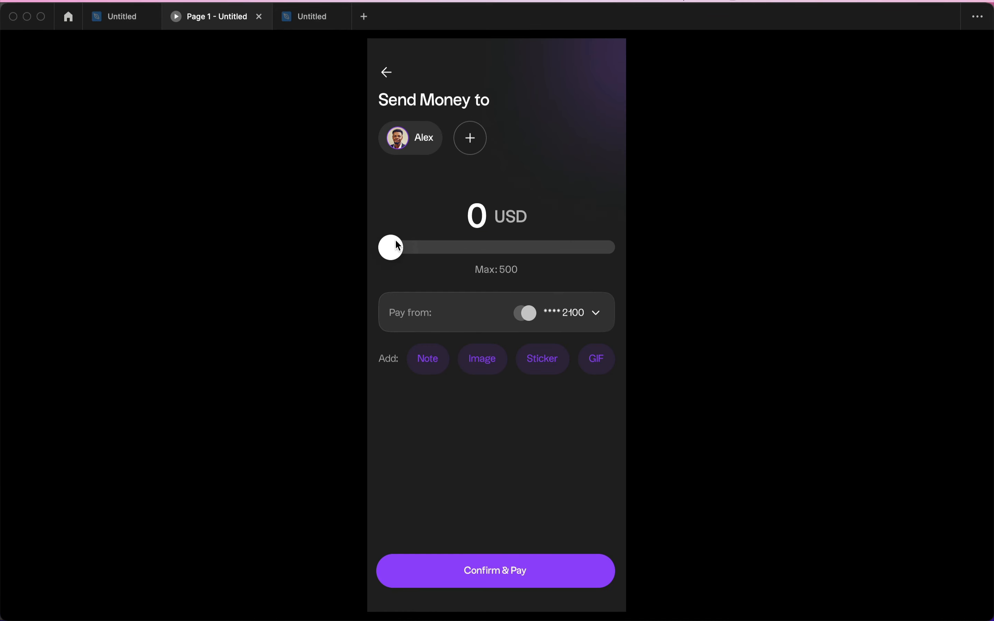
pyautogui.moveTo(413, 252); pyautogui.dragTo(591, 242)
pyautogui.click(293, 18)
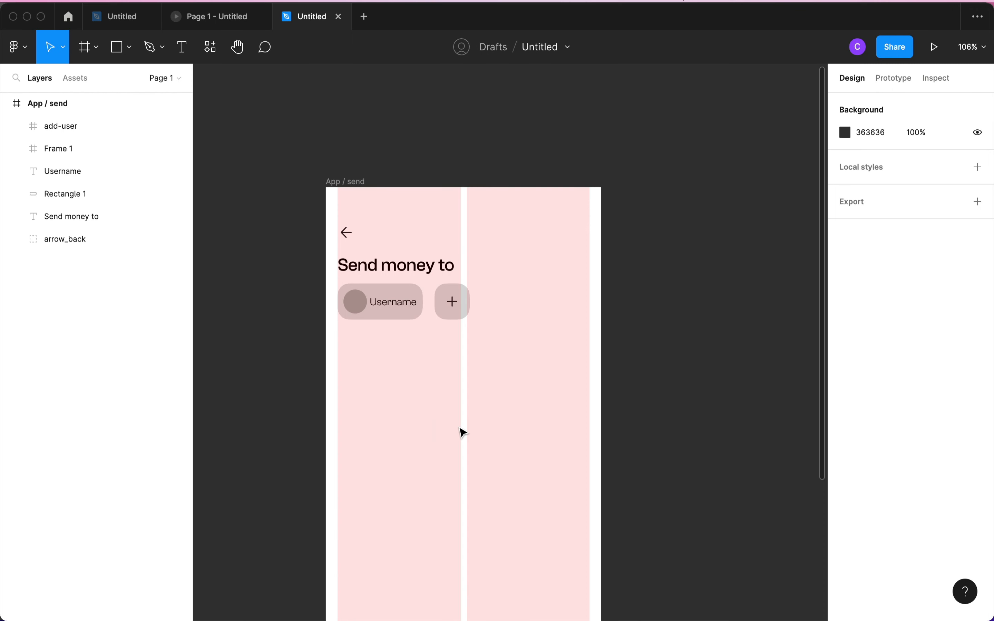
# - Add a text layer reading "0" on the empty canvas beside the "App / send" frame
pyautogui.hscroll(5, 576, 386)
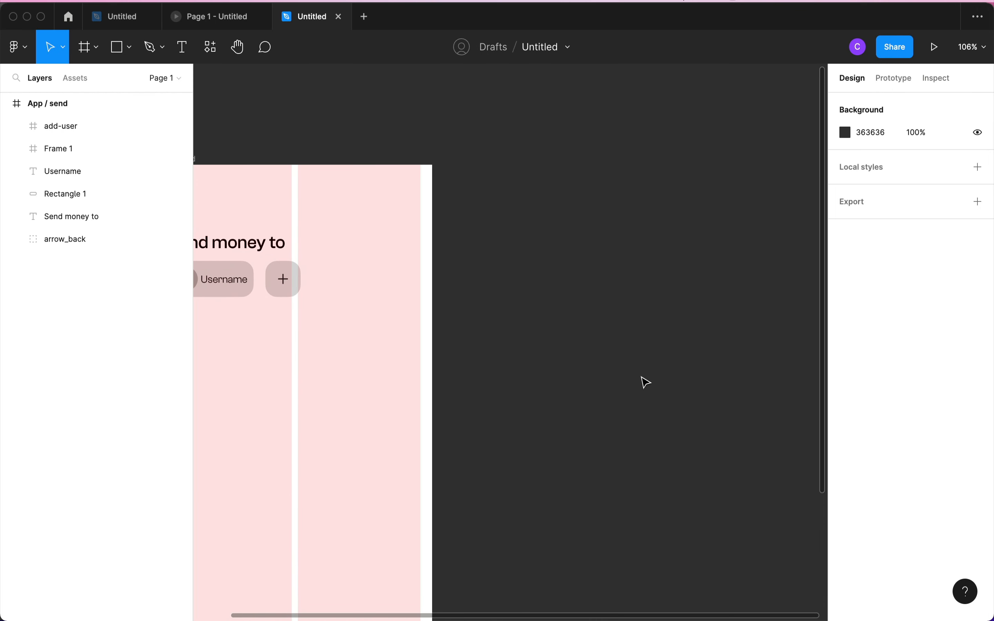
pyautogui.press('t')
pyautogui.click(576, 326)
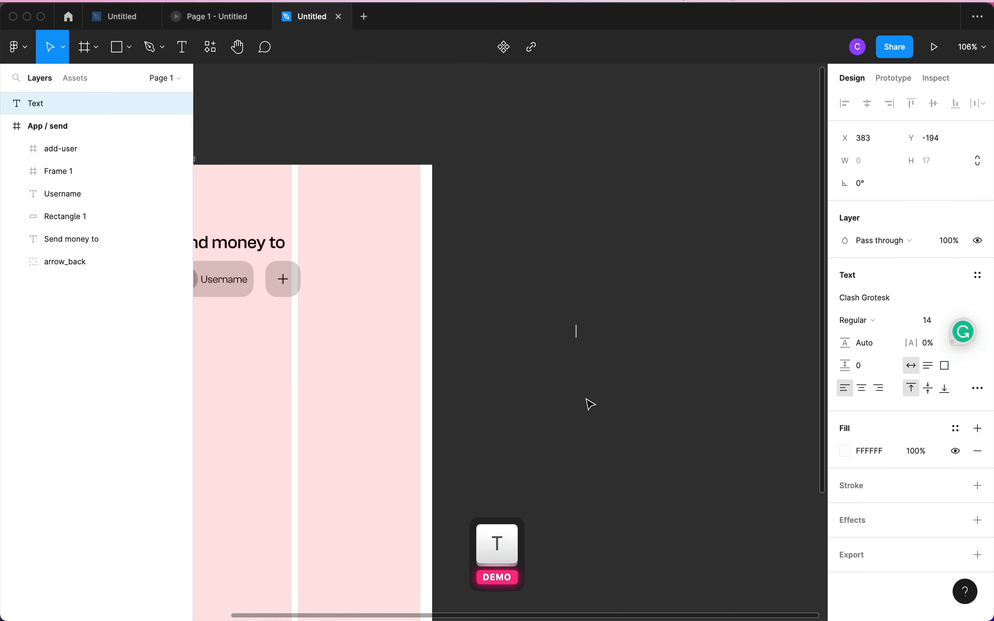
pyautogui.write('0')
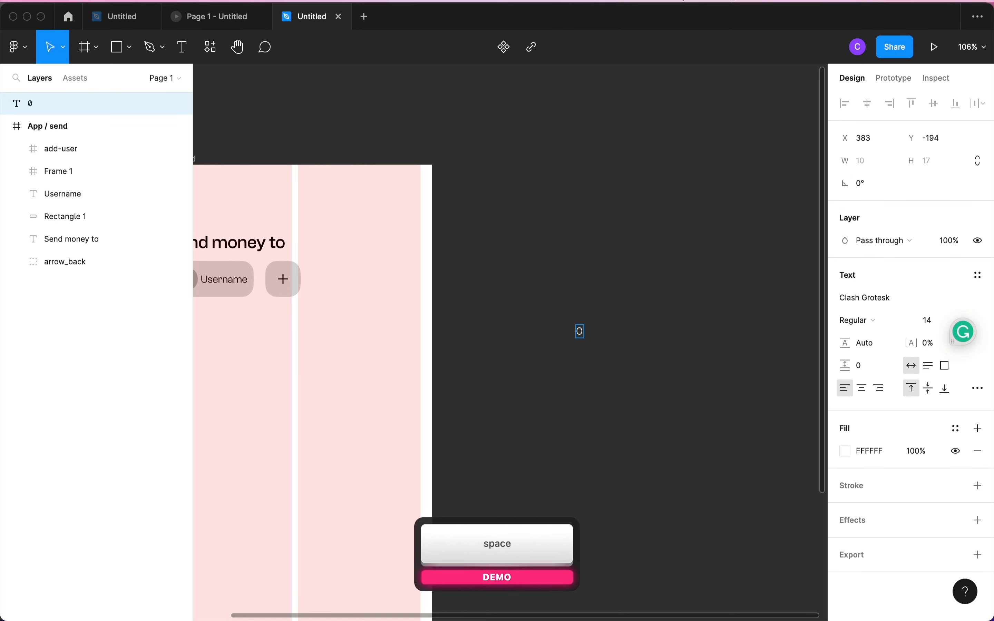
pyautogui.press('BackSpace')
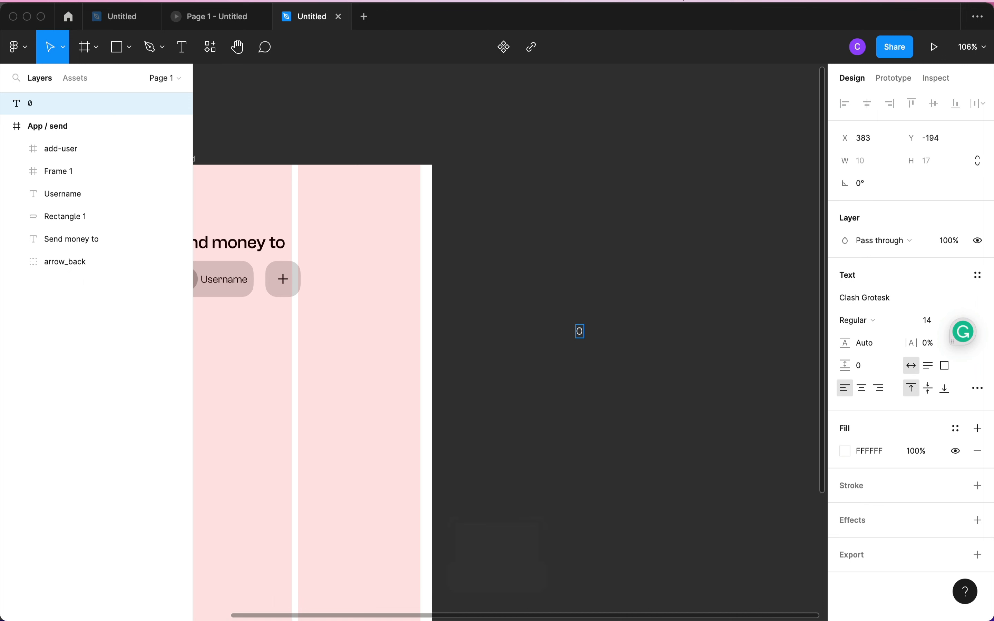
pyautogui.scroll(10, 603, 358)
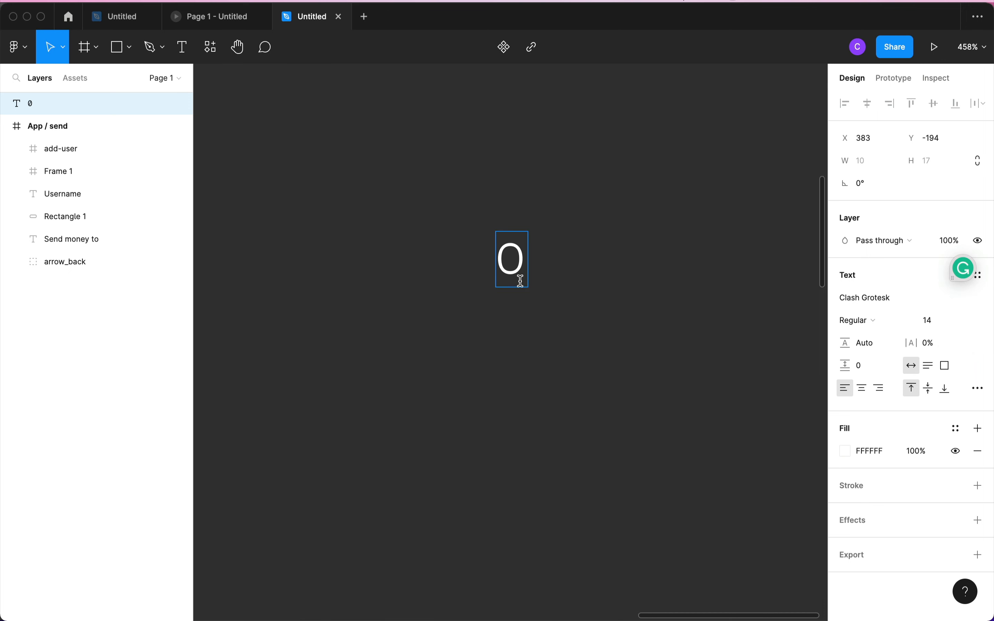
pyautogui.press('Escape')
# - Duplicate the "0" text just to its right and change the copy's content to "USD"
pyautogui.moveTo(516, 278); pyautogui.dragTo(559, 273)
pyautogui.doubleClick(560, 272)
pyautogui.press('capslock')
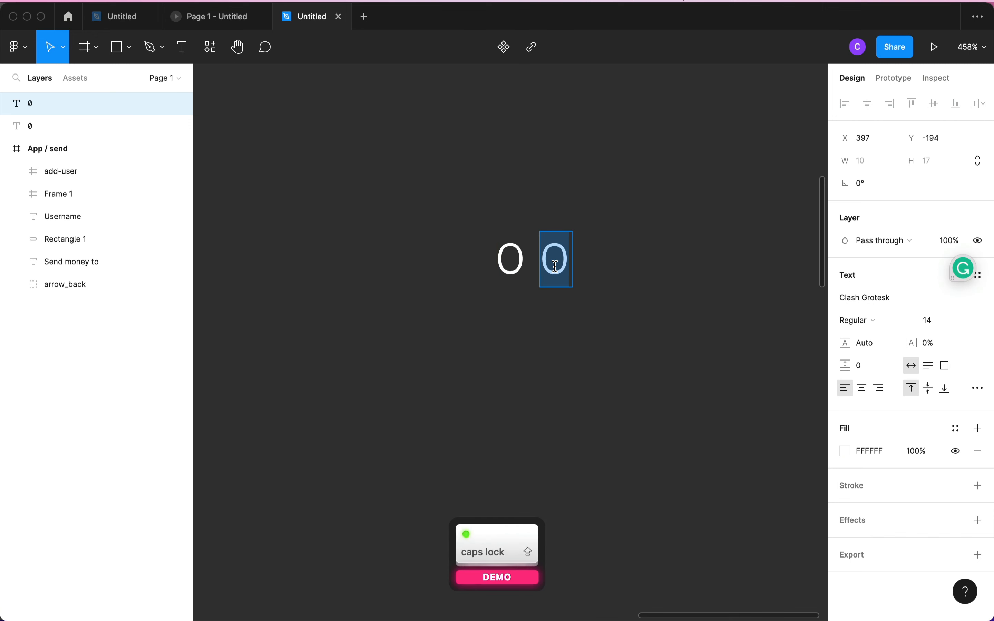
pyautogui.write('USD')
pyautogui.press('Escape')
pyautogui.scroll(-3, 519, 339)
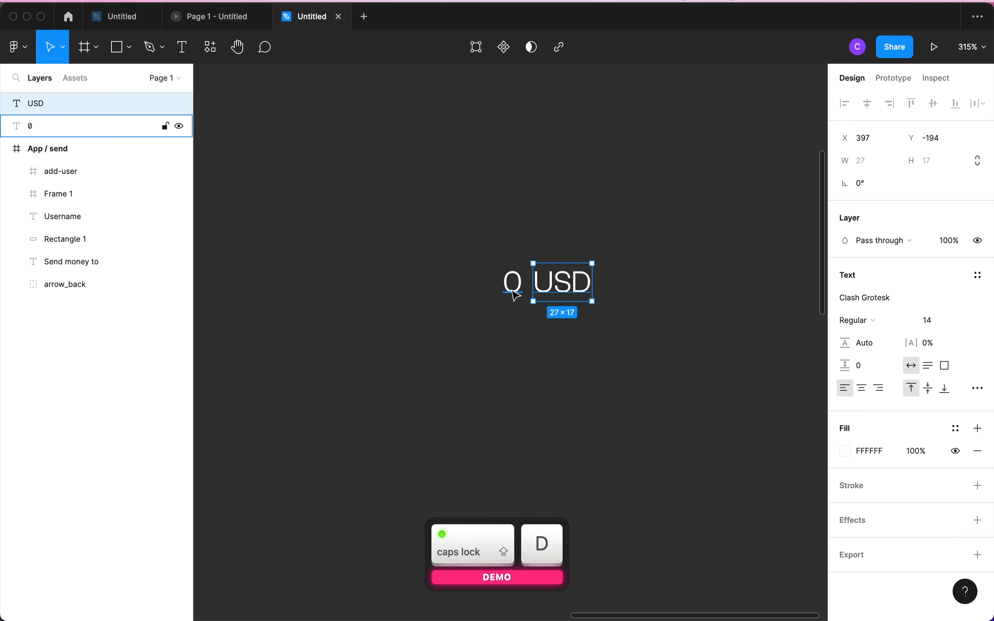
pyautogui.doubleClick(573, 282)
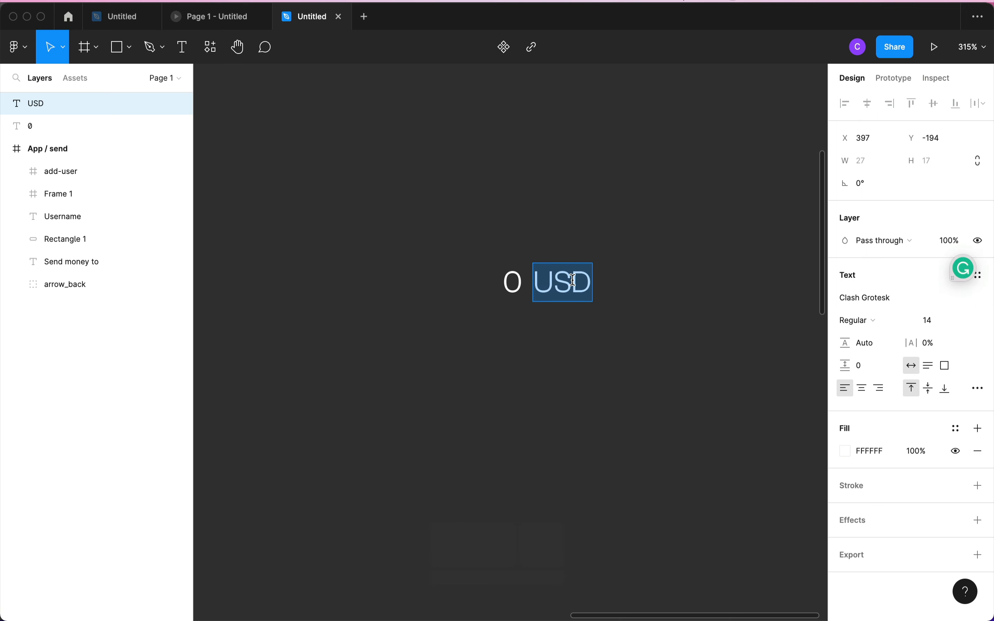
pyautogui.press('Escape')
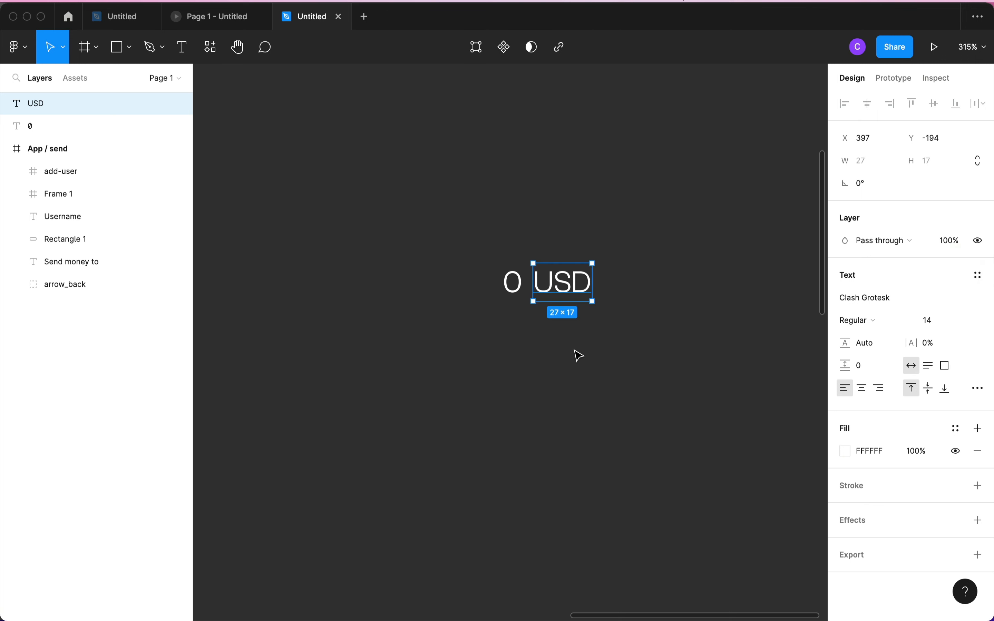
# - Set the font size of both the "0" and "USD" texts to 48
pyautogui.click(513, 282)
pyautogui.press('capslock')
pyautogui.keyDown('shift'); pyautogui.click(571, 295); pyautogui.keyUp('shift')
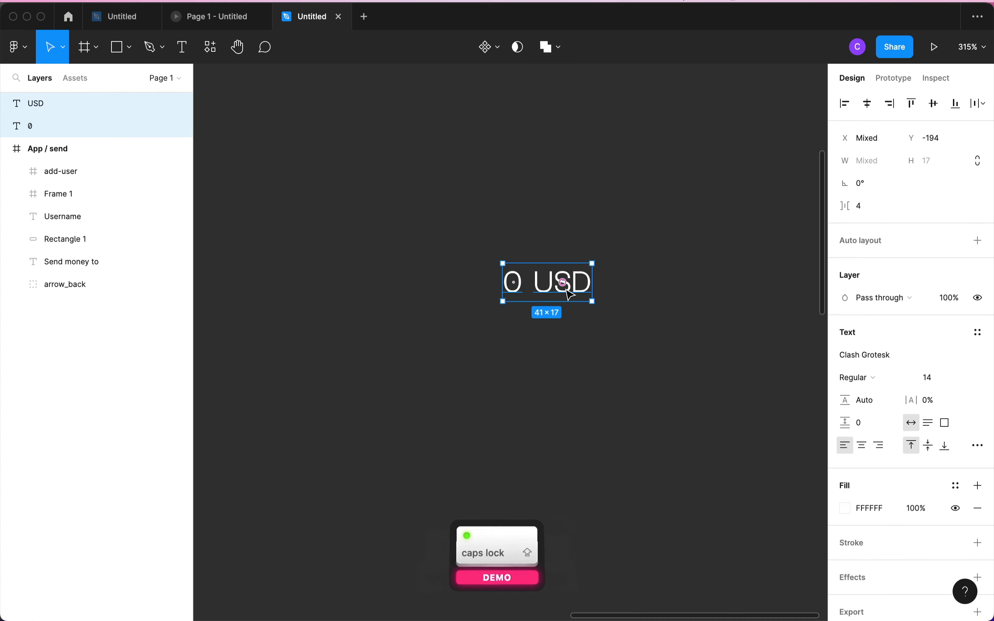
pyautogui.click(935, 379)
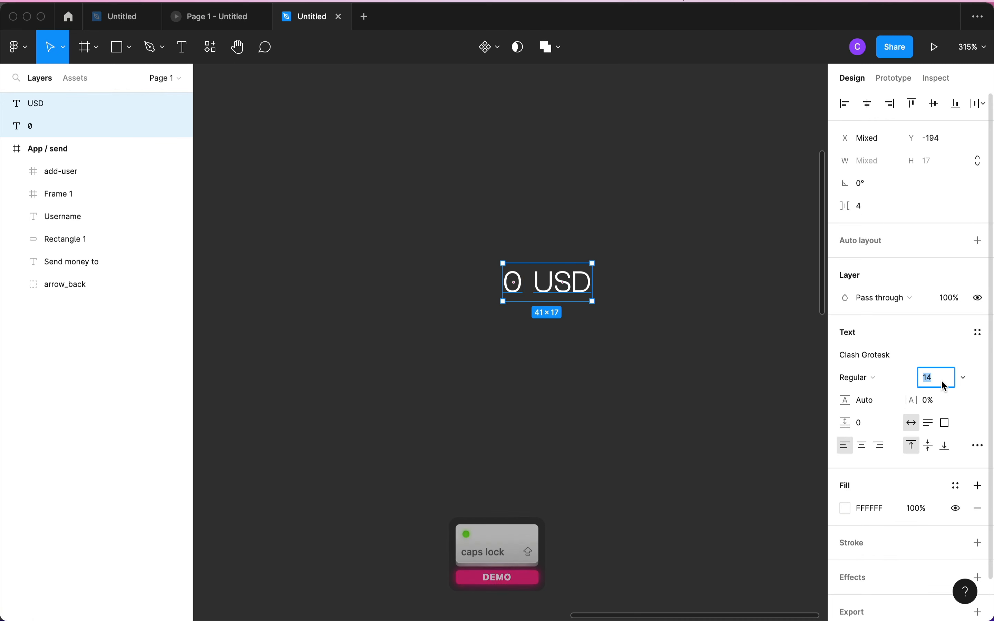
pyautogui.write('48')
pyautogui.press('Return')
pyautogui.scroll(-10, 601, 345)
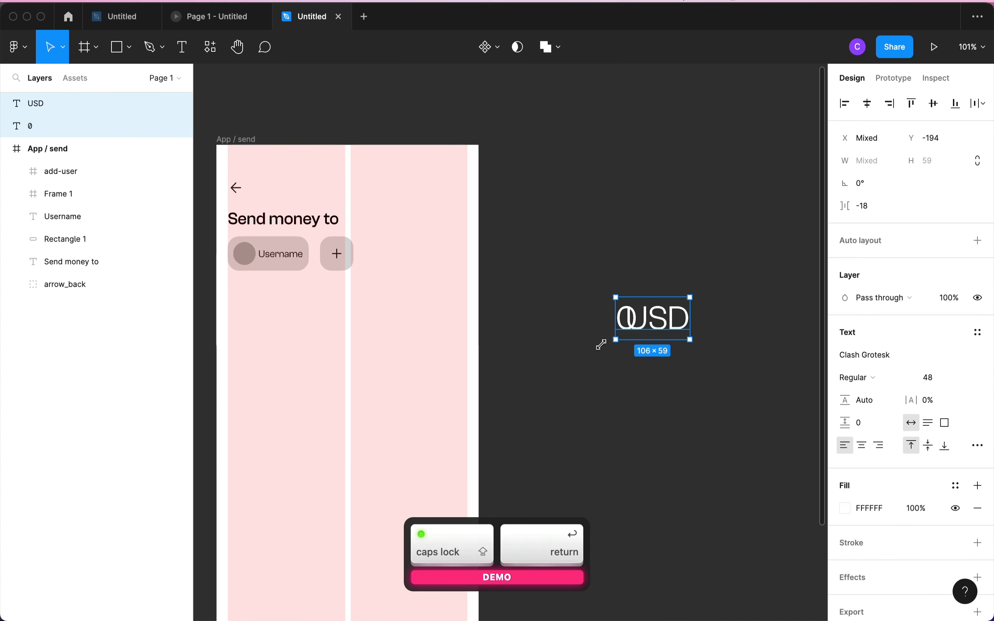
# - Move "USD" horizontally until it sits 8 px to the right of the "0"
pyautogui.click(604, 373)
pyautogui.click(668, 324)
pyautogui.moveTo(667, 324); pyautogui.dragTo(695, 325)
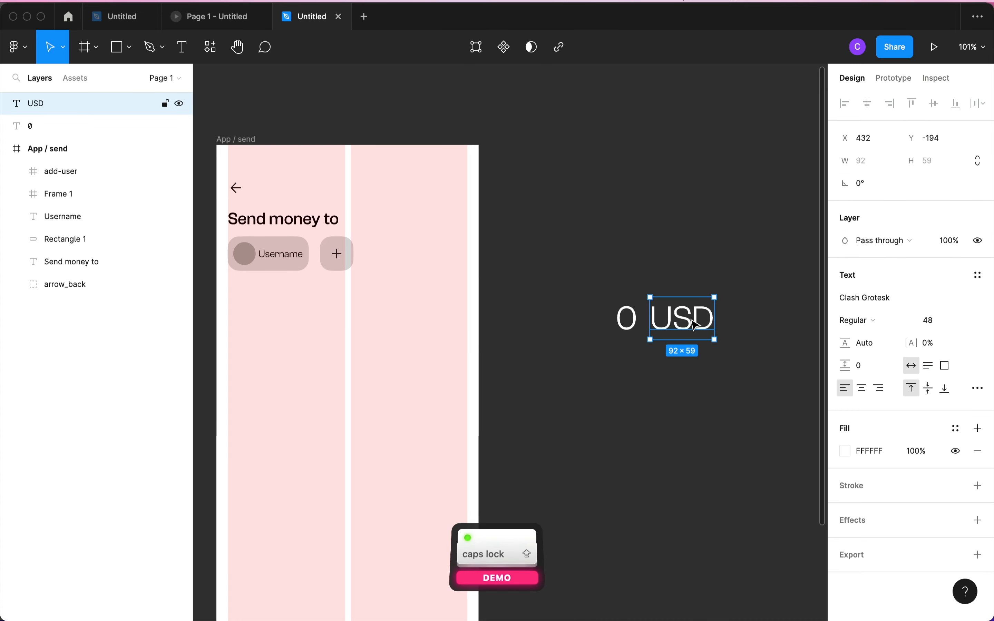
pyautogui.press('Left')
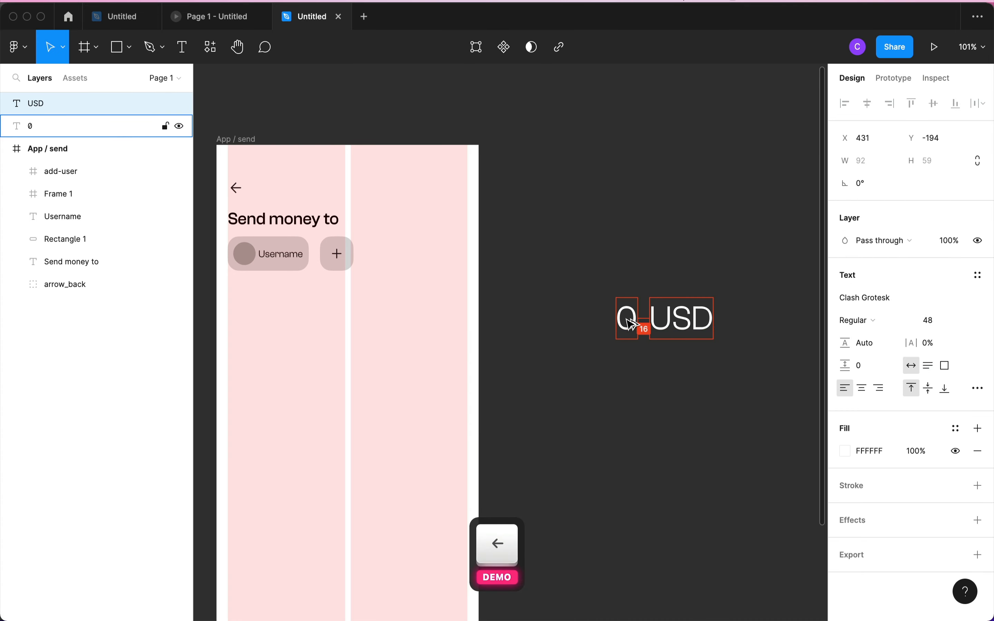
pyautogui.press('Left')
pyautogui.press('Left')
pyautogui.press('Left')
pyautogui.press('Left')
pyautogui.press('Left')
pyautogui.press('Left')
pyautogui.press('Left')
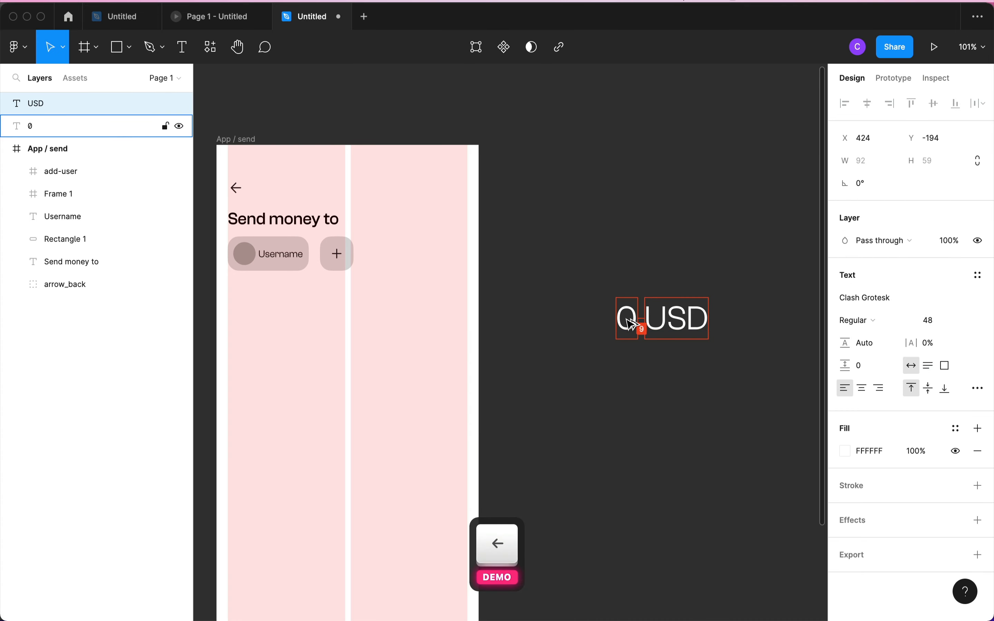
pyautogui.press('capslock')
pyautogui.click(579, 373)
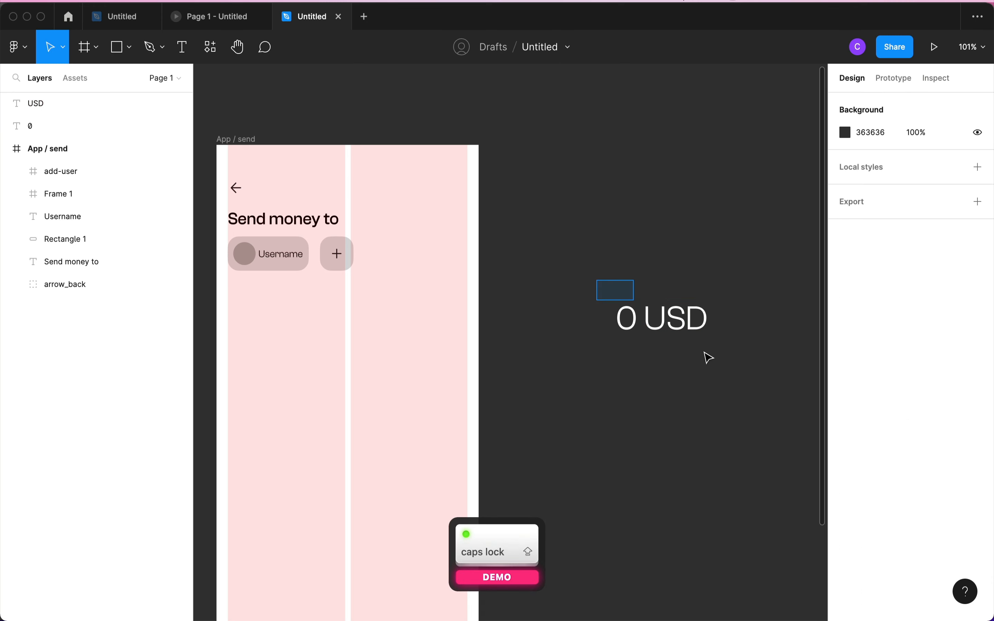
# - Move the "0" and "USD" texts into the "App / send" frame and set their fill to 101010
pyautogui.moveTo(597, 280); pyautogui.dragTo(439, 330)
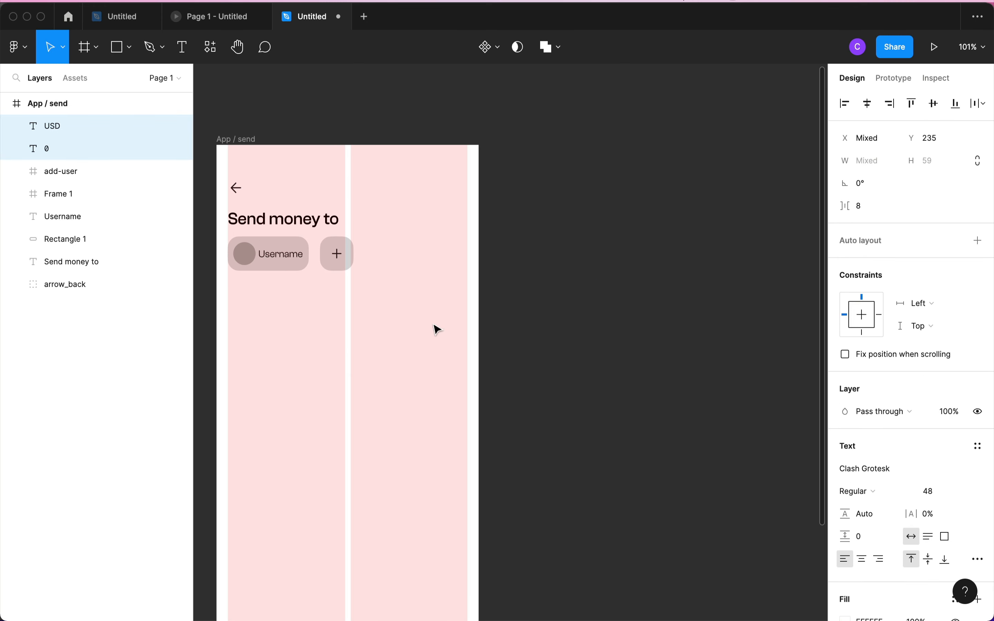
pyautogui.scroll(-4, 862, 466)
pyautogui.write('10')
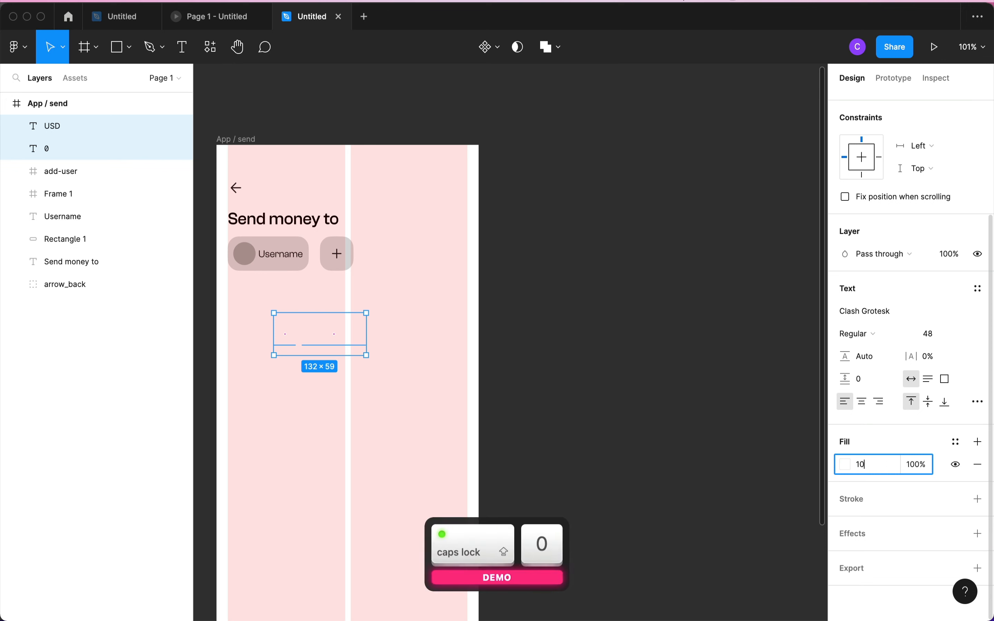
pyautogui.press('Return')
# - Move both amount texts back out of the frame onto the empty canvas beside it
pyautogui.hscroll(-3, 471, 400)
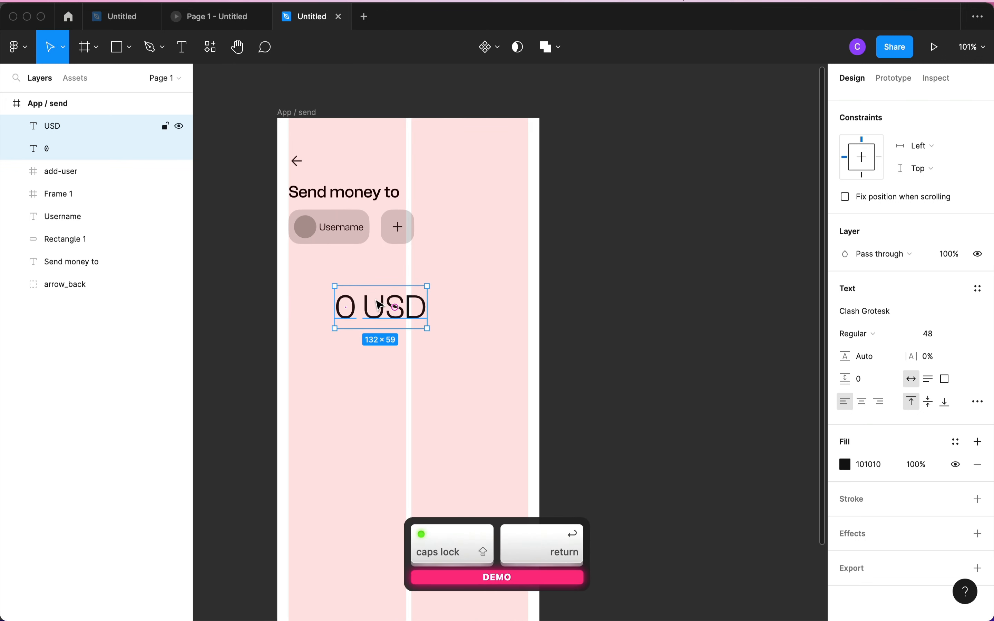
pyautogui.moveTo(381, 305); pyautogui.dragTo(699, 310)
pyautogui.hscroll(5, 572, 384)
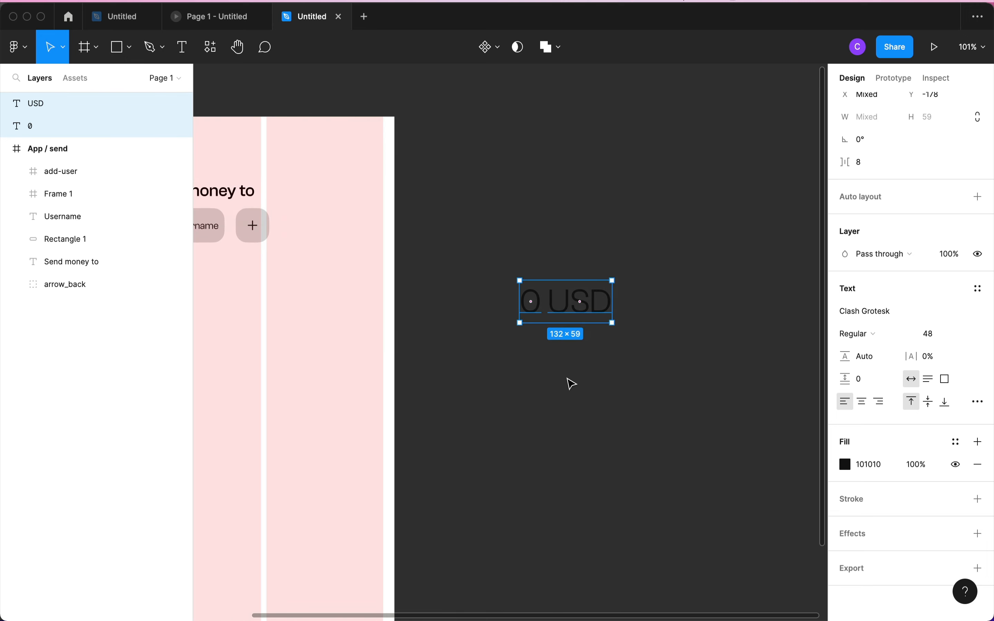
pyautogui.click(545, 394)
# - Set the font weight of both the "0" and "USD" texts to Medium
pyautogui.click(521, 282)
pyautogui.click(484, 257)
pyautogui.moveTo(495, 261); pyautogui.dragTo(672, 342)
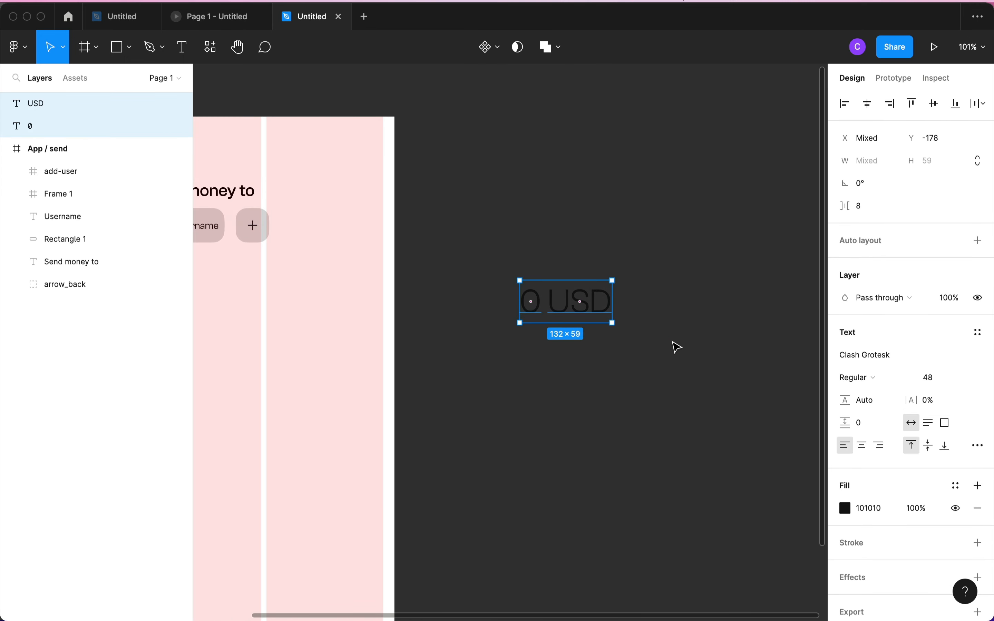
pyautogui.click(863, 378)
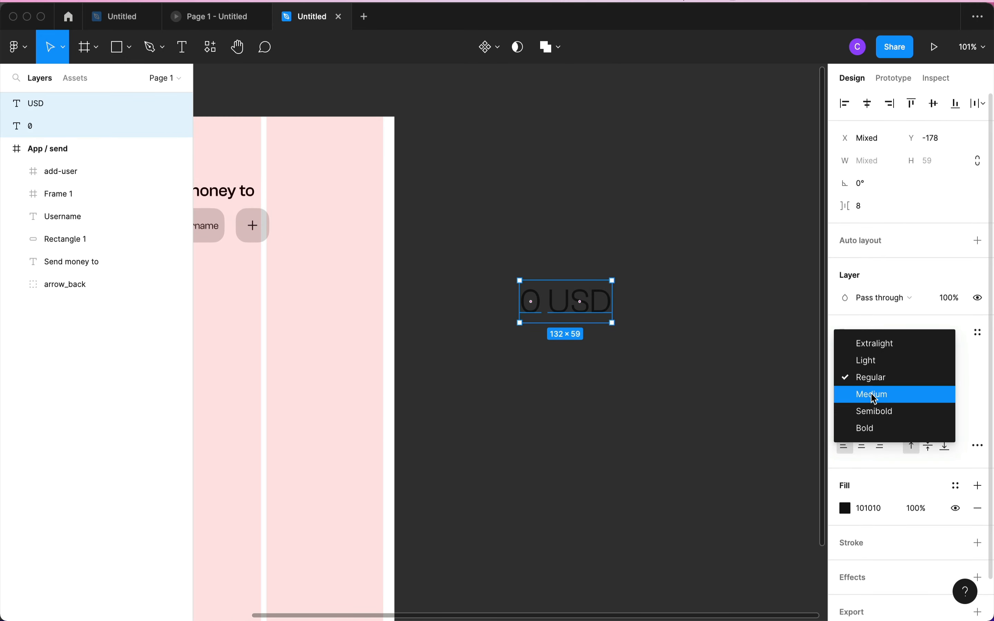
pyautogui.click(869, 393)
pyautogui.click(670, 390)
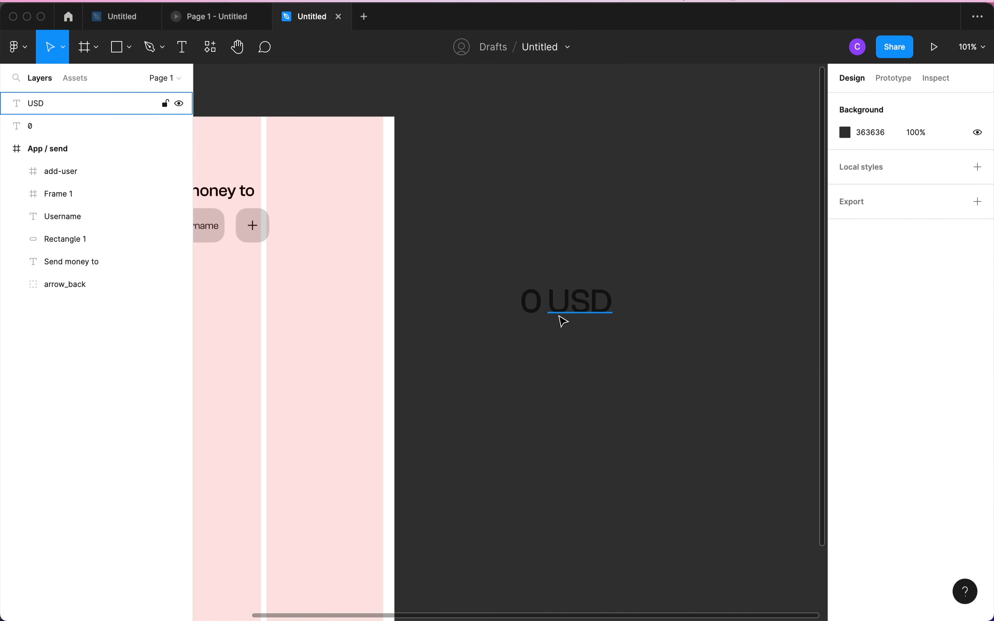
# - Set the font weight of the "USD" text alone to Regular
pyautogui.click(565, 321)
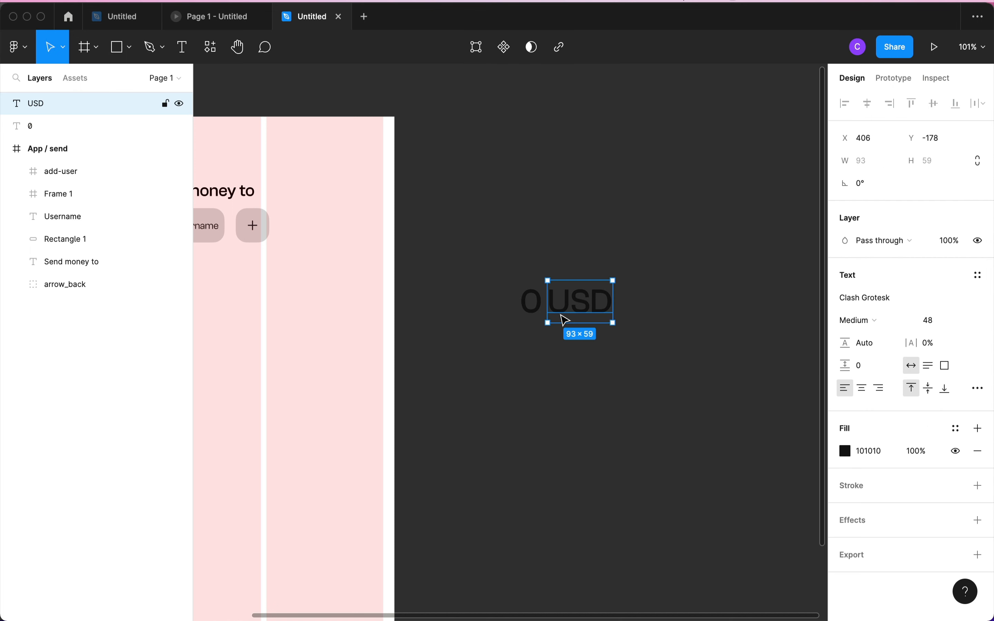
pyautogui.click(495, 247)
pyautogui.click(531, 314)
pyautogui.click(510, 252)
pyautogui.click(540, 314)
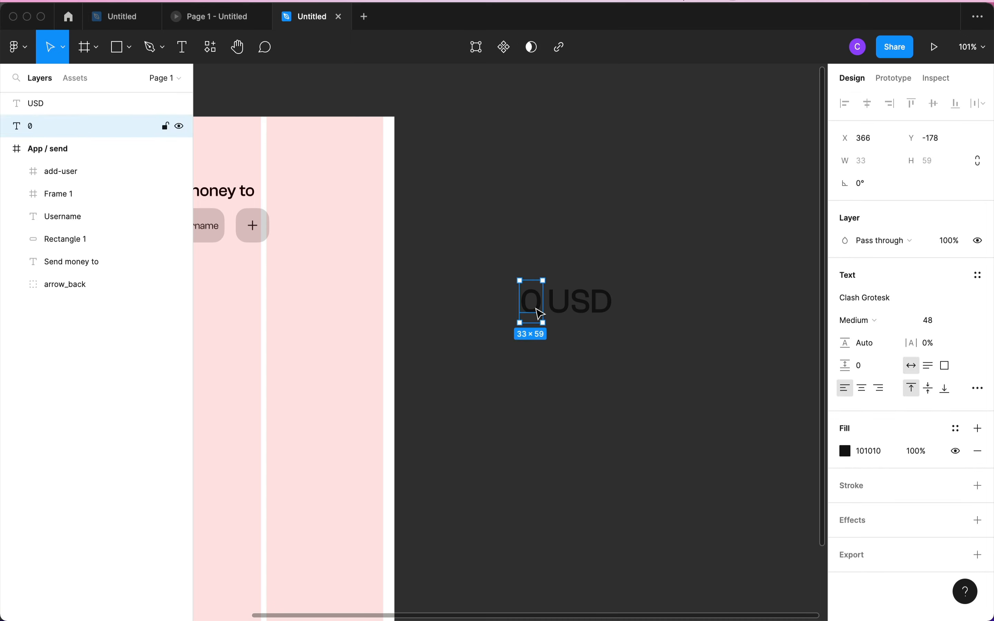
pyautogui.click(599, 311)
pyautogui.click(536, 306)
pyautogui.click(588, 307)
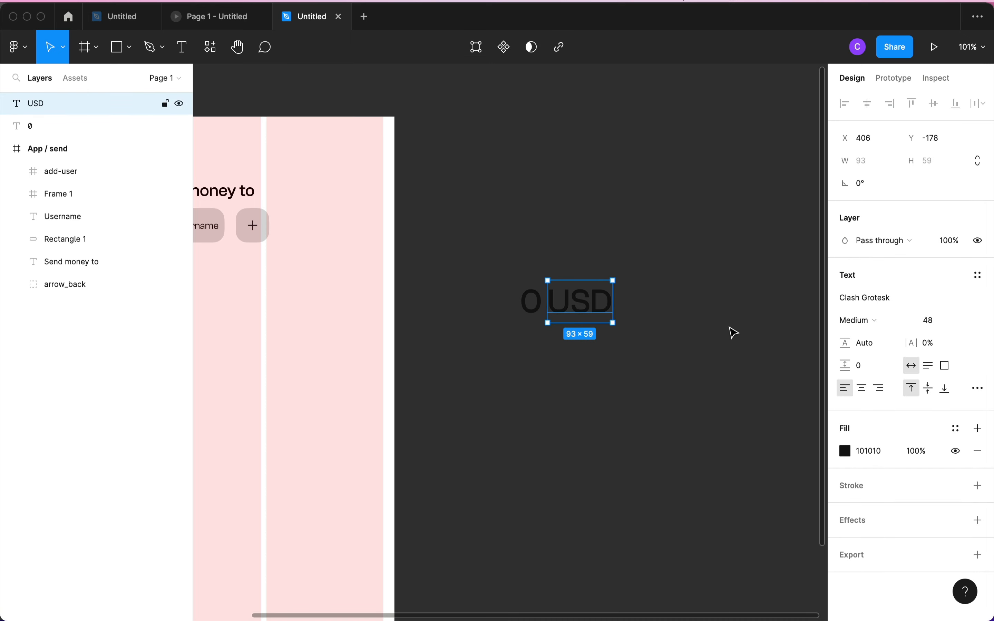
pyautogui.click(860, 321)
pyautogui.click(867, 304)
pyautogui.click(746, 339)
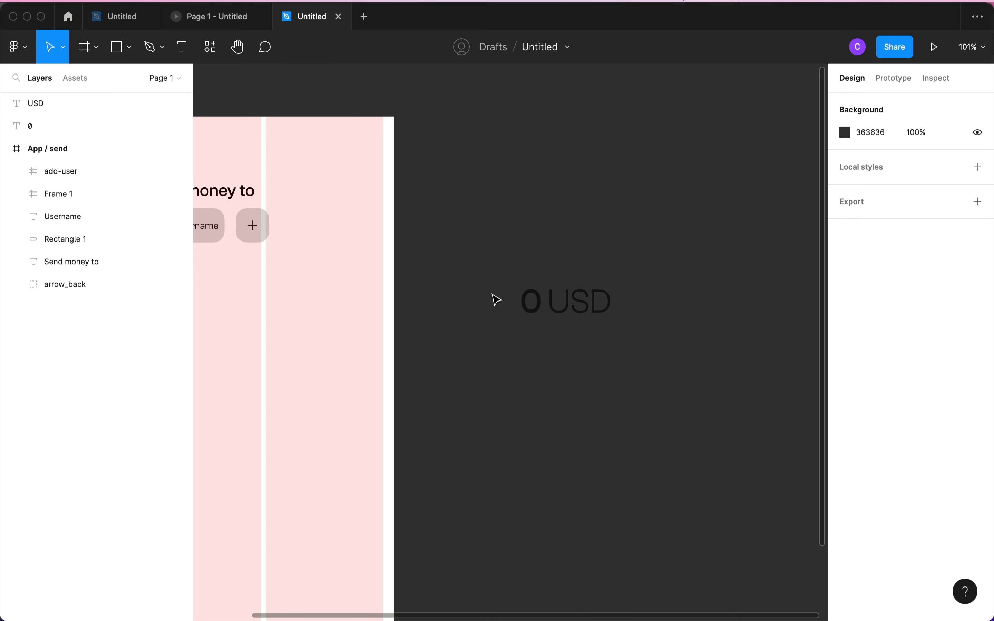
# - Check the gap between "0" and "USD" and nudge "USD" right so the gap is 8 px
pyautogui.moveTo(495, 265); pyautogui.dragTo(652, 360)
pyautogui.click(566, 358)
pyautogui.click(562, 304)
pyautogui.press('alt')
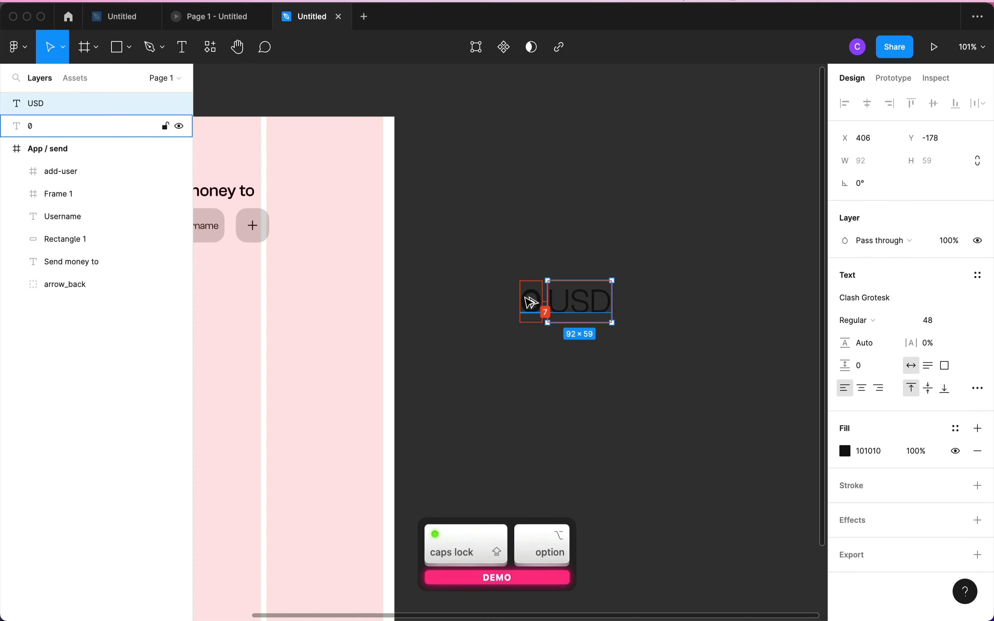
pyautogui.click(489, 270)
pyautogui.click(561, 311)
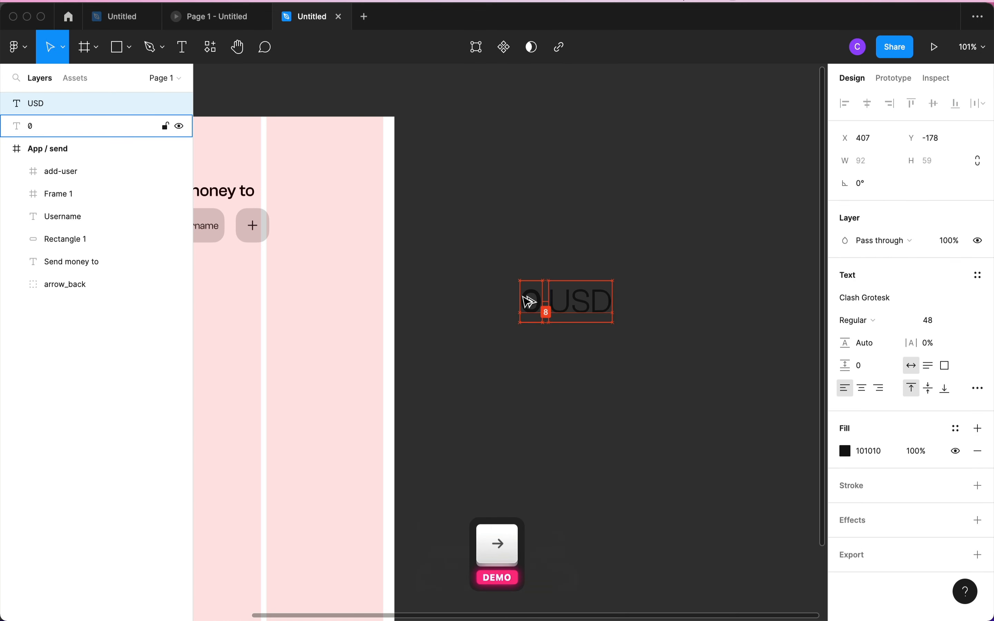
# - Wrap the "0" and "USD" texts together in a horizontal auto layout frame
pyautogui.moveTo(497, 270); pyautogui.dragTo(538, 289)
pyautogui.moveTo(614, 337); pyautogui.dragTo(633, 352)
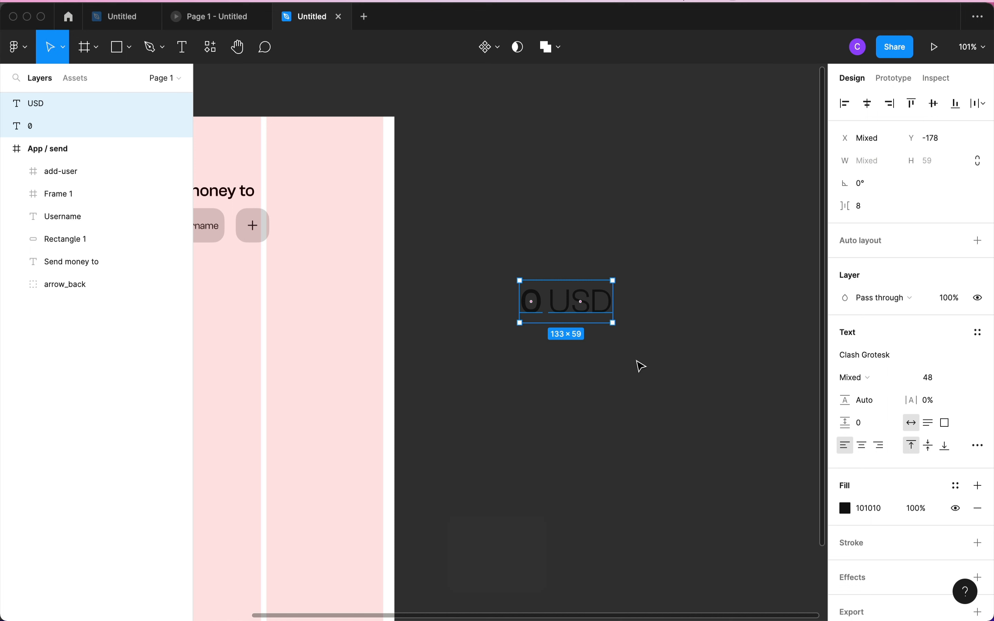
pyautogui.hotkey('shift', 'a')
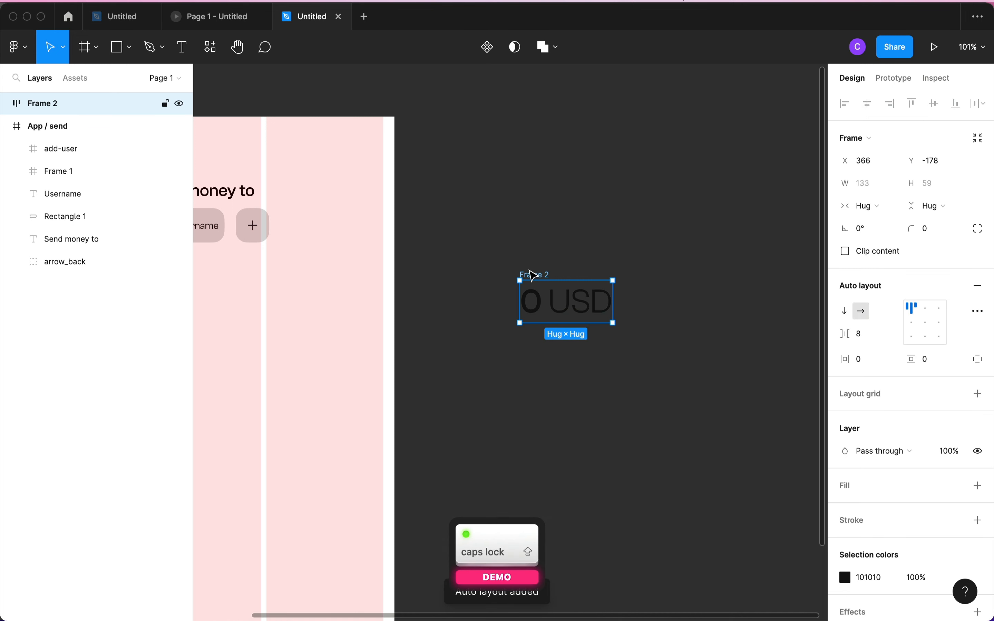
# - Rename the new auto layout frame around the "0 USD" amount as "Figure"
pyautogui.doubleClick(538, 275)
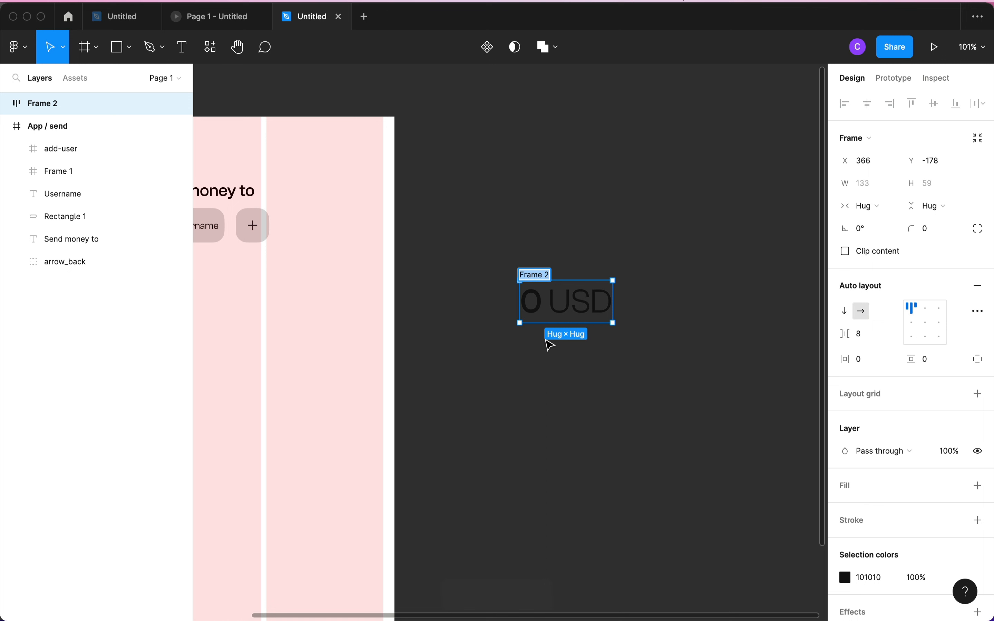
pyautogui.press('capslock')
pyautogui.write('FIGURE')
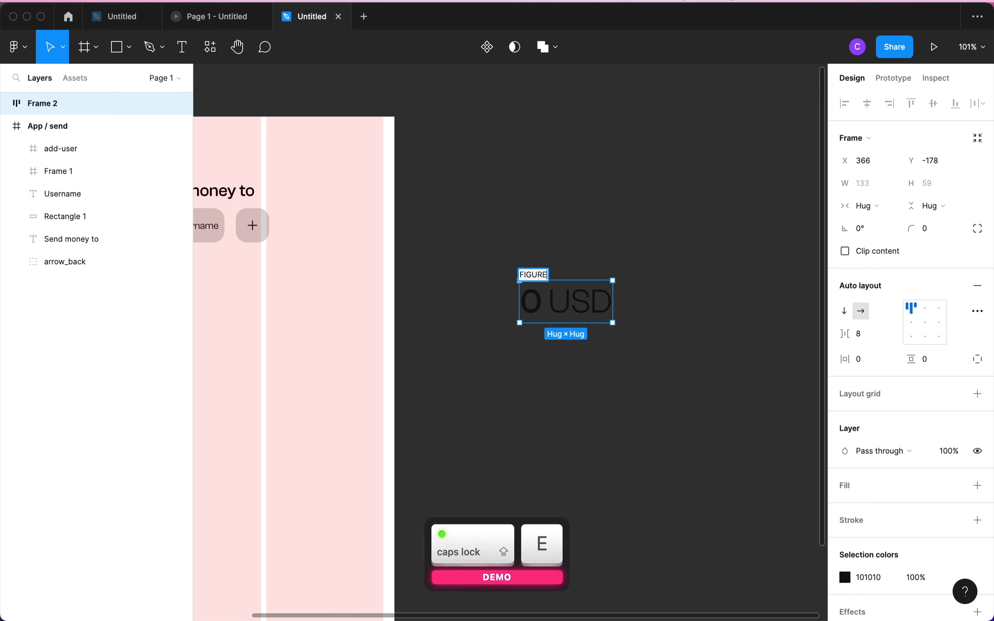
pyautogui.press('capslock')
pyautogui.press('BackSpace')
pyautogui.press('BackSpace')
pyautogui.press('BackSpace')
pyautogui.press('BackSpace')
pyautogui.press('BackSpace')
pyautogui.write('gure')
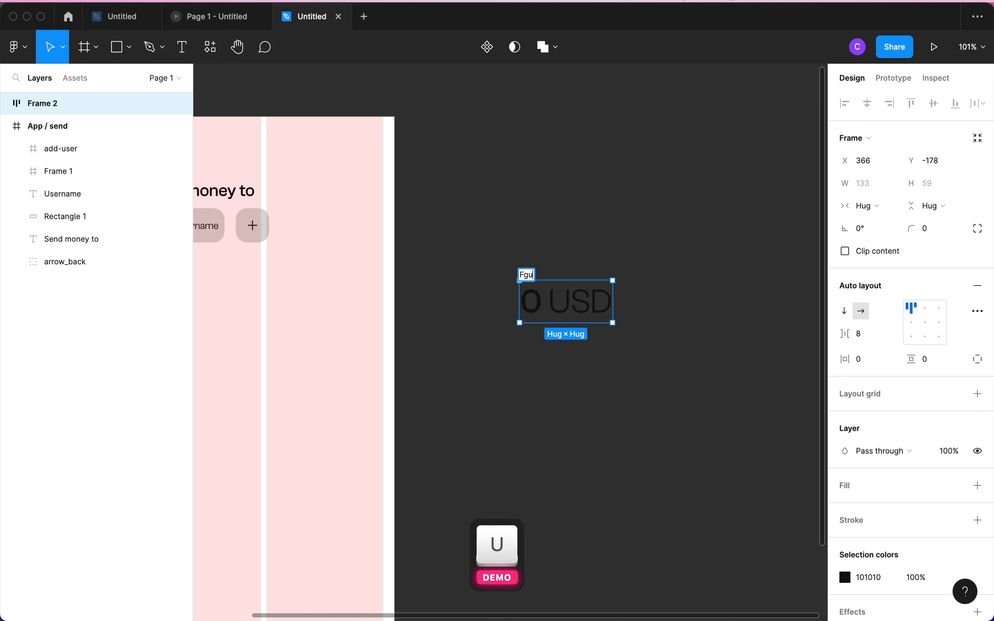
pyautogui.press('BackSpace')
pyautogui.press('BackSpace')
pyautogui.press('BackSpace')
pyautogui.press('BackSpace')
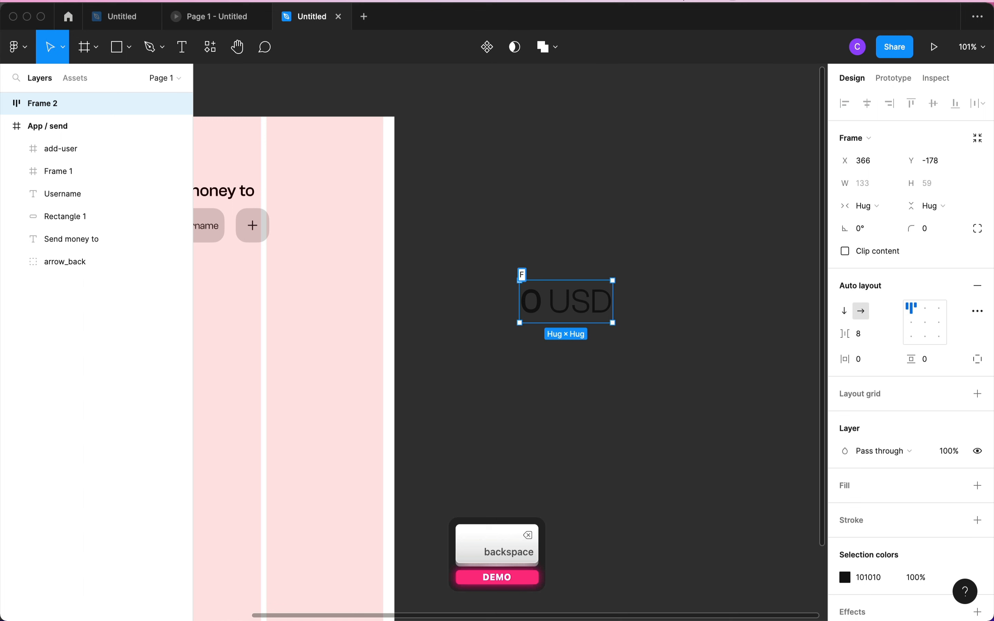
pyautogui.write('igure')
pyautogui.press('Return')
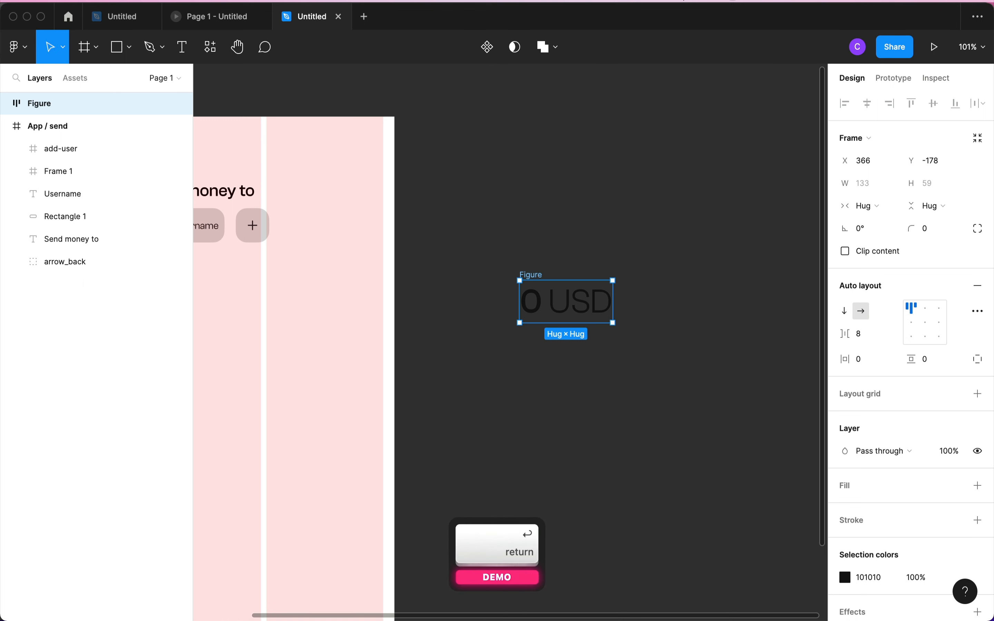
# - Duplicate the "Figure" frame directly below the original and nudge the copy to an 8 px gap
pyautogui.click(465, 279)
pyautogui.moveTo(534, 279); pyautogui.dragTo(540, 328)
pyautogui.press('alt')
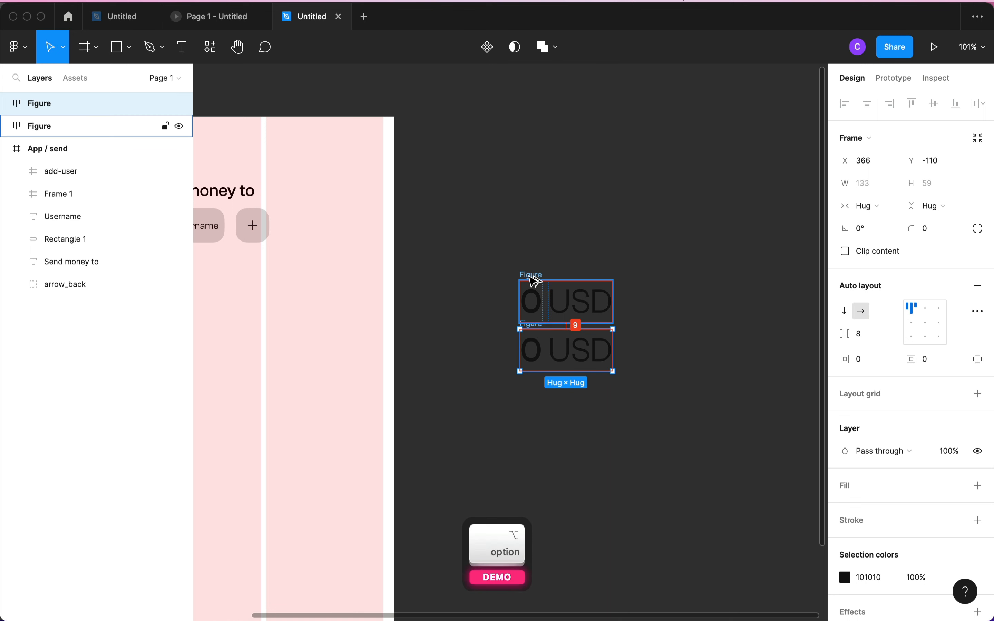
pyautogui.hotkey('alt', 'Up')
# - Change the number in the lower "Figure" copy to 5
pyautogui.click(508, 306)
pyautogui.scroll(5, 598, 345)
pyautogui.click(499, 359)
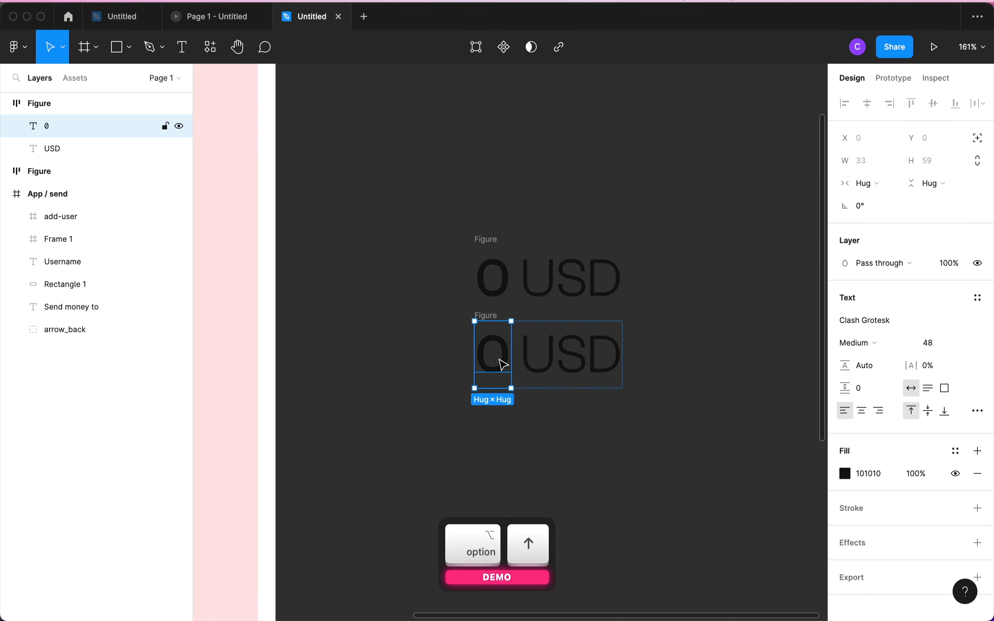
pyautogui.doubleClick(497, 358)
pyautogui.write('5')
pyautogui.click(431, 378)
pyautogui.click(430, 377)
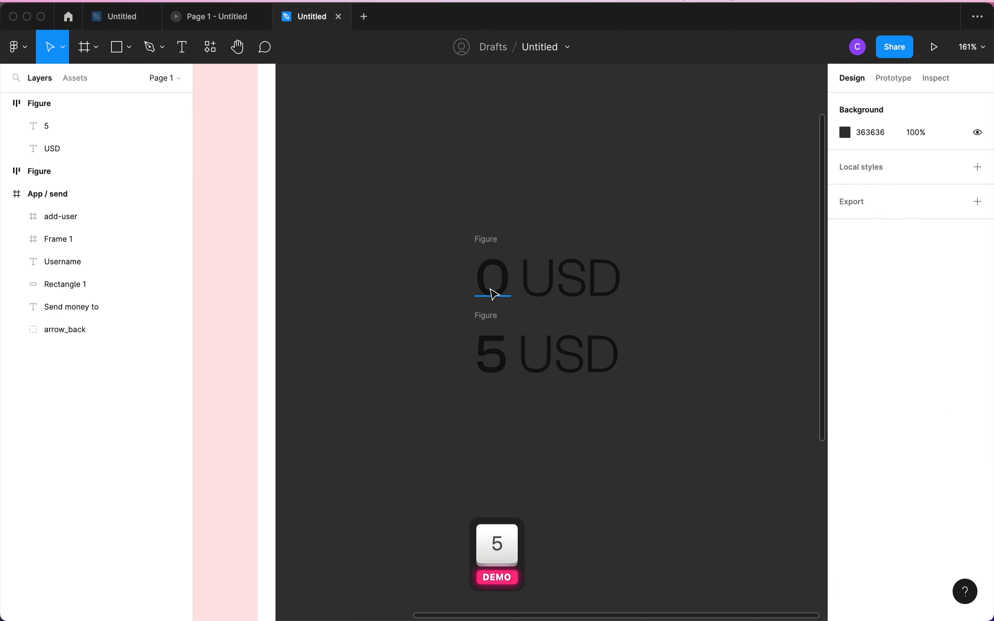
# - Duplicate the "5 USD" frame 8 px below itself and change the copy's number to 10
pyautogui.click(486, 317)
pyautogui.moveTo(488, 328); pyautogui.dragTo(495, 398)
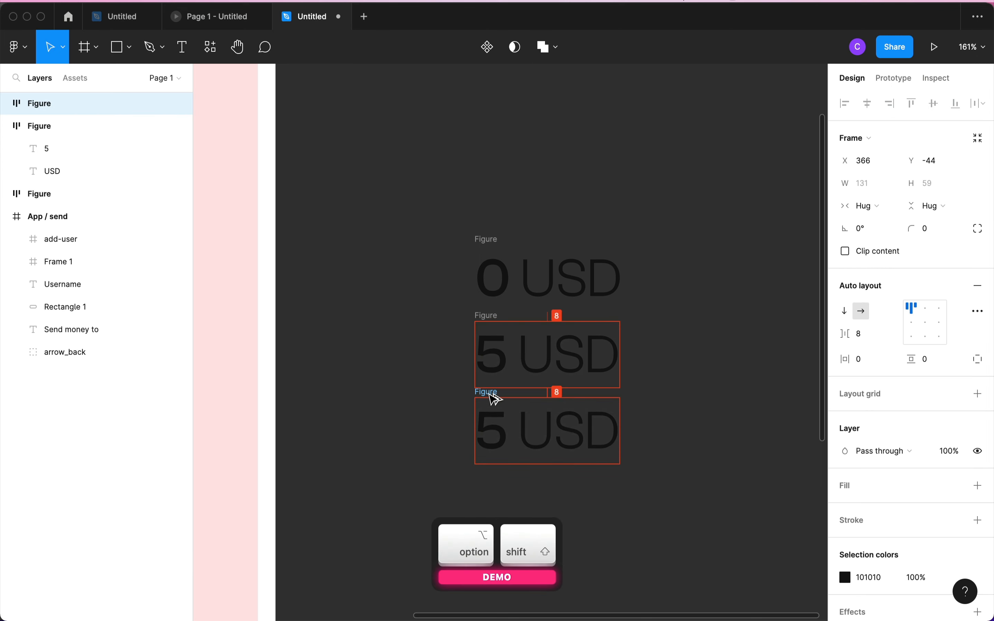
pyautogui.doubleClick(502, 421)
pyautogui.doubleClick(495, 427)
pyautogui.write('10')
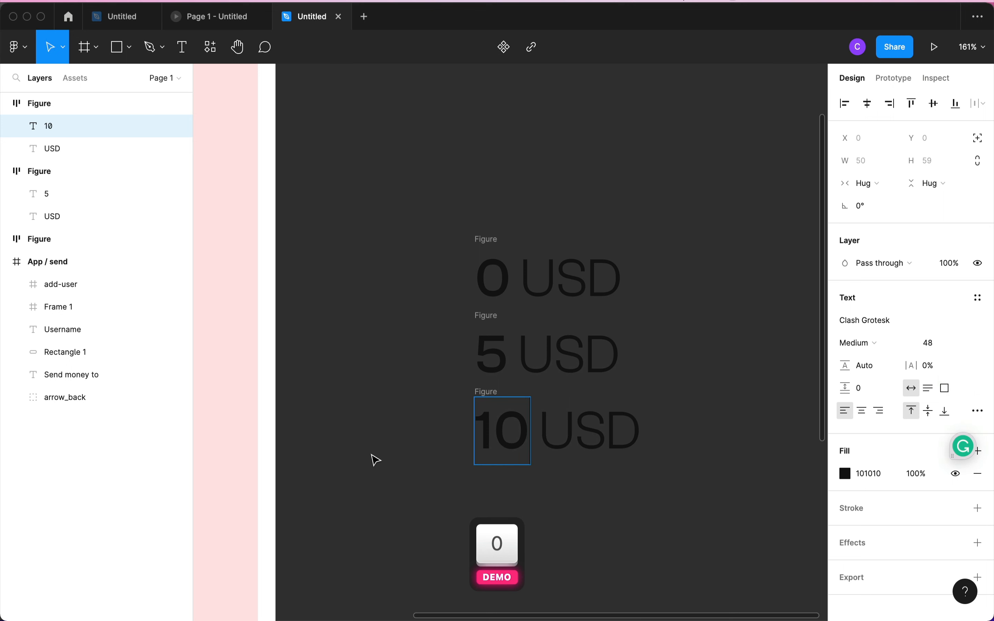
pyautogui.click(433, 415)
# - Duplicate the "10 USD" frame 8 px below itself and change the copy's number to 20
pyautogui.moveTo(484, 397); pyautogui.dragTo(481, 469)
pyautogui.scroll(-5, 489, 492)
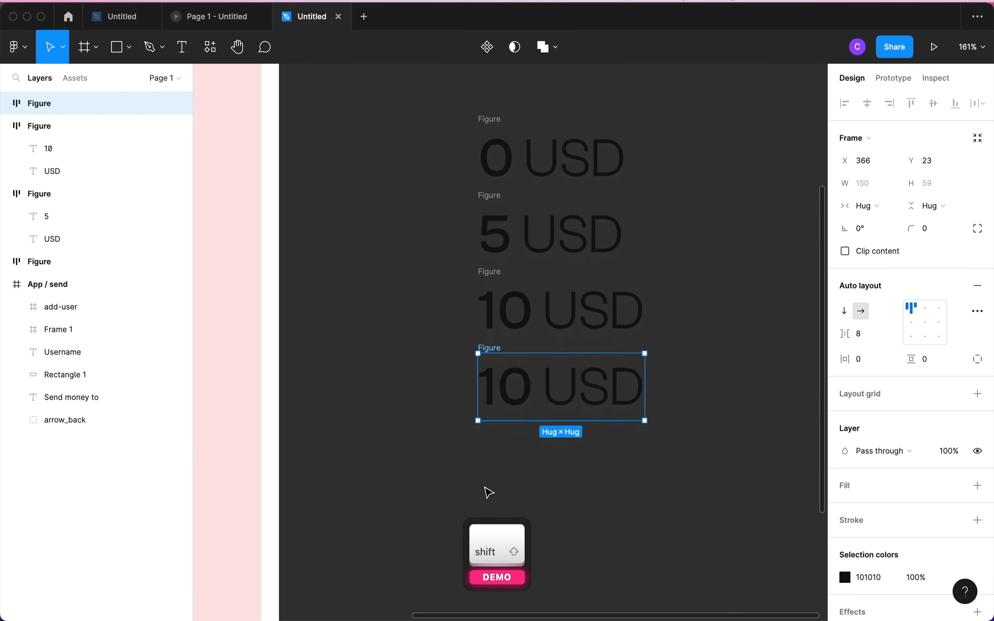
pyautogui.doubleClick(501, 377)
pyautogui.doubleClick(501, 377)
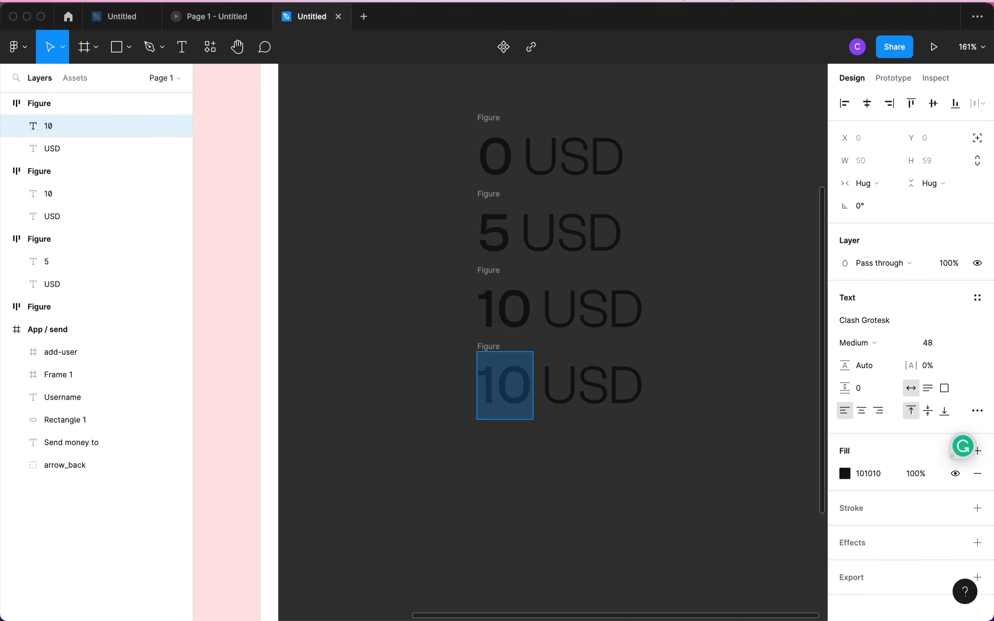
pyautogui.write('20')
pyautogui.press('Escape')
pyautogui.click(428, 366)
# - Duplicate the "20 USD" frame 8 px below itself and change the copy's number to 50
pyautogui.moveTo(497, 348); pyautogui.dragTo(501, 452)
pyautogui.doubleClick(506, 464)
pyautogui.doubleClick(505, 461)
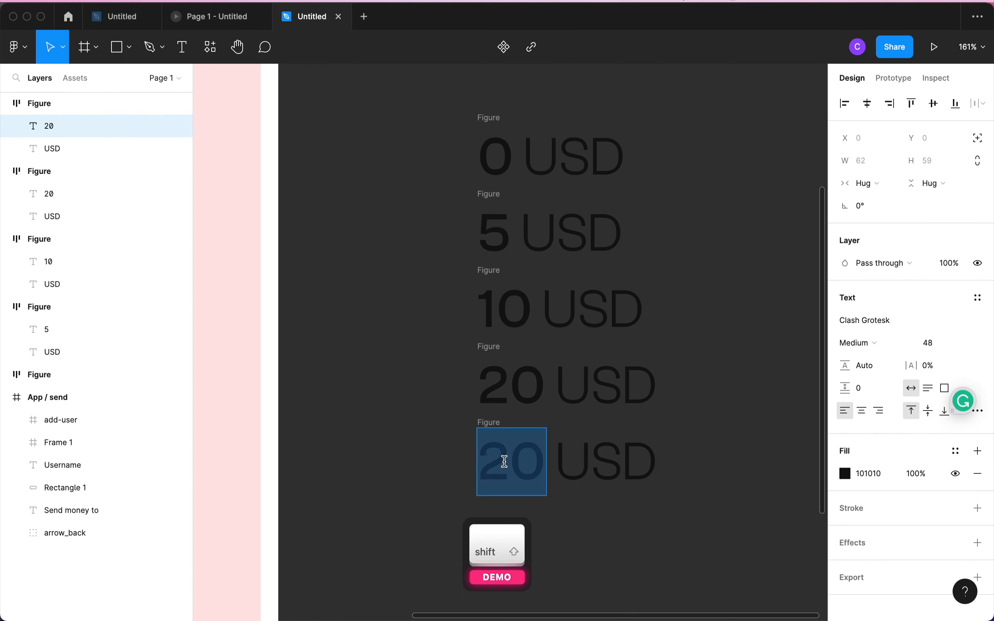
pyautogui.write('50')
pyautogui.press('Escape')
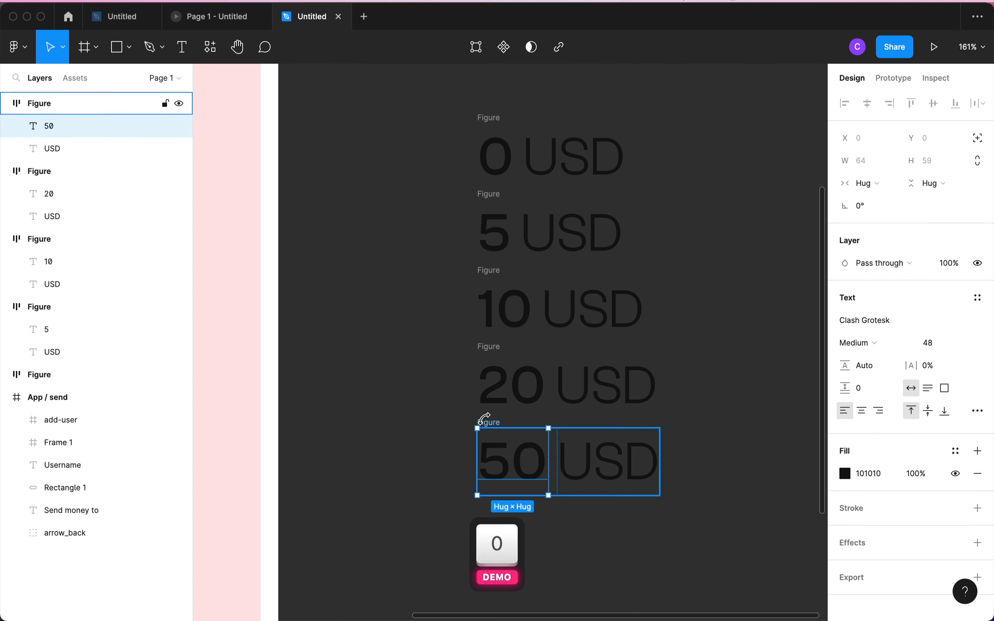
# - Duplicate the "50 USD" frame 8 px below itself and change the copy's number to 100
pyautogui.moveTo(488, 424); pyautogui.dragTo(501, 506)
pyautogui.scroll(-5, 501, 507)
pyautogui.doubleClick(499, 321)
pyautogui.doubleClick(499, 321)
pyautogui.write('100')
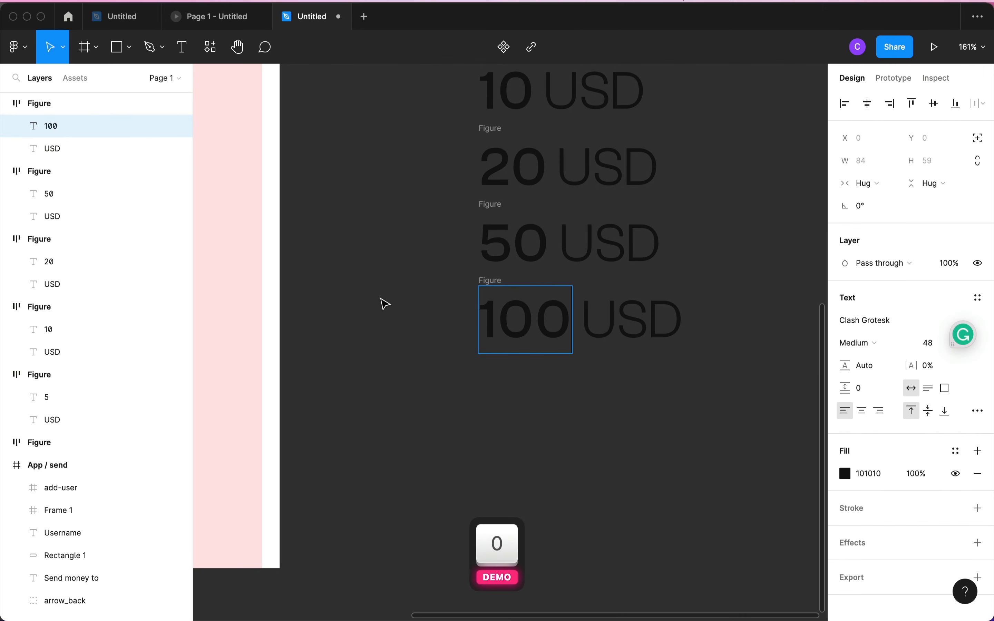
pyautogui.press('Escape')
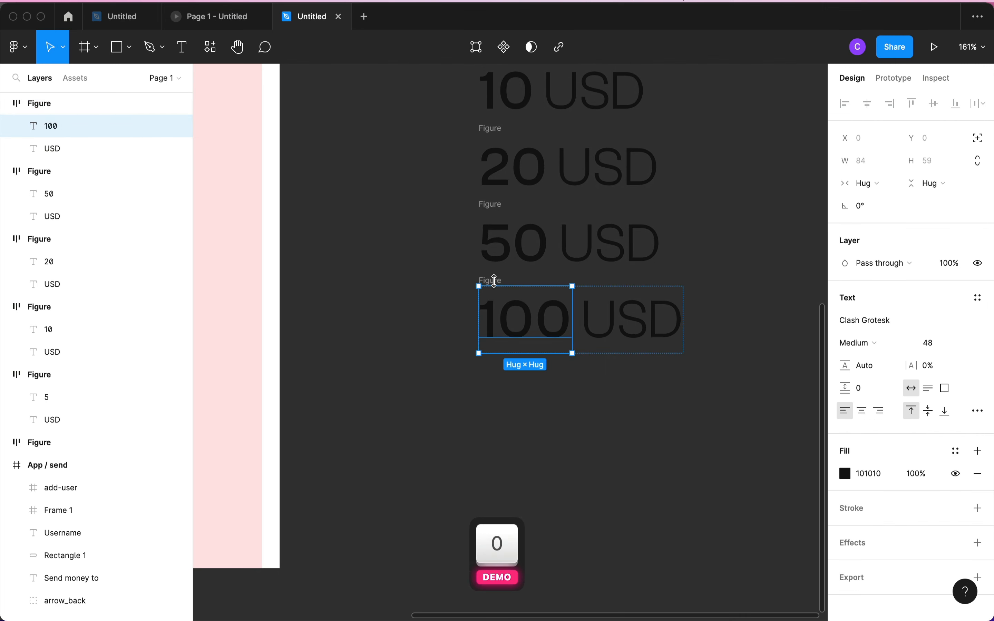
# - Duplicate the "100 USD" frame 8 px below itself and change the copy's number to 200
pyautogui.press('shift')
pyautogui.press('super+z')
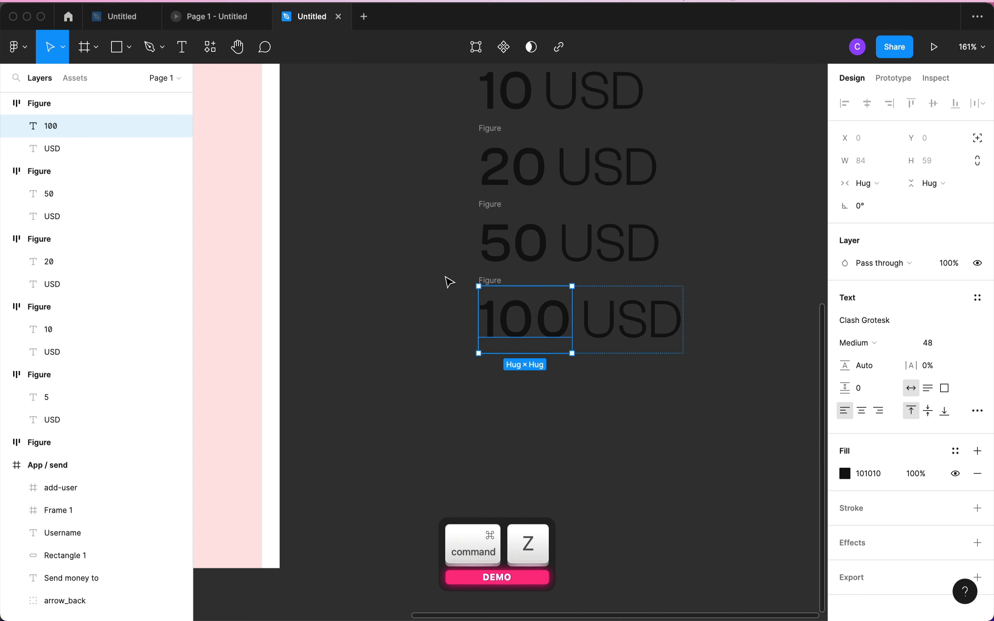
pyautogui.click(450, 283)
pyautogui.click(498, 284)
pyautogui.moveTo(499, 283); pyautogui.dragTo(508, 362)
pyautogui.doubleClick(513, 393)
pyautogui.doubleClick(517, 390)
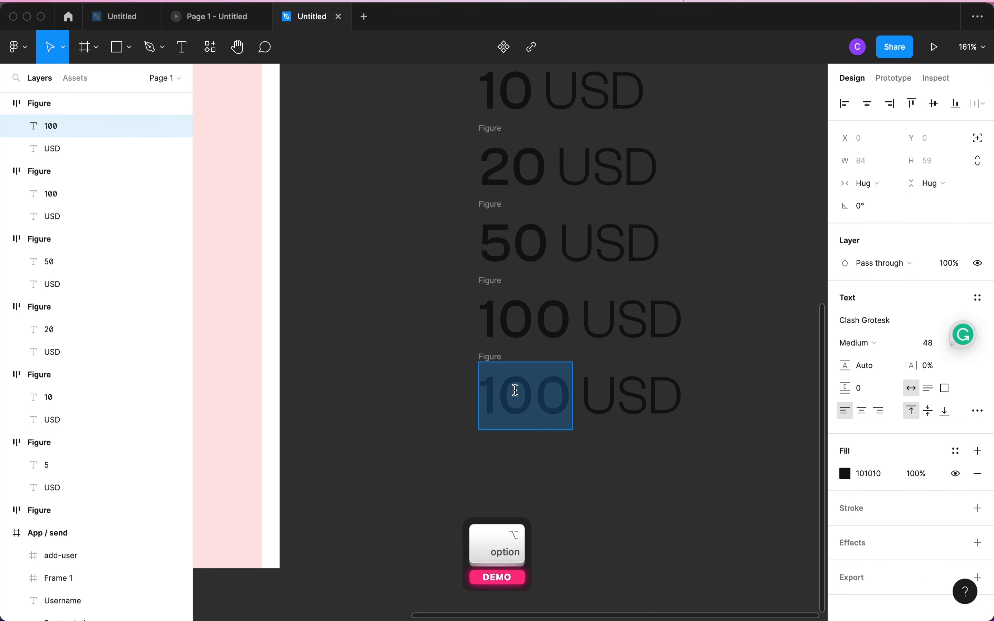
pyautogui.write('200')
pyautogui.press('Escape')
# - Duplicate the "200 USD" frame 8 px below itself and change the copy's number to 300
pyautogui.moveTo(500, 383); pyautogui.dragTo(502, 512)
pyautogui.doubleClick(515, 481)
pyautogui.doubleClick(515, 482)
pyautogui.write('300')
pyautogui.click(346, 490)
# - Duplicate the "300 USD" frame 8 px below itself and change the copy's number to 400
pyautogui.scroll(-5, 502, 512)
pyautogui.doubleClick(503, 351)
pyautogui.write('400')
pyautogui.click(432, 333)
# - Duplicate the "400 USD" frame 8 px below itself and change the copy's number to 500
pyautogui.moveTo(492, 319); pyautogui.dragTo(492, 395)
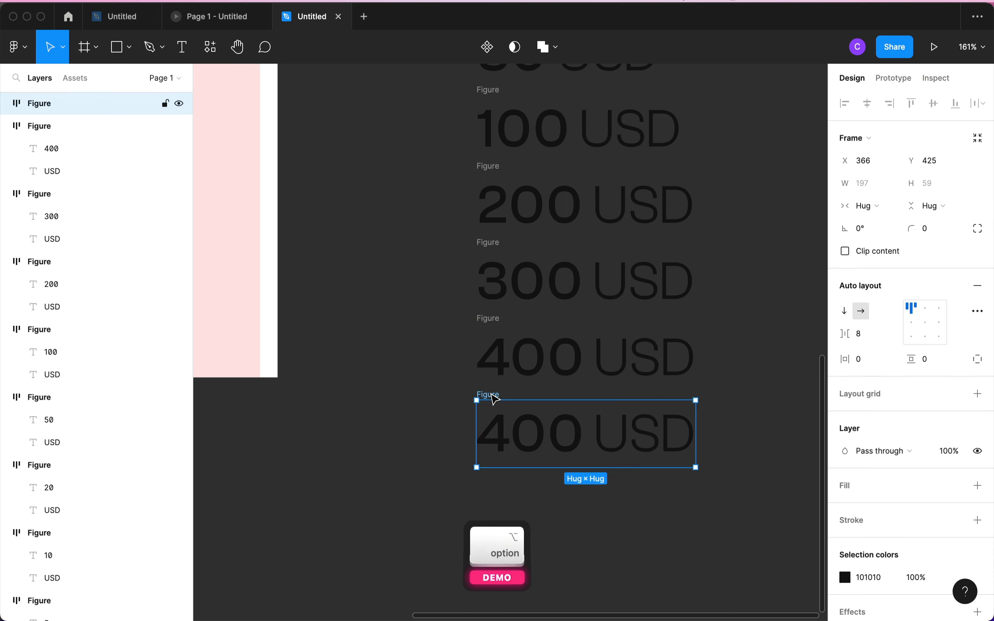
pyautogui.doubleClick(503, 432)
pyautogui.write('500')
pyautogui.click(403, 417)
# - Select all the amount frames from "0 USD" to "500 USD" and align their horizontal centers
pyautogui.scroll(-5, 403, 417)
pyautogui.scroll(-3, 429, 229)
pyautogui.scroll(2, 428, 229)
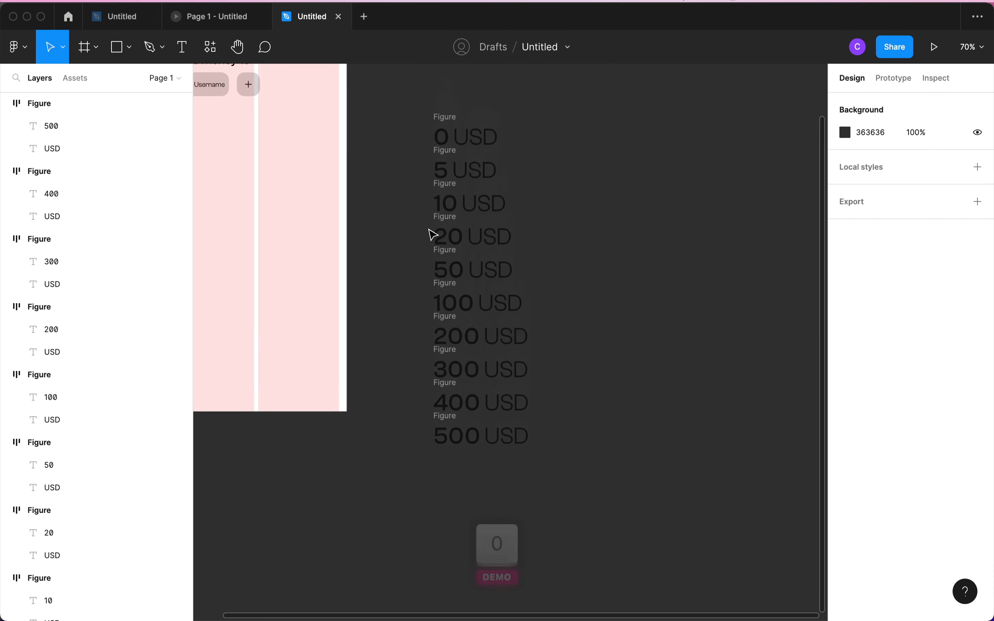
pyautogui.scroll(2, 434, 235)
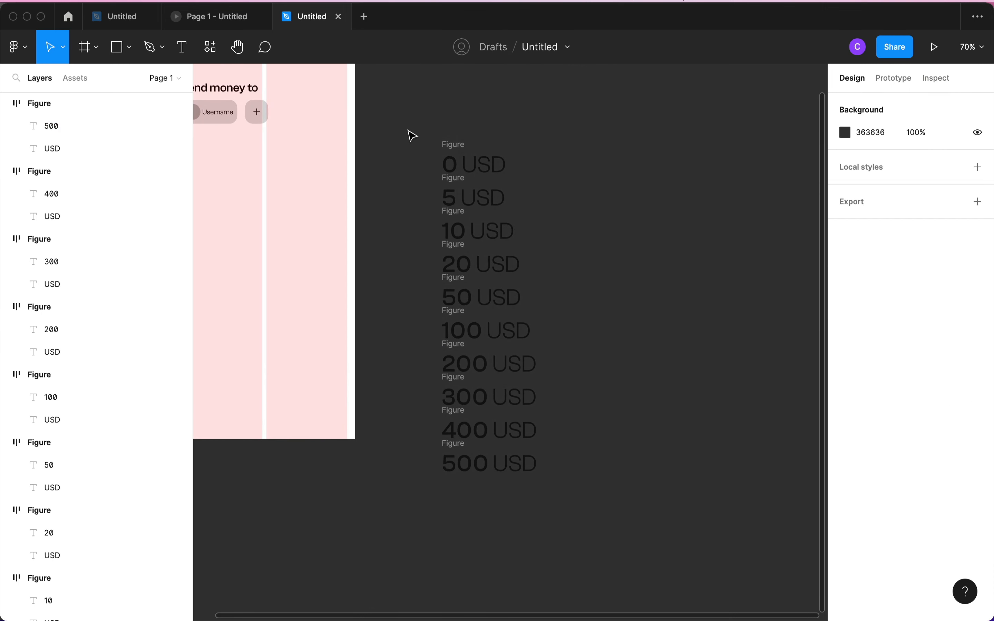
pyautogui.moveTo(407, 129); pyautogui.dragTo(584, 511)
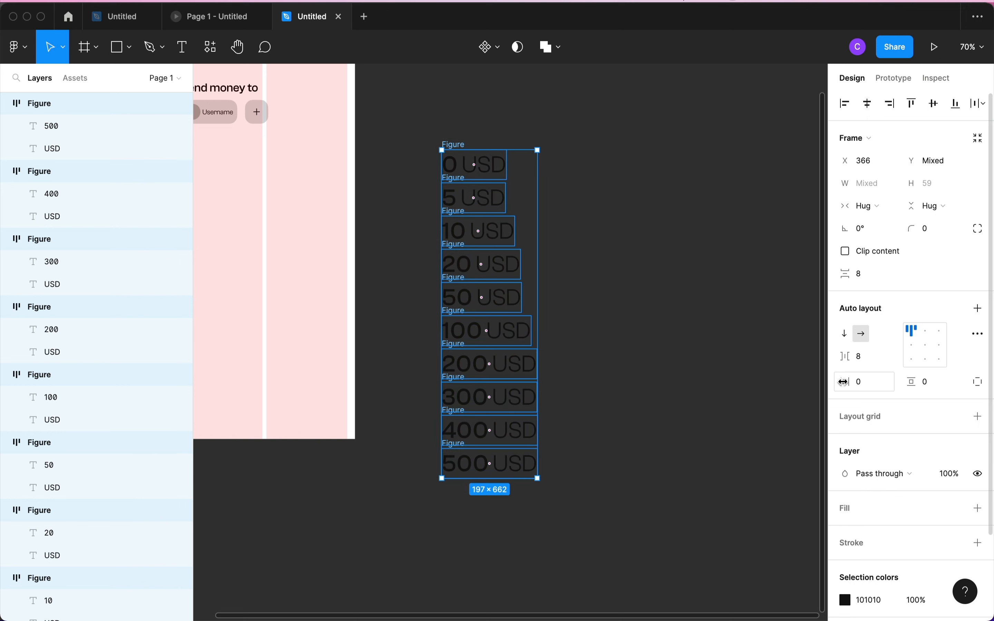
pyautogui.click(867, 103)
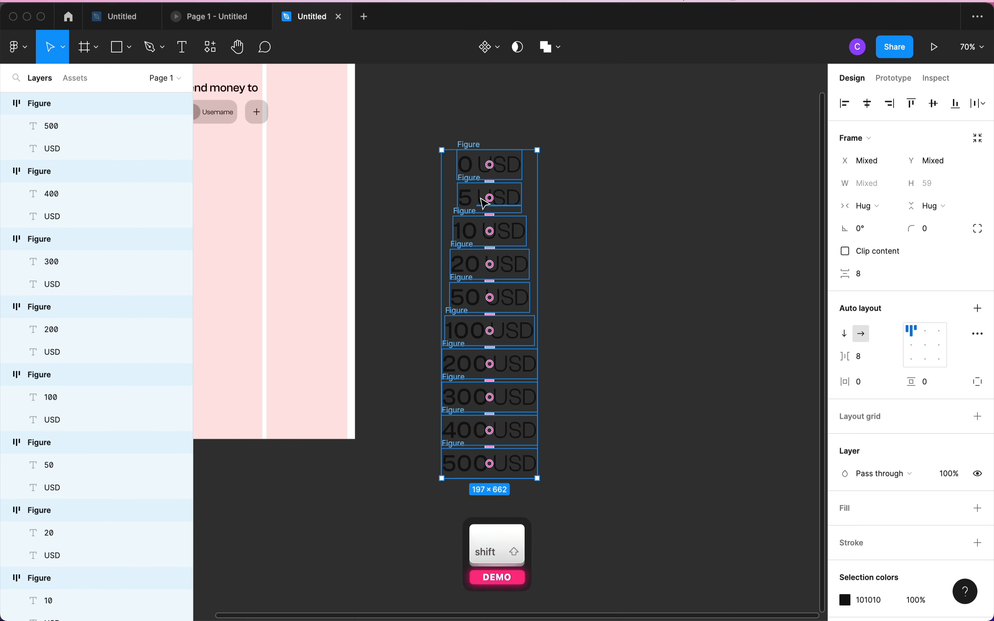
# - Try to wrap all the amount frames in one vertical auto layout, and undo it
pyautogui.hotkey('shift', 'a')
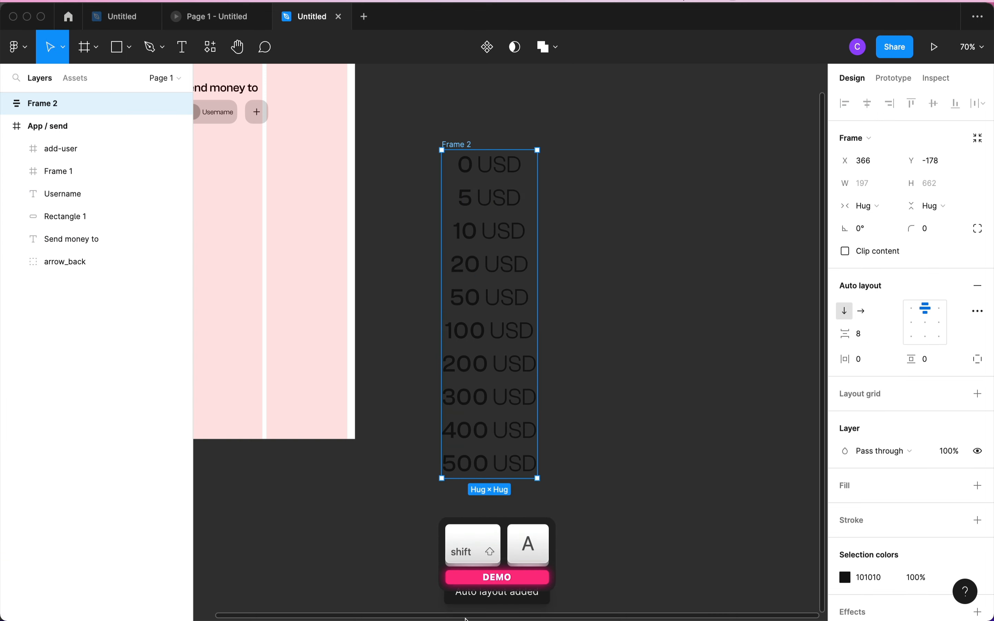
pyautogui.press('super')
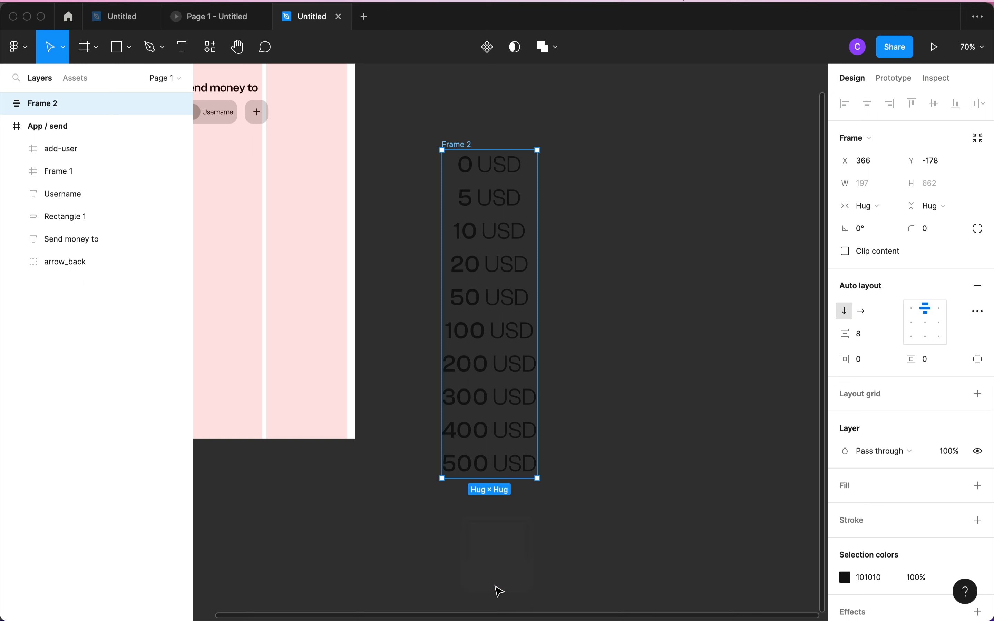
pyautogui.press('super+z')
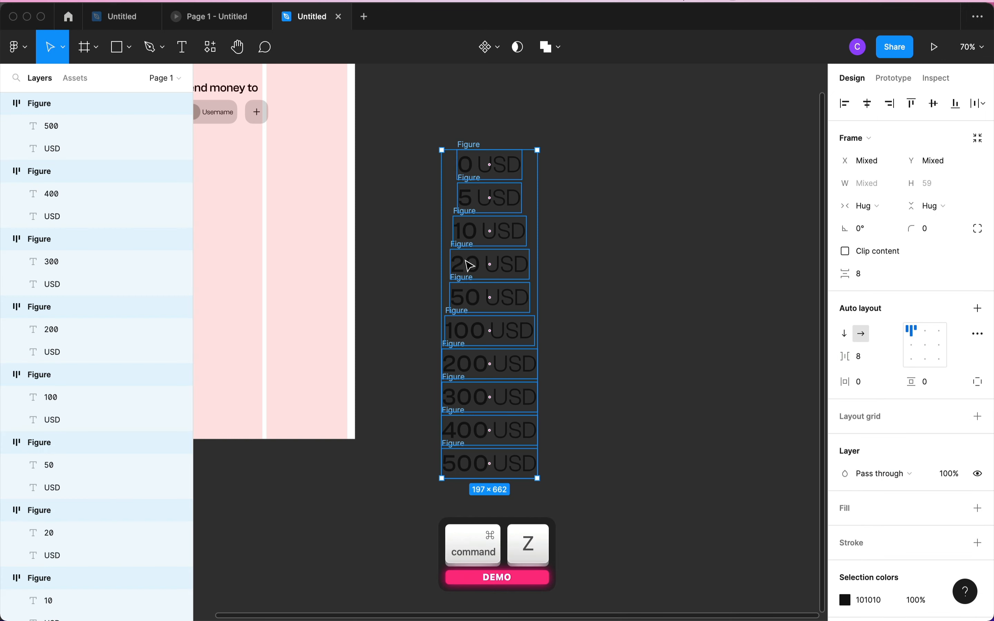
# - Frame the selected amounts together in a plain frame and rename it "counter"
pyautogui.rightClick(514, 205)
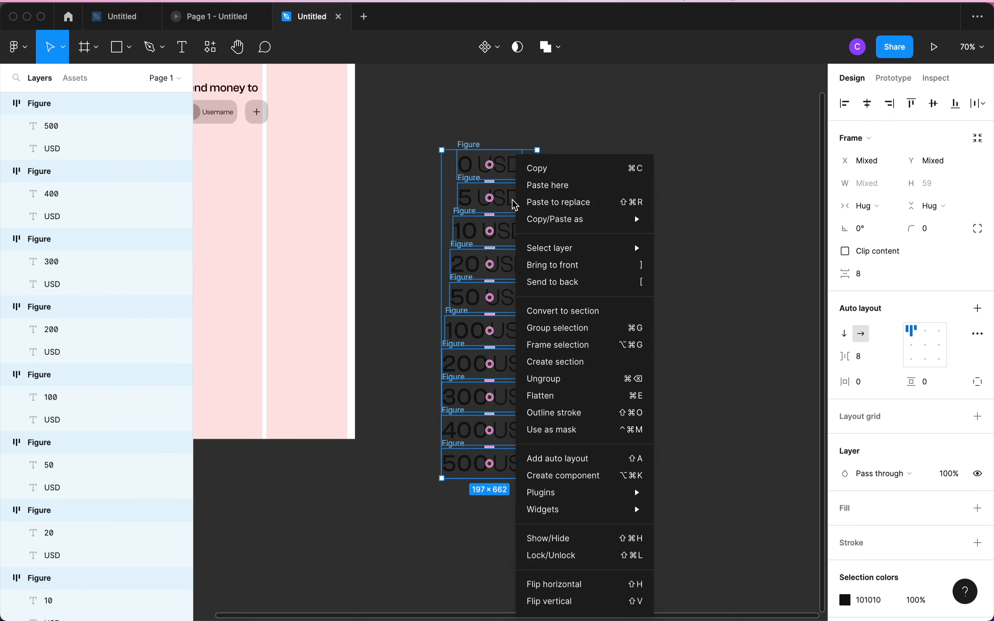
pyautogui.click(577, 345)
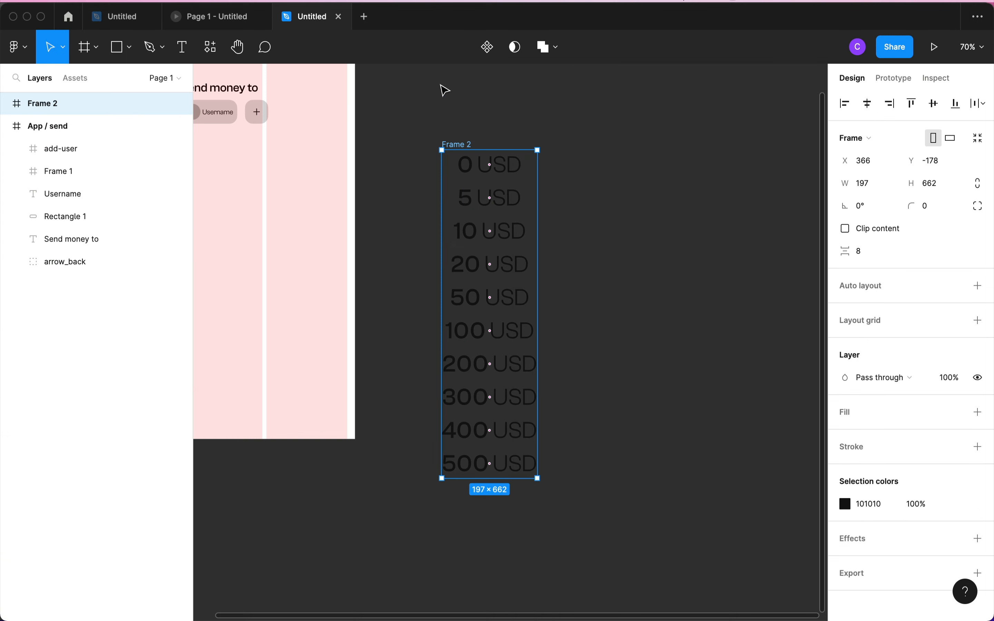
pyautogui.doubleClick(458, 145)
pyautogui.write('counter')
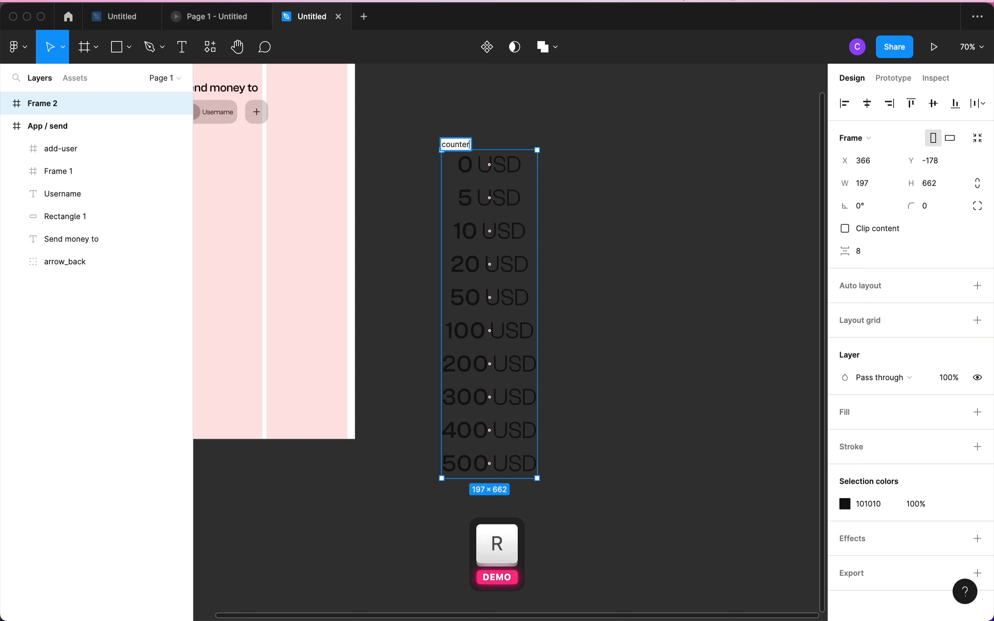
pyautogui.press('Return')
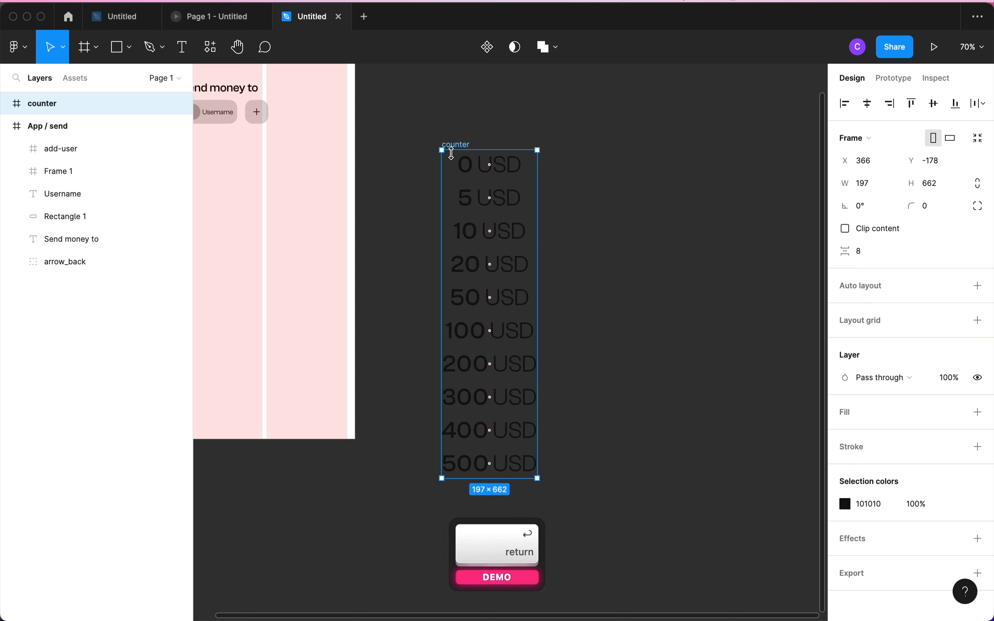
# - Try the "counter" frame at a height of 59, restore its full height, and enable Clip content on it
pyautogui.click(403, 142)
pyautogui.click(448, 144)
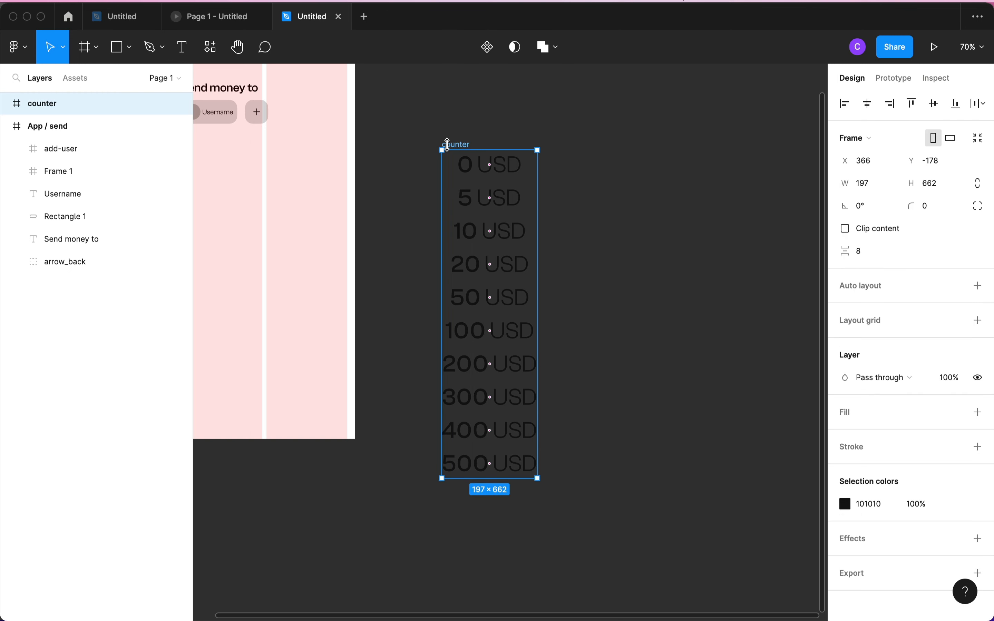
pyautogui.moveTo(490, 479); pyautogui.dragTo(475, 180)
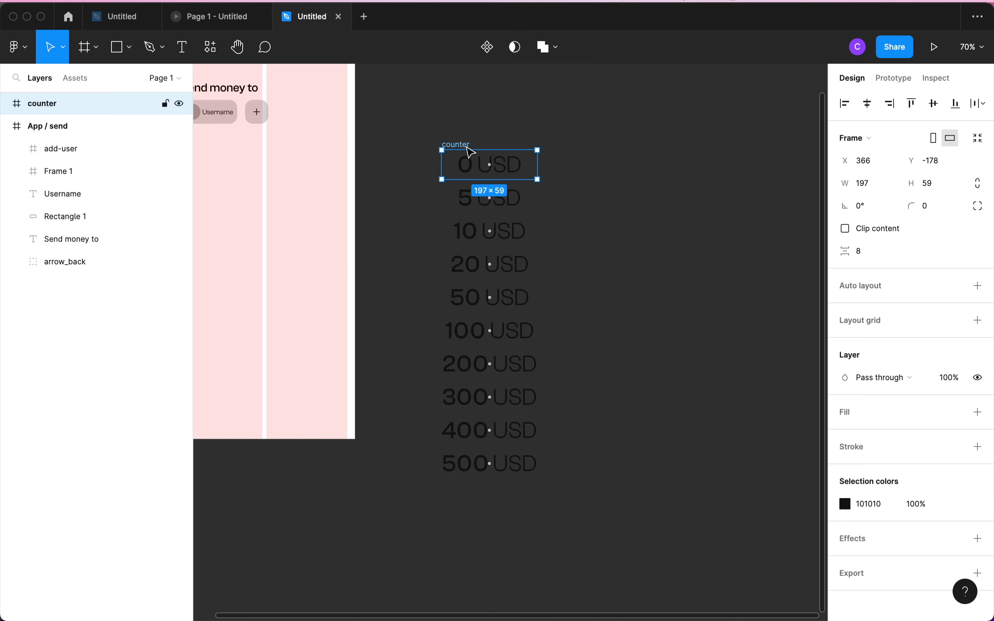
pyautogui.press('super+z')
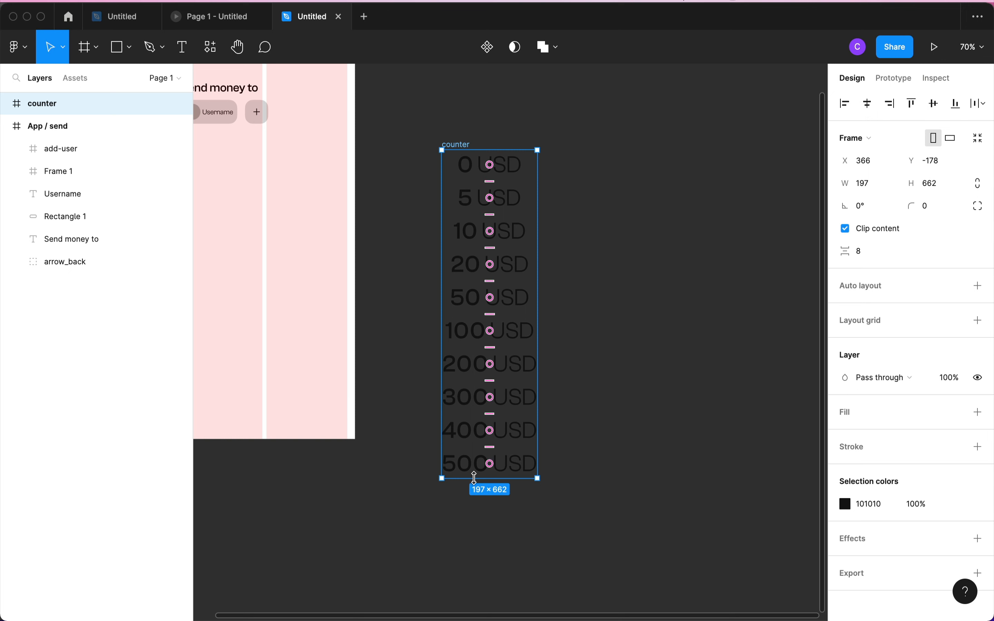
# - Shorten the clipped "counter" frame to a height of 67 around "0 USD" and duplicate it horizontally beside the original
pyautogui.moveTo(474, 479); pyautogui.dragTo(489, 184)
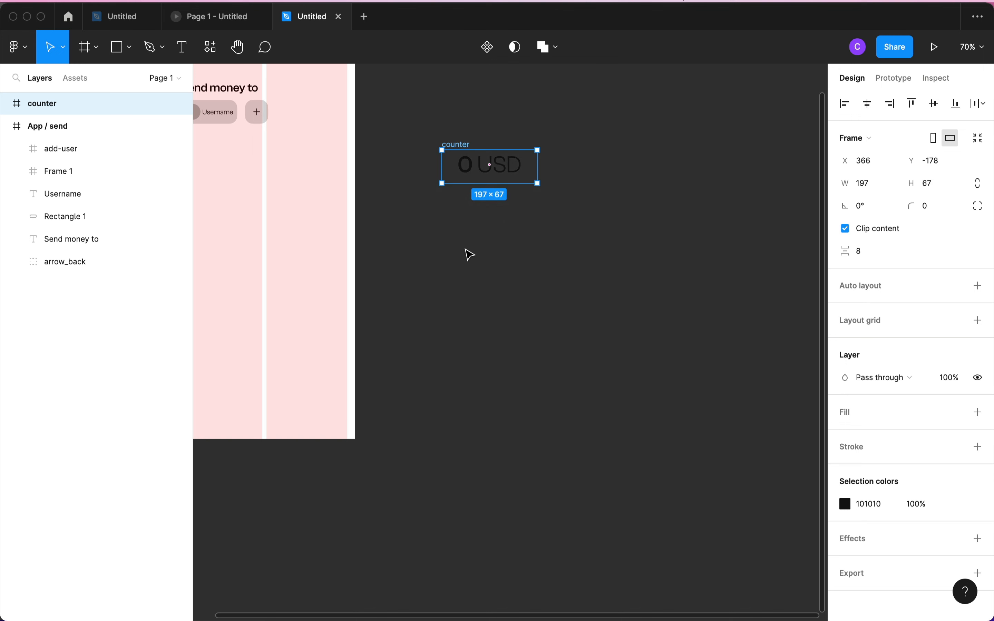
pyautogui.click(468, 253)
pyautogui.click(457, 146)
pyautogui.moveTo(457, 146); pyautogui.dragTo(594, 147)
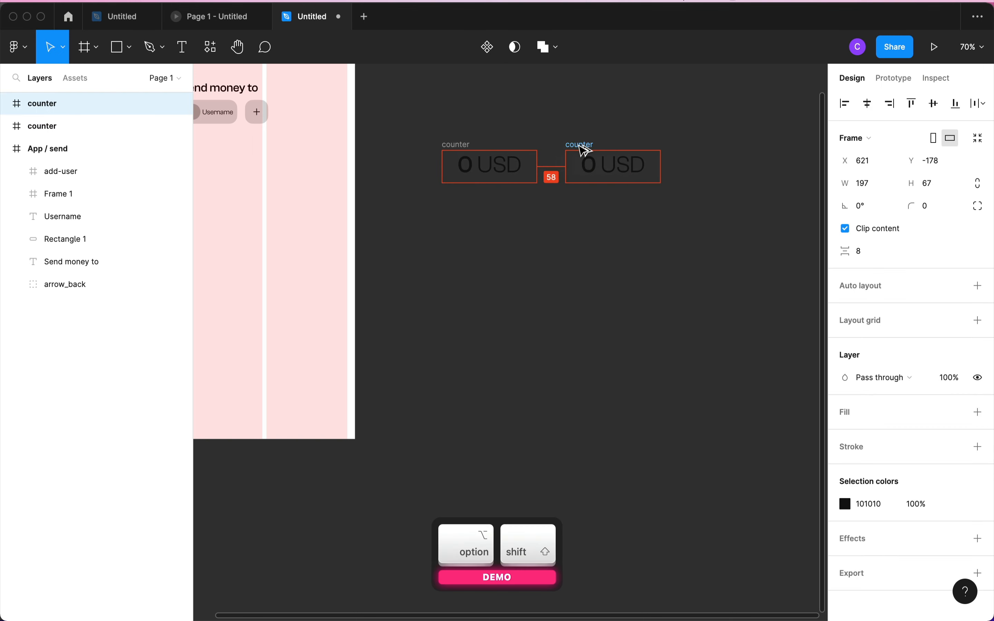
pyautogui.click(508, 273)
pyautogui.click(582, 152)
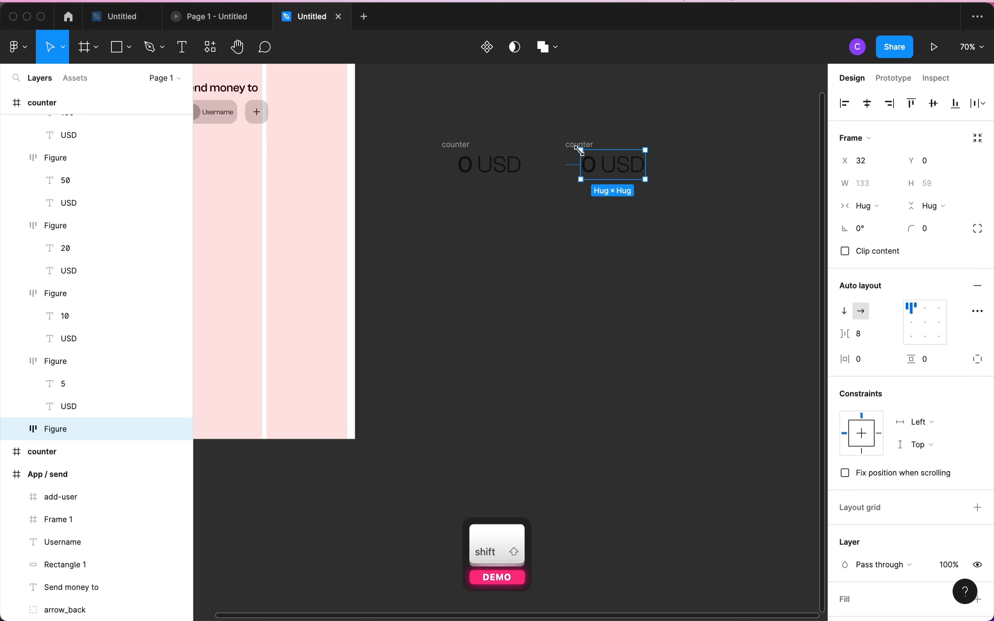
pyautogui.click(455, 146)
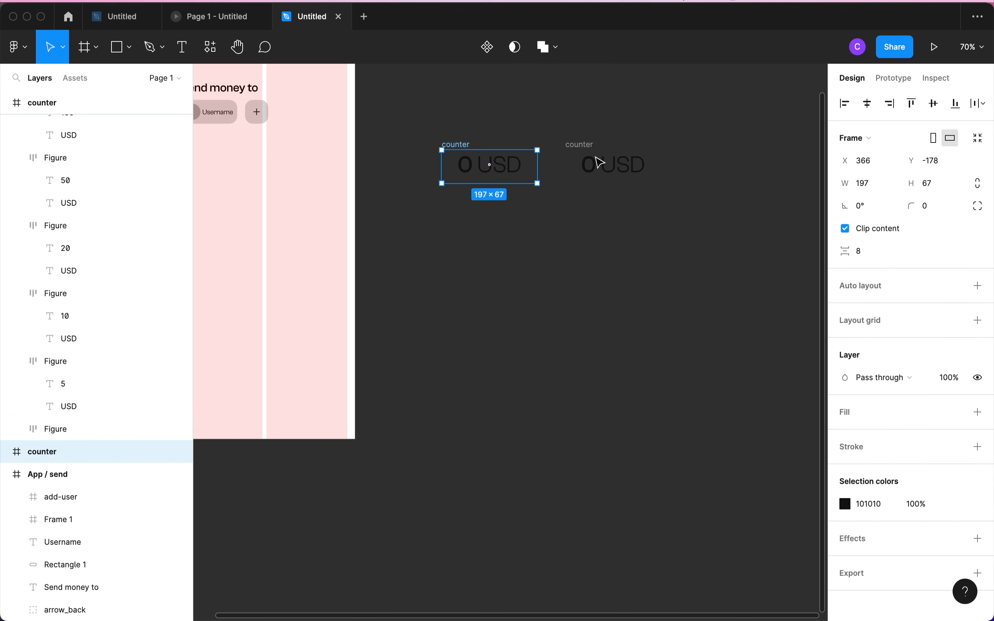
pyautogui.click(609, 164)
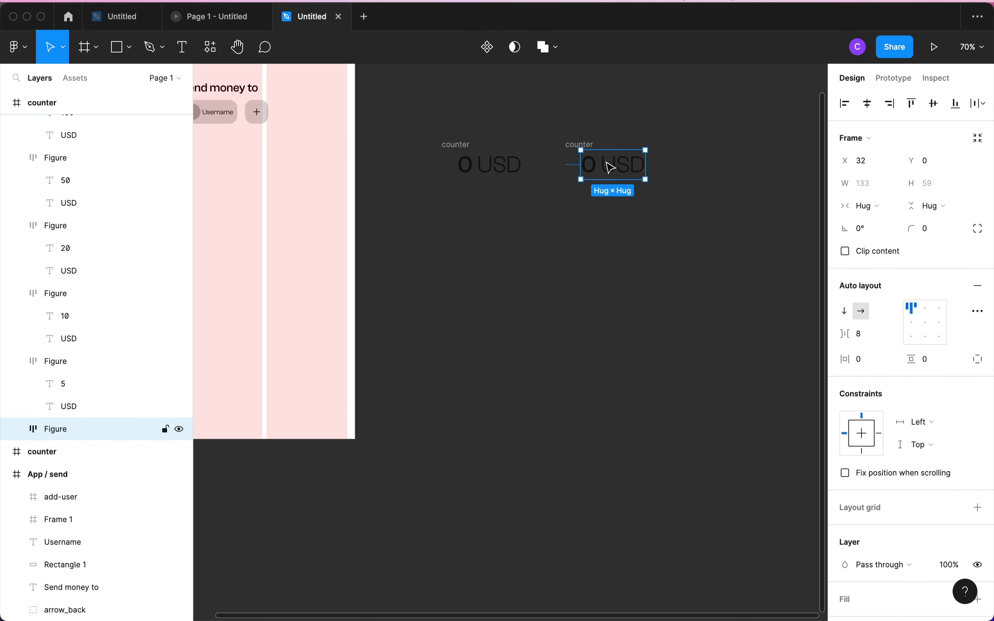
pyautogui.click(618, 272)
pyautogui.click(622, 177)
pyautogui.doubleClick(622, 178)
pyautogui.click(583, 274)
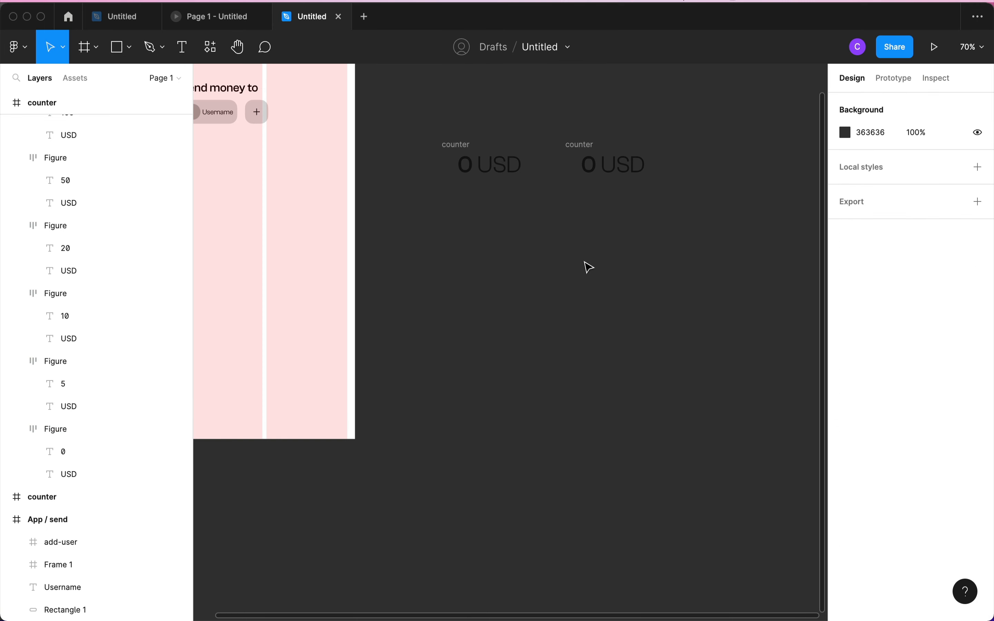
# - Select all the amount frames inside the duplicated "counter" and nudge them up until "500 USD" sits within the clipped area
pyautogui.click(615, 169)
pyautogui.press('super')
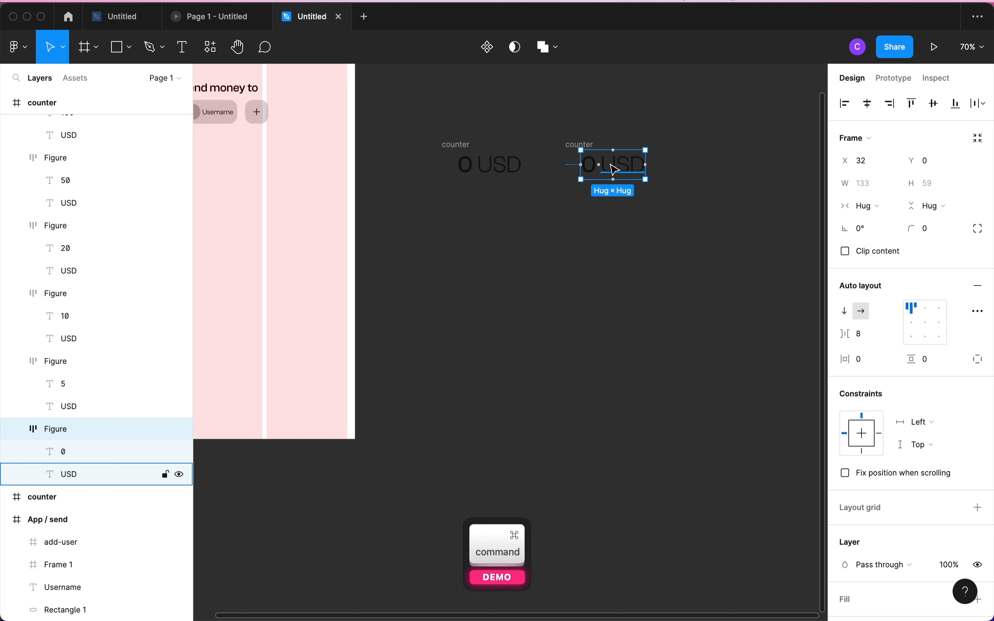
pyautogui.press('super+a')
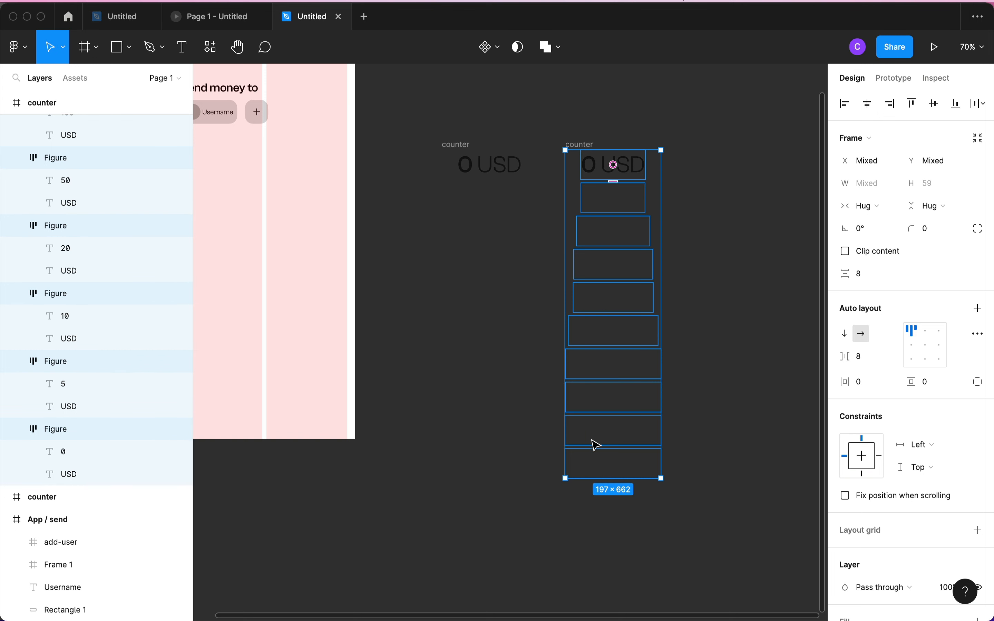
pyautogui.press('shift')
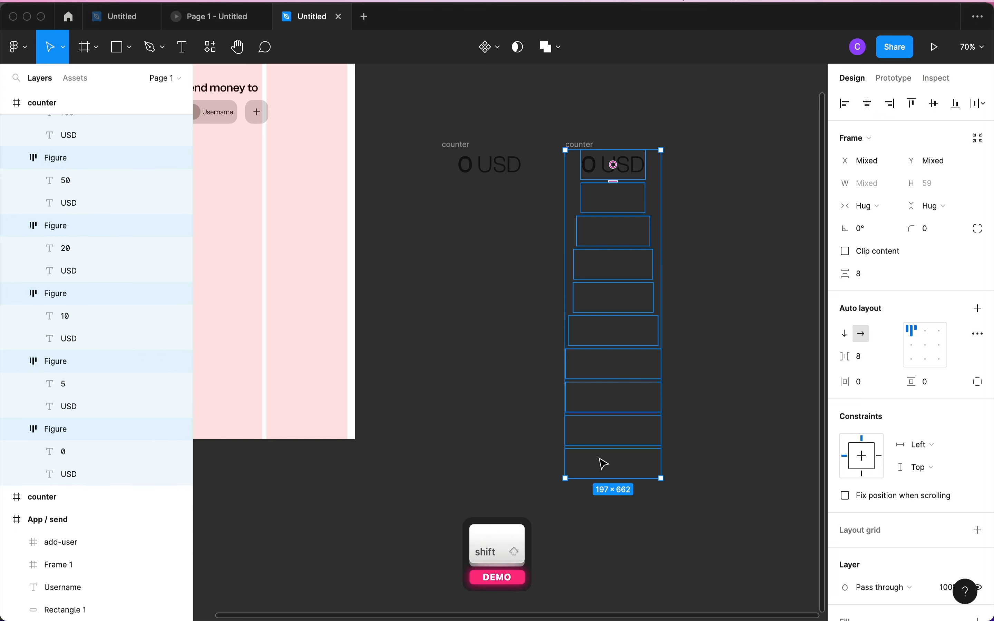
pyautogui.hotkey('shift', 'Up')
pyautogui.hotkey('shift', 'Up')
pyautogui.hotkey('shift', 'Up')
pyautogui.hotkey('shift', 'Up')
pyautogui.hotkey('shift', 'Up')
pyautogui.hotkey('shift', 'Up')
pyautogui.hotkey('shift', 'Up')
pyautogui.hotkey('shift', 'Up')
pyautogui.hotkey('shift', 'Up')
pyautogui.hotkey('shift', 'Up')
pyautogui.hotkey('shift', 'Up')
pyautogui.hotkey('shift', 'Up')
pyautogui.hotkey('shift', 'Up')
pyautogui.hotkey('shift', 'Up')
pyautogui.hotkey('shift', 'Up')
pyautogui.hotkey('shift', 'Up')
pyautogui.hotkey('shift', 'Up')
pyautogui.hotkey('shift', 'Up')
pyautogui.hotkey('shift', 'Up')
pyautogui.hotkey('shift', 'Up')
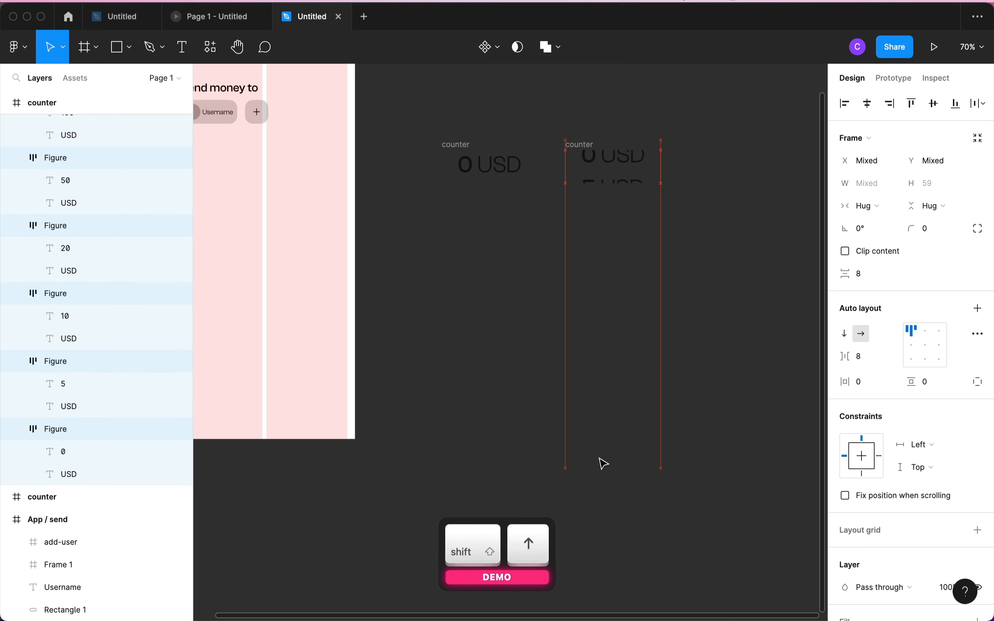
pyautogui.hotkey('shift', 'Up')
pyautogui.hotkey('shift', 'Up')
pyautogui.hotkey('shift', 'Up')
pyautogui.hotkey('shift', 'Up')
pyautogui.hotkey('shift', 'Up')
pyautogui.hotkey('shift', 'Up')
pyautogui.hotkey('shift', 'Up')
pyautogui.hotkey('shift', 'Up')
pyautogui.hotkey('shift', 'Up')
pyautogui.hotkey('shift', 'Up')
pyautogui.hotkey('shift', 'Up')
pyautogui.hotkey('shift', 'Up')
pyautogui.hotkey('shift', 'Up')
pyautogui.hotkey('shift', 'Up')
pyautogui.hotkey('shift', 'Up')
pyautogui.hotkey('shift', 'Up')
pyautogui.hotkey('shift', 'Up')
pyautogui.hotkey('shift', 'Up')
pyautogui.hotkey('shift', 'Up')
pyautogui.hotkey('shift', 'Up')
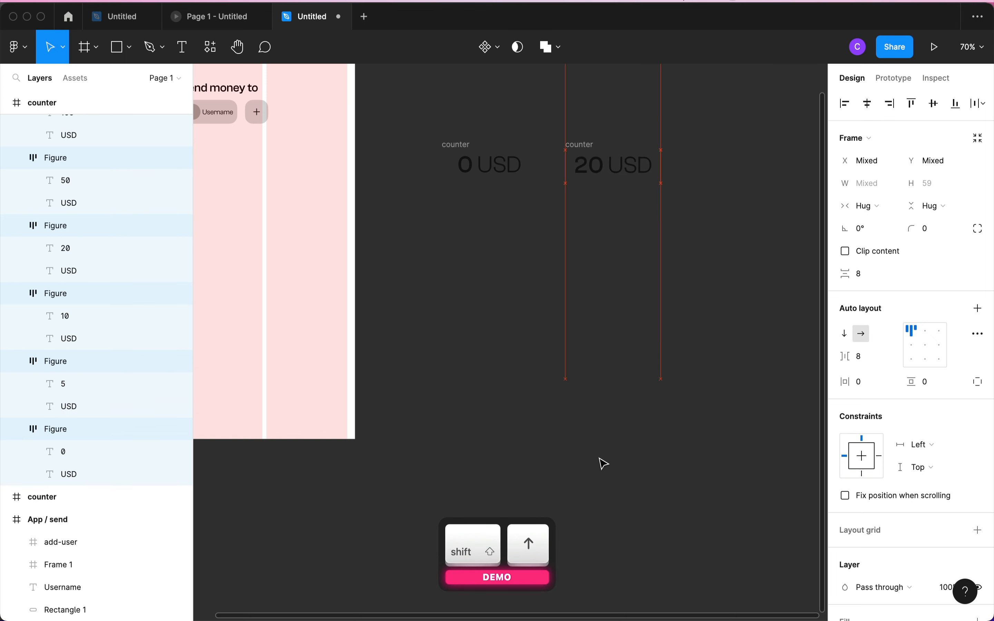
pyautogui.hotkey('shift', 'Up')
pyautogui.hotkey('shift', 'Up')
pyautogui.hotkey('shift', 'Up')
pyautogui.hotkey('shift', 'Up')
pyautogui.hotkey('shift', 'Up')
pyautogui.hotkey('shift', 'Up')
pyautogui.hotkey('shift', 'Up')
pyautogui.hotkey('shift', 'Up')
pyautogui.hotkey('shift', 'Up')
pyautogui.hotkey('shift', 'Up')
pyautogui.hotkey('shift', 'Up')
pyautogui.hotkey('shift', 'Up')
pyautogui.hotkey('shift', 'Up')
pyautogui.hotkey('shift', 'Up')
pyautogui.hotkey('shift', 'Up')
pyautogui.hotkey('shift', 'Up')
pyautogui.hotkey('shift', 'Up')
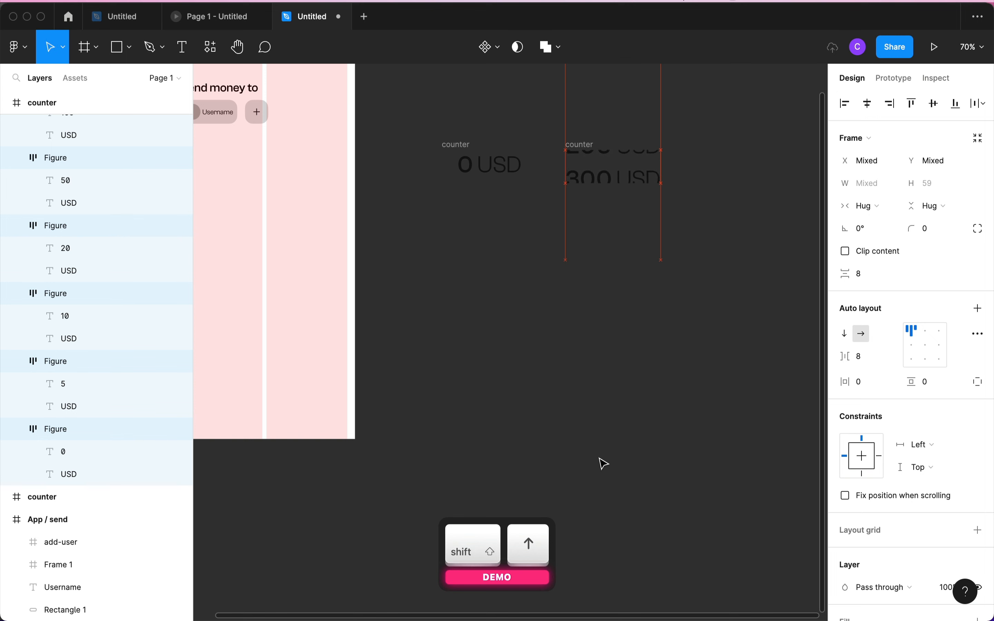
pyautogui.hotkey('shift', 'Up')
pyautogui.hotkey('shift', 'Up')
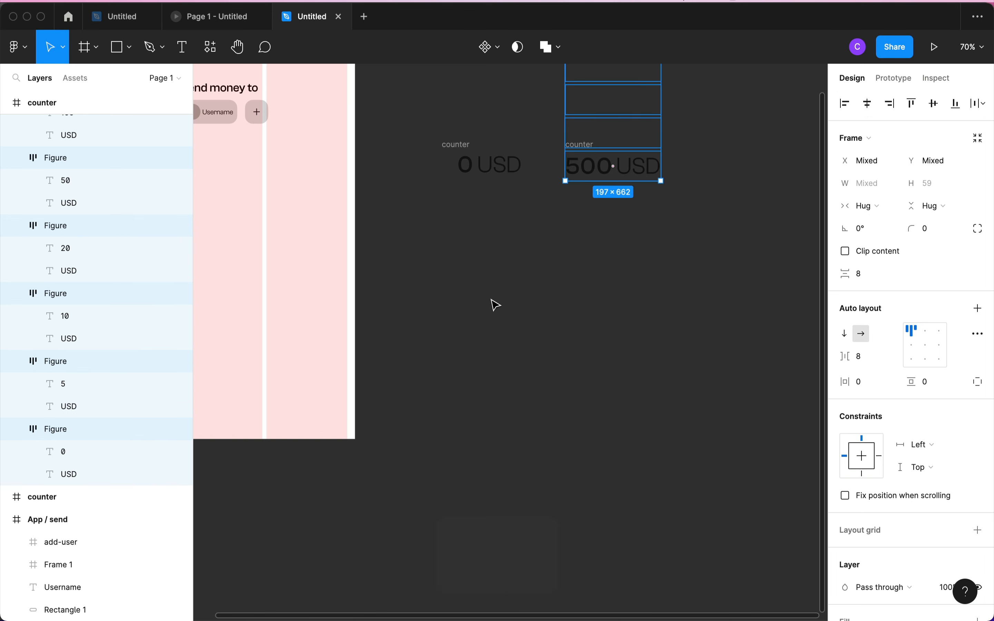
# - Rearrange the two "counter" frames beside the App / send screen, placing the "500 USD" one below the "0 USD" one
pyautogui.click(495, 269)
pyautogui.scroll(3, 497, 269)
pyautogui.hscroll(-2, 497, 269)
pyautogui.scroll(-2, 497, 269)
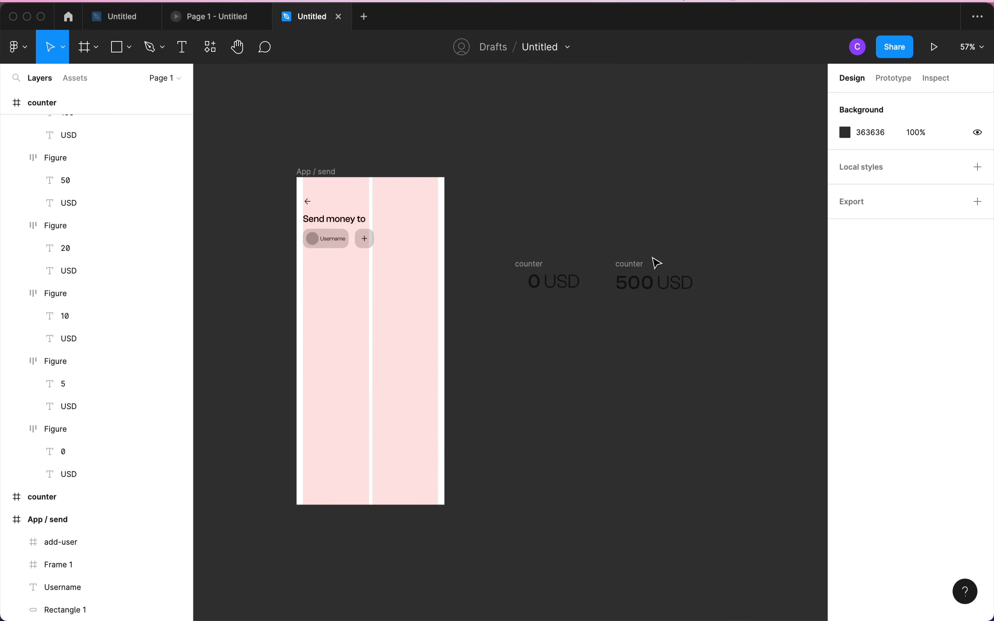
pyautogui.click(636, 266)
pyautogui.moveTo(638, 268); pyautogui.dragTo(689, 421)
pyautogui.moveTo(535, 270); pyautogui.dragTo(570, 259)
pyautogui.moveTo(668, 413); pyautogui.dragTo(570, 410)
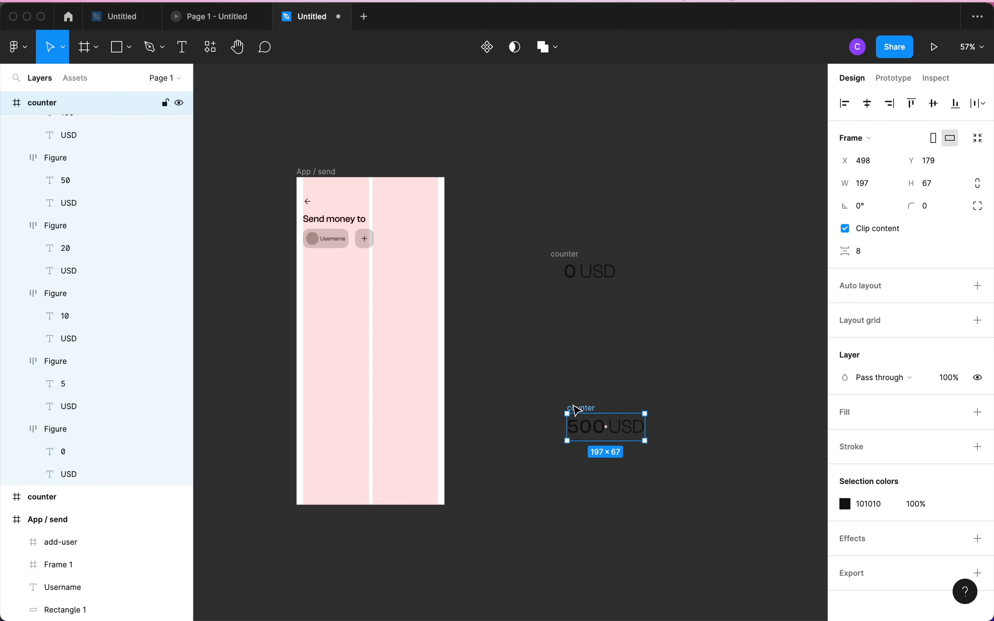
pyautogui.click(452, 299)
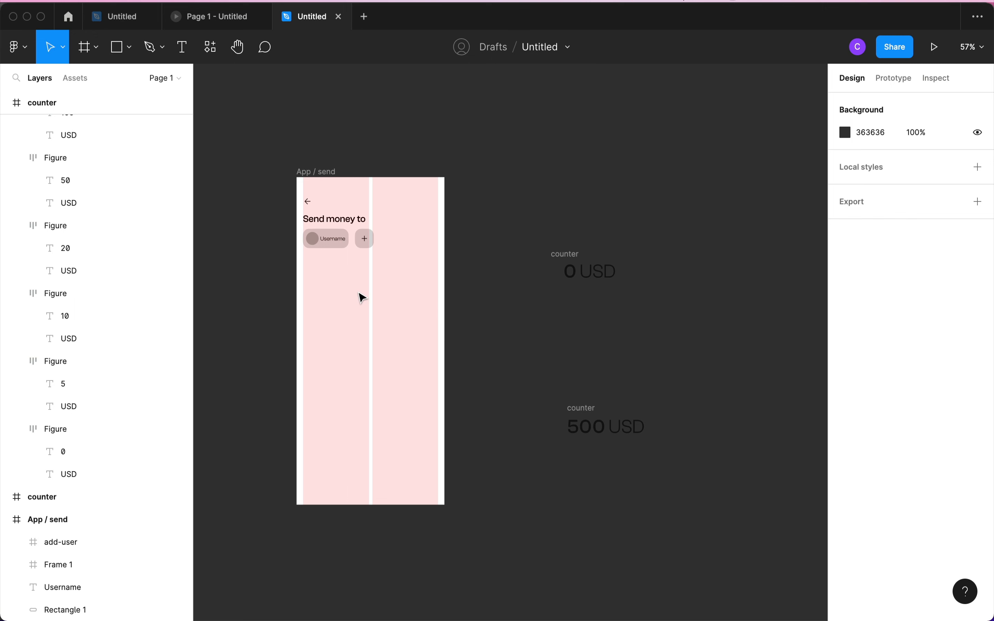
# - Draw a 343 × 18 rectangle across the layout columns below the recipient controls and set its corner radius to 100
pyautogui.scroll(5, 345, 282)
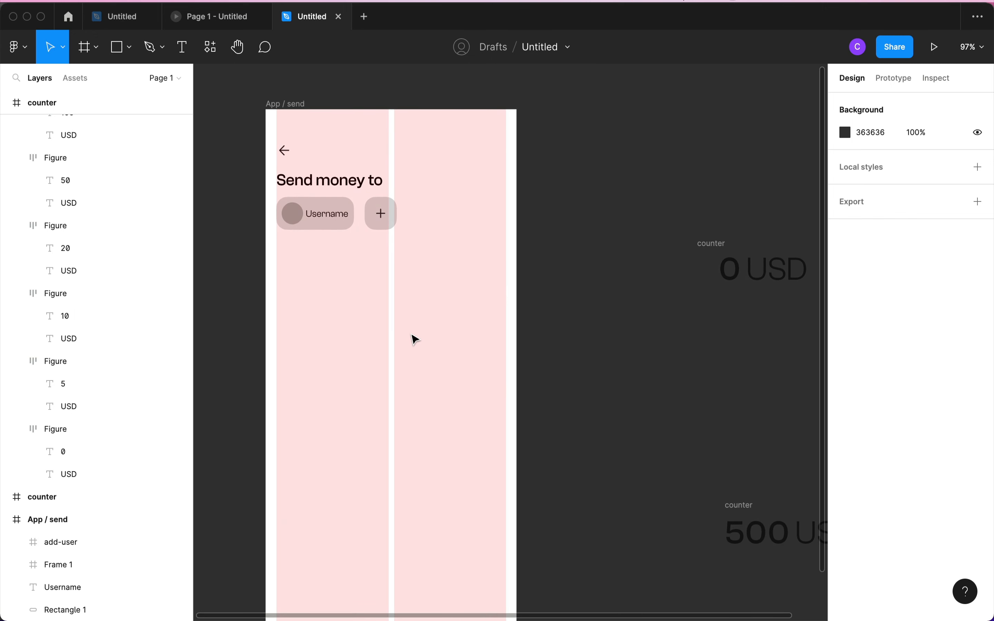
pyautogui.press('r')
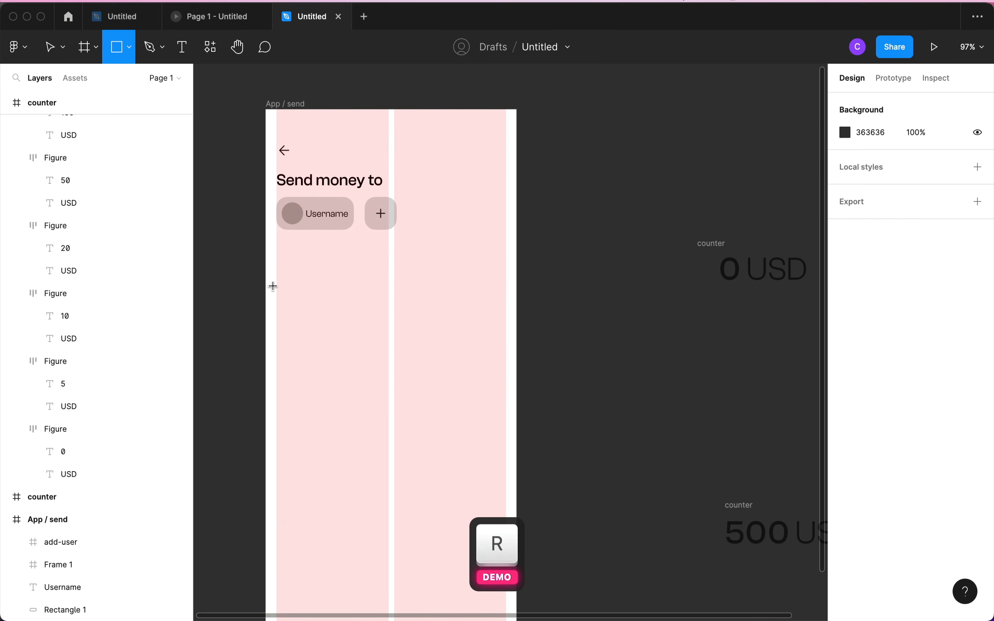
pyautogui.moveTo(276, 287); pyautogui.dragTo(507, 297)
pyautogui.click(932, 183)
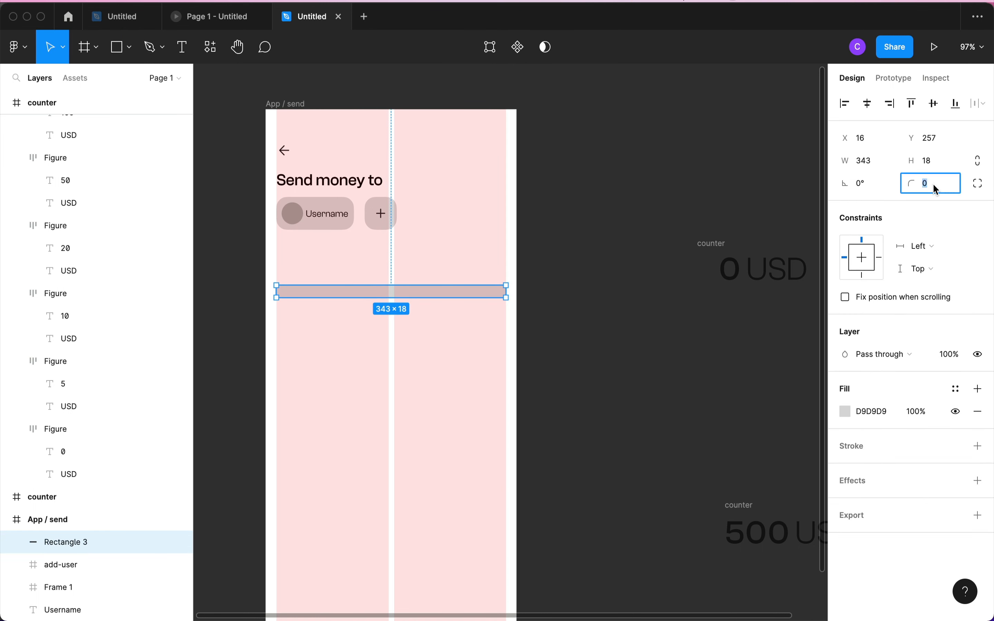
pyautogui.write('100')
pyautogui.press('Return')
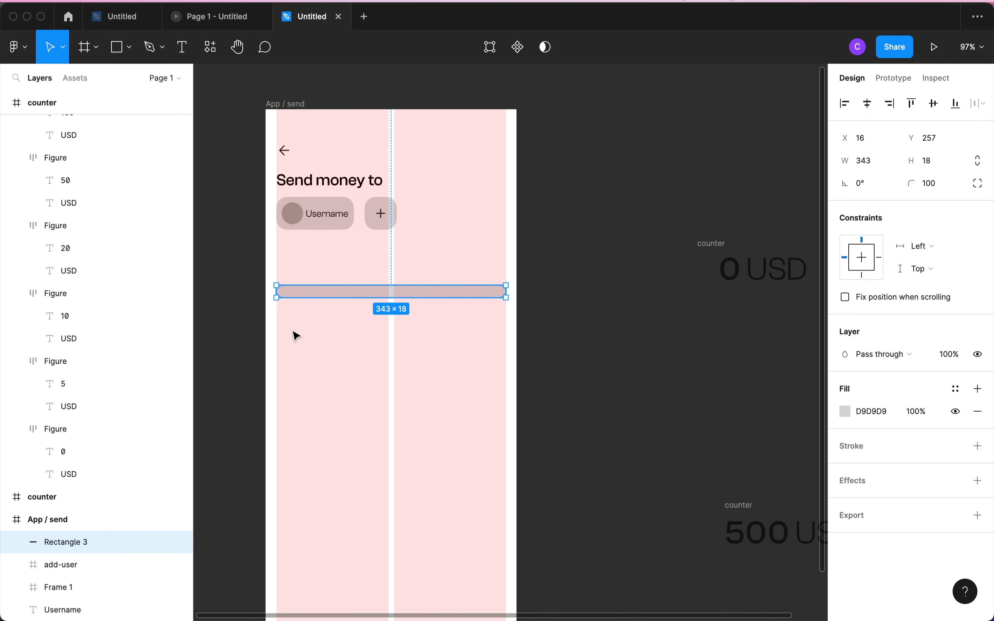
# - Rename the rounded rectangle layer as "slider-base"
pyautogui.doubleClick(68, 544)
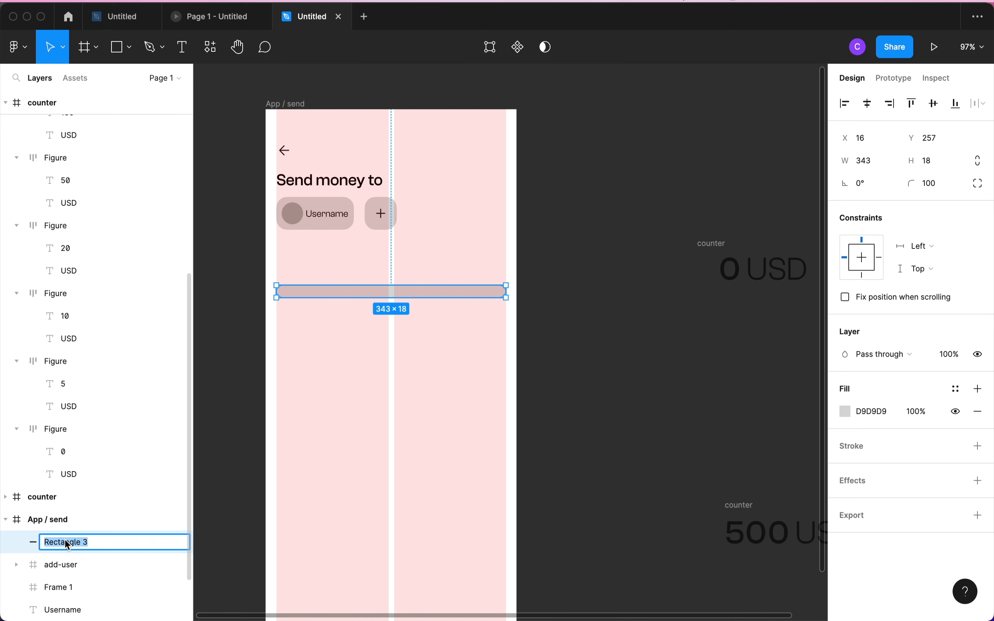
pyautogui.write('slider-b')
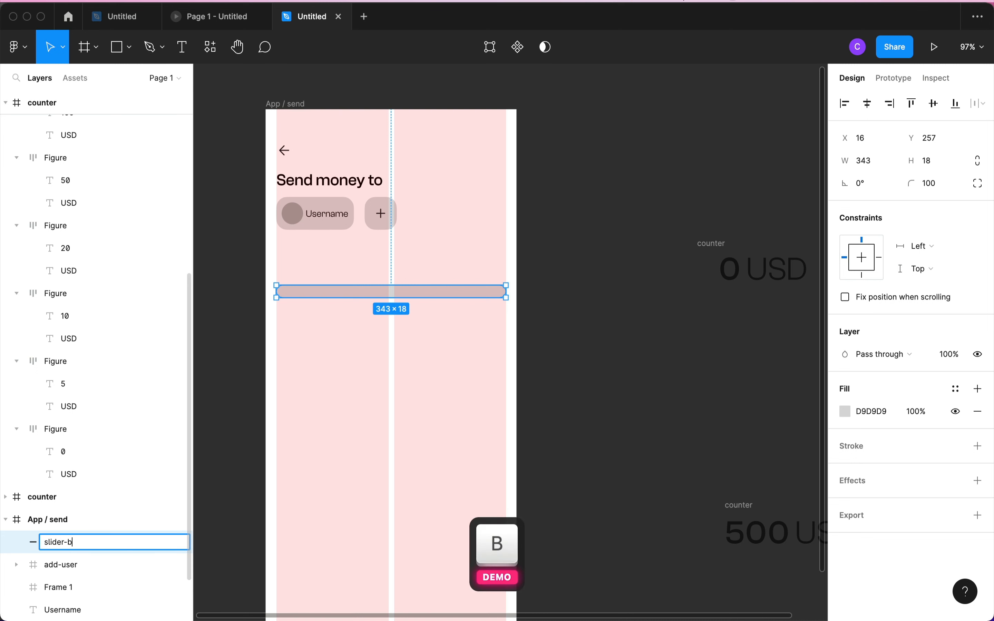
pyautogui.write('ase')
pyautogui.press('Return')
# - Duplicate the "slider-base" bar in place and rename the copy "slider-top"
pyautogui.press('super+d')
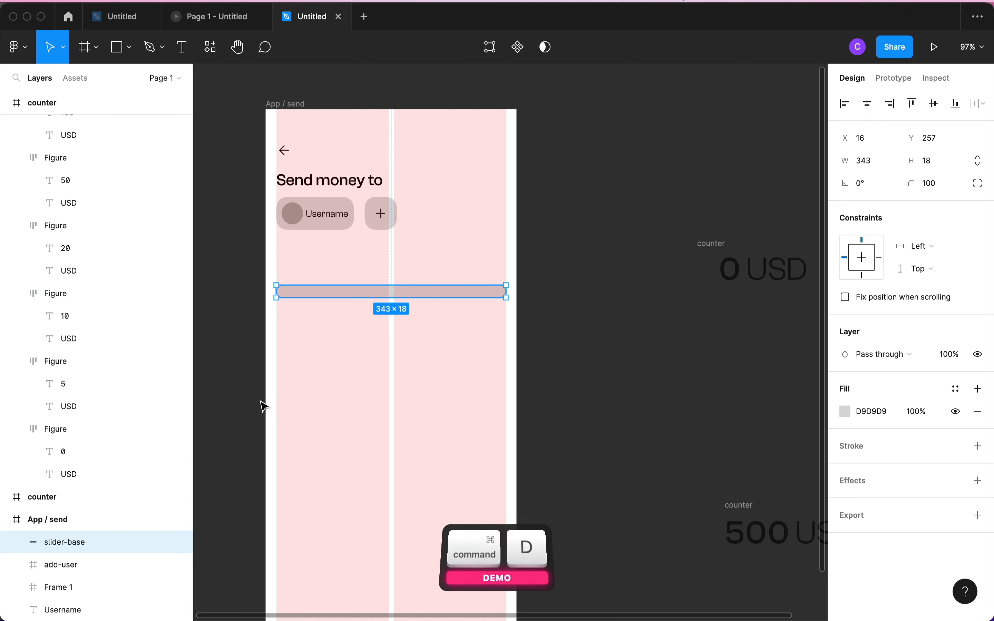
pyautogui.doubleClick(65, 543)
pyautogui.press('BackSpace')
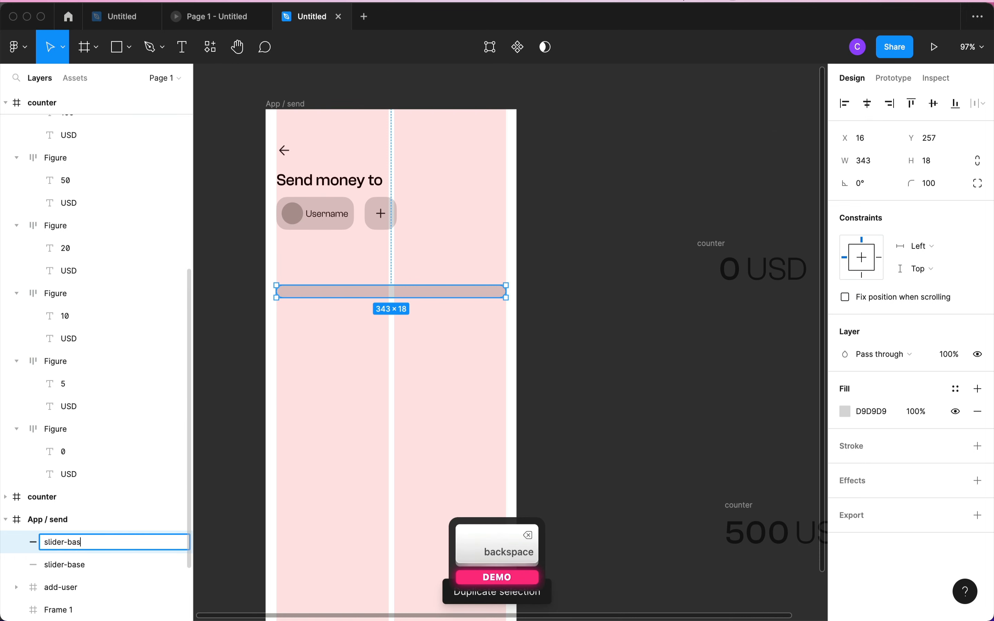
pyautogui.press('BackSpace')
pyautogui.press('BackSpace')
pyautogui.press('BackSpace')
pyautogui.write('top')
pyautogui.press('Return')
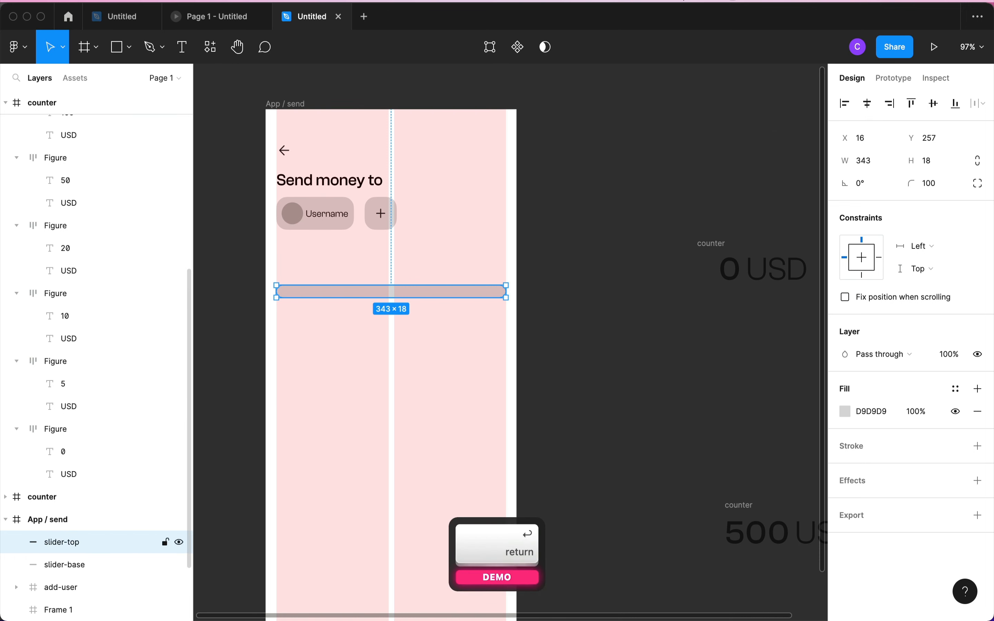
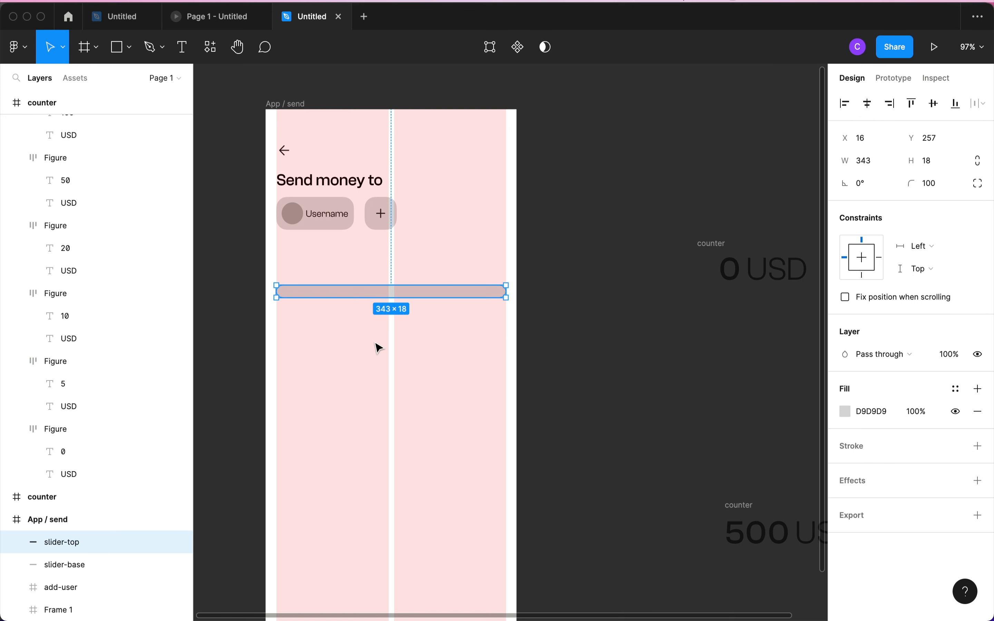
# - Narrow "slider-top" to a width of 18 so it forms a circle at the start of the slider base
pyautogui.moveTo(509, 291); pyautogui.dragTo(289, 292)
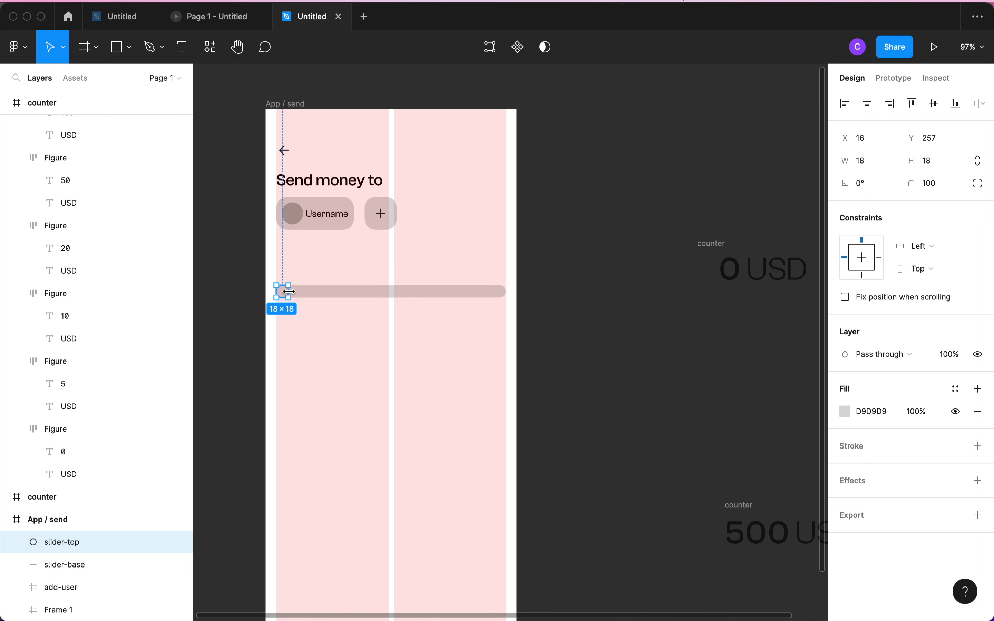
pyautogui.click(294, 330)
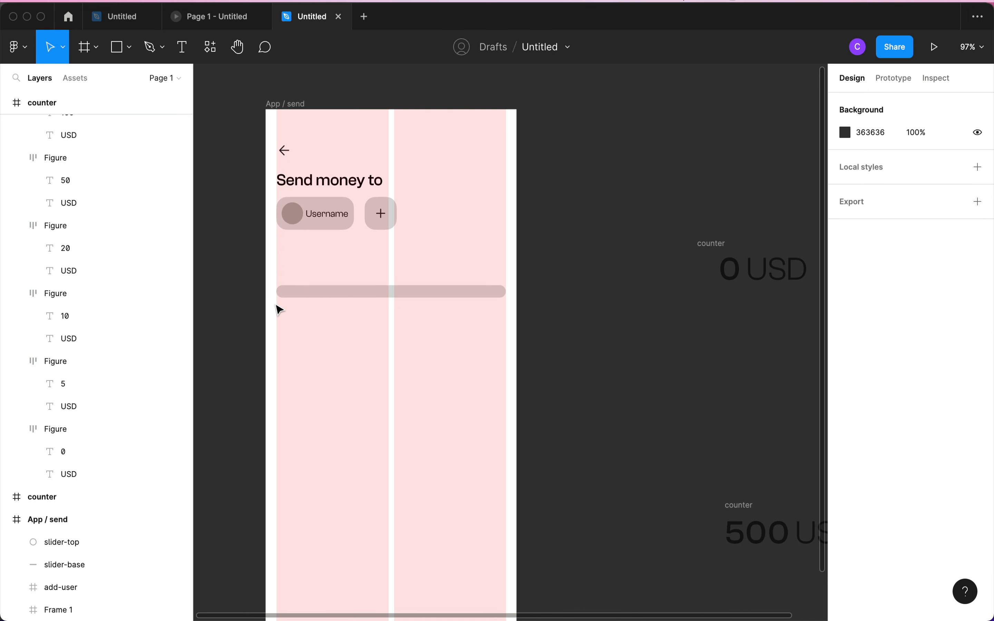
pyautogui.scroll(5, 280, 308)
pyautogui.click(296, 270)
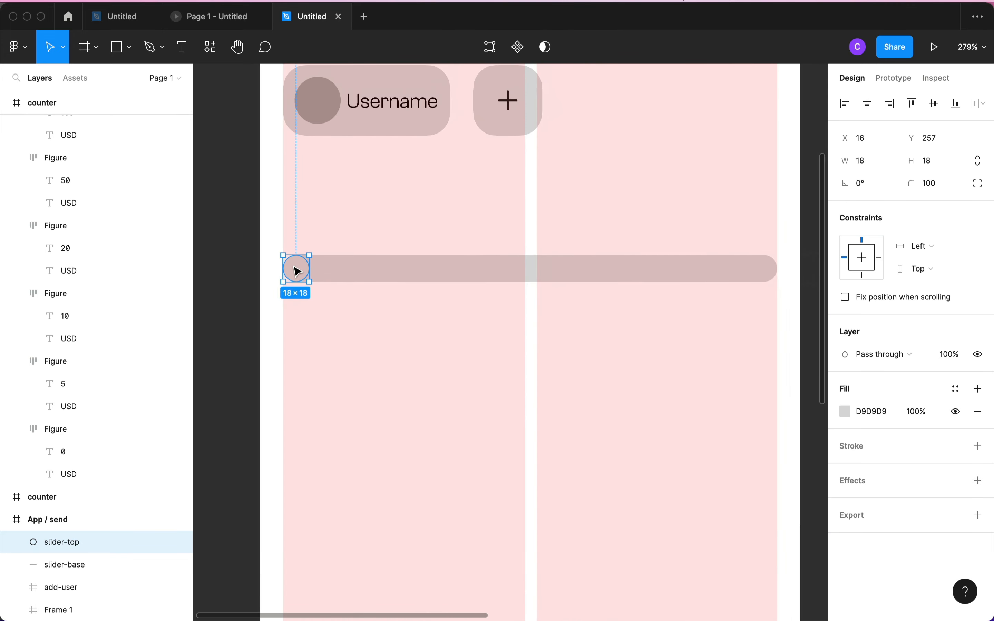
pyautogui.scroll(-2, 296, 269)
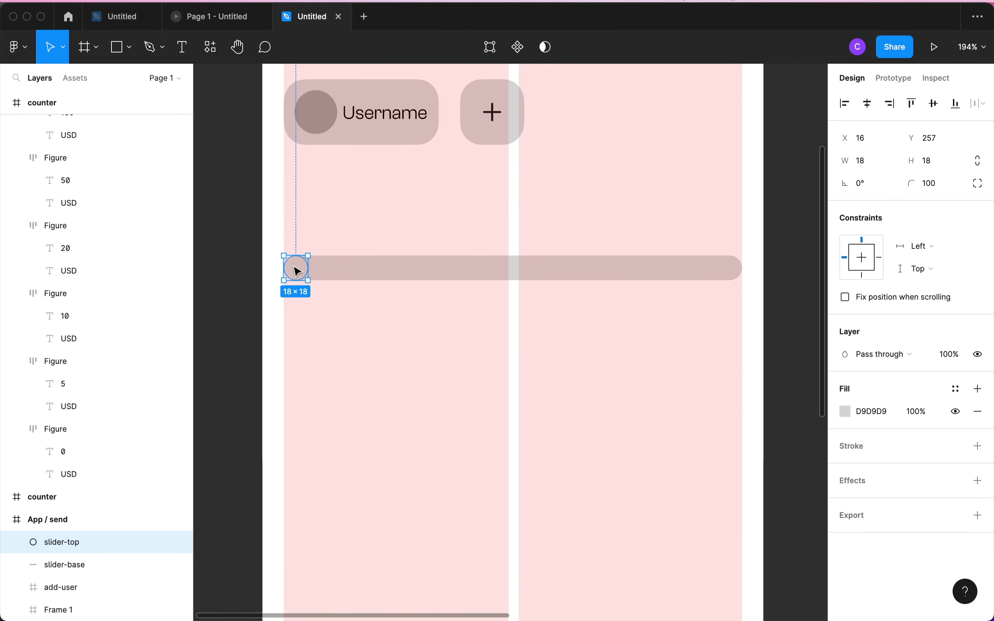
# - Draw a circle below the slider bar and set its size to 36 × 36
pyautogui.click(394, 397)
pyautogui.press('o')
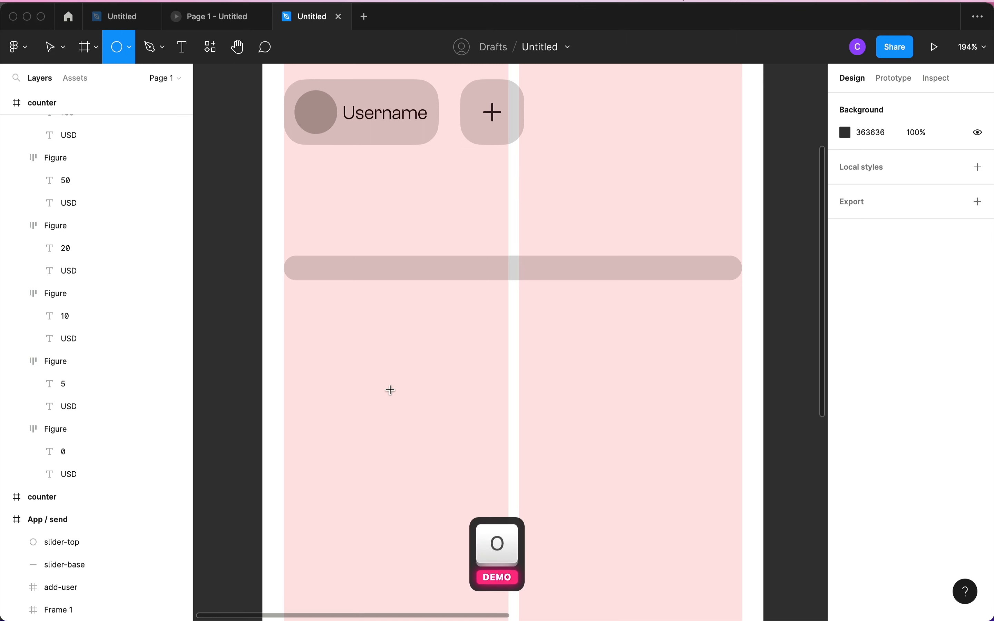
pyautogui.moveTo(339, 366); pyautogui.dragTo(387, 398)
pyautogui.click(867, 162)
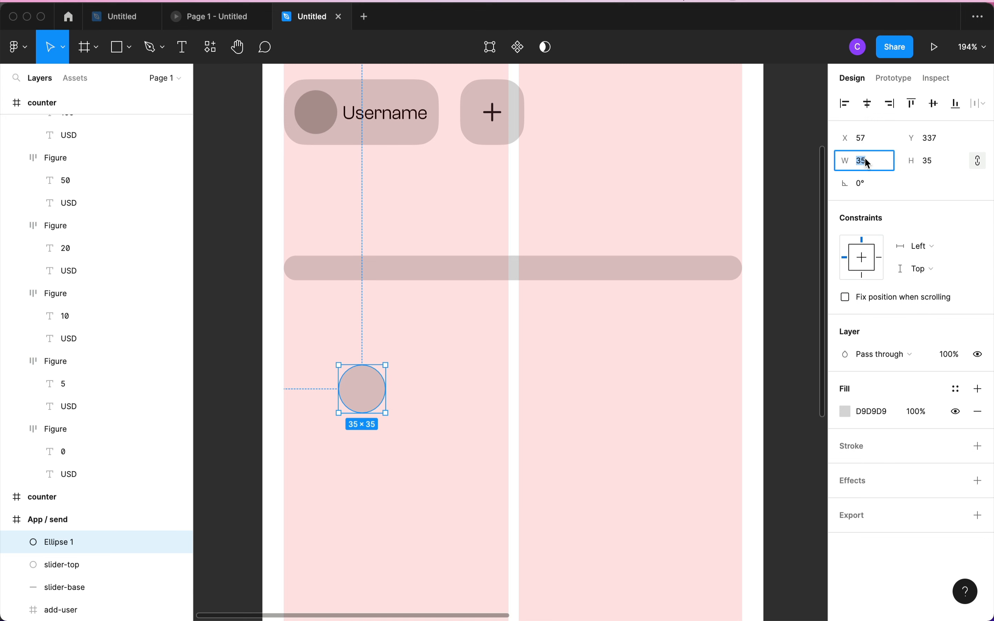
pyautogui.write('36')
pyautogui.press('Return')
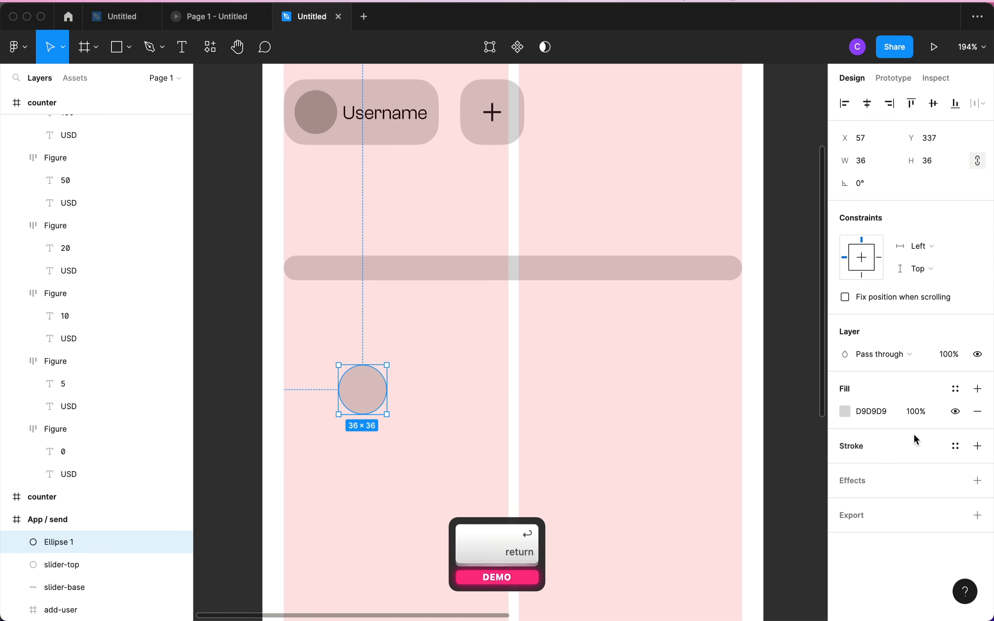
# - Add a drop shadow to the 36 × 36 circle with a blur of 18 and 20% opacity
pyautogui.click(979, 481)
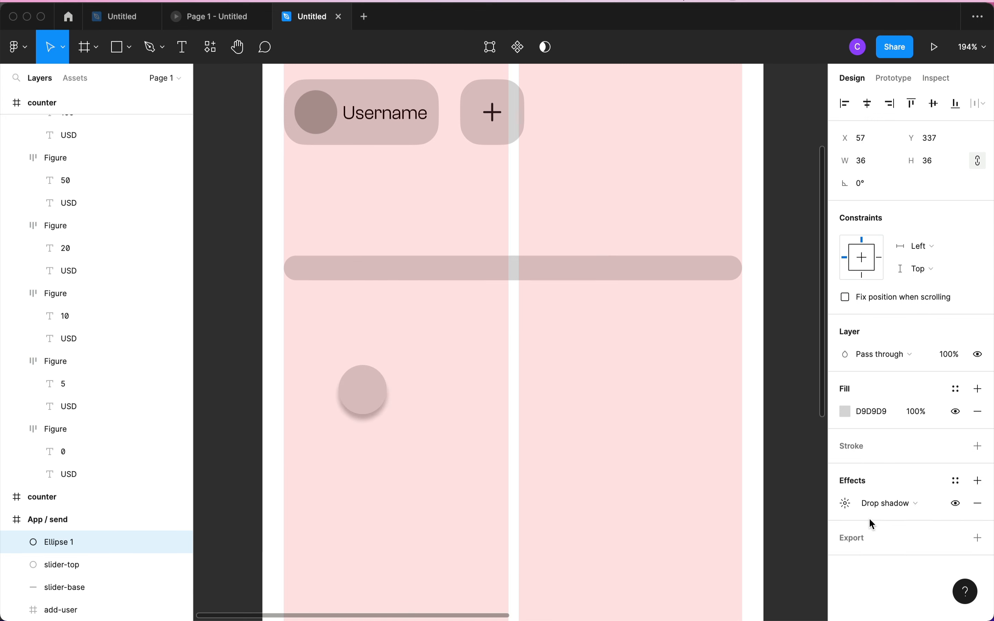
pyautogui.click(847, 506)
pyautogui.click(749, 583)
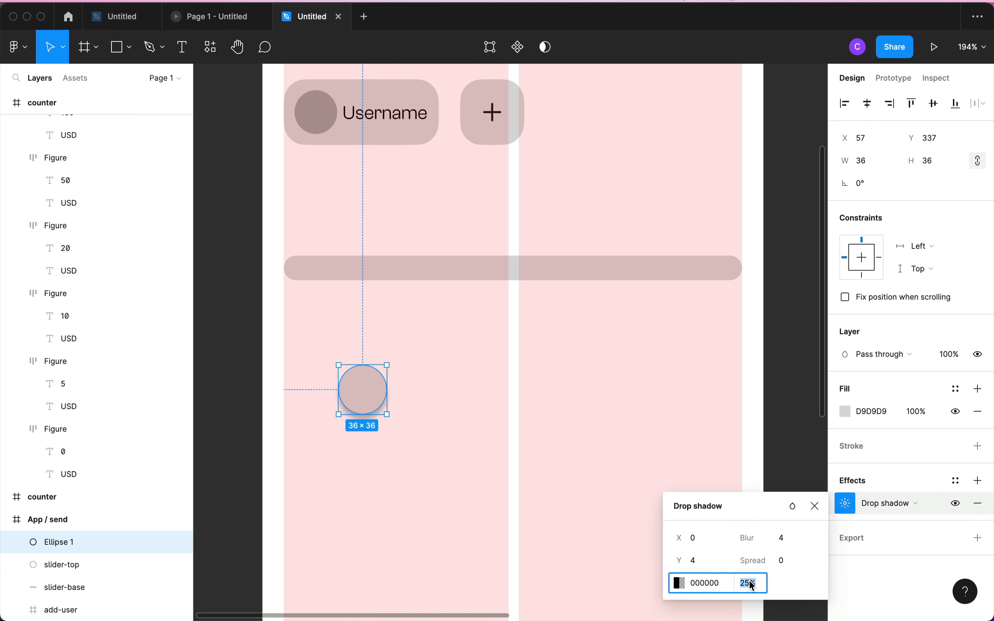
pyautogui.click(791, 538)
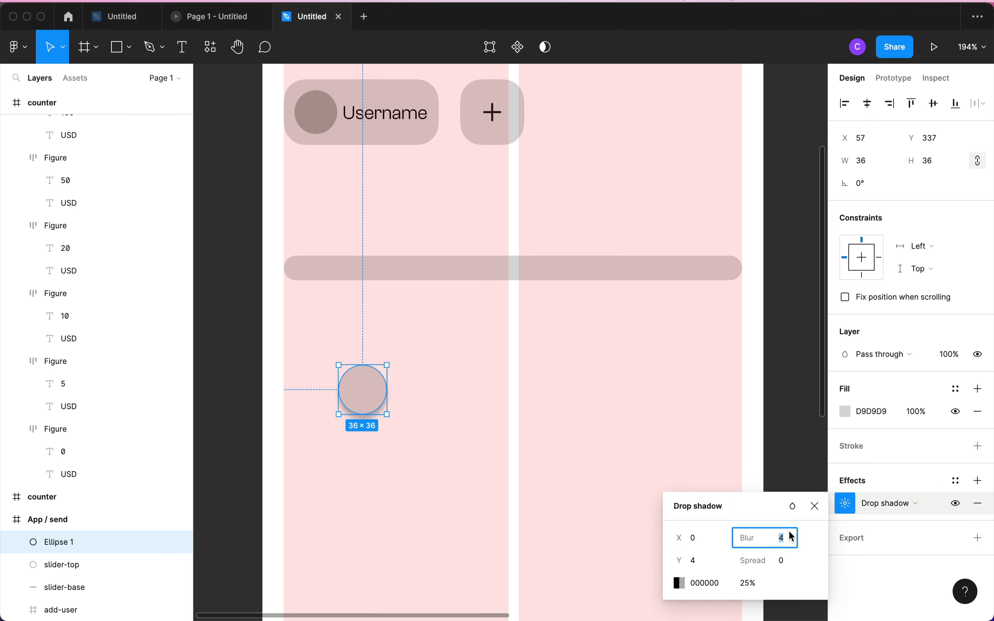
pyautogui.write('18')
pyautogui.press('Return')
pyautogui.click(749, 584)
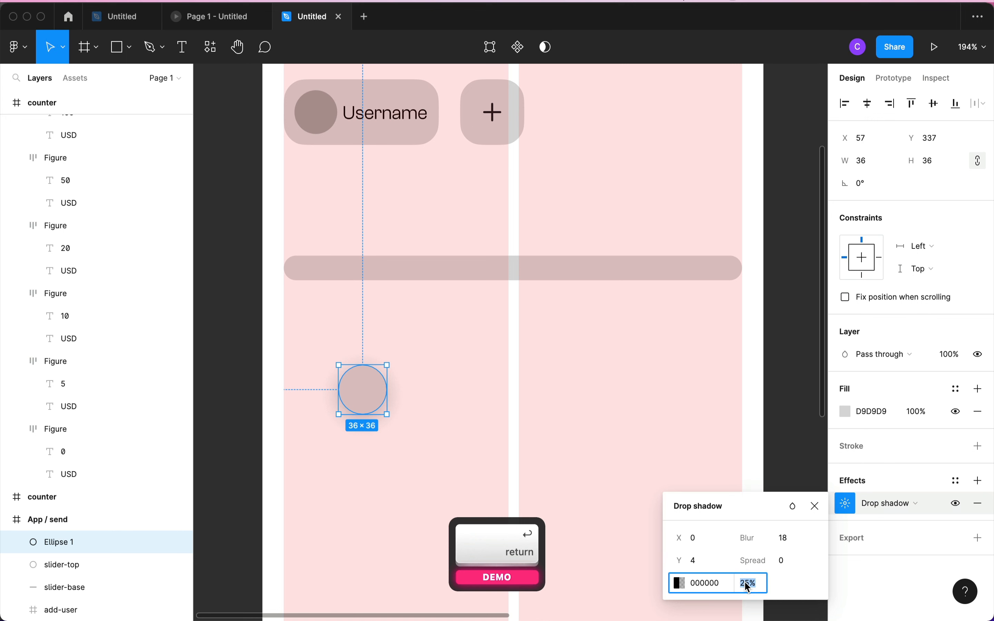
pyautogui.write('20')
pyautogui.press('Return')
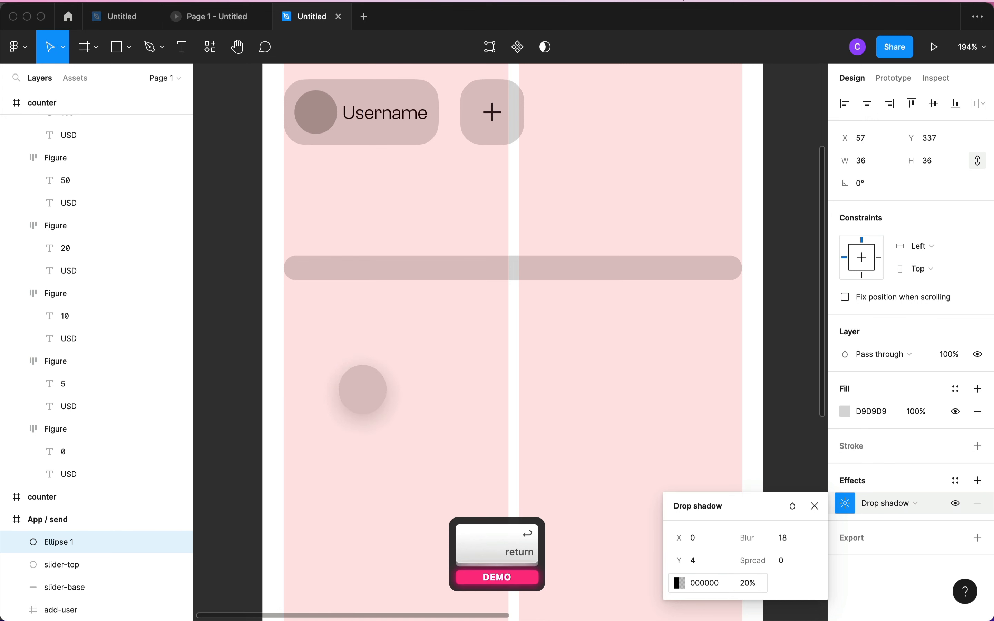
# - Fill the circle with white FFFFFF and move it to just below the start of the slider bar
pyautogui.click(850, 419)
pyautogui.click(873, 412)
pyautogui.write('ff')
pyautogui.press('Return')
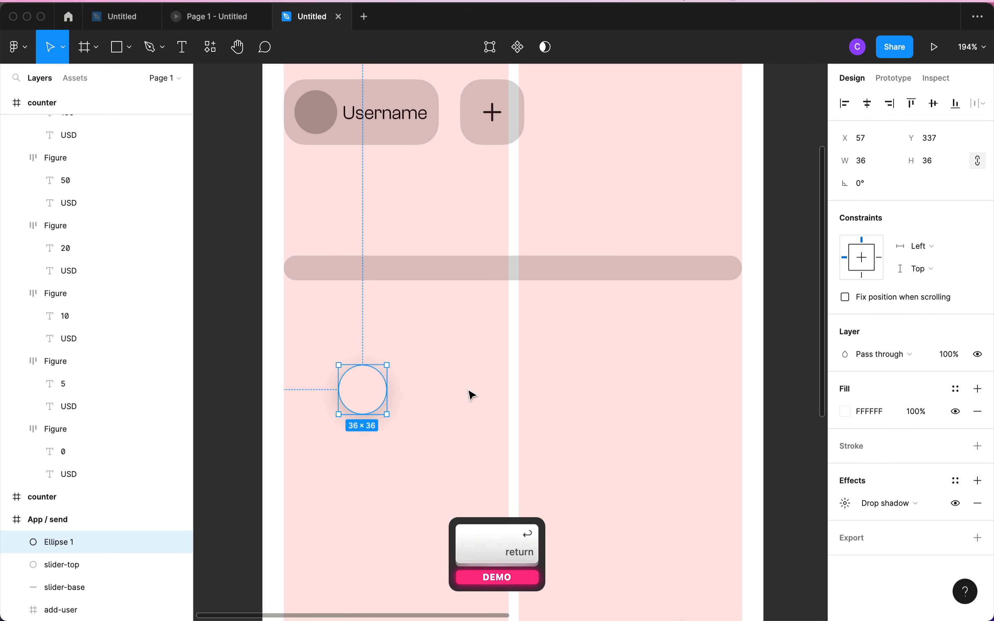
pyautogui.click(463, 434)
pyautogui.scroll(2, 381, 379)
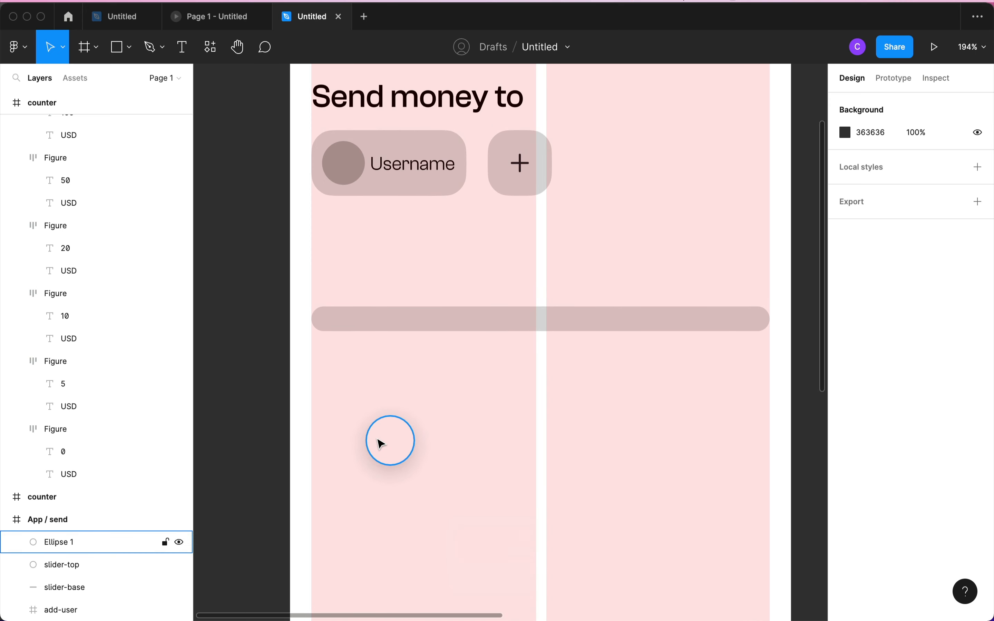
pyautogui.moveTo(376, 440); pyautogui.dragTo(328, 386)
# - Try purple and blue fill colours on "slider-top", ending on 6093DE
pyautogui.click(327, 324)
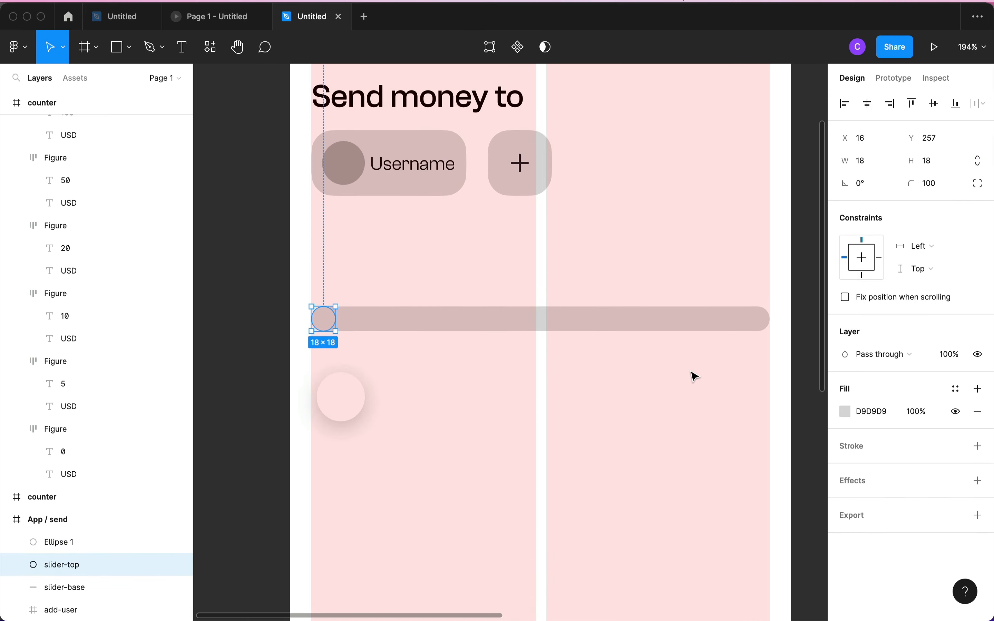
pyautogui.click(846, 411)
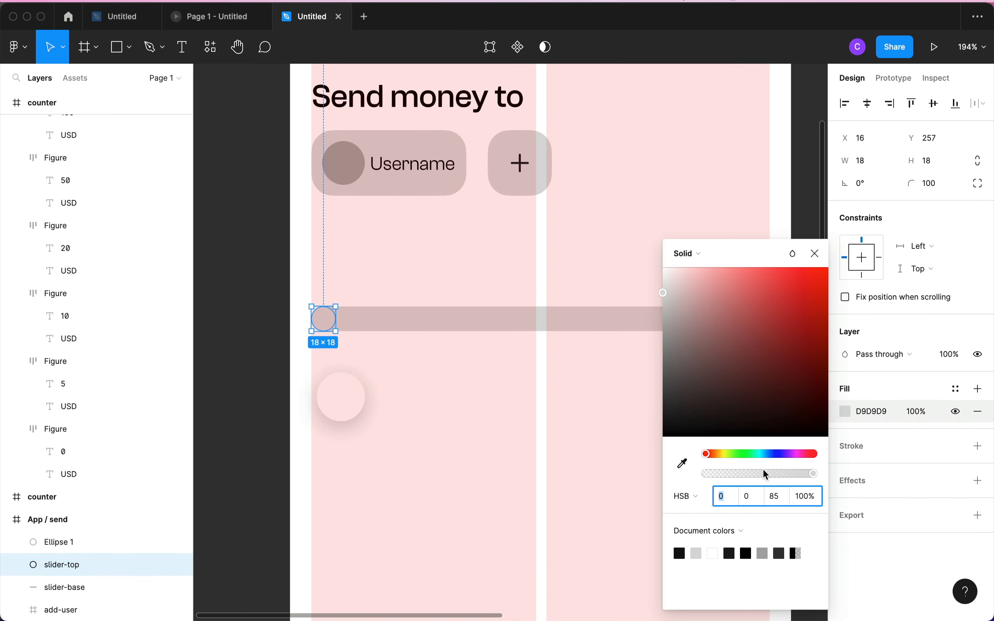
pyautogui.moveTo(715, 457); pyautogui.dragTo(783, 457)
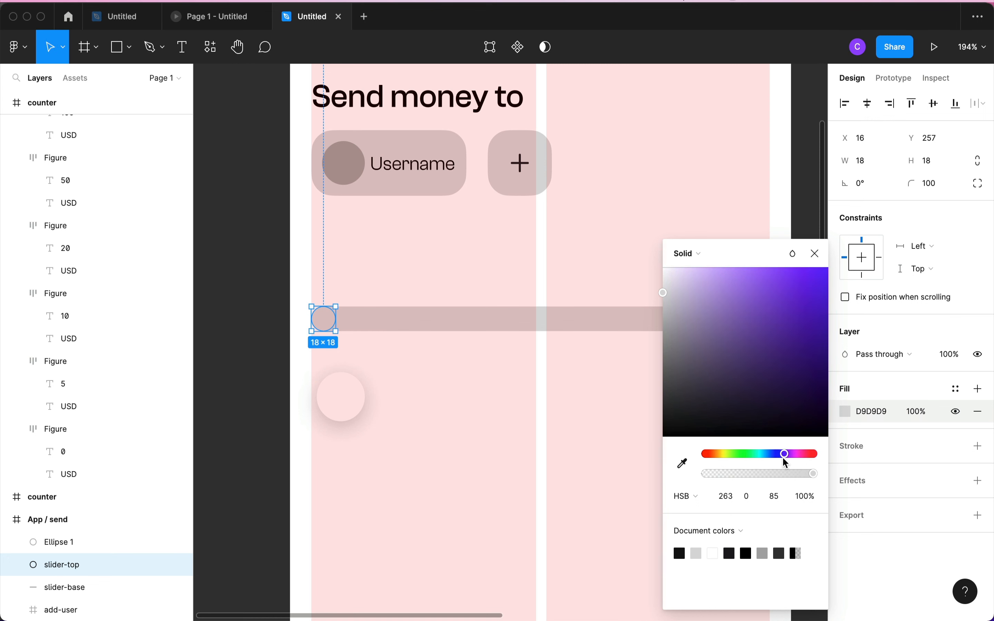
pyautogui.click(761, 292)
pyautogui.moveTo(762, 294); pyautogui.dragTo(763, 269)
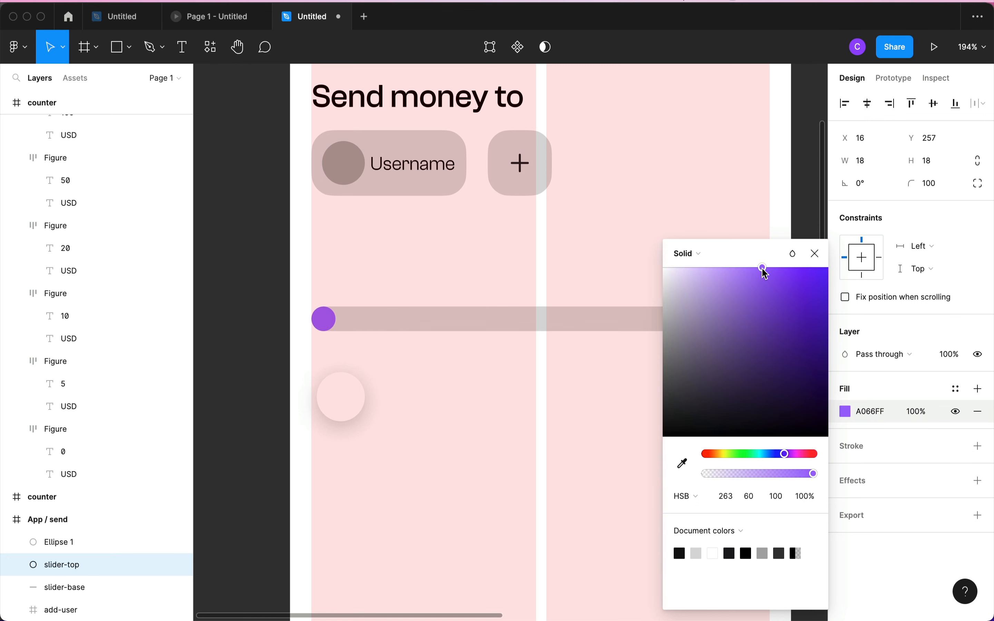
pyautogui.moveTo(791, 454); pyautogui.dragTo(792, 453)
pyautogui.moveTo(763, 308); pyautogui.dragTo(794, 283)
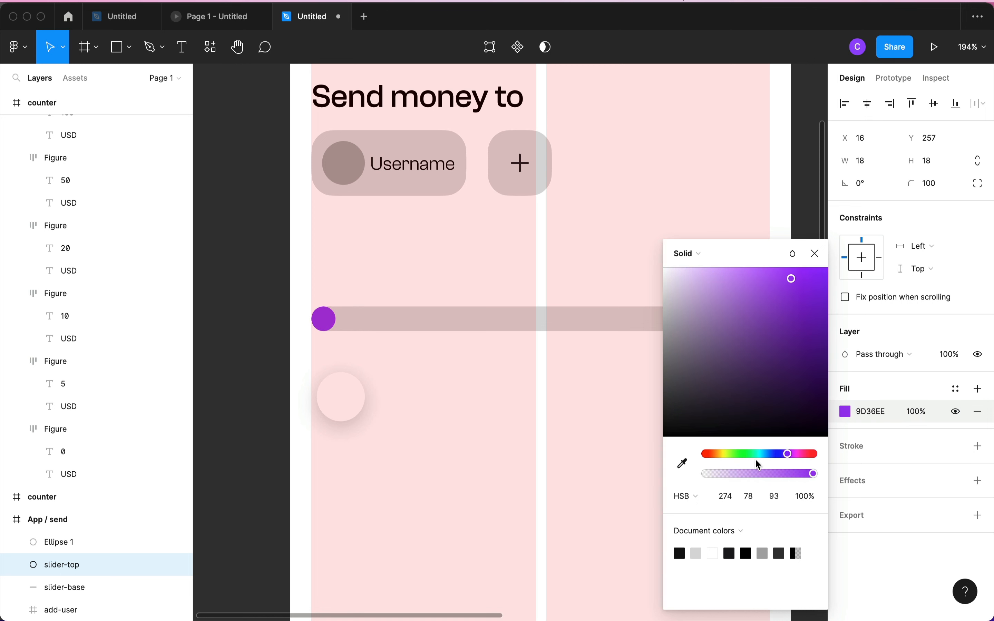
pyautogui.moveTo(789, 453); pyautogui.dragTo(772, 454)
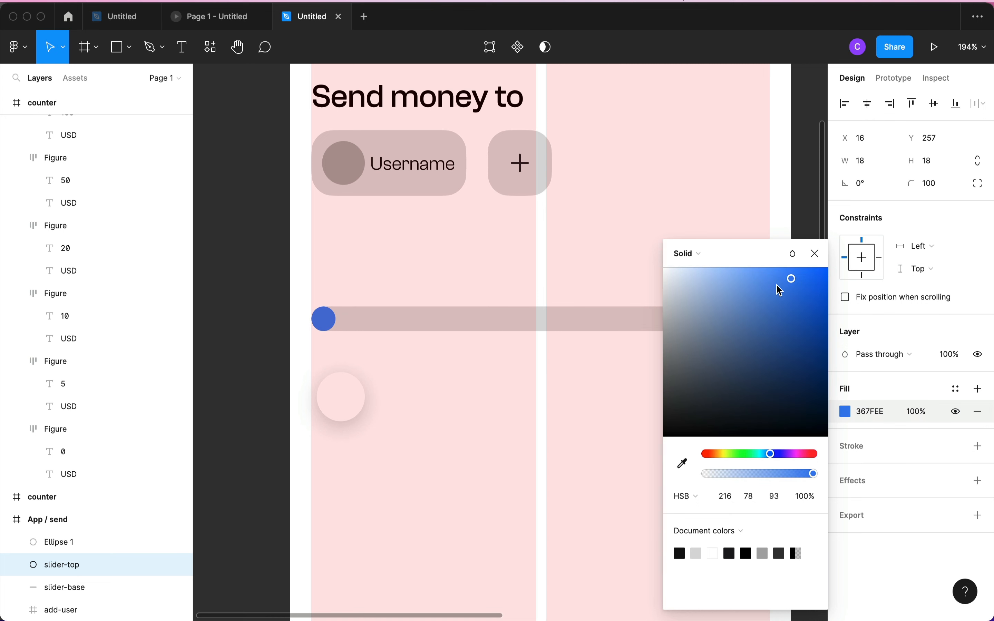
pyautogui.moveTo(782, 291); pyautogui.dragTo(761, 297)
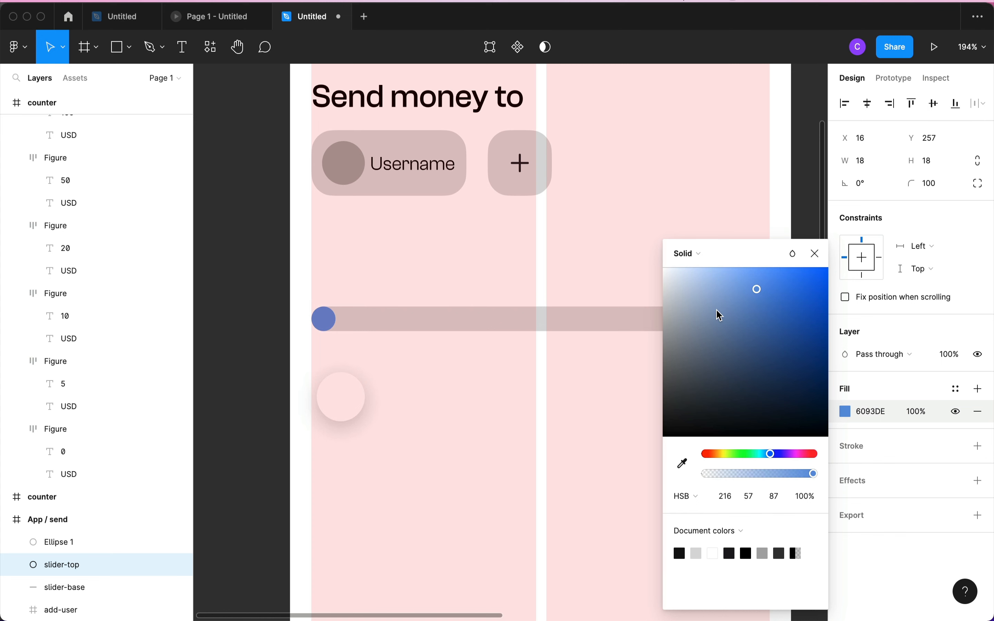
# - Switch to the Brave browser, open the palette generator on coolors.co and dismiss its welcome pop-ups
pyautogui.moveTo(340, 596)
pyautogui.click(306, 578)
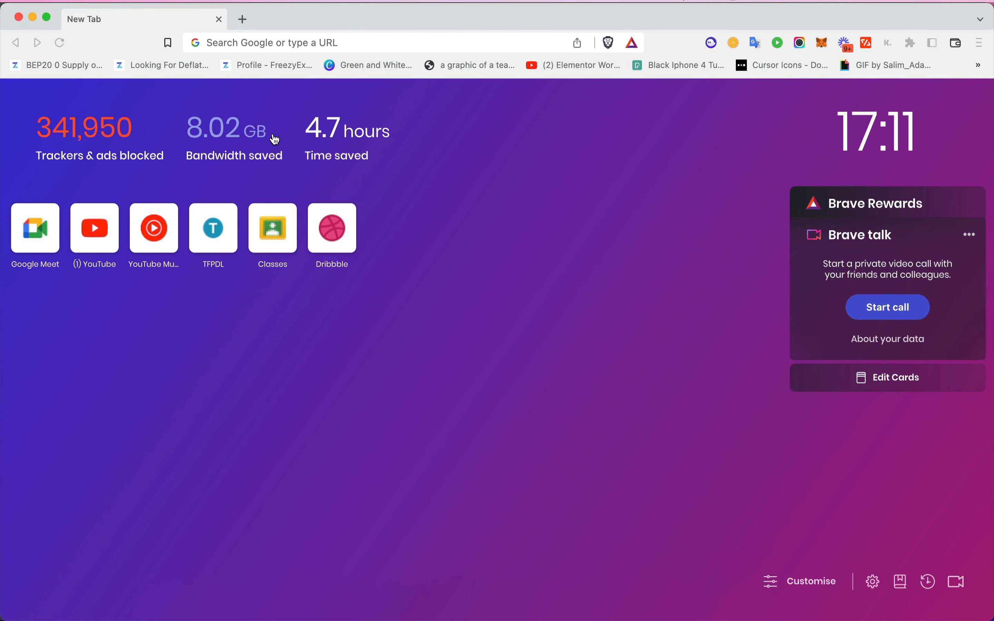
pyautogui.click(259, 43)
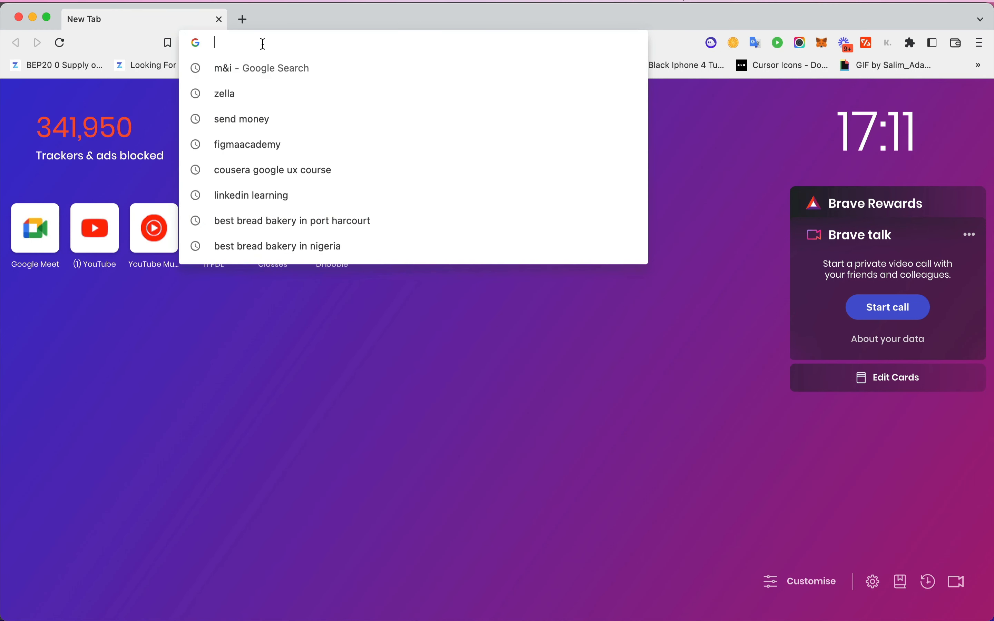
pyautogui.write('coo')
pyautogui.press('Return')
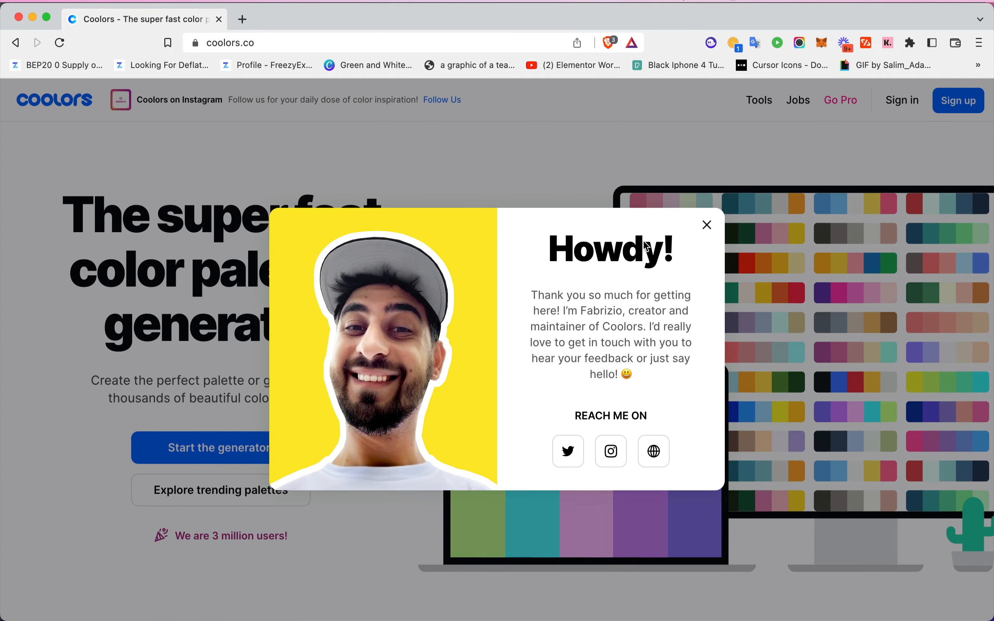
pyautogui.click(708, 225)
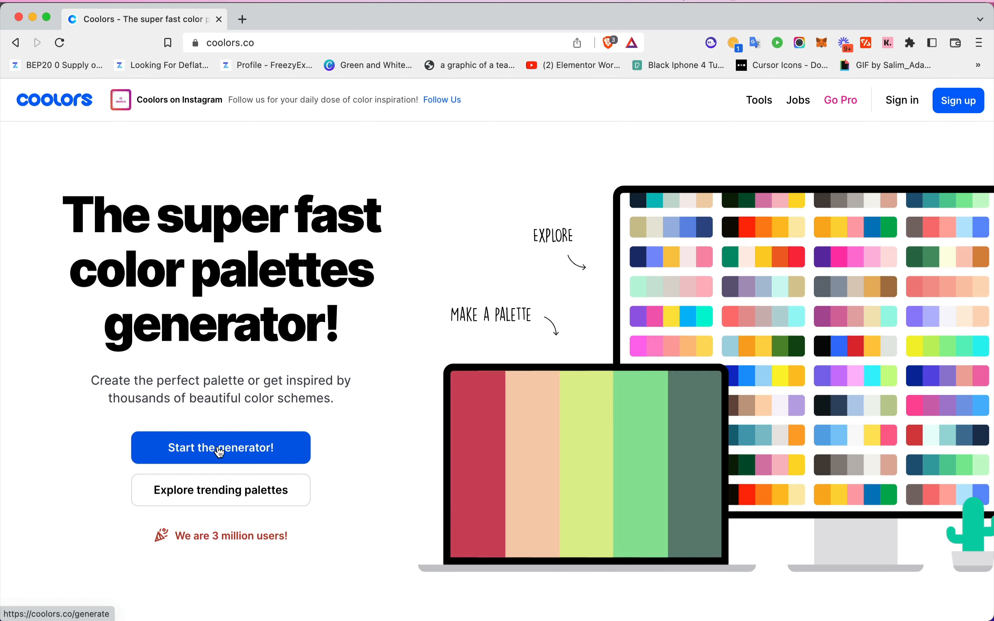
pyautogui.click(221, 452)
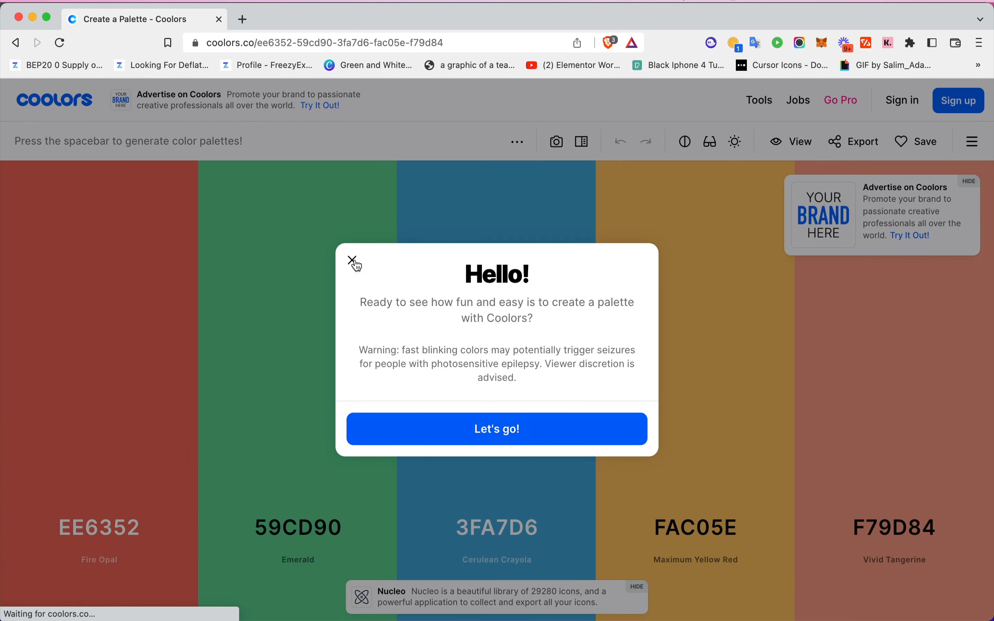
pyautogui.click(351, 260)
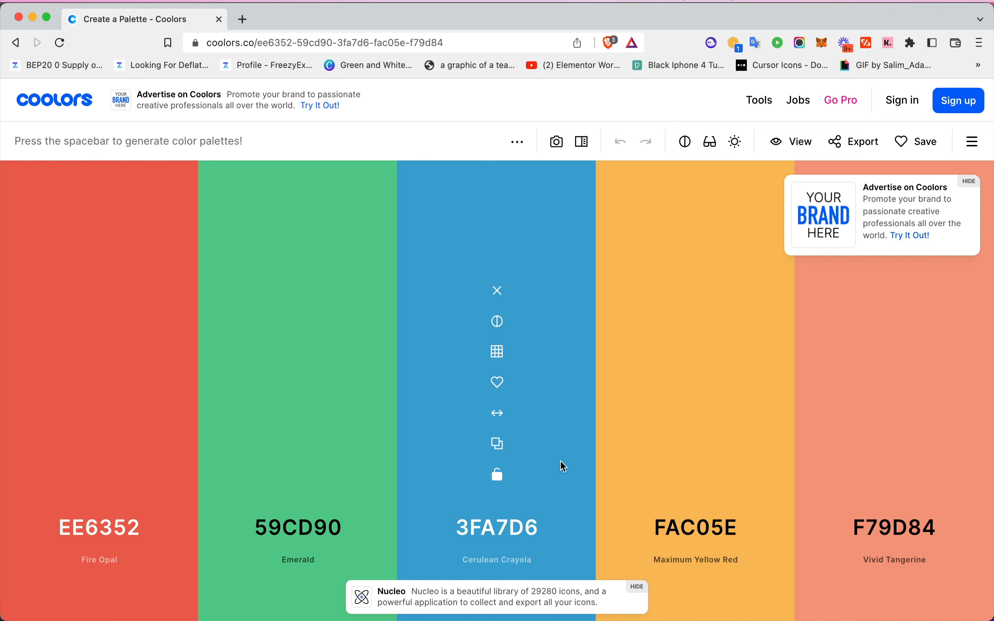
# - Generate random colour palettes repeatedly until one offers a bright blue suitable for the slider
pyautogui.press('space')
pyautogui.press('space')
pyautogui.press('space')
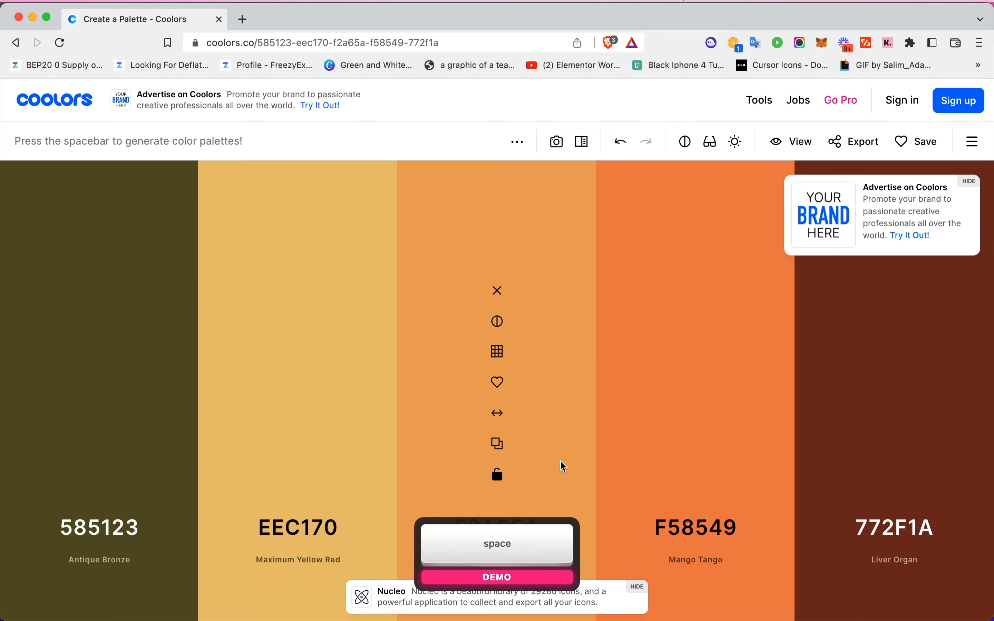
pyautogui.press('space')
pyautogui.press('space')
pyautogui.press('space')
pyautogui.press('space')
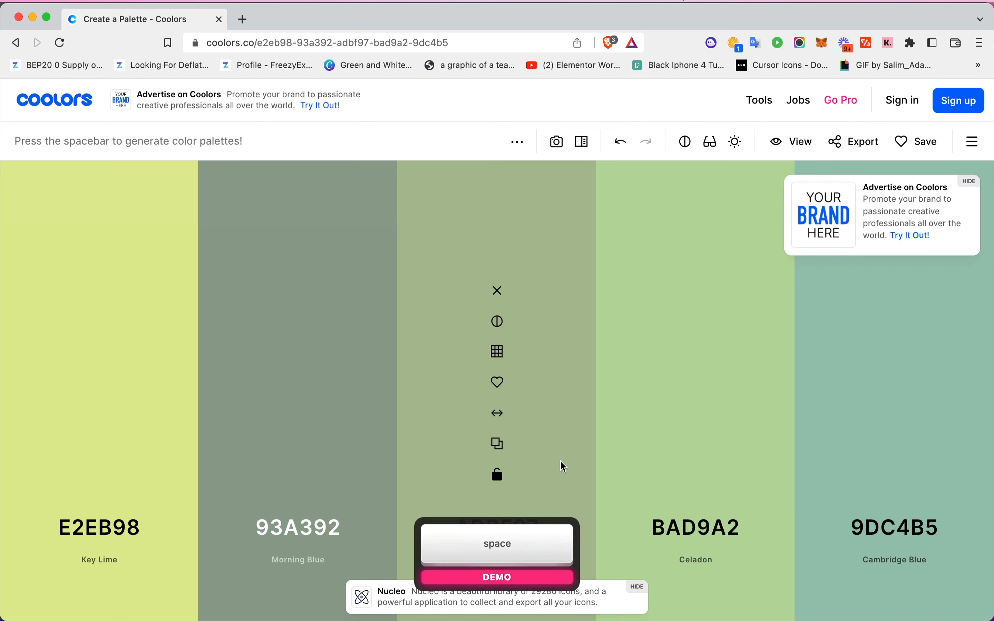
pyautogui.press('space')
pyautogui.press('space')
pyautogui.press('space')
pyautogui.press('space')
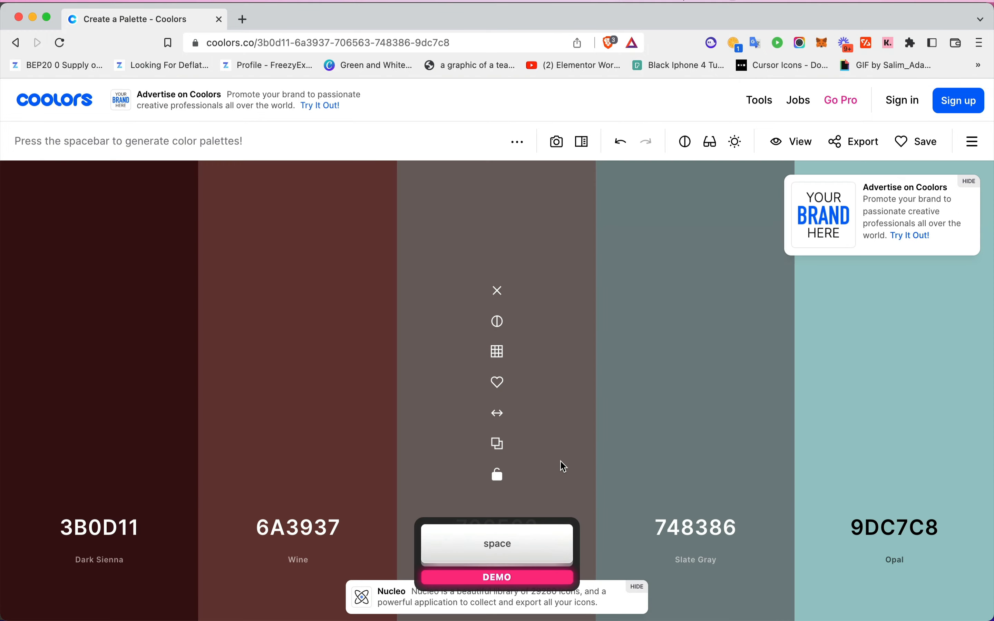
pyautogui.press('space')
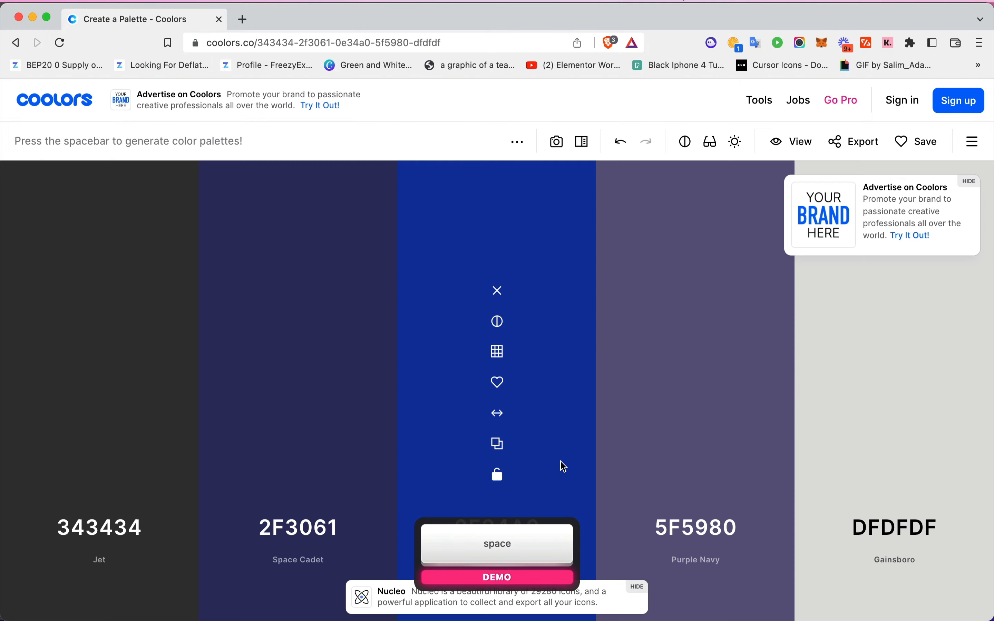
pyautogui.press('space')
pyautogui.press('space')
pyautogui.press('space')
pyautogui.press('space')
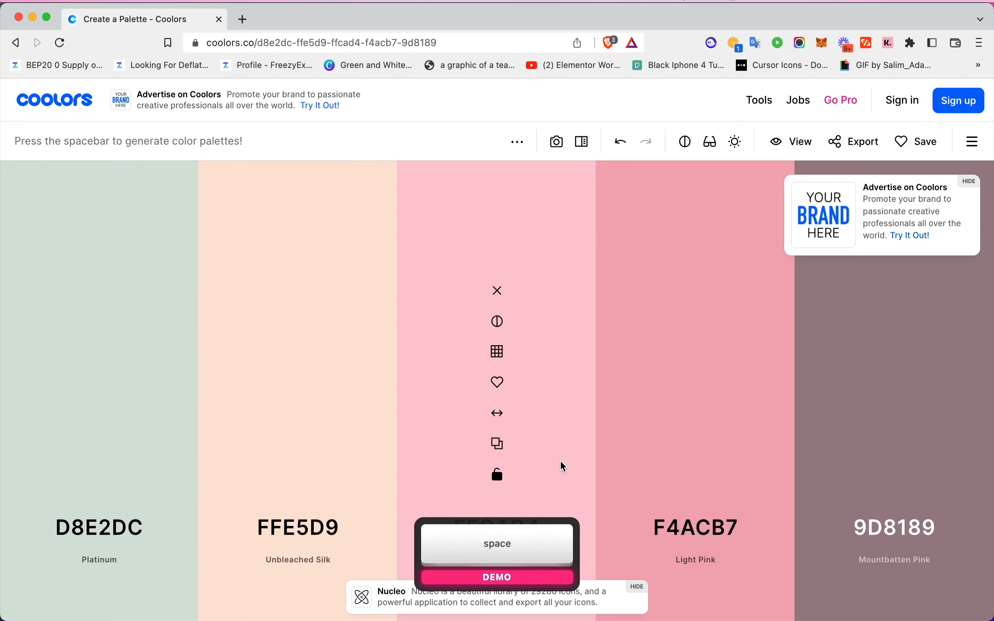
pyautogui.press('space')
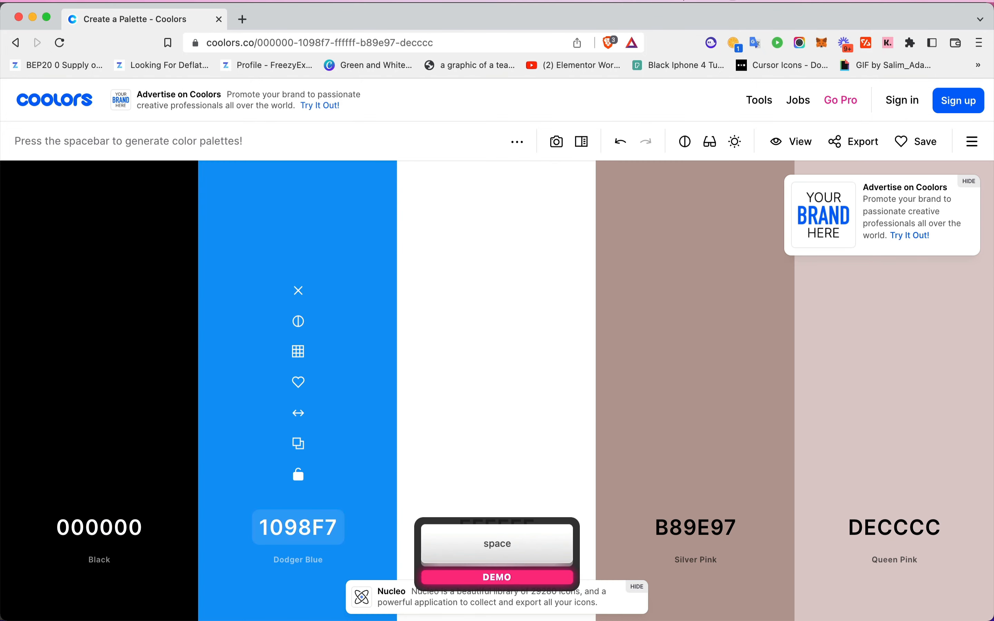
# - Copy the blue hex code 1098F7 from the palette, switch back to Figma and apply it as the fill of "slider-top"
pyautogui.click(299, 527)
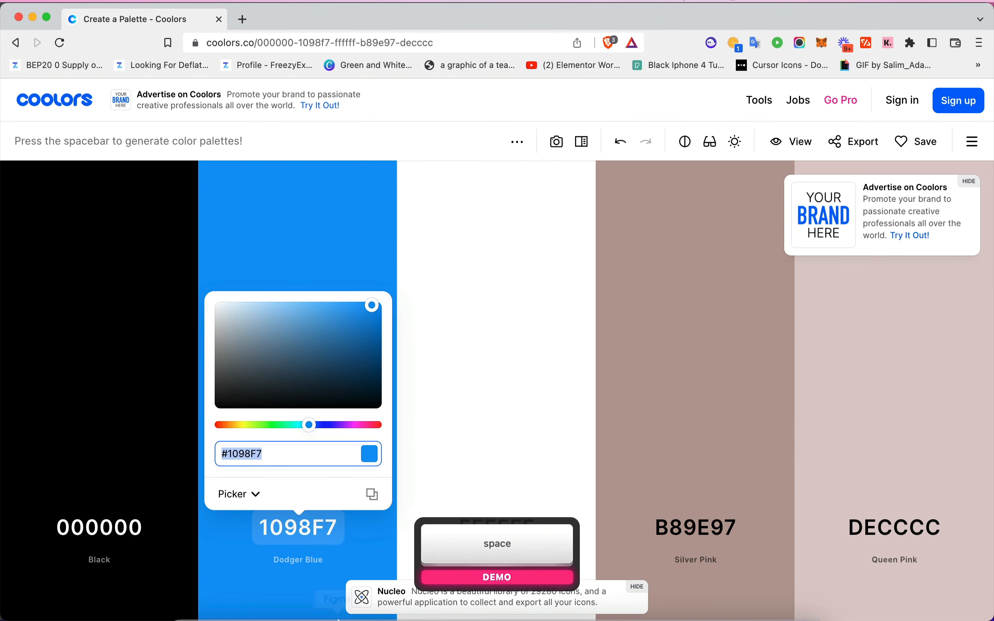
pyautogui.click(373, 495)
pyautogui.click(330, 592)
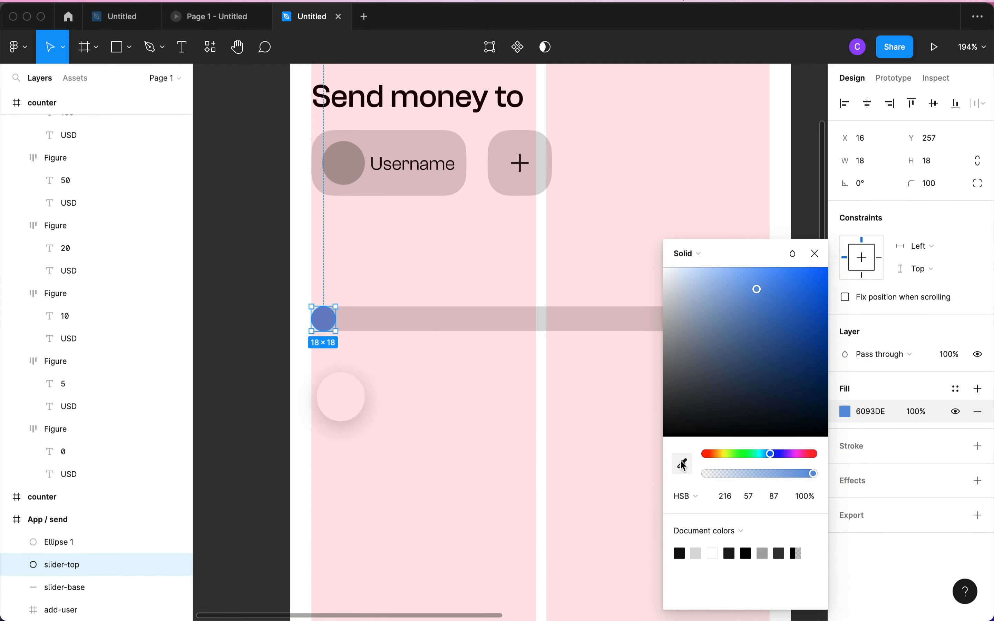
pyautogui.click(691, 497)
pyautogui.click(699, 428)
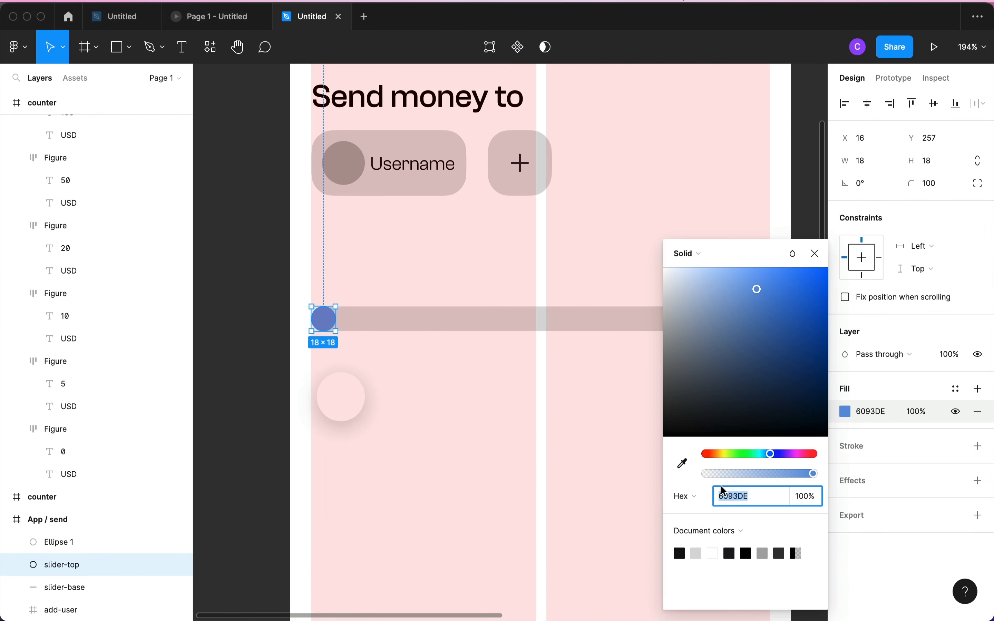
pyautogui.press('super+v')
pyautogui.press('Return')
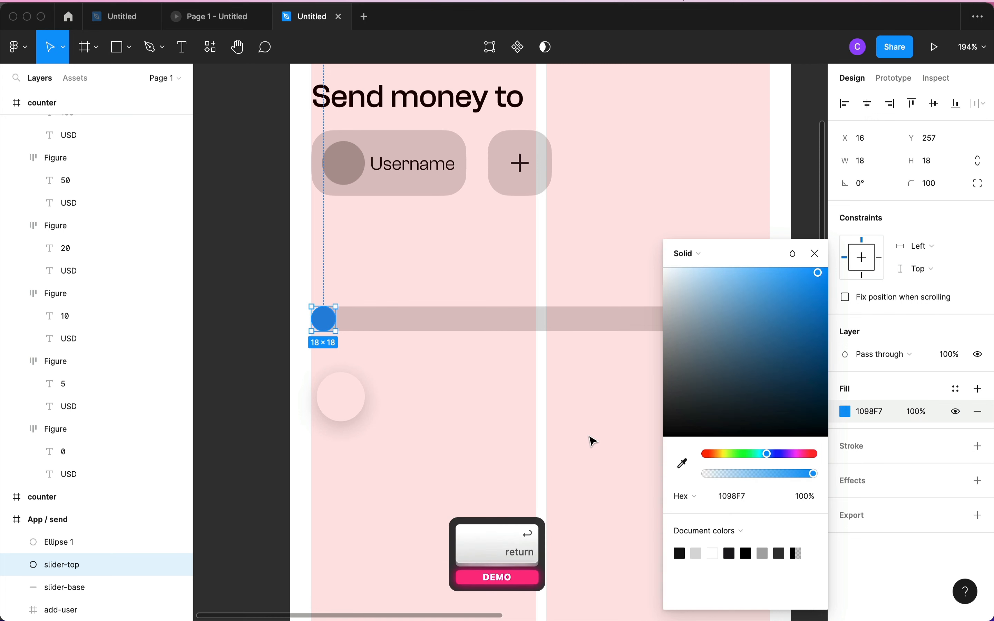
pyautogui.click(415, 362)
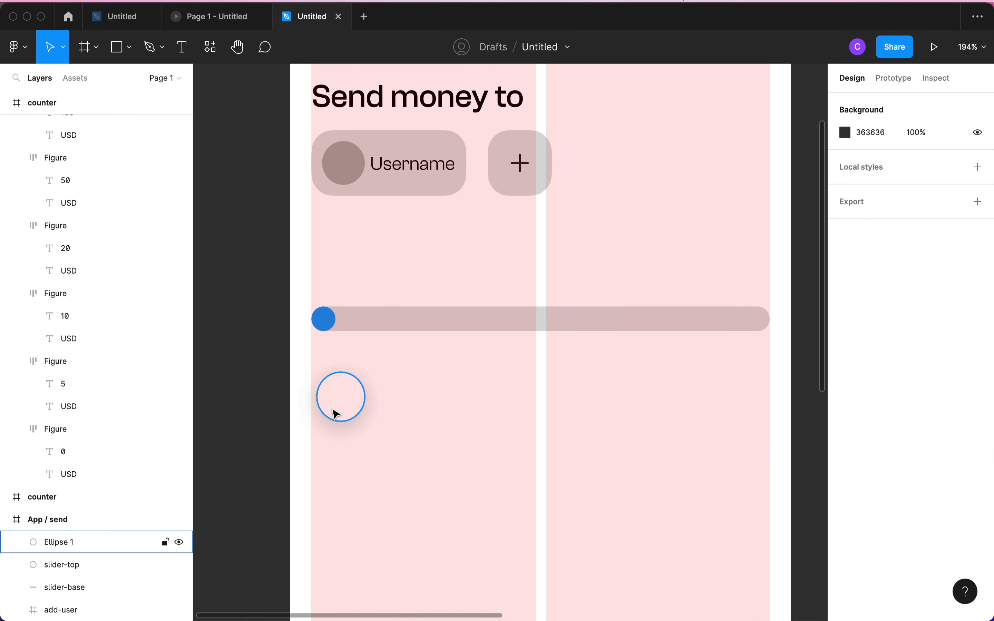
# - Move the white circle over the start of the slider bar, vertically centred on it at X 16, Y 248
pyautogui.click(344, 403)
pyautogui.moveTo(344, 404); pyautogui.dragTo(341, 351)
pyautogui.moveTo(338, 331); pyautogui.dragTo(338, 328)
# - Rename the white circle's layer as "scroll-handle"
pyautogui.doubleClick(62, 543)
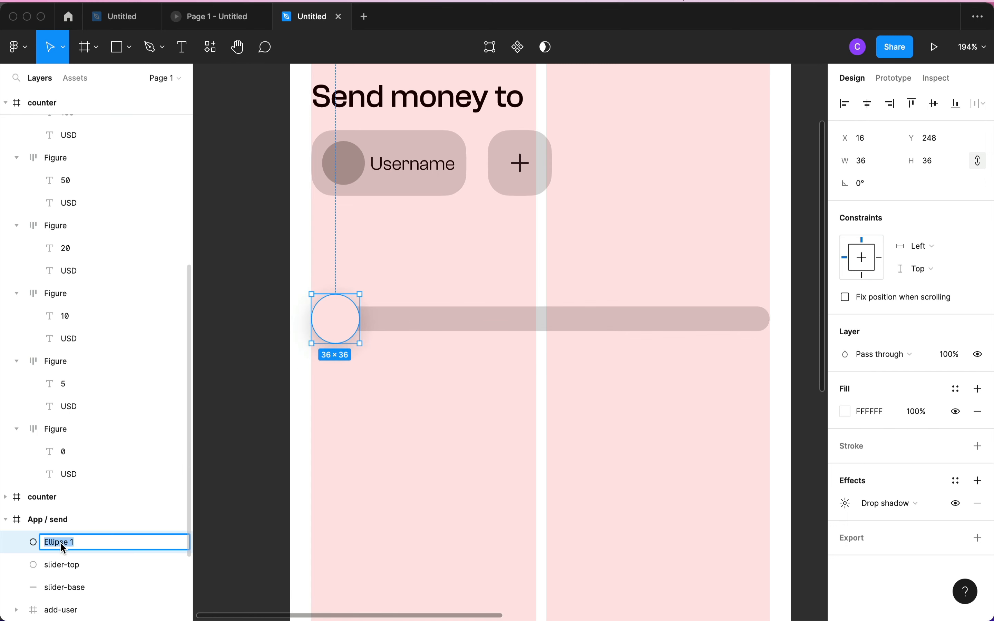
pyautogui.write('scr')
pyautogui.write('ol')
pyautogui.press('BackSpace')
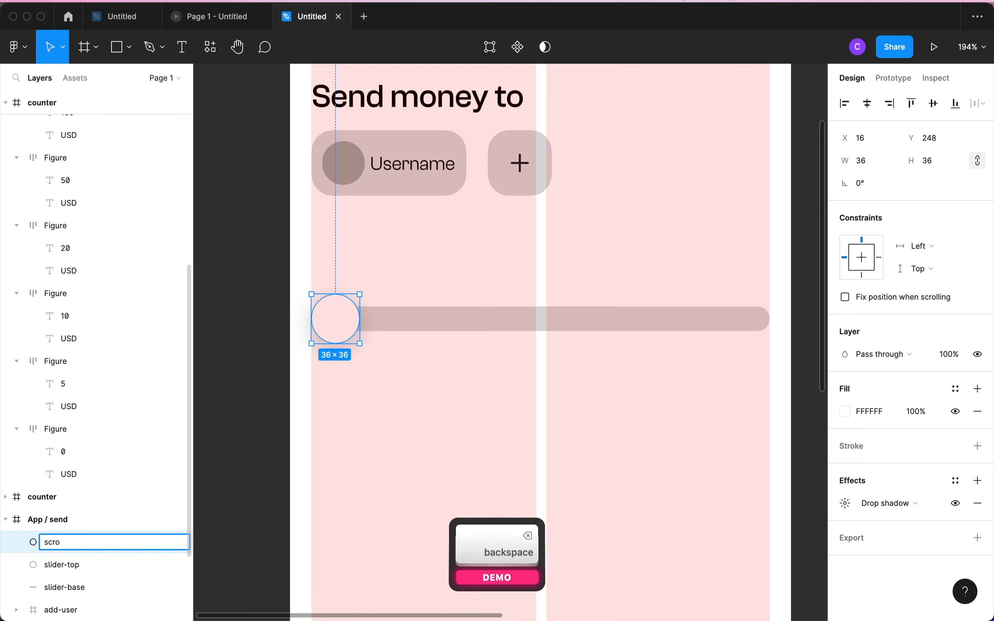
pyautogui.write('ll-hand')
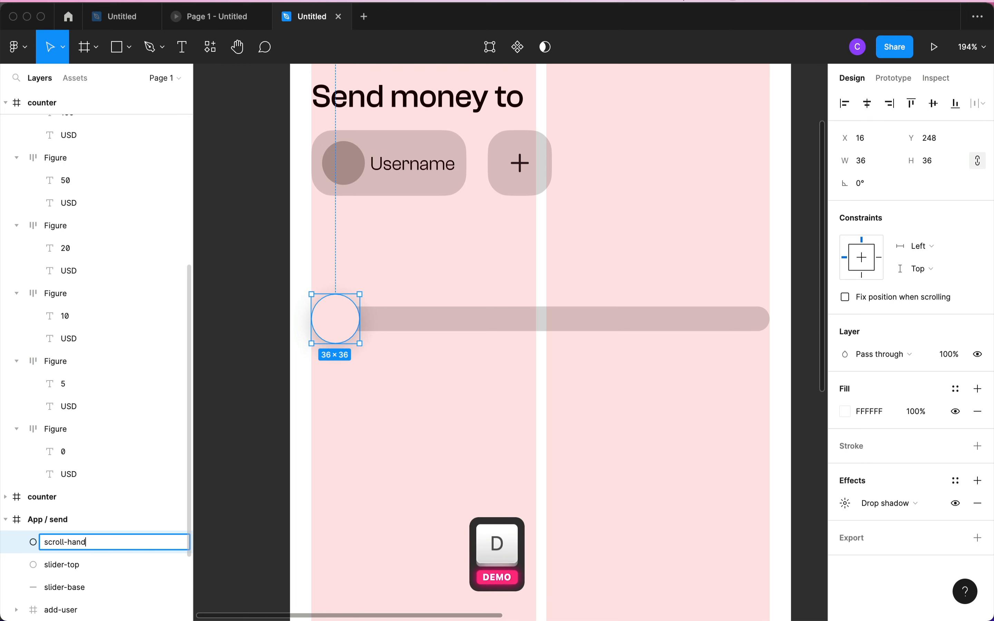
pyautogui.write('le')
pyautogui.press('BackSpace')
pyautogui.write('le')
pyautogui.press('Return')
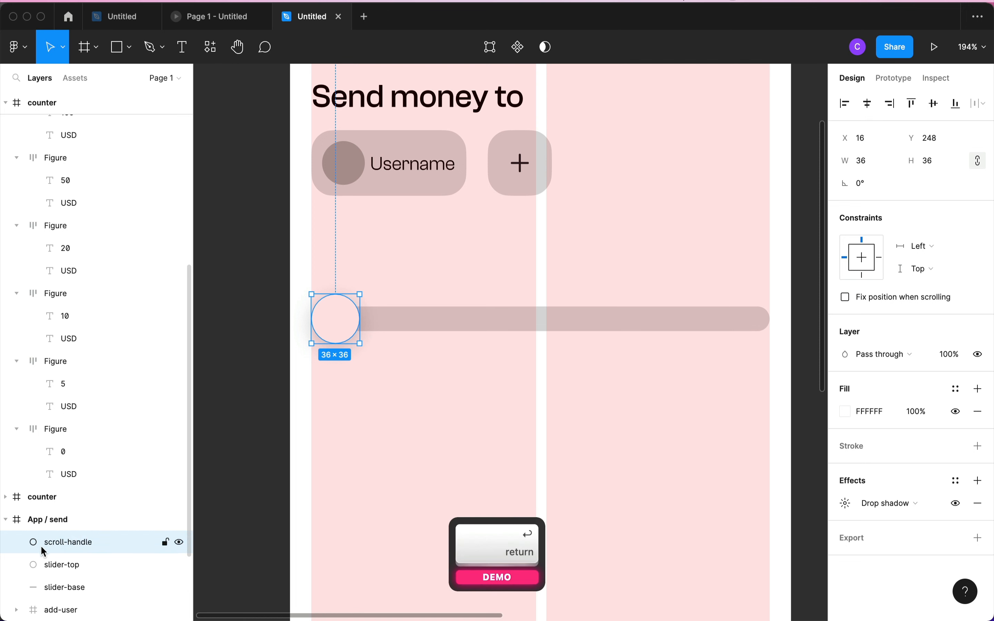
# - Group the scroll-handle, slider-top and slider-base layers together
pyautogui.scroll(-3, 55, 551)
pyautogui.click(60, 473)
pyautogui.click(71, 497)
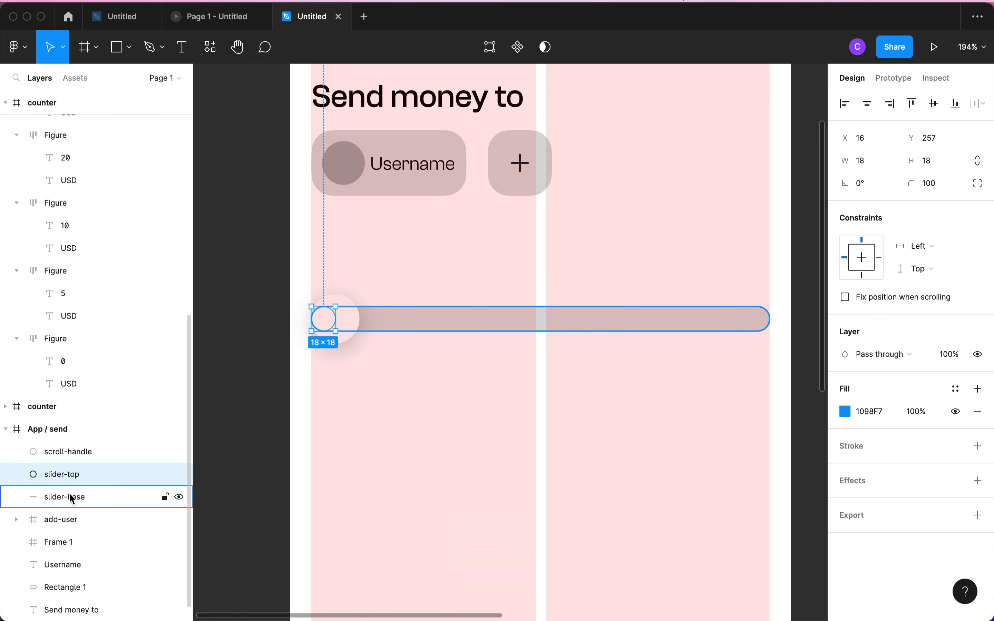
pyautogui.click(68, 451)
pyautogui.moveTo(269, 273); pyautogui.dragTo(770, 372)
pyautogui.press('super+g')
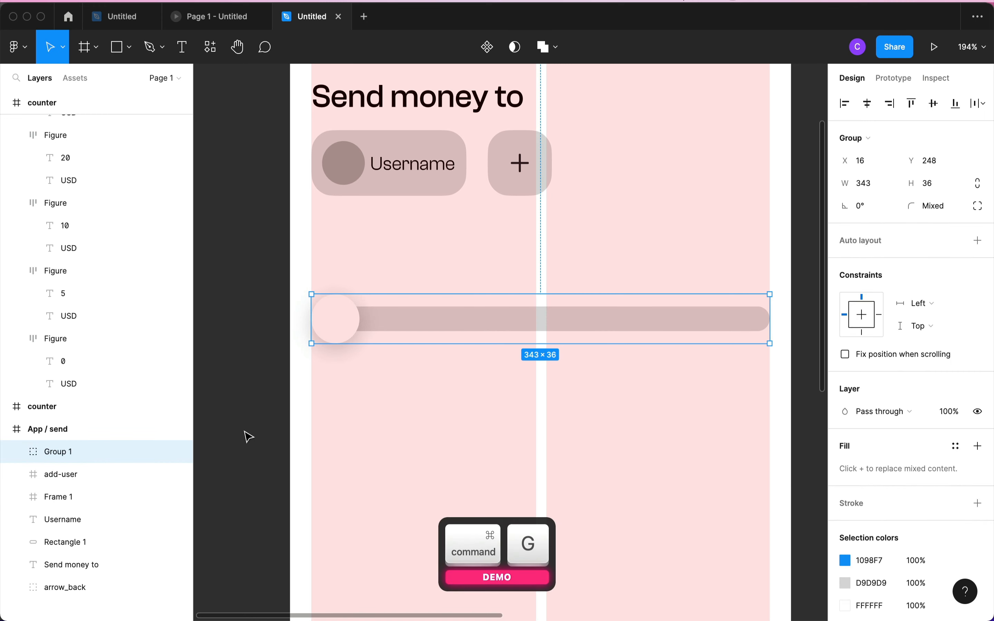
# - Rename the new slider group as "slider-bar"
pyautogui.doubleClick(62, 451)
pyautogui.write('slider-bar')
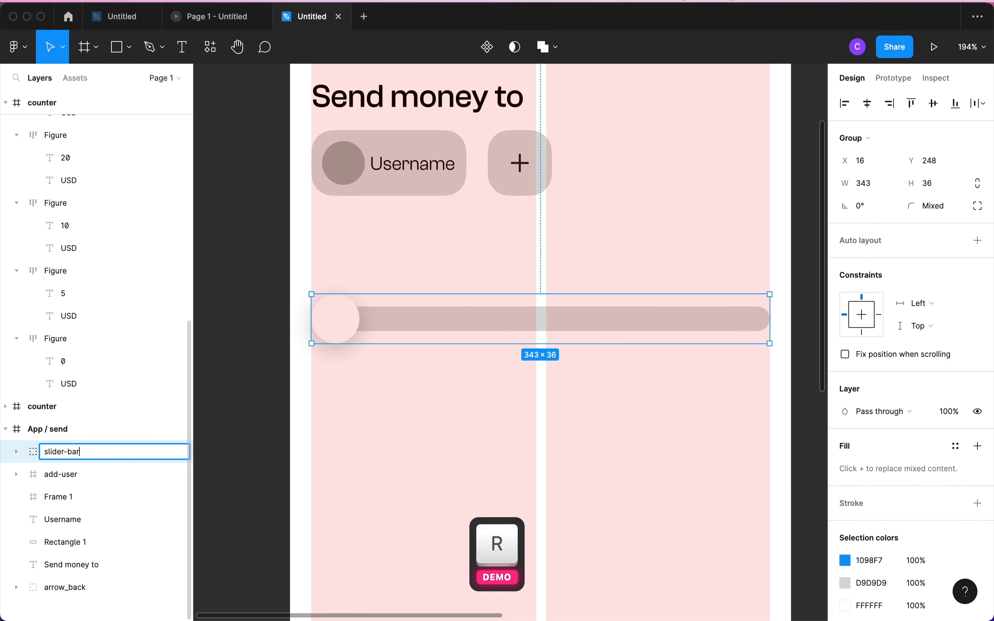
pyautogui.press('Return')
pyautogui.click(320, 395)
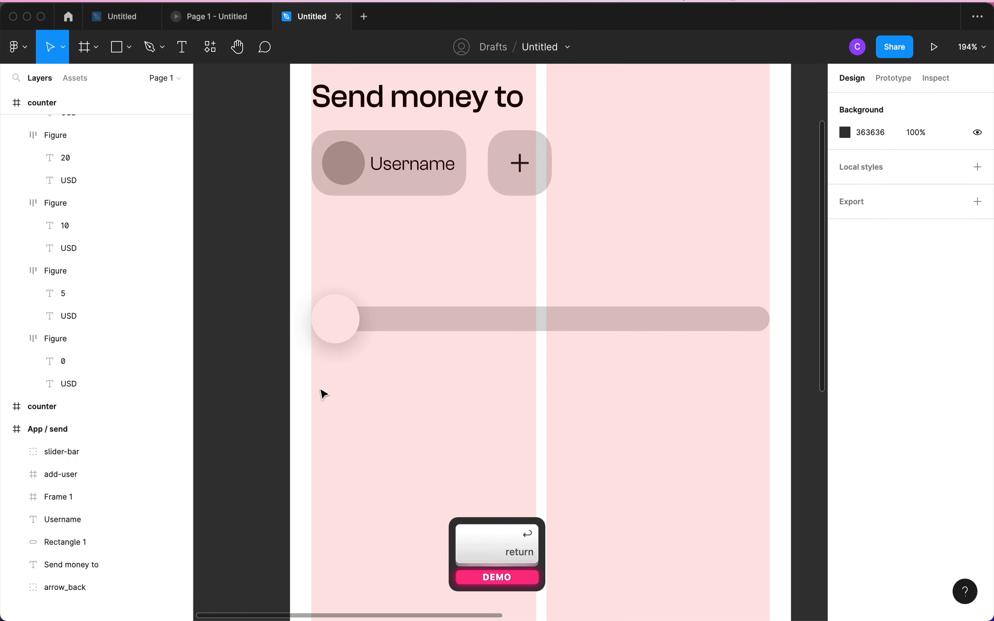
# - Examine the slider-bar group on the canvas and each of its layers: slider-top, slider-base and scroll-handle
pyautogui.scroll(-3, 329, 382)
pyautogui.click(332, 345)
pyautogui.scroll(5, 333, 345)
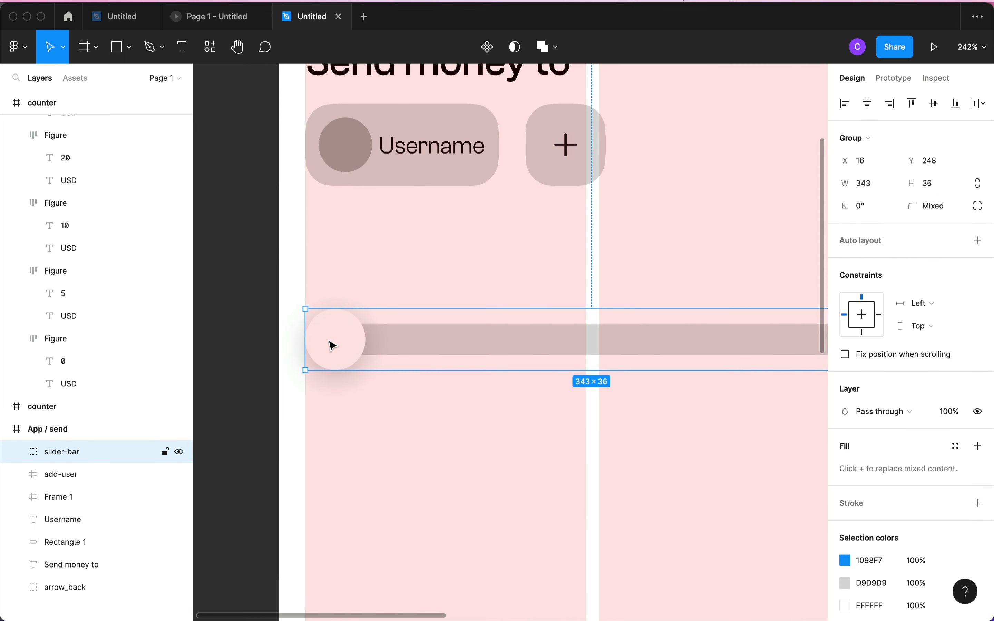
pyautogui.scroll(-3, 332, 345)
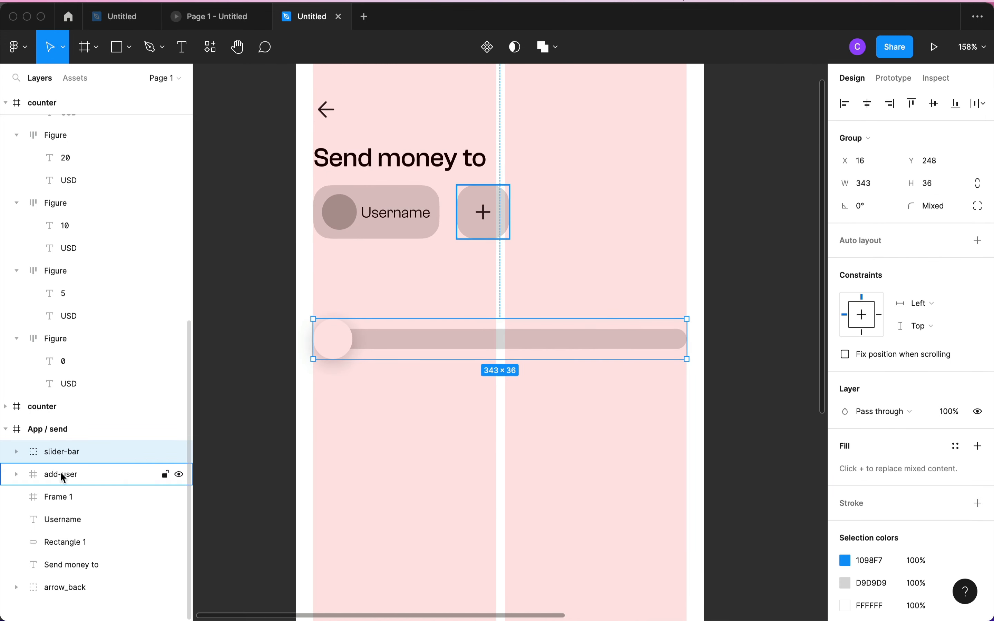
pyautogui.click(15, 452)
pyautogui.click(62, 498)
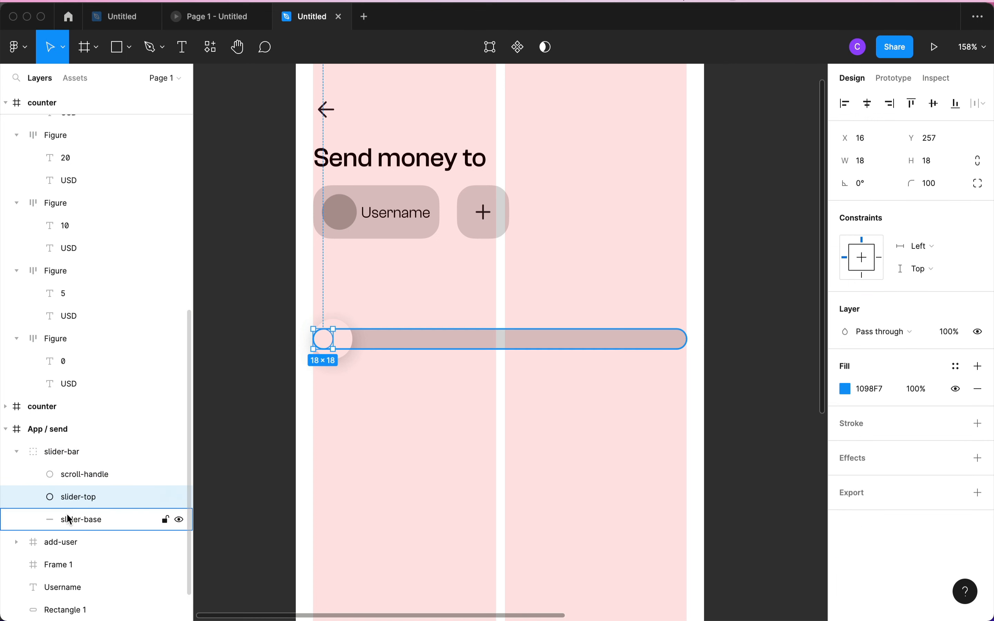
pyautogui.click(66, 517)
pyautogui.click(74, 481)
pyautogui.click(324, 464)
pyautogui.scroll(-5, 329, 402)
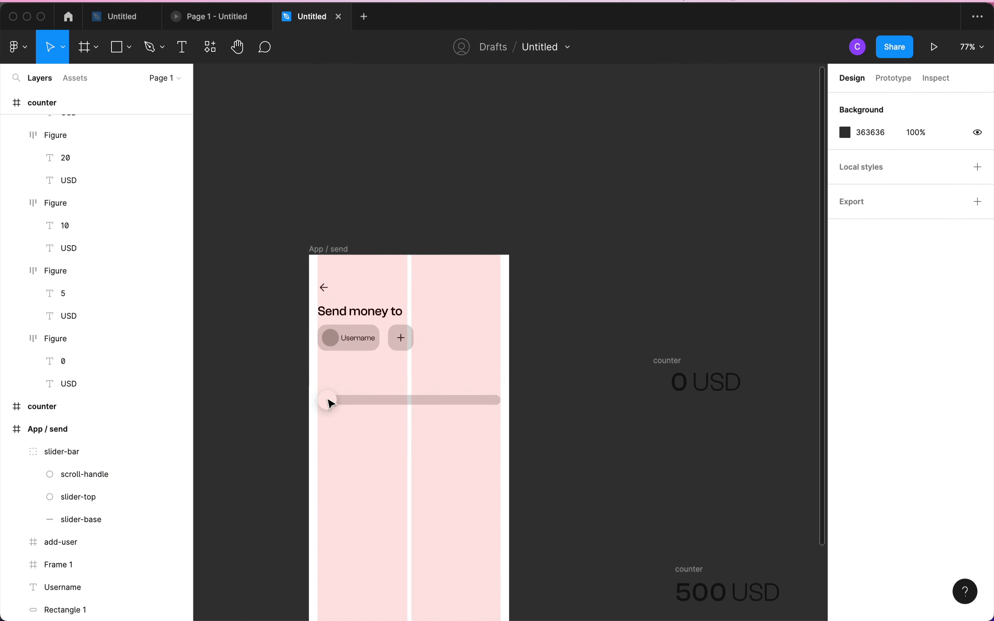
# - Move the slider-bar group out of the App / send frame to just beneath the 0 USD counter
pyautogui.click(336, 405)
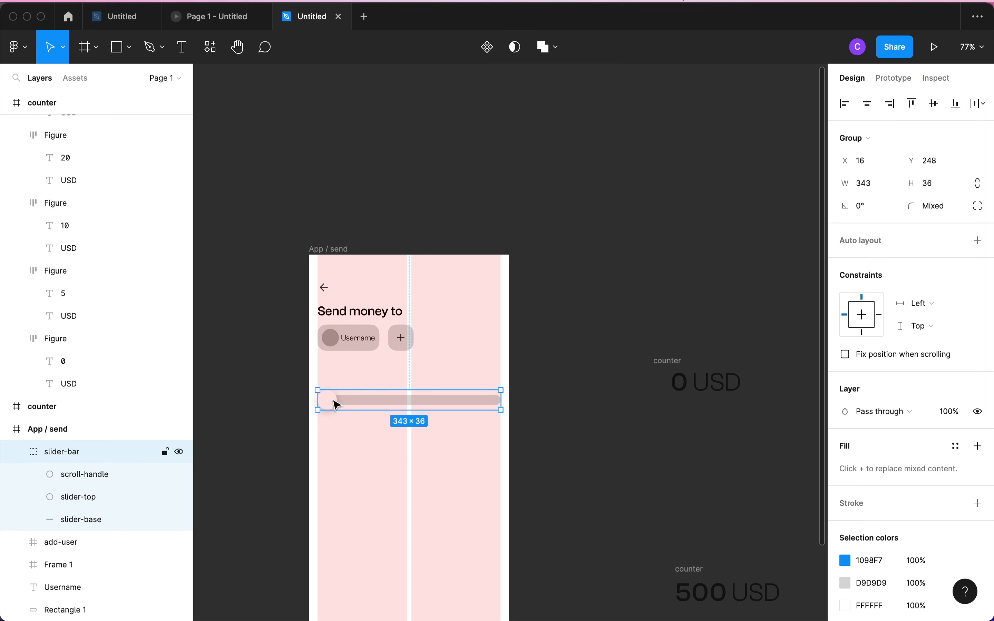
pyautogui.moveTo(336, 404); pyautogui.dragTo(588, 450)
pyautogui.scroll(5, 721, 380)
# - Nudge the slider-bar group up 8 px towards the 0 USD counter, to Y -144
pyautogui.press('alt')
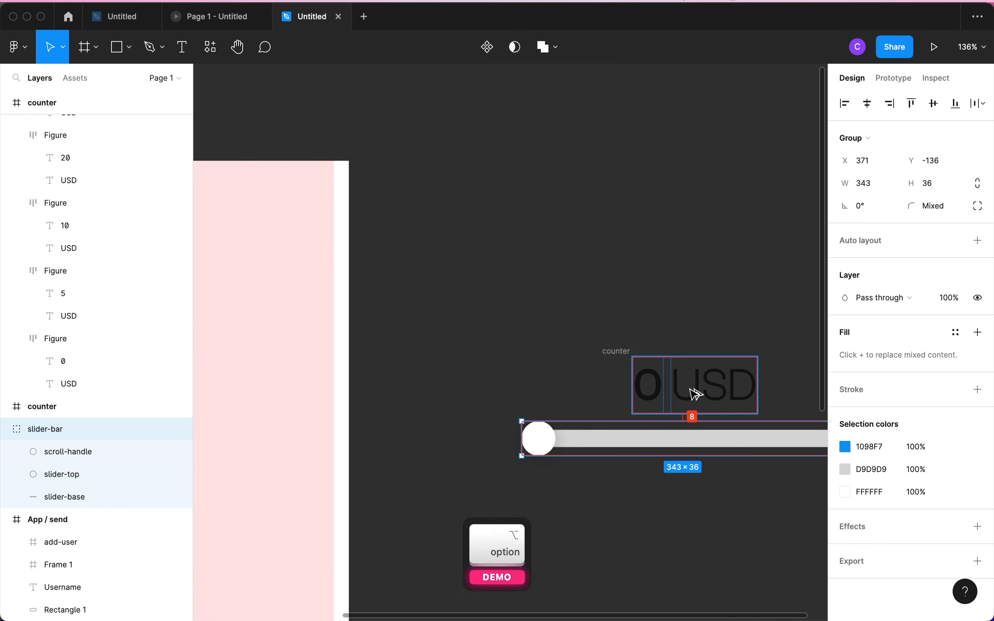
pyautogui.hotkey('alt', 'Up')
pyautogui.hotkey('alt', 'Up')
pyautogui.hotkey('alt', 'Up')
pyautogui.hotkey('alt', 'Up')
pyautogui.hotkey('alt', 'Up')
pyautogui.hotkey('alt', 'Up')
pyautogui.hotkey('alt', 'Up')
pyautogui.hotkey('alt', 'Up')
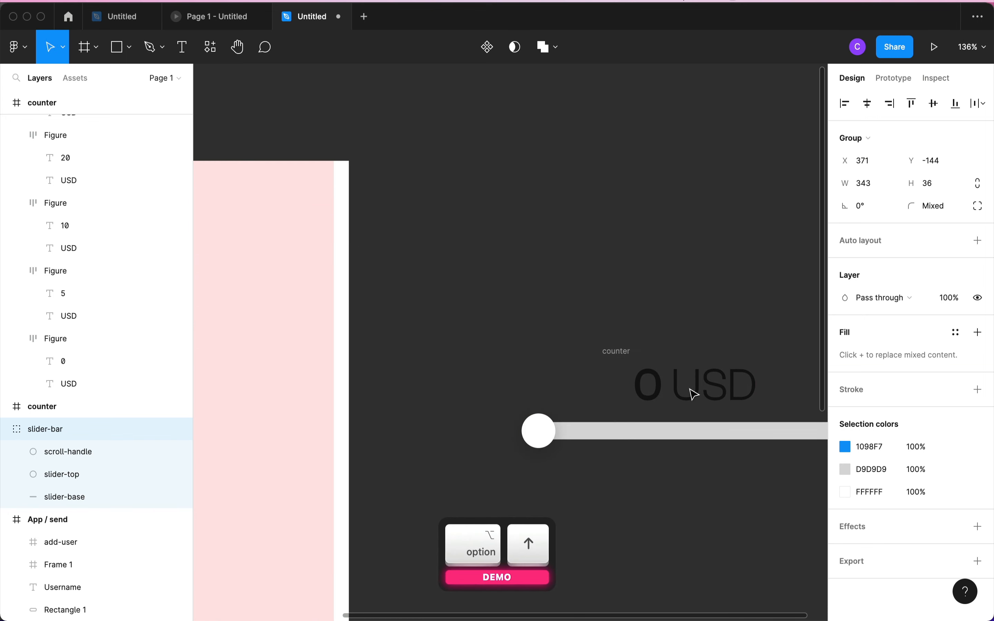
# - Align the horizontal centres of the 0 USD counter and the slider-bar group
pyautogui.keyDown('shift'); pyautogui.click(612, 346); pyautogui.keyUp('shift')
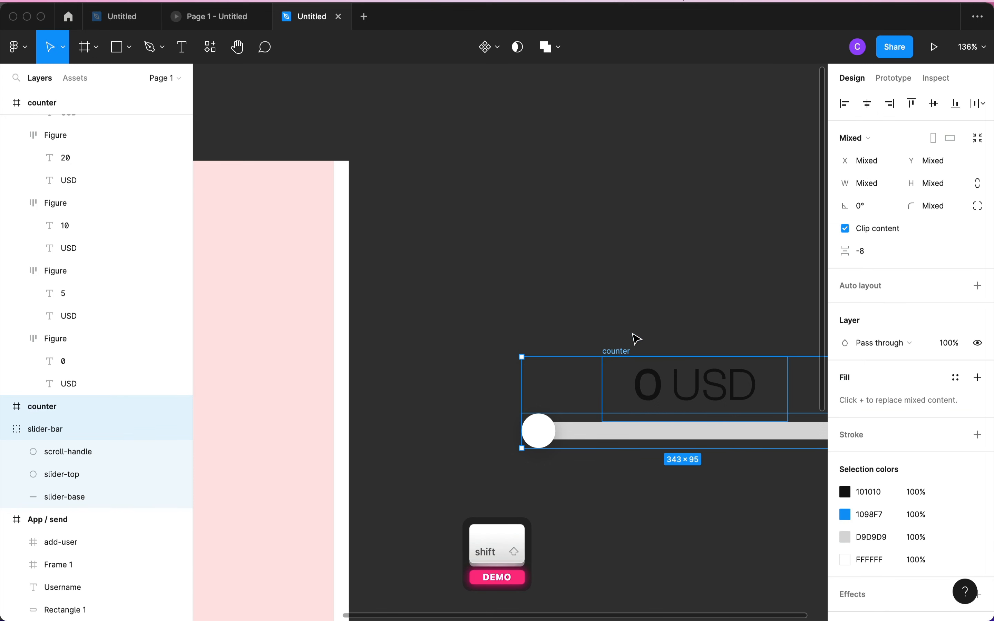
pyautogui.click(870, 106)
pyautogui.scroll(-3, 510, 291)
pyautogui.click(508, 302)
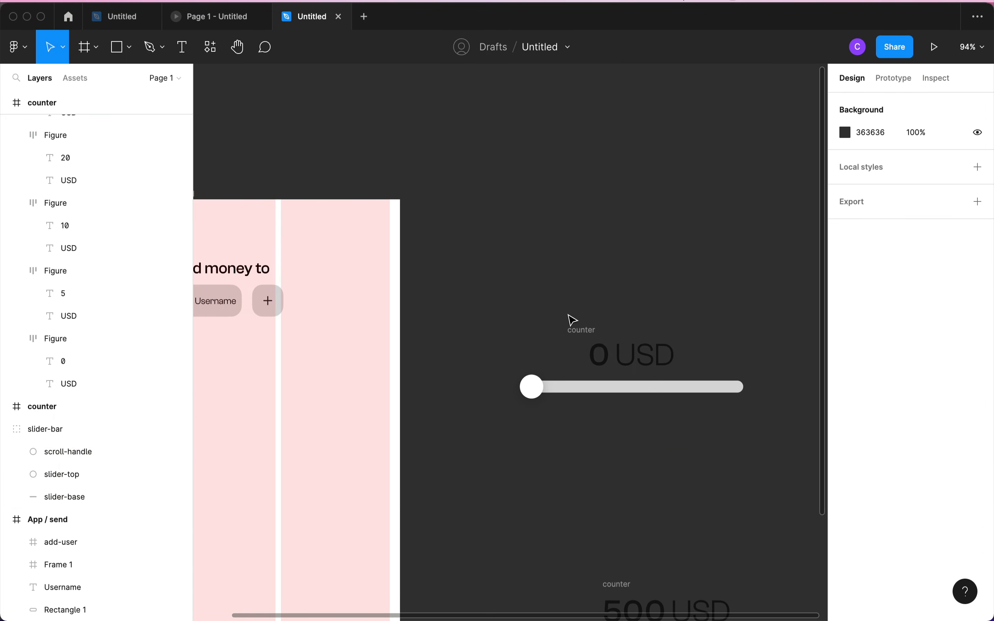
# - Duplicate the slider-bar group straight down to Y 79, above the 500 USD counter
pyautogui.scroll(-5, 567, 384)
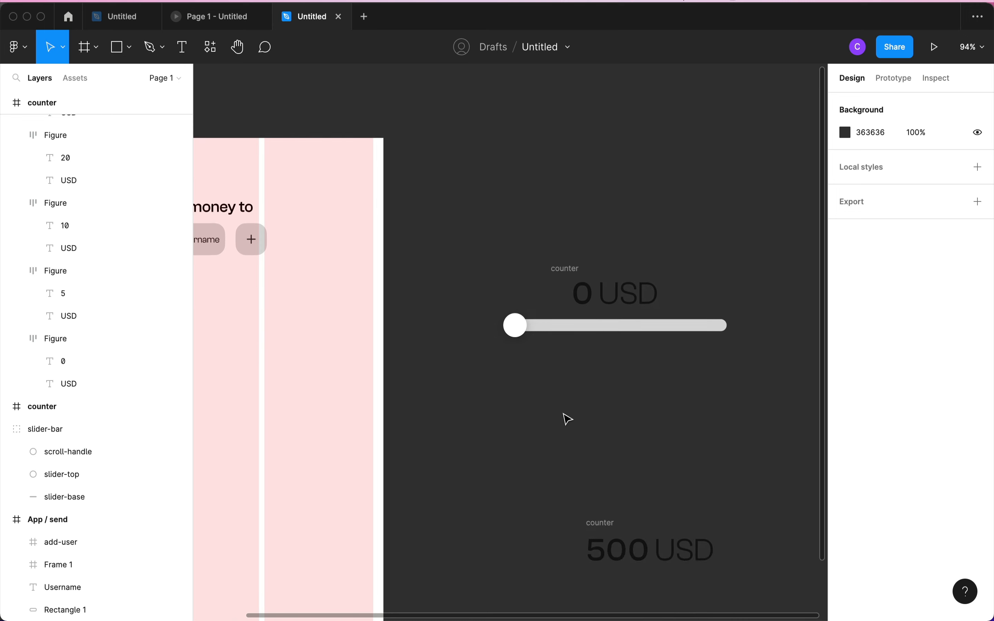
pyautogui.click(513, 297)
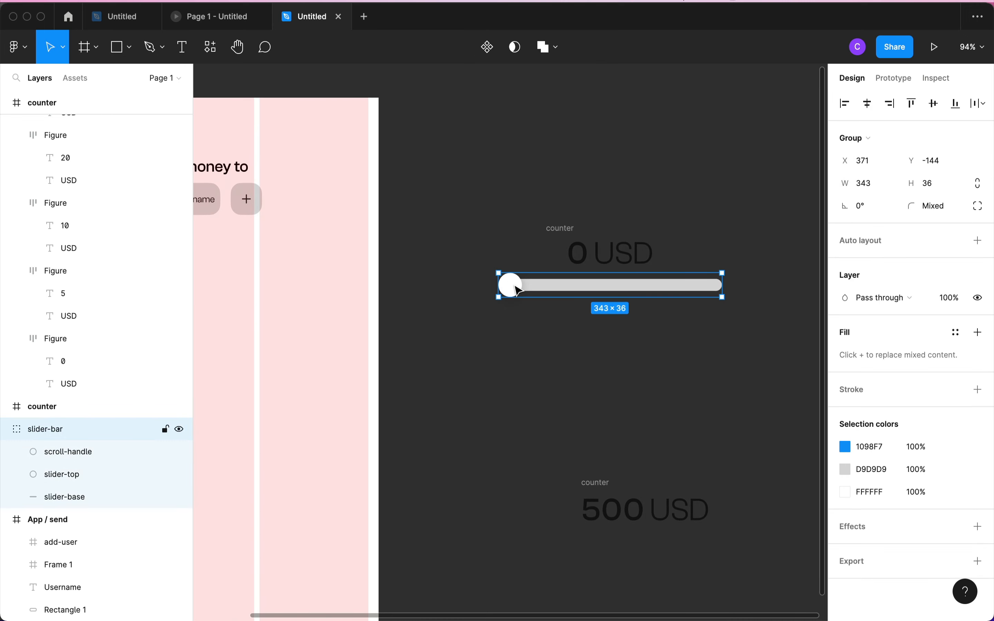
pyautogui.moveTo(518, 291); pyautogui.dragTo(531, 439)
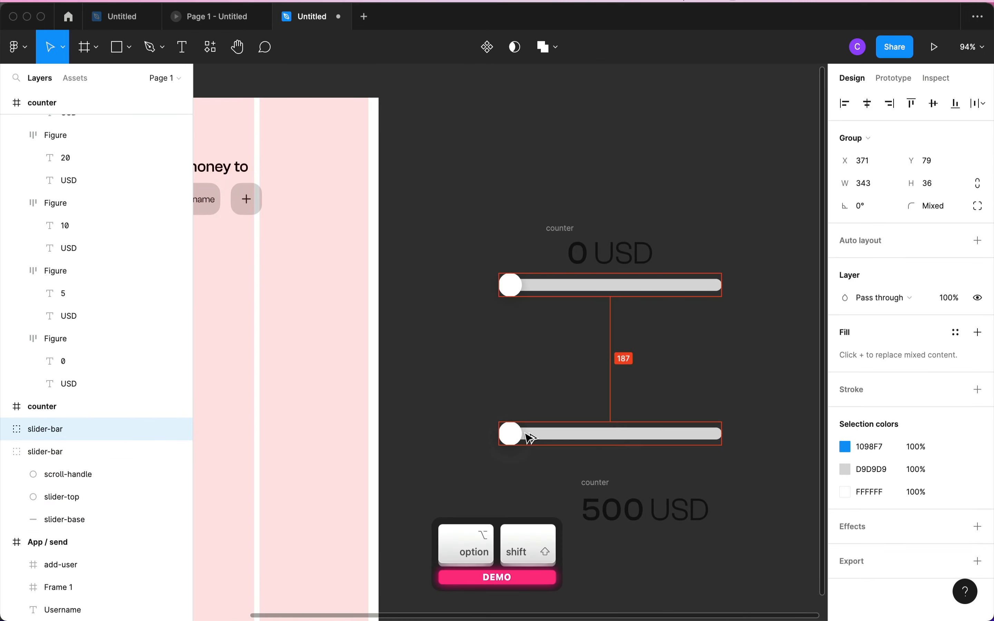
# - Move the 500 USD counter directly above the duplicated slider and align their horizontal centres
pyautogui.moveTo(596, 484); pyautogui.dragTo(568, 380)
pyautogui.keyDown('shift'); pyautogui.click(513, 437); pyautogui.keyUp('shift')
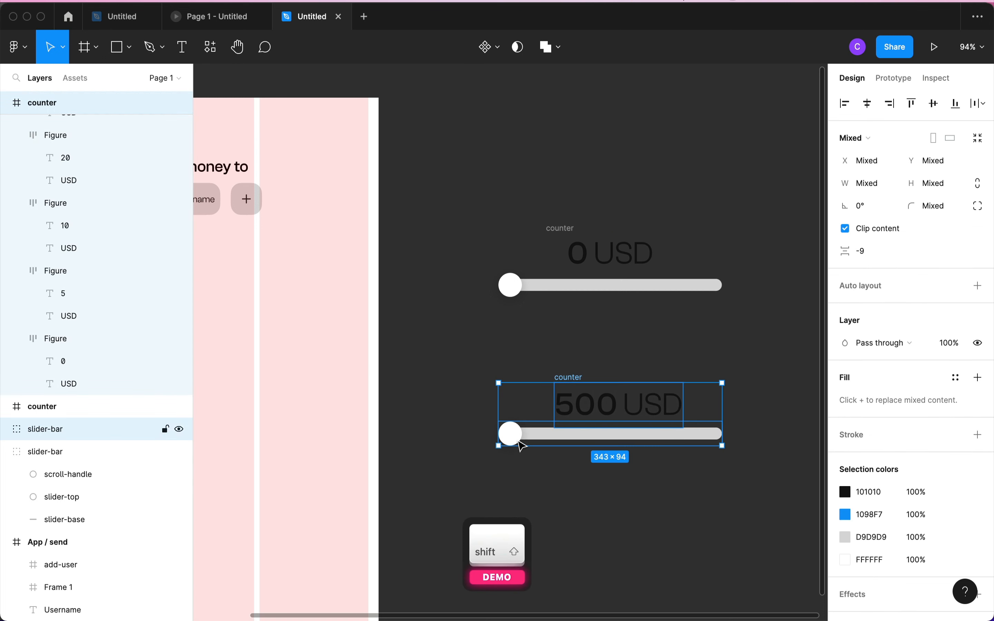
pyautogui.click(869, 104)
pyautogui.click(493, 363)
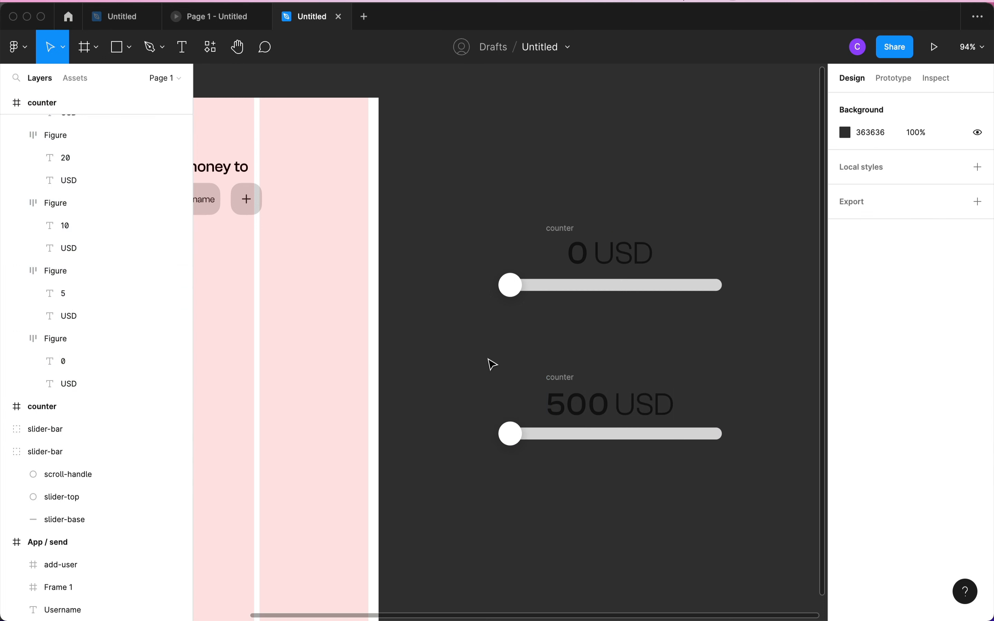
# - Inspect the lower slider's scroll handle and the upper slider's base
pyautogui.click(532, 437)
pyautogui.scroll(5, 534, 439)
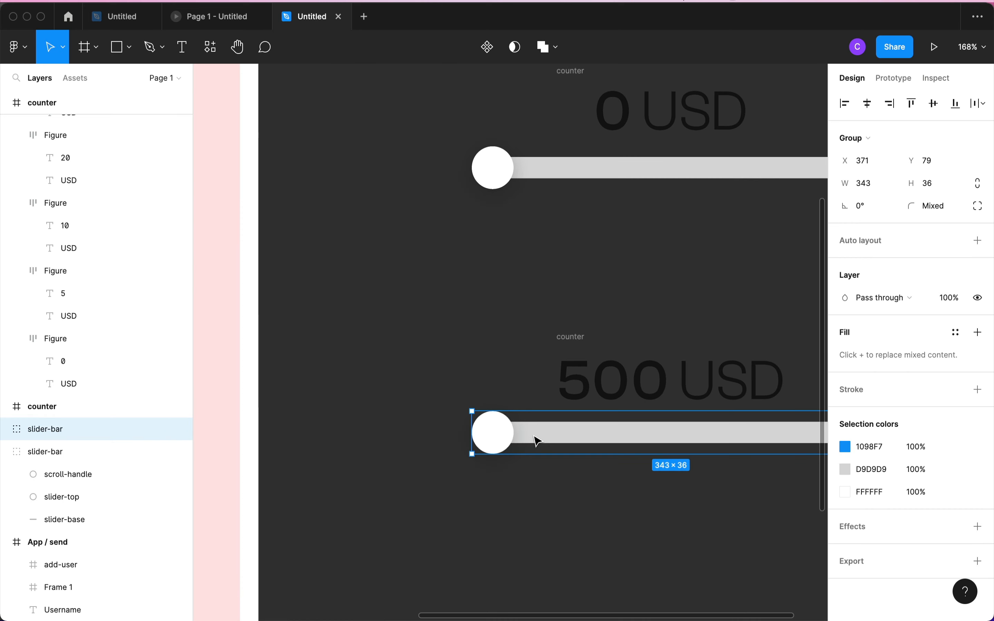
pyautogui.doubleClick(453, 422)
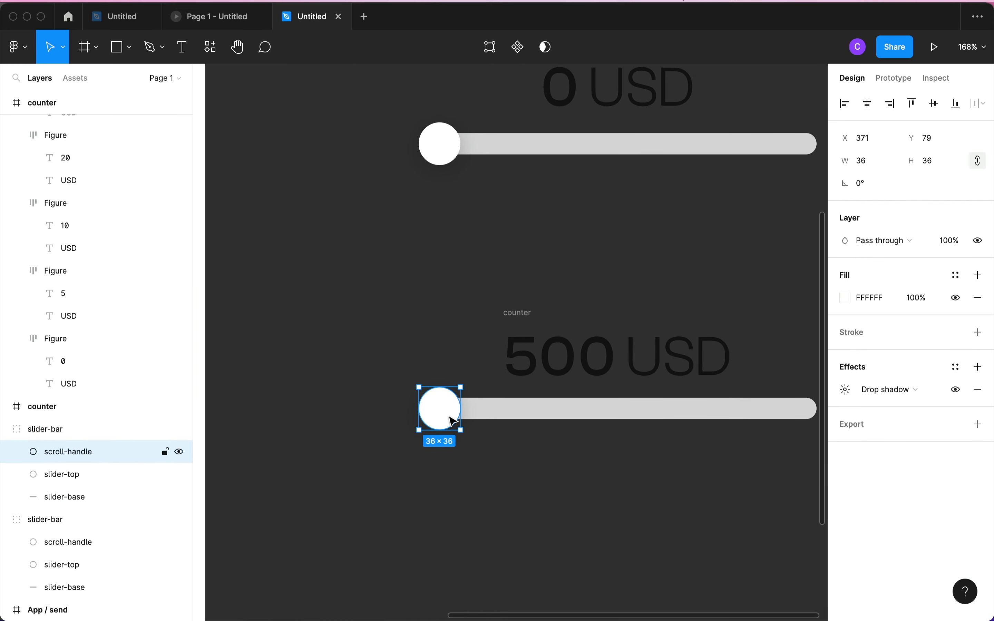
pyautogui.scroll(-3, 453, 421)
pyautogui.doubleClick(547, 199)
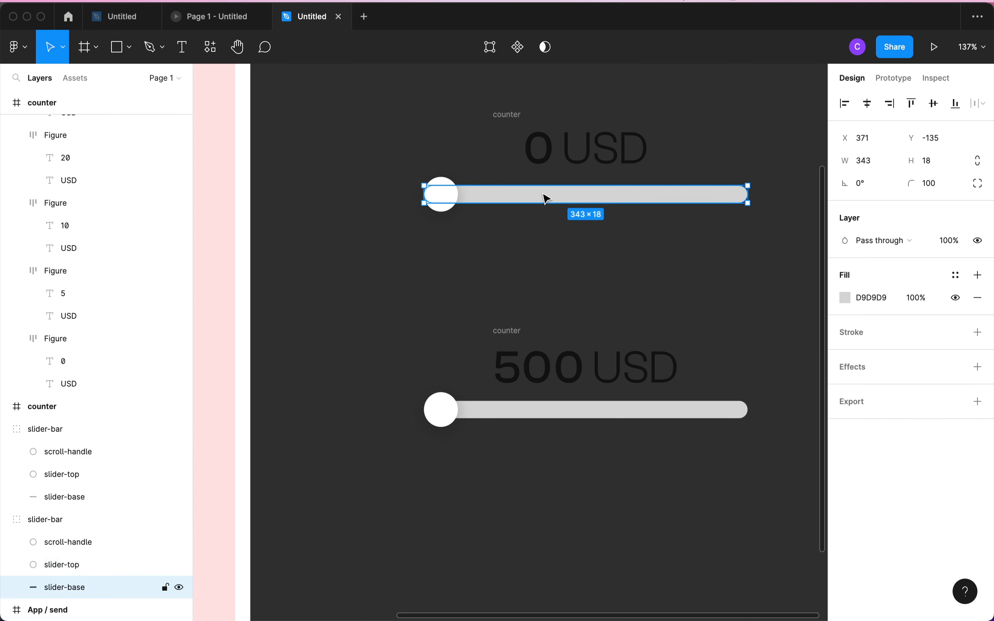
pyautogui.scroll(-4, 546, 199)
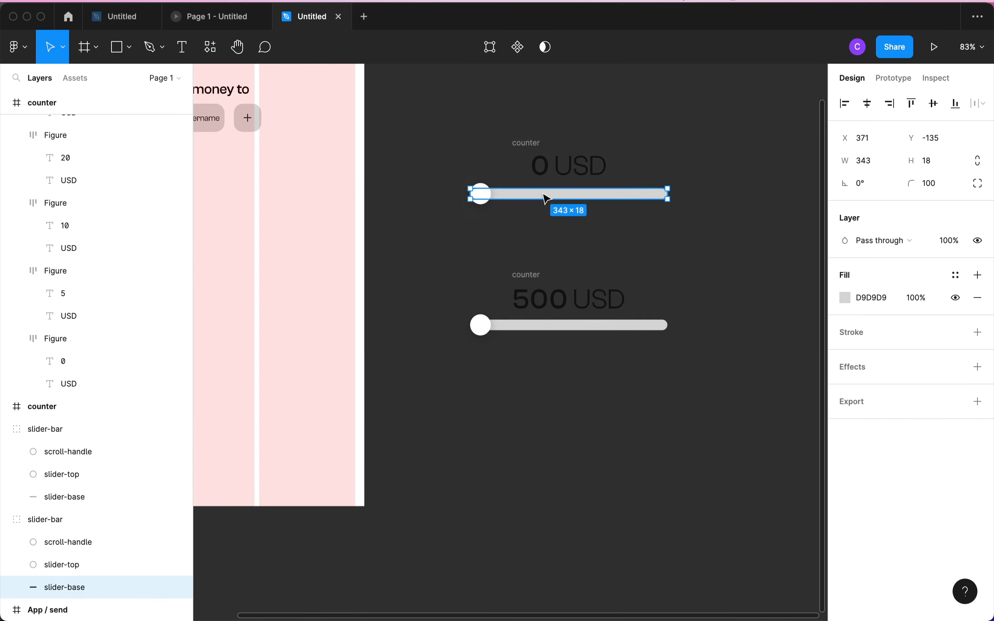
pyautogui.click(465, 248)
# - Select the slider-base layers of both sliders together
pyautogui.scroll(2, 460, 245)
pyautogui.hscroll(-2, 460, 244)
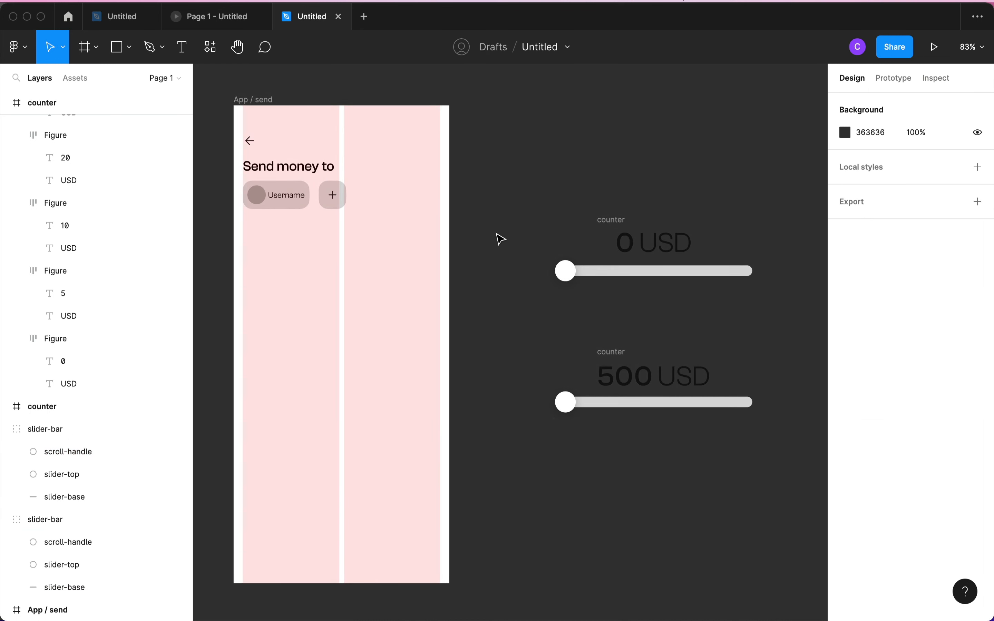
pyautogui.doubleClick(657, 273)
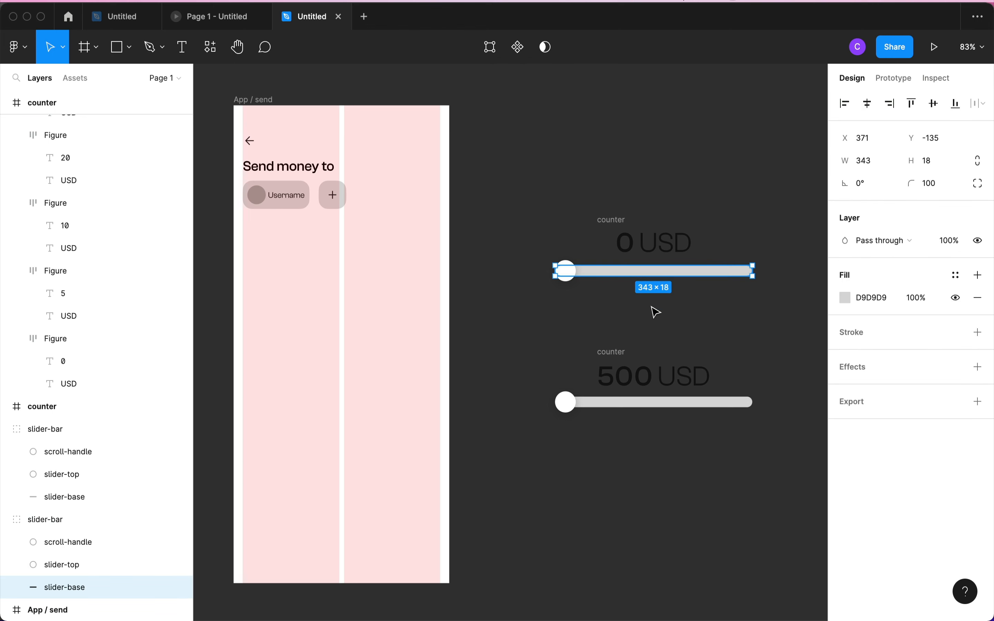
pyautogui.keyDown('shift'); pyautogui.keyDown('super'); pyautogui.click(664, 405); pyautogui.keyUp('super'); pyautogui.keyUp('shift')
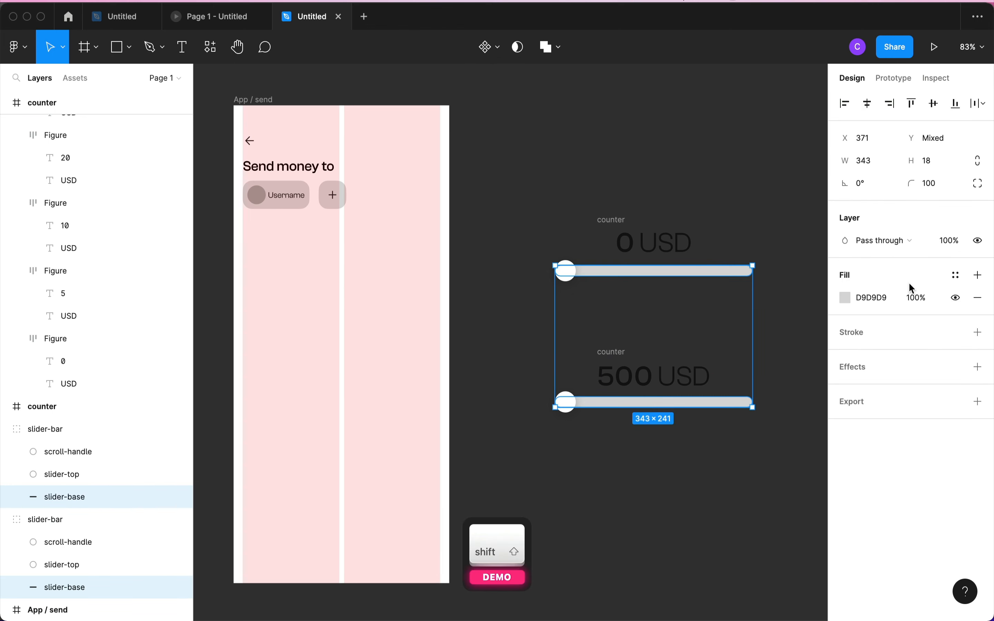
# - Set the fill of both slider-base layers to FFFFFF at 30% opacity
pyautogui.click(845, 297)
pyautogui.write('F')
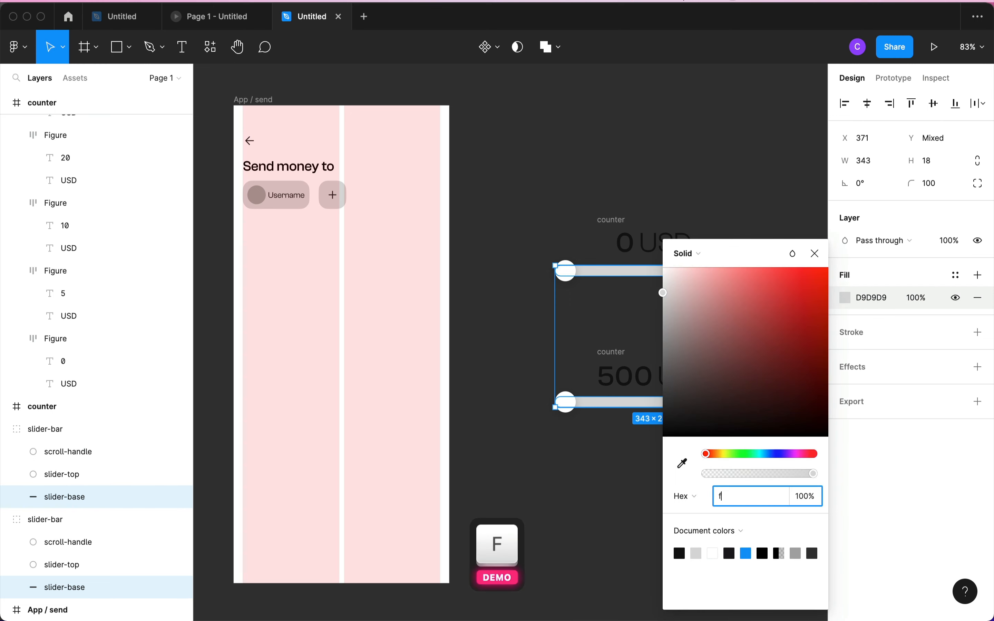
pyautogui.press('Return')
pyautogui.click(808, 497)
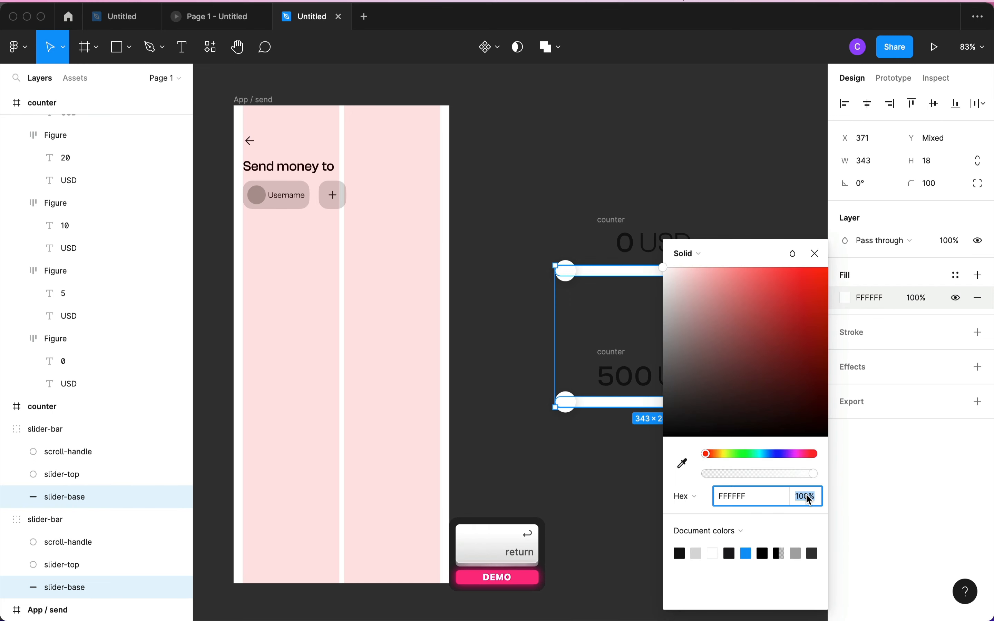
pyautogui.write('20')
pyautogui.press('Return')
pyautogui.click(801, 496)
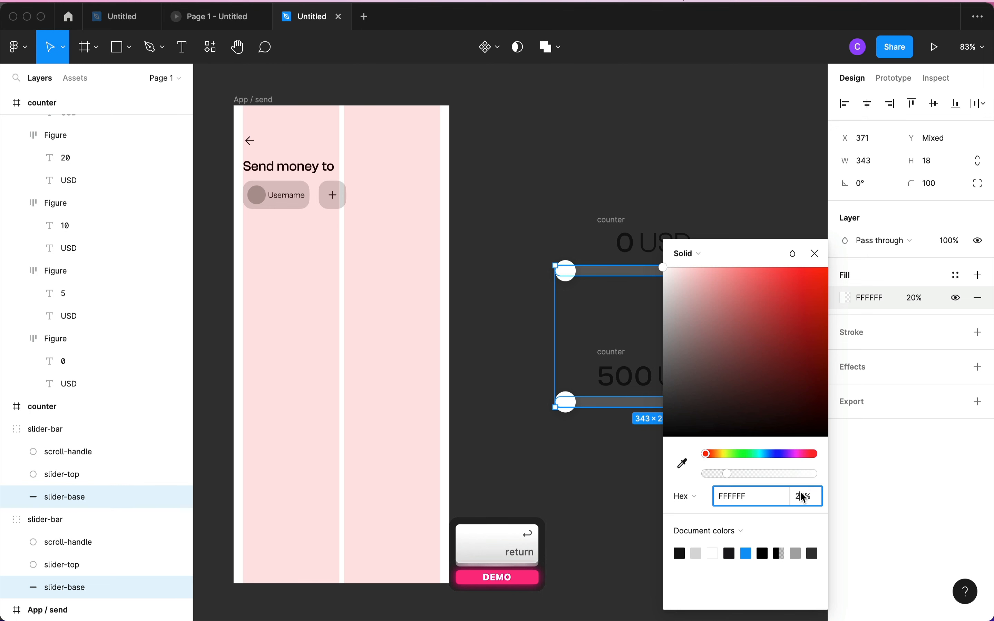
pyautogui.write('30')
pyautogui.press('Return')
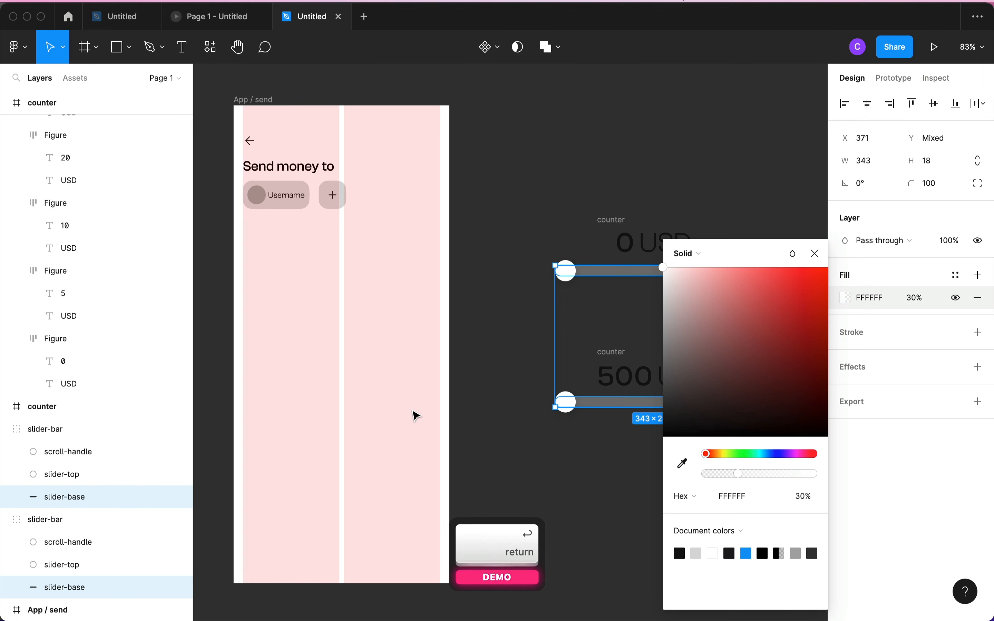
pyautogui.click(498, 405)
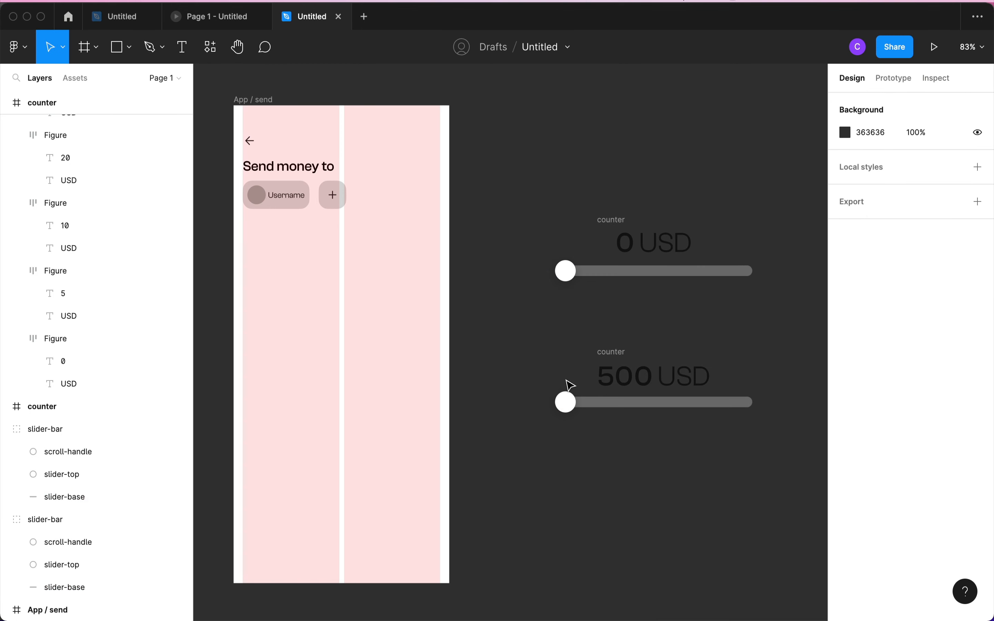
# - Move the 500 USD slider's scroll-handle to the right end of its bar and stretch the blue slider-top across the full bar
pyautogui.click(569, 405)
pyautogui.click(570, 406)
pyautogui.moveTo(572, 409); pyautogui.dragTo(750, 409)
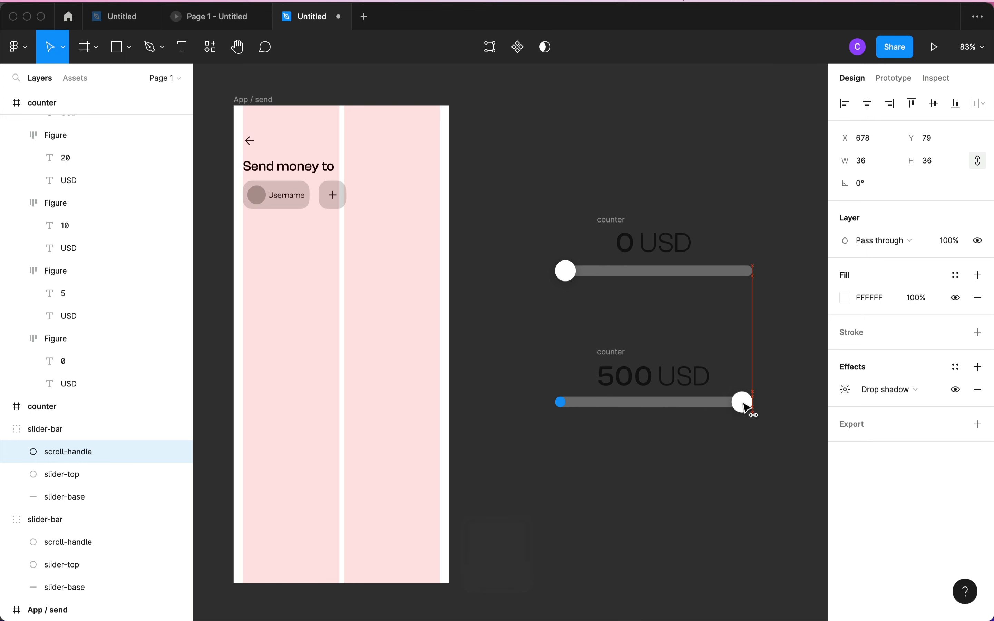
pyautogui.click(562, 406)
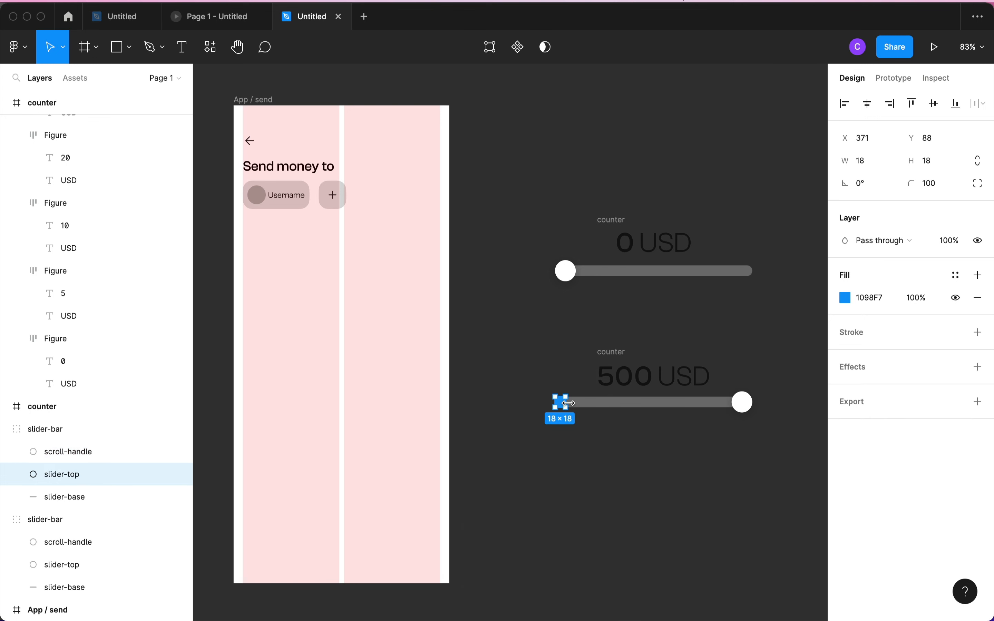
pyautogui.moveTo(569, 404); pyautogui.dragTo(752, 415)
pyautogui.click(688, 453)
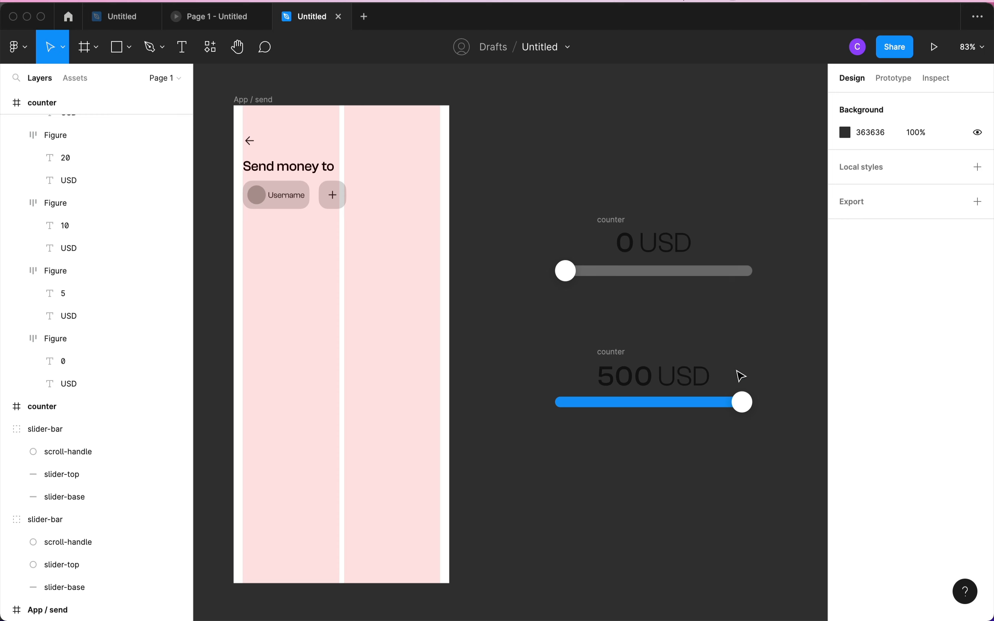
# - Wrap the 0 USD counter and its slider bar in a frame named interactive-slider-0
pyautogui.moveTo(521, 188); pyautogui.dragTo(718, 284)
pyautogui.rightClick(657, 257)
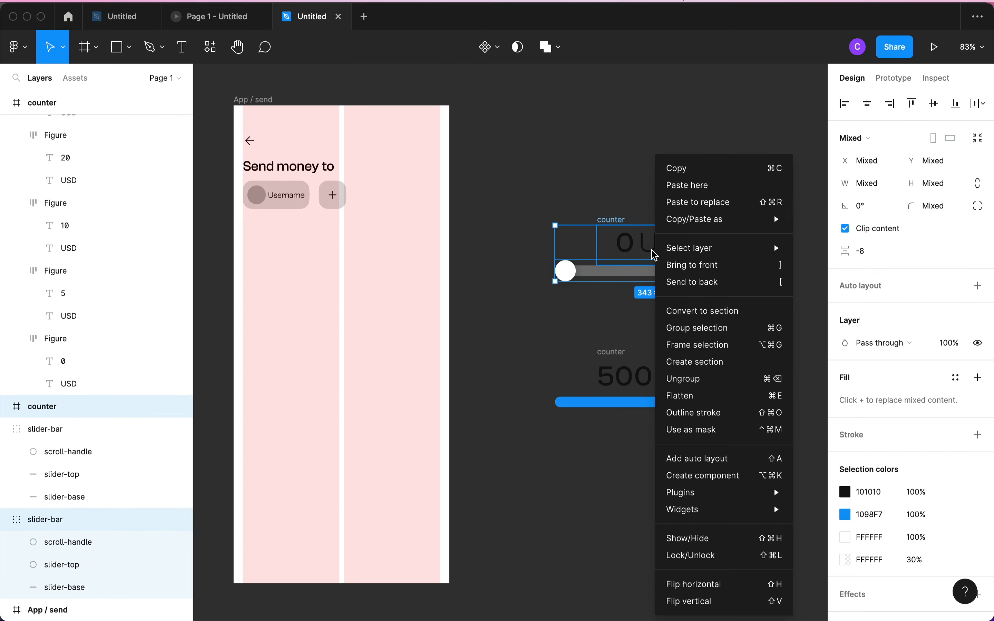
pyautogui.click(687, 352)
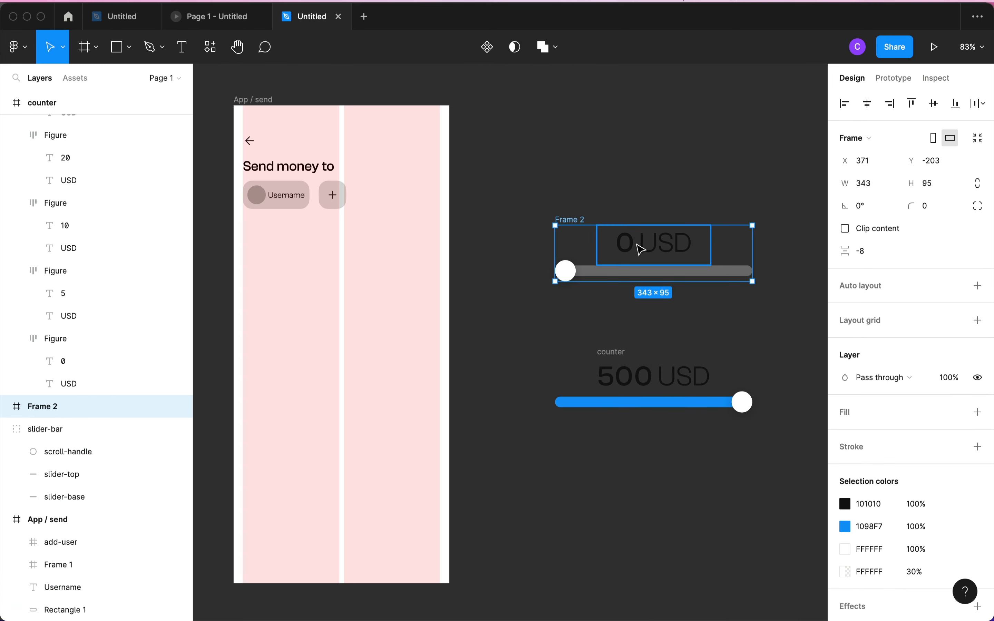
pyautogui.doubleClick(573, 220)
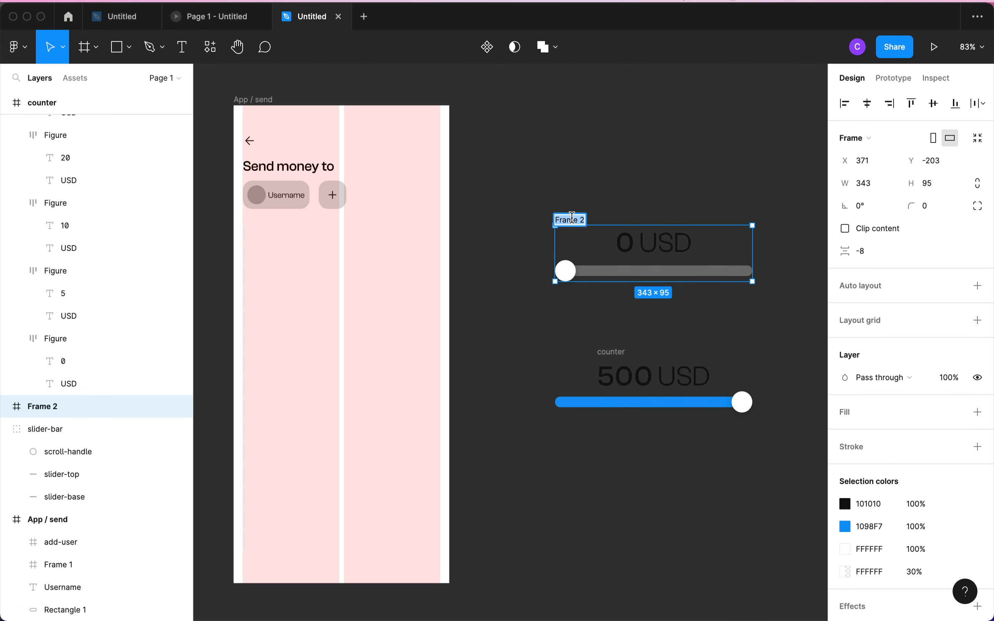
pyautogui.write('interacti')
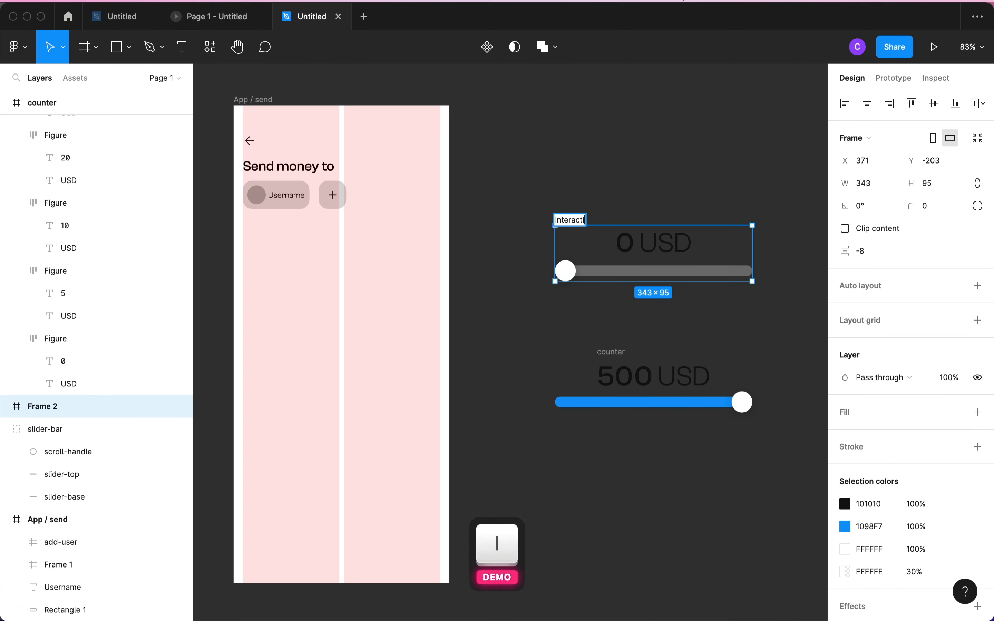
pyautogui.write('ve-slider-')
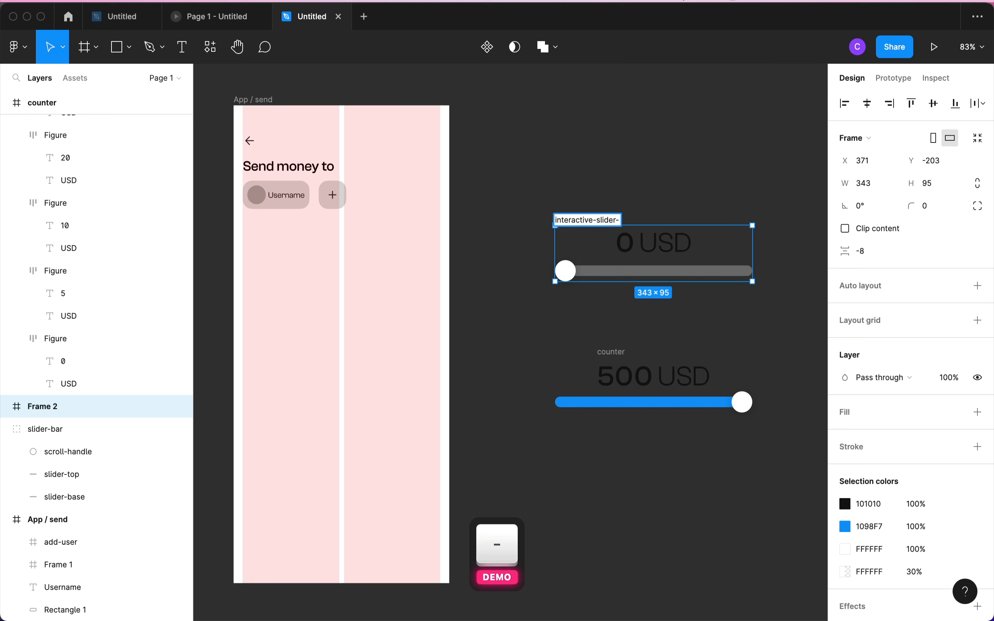
pyautogui.write('0')
pyautogui.press('Return')
pyautogui.click(519, 331)
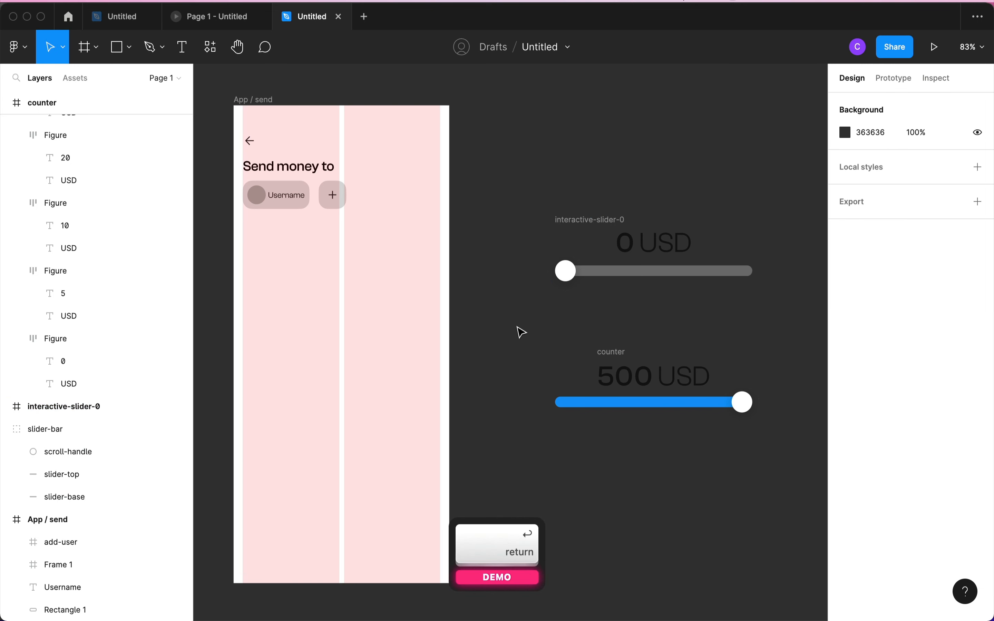
# - Wrap the 500 USD counter and its slider bar in a frame named interactive-slider-500
pyautogui.moveTo(519, 330); pyautogui.dragTo(787, 461)
pyautogui.rightClick(648, 388)
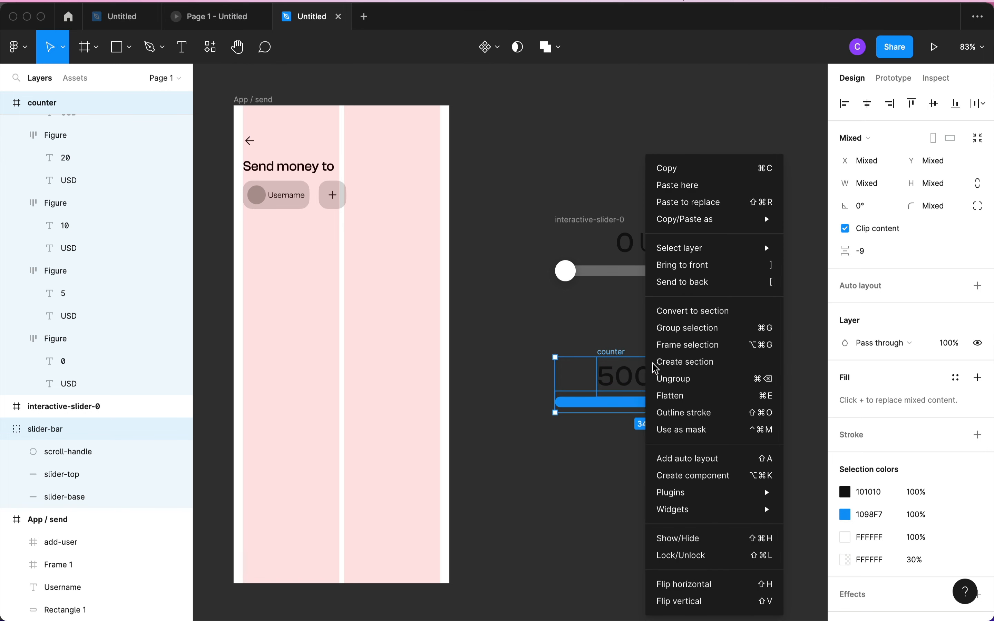
pyautogui.click(678, 346)
pyautogui.doubleClick(573, 351)
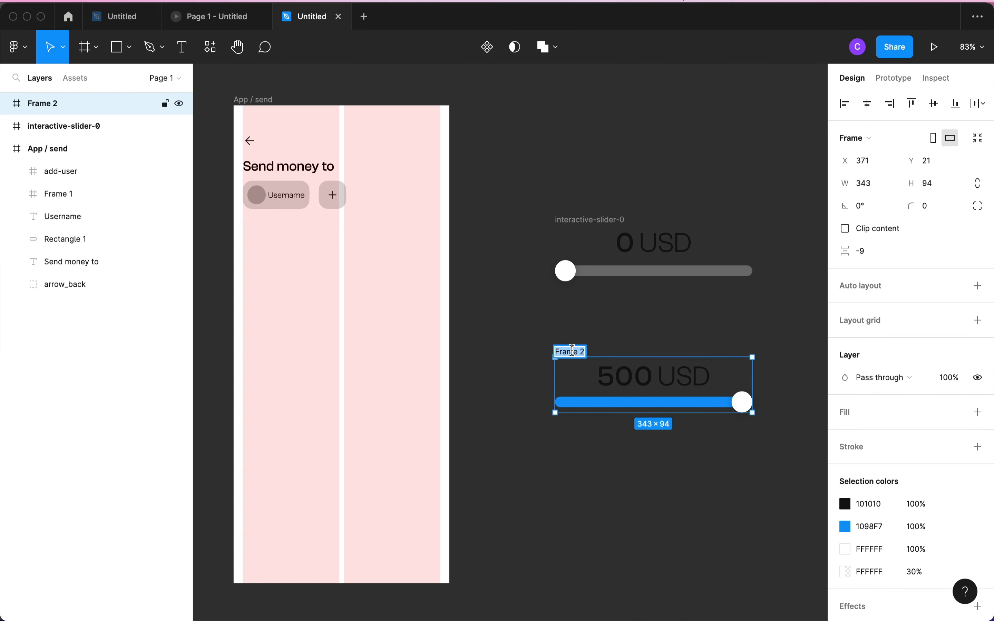
pyautogui.write('inte')
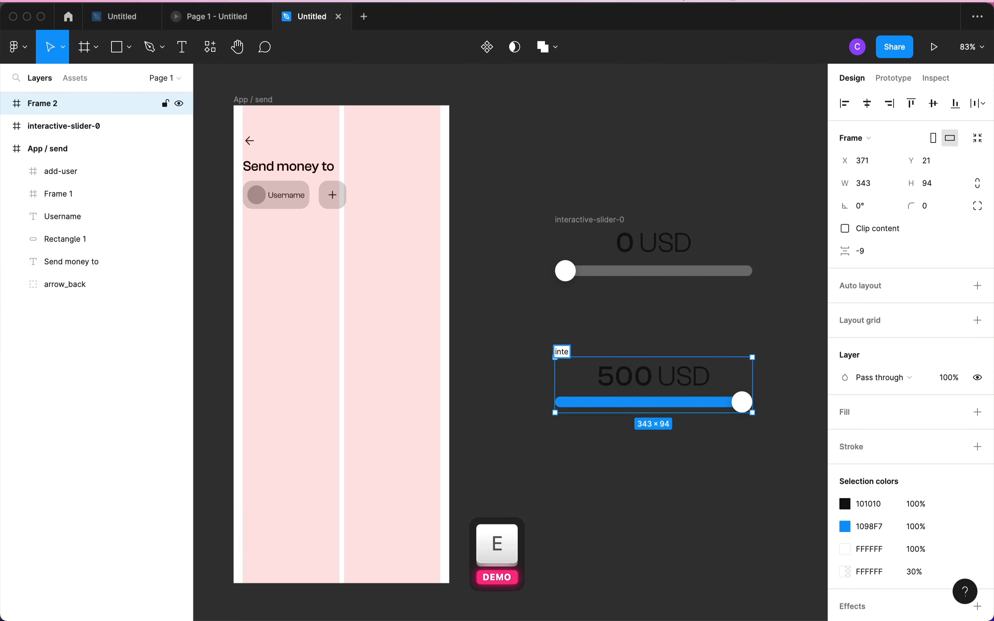
pyautogui.write('ractio')
pyautogui.write('e-slider-')
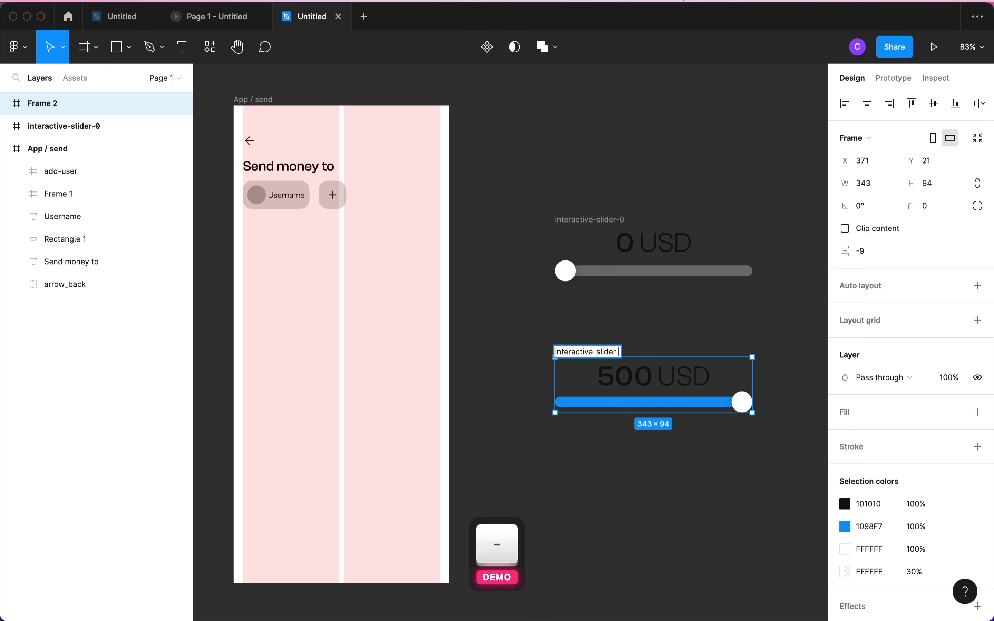
pyautogui.write('500')
pyautogui.press('Return')
pyautogui.click(517, 277)
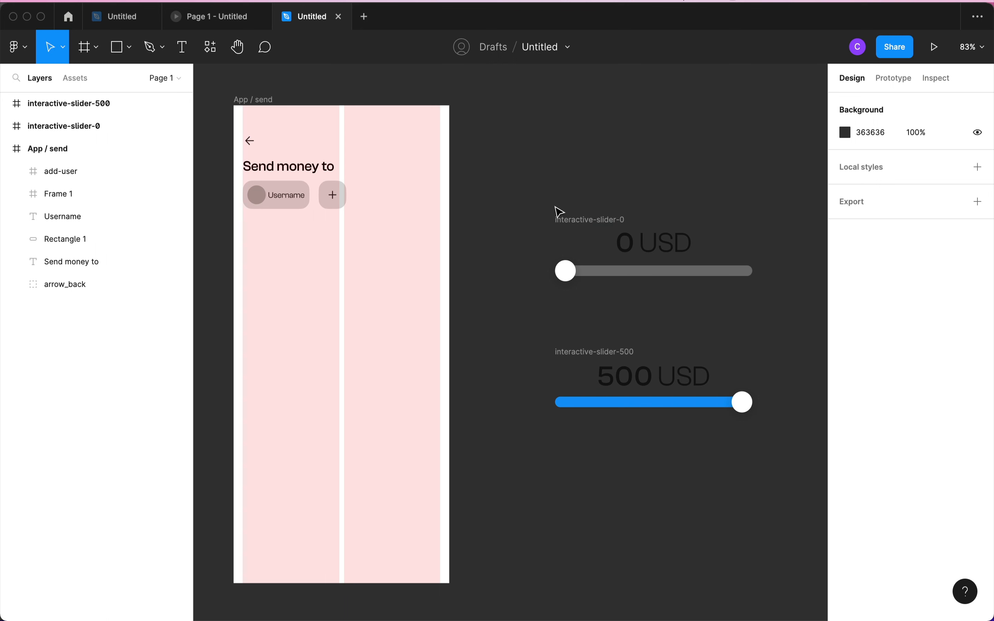
# - Combine the two interactive-slider frames into a component set named Slider
pyautogui.scroll(-2, 534, 197)
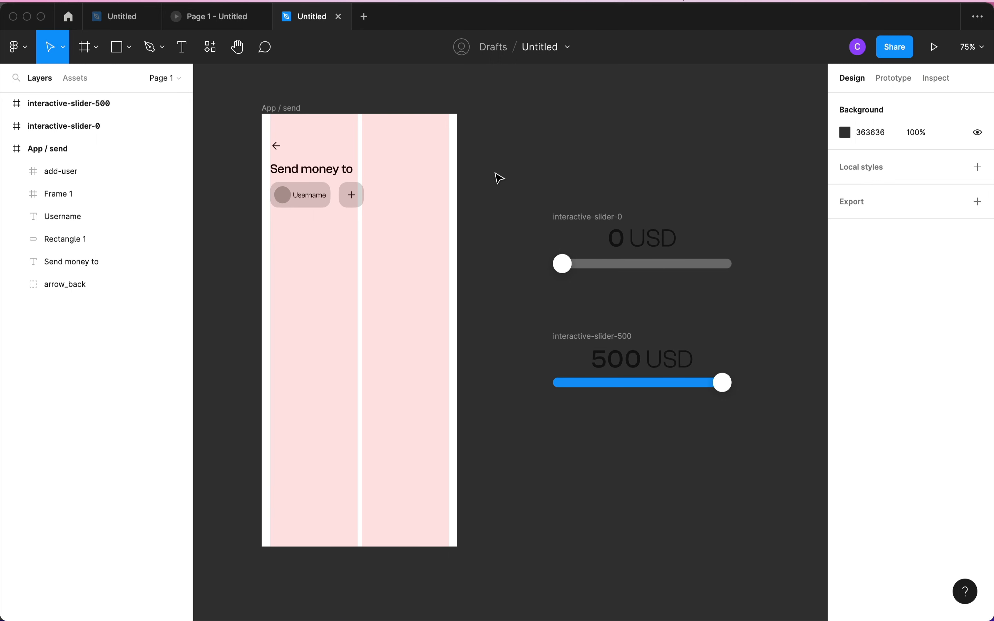
pyautogui.moveTo(505, 183); pyautogui.dragTo(783, 473)
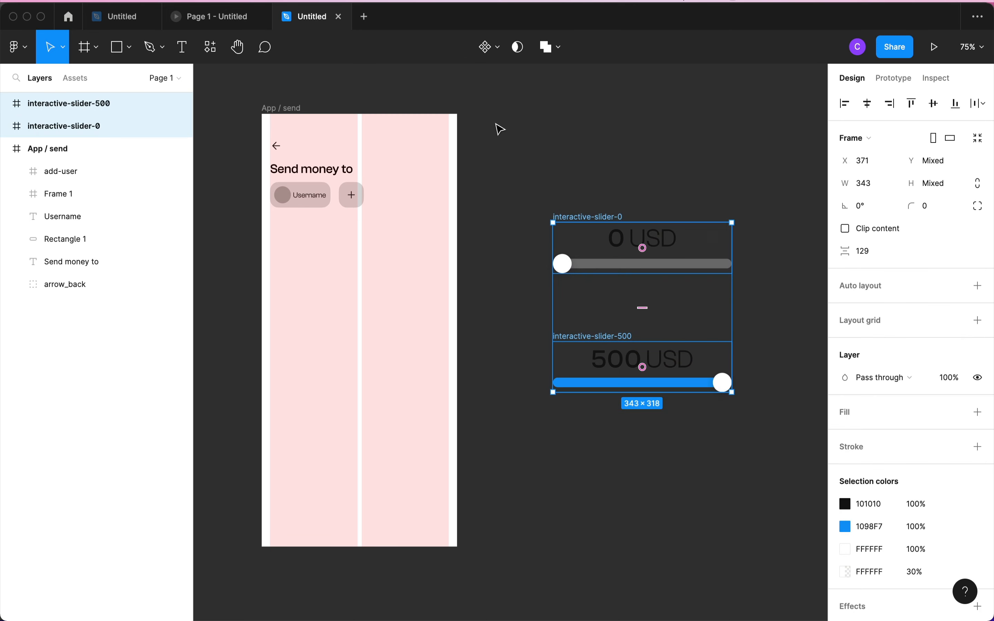
pyautogui.click(498, 49)
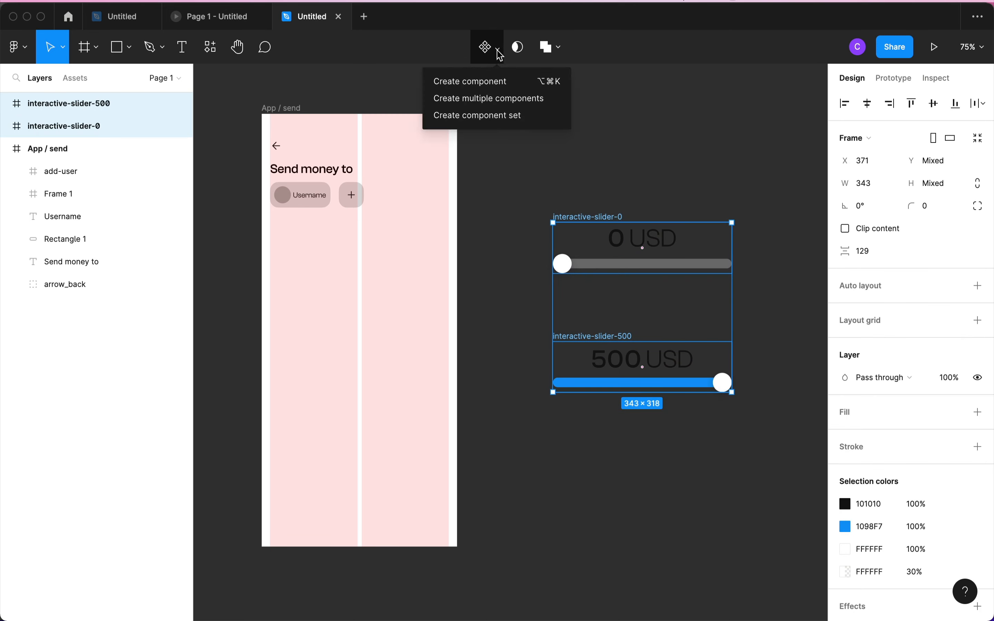
pyautogui.click(522, 117)
pyautogui.doubleClick(570, 207)
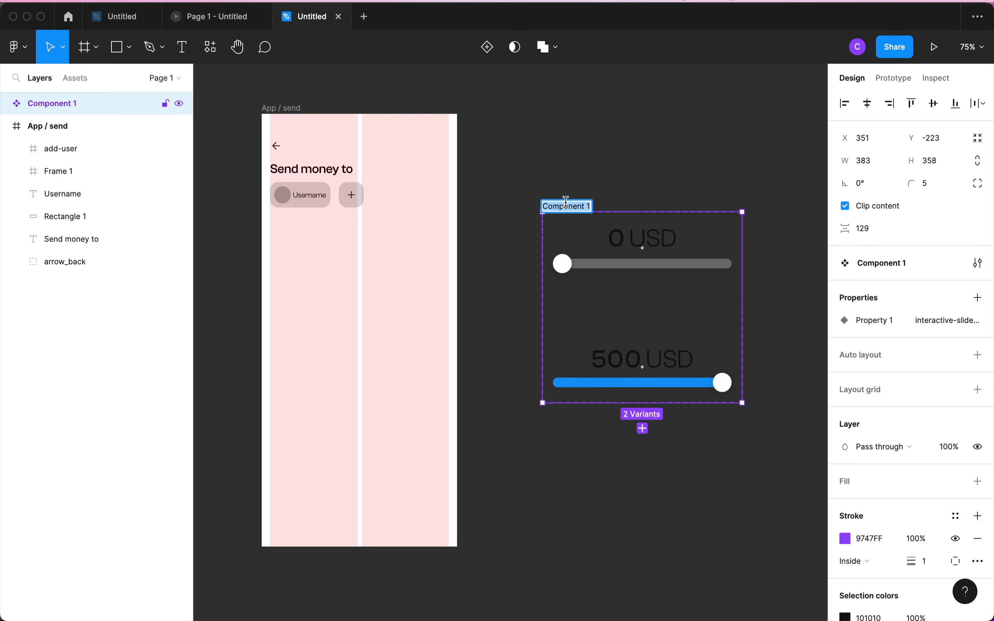
pyautogui.write('Slid')
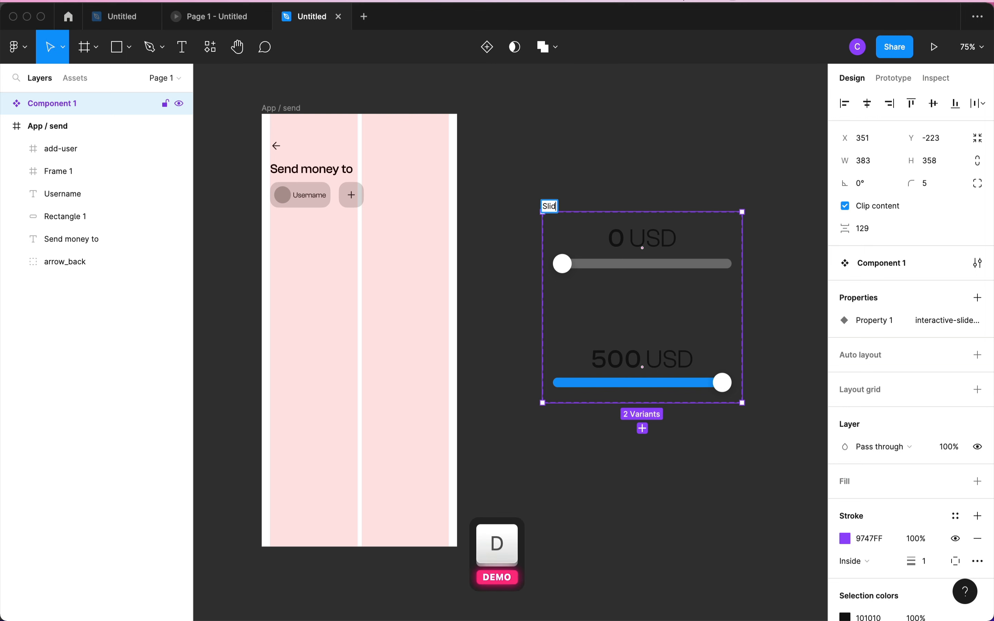
pyautogui.write('er')
pyautogui.press('Return')
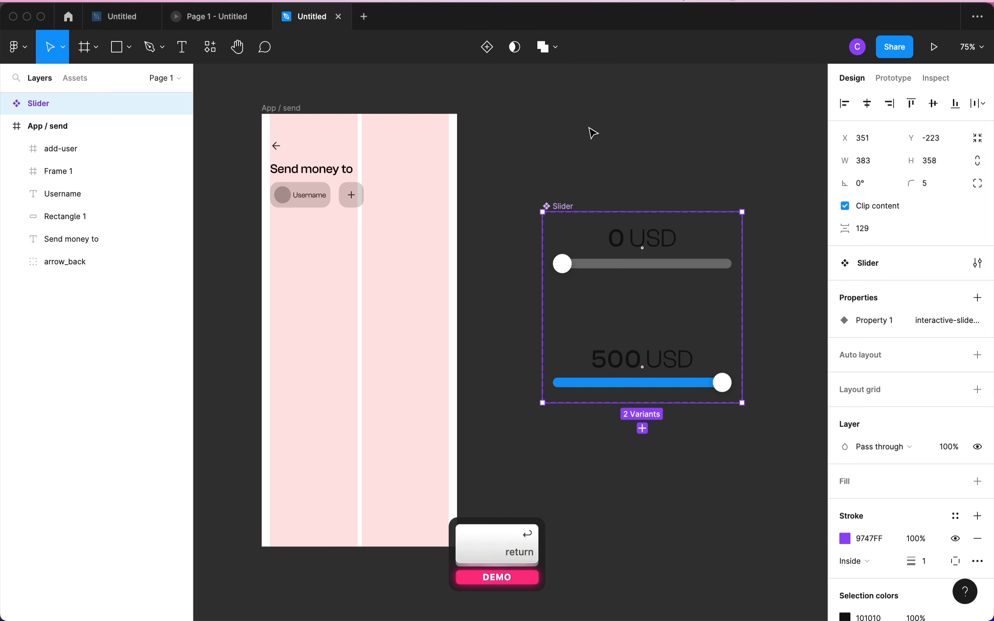
pyautogui.click(594, 133)
# - Place a copy of the interactive-slider-0 variant in the App / send frame, spanning both columns and nudged down below the Username chip
pyautogui.click(655, 257)
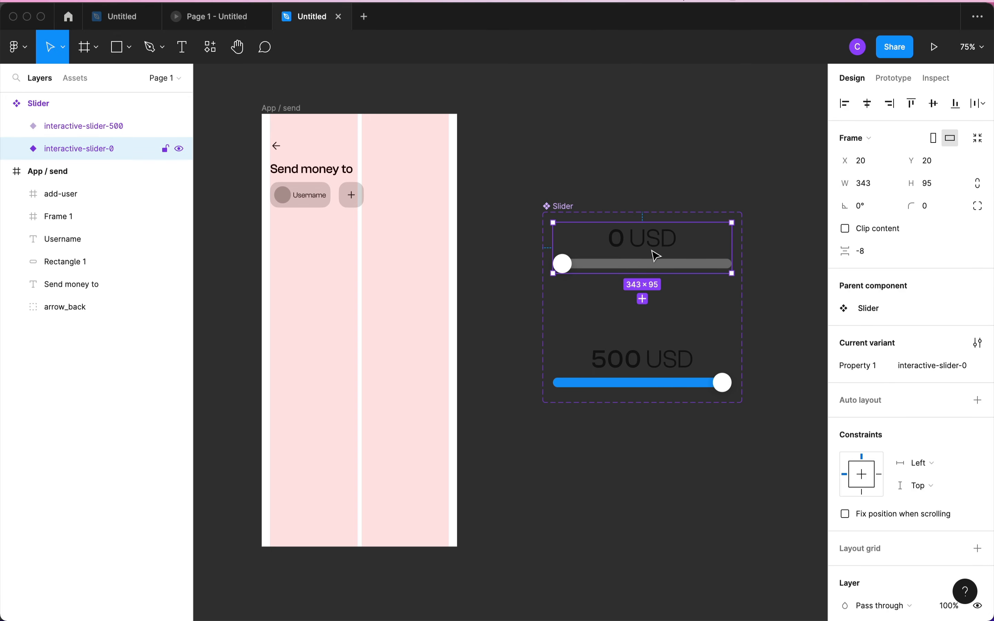
pyautogui.moveTo(656, 256); pyautogui.dragTo(374, 273)
pyautogui.press('alt')
pyautogui.hotkey('alt', 'Down')
pyautogui.hotkey('alt', 'Down')
pyautogui.hotkey('alt', 'Down')
pyautogui.hotkey('alt', 'Down')
pyautogui.hotkey('alt', 'Down')
pyautogui.hotkey('alt', 'Down')
pyautogui.hotkey('alt', 'Down')
pyautogui.hotkey('alt', 'Down')
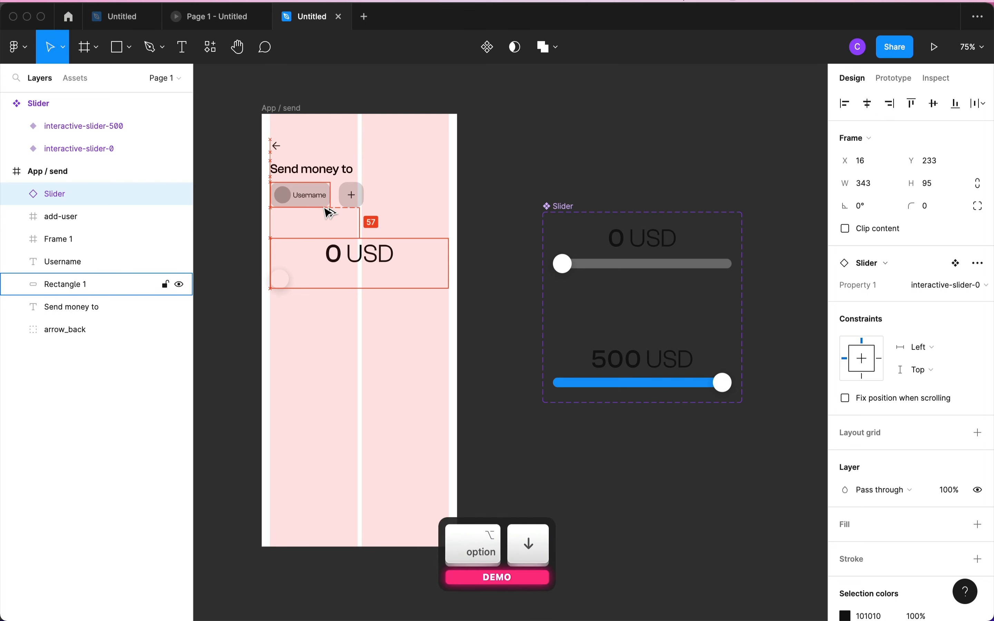
pyautogui.click(321, 373)
pyautogui.click(343, 281)
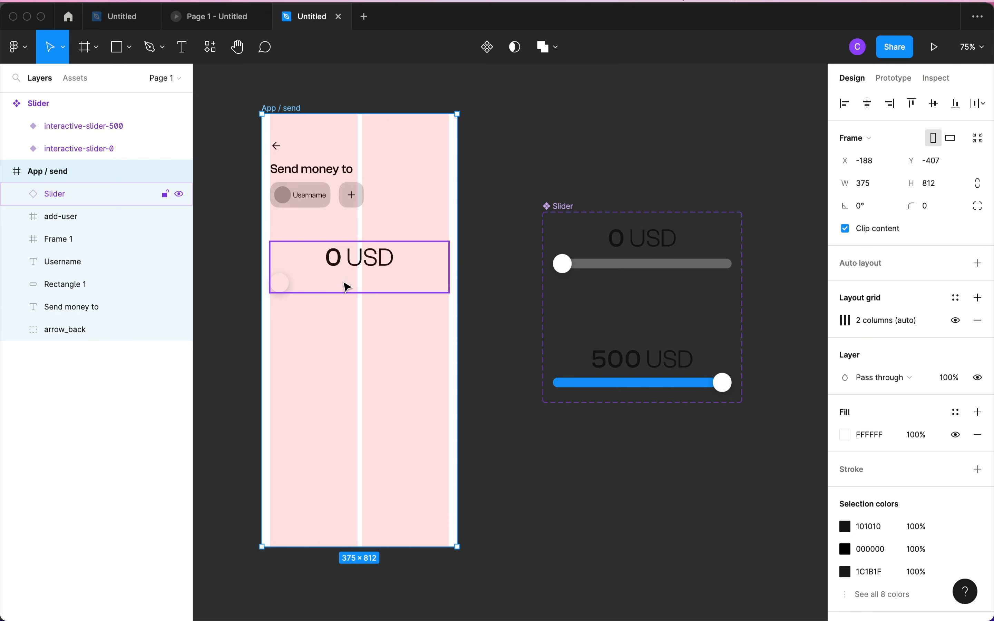
# - Set the fill color of the slider-base in the interactive-slider-0 variant to 000000
pyautogui.doubleClick(617, 268)
pyautogui.click(617, 267)
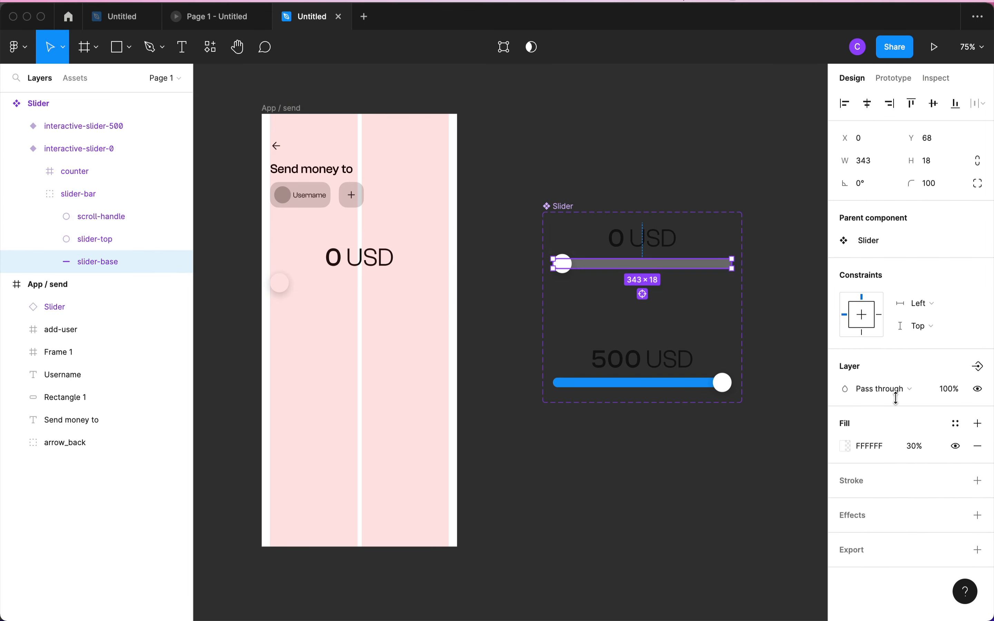
pyautogui.click(868, 442)
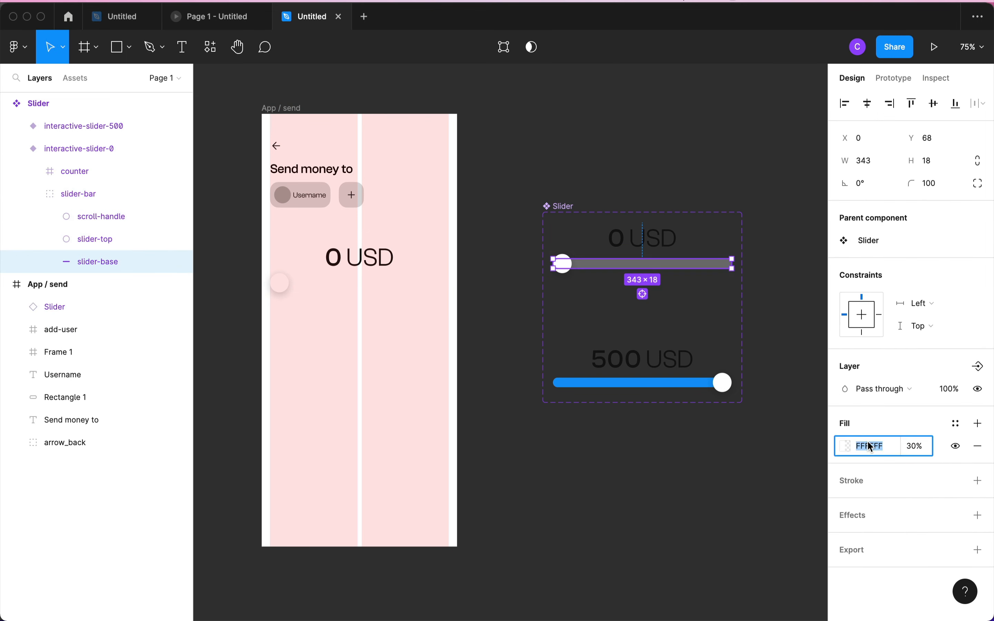
pyautogui.write('00')
pyautogui.press('Return')
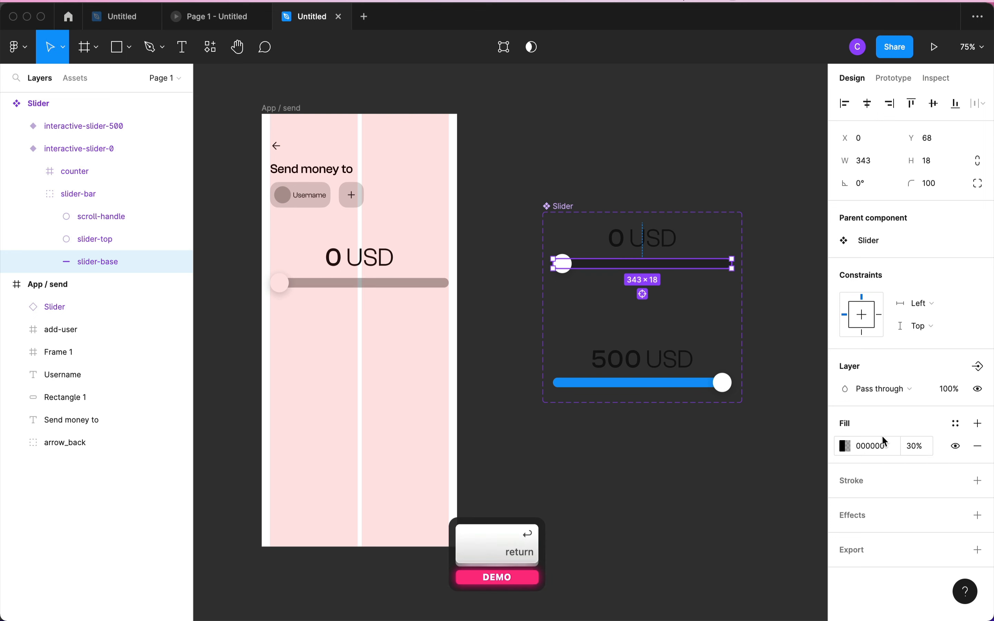
# - Set the fill color of the slider-base in the interactive-slider-500 variant to 000000
pyautogui.click(662, 386)
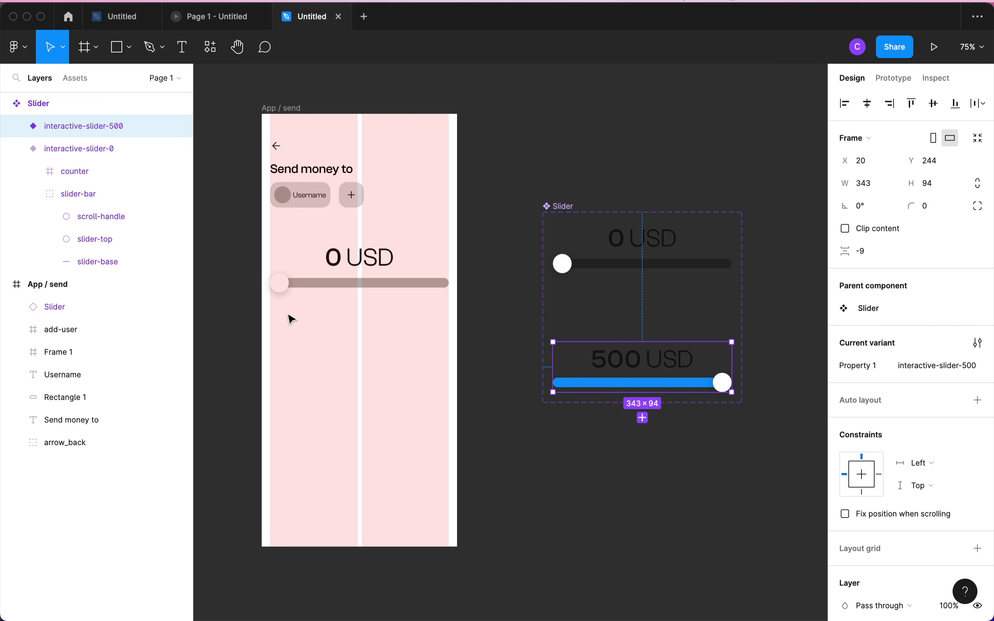
pyautogui.click(16, 125)
pyautogui.scroll(-5, 77, 410)
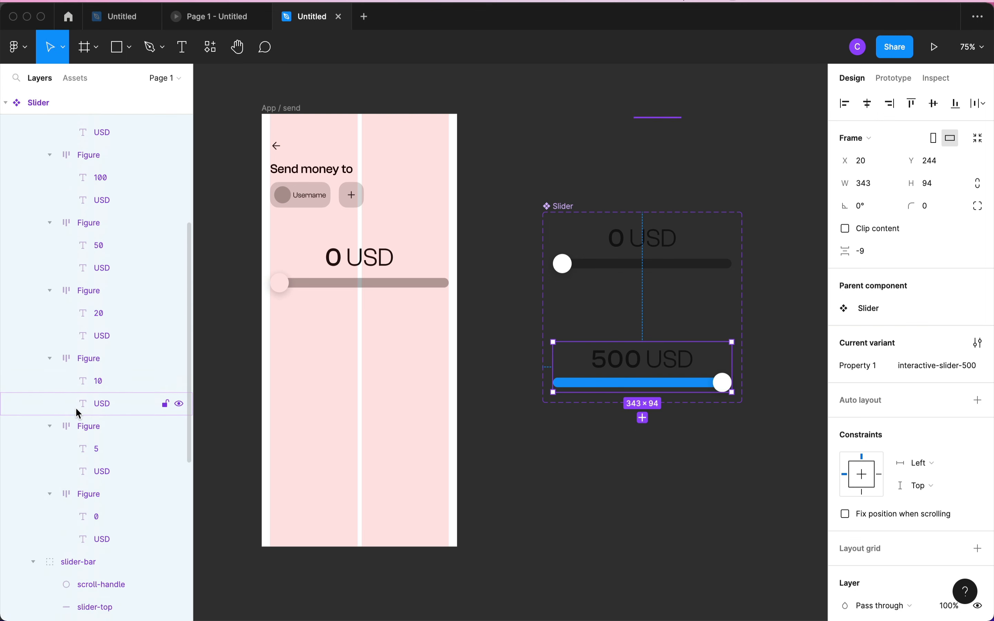
pyautogui.scroll(-5, 78, 410)
pyautogui.click(112, 416)
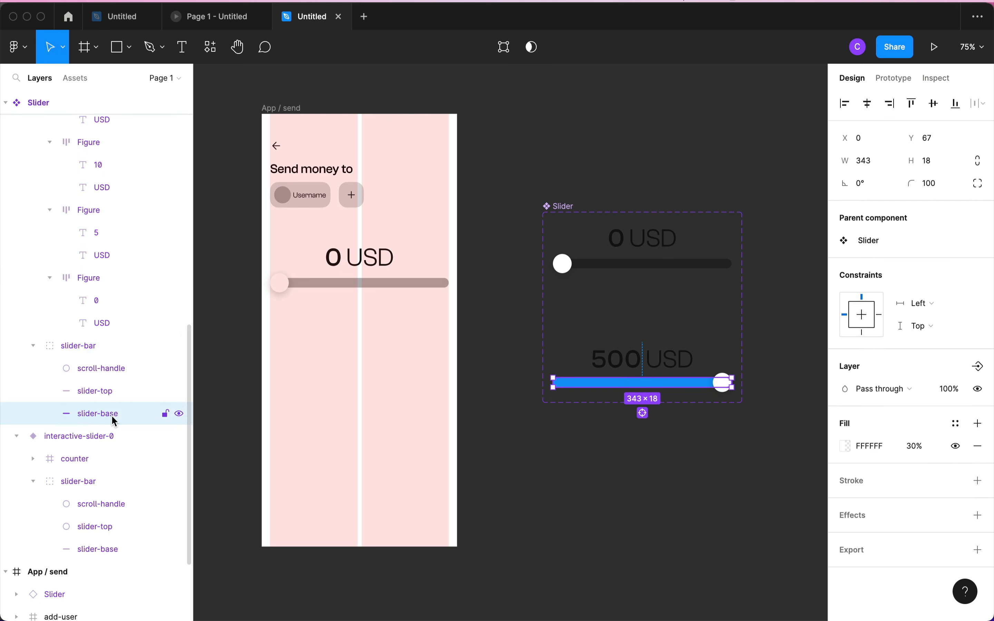
pyautogui.click(882, 452)
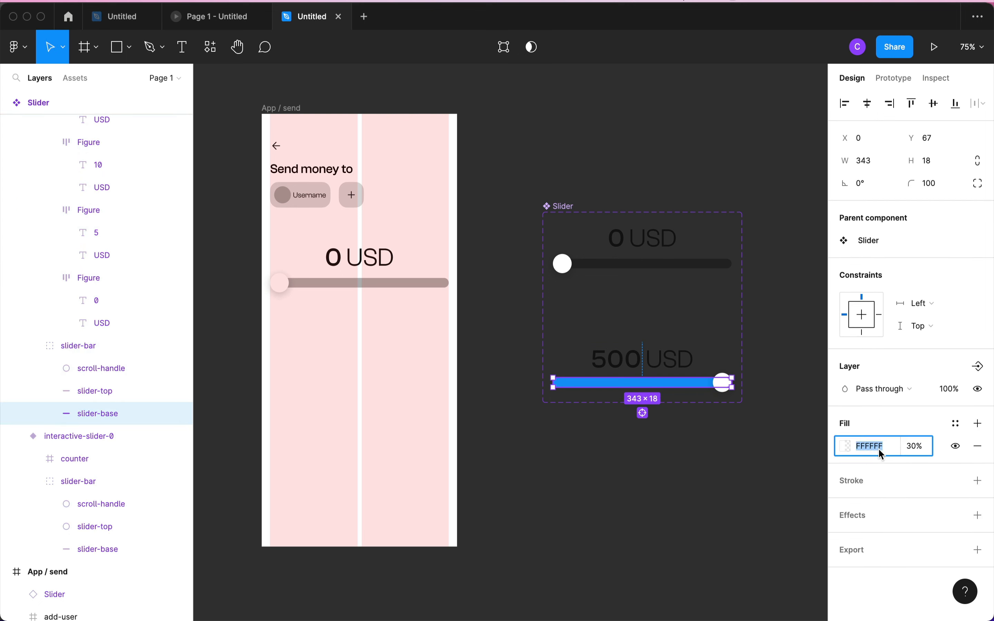
pyautogui.write('000000')
pyautogui.press('Return')
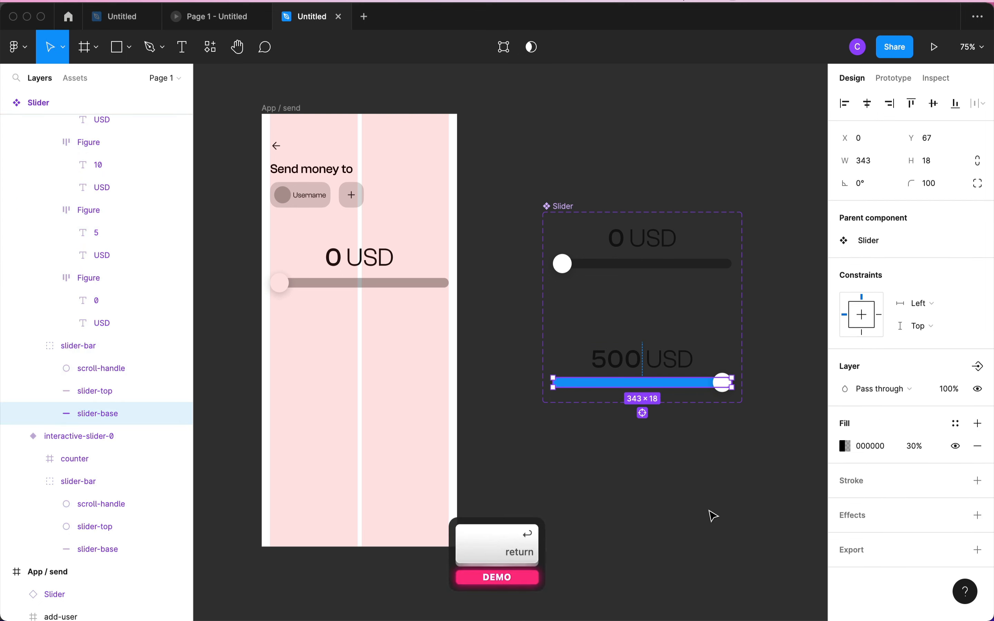
pyautogui.click(542, 306)
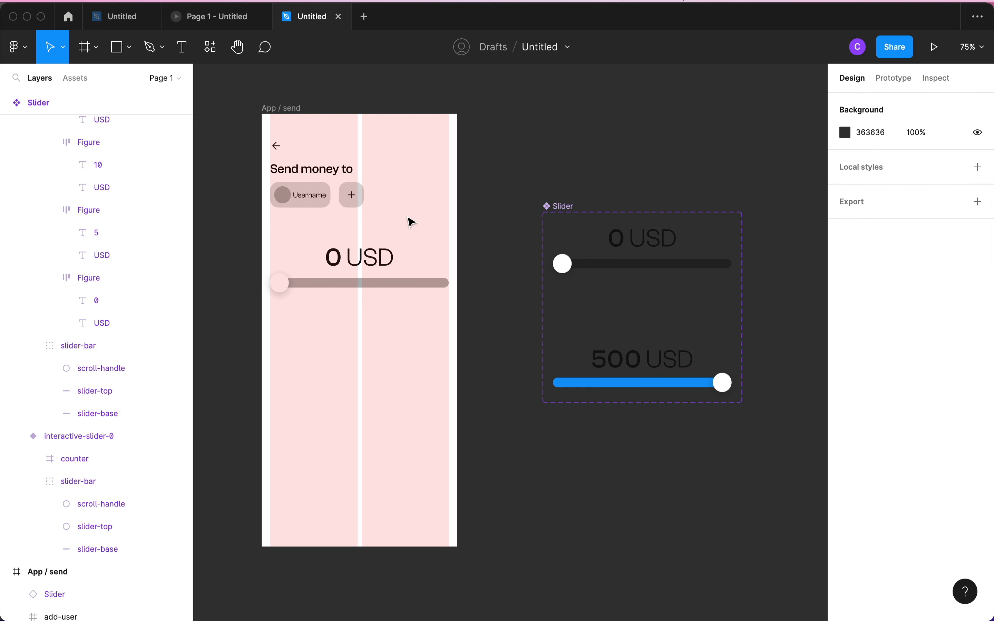
pyautogui.click(359, 285)
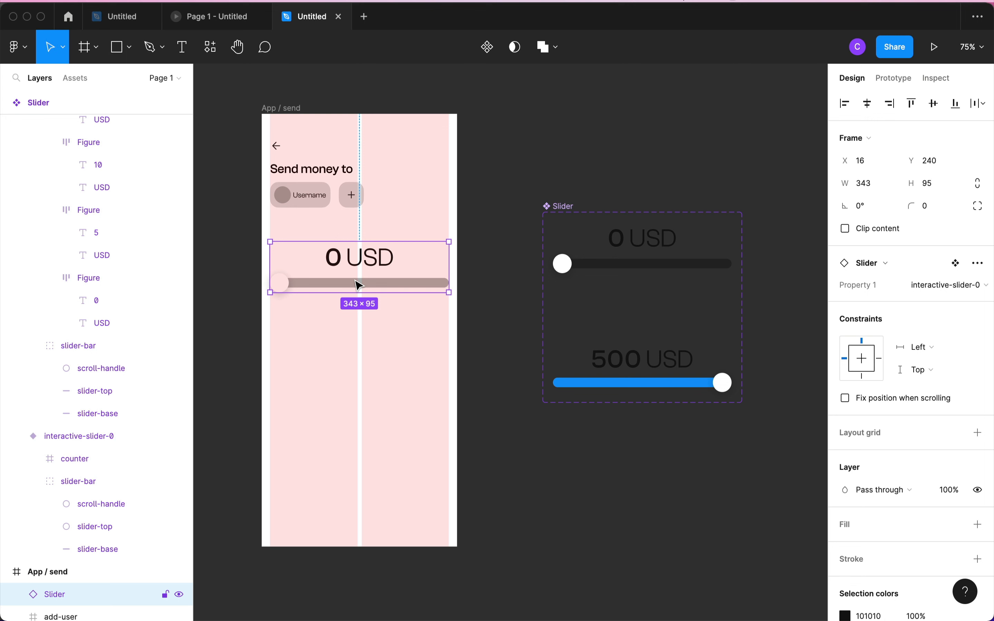
pyautogui.click(334, 325)
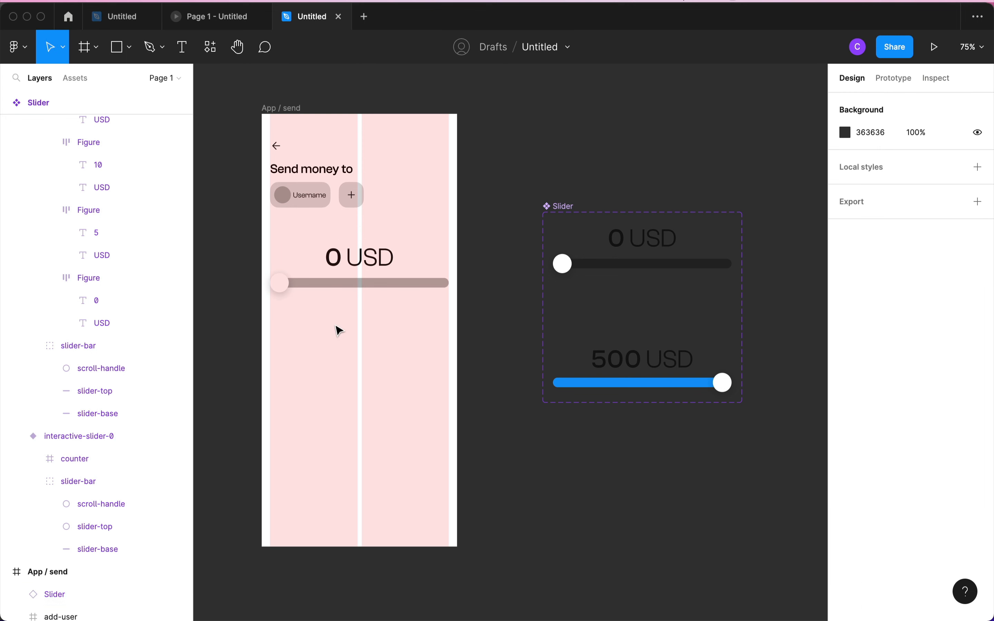
# - Add the text "Max: 500" below the slider in the App / send frame
pyautogui.press('t')
pyautogui.click(338, 307)
pyautogui.write('Maz')
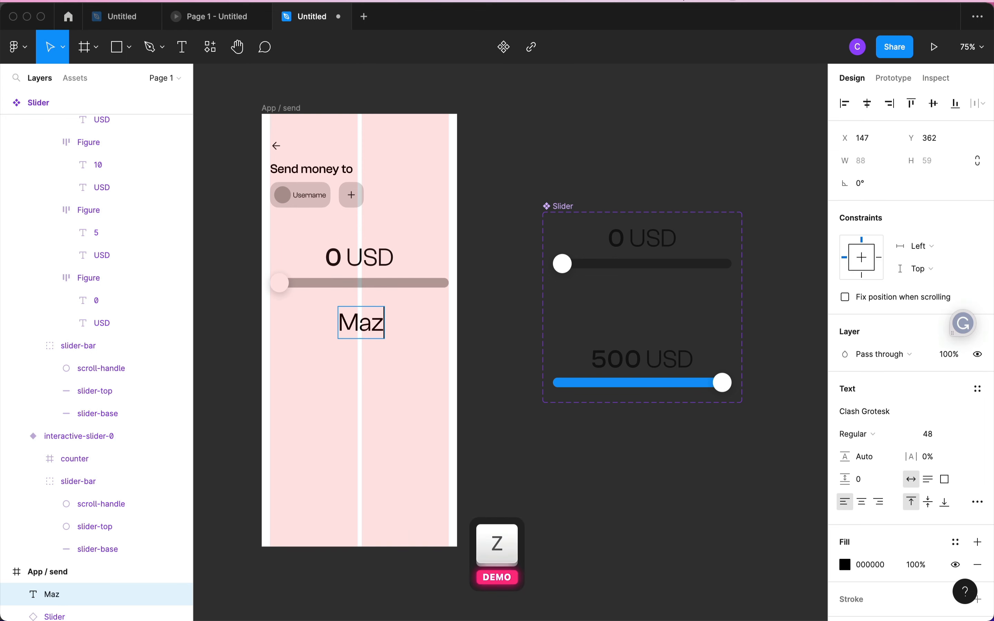
pyautogui.press('BackSpace')
pyautogui.write('x: ')
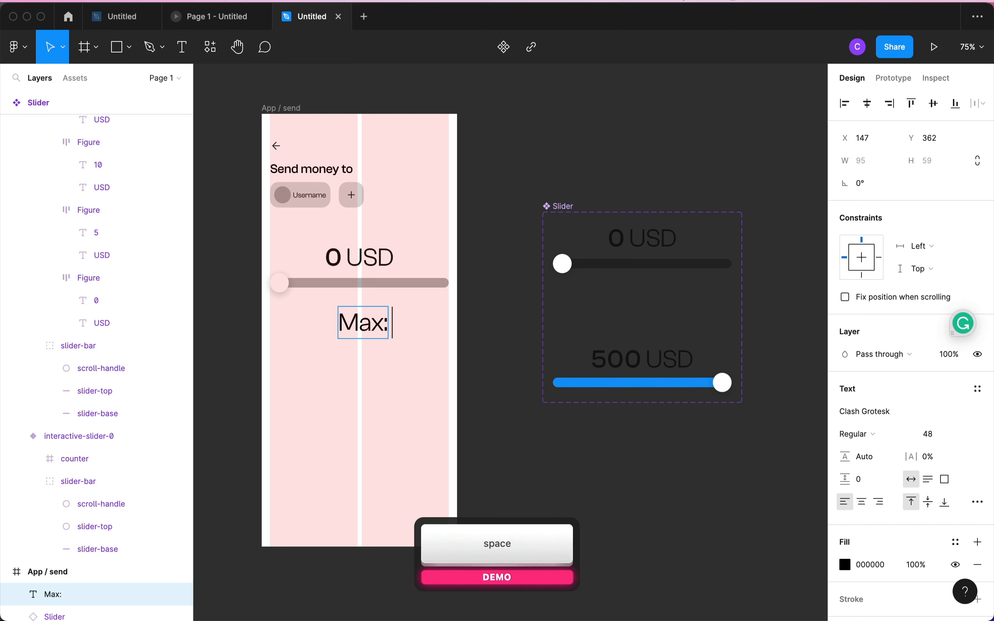
pyautogui.write('50')
pyautogui.press('Left')
pyautogui.press('Left')
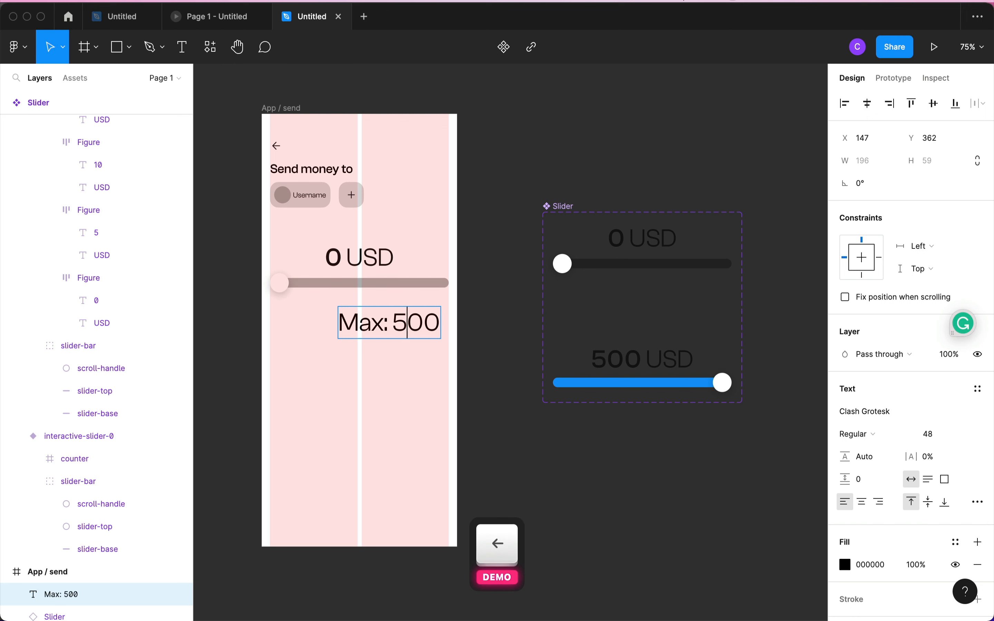
pyautogui.press('shift')
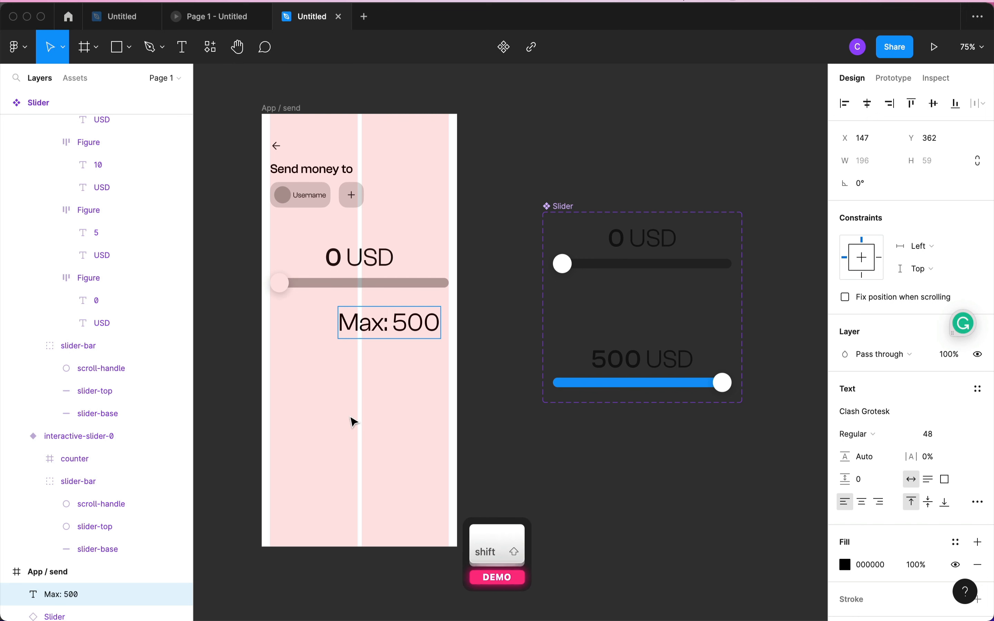
pyautogui.press('Escape')
# - Set the Max: 500 text to font size 14 and center it horizontally, 16 px below the slider
pyautogui.click(939, 442)
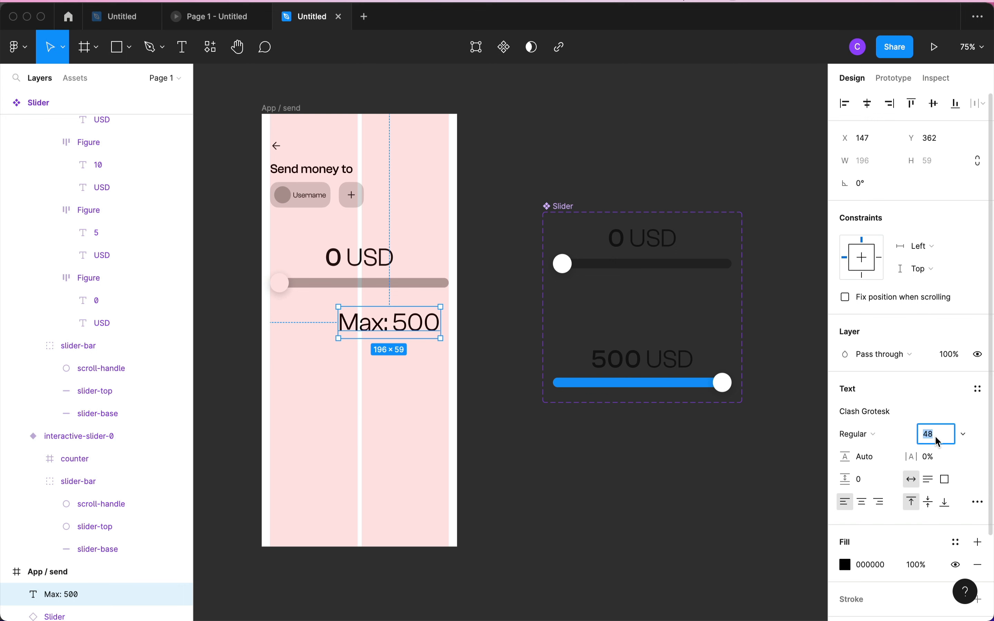
pyautogui.write('14')
pyautogui.press('Return')
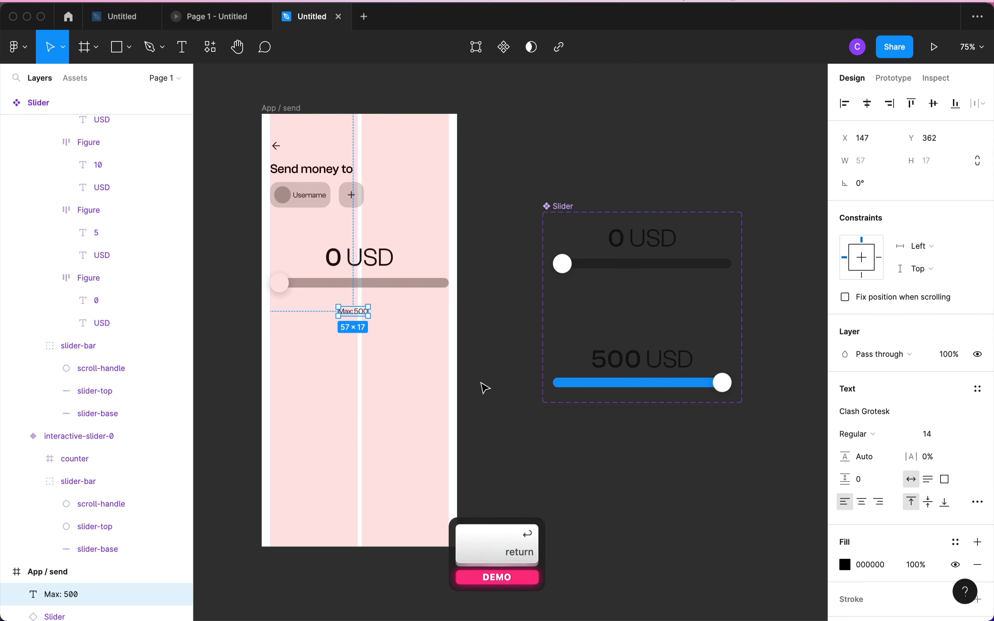
pyautogui.moveTo(354, 318); pyautogui.dragTo(355, 308)
pyautogui.hotkey('alt', 'Down')
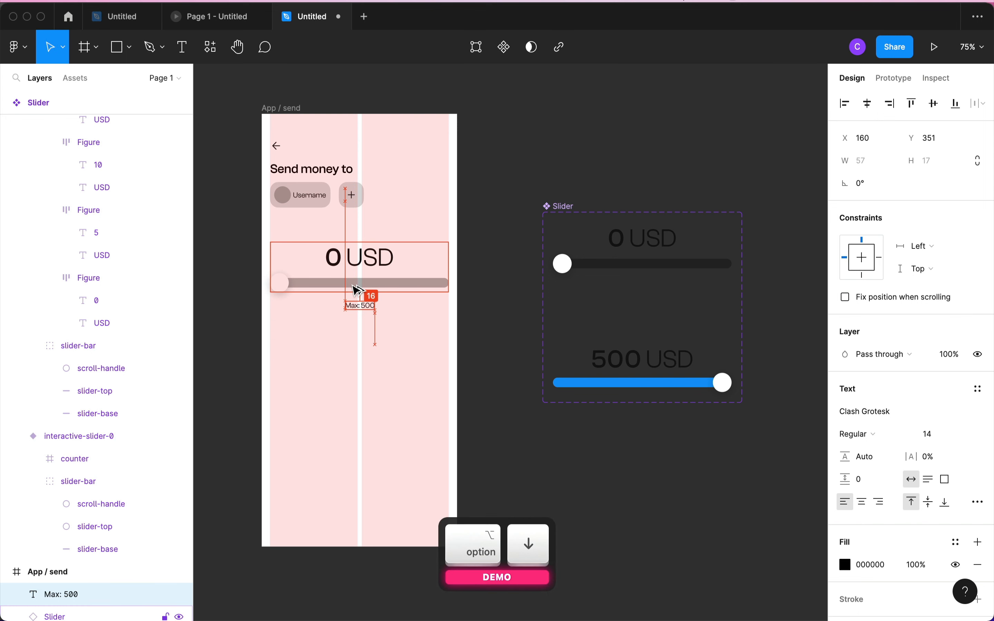
pyautogui.click(867, 103)
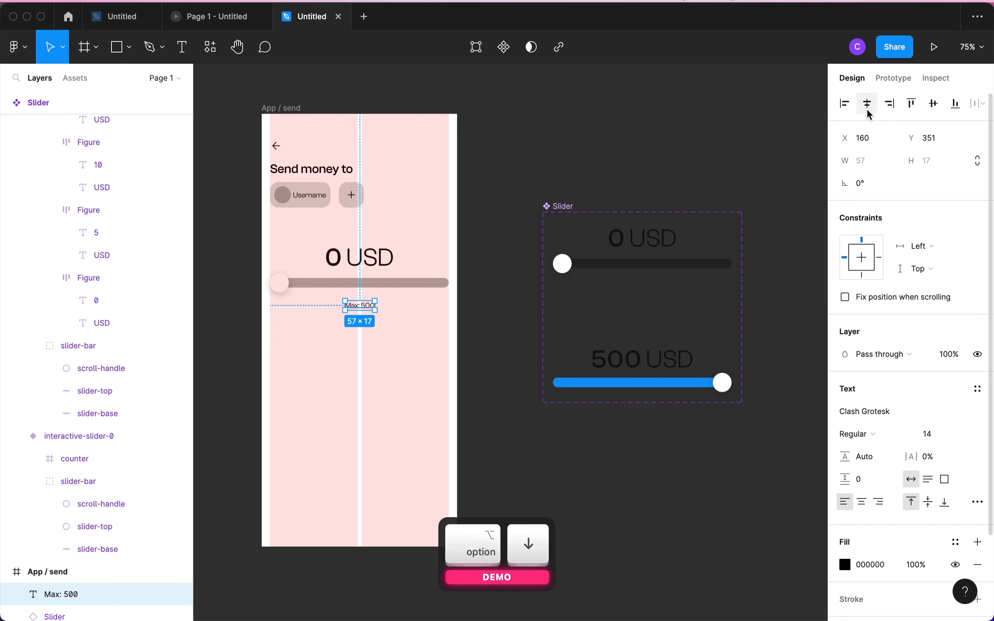
pyautogui.click(451, 367)
# - Increase the Max: 500 text to font size 16 and center it horizontally in the frame again
pyautogui.click(361, 308)
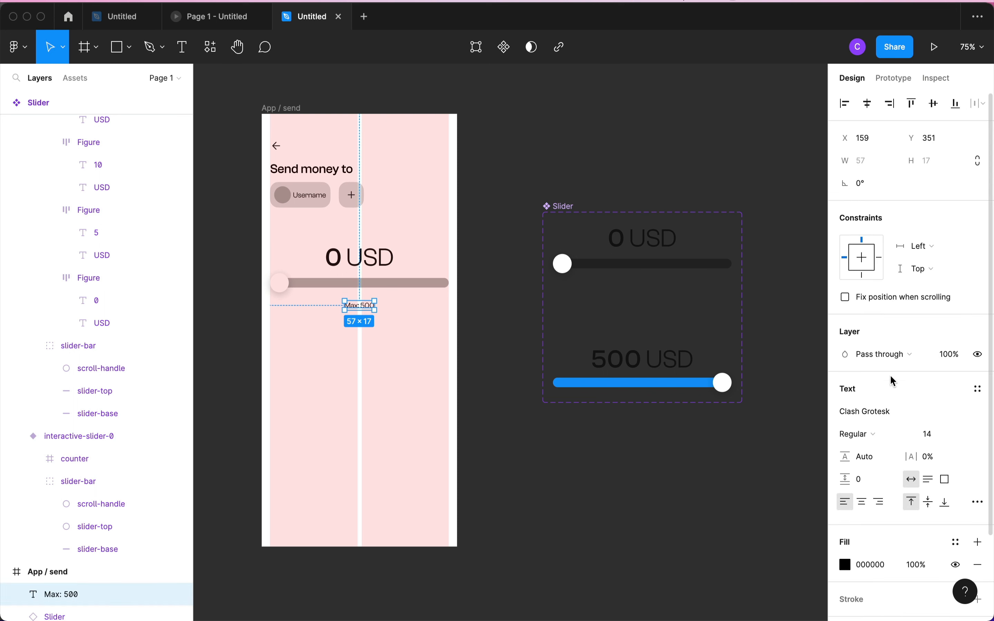
pyautogui.click(931, 435)
pyautogui.write('16')
pyautogui.press('Return')
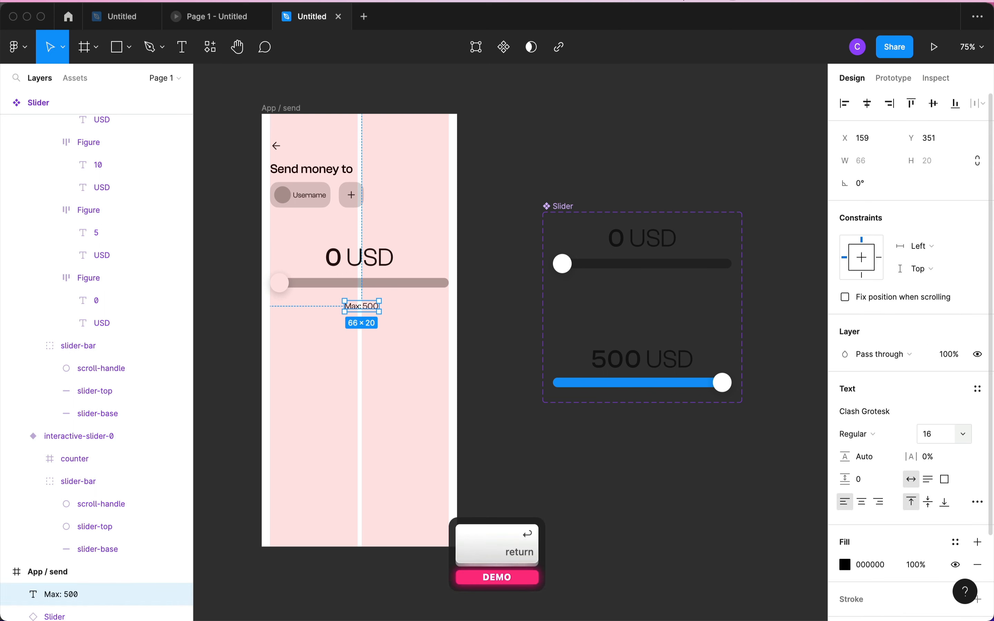
pyautogui.click(865, 104)
pyautogui.press('alt')
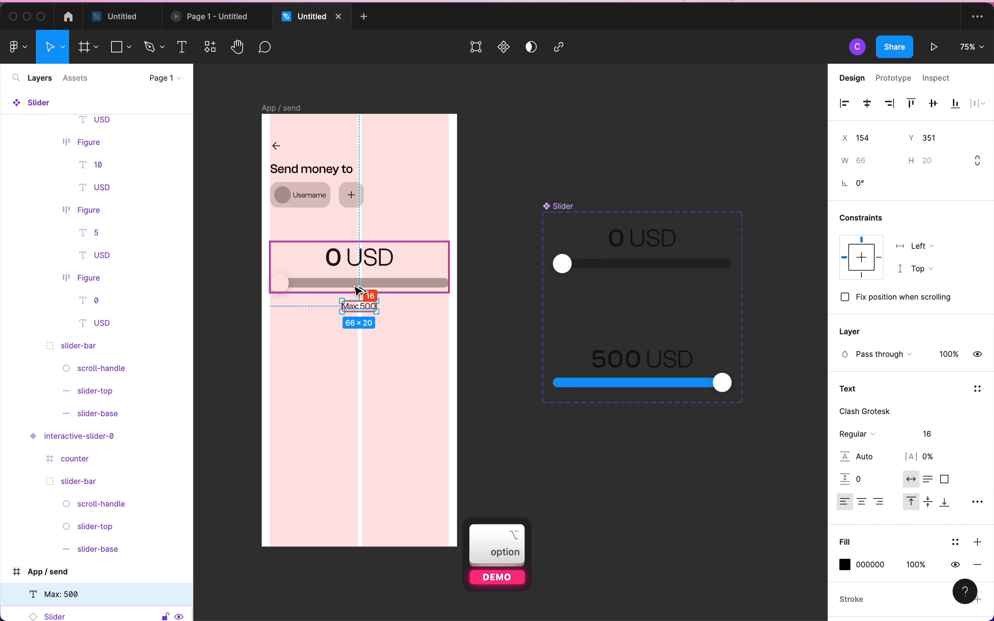
# - Change the fill of the Max: 500 text to the grey 8A8A8A
pyautogui.click(343, 362)
pyautogui.doubleClick(362, 306)
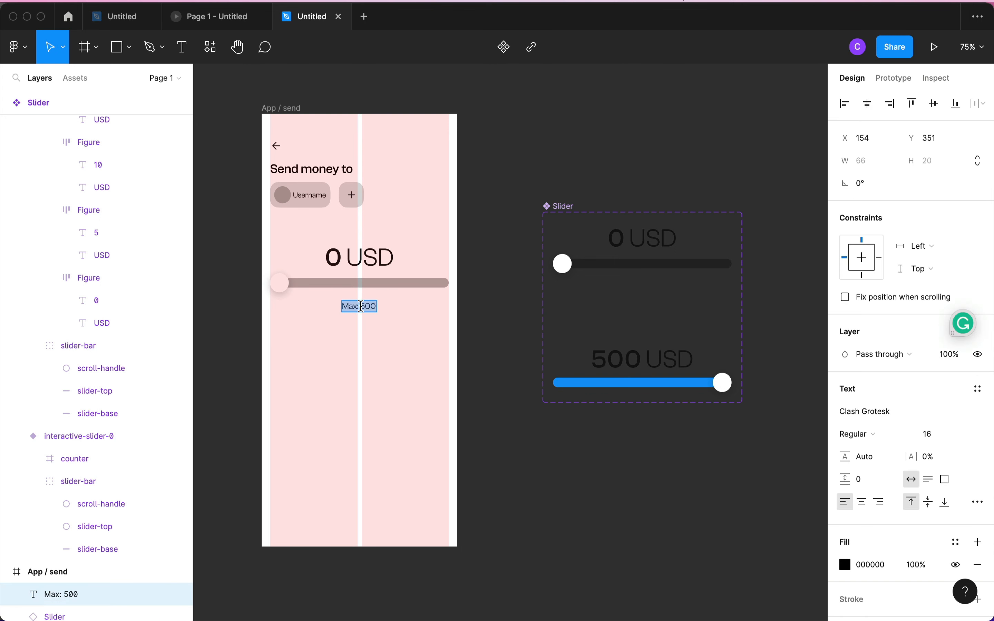
pyautogui.press('Escape')
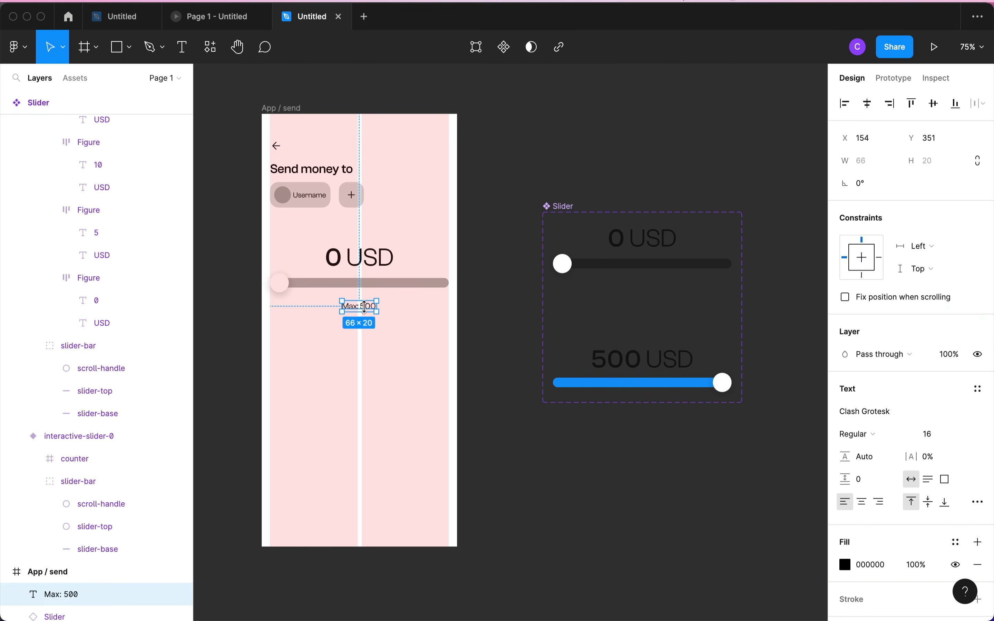
pyautogui.click(846, 565)
pyautogui.click(812, 556)
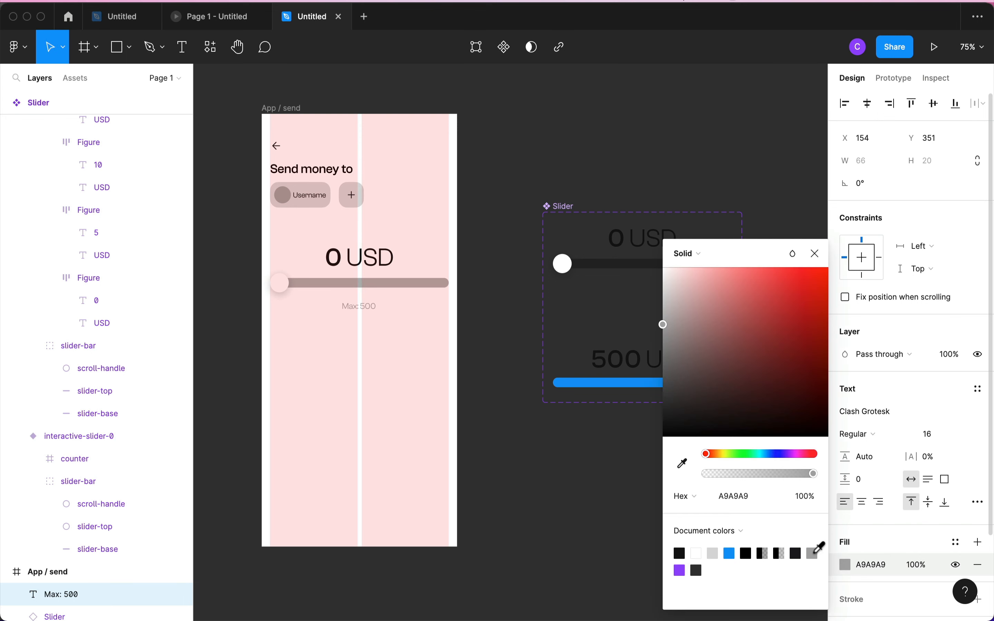
pyautogui.click(663, 341)
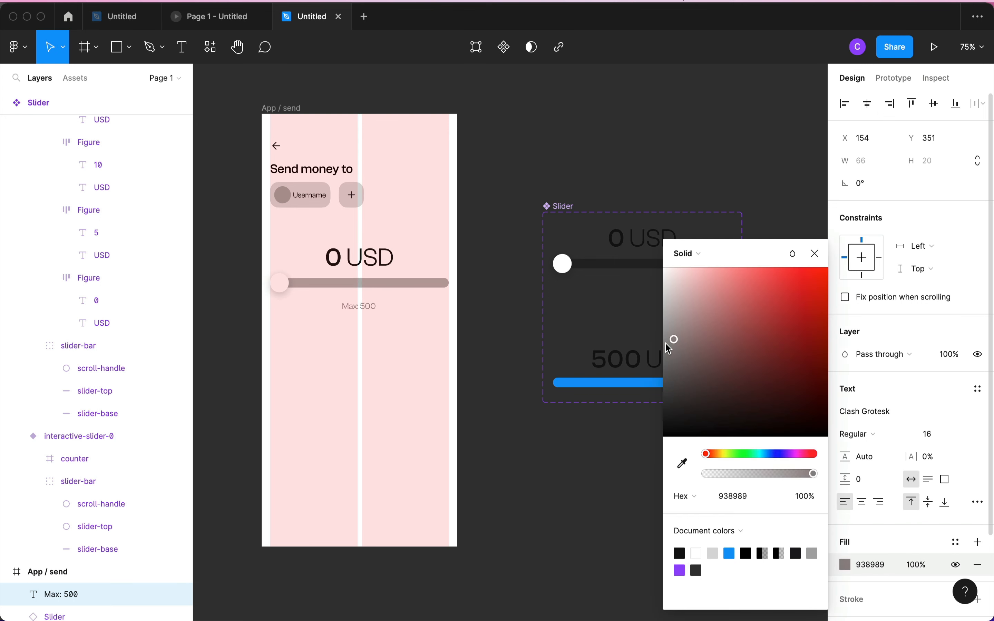
pyautogui.moveTo(658, 346); pyautogui.dragTo(660, 353)
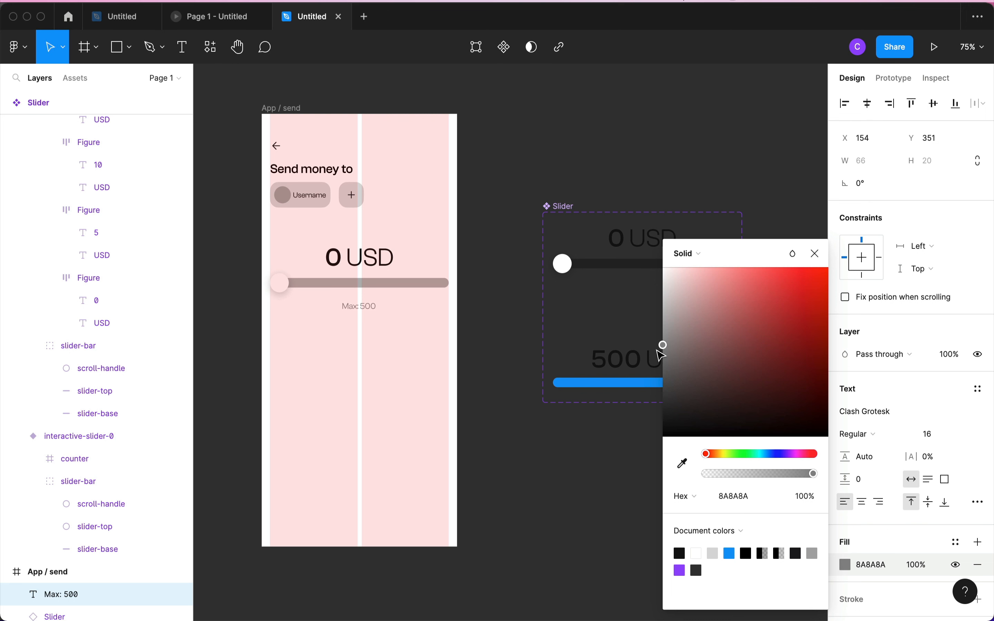
pyautogui.press('alt')
pyautogui.click(385, 354)
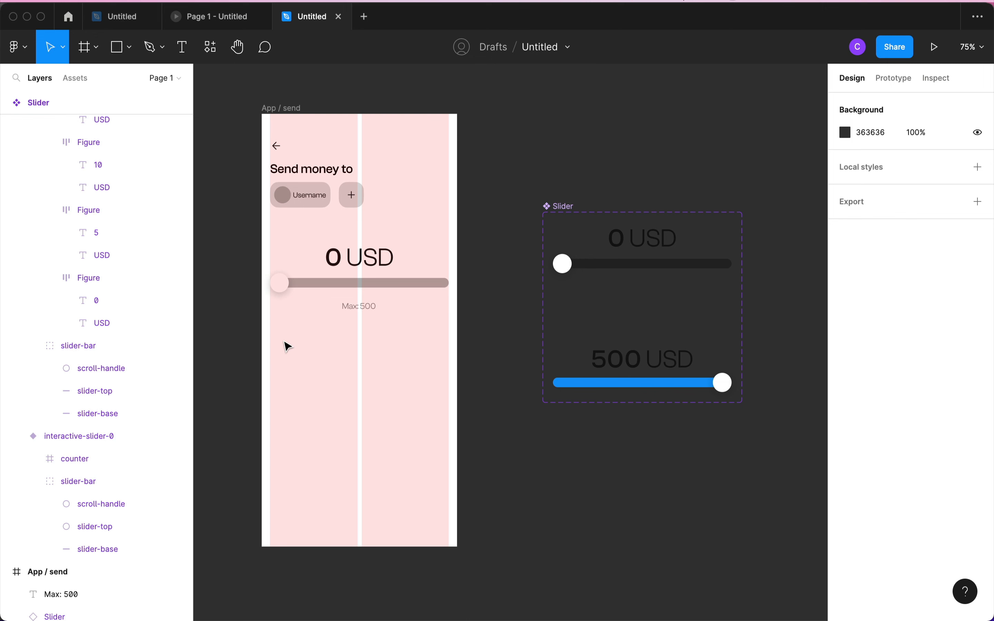
# - Draw a 343 px wide rectangle across both columns below the Max: 500 text and set its height to 48
pyautogui.click(220, 16)
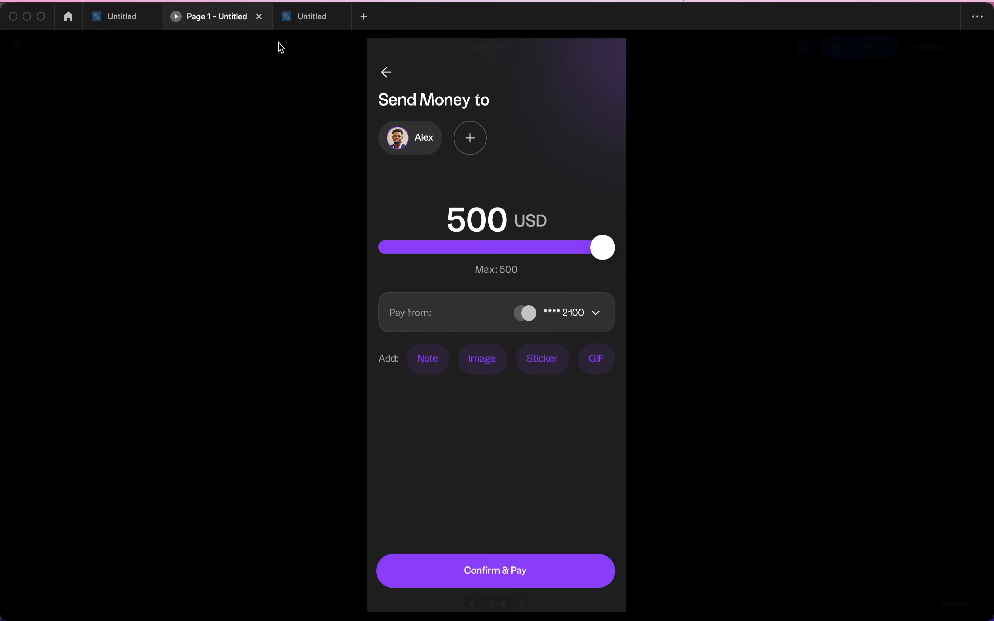
pyautogui.click(298, 21)
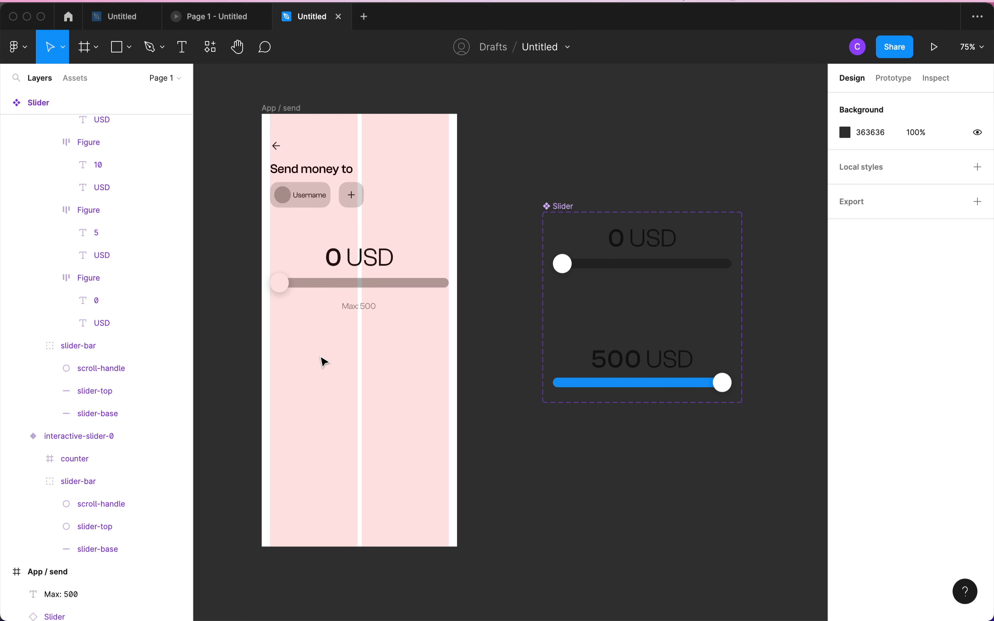
pyautogui.press('r')
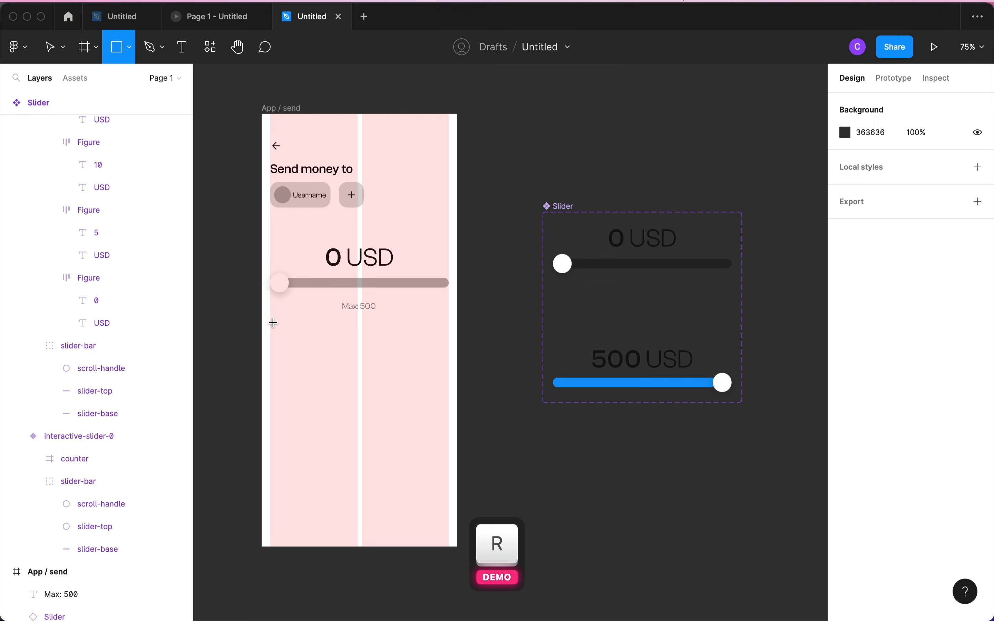
pyautogui.moveTo(273, 323)
pyautogui.mouseDown()
pyautogui.moveTo(372, 354)
pyautogui.moveTo(448, 362)
pyautogui.moveTo(449, 352)
pyautogui.mouseUp()
pyautogui.click(951, 169)
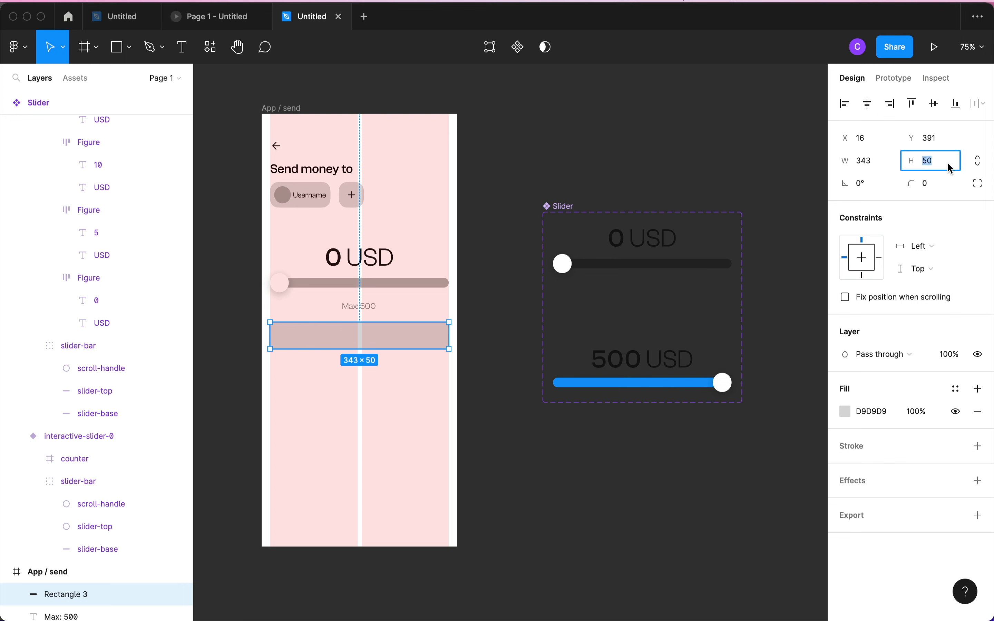
pyautogui.write('48')
pyautogui.press('Return')
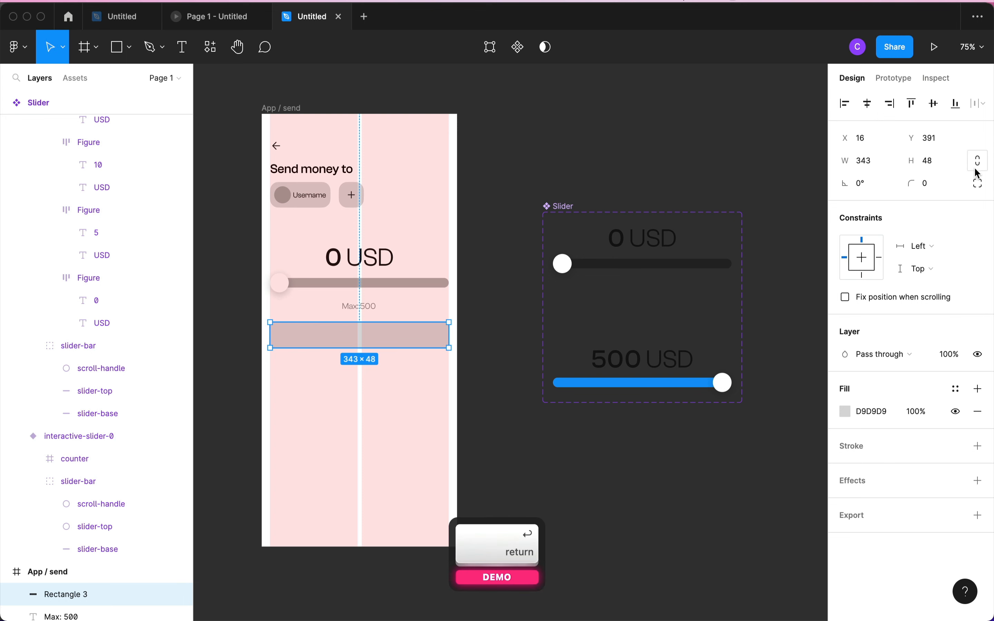
# - Set the corner radius of the new 343 × 48 rectangle to 16
pyautogui.click(954, 188)
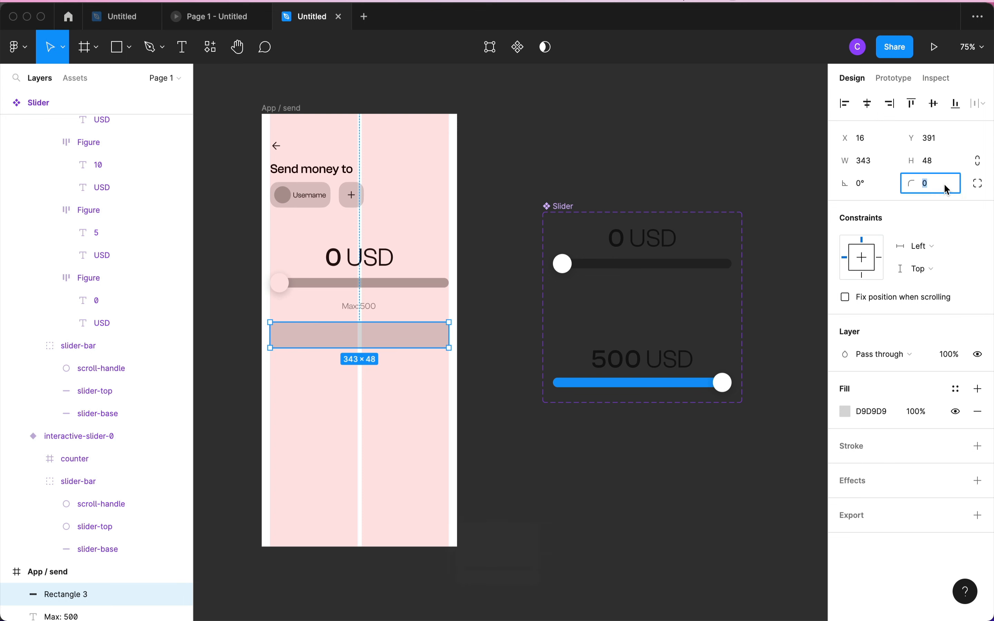
pyautogui.write('16')
pyautogui.press('Return')
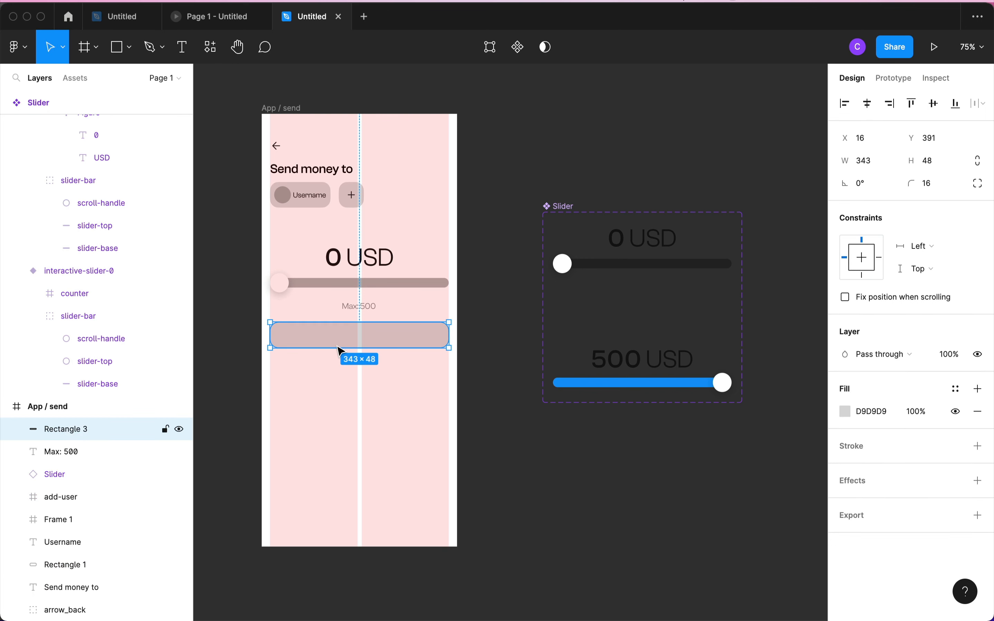
# - Add corner smoothing to the 343 px wide rectangle below the Max: 500 text, comparing with the corner settings of the Username pill
pyautogui.click(946, 186)
pyautogui.click(304, 211)
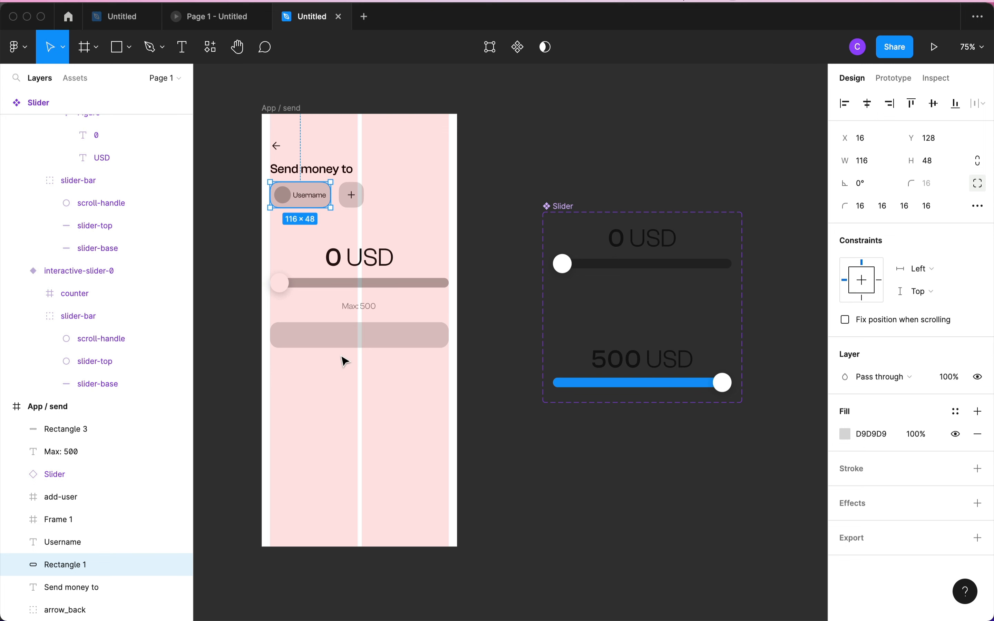
pyautogui.click(351, 344)
pyautogui.click(979, 183)
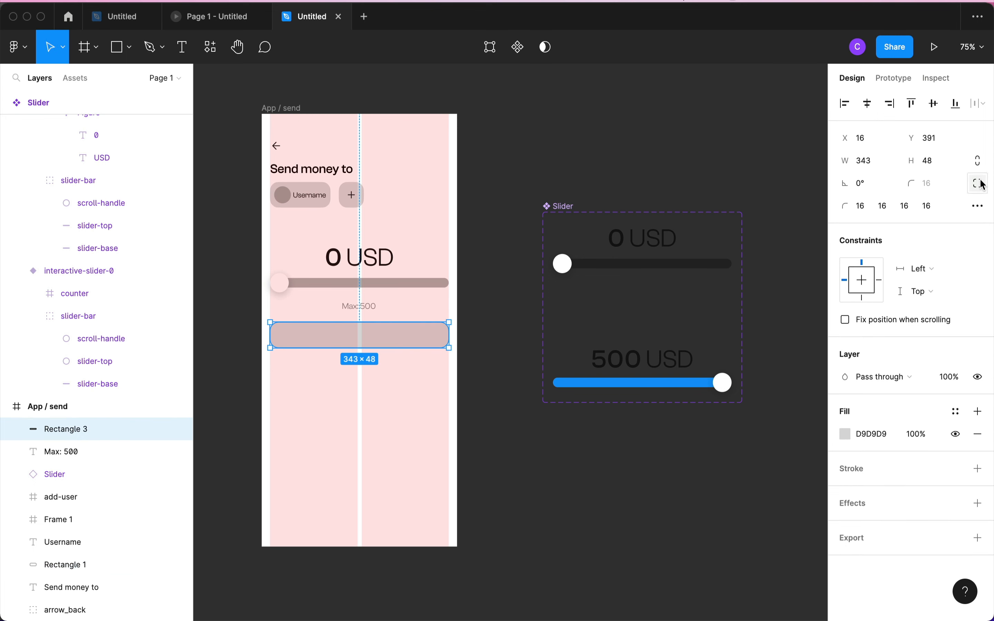
pyautogui.click(979, 207)
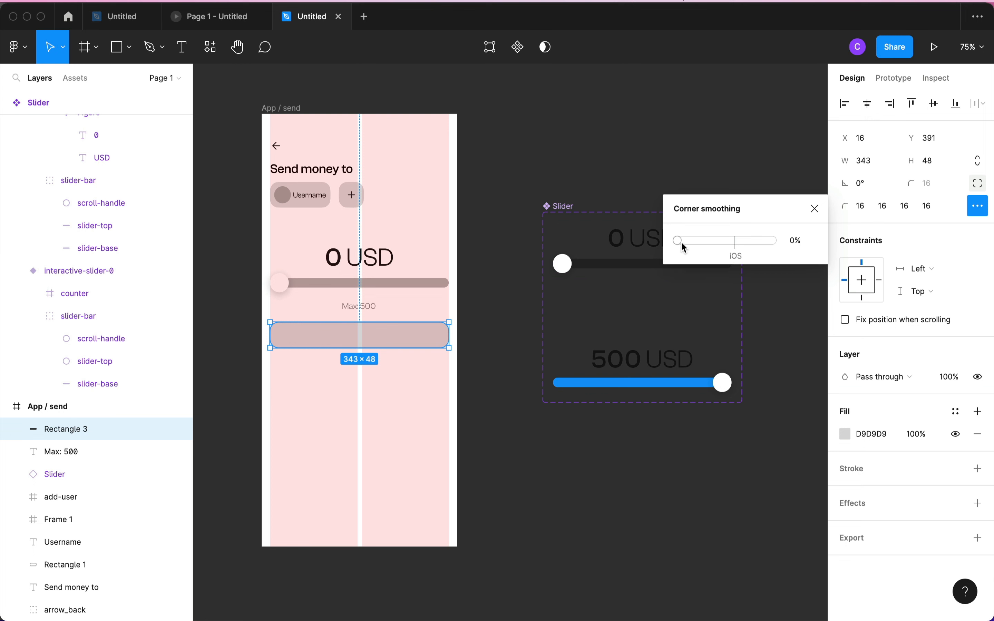
pyautogui.moveTo(680, 243); pyautogui.dragTo(814, 248)
pyautogui.click(304, 194)
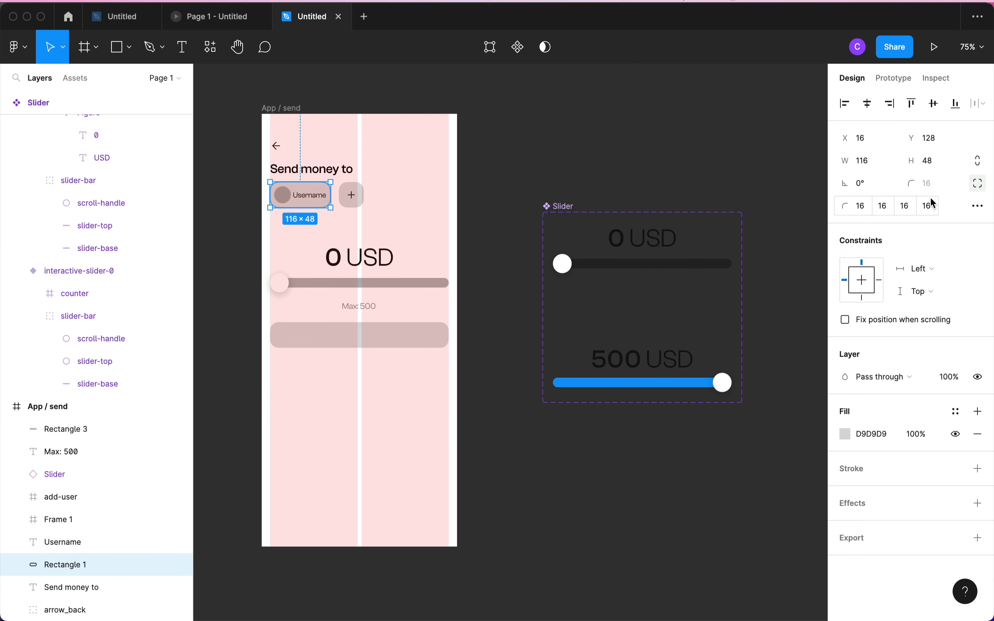
pyautogui.click(979, 207)
pyautogui.click(311, 420)
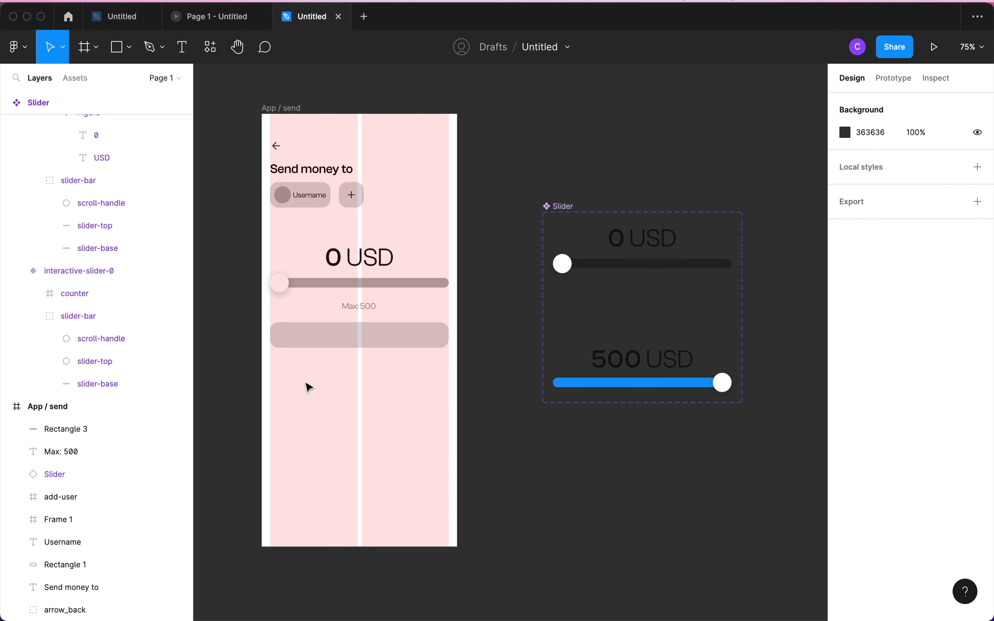
# - Increase the height of the rounded rectangle below the Max: 500 text to 64, keeping its upper edge in place
pyautogui.scroll(5, 301, 360)
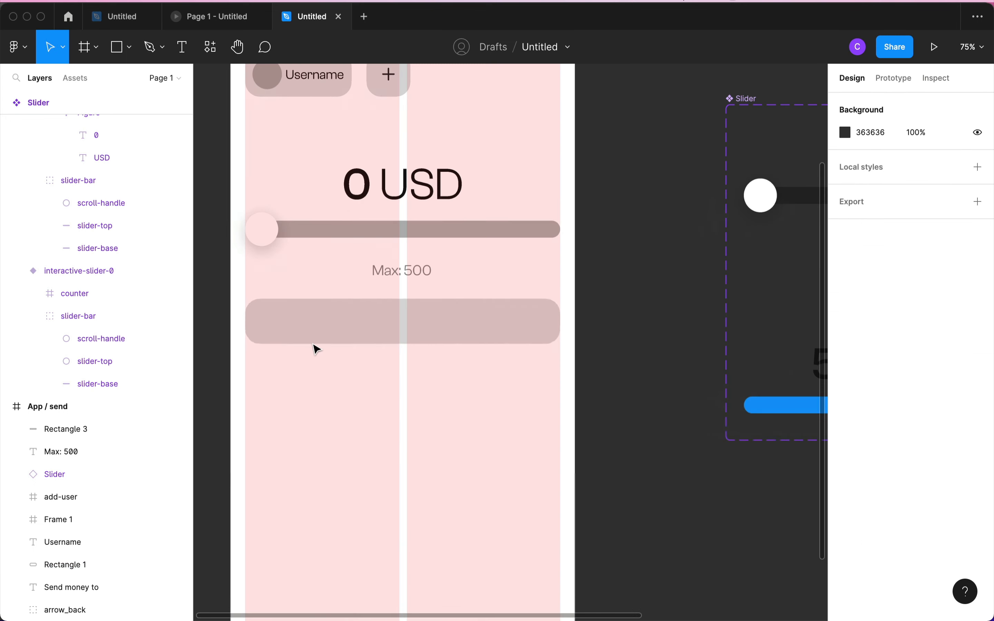
pyautogui.click(358, 346)
pyautogui.moveTo(365, 343); pyautogui.dragTo(369, 361)
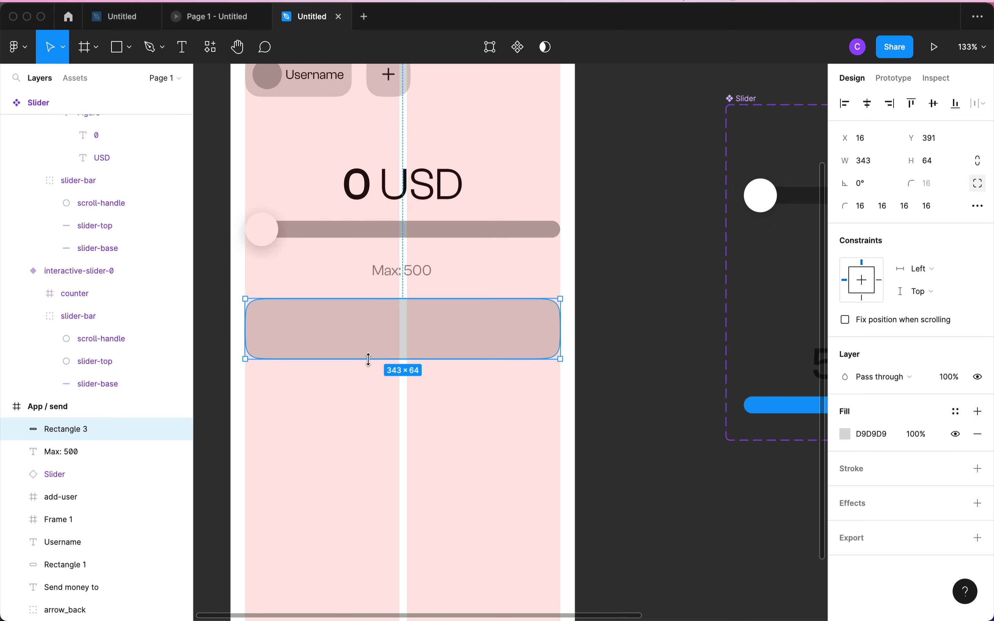
pyautogui.click(389, 435)
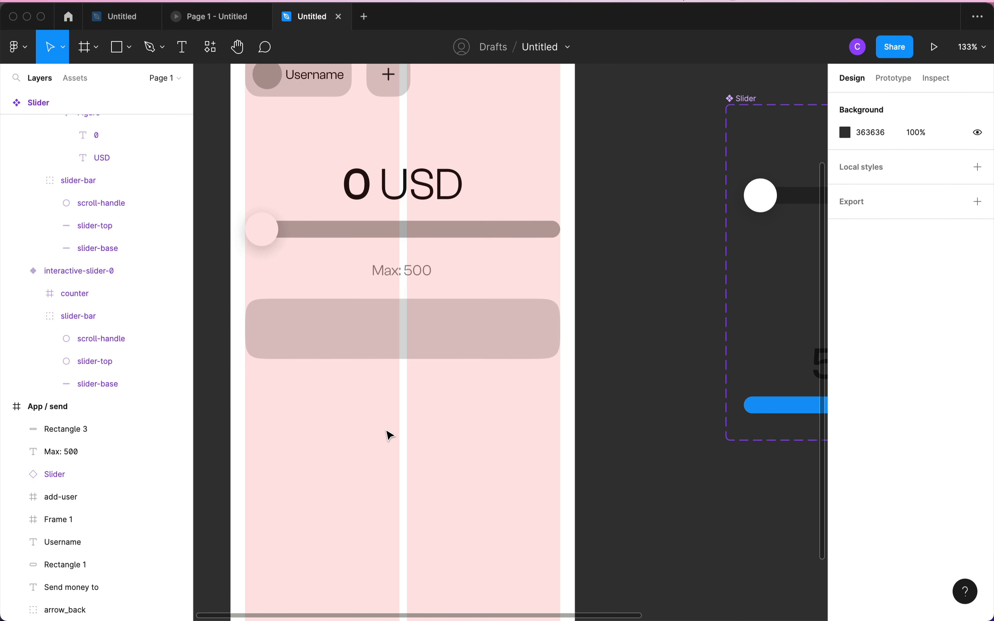
pyautogui.press('t')
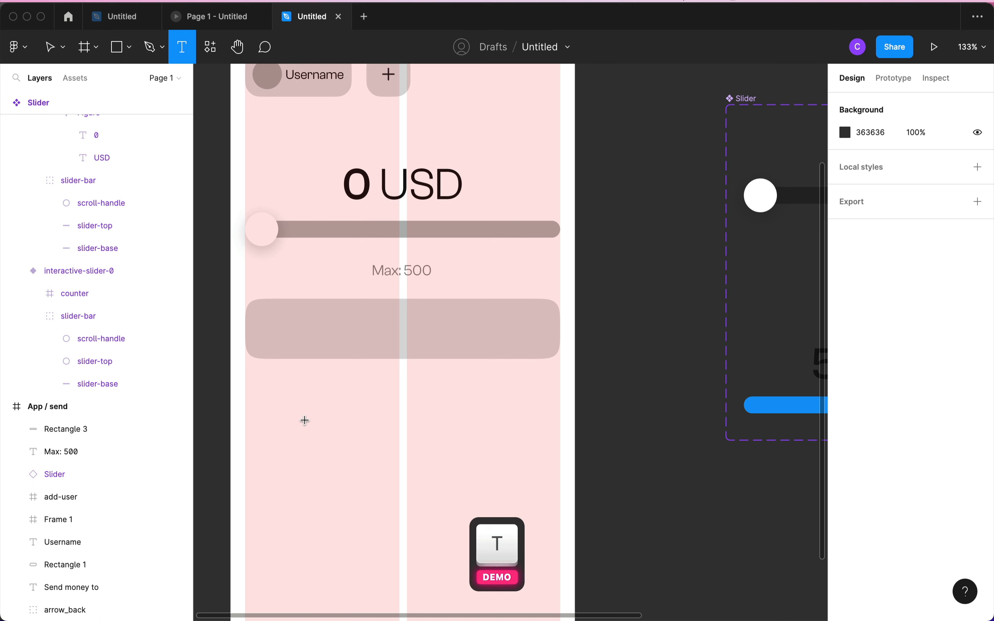
pyautogui.press('r')
pyautogui.click(288, 418)
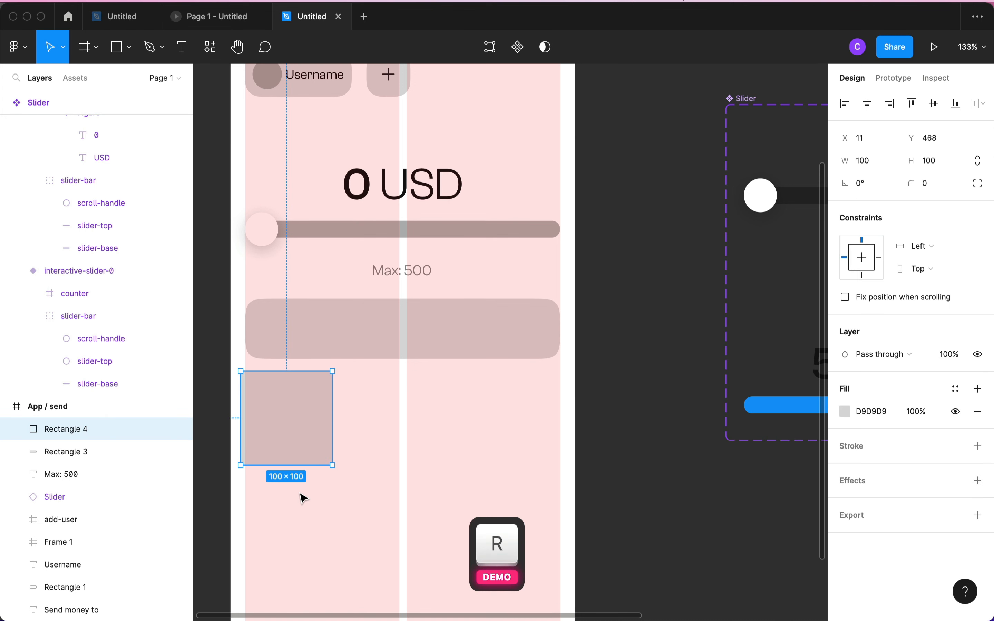
pyautogui.press('super+z')
# - Add a text layer reading "Pay from:" in the empty area below the rounded rectangle
pyautogui.press('t')
pyautogui.click(300, 427)
pyautogui.write('P')
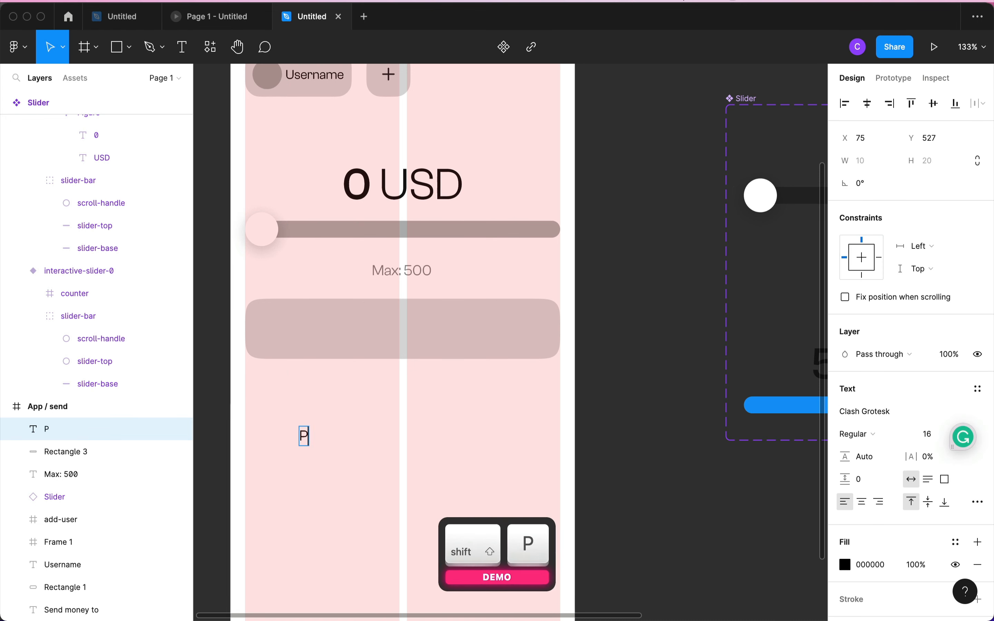
pyautogui.write('ay fro')
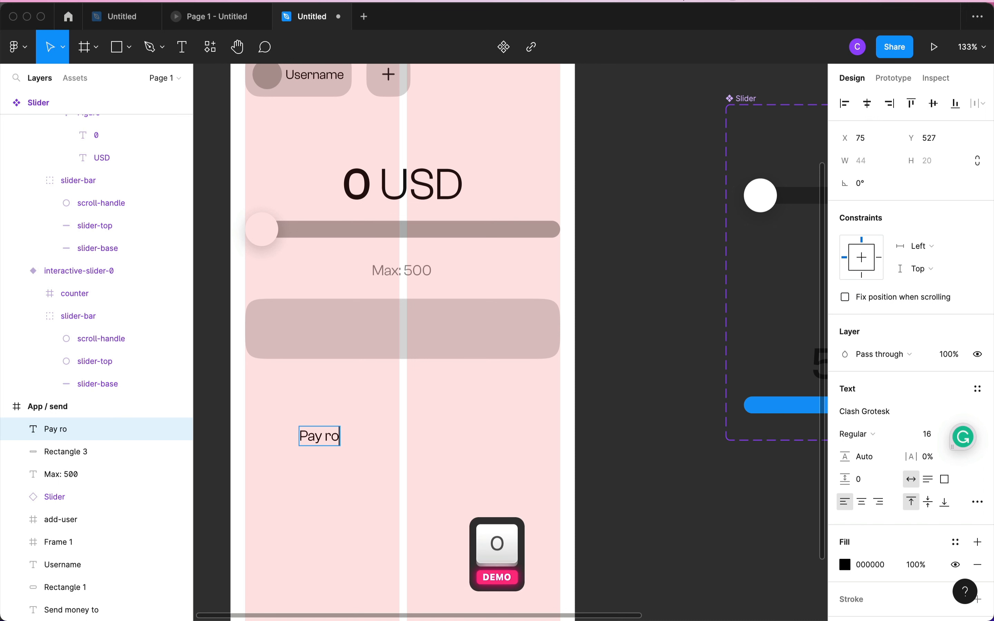
pyautogui.press('BackSpace')
pyautogui.press('BackSpace')
pyautogui.write('from:')
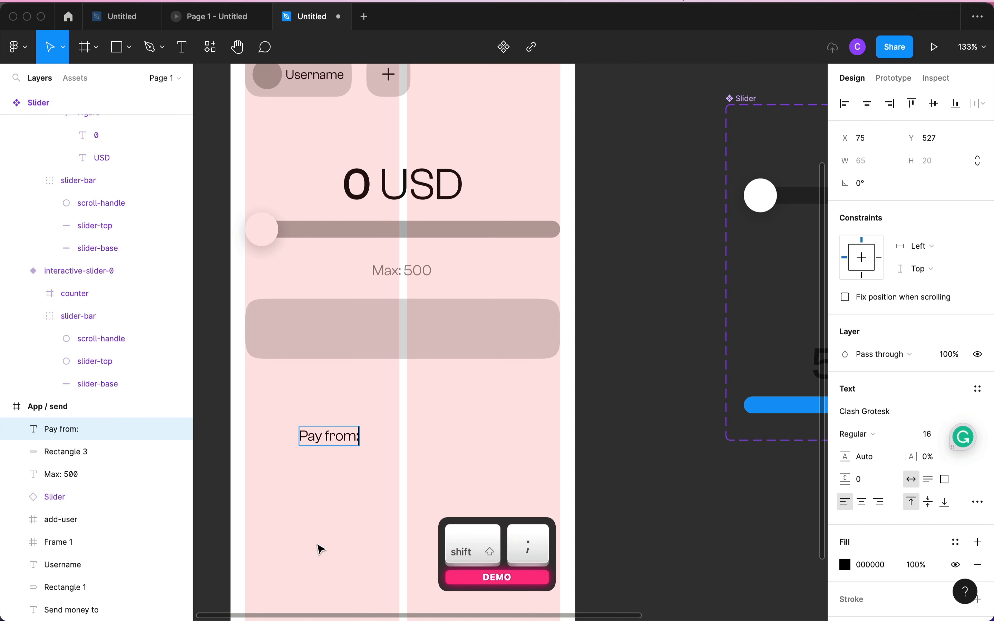
pyautogui.press('Escape')
# - Place the Pay from: text inside the rounded rectangle, 16 px from its left edge and 22 px from its top and bottom
pyautogui.moveTo(335, 444); pyautogui.dragTo(299, 340)
pyautogui.press('alt')
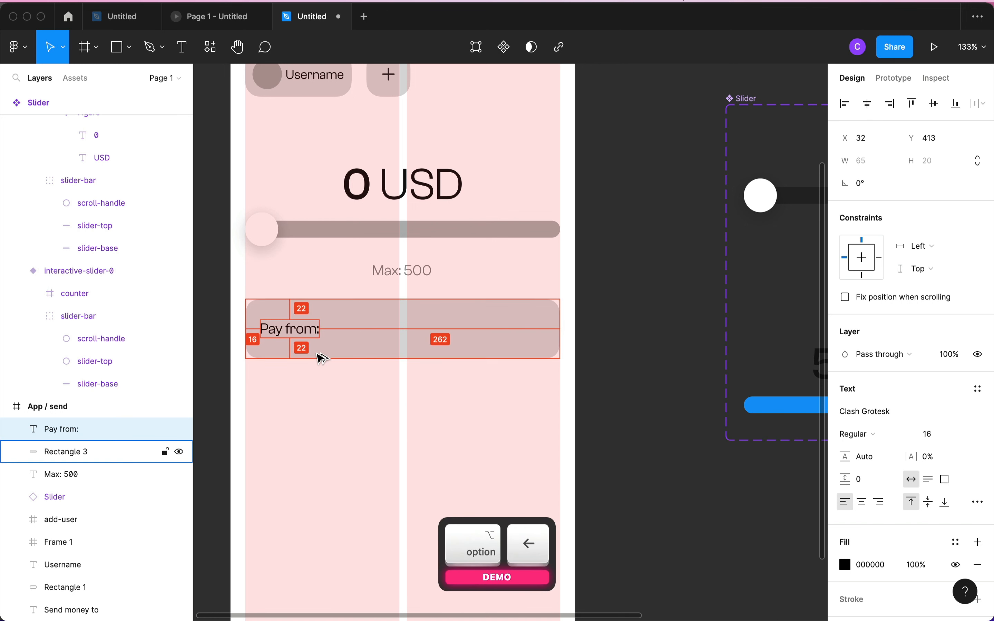
pyautogui.press('Escape')
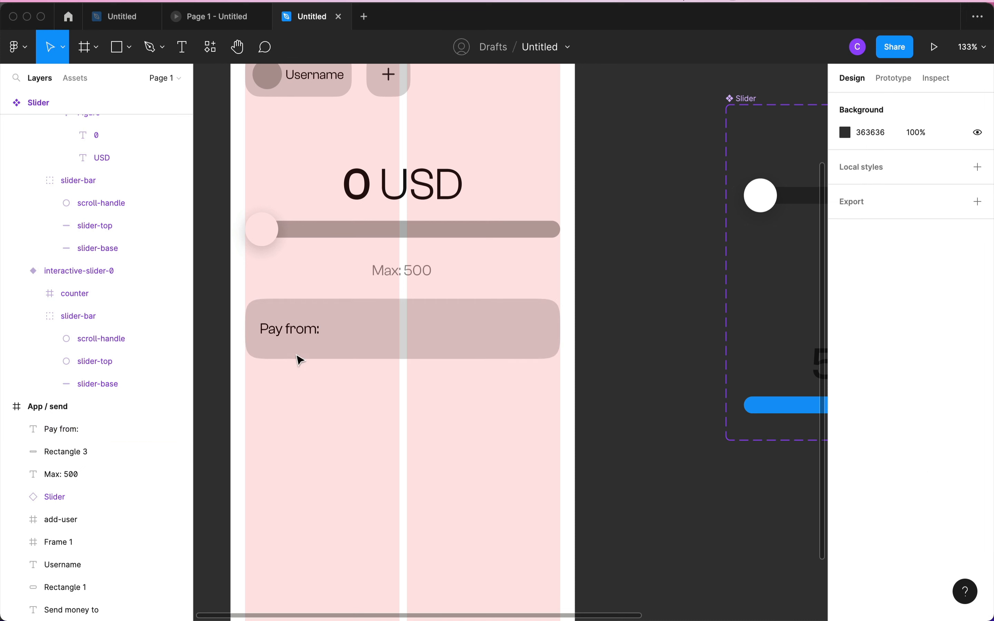
# - Duplicate the Pay from: text horizontally to the right part of the rounded rectangle and right-align the copy's text
pyautogui.click(288, 331)
pyautogui.press('shift')
pyautogui.moveTo(289, 331); pyautogui.dragTo(506, 333)
pyautogui.press('alt')
pyautogui.press('shift')
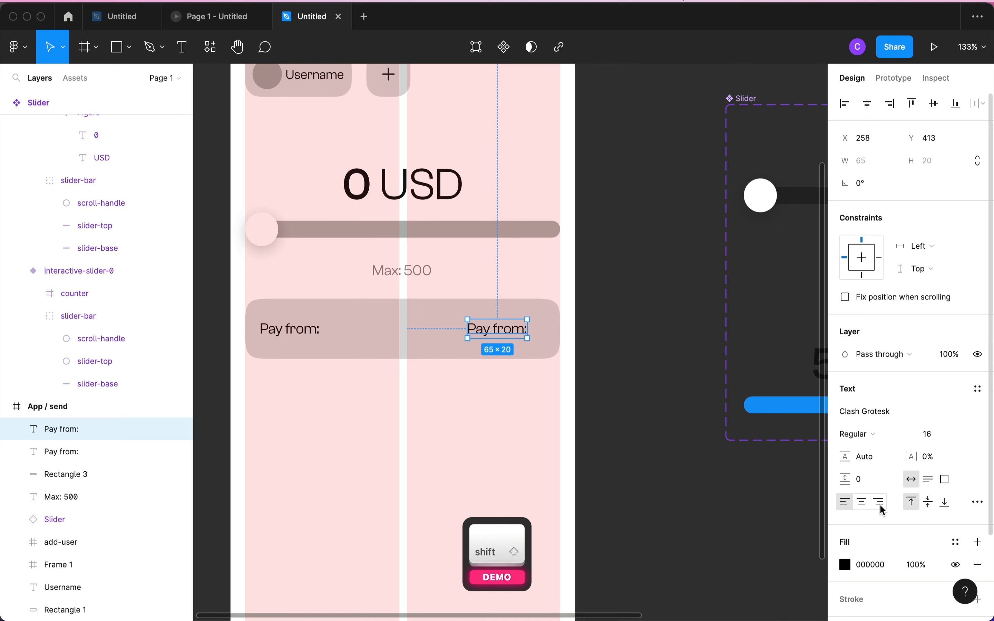
pyautogui.click(879, 502)
# - Replace the text of the right-hand Pay from: copy with a masked card number
pyautogui.doubleClick(510, 332)
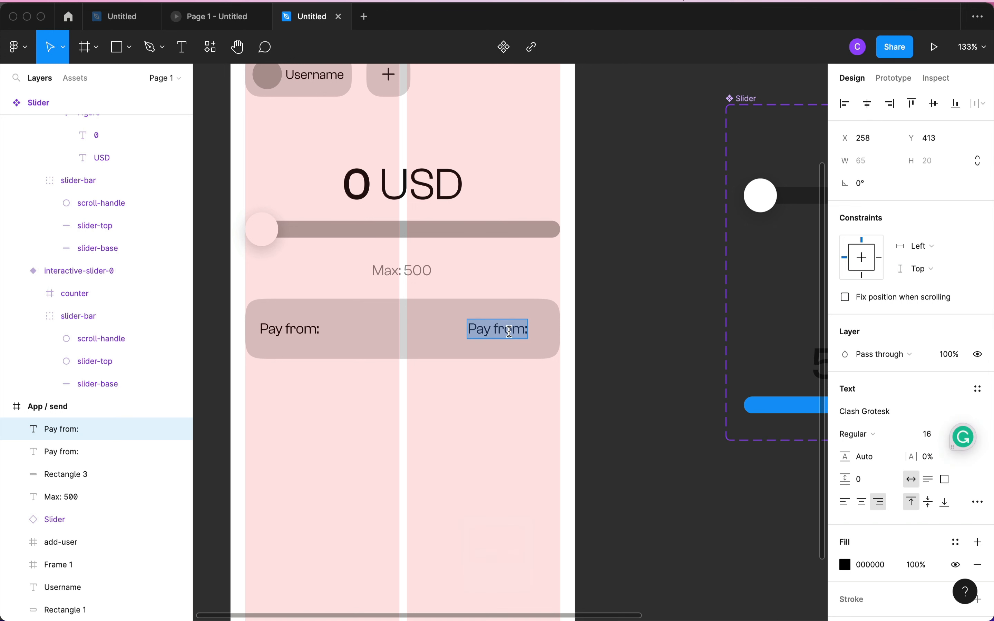
pyautogui.write('**** ')
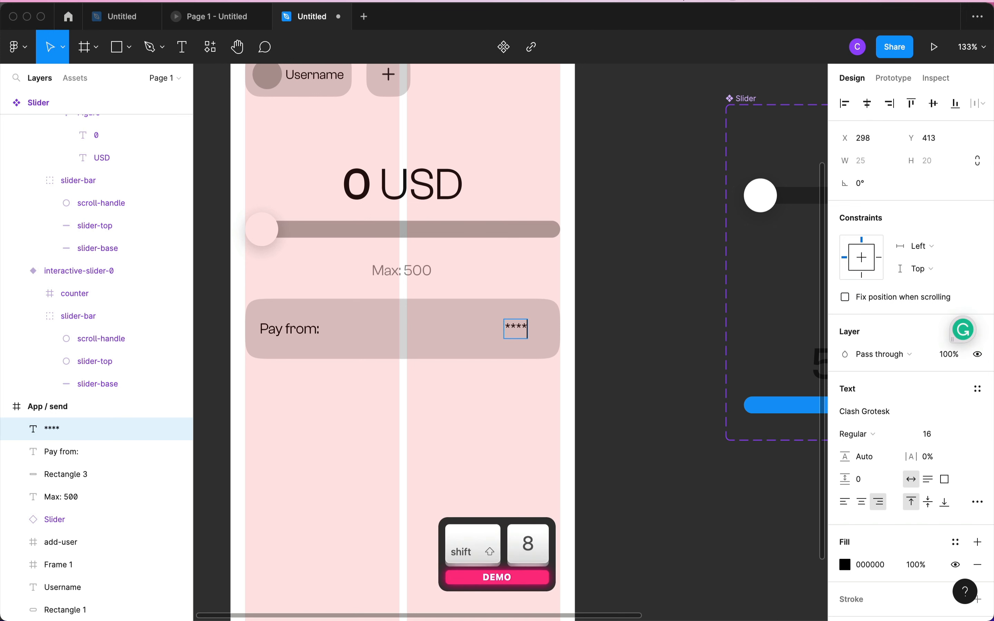
pyautogui.write('3400')
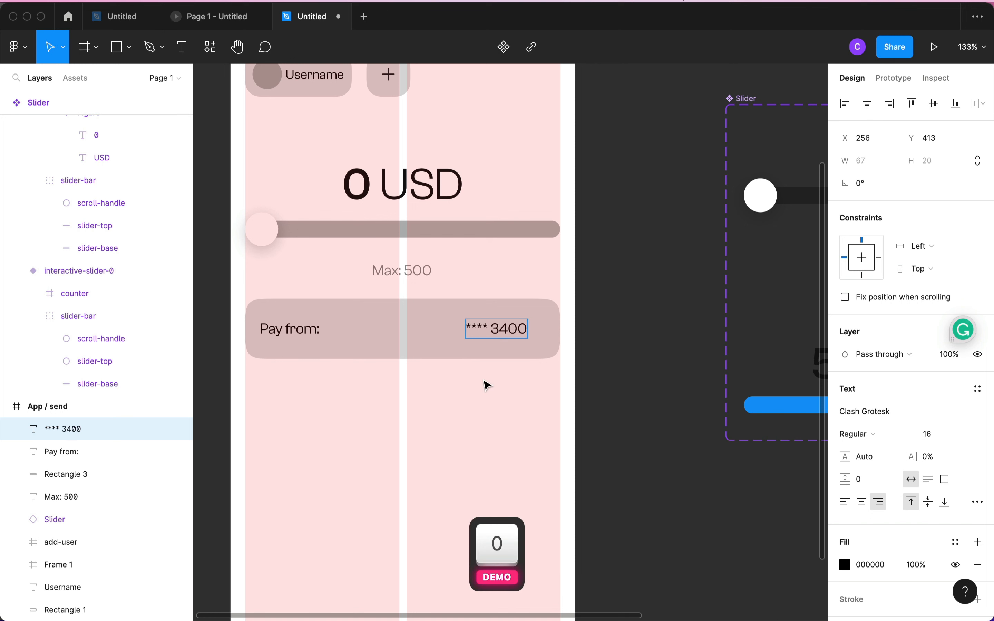
pyautogui.press('Escape')
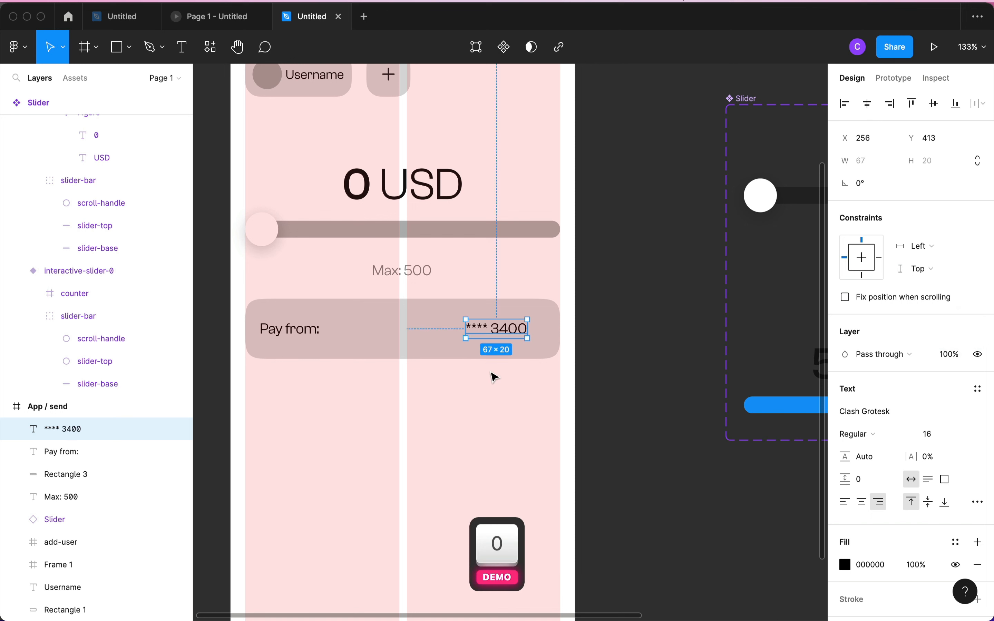
pyautogui.press('Escape')
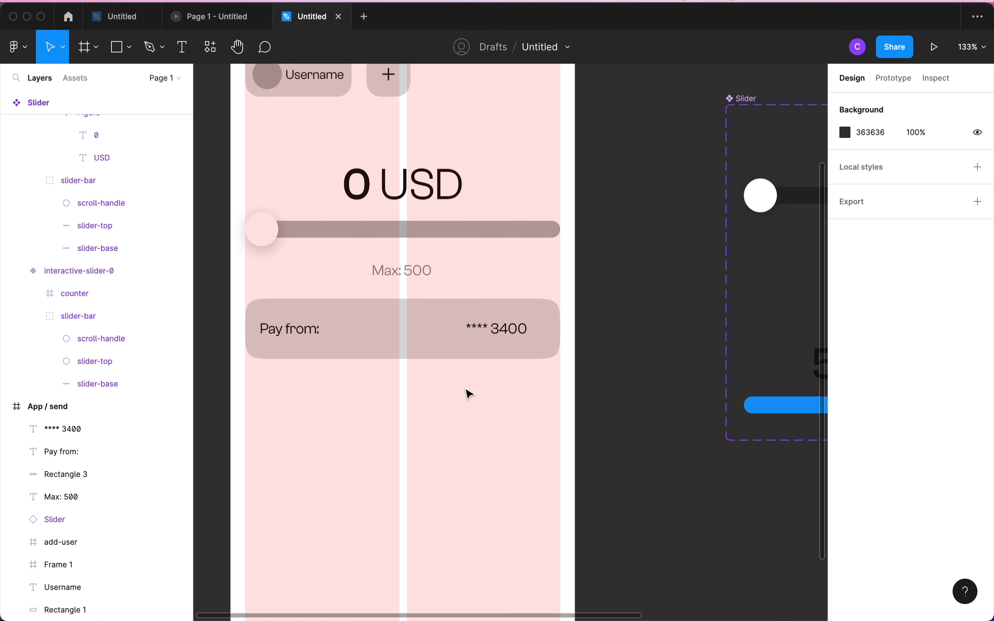
# - Open the Material Symbols plugin, search for "arrow" and set the symbol weight to 300
pyautogui.click(210, 47)
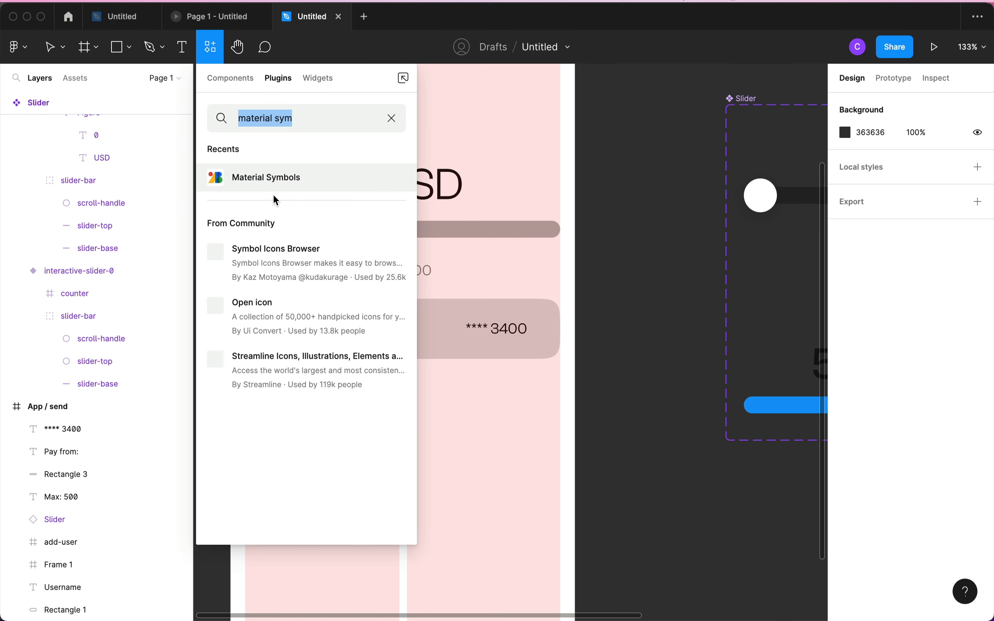
pyautogui.click(393, 178)
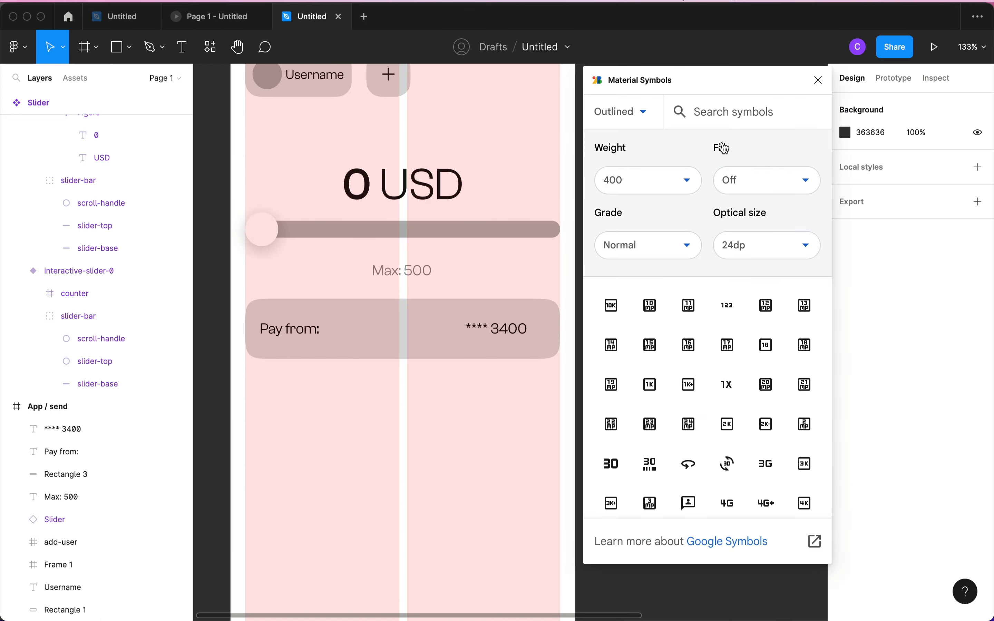
pyautogui.write('arrow')
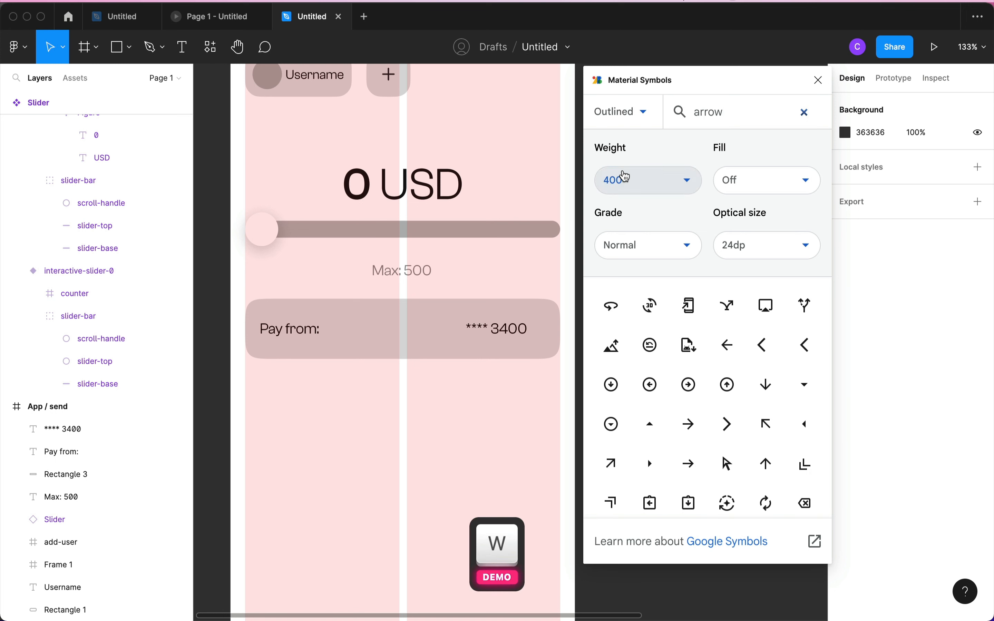
pyautogui.click(622, 180)
pyautogui.click(616, 262)
# - Insert the expand_more symbol and place it just right of the masked card number in the rounded rectangle
pyautogui.scroll(-3, 753, 424)
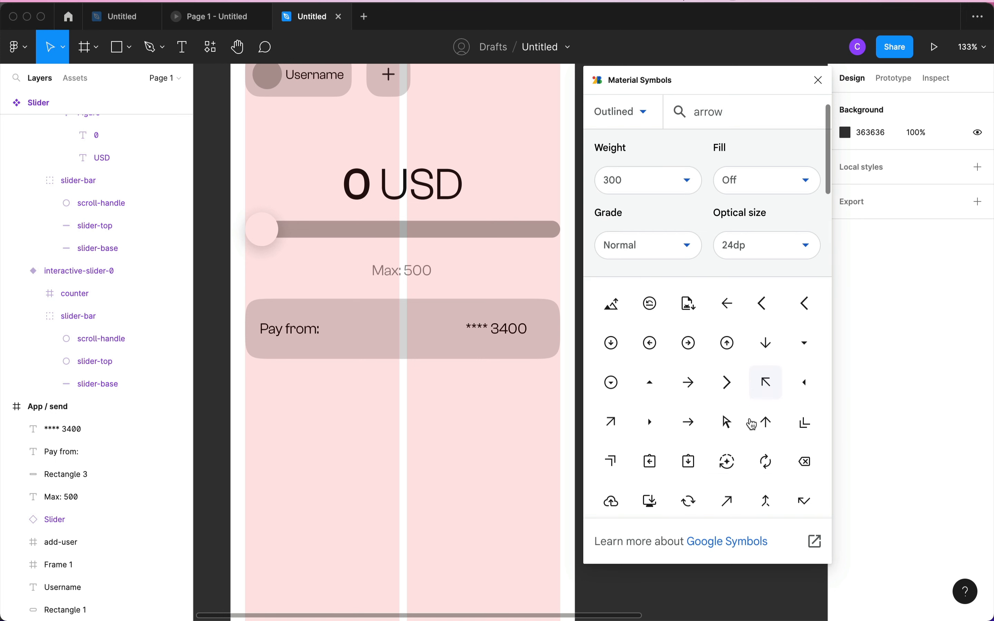
pyautogui.scroll(-10, 753, 425)
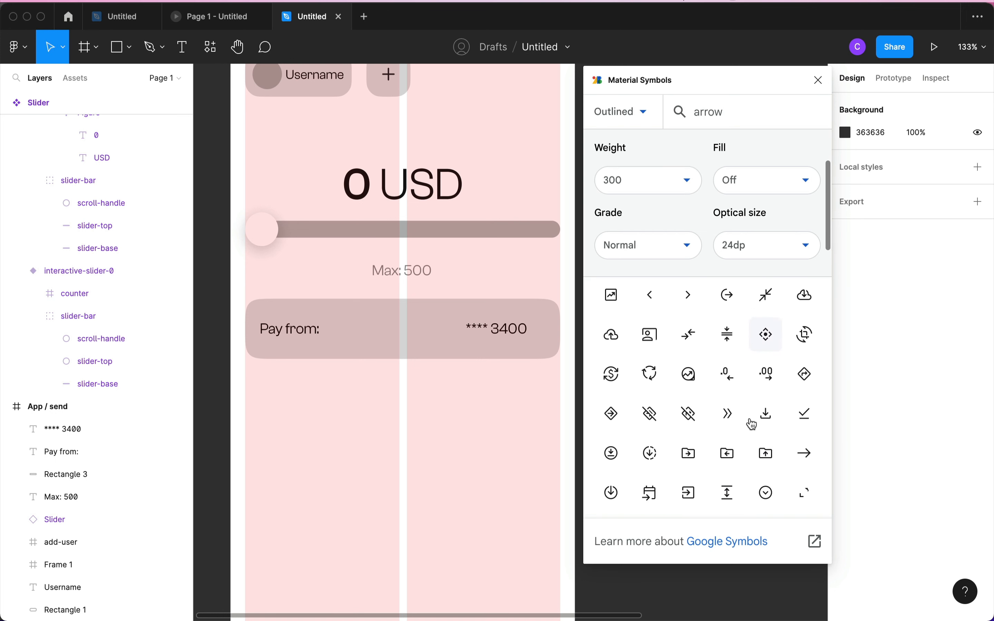
pyautogui.scroll(-3, 752, 425)
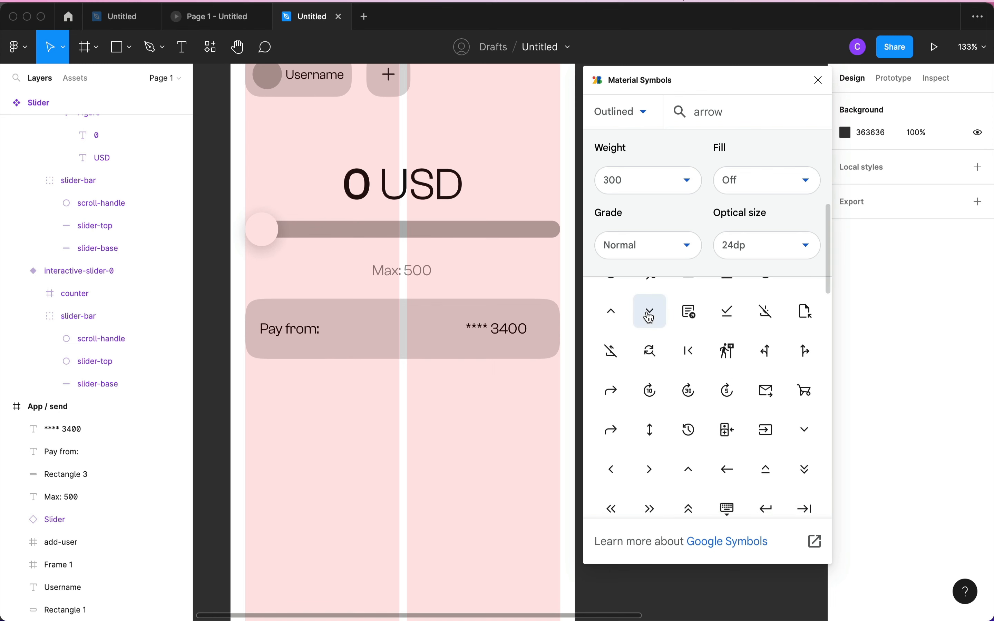
pyautogui.click(643, 312)
pyautogui.hscroll(5, 424, 378)
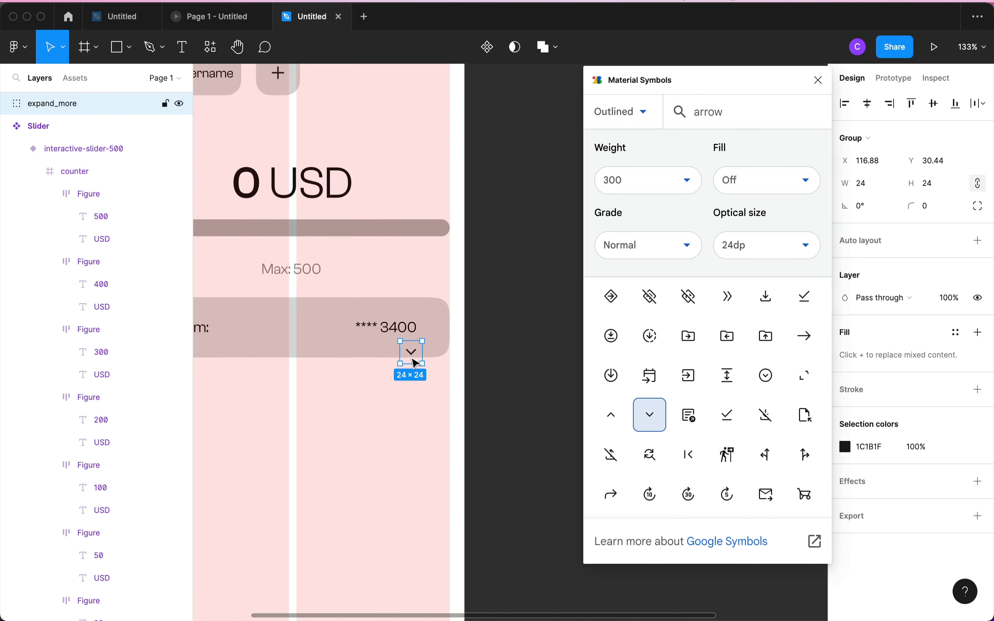
pyautogui.moveTo(415, 356); pyautogui.dragTo(437, 332)
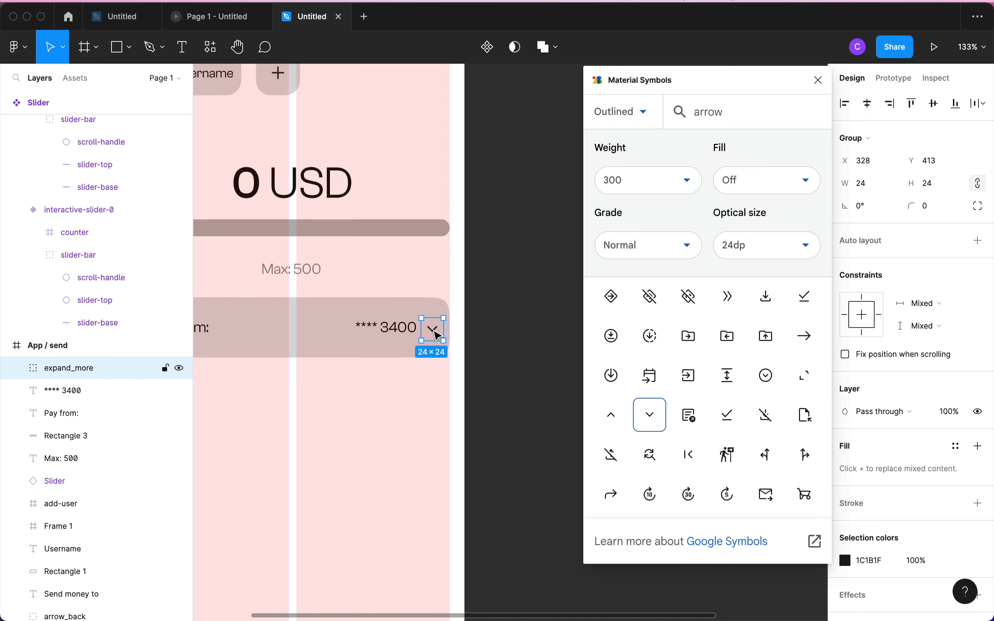
# - Combine the masked card number and expand_more icon in a horizontal auto layout with centered alignment, and close the symbols plugin
pyautogui.hscroll(-5, 436, 331)
pyautogui.keyDown('shift'); pyautogui.click(476, 329); pyautogui.keyUp('shift')
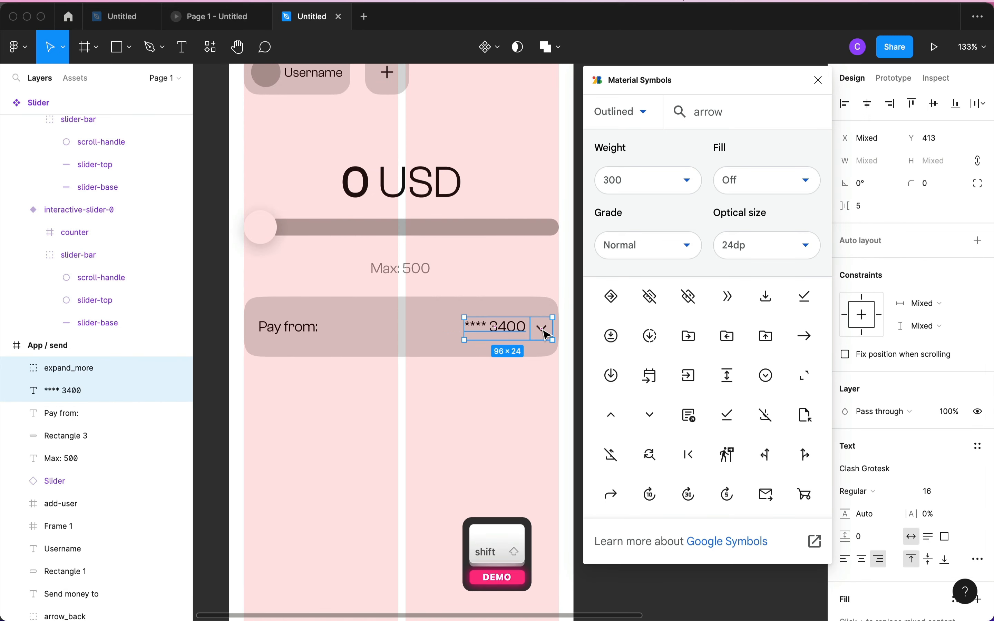
pyautogui.hotkey('shift', 'a')
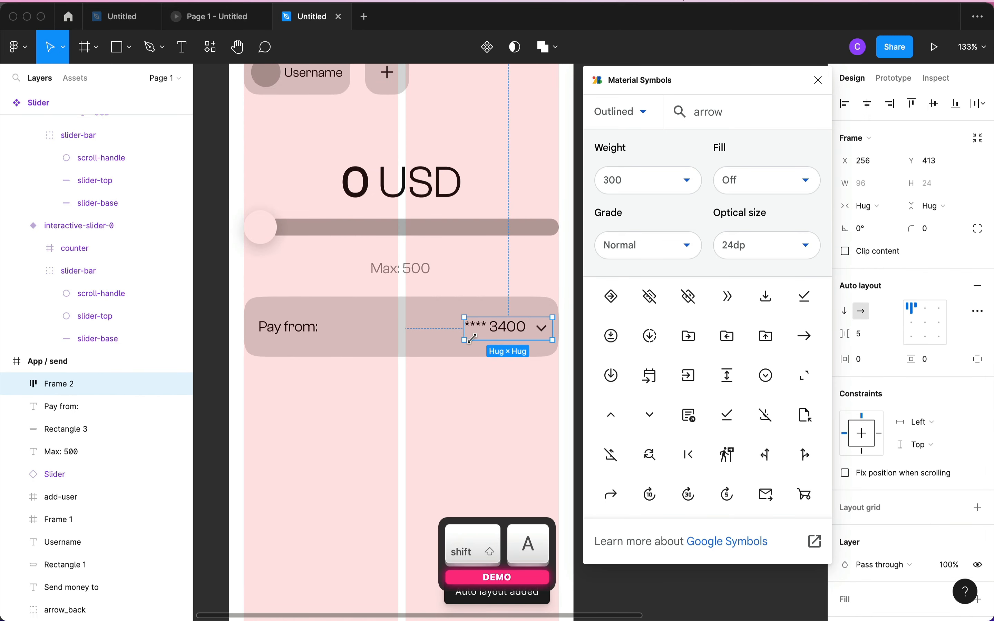
pyautogui.click(925, 323)
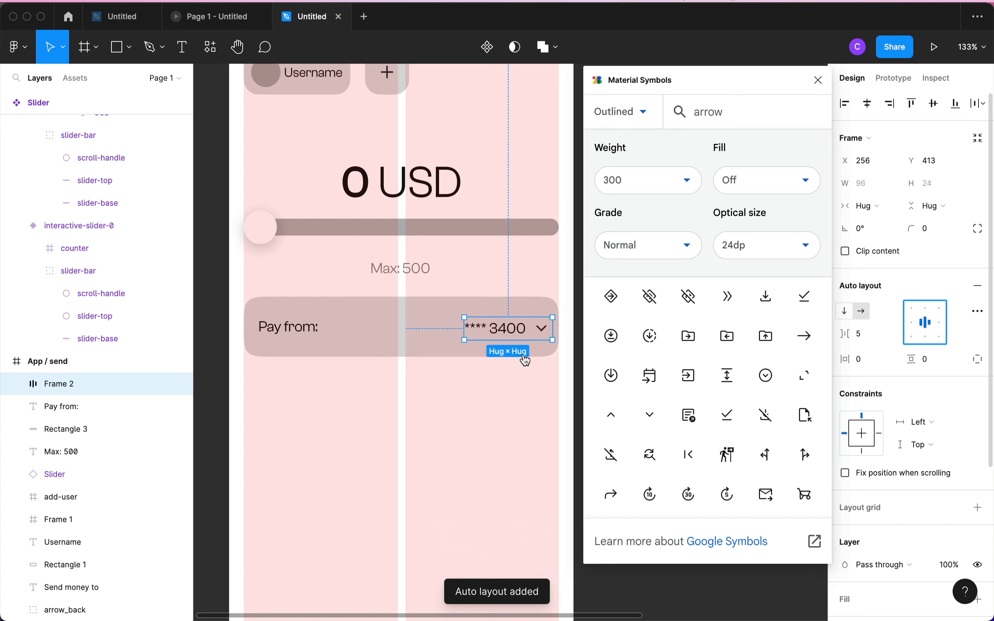
pyautogui.click(819, 80)
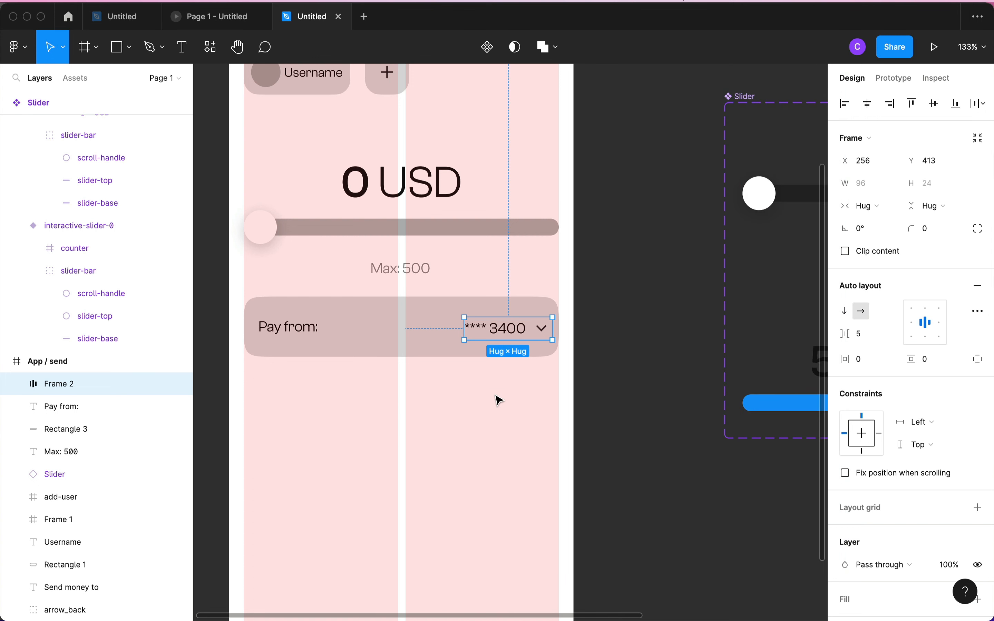
# - Nudge the card number and icon frame left to X 247, leaving 16 px to the rounded rectangle's right edge
pyautogui.press('alt')
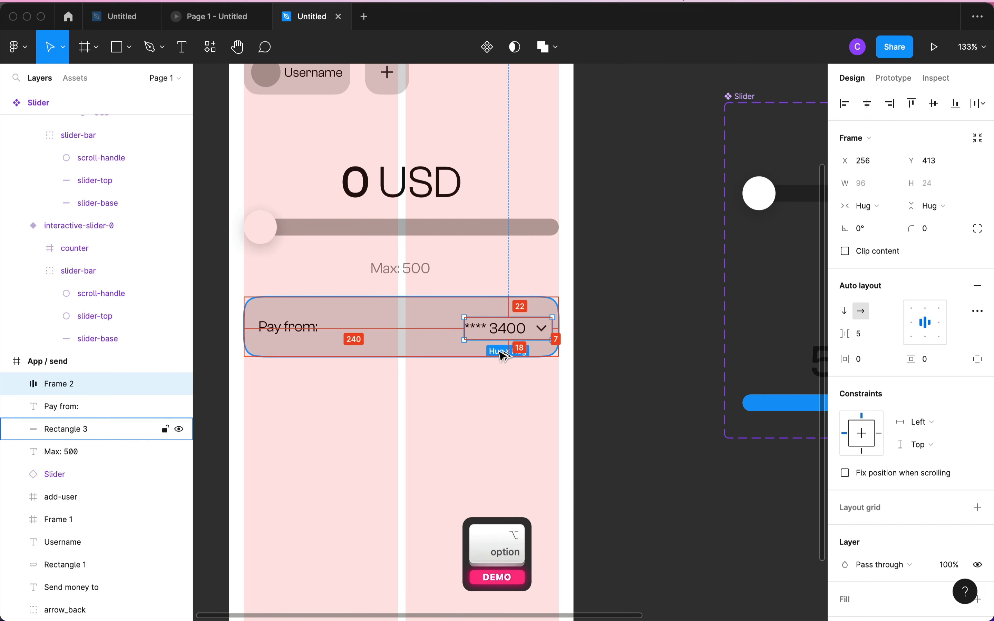
pyautogui.press('Left')
pyautogui.press('Left')
pyautogui.press('Left')
pyautogui.press('Left')
pyautogui.press('Left')
pyautogui.press('Left')
pyautogui.press('Left')
pyautogui.press('Left')
pyautogui.press('Left')
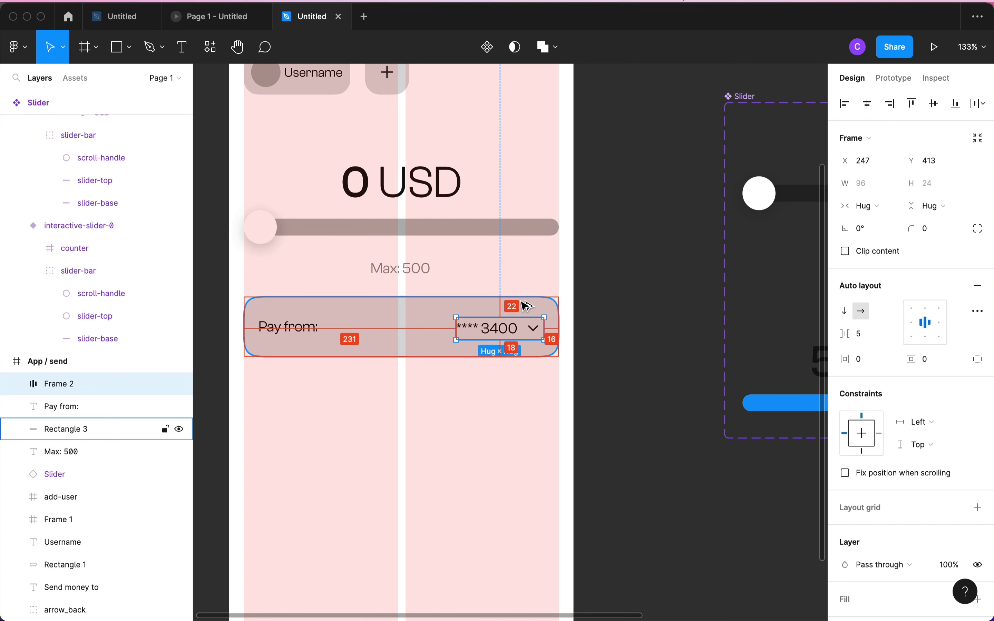
# - Nudge the card number frame to Y 411 with 20 px above and below, and check its spacing together with the Pay from: label
pyautogui.hotkey('alt', 'Up')
pyautogui.hotkey('alt', 'Down')
pyautogui.hotkey('alt', 'Down')
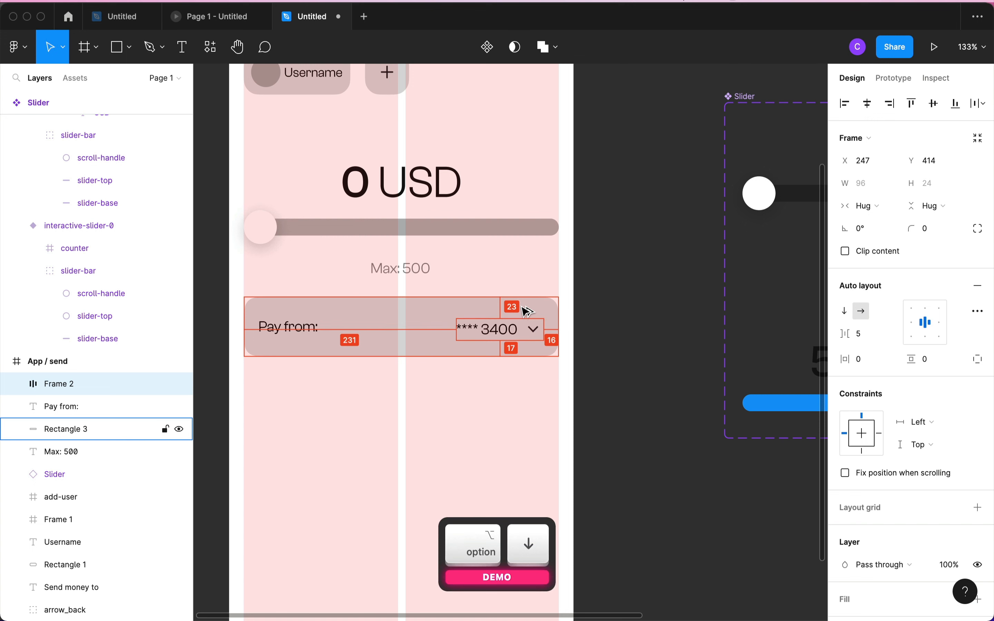
pyautogui.hotkey('alt', 'Up')
pyautogui.hotkey('alt', 'Up')
pyautogui.hotkey('alt', 'Up')
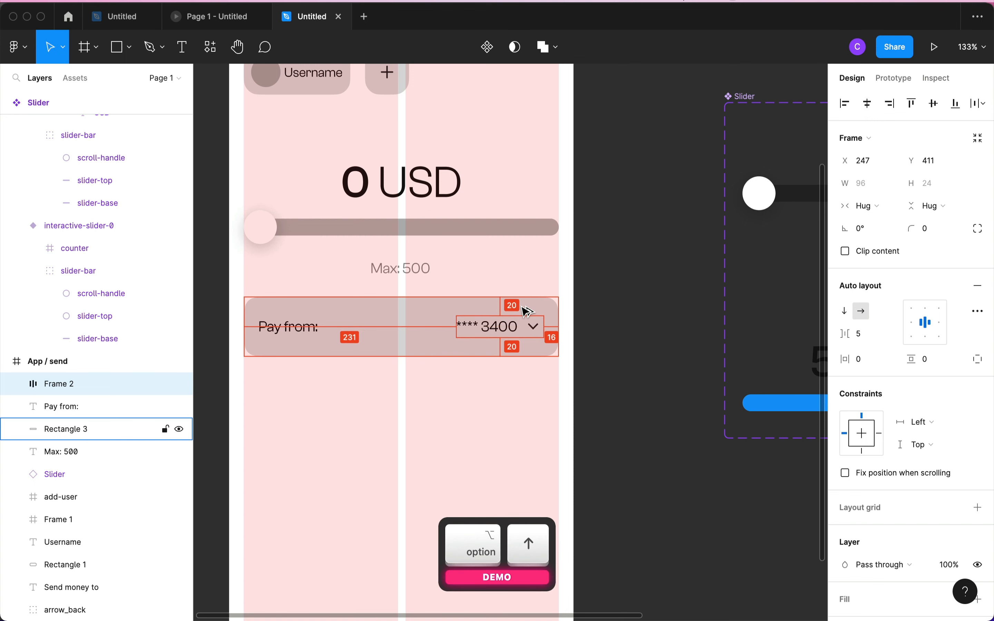
pyautogui.click(286, 329)
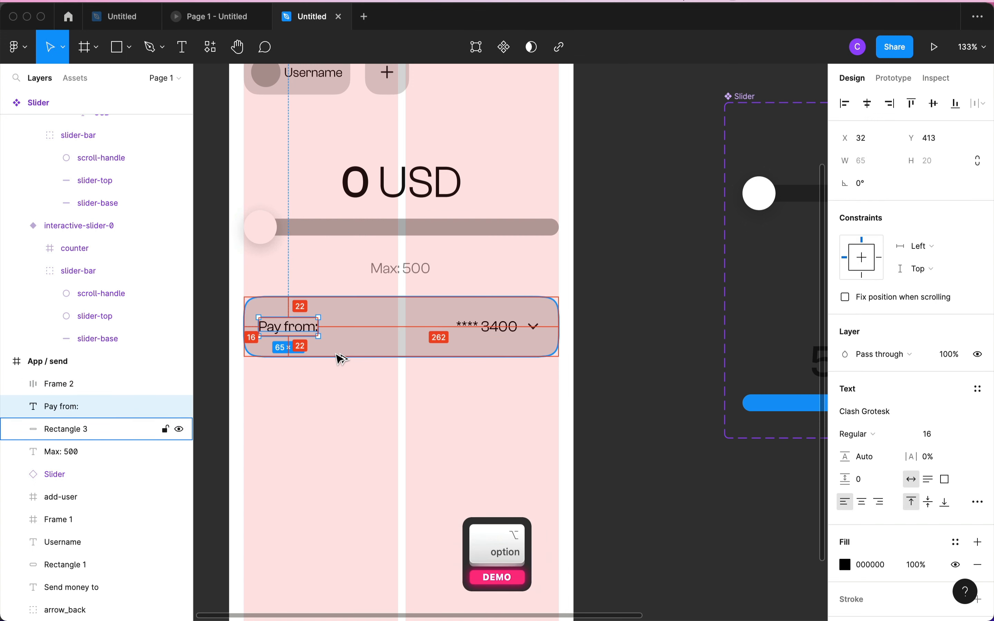
pyautogui.keyDown('shift'); pyautogui.click(506, 326); pyautogui.keyUp('shift')
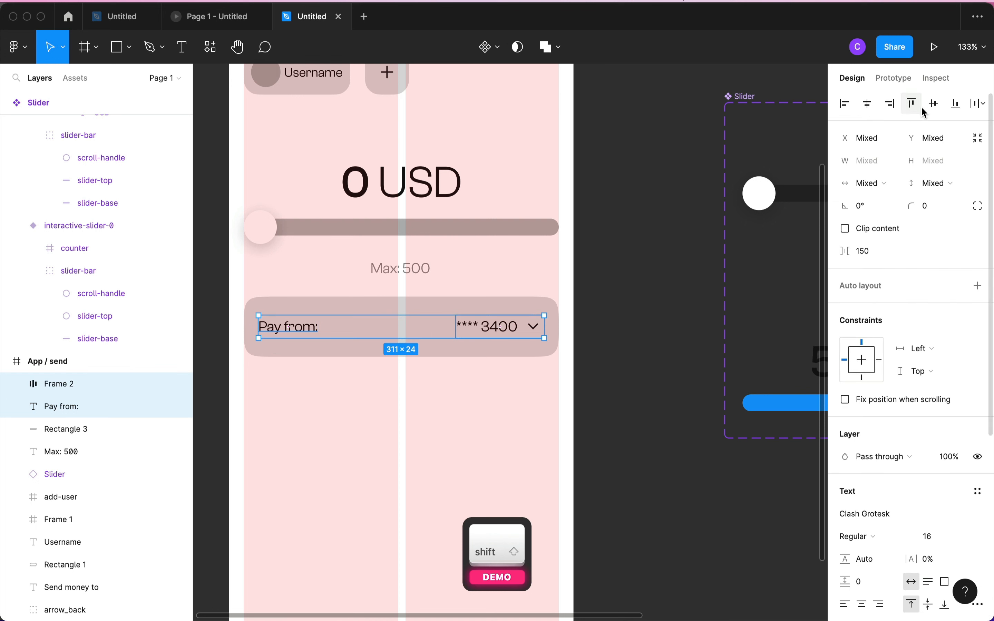
pyautogui.press('alt')
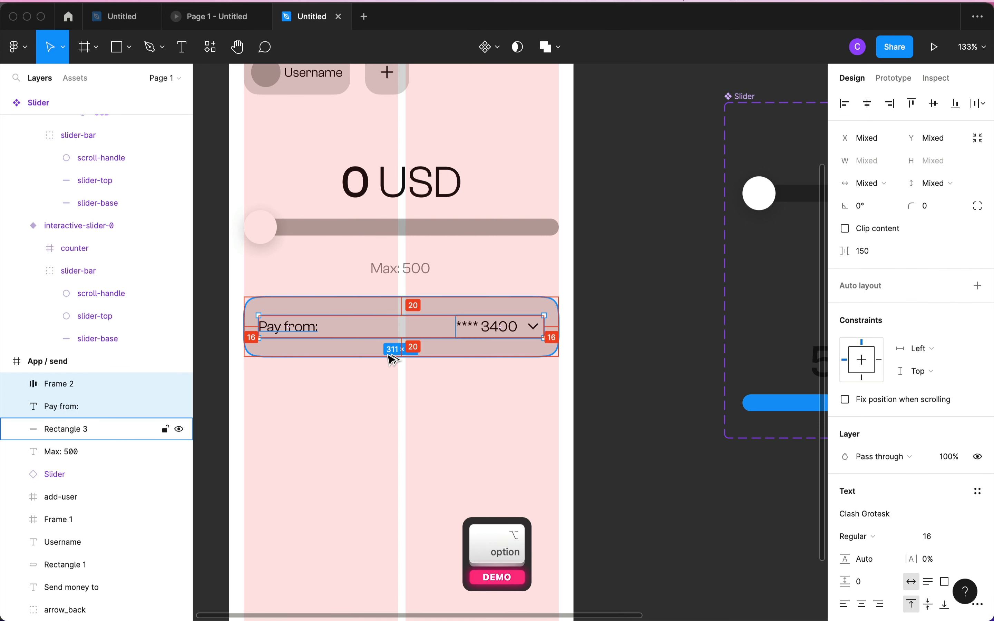
pyautogui.click(389, 393)
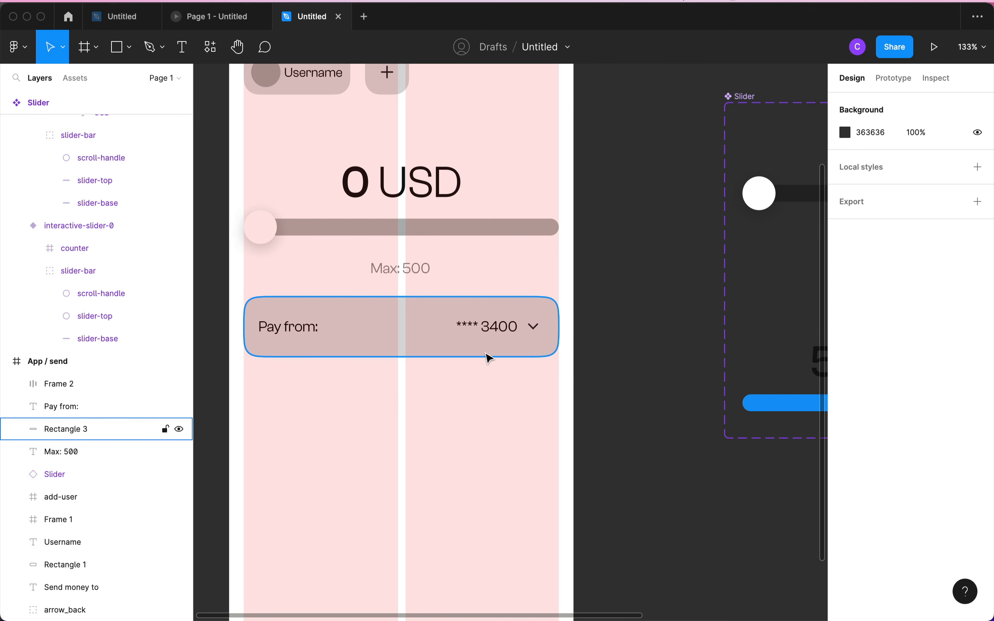
# - Copy the Pay from: label to below the rounded rectangle at X 16, Y 476 and change its text to "Add:"
pyautogui.hscroll(-2, 457, 419)
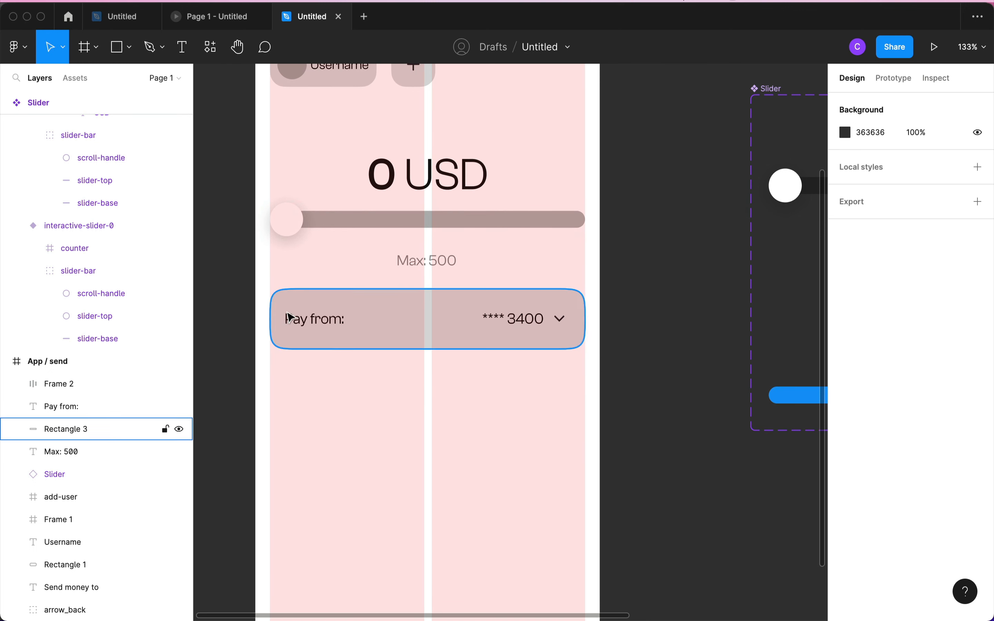
pyautogui.click(307, 327)
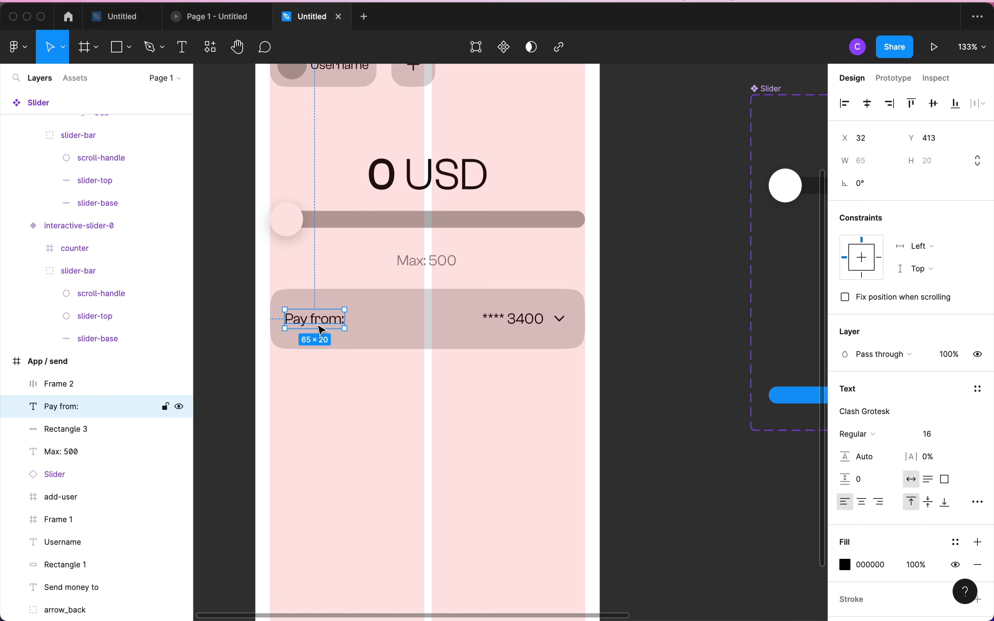
pyautogui.moveTo(323, 329); pyautogui.dragTo(311, 386)
pyautogui.doubleClick(311, 386)
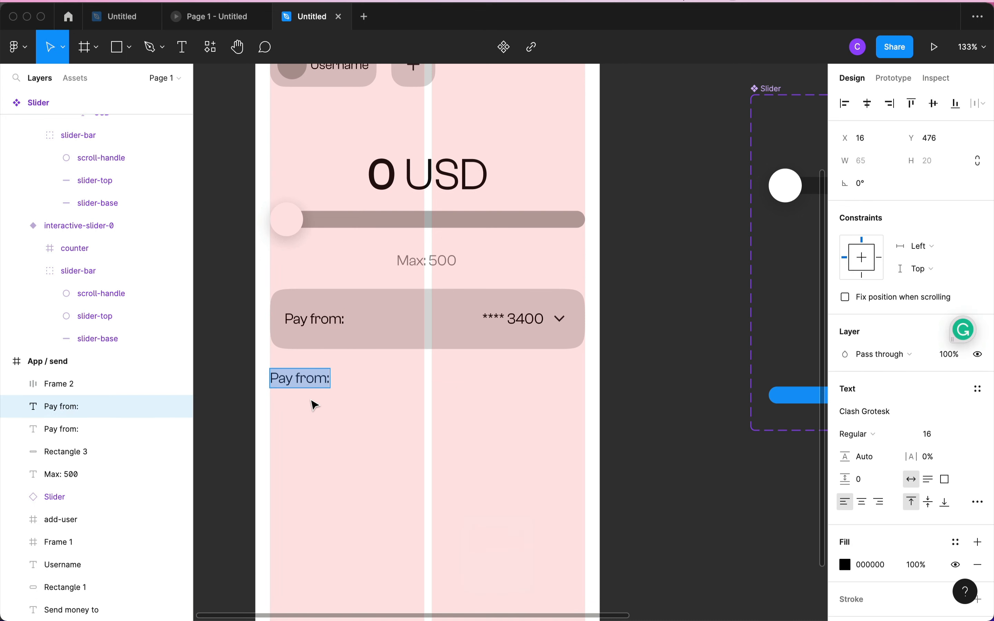
pyautogui.write('Add:')
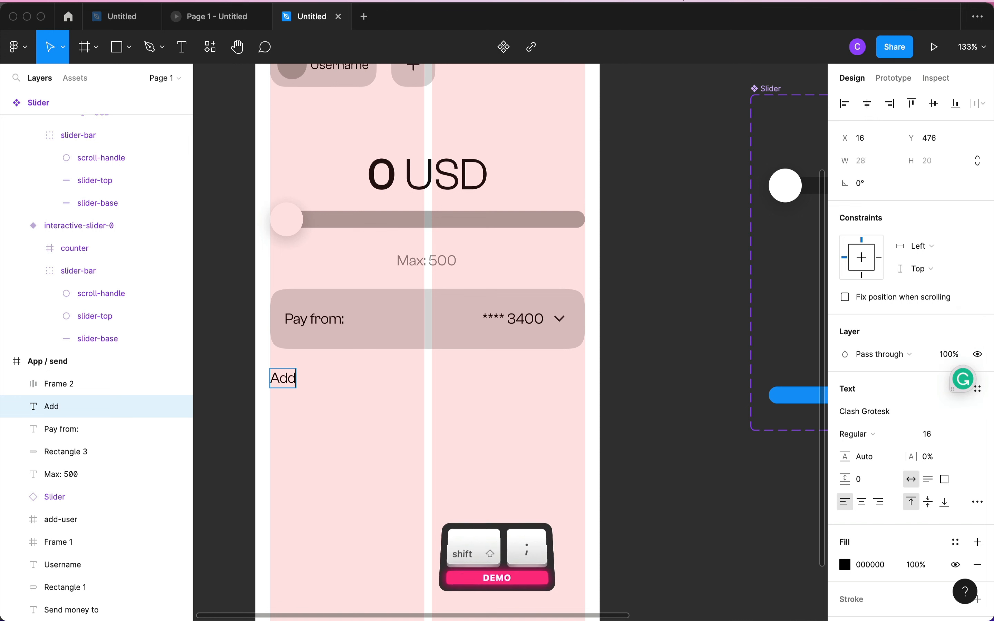
pyautogui.press('Escape')
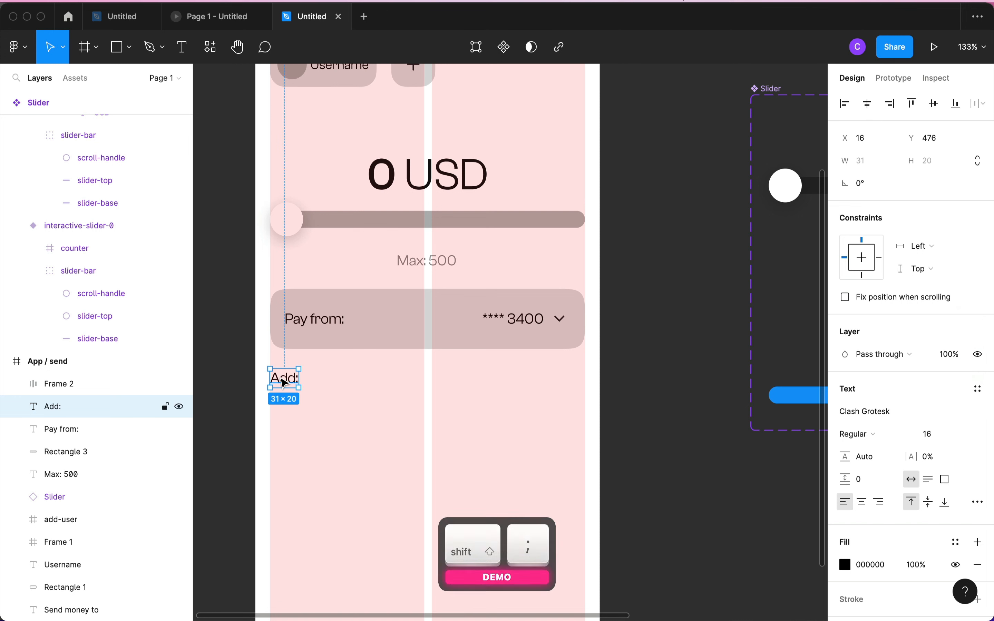
pyautogui.click(333, 396)
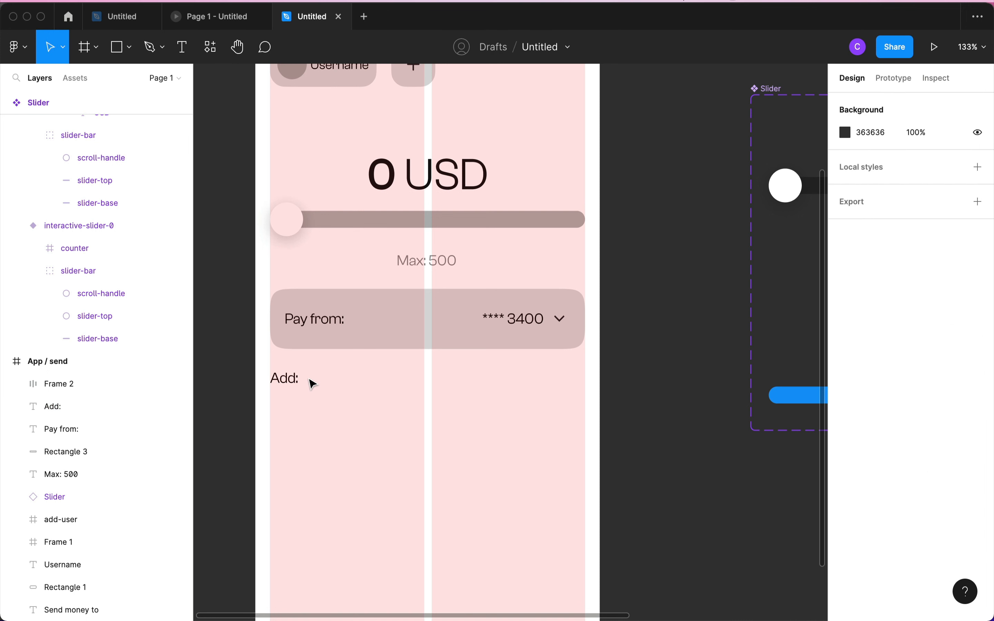
# - Duplicate the add-user button and place the copy just right of the Add: label at X 56, Y 471
pyautogui.scroll(2, 346, 322)
pyautogui.scroll(-1, 348, 323)
pyautogui.click(409, 95)
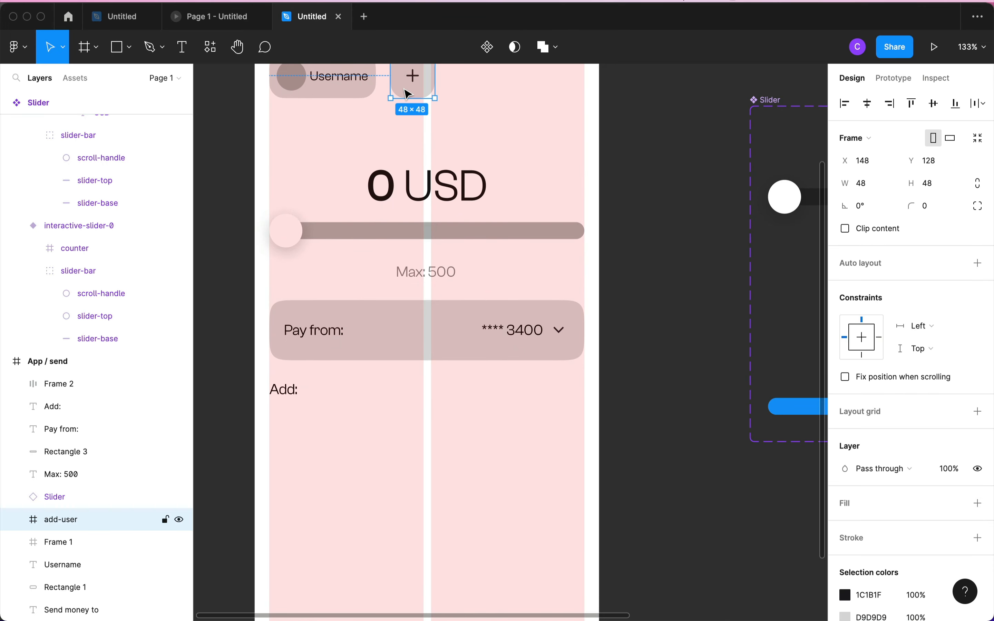
pyautogui.moveTo(408, 95); pyautogui.dragTo(325, 416)
pyautogui.press('alt')
# - Ungroup the copied button and delete its plus icon, keeping the rounded square
pyautogui.rightClick(336, 403)
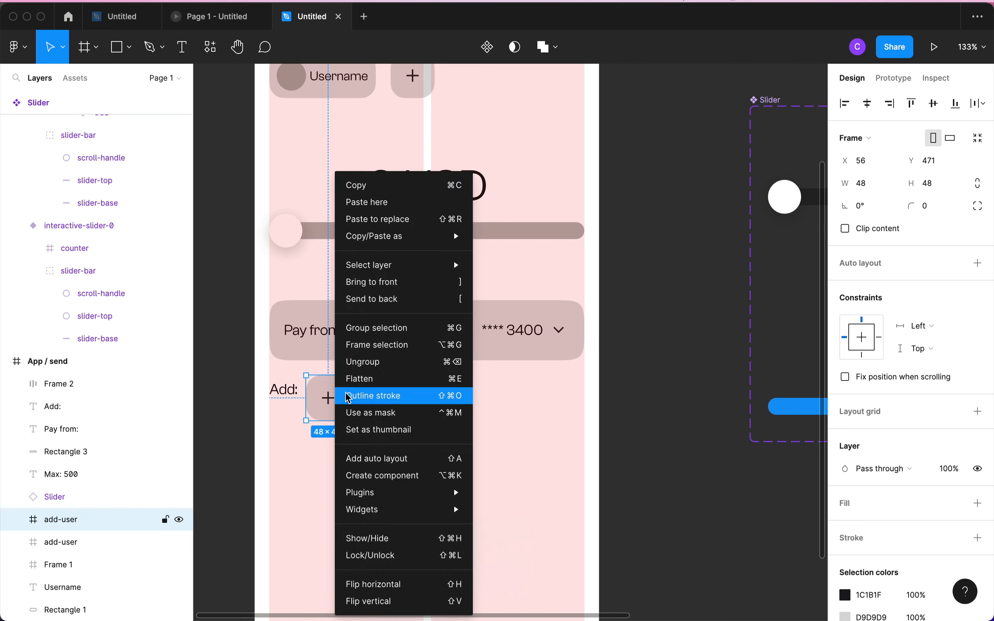
pyautogui.click(358, 362)
pyautogui.click(291, 493)
pyautogui.click(329, 397)
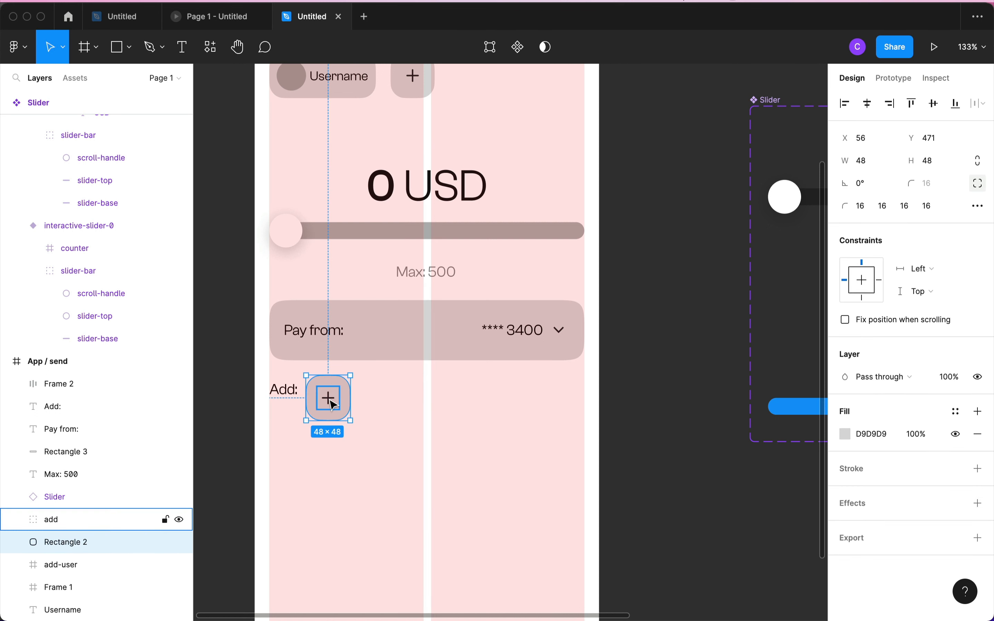
pyautogui.press('BackSpace')
# - Duplicate the Add: label to the right of the rounded square at X 118, Y 500 and change its text to "Note"
pyautogui.click(293, 391)
pyautogui.press('super+d')
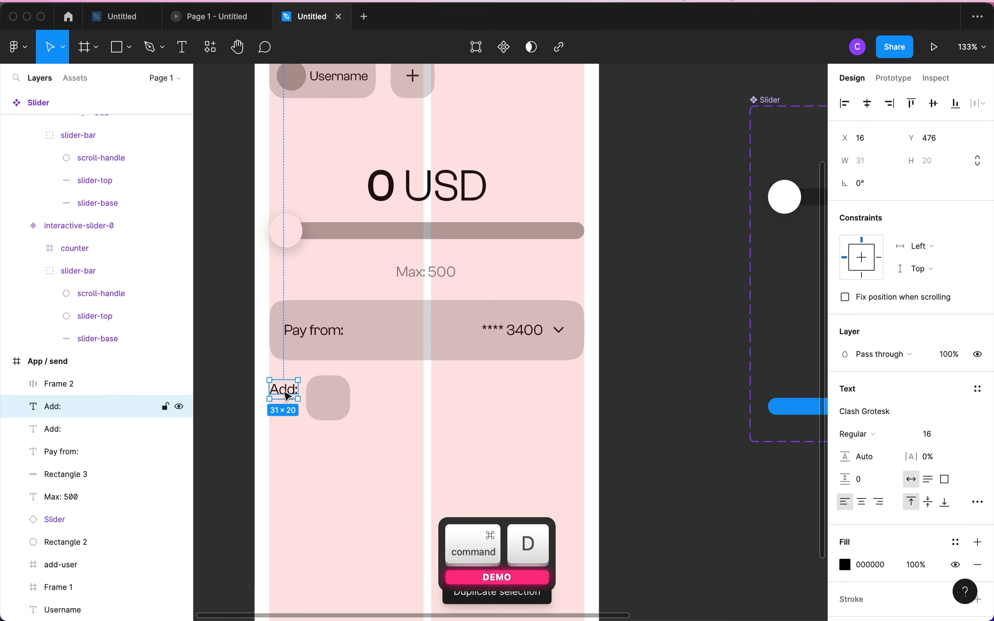
pyautogui.moveTo(287, 396); pyautogui.dragTo(377, 411)
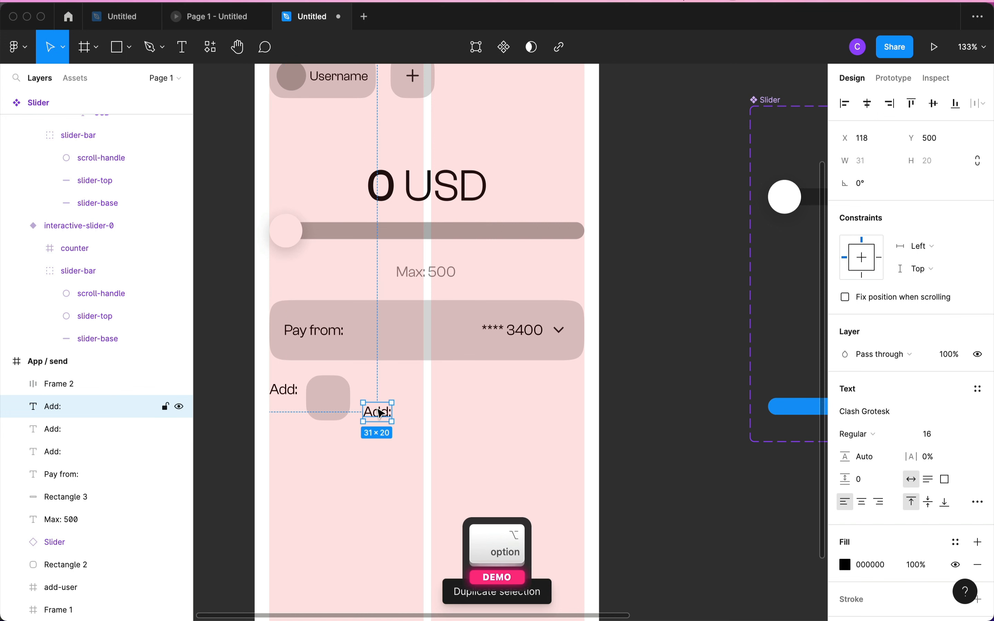
pyautogui.write('Note')
pyautogui.press('Escape')
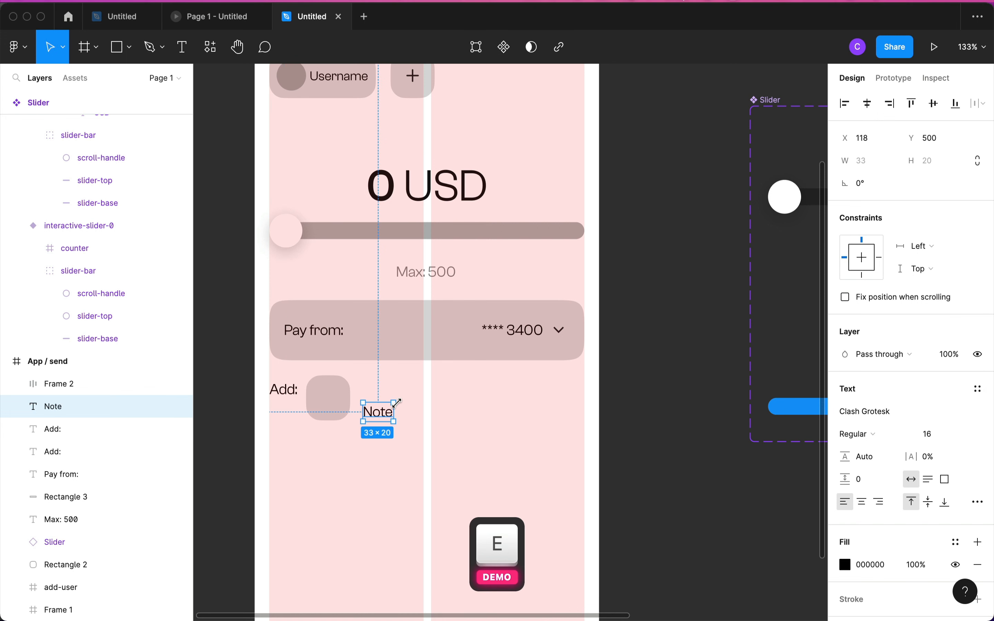
# - Move the Note label onto the rounded square at X 64, Y 485 and set its font weight to Regular
pyautogui.click(856, 436)
pyautogui.click(858, 451)
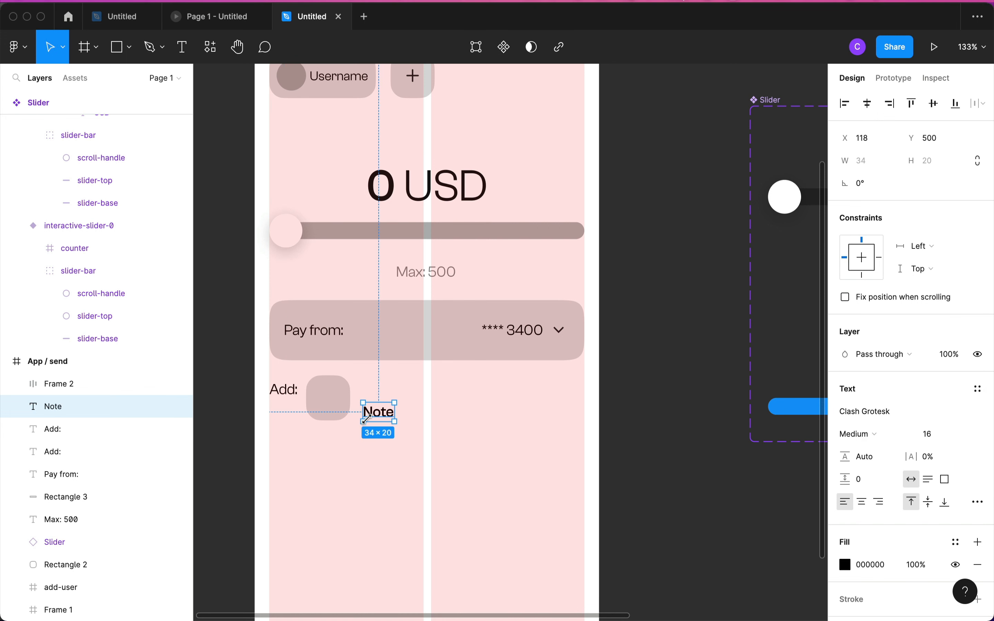
pyautogui.moveTo(377, 421); pyautogui.dragTo(331, 407)
pyautogui.click(859, 435)
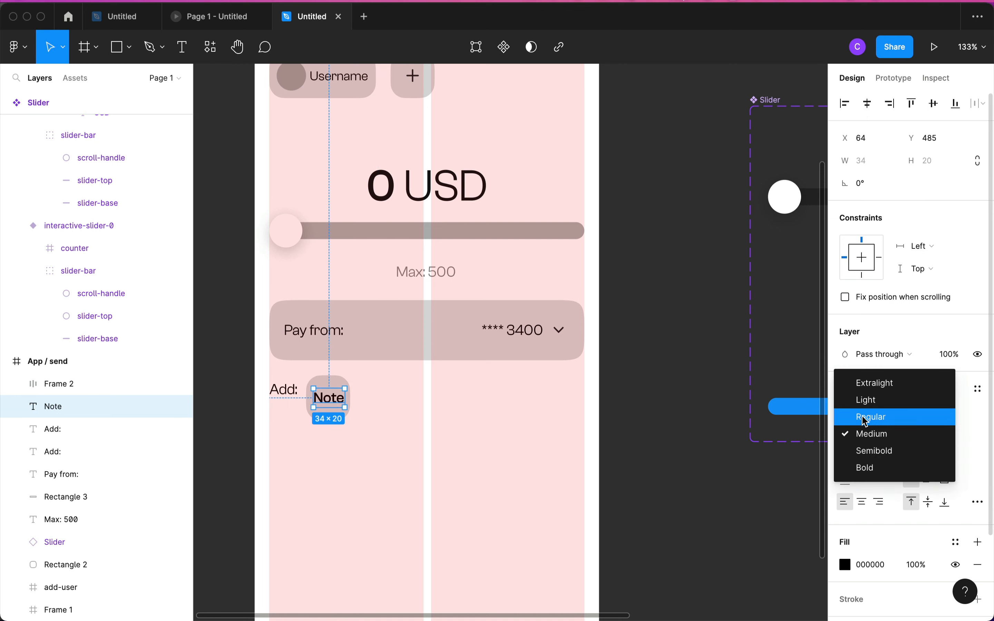
pyautogui.click(866, 417)
pyautogui.click(335, 436)
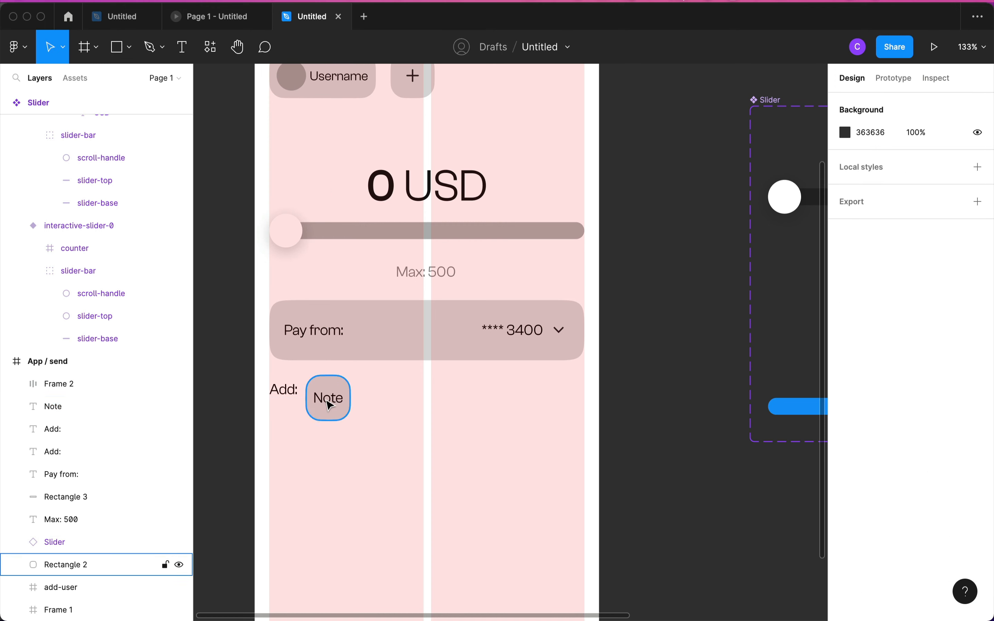
# - Widen the rounded square behind the Note label toward the right and nudge the label to X 68
pyautogui.scroll(3, 328, 402)
pyautogui.click(329, 401)
pyautogui.click(358, 423)
pyautogui.click(356, 400)
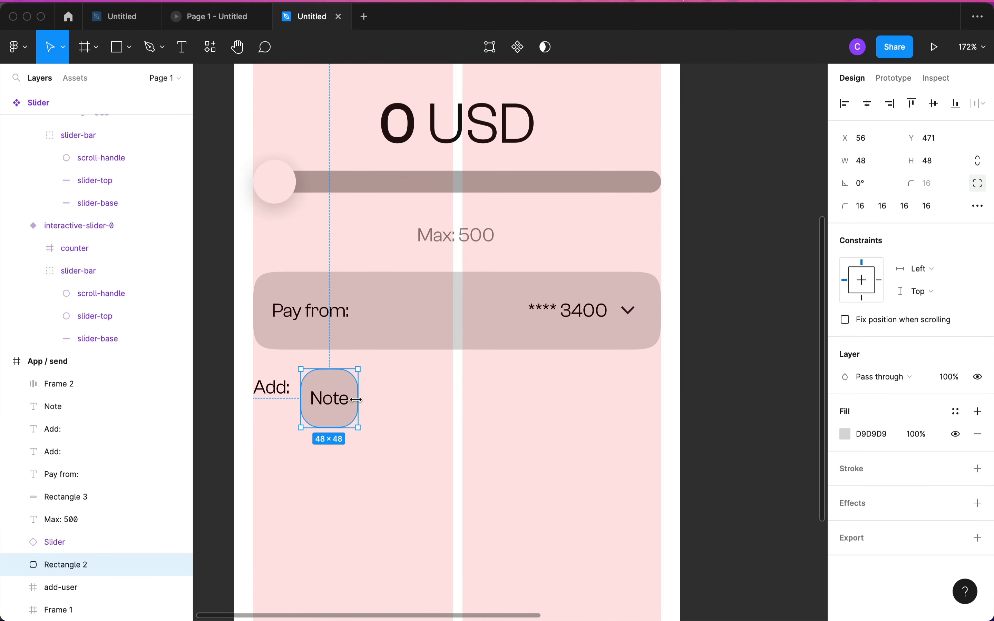
pyautogui.moveTo(356, 399); pyautogui.dragTo(379, 397)
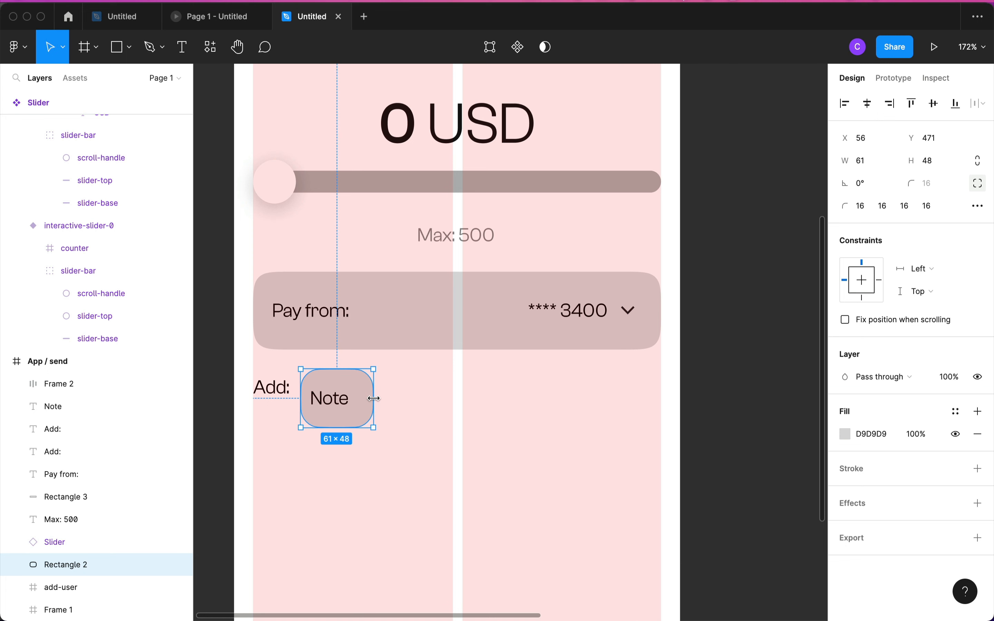
pyautogui.click(348, 399)
pyautogui.press('alt')
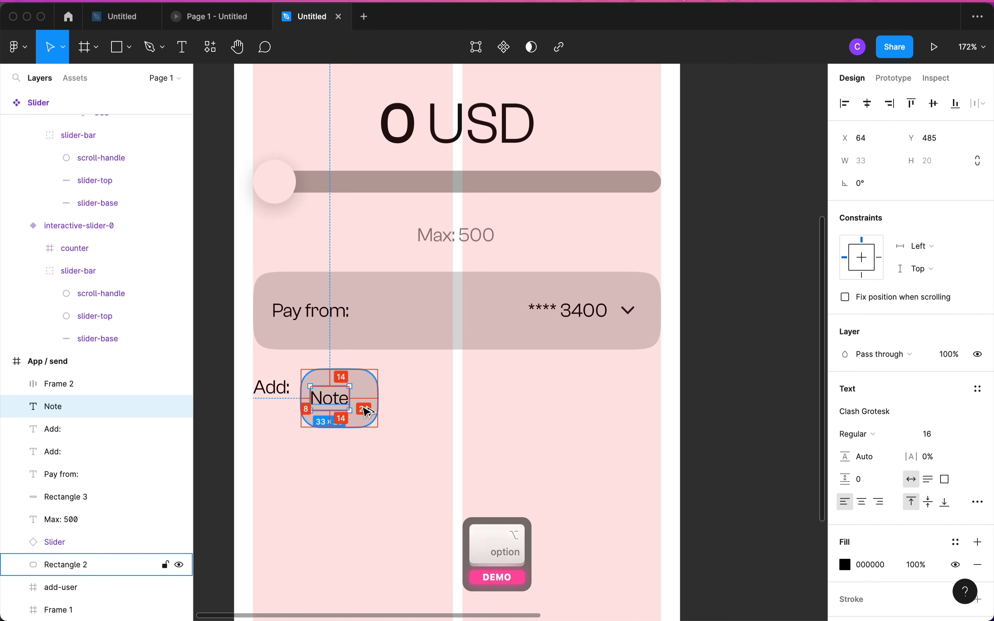
pyautogui.hotkey('alt', 'Right')
pyautogui.hotkey('alt', 'Right')
pyautogui.hotkey('alt', 'Right')
pyautogui.hotkey('alt', 'Right')
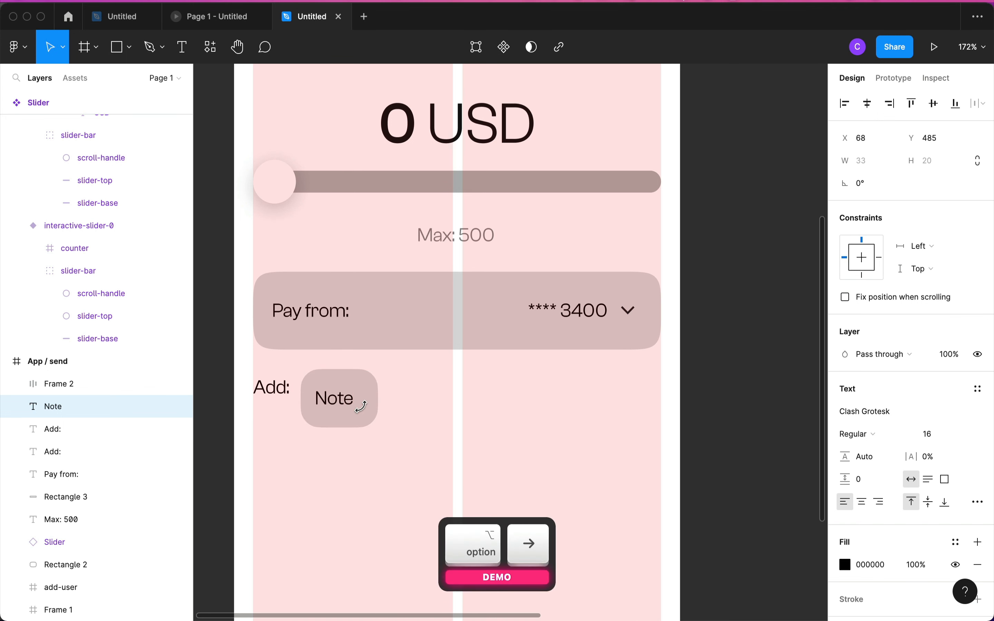
# - Narrow the rounded rectangle behind the Note label to 57 px, leaving 12 px on each side of the text
pyautogui.scroll(5, 362, 407)
pyautogui.click(389, 403)
pyautogui.moveTo(396, 396); pyautogui.dragTo(373, 397)
pyautogui.click(323, 399)
pyautogui.press('alt')
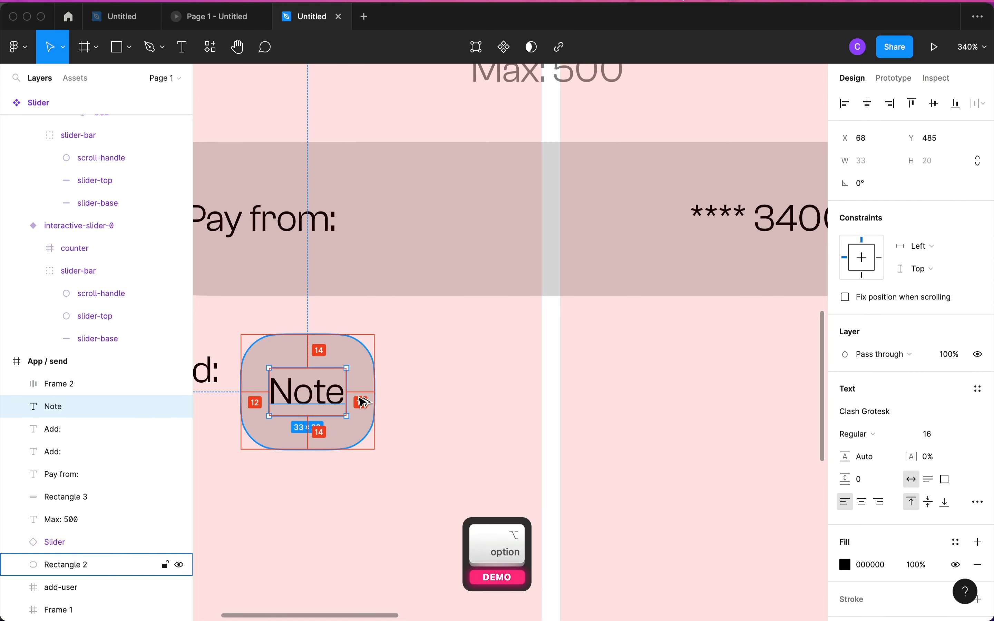
# - Combine the Note label and its rounded rectangle in an auto layout frame and check its gap to the Pay from: box
pyautogui.keyDown('shift'); pyautogui.click(372, 409); pyautogui.keyUp('shift')
pyautogui.scroll(-2, 372, 409)
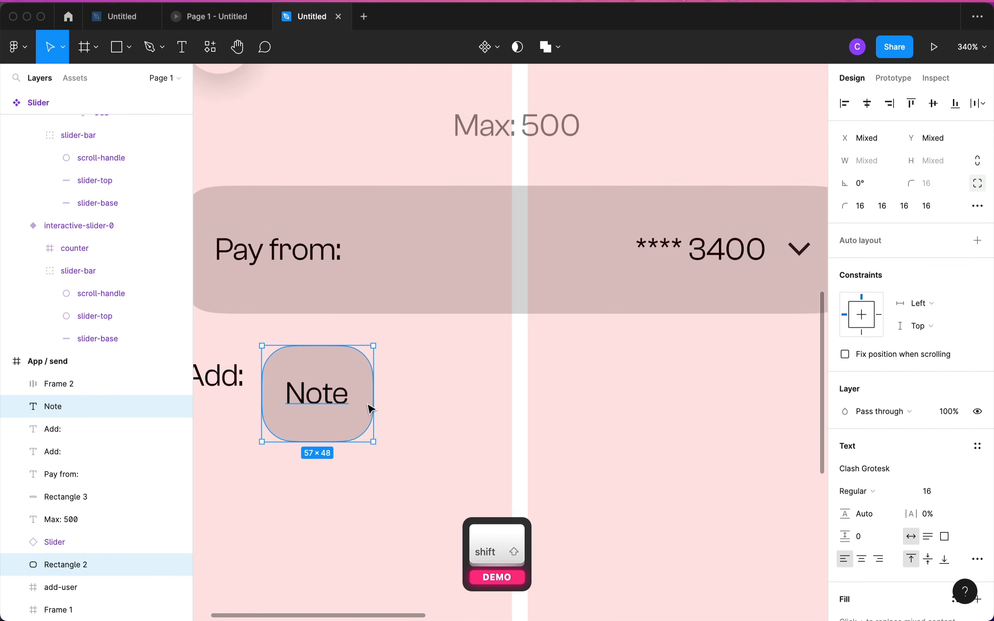
pyautogui.hotkey('shift', 'a')
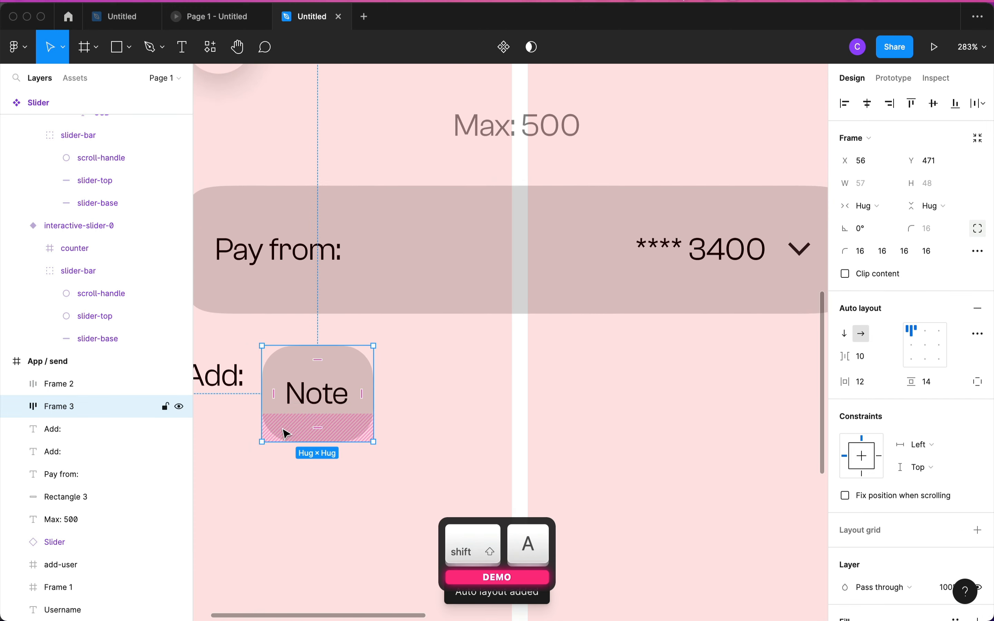
pyautogui.hscroll(-5, 281, 392)
pyautogui.press('alt')
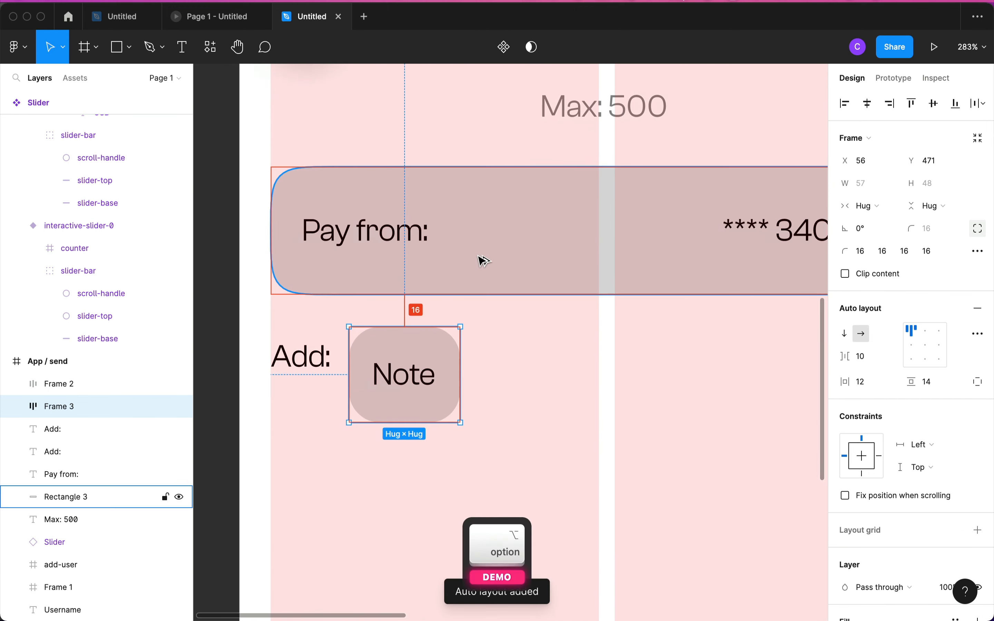
# - Align the vertical centers of the Add: label and the Note button
pyautogui.click(302, 364)
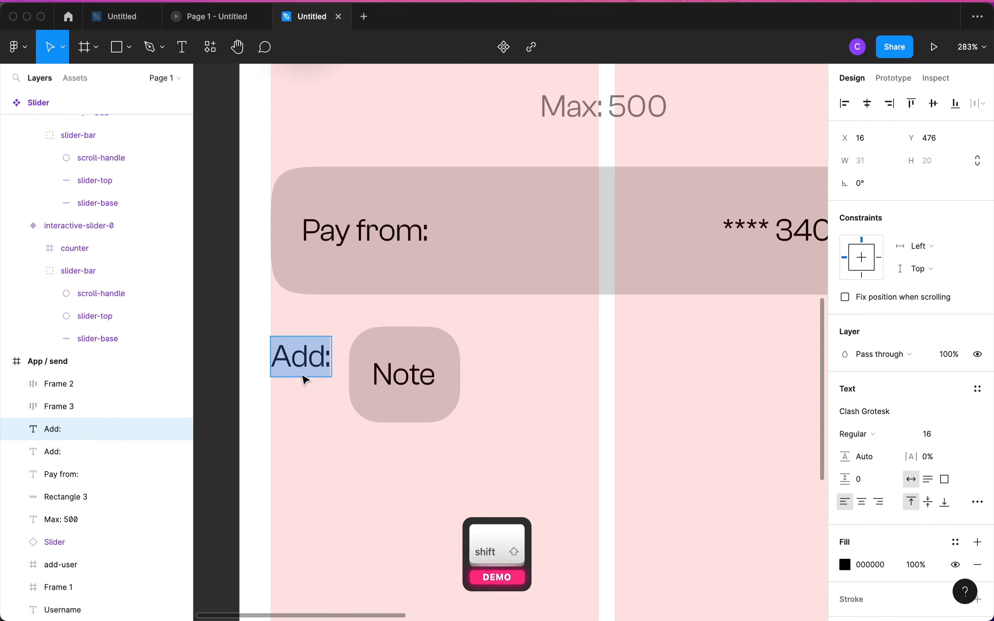
pyautogui.keyDown('shift'); pyautogui.click(407, 372); pyautogui.keyUp('shift')
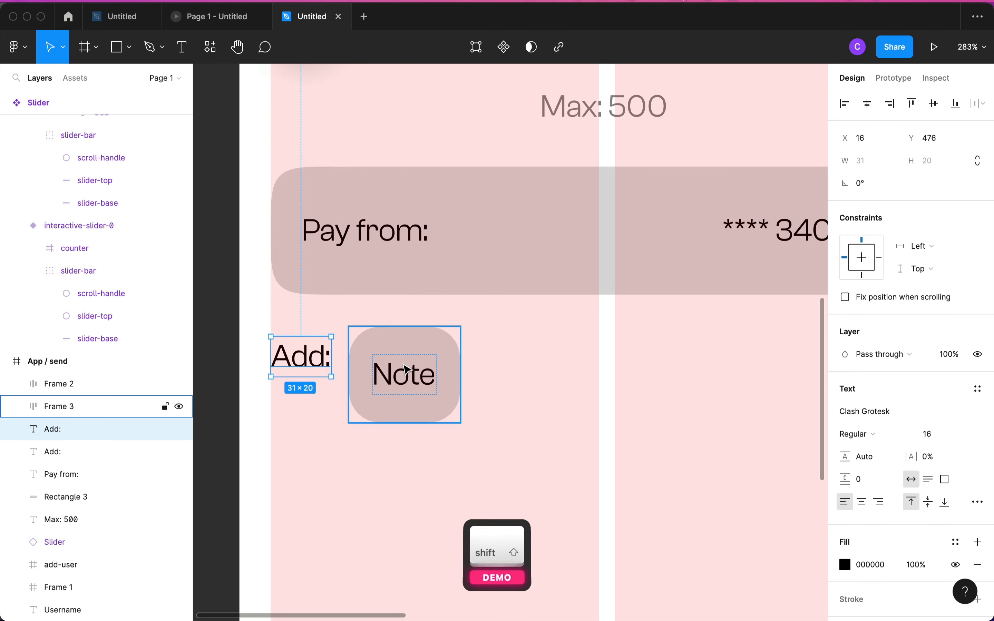
pyautogui.click(938, 107)
pyautogui.click(294, 466)
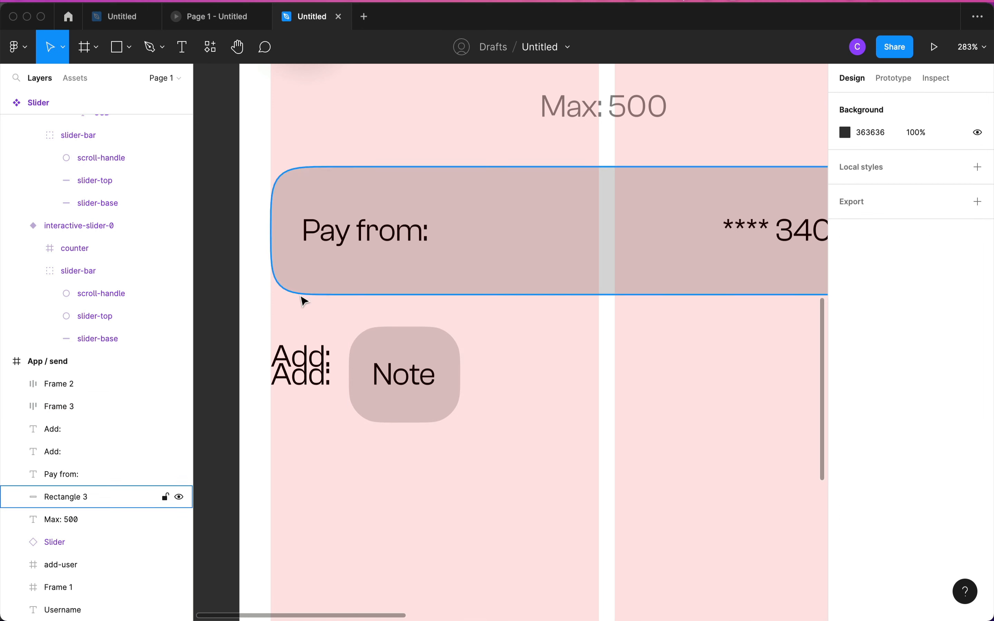
# - Delete the leftover duplicate Add: label and vertically center the remaining one with the Note button
pyautogui.click(307, 356)
pyautogui.press('BackSpace')
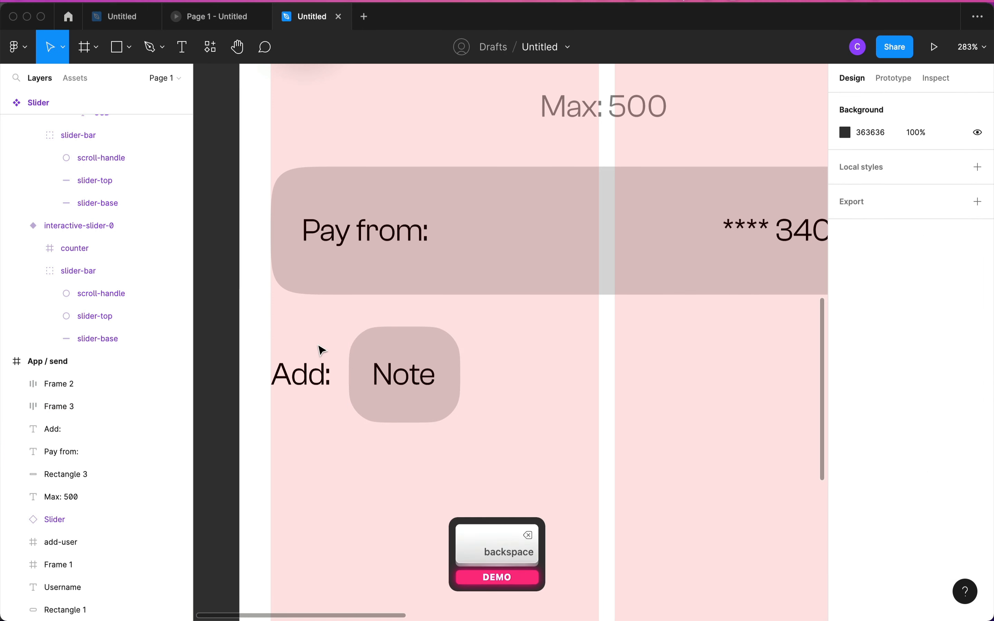
pyautogui.click(320, 364)
pyautogui.keyDown('shift'); pyautogui.click(417, 373); pyautogui.keyUp('shift')
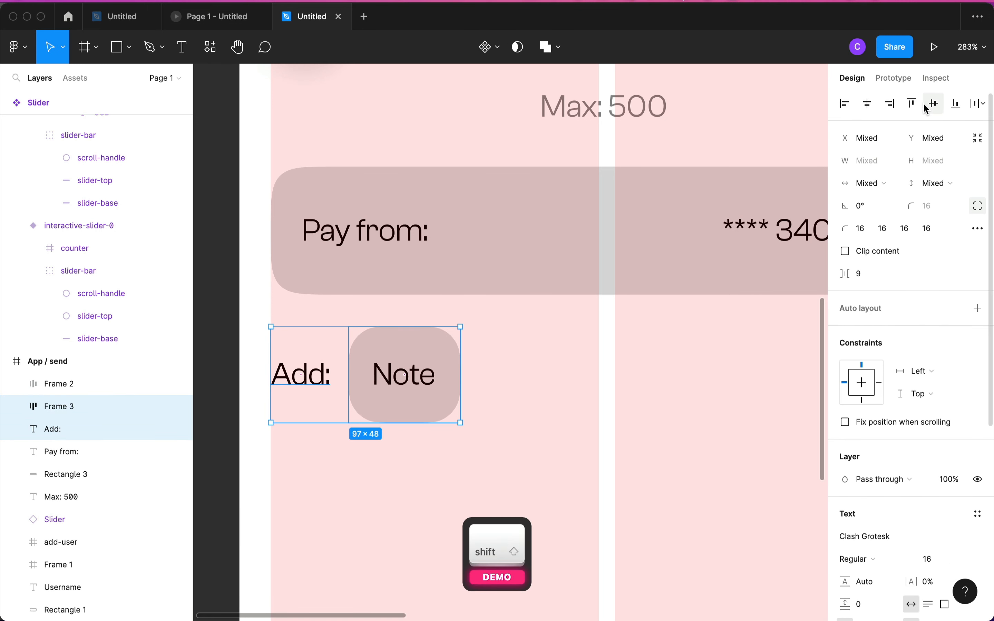
pyautogui.click(492, 372)
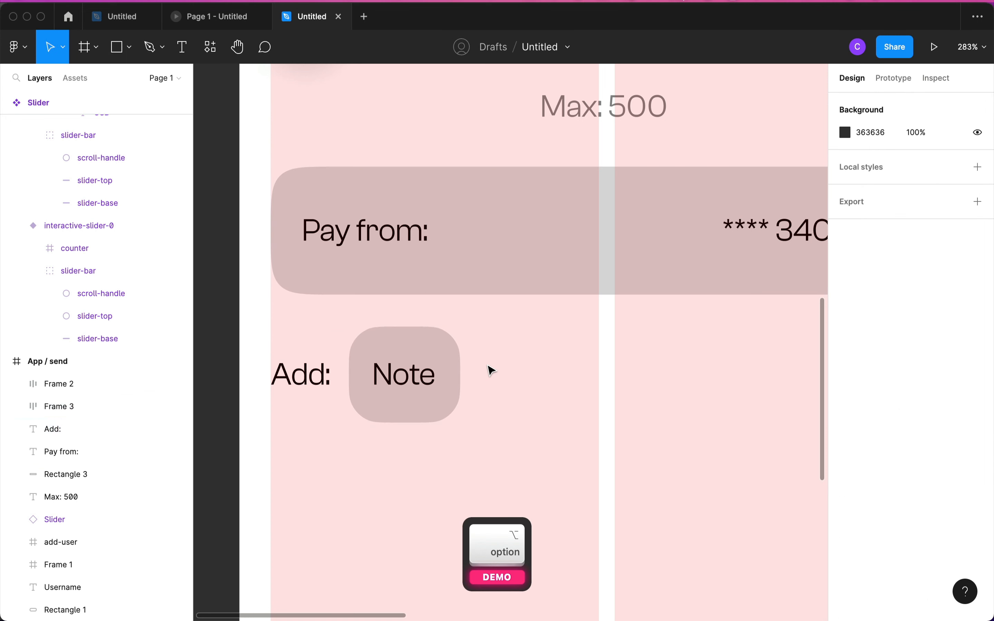
# - Duplicate the Note button beside it in the Add: row at X 129 and change the copy's text to Image
pyautogui.click(406, 372)
pyautogui.moveTo(406, 371); pyautogui.dragTo(548, 379)
pyautogui.hotkey('alt', 'Left')
pyautogui.hotkey('alt', 'Left')
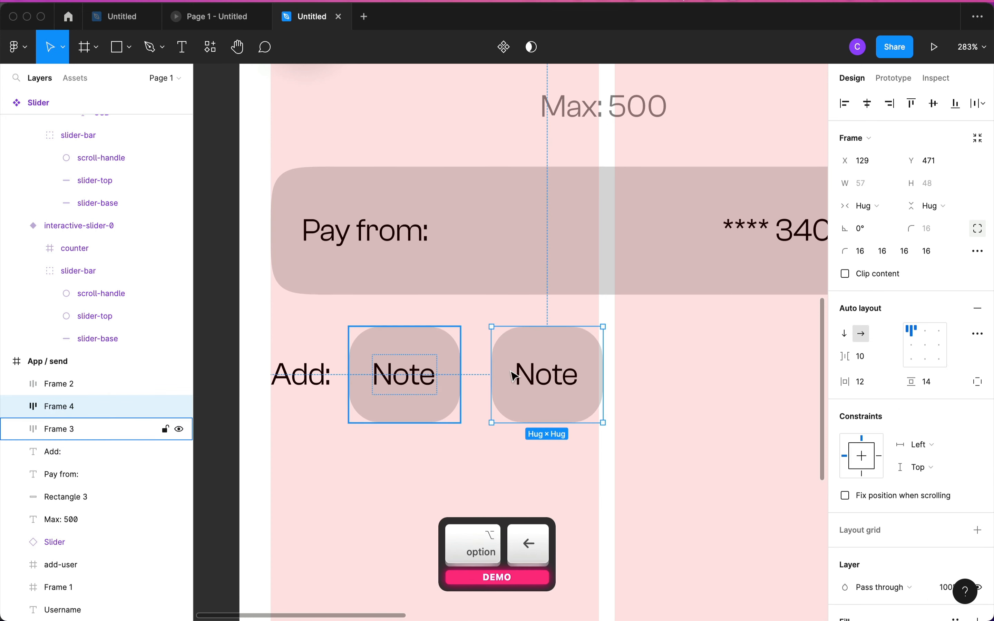
pyautogui.doubleClick(555, 387)
pyautogui.doubleClick(555, 386)
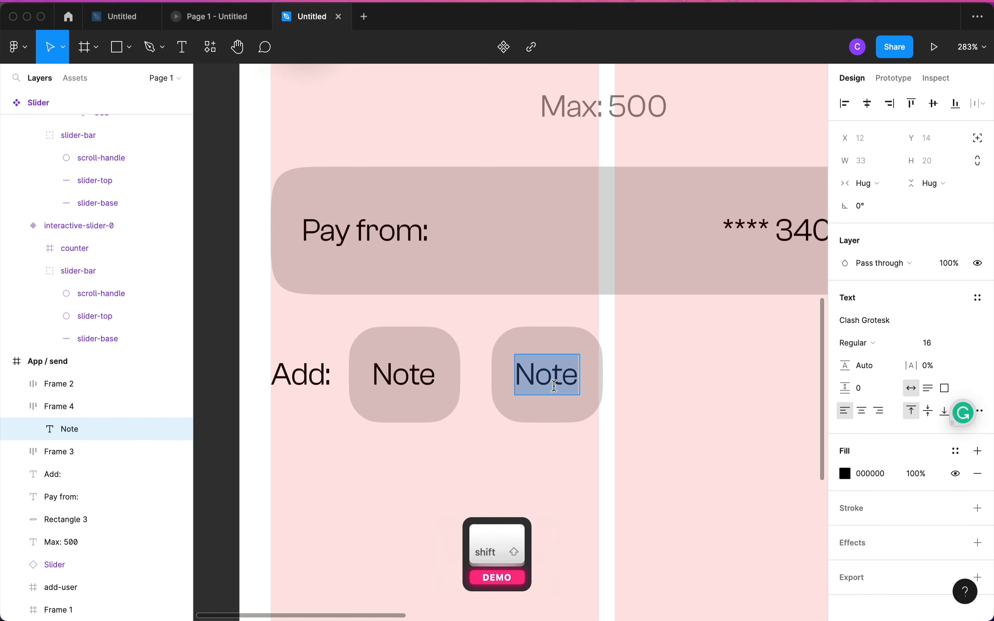
pyautogui.write('Image')
pyautogui.press('Escape')
pyautogui.press('Escape')
# - Duplicate the Image button beside it in the Add: row and change the copy's text to Sticker
pyautogui.scroll(-3, 543, 462)
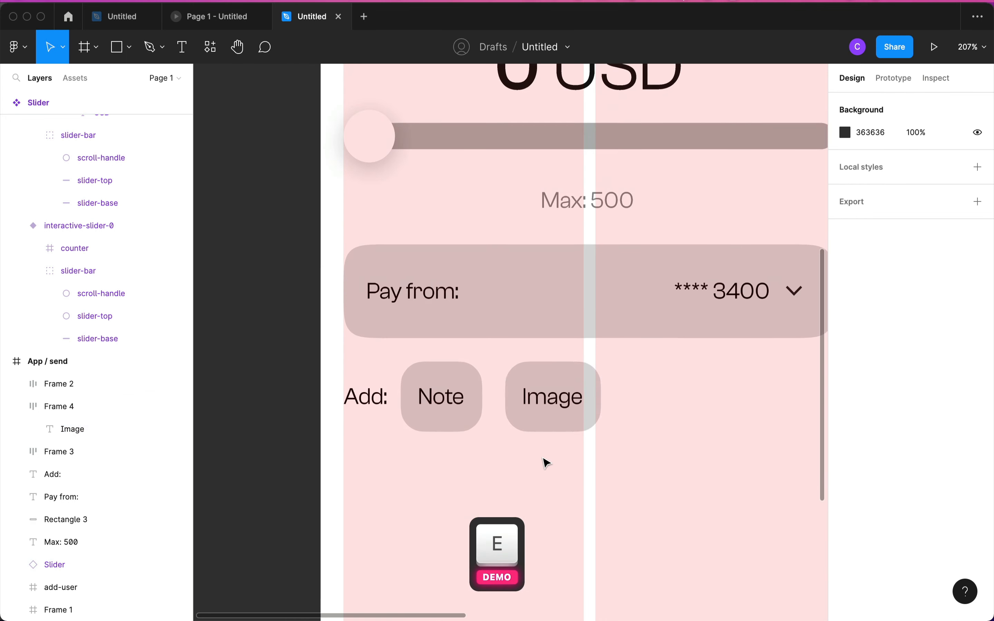
pyautogui.moveTo(564, 393); pyautogui.dragTo(672, 404)
pyautogui.doubleClick(672, 404)
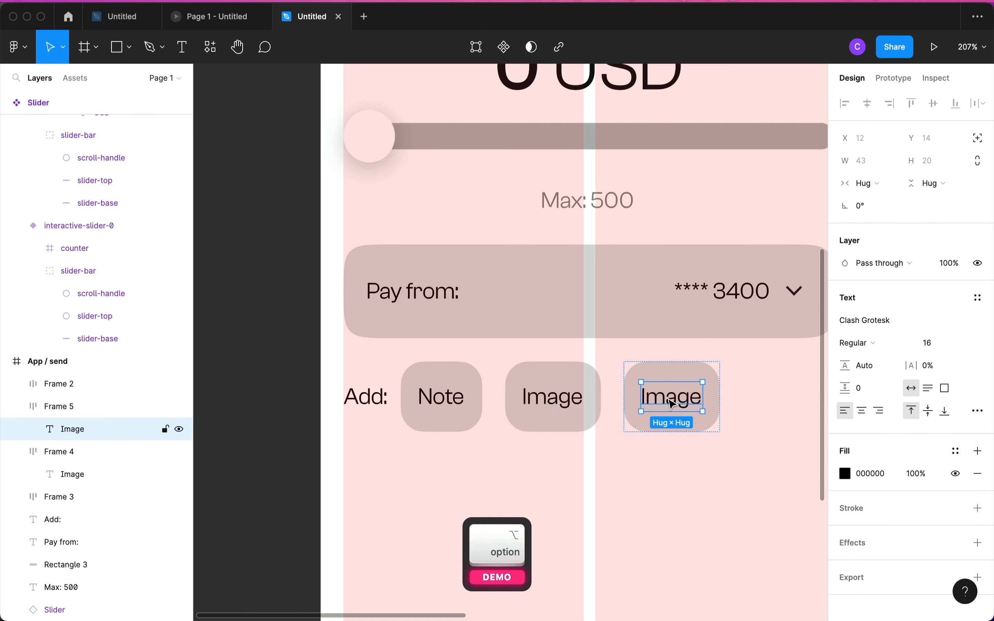
pyautogui.doubleClick(672, 404)
pyautogui.write('S')
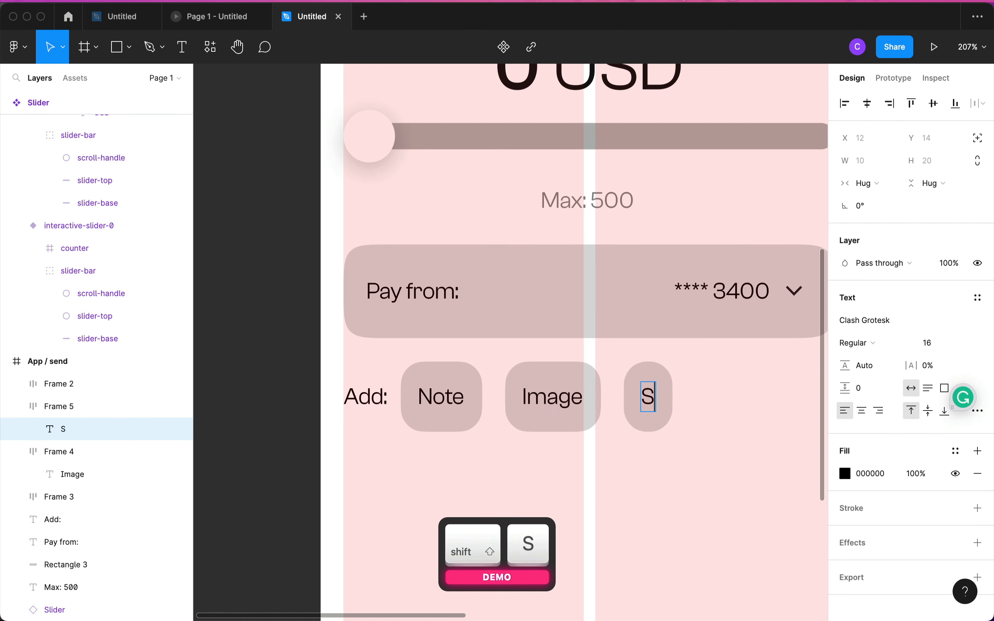
pyautogui.write('ticker')
pyautogui.press('Escape')
# - Duplicate the Sticker button at the end of the Add: row and change the copy's text to GIF
pyautogui.hscroll(5, 673, 475)
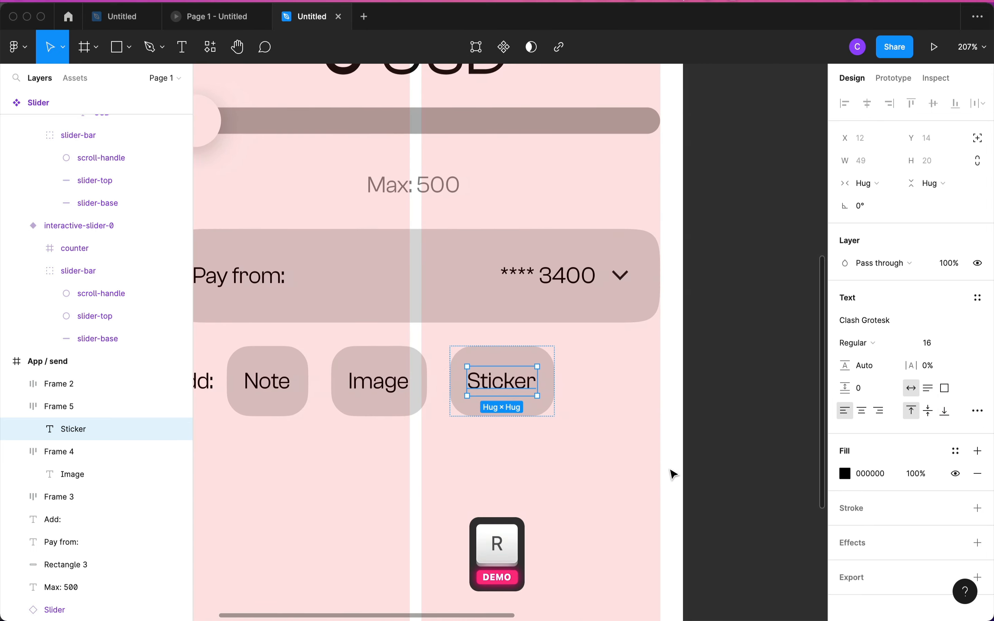
pyautogui.click(672, 472)
pyautogui.click(503, 389)
pyautogui.moveTo(490, 389); pyautogui.dragTo(617, 393)
pyautogui.doubleClick(617, 393)
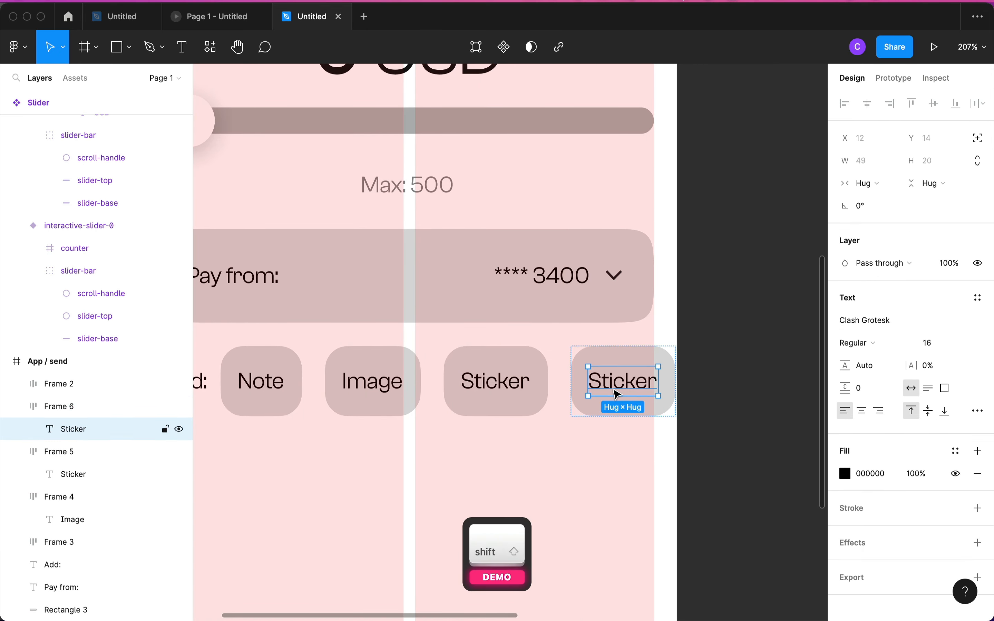
pyautogui.doubleClick(613, 388)
pyautogui.write('G')
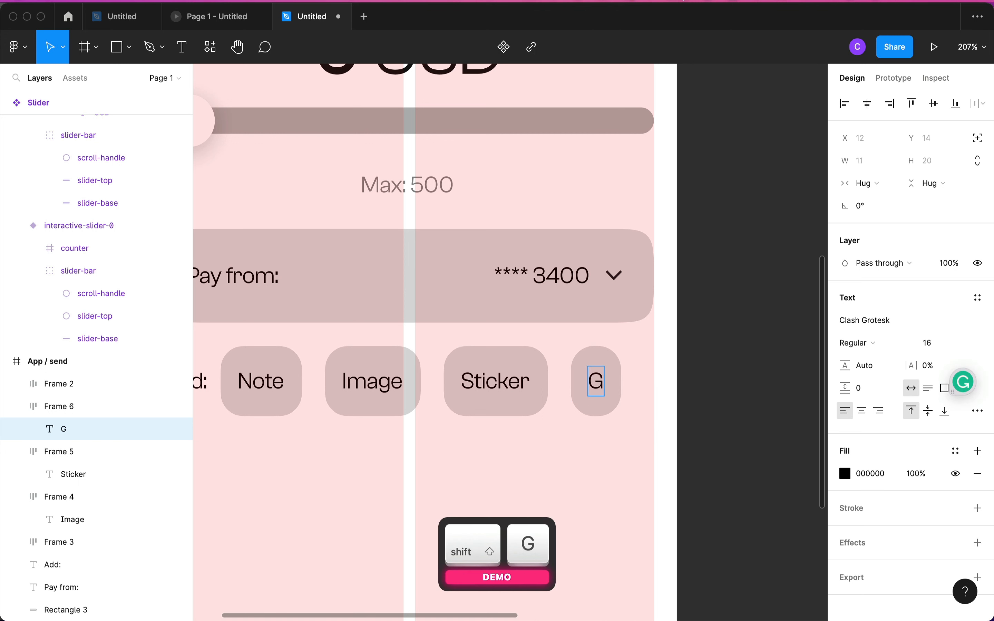
pyautogui.write('if')
pyautogui.press('BackSpace')
pyautogui.press('BackSpace')
pyautogui.write('IF')
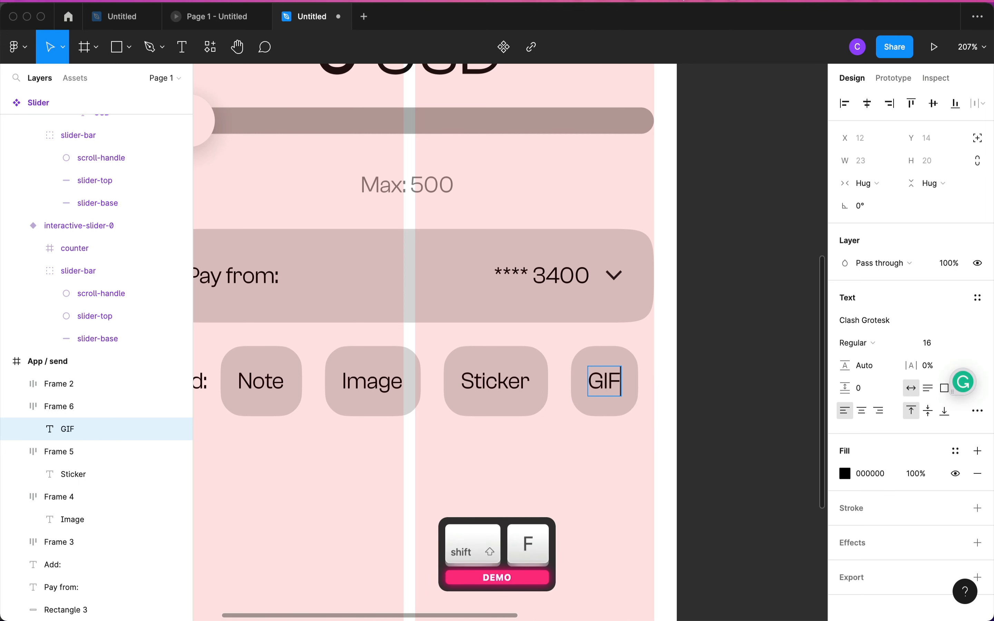
pyautogui.click(610, 442)
# - Check the distance between the whole Add: row and the Pay from: box
pyautogui.scroll(-5, 608, 440)
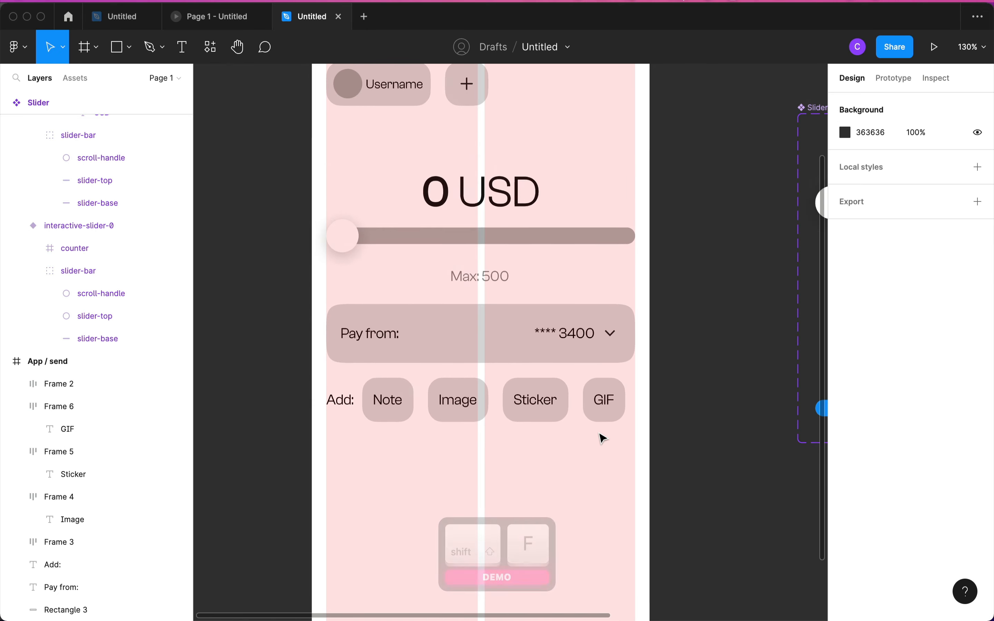
pyautogui.scroll(-2, 394, 489)
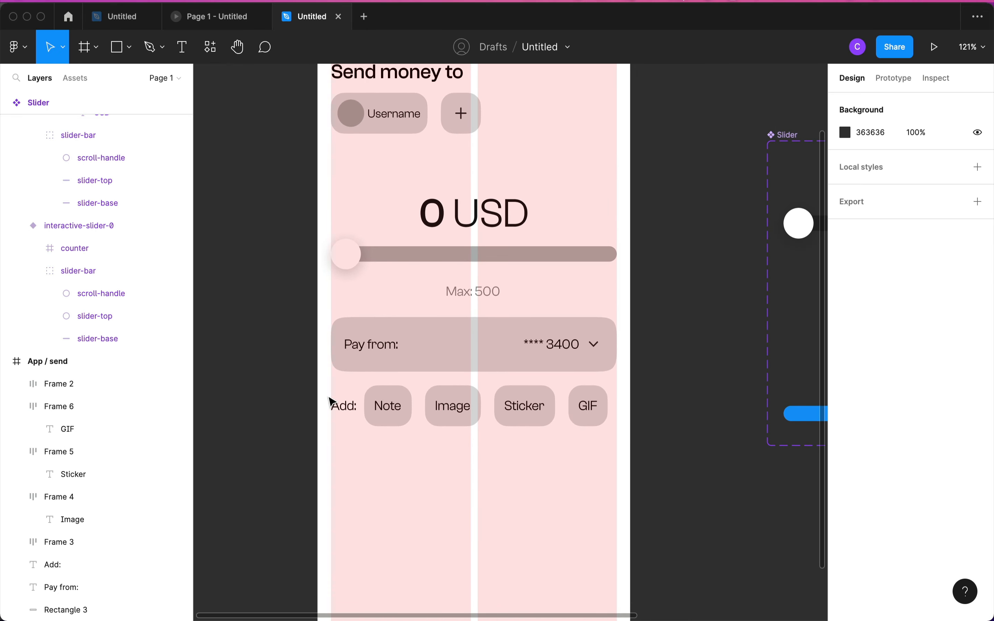
pyautogui.moveTo(309, 407); pyautogui.dragTo(592, 431)
pyautogui.press('alt')
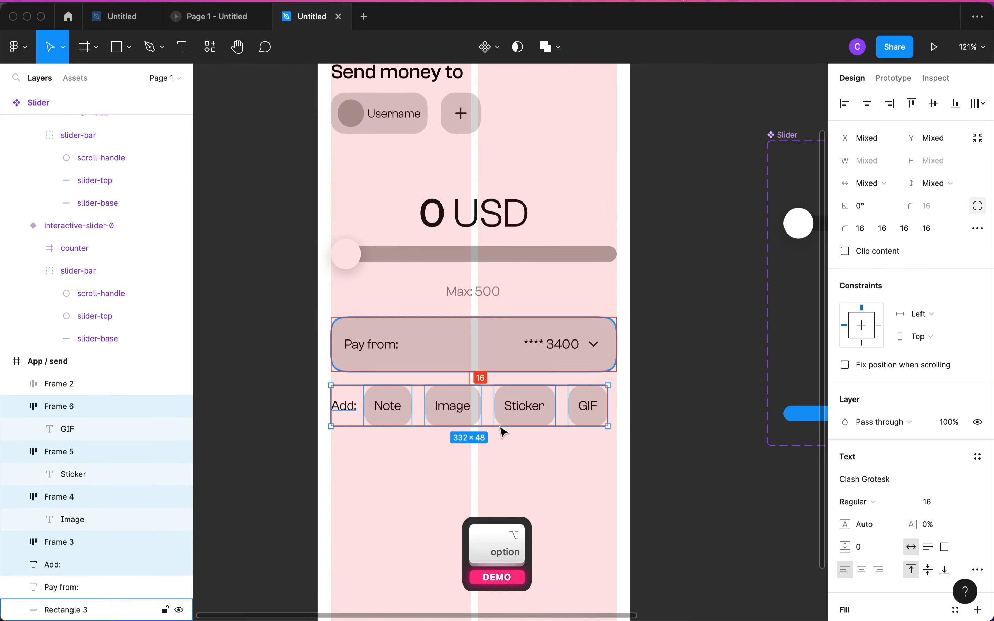
pyautogui.click(441, 437)
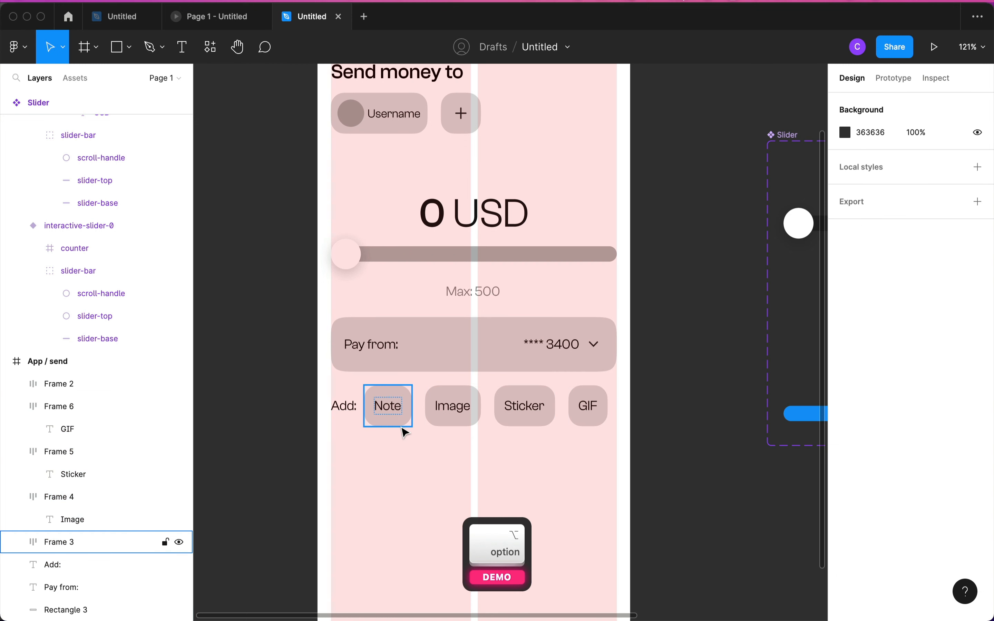
pyautogui.click(380, 405)
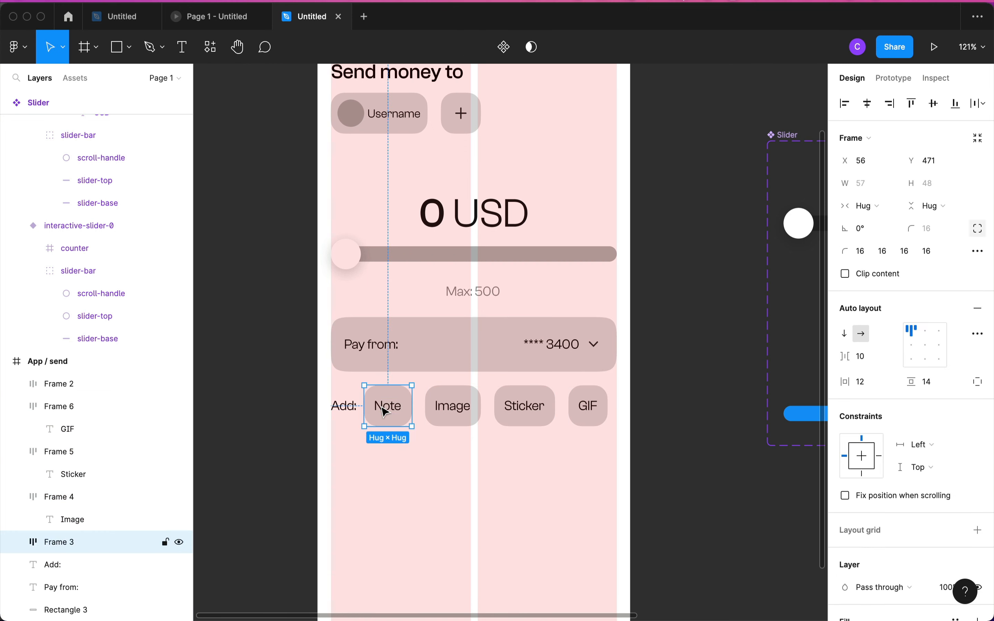
pyautogui.doubleClick(381, 406)
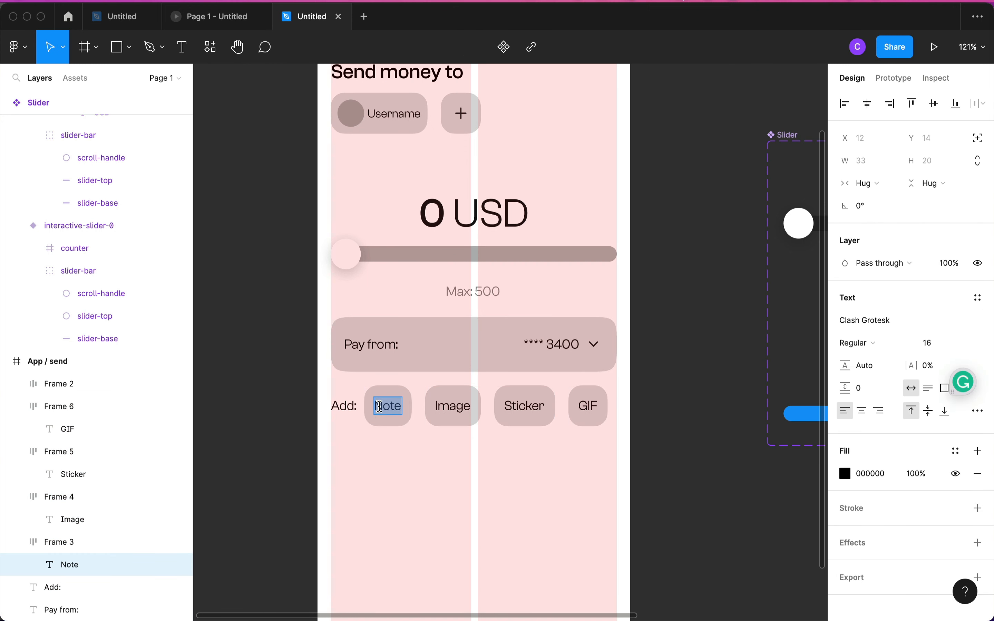
pyautogui.click(381, 407)
pyautogui.press('Escape')
pyautogui.click(466, 488)
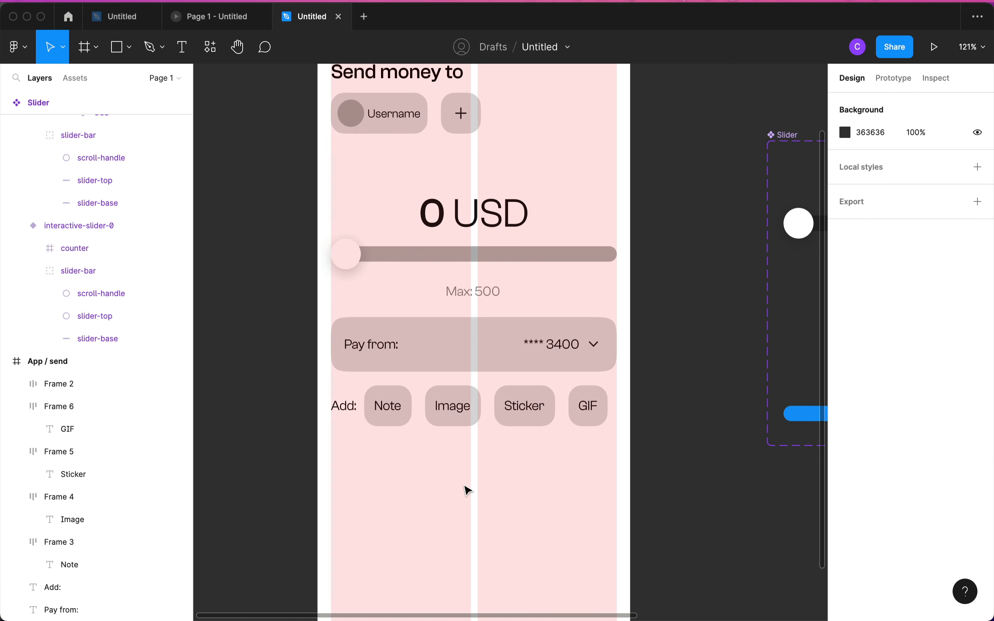
# - Duplicate the Note button into the empty area near the bottom of the App / send frame and change its text to Confirm & Pay
pyautogui.scroll(3, 466, 488)
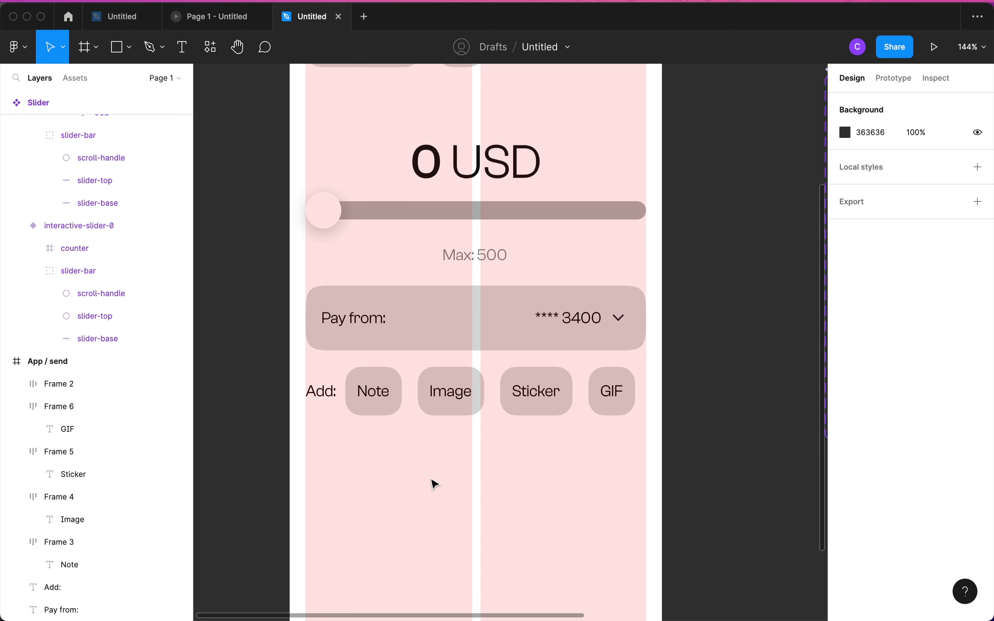
pyautogui.scroll(-3, 435, 485)
pyautogui.scroll(-5, 433, 481)
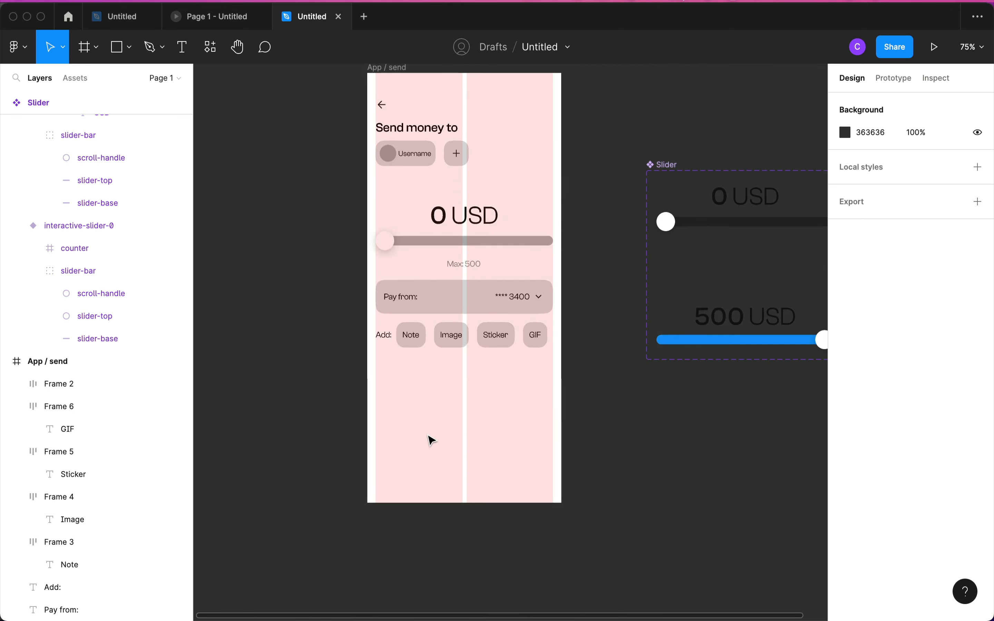
pyautogui.click(413, 342)
pyautogui.keyDown('alt'); pyautogui.moveTo(413, 341); pyautogui.dragTo(406, 467); pyautogui.keyUp('alt')
pyautogui.doubleClick(407, 467)
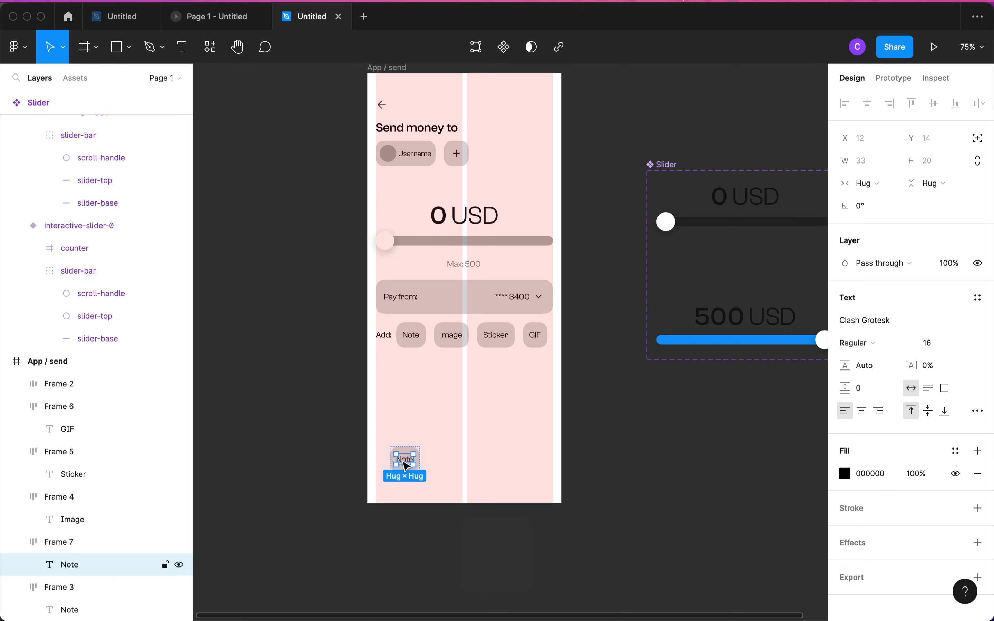
pyautogui.press('Return')
pyautogui.write('onf')
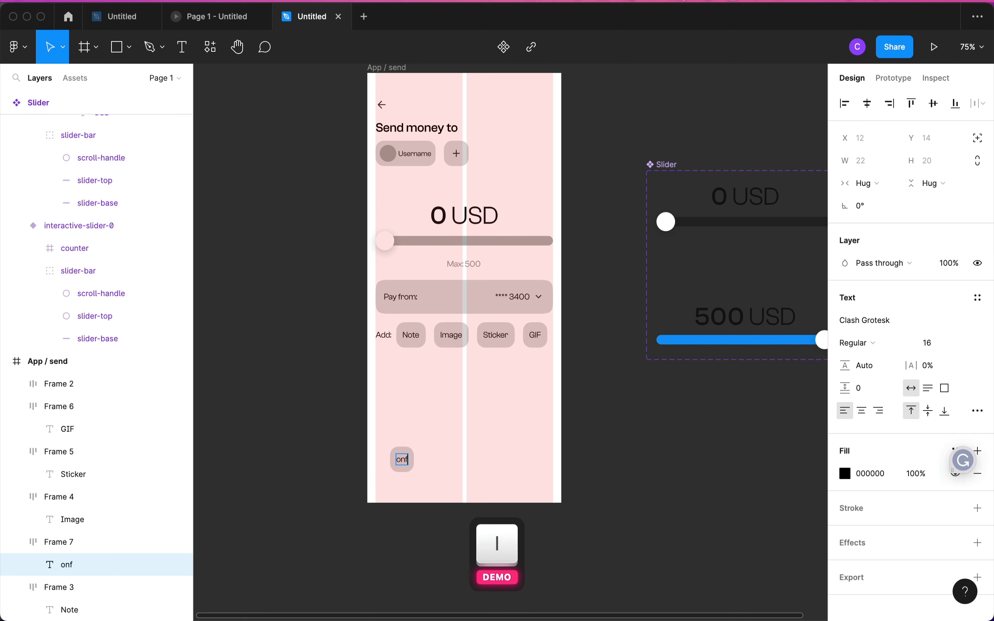
pyautogui.write('irm')
pyautogui.press('super+a')
pyautogui.write('Con')
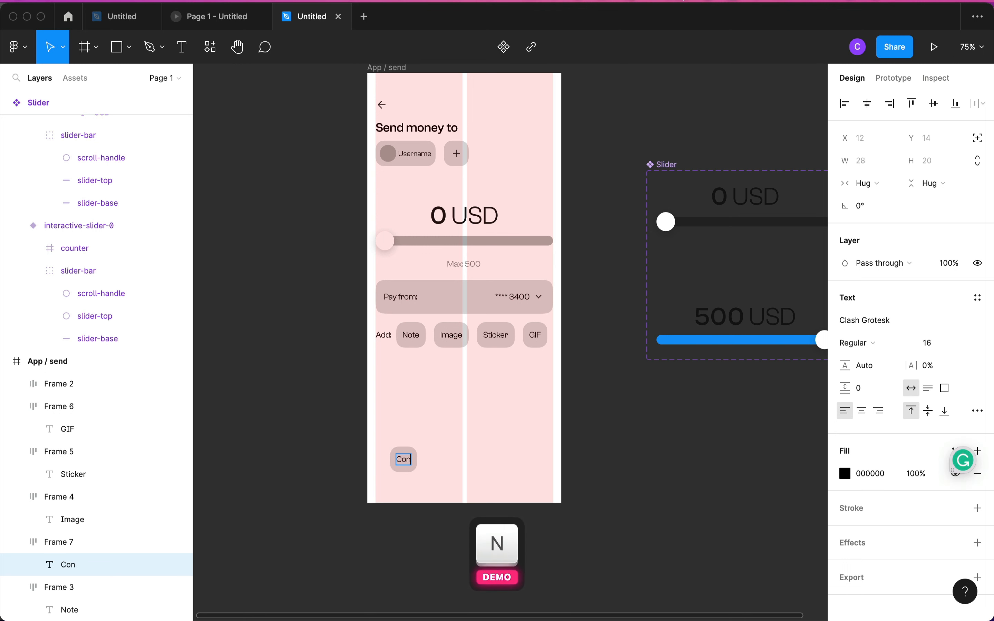
pyautogui.write('firm')
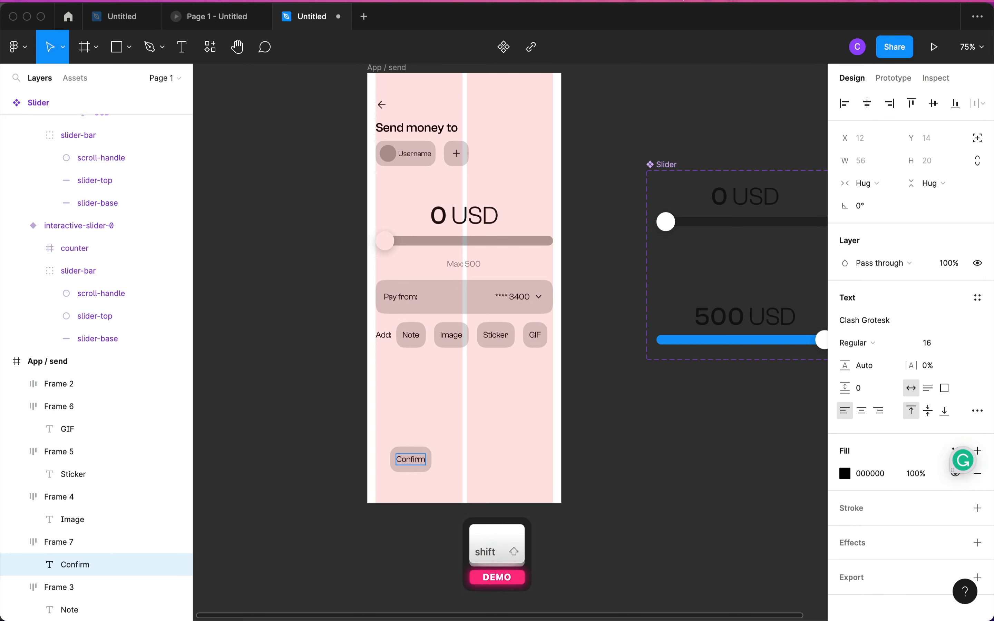
pyautogui.write(' & Pay')
pyautogui.press('Escape')
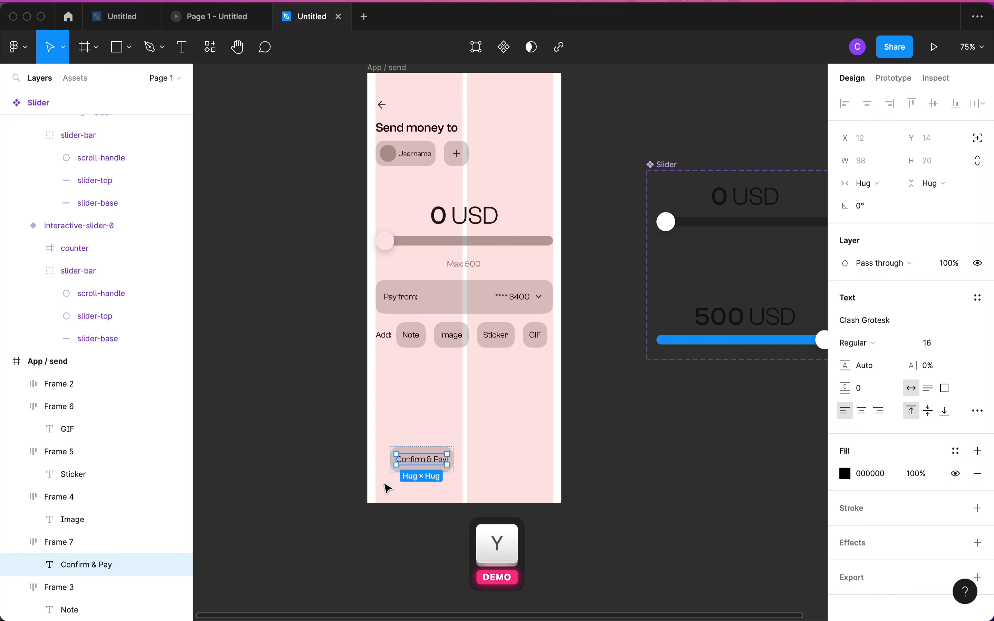
# - Move the Confirm & Pay button to X 16, Y 728 and widen it to 343 px across the column grid
pyautogui.press('Escape')
pyautogui.click(423, 462)
pyautogui.moveTo(423, 462); pyautogui.dragTo(551, 482)
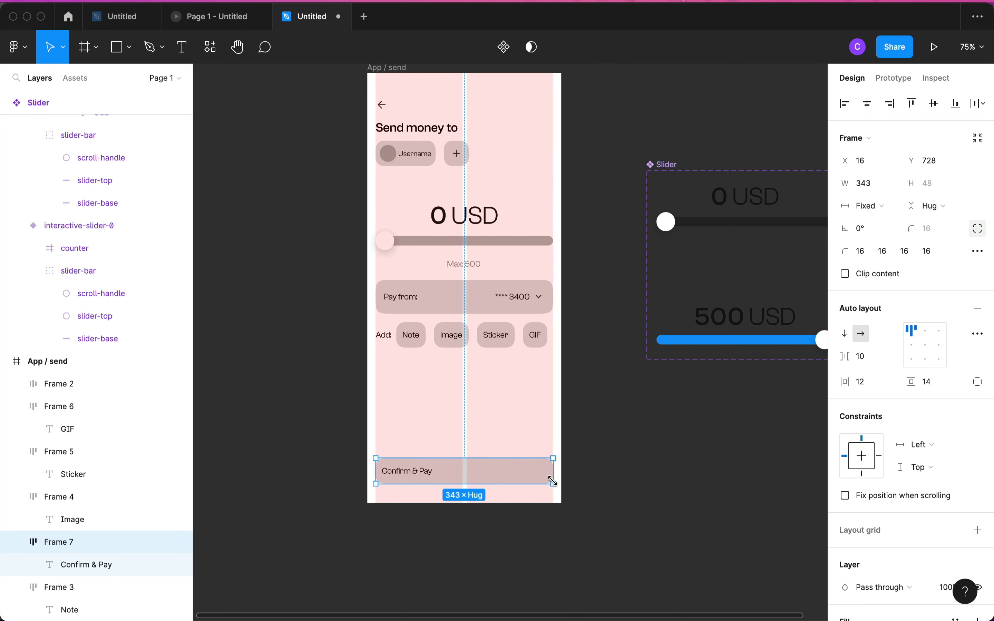
# - Center the label inside the Confirm & Pay button and set its font weight to Medium
pyautogui.doubleClick(470, 476)
pyautogui.click(873, 343)
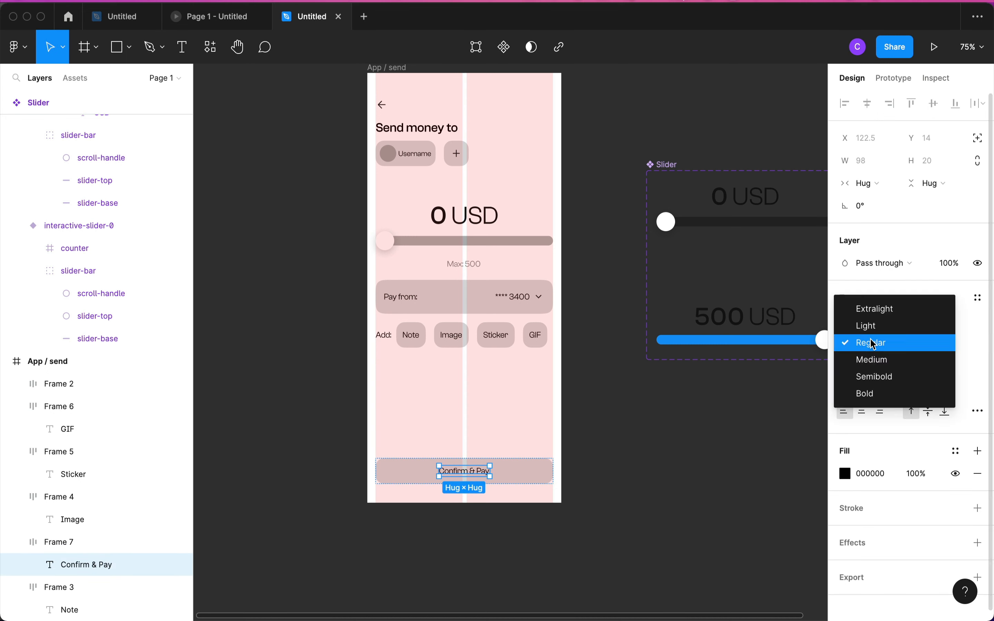
pyautogui.click(873, 360)
pyautogui.click(473, 402)
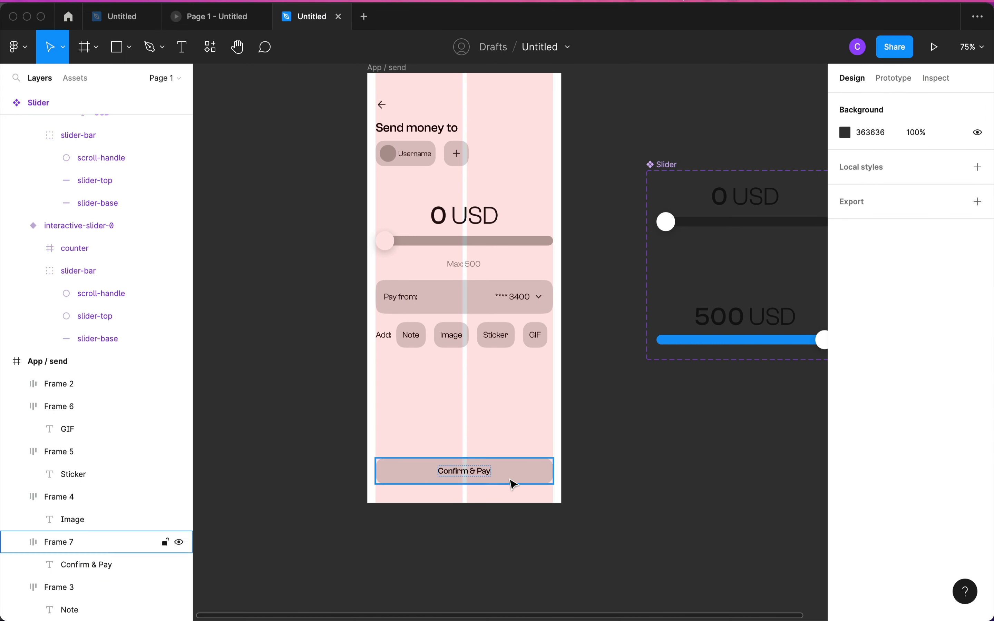
# - Open the Confirm & Pay button's additional corner options, and duplicate the App / send frame on the far side of the Slider component
pyautogui.click(455, 467)
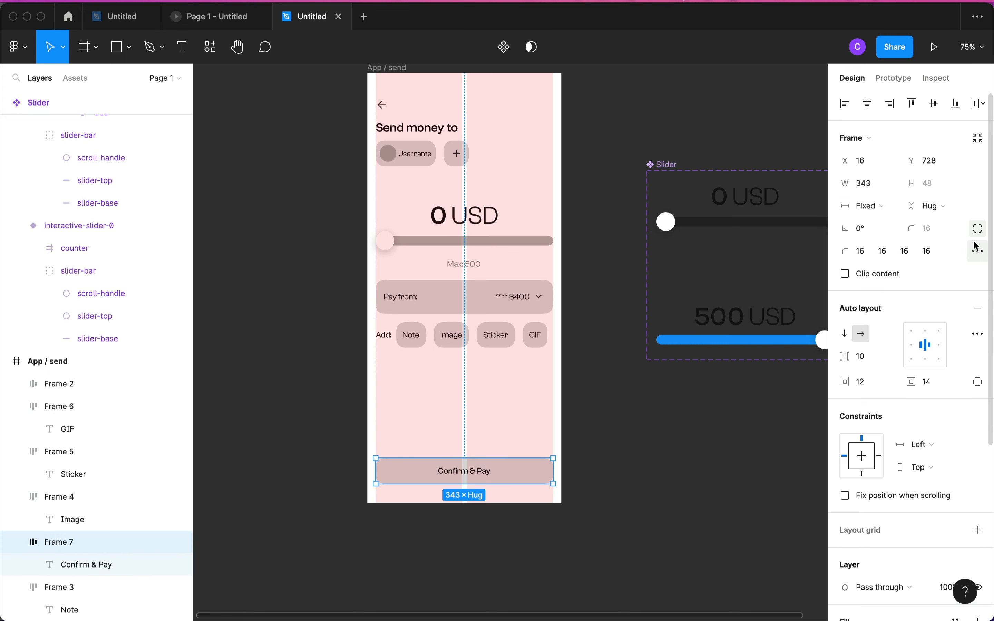
pyautogui.click(978, 247)
pyautogui.click(475, 427)
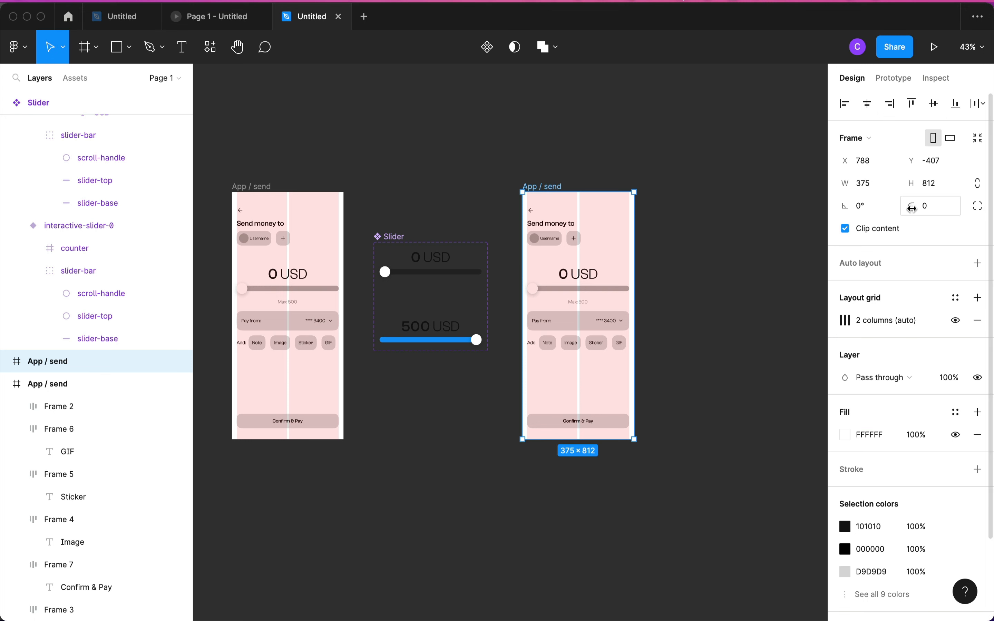
# - Hide the two-column layout grid on the duplicated App / send frame and look over its content up close
pyautogui.click(956, 321)
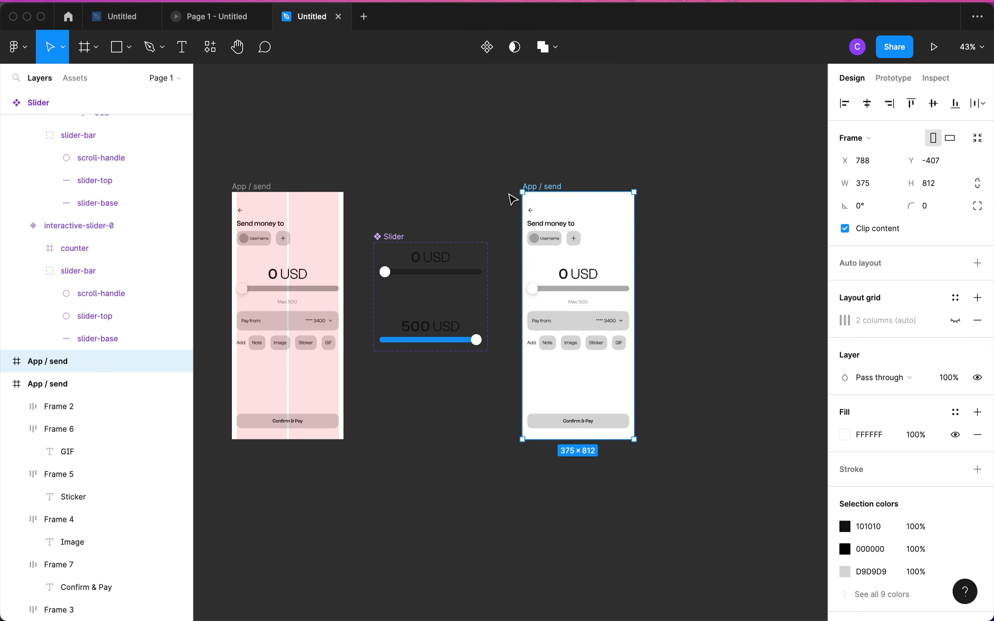
pyautogui.scroll(5, 556, 179)
pyautogui.scroll(-5, 557, 179)
pyautogui.hscroll(1, 557, 180)
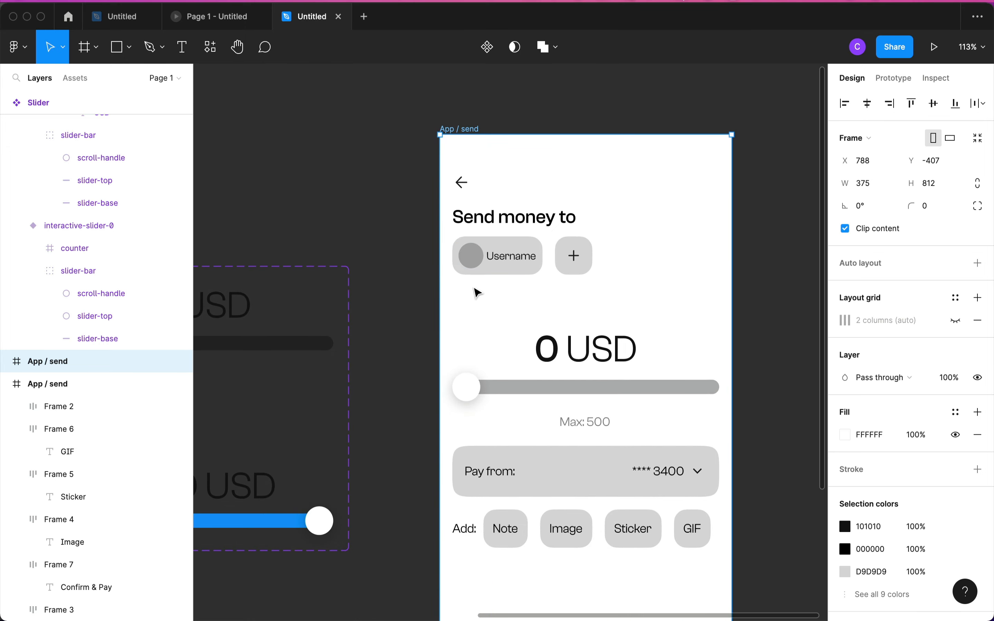
# - Switch to the Brave browser and open pexels.com in a new tab
pyautogui.moveTo(345, 583)
pyautogui.click(291, 585)
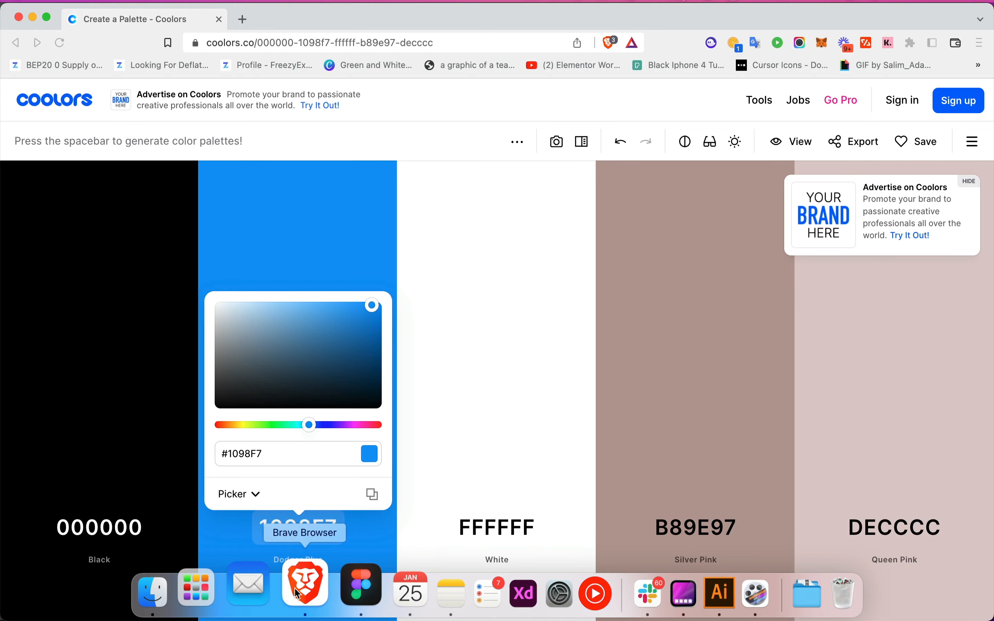
pyautogui.click(236, 20)
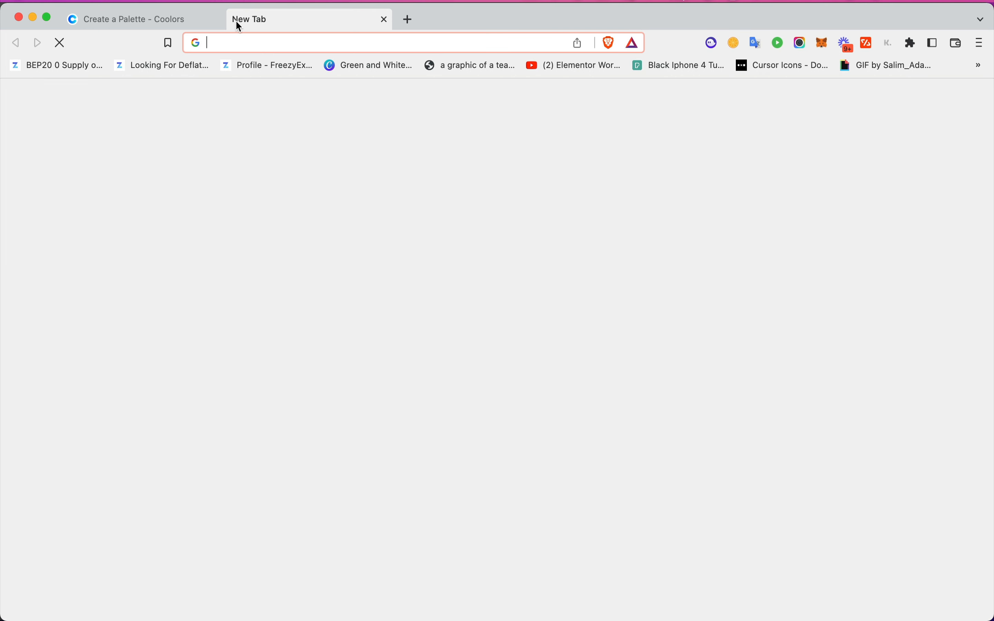
pyautogui.write('pexels.com')
pyautogui.press('Return')
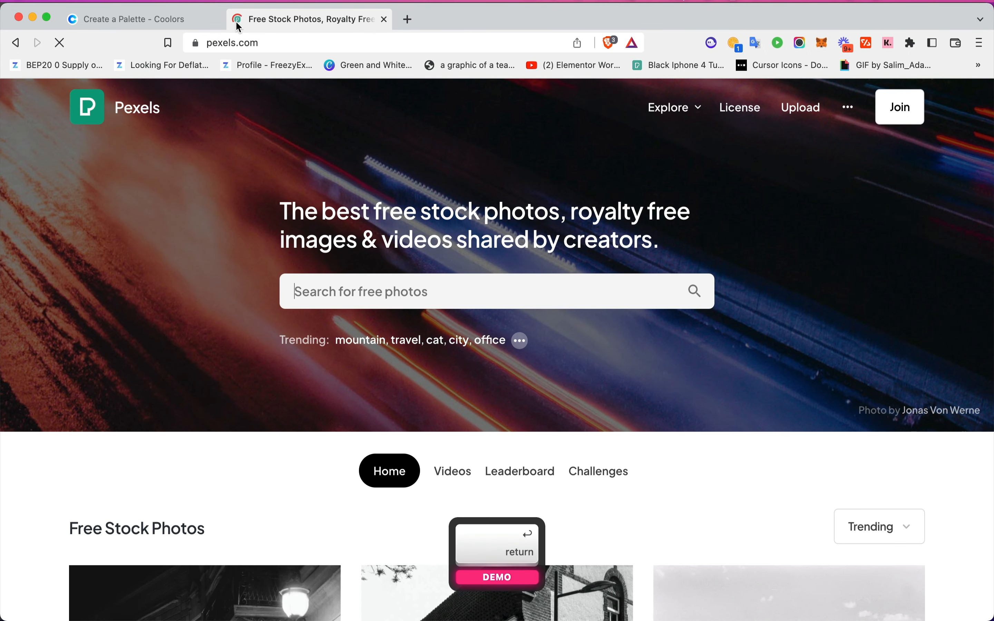
# - Search Pexels for headshot photos
pyautogui.click(329, 285)
pyautogui.write('headsht')
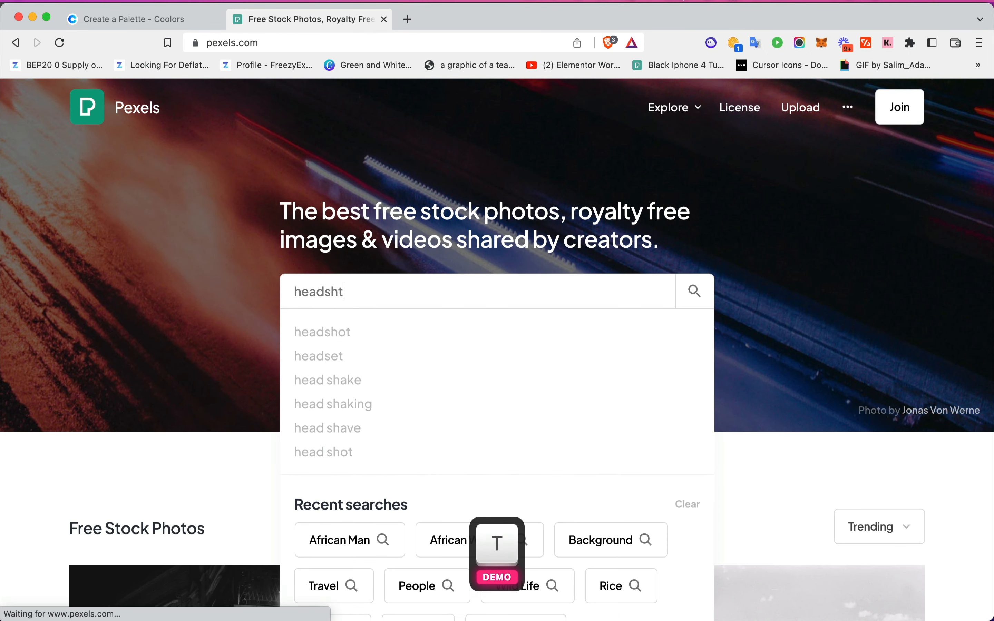
pyautogui.press('BackSpace')
pyautogui.write('ot')
pyautogui.press('Return')
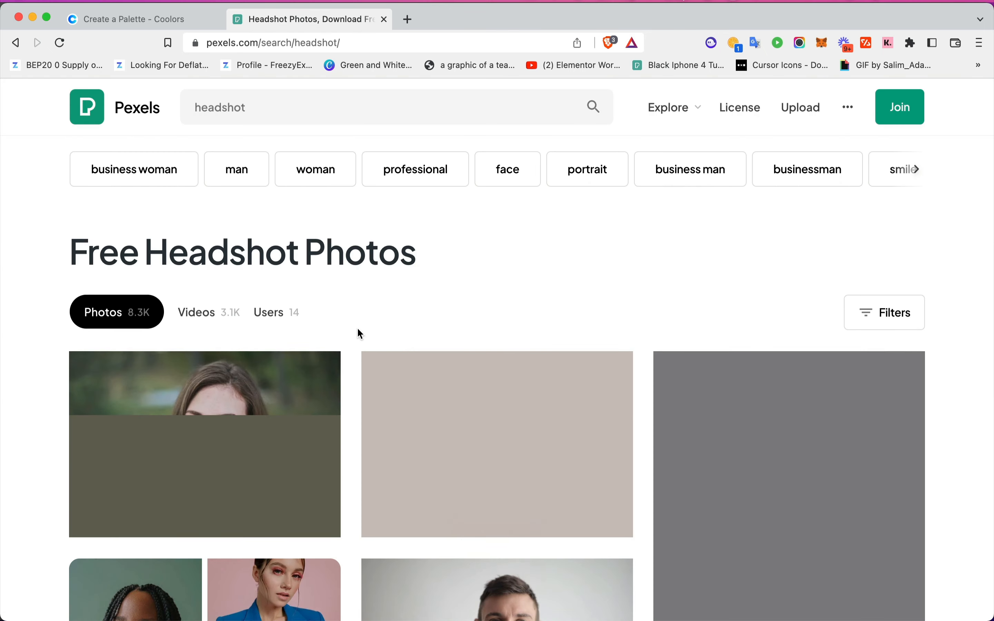
# - Browse the headshot results and open the photo of the smiling woman in a yellow sweater
pyautogui.scroll(-4, 358, 331)
pyautogui.scroll(-10, 358, 330)
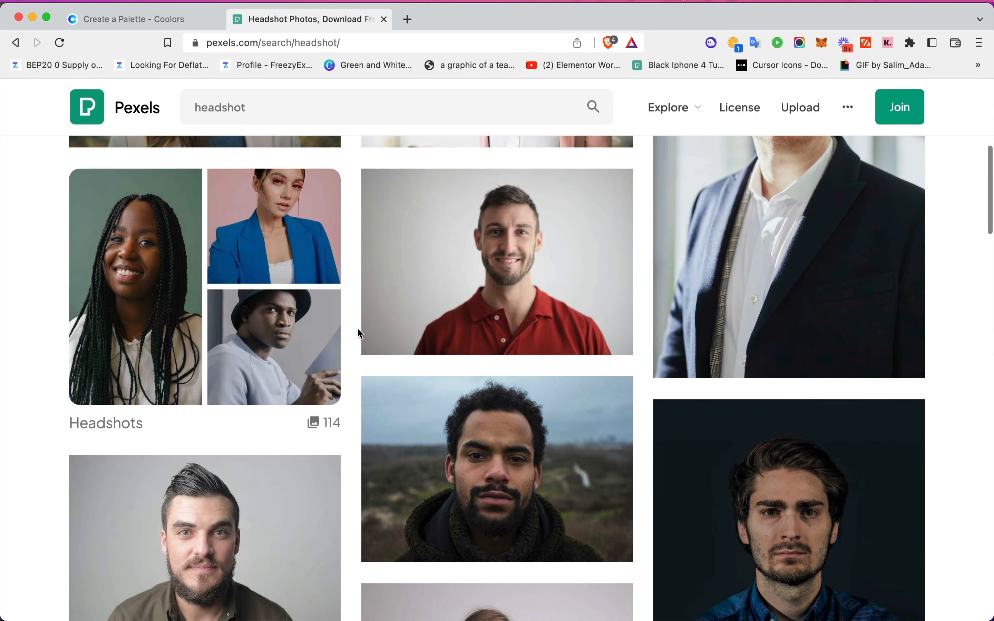
pyautogui.scroll(-10, 359, 334)
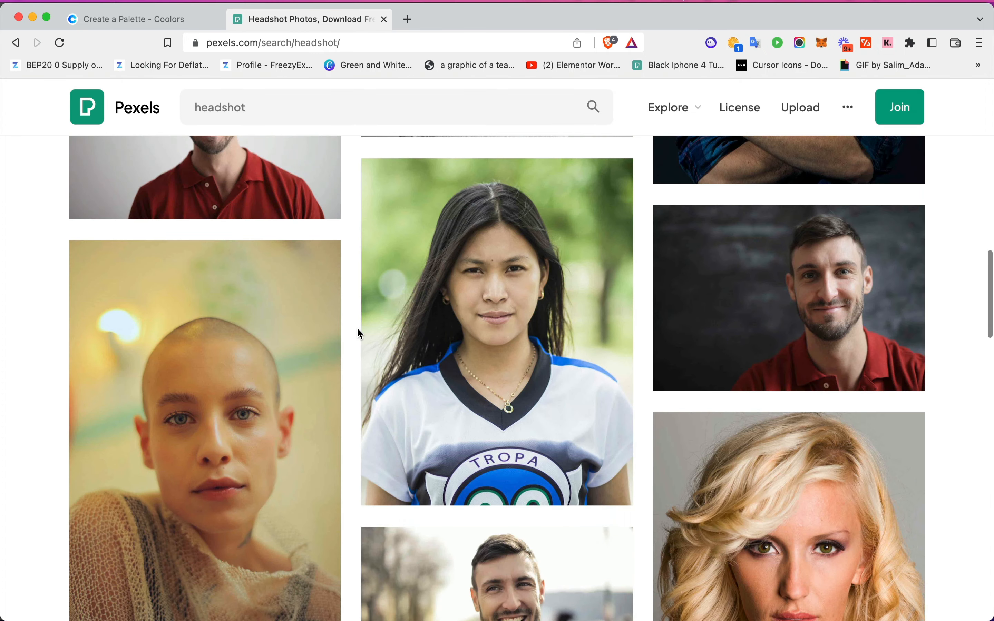
pyautogui.scroll(-7, 360, 334)
pyautogui.scroll(-18, 360, 332)
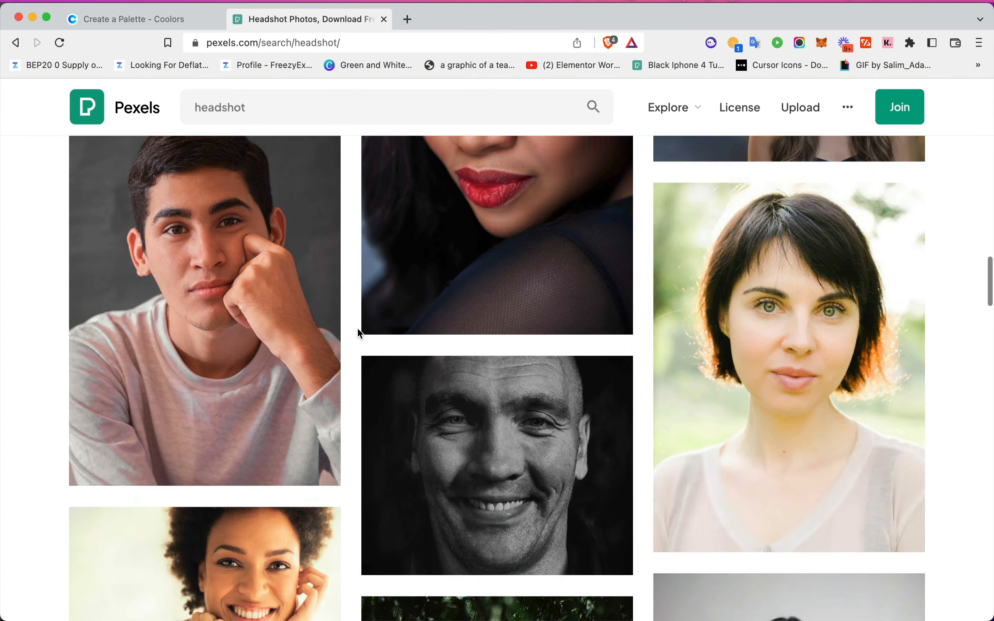
pyautogui.scroll(-20, 359, 333)
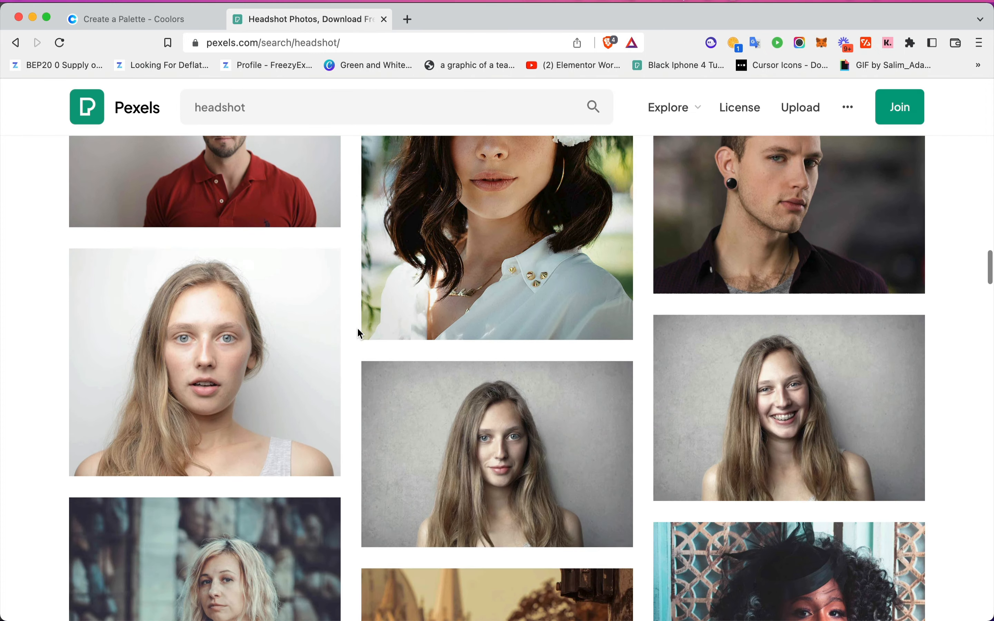
pyautogui.scroll(-8, 361, 334)
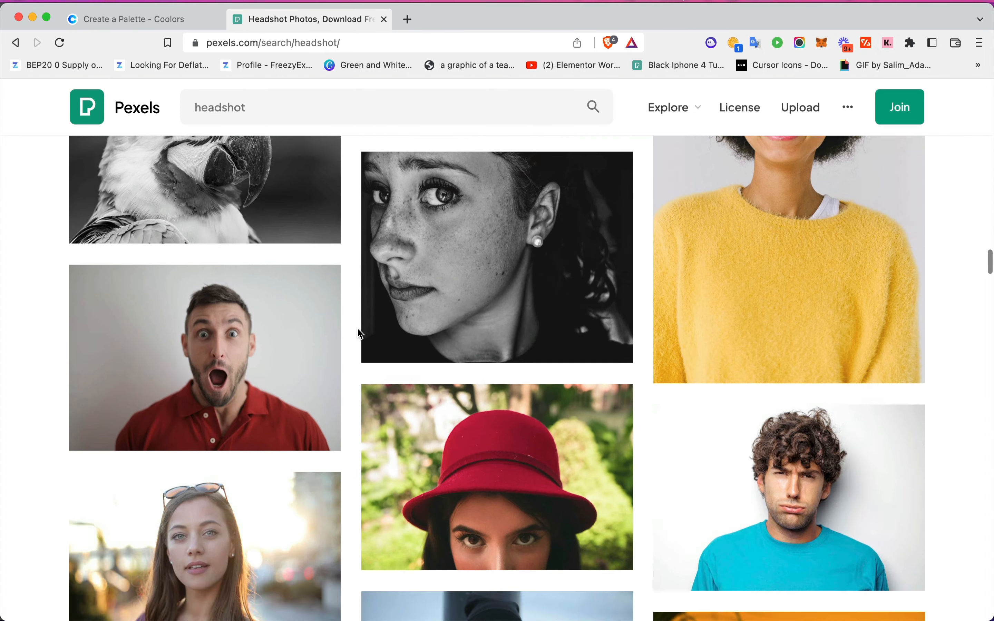
pyautogui.scroll(6, 360, 334)
pyautogui.click(803, 386)
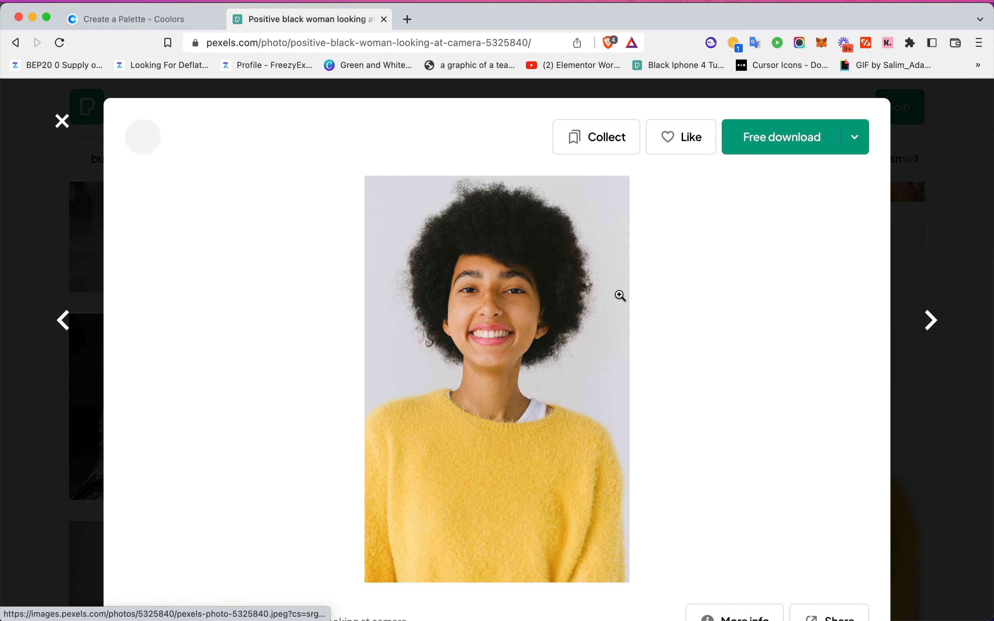
# - Copy the opened headshot photo, switch to Figma and paste it into the avatar circle of the grid-free App / send frame
pyautogui.rightClick(475, 284)
pyautogui.click(511, 326)
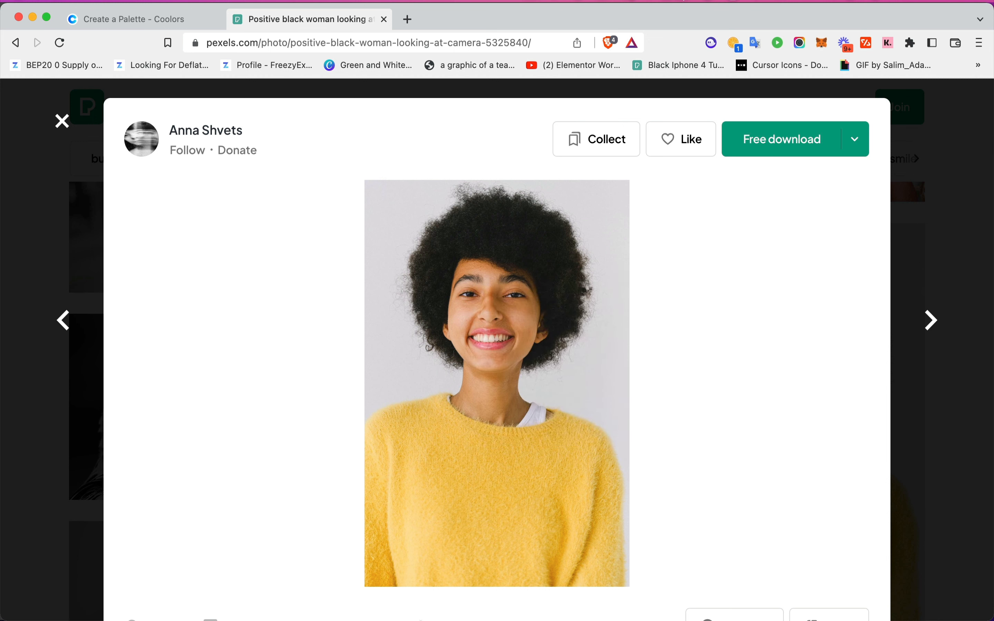
pyautogui.click(335, 599)
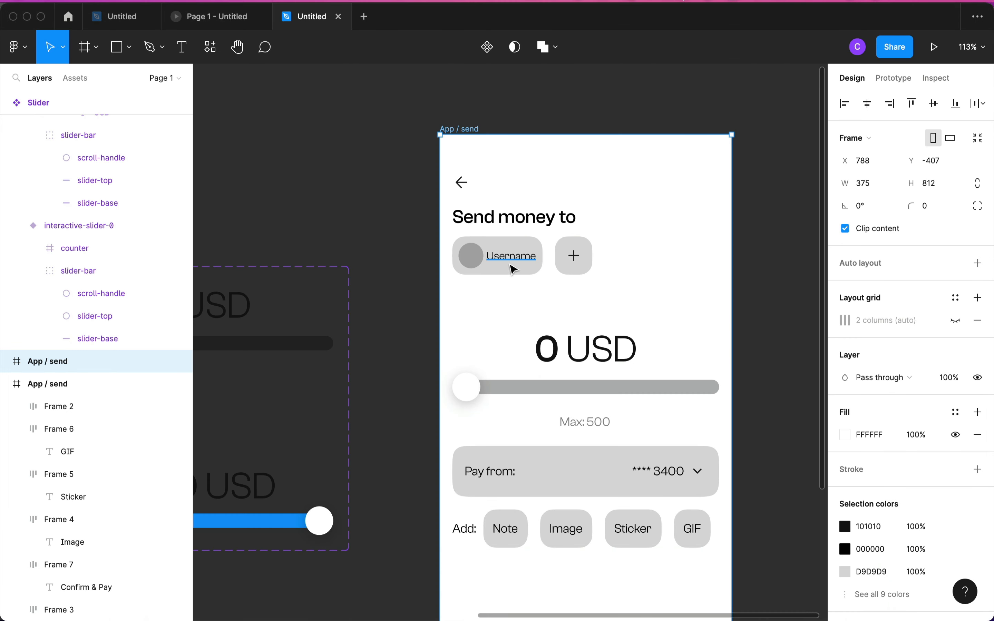
pyautogui.click(471, 262)
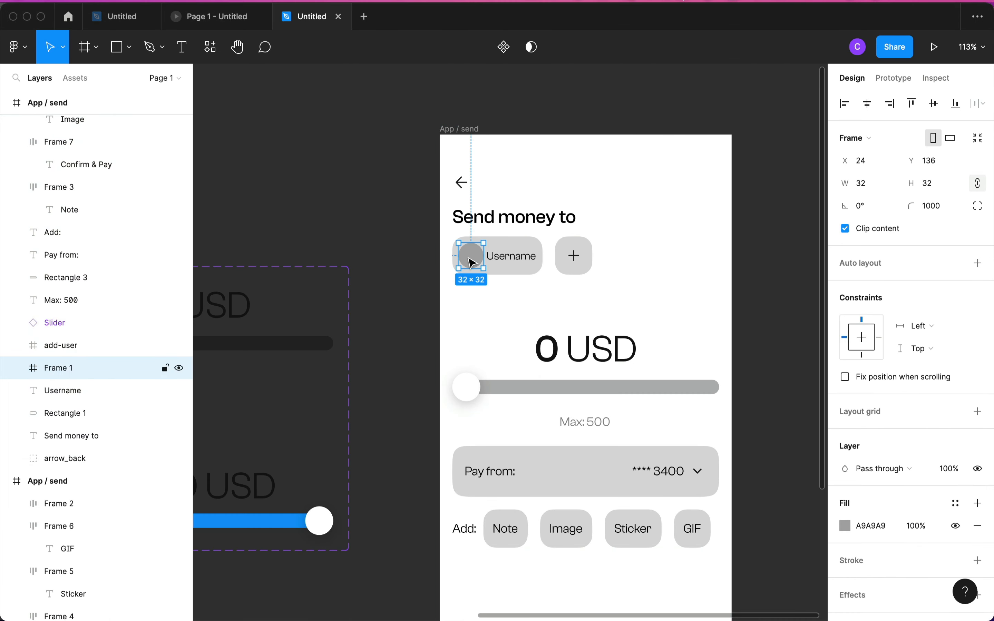
pyautogui.press('super+v')
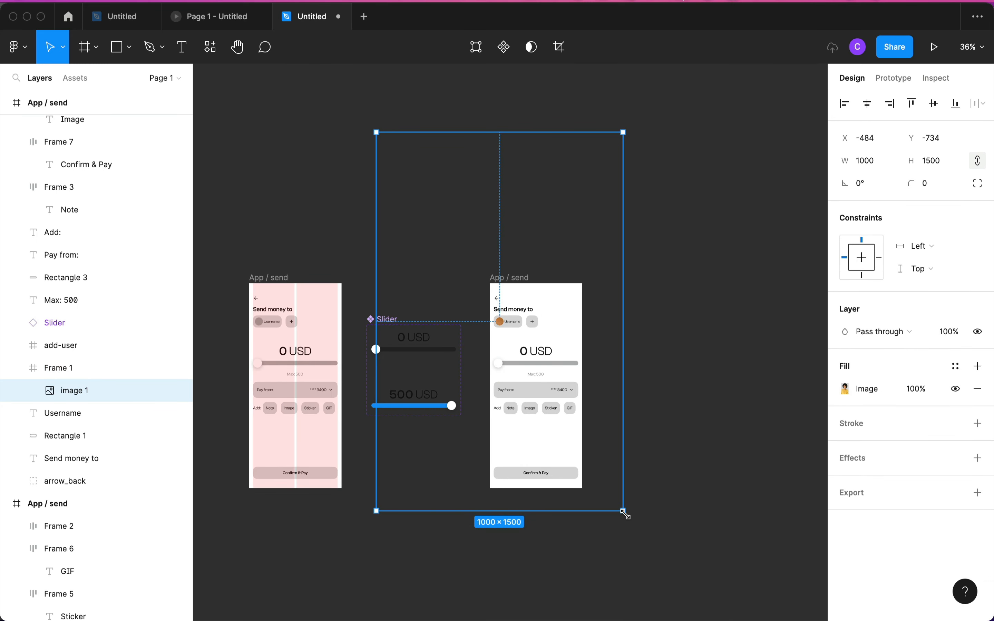
# - Scale the pasted headshot proportionally to about 34 × 52 and shift it slightly down so the face fits the avatar circle
pyautogui.hotkey('alt', 'shift')
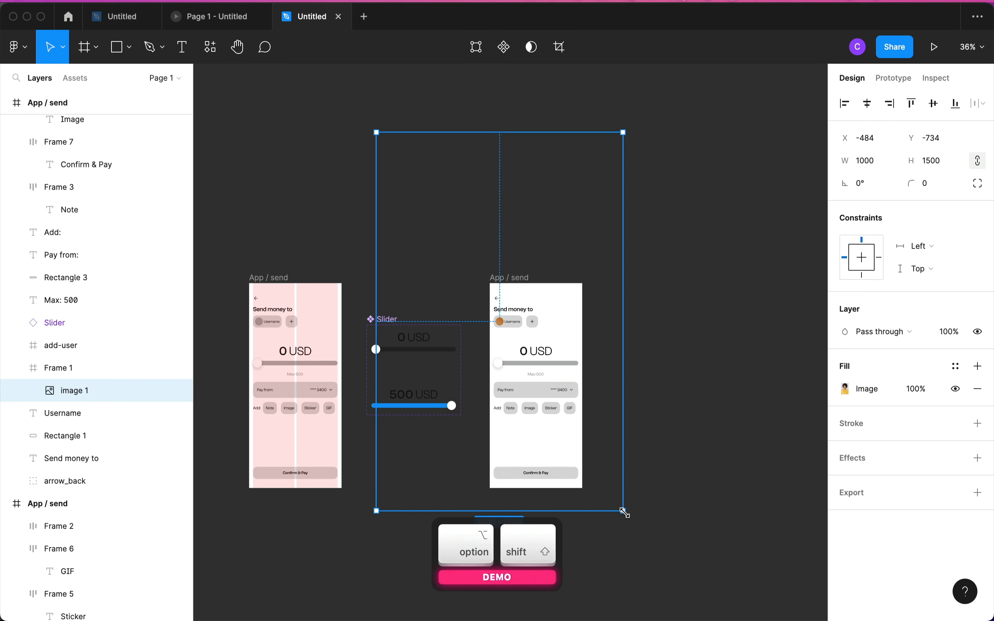
pyautogui.moveTo(624, 512); pyautogui.dragTo(499, 329)
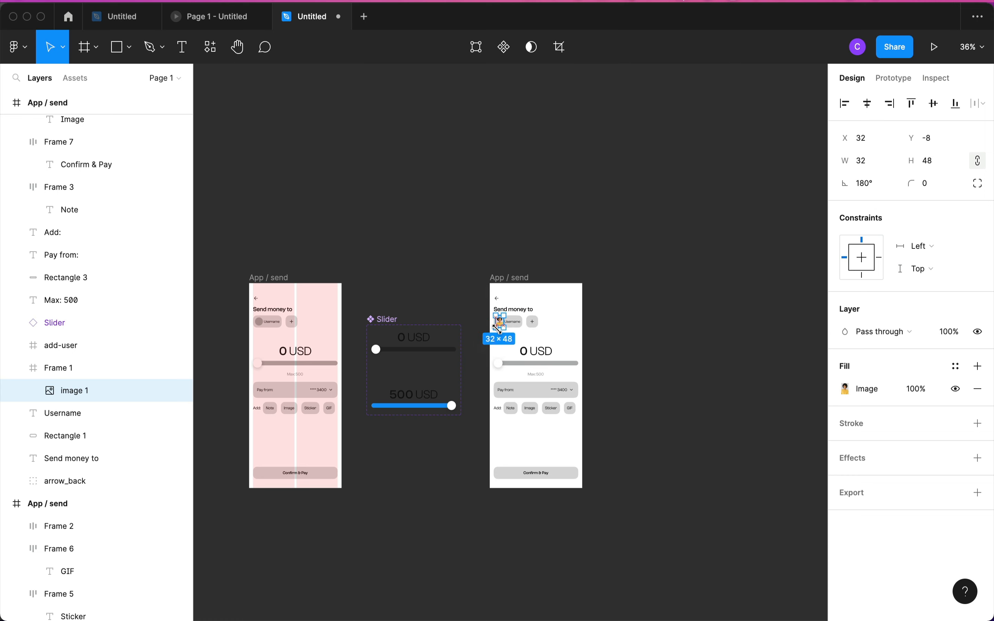
pyautogui.press('alt')
pyautogui.scroll(10, 506, 327)
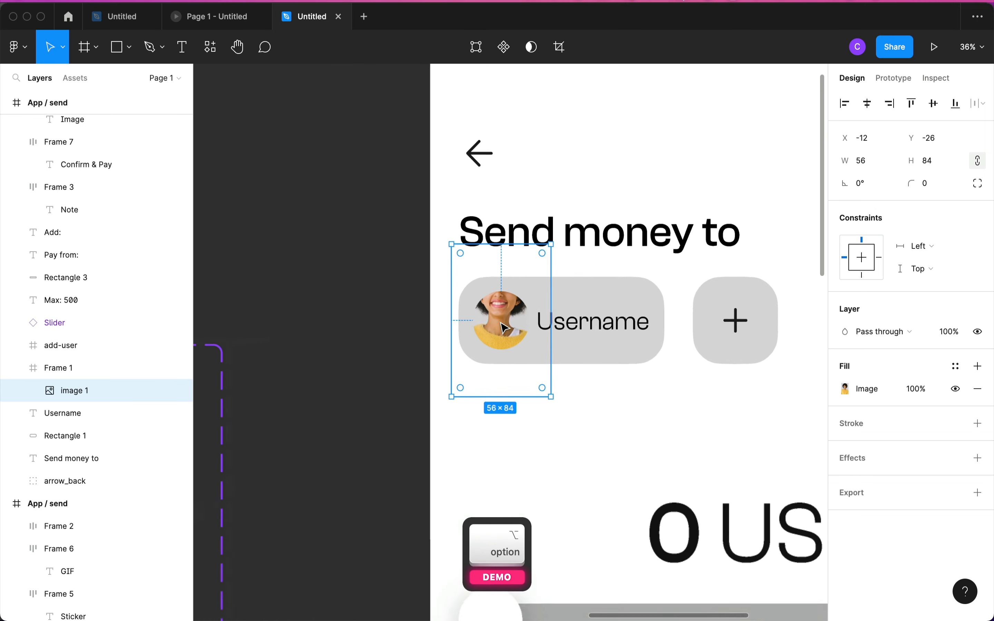
pyautogui.moveTo(569, 421); pyautogui.dragTo(531, 383)
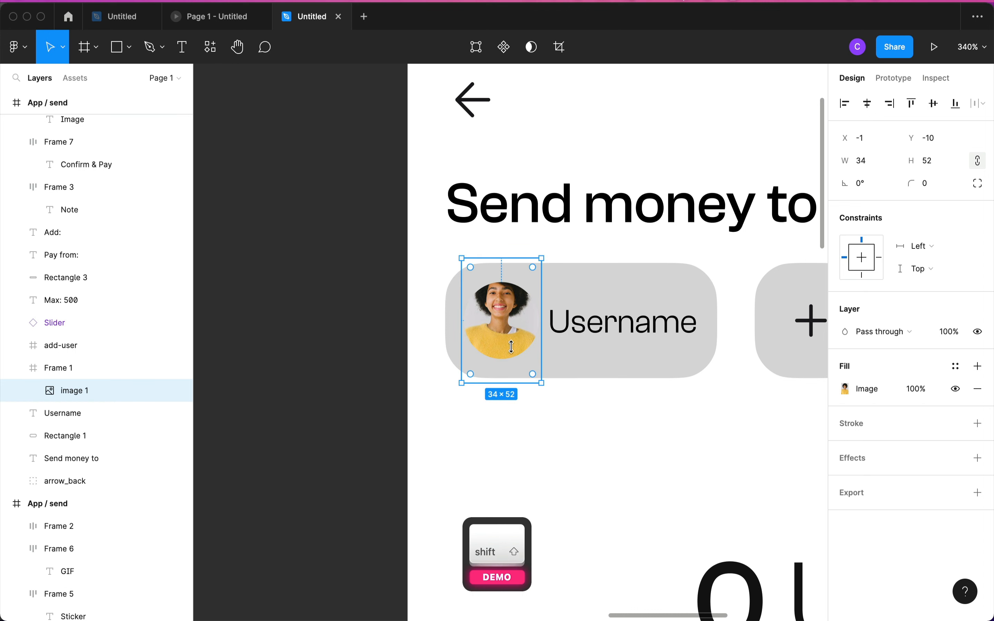
pyautogui.moveTo(500, 321); pyautogui.dragTo(501, 329)
# - Lighten the fill of the rounded rectangle behind the Username text to EFEFEF
pyautogui.click(592, 291)
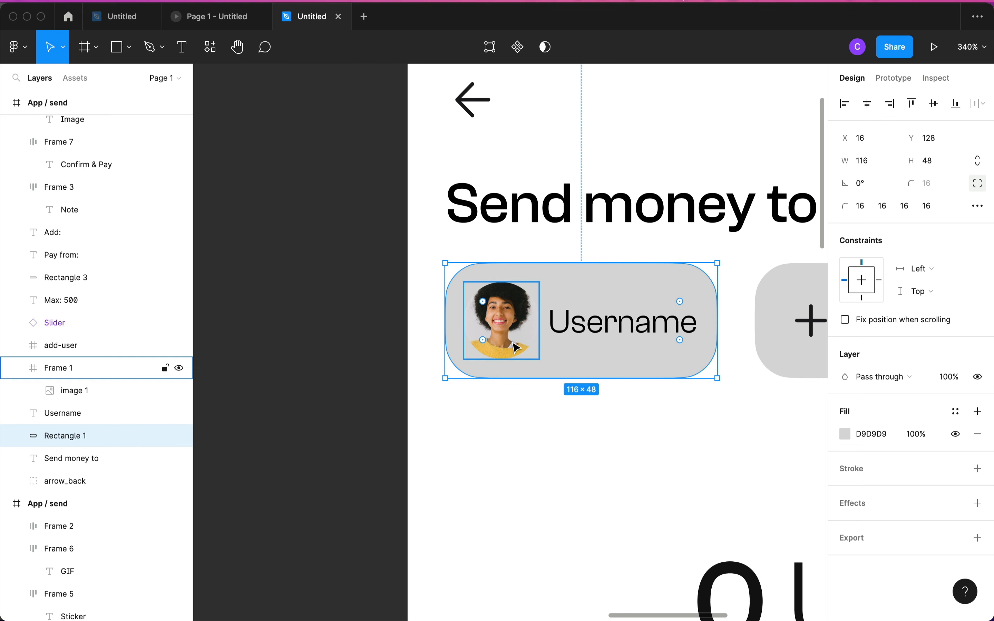
pyautogui.click(845, 436)
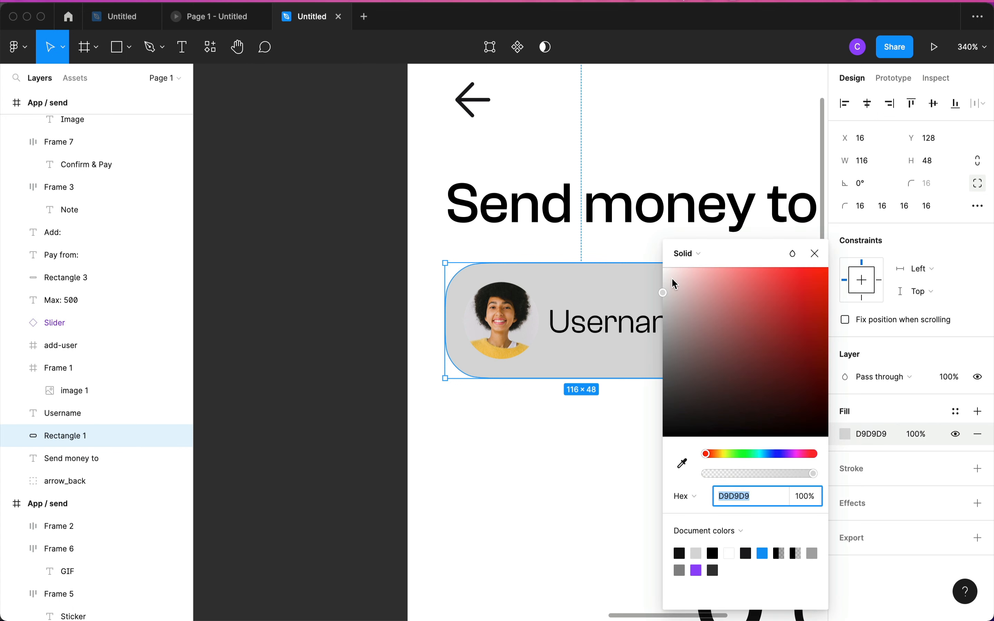
pyautogui.moveTo(671, 289); pyautogui.dragTo(655, 281)
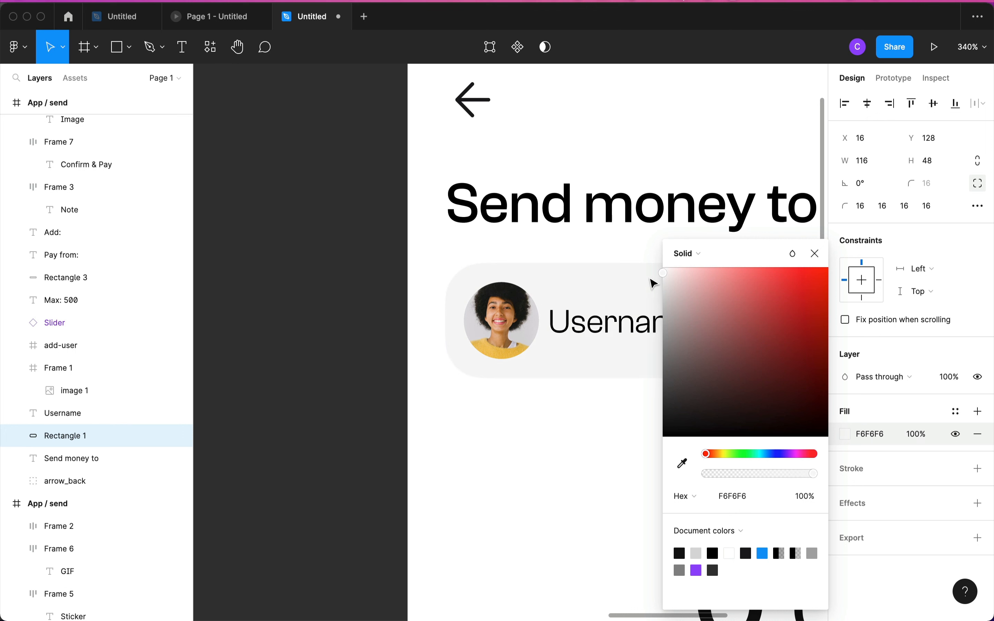
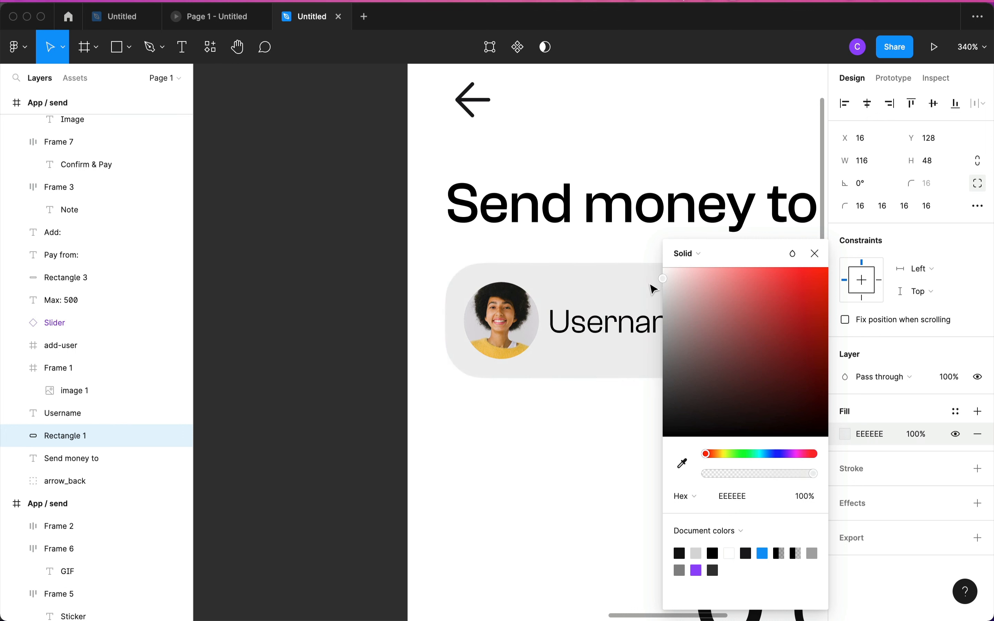
# - Add a 000000 stroke to the Username rectangle with 3% opacity, inside alignment and 0.5 thickness
pyautogui.click(979, 470)
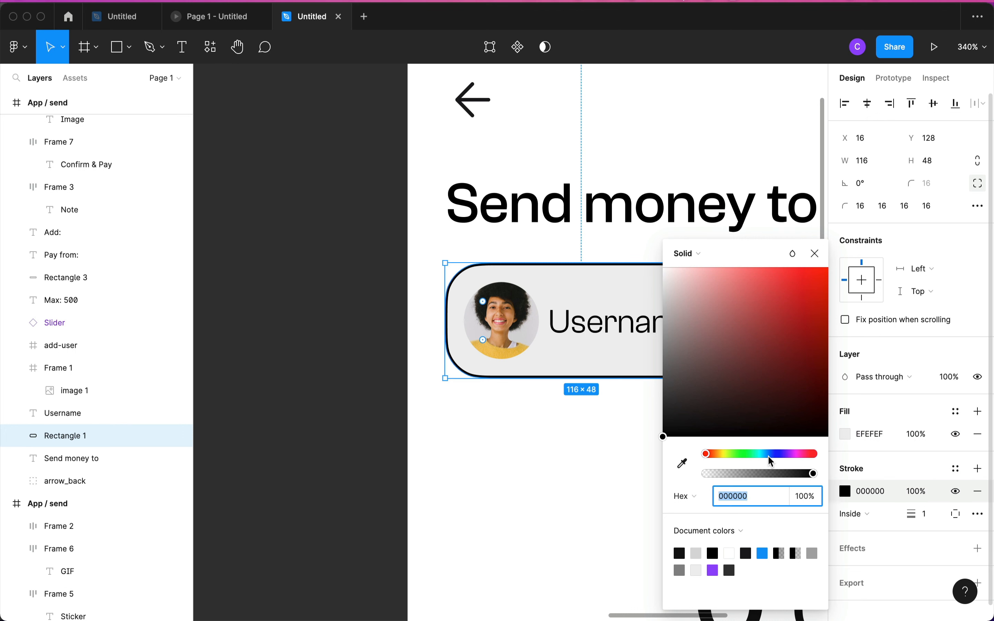
pyautogui.moveTo(786, 476); pyautogui.dragTo(709, 477)
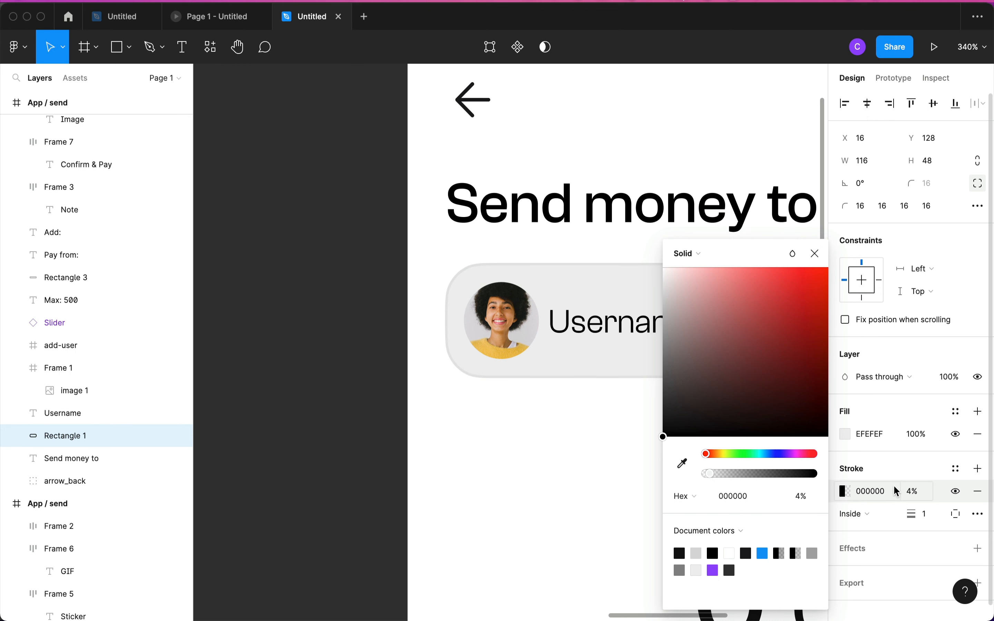
pyautogui.click(874, 515)
pyautogui.click(871, 530)
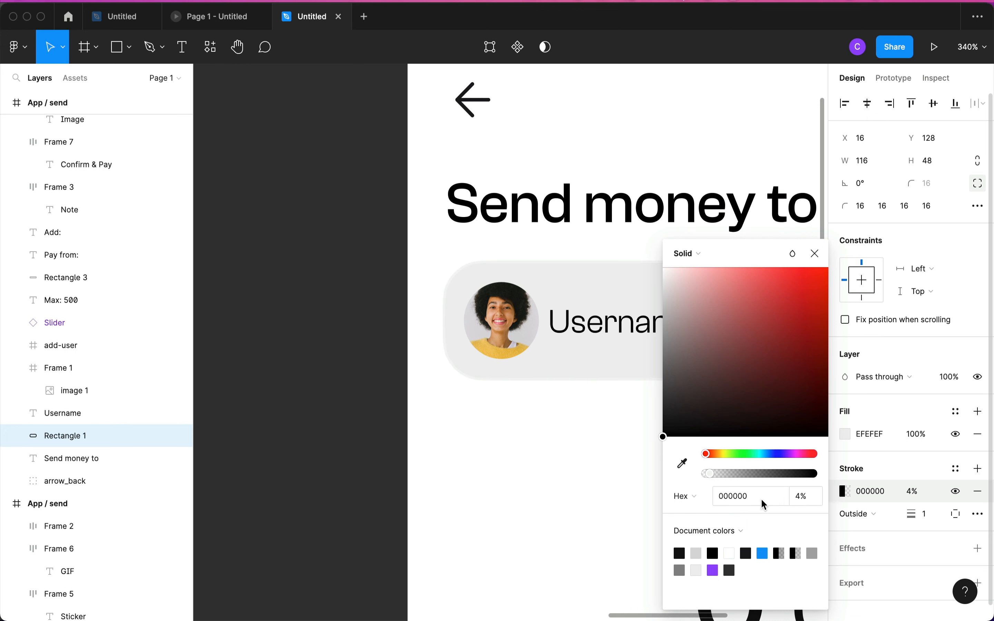
pyautogui.moveTo(711, 478)
pyautogui.mouseDown()
pyautogui.moveTo(733, 476)
pyautogui.moveTo(714, 475)
pyautogui.mouseUp()
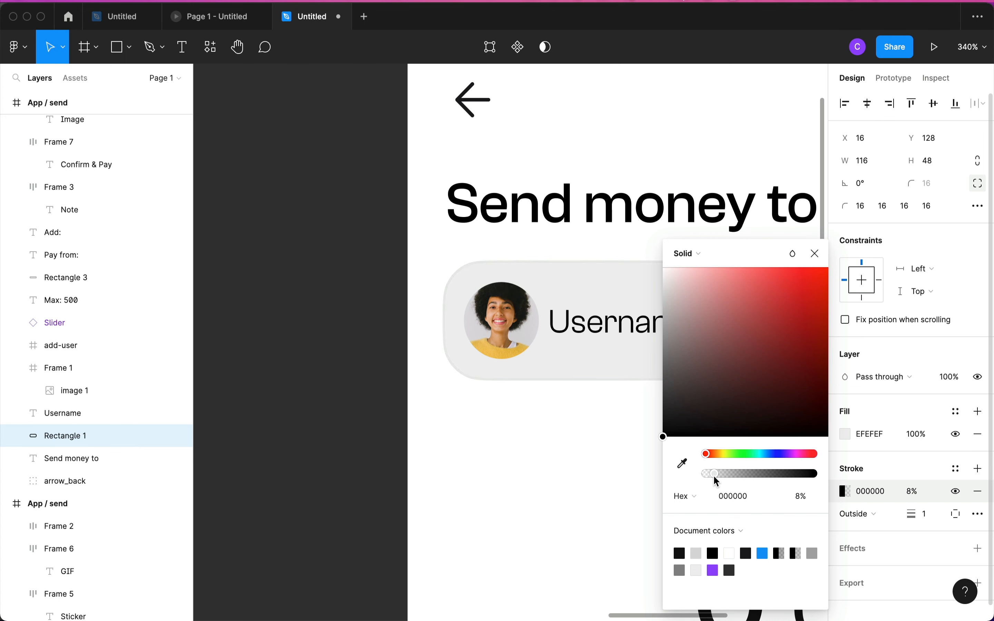
pyautogui.click(858, 514)
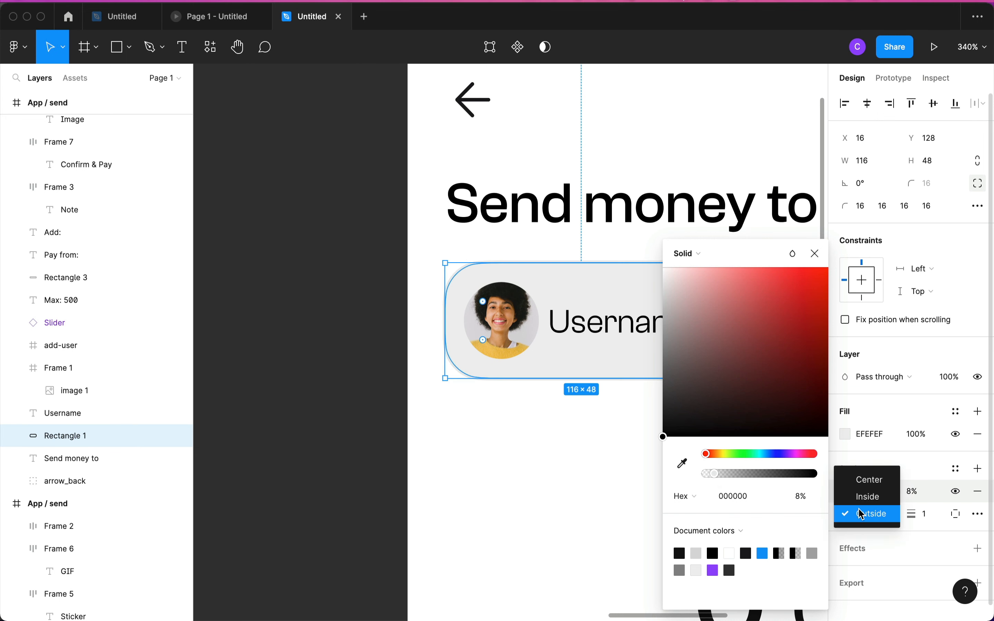
pyautogui.click(863, 497)
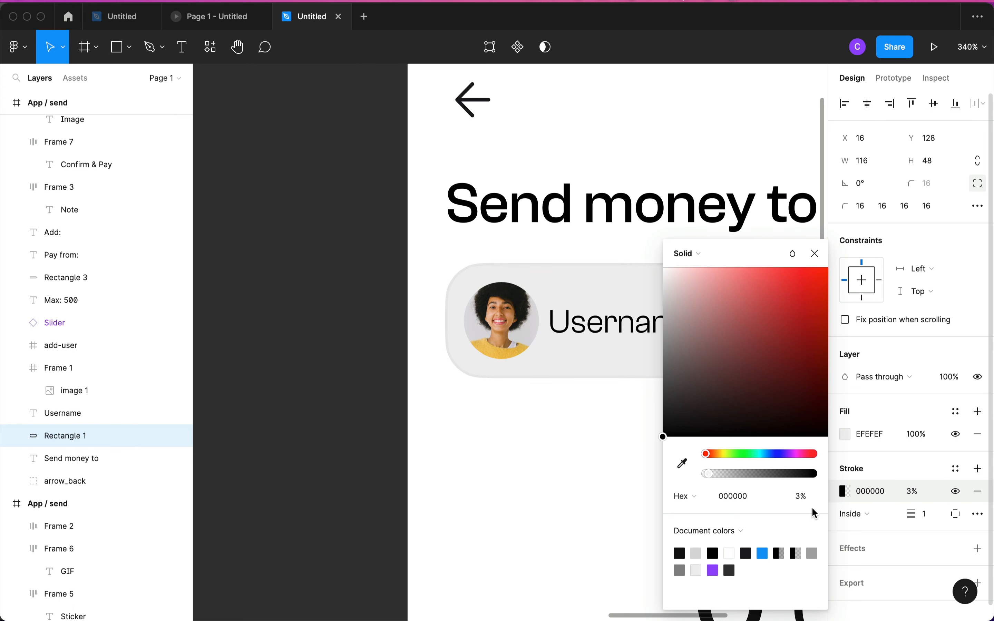
pyautogui.click(931, 521)
pyautogui.write('0.5')
pyautogui.press('Return')
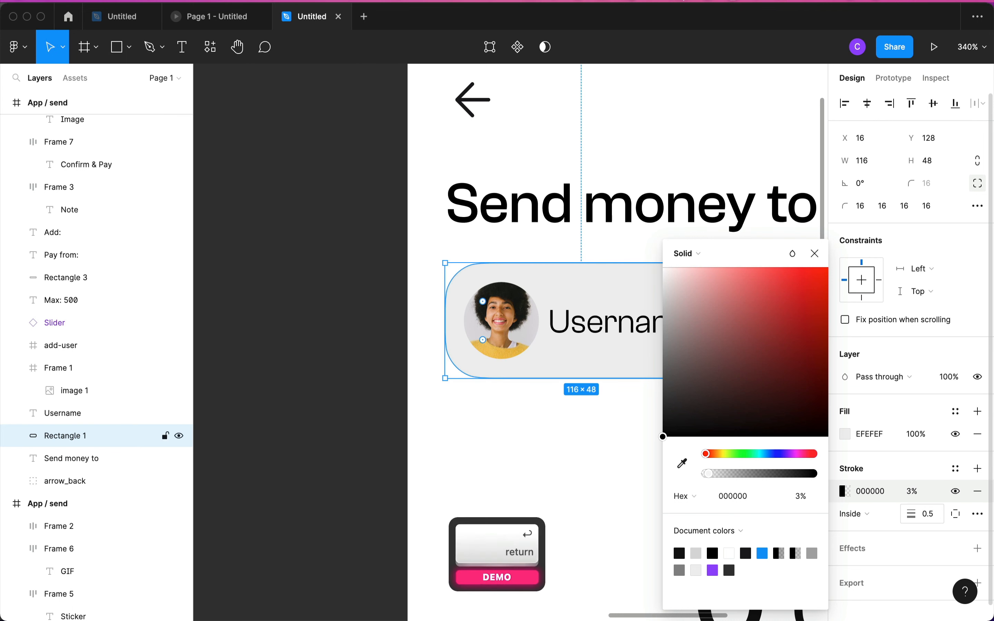
# - Hide the stroke on the rounded rectangle behind the Username text
pyautogui.click(386, 482)
pyautogui.scroll(-5, 390, 482)
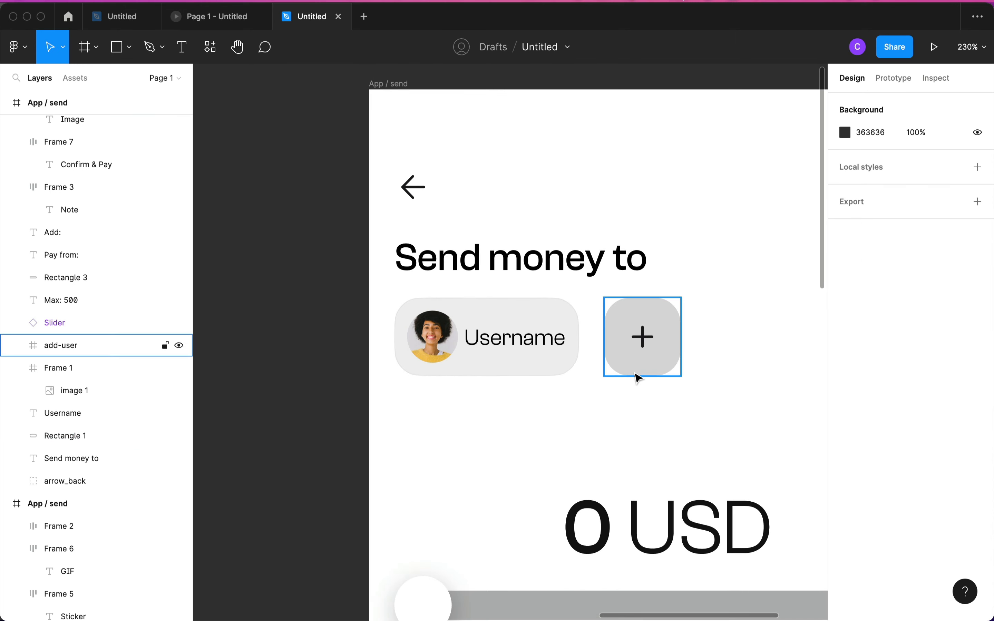
pyautogui.click(525, 375)
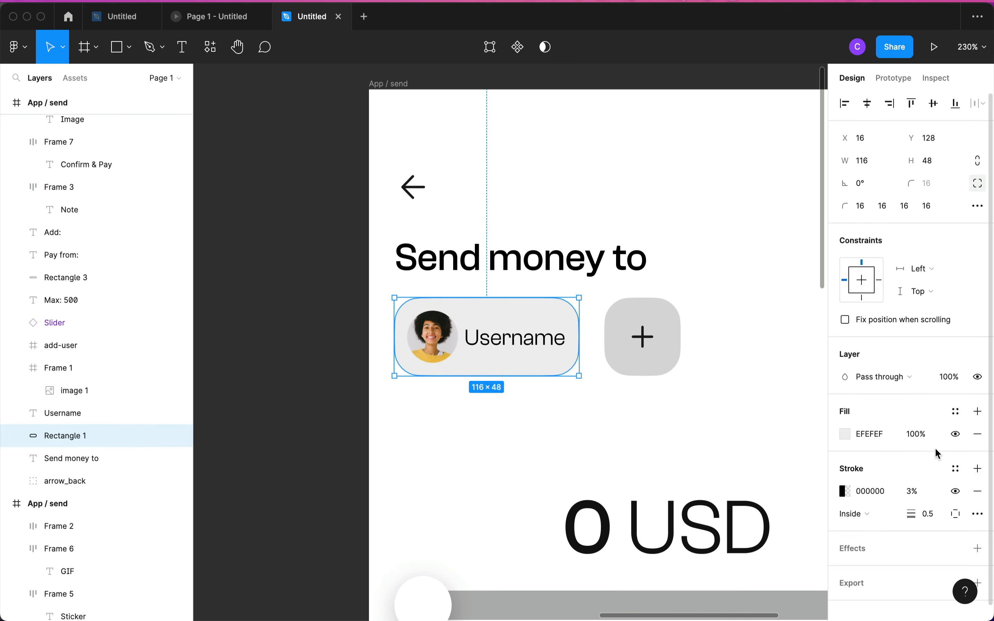
# - Add a stroke to the circular avatar frame in the blue document color 1098F7
pyautogui.click(455, 339)
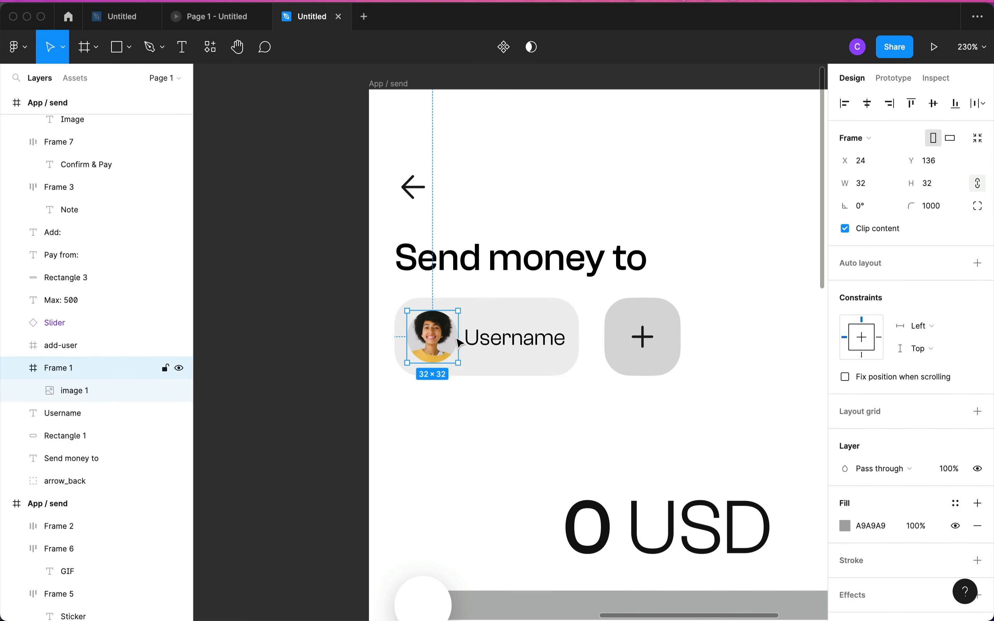
pyautogui.click(979, 561)
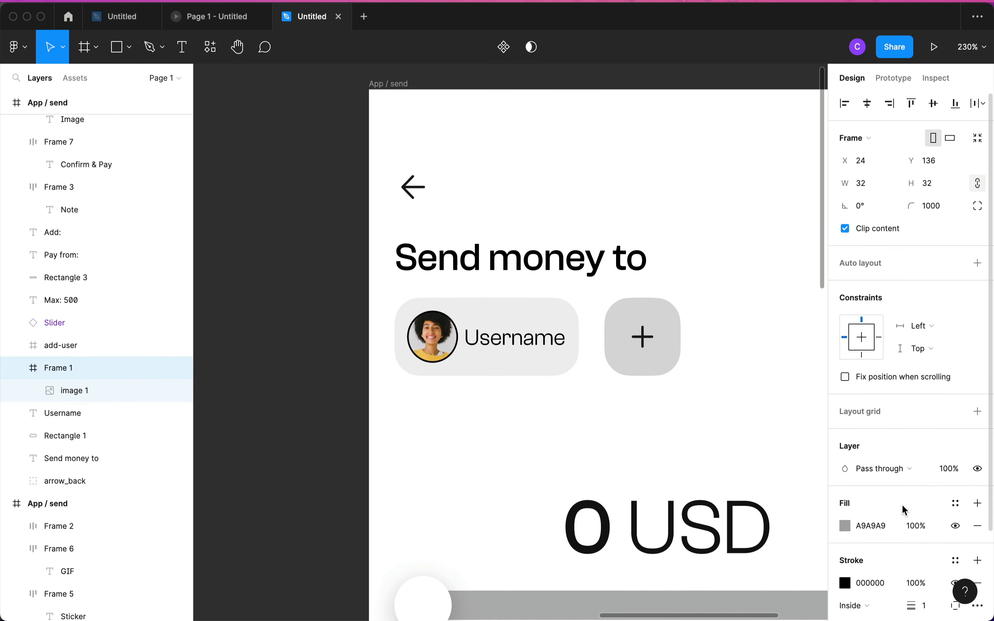
pyautogui.scroll(-3, 901, 505)
pyautogui.click(847, 477)
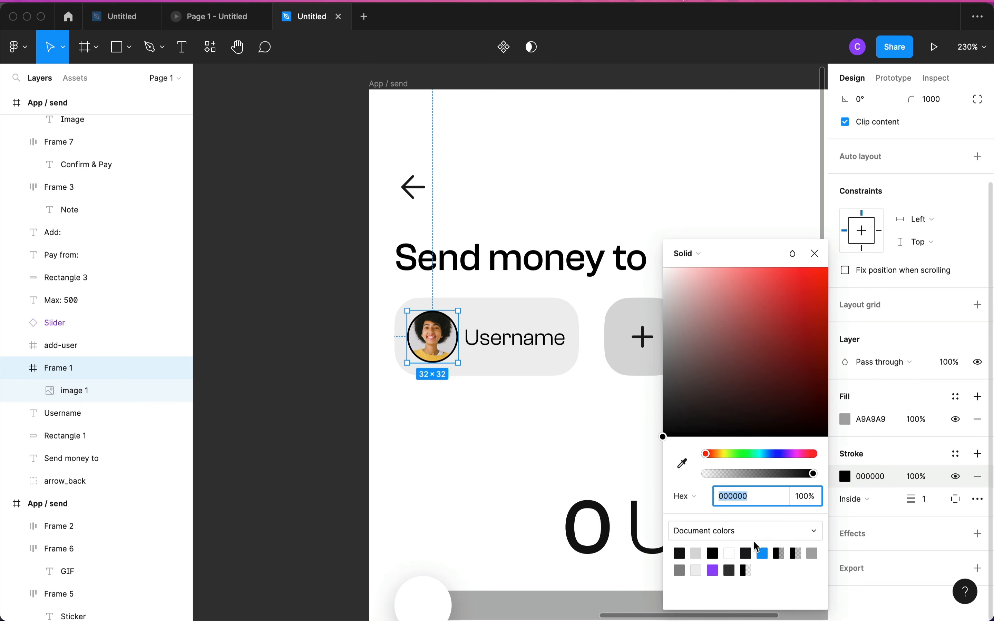
pyautogui.click(768, 553)
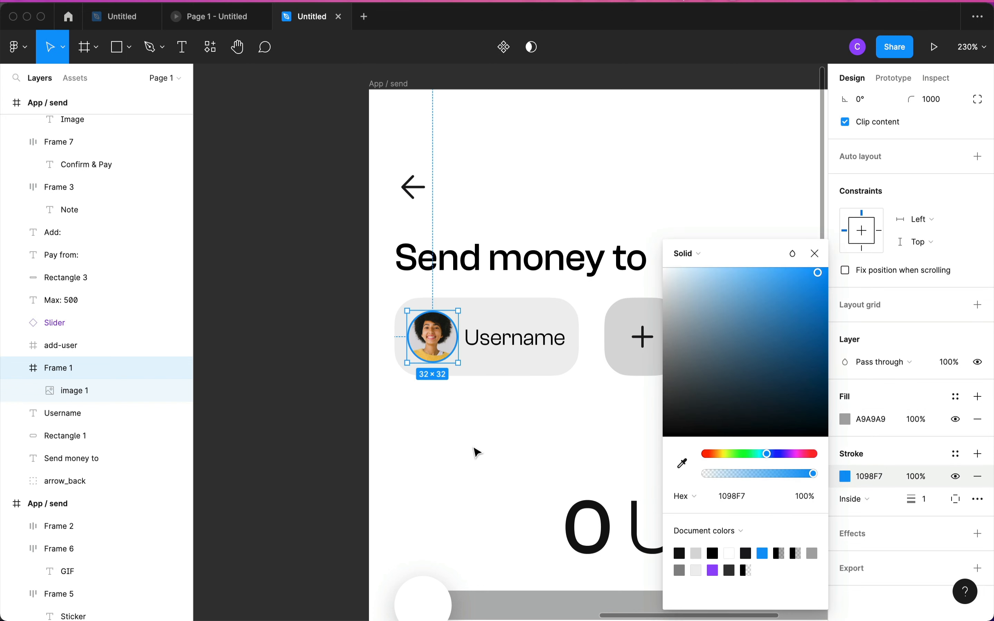
pyautogui.click(461, 450)
pyautogui.press('super+z')
# - Replace the Username placeholder beside the avatar with the recipient's first name
pyautogui.doubleClick(517, 350)
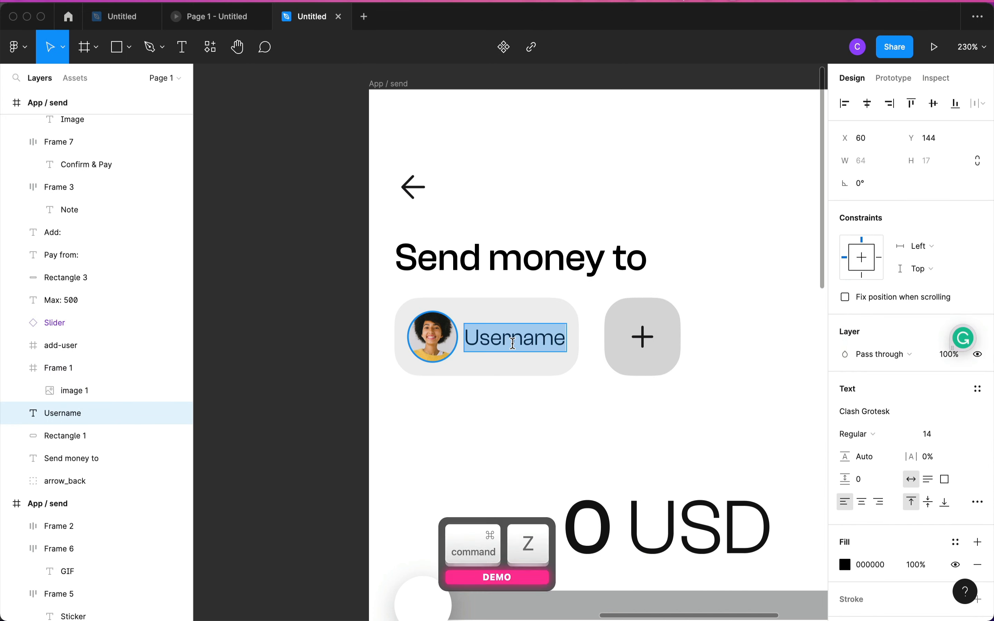
pyautogui.write('Jennifer')
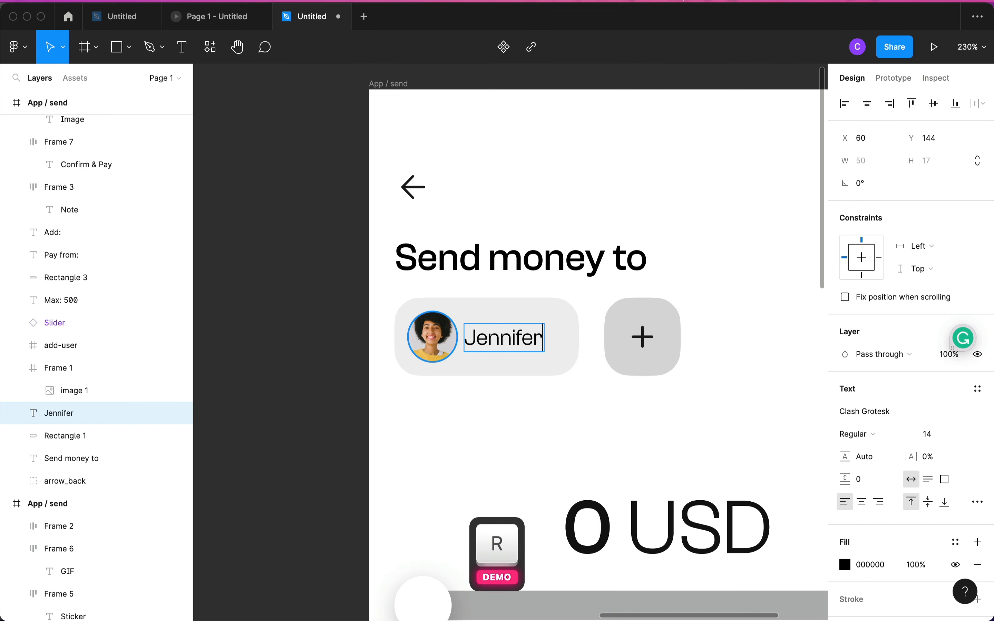
pyautogui.click(506, 392)
# - Narrow the rounded rectangle behind the recipient's name to a width of 102
pyautogui.click(435, 345)
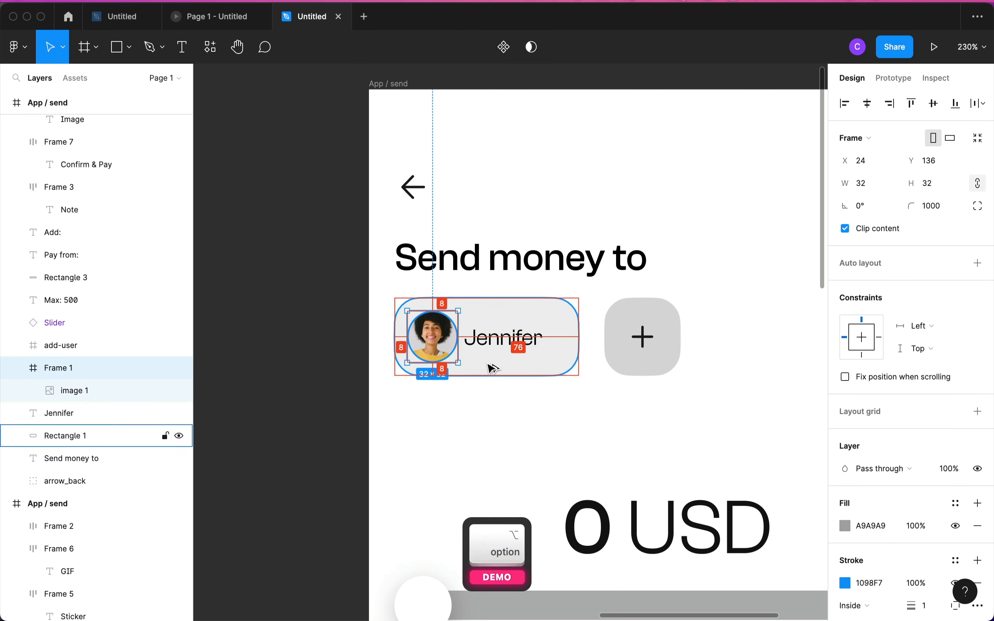
pyautogui.keyDown('alt'); pyautogui.click(507, 339); pyautogui.keyUp('alt')
pyautogui.click(578, 335)
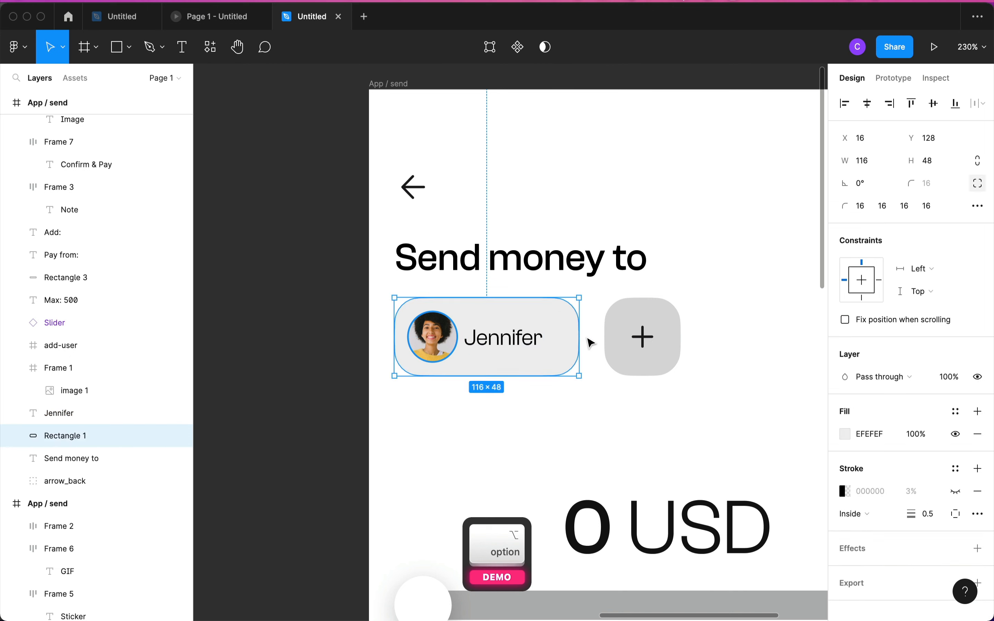
pyautogui.click(588, 339)
pyautogui.click(568, 338)
pyautogui.moveTo(580, 337)
pyautogui.mouseDown()
pyautogui.moveTo(553, 337)
pyautogui.moveTo(564, 337)
pyautogui.mouseUp()
pyautogui.press('alt')
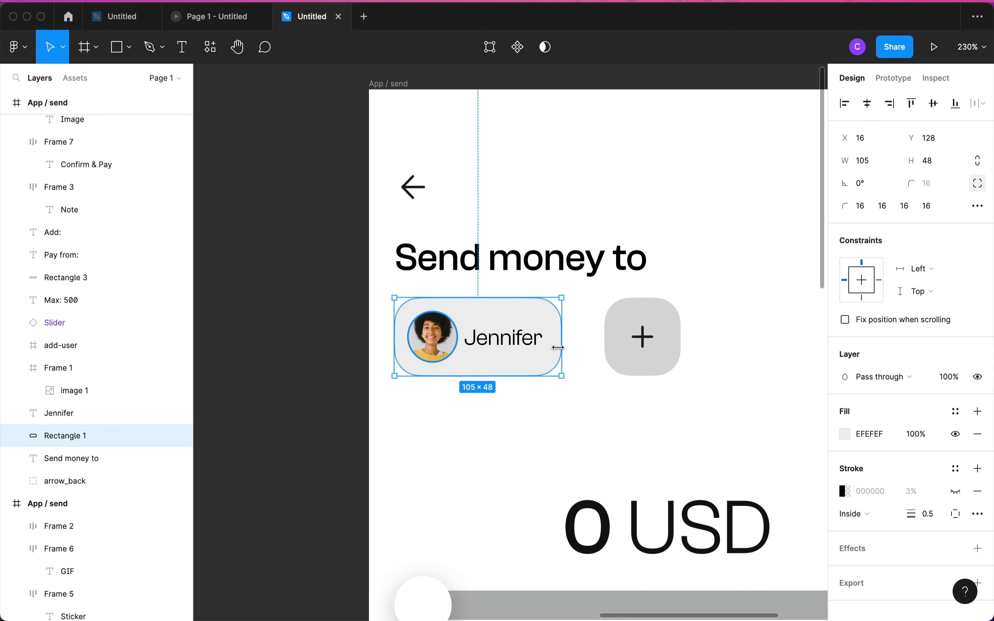
pyautogui.moveTo(559, 348); pyautogui.dragTo(553, 348)
pyautogui.press('alt')
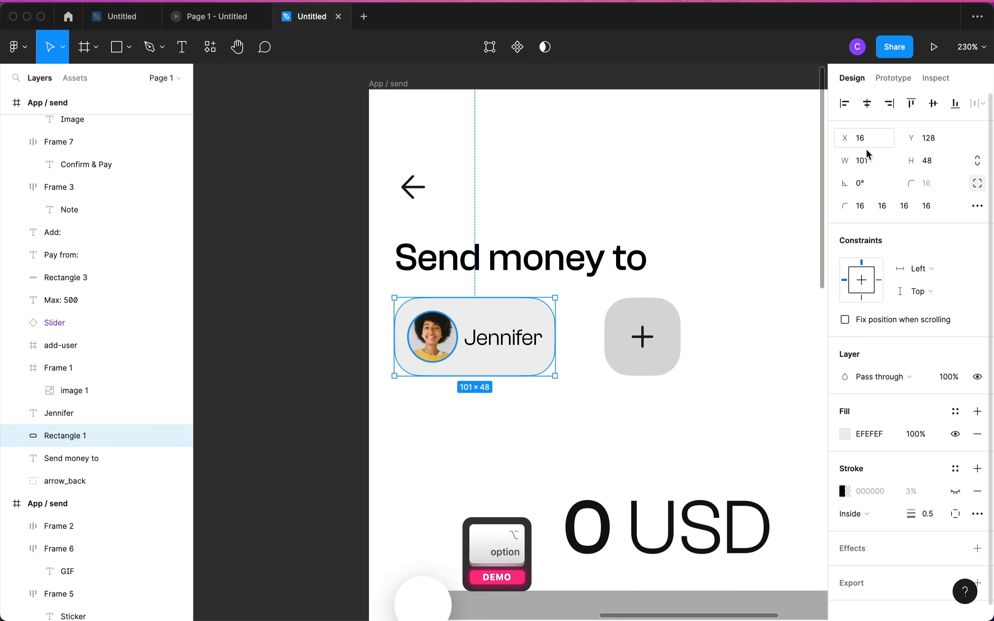
pyautogui.click(868, 161)
pyautogui.press('BackSpace')
pyautogui.write('2')
pyautogui.press('Return')
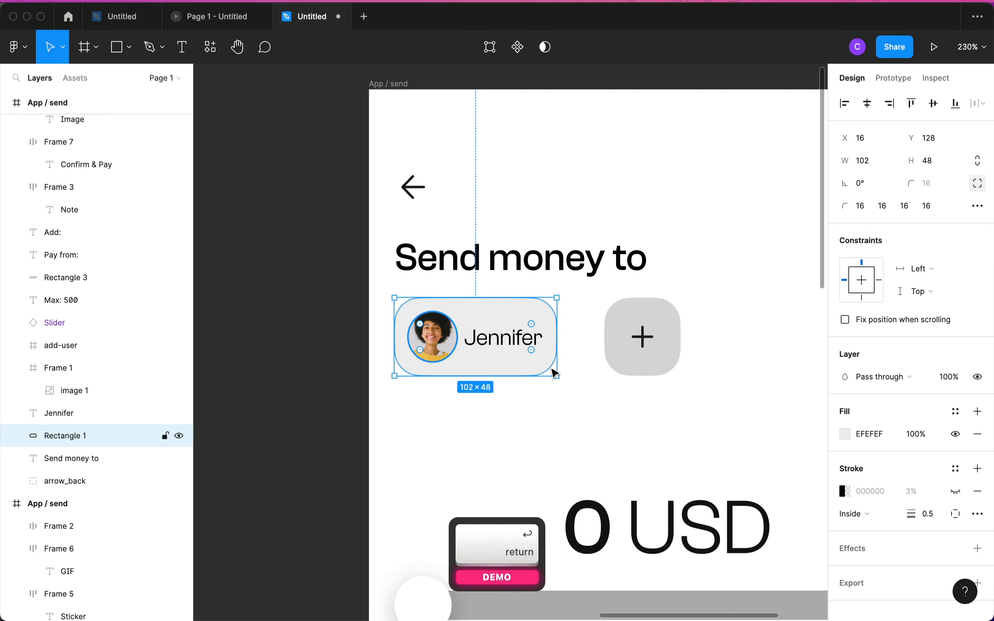
pyautogui.doubleClick(522, 340)
pyautogui.click(550, 375)
pyautogui.press('alt')
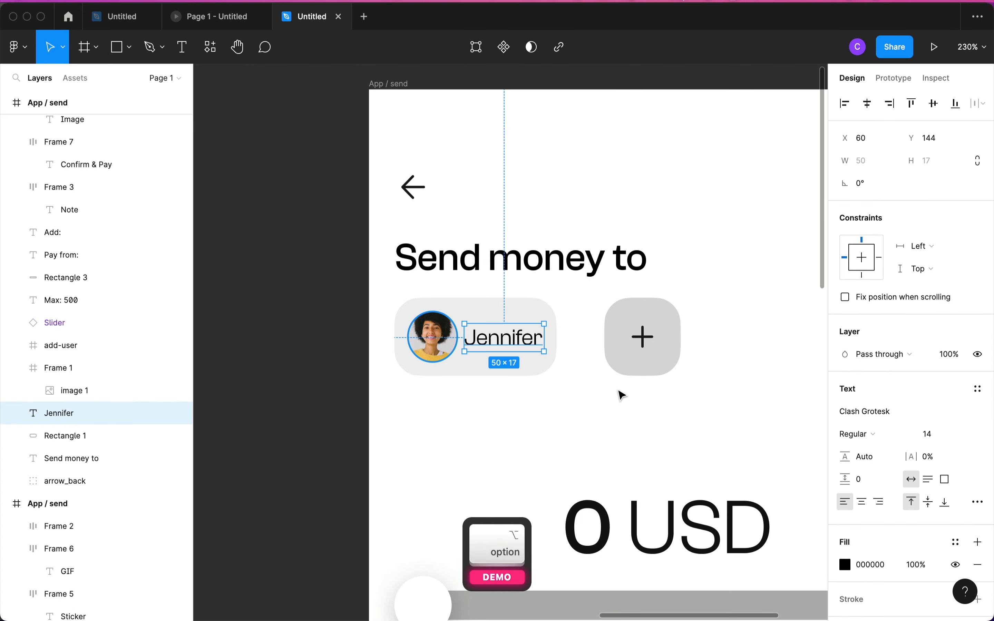
# - Move the add-user frame closer to the recipient pill, to X position 134
pyautogui.click(623, 396)
pyautogui.click(675, 355)
pyautogui.hotkey('alt', 'shift')
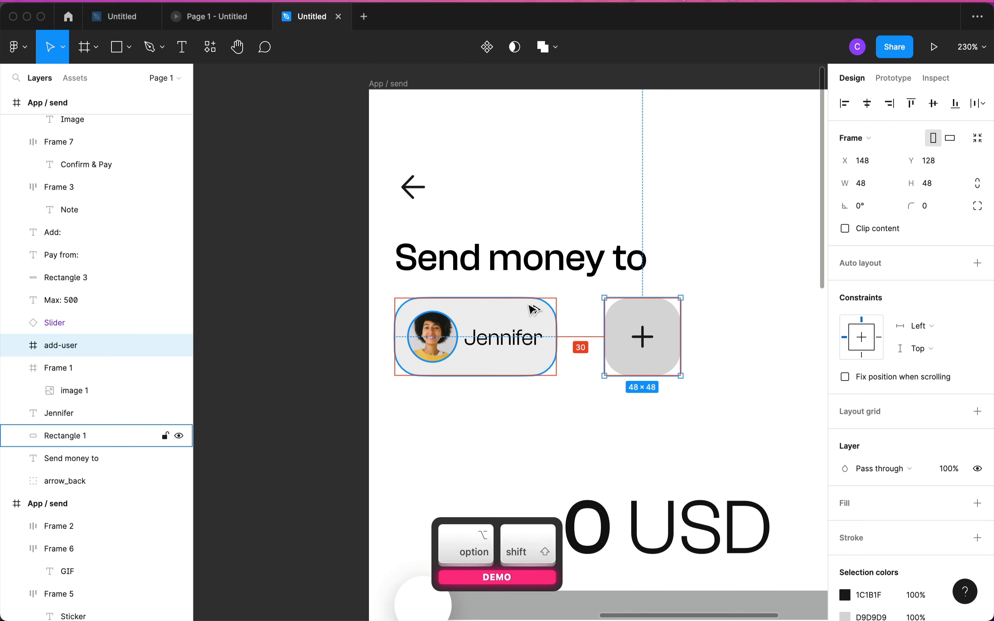
pyautogui.hotkey('alt', 'shift', 'Left')
pyautogui.hotkey('alt', 'shift', 'Left')
pyautogui.hotkey('alt', 'shift', 'Left')
pyautogui.hotkey('alt', 'shift', 'Right')
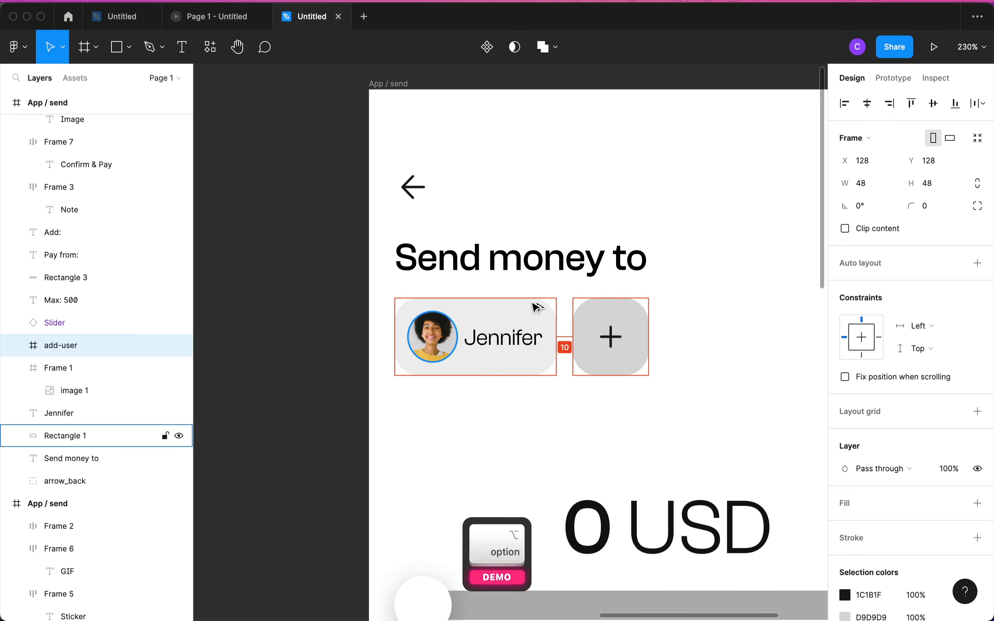
pyautogui.hotkey('alt', 'Right')
pyautogui.hotkey('alt', 'Right')
pyautogui.hotkey('alt', 'Right')
pyautogui.hotkey('alt', 'Right')
pyautogui.hotkey('alt', 'Right')
pyautogui.hotkey('alt', 'Right')
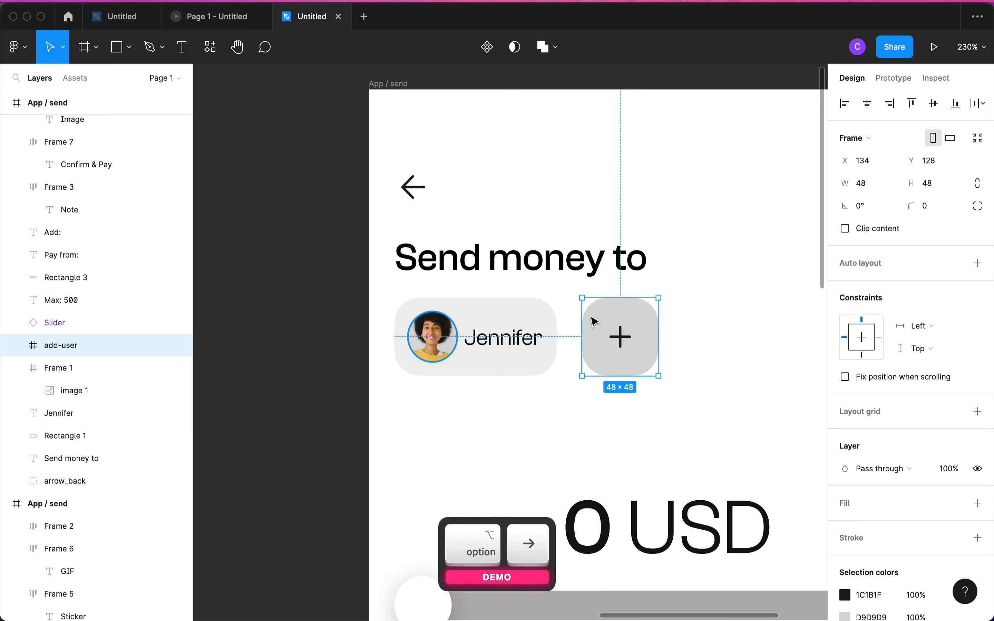
pyautogui.scroll(-1, 825, 442)
pyautogui.scroll(-3, 862, 468)
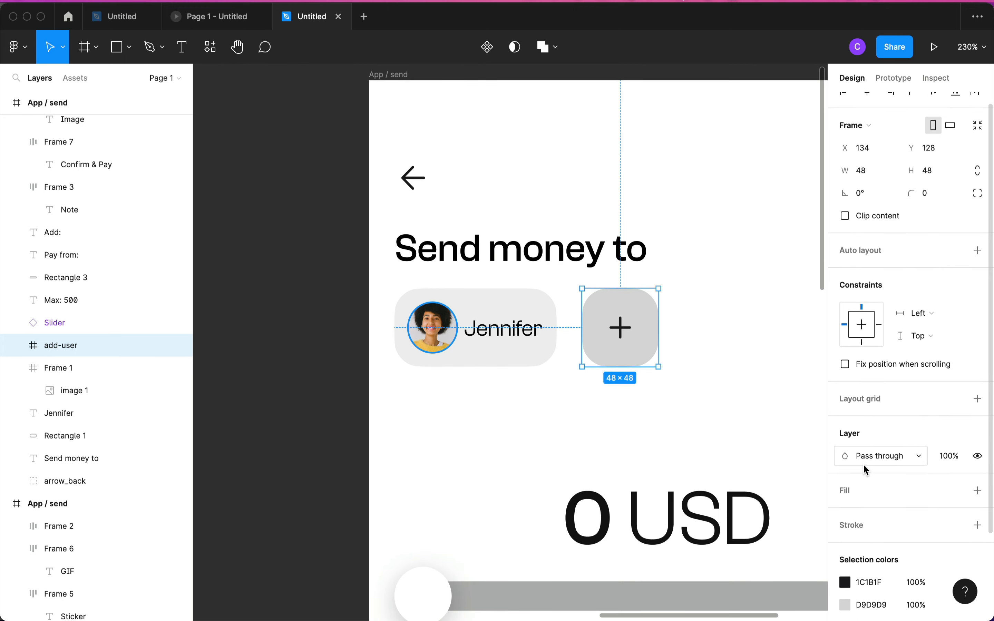
pyautogui.click(979, 427)
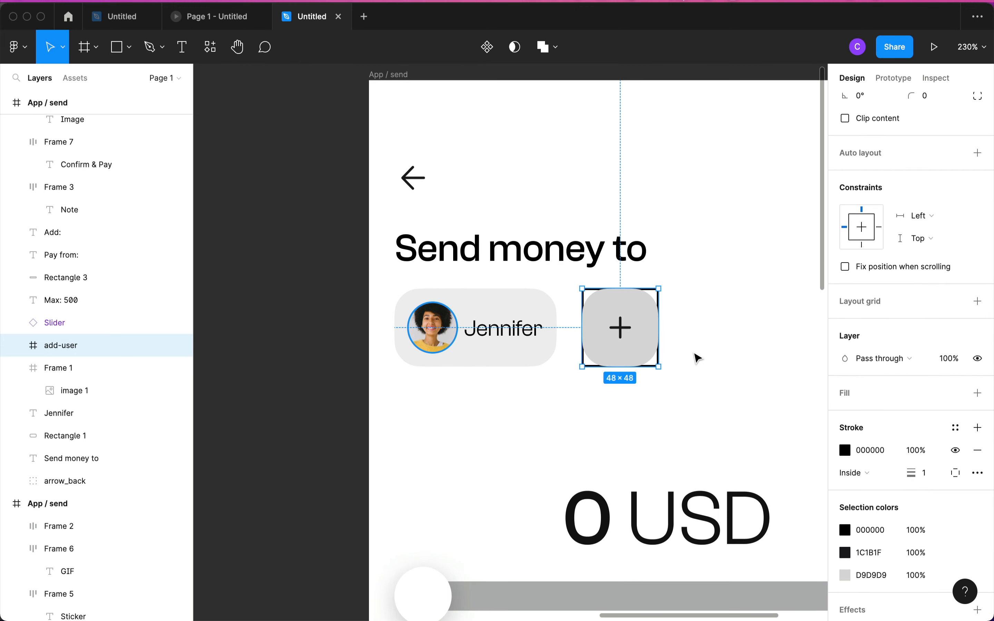
pyautogui.press('super+z')
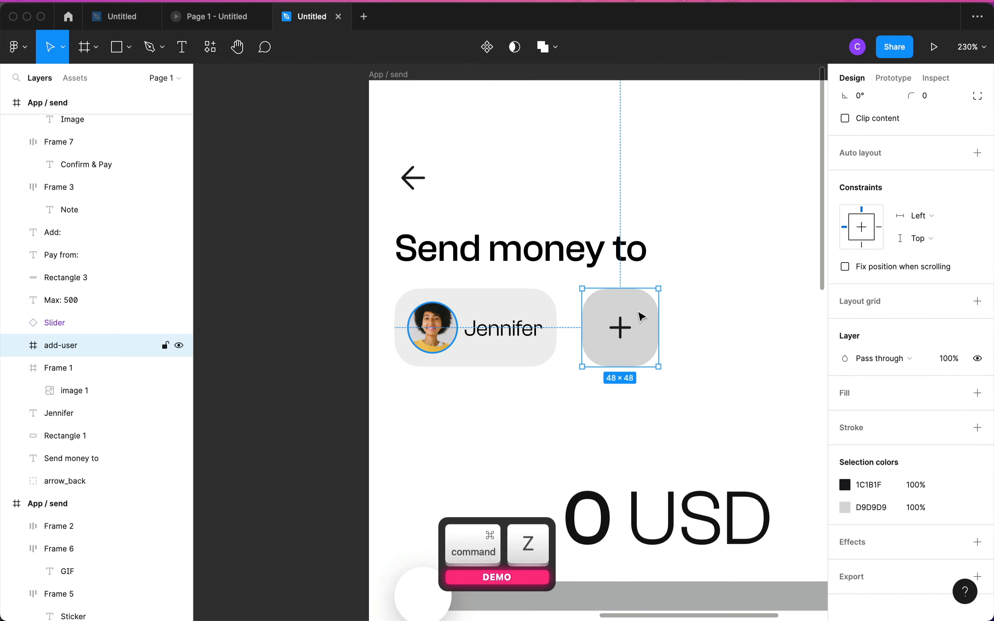
# - Add a 000000 stroke with thickness 1 to the rounded rectangle inside the add-user frame and hide its D9D9D9 fill
pyautogui.doubleClick(642, 317)
pyautogui.press('Escape')
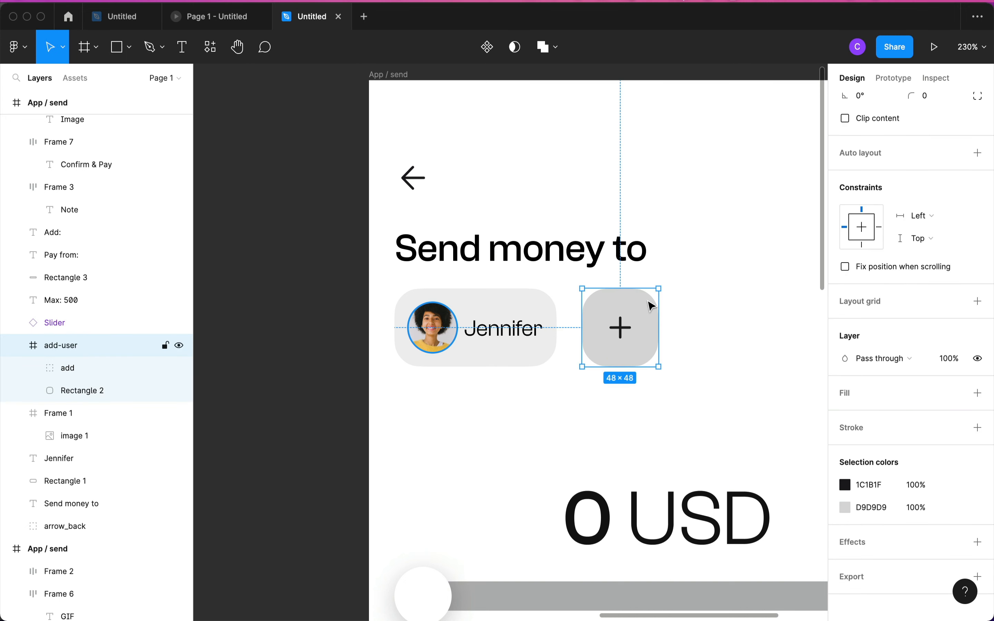
pyautogui.click(66, 393)
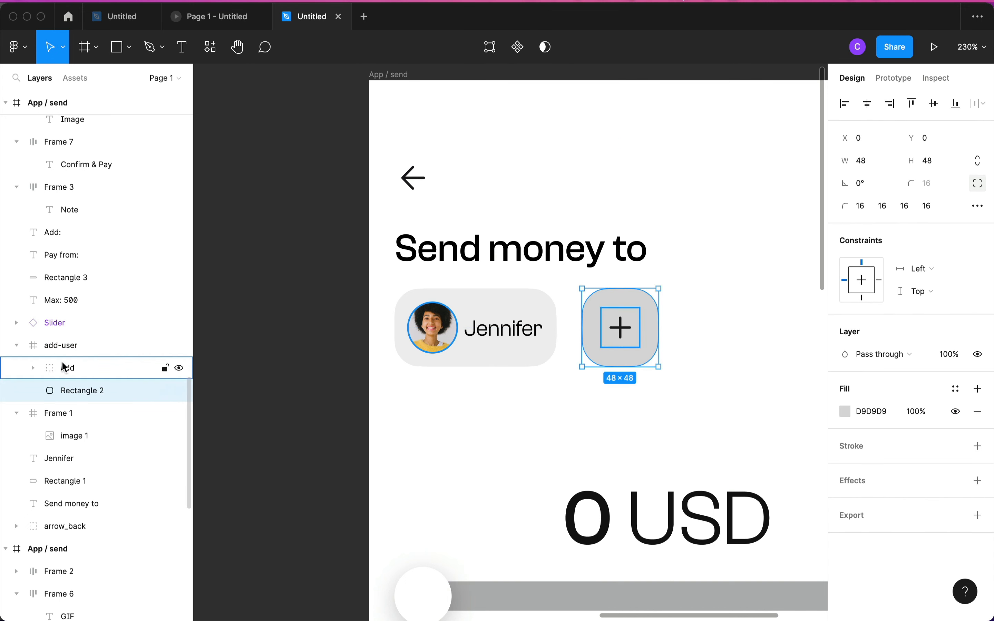
pyautogui.click(978, 446)
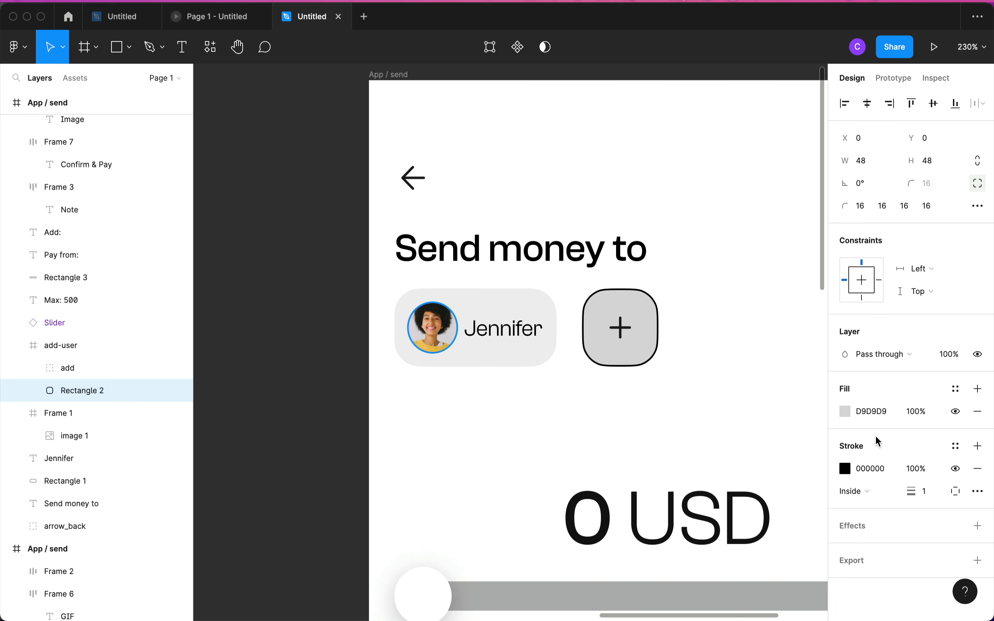
pyautogui.click(956, 412)
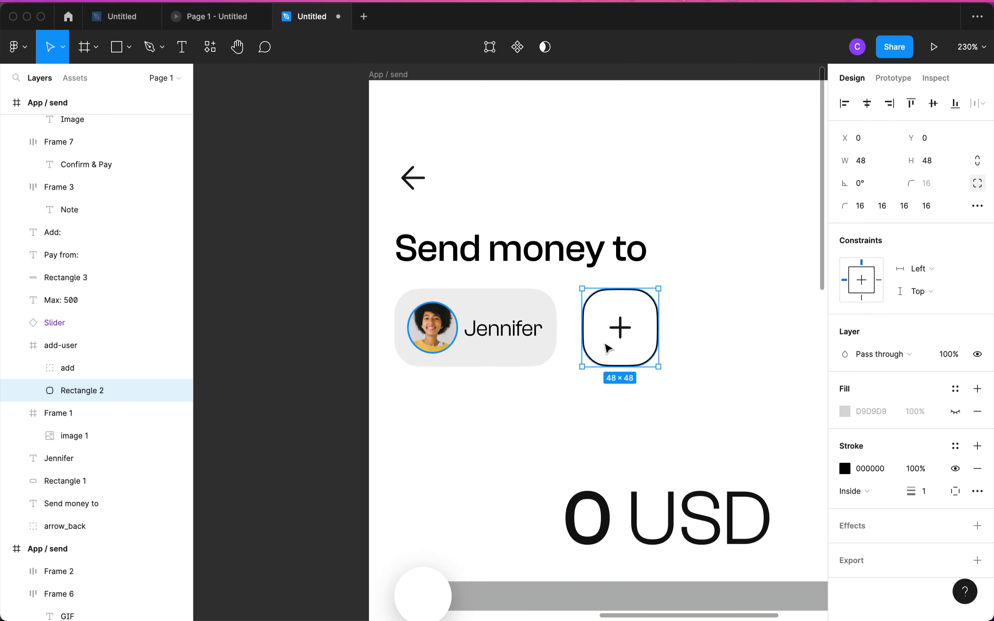
pyautogui.click(603, 372)
# - Lighten the recipient pill's grey fill to F5F5F5
pyautogui.scroll(-5, 606, 386)
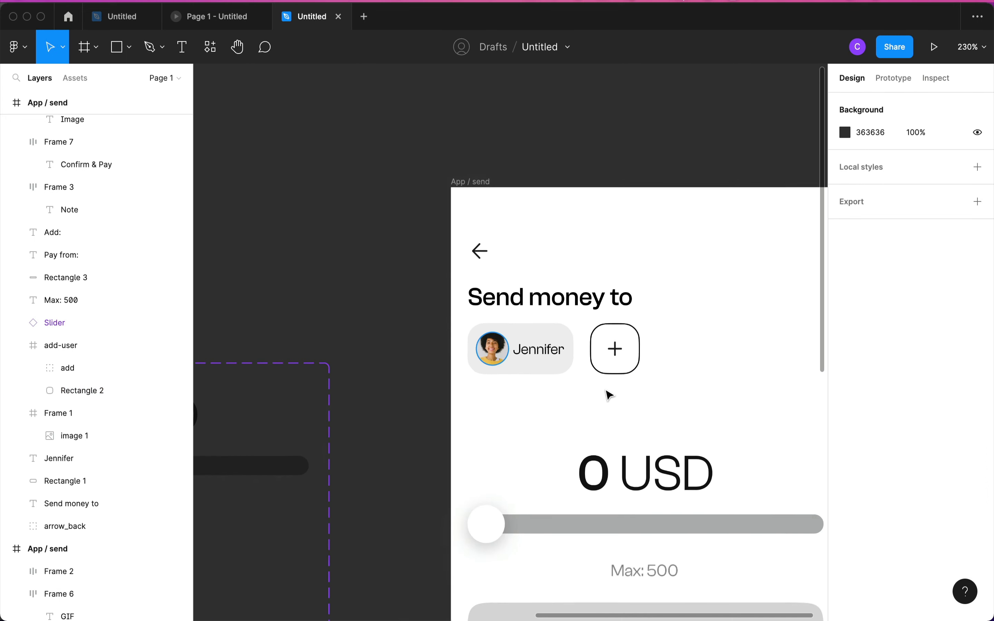
pyautogui.scroll(-3, 610, 395)
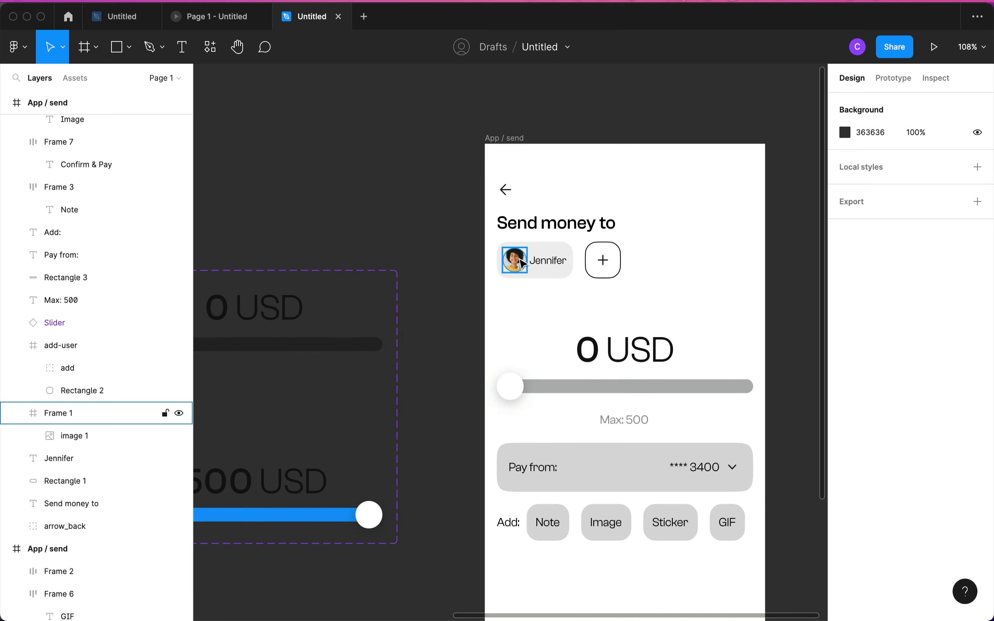
pyautogui.click(566, 278)
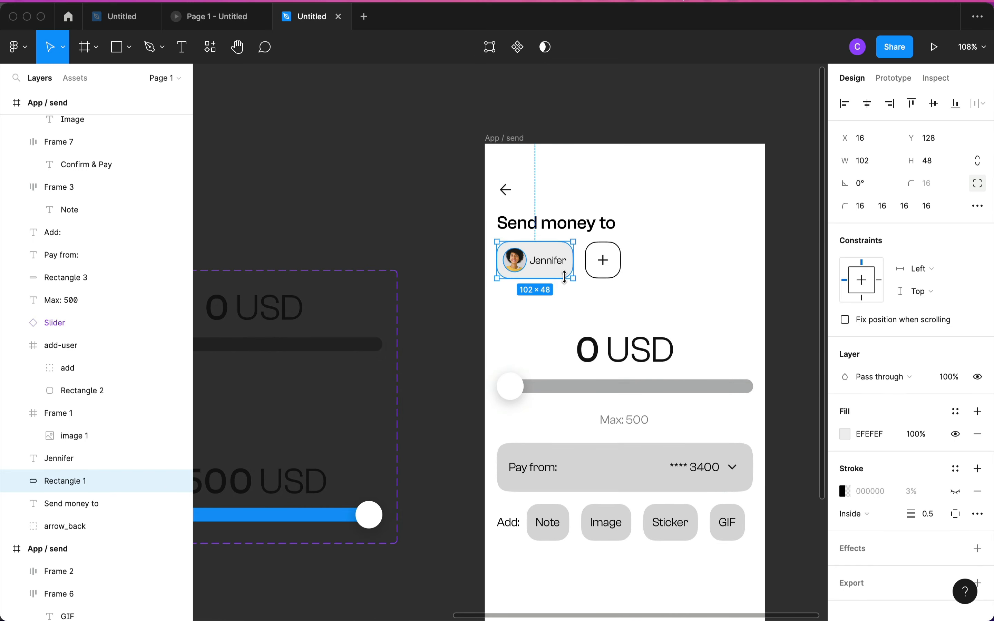
pyautogui.click(567, 304)
pyautogui.click(566, 278)
pyautogui.click(847, 435)
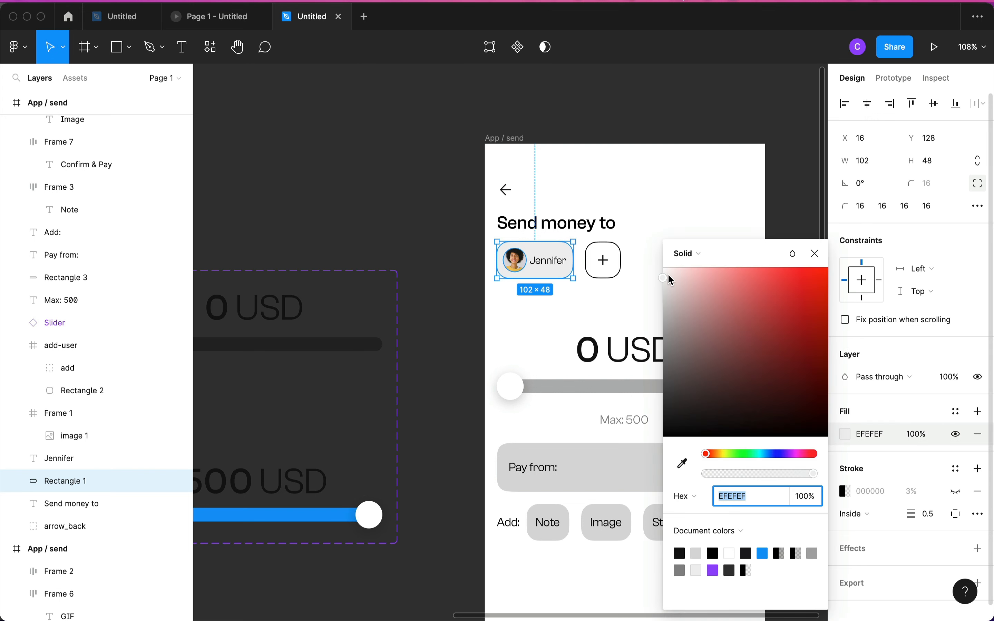
pyautogui.write('EBEBEB')
pyautogui.press('Return')
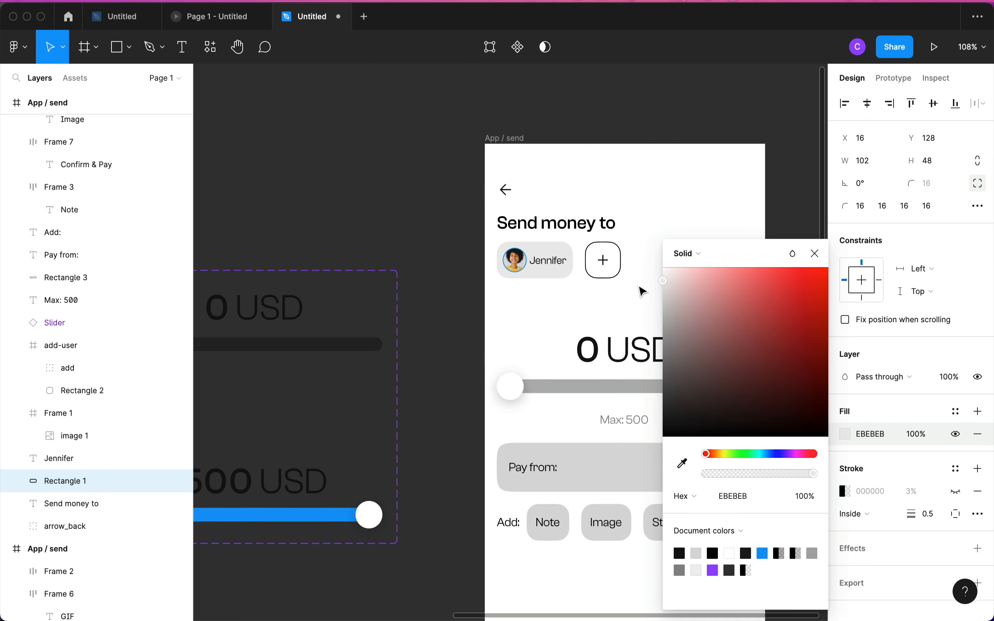
pyautogui.moveTo(639, 287); pyautogui.dragTo(640, 280)
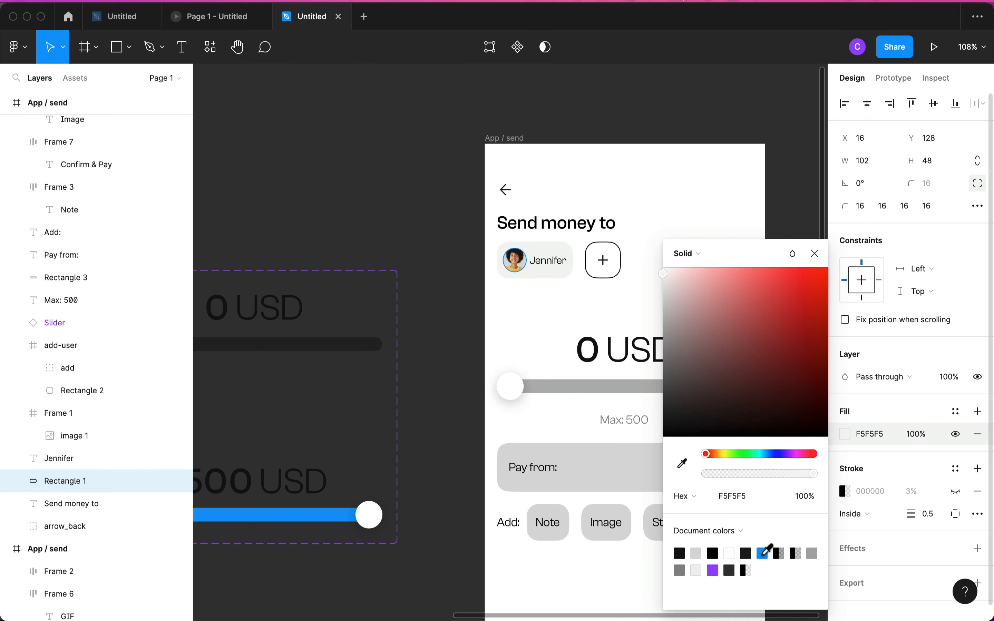
# - Fill the recipient pill with the blue document color 1098F7 at 7% opacity
pyautogui.click(764, 553)
pyautogui.moveTo(787, 477); pyautogui.dragTo(720, 474)
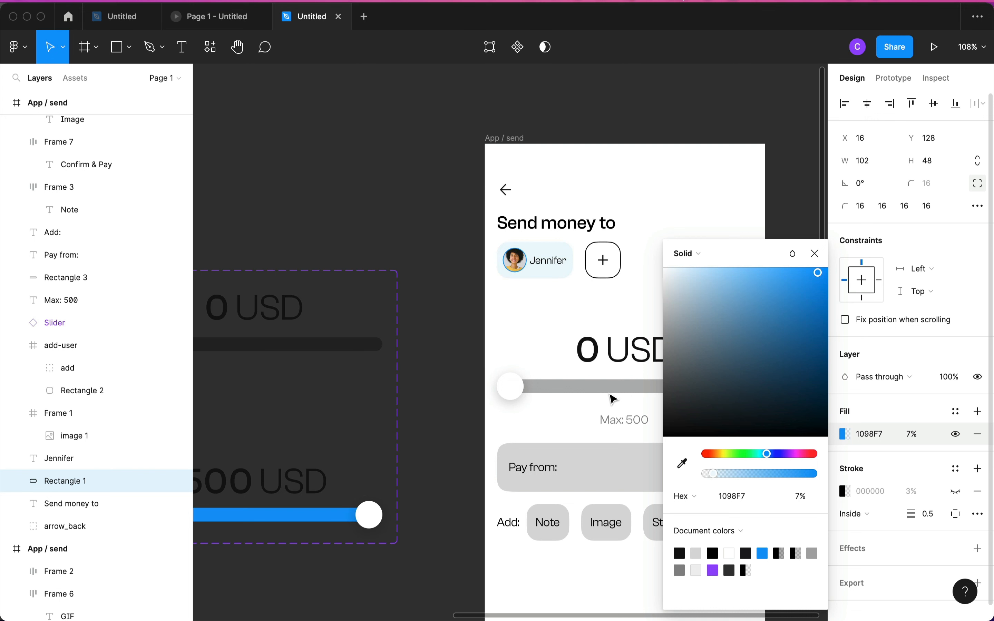
pyautogui.click(541, 322)
# - Change the fill of the rounded rectangle behind Pay from to a very light grey
pyautogui.scroll(-3, 542, 322)
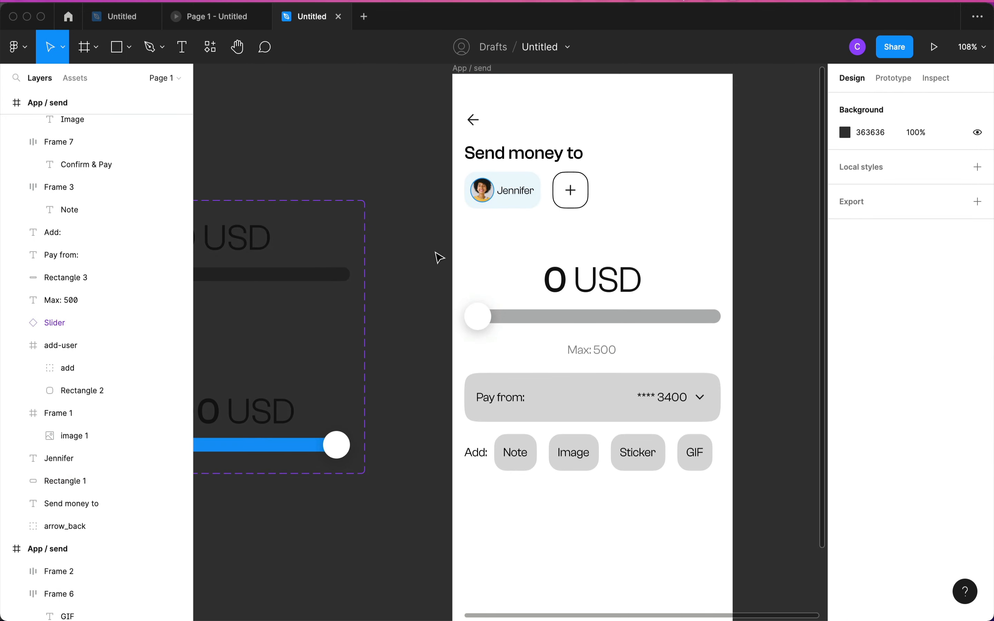
pyautogui.scroll(-3, 534, 305)
pyautogui.click(635, 293)
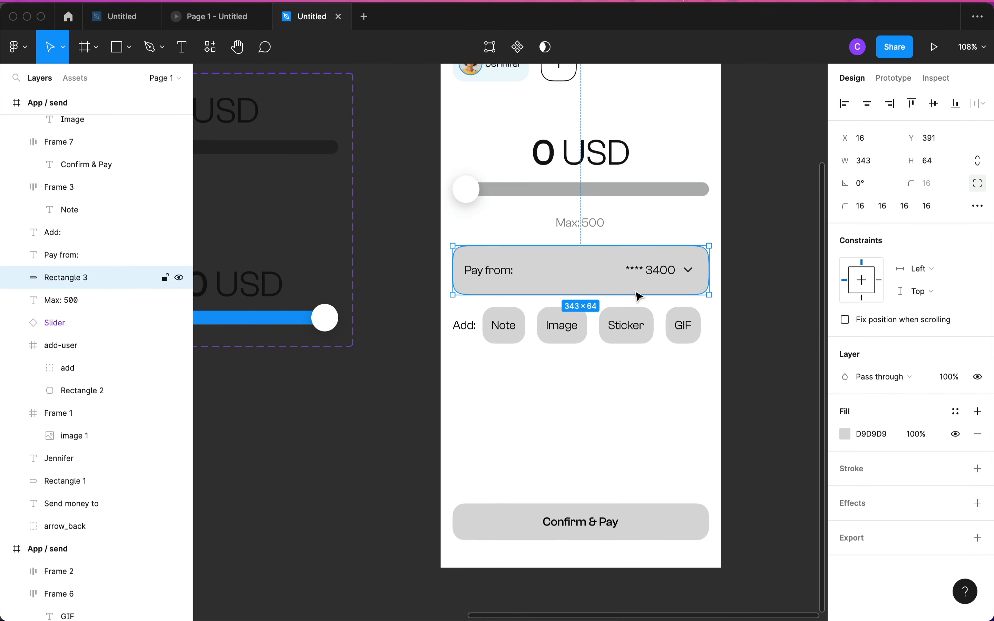
pyautogui.click(847, 437)
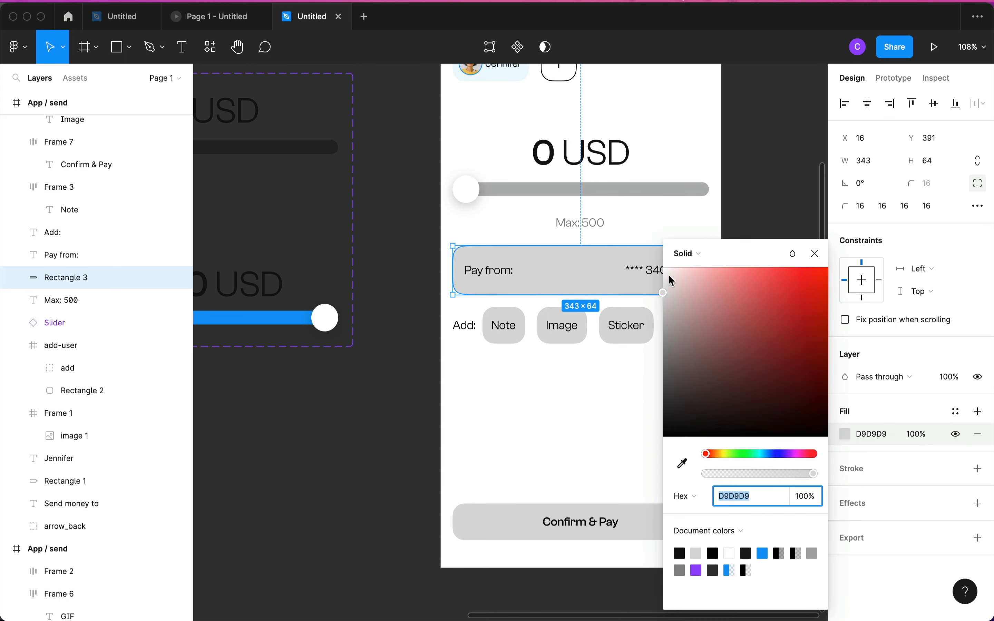
pyautogui.moveTo(672, 281); pyautogui.dragTo(626, 284)
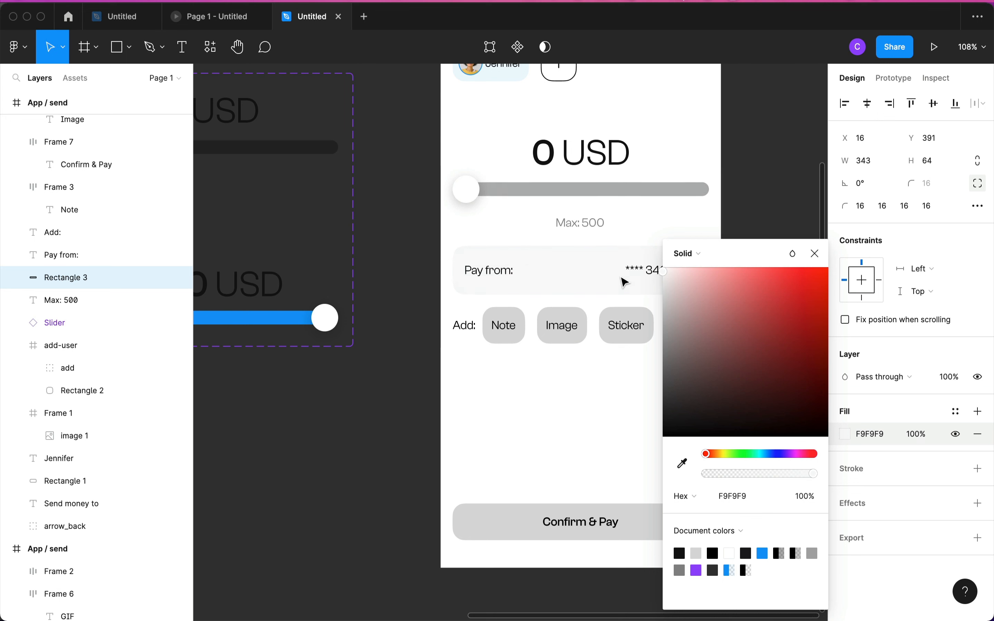
pyautogui.click(566, 423)
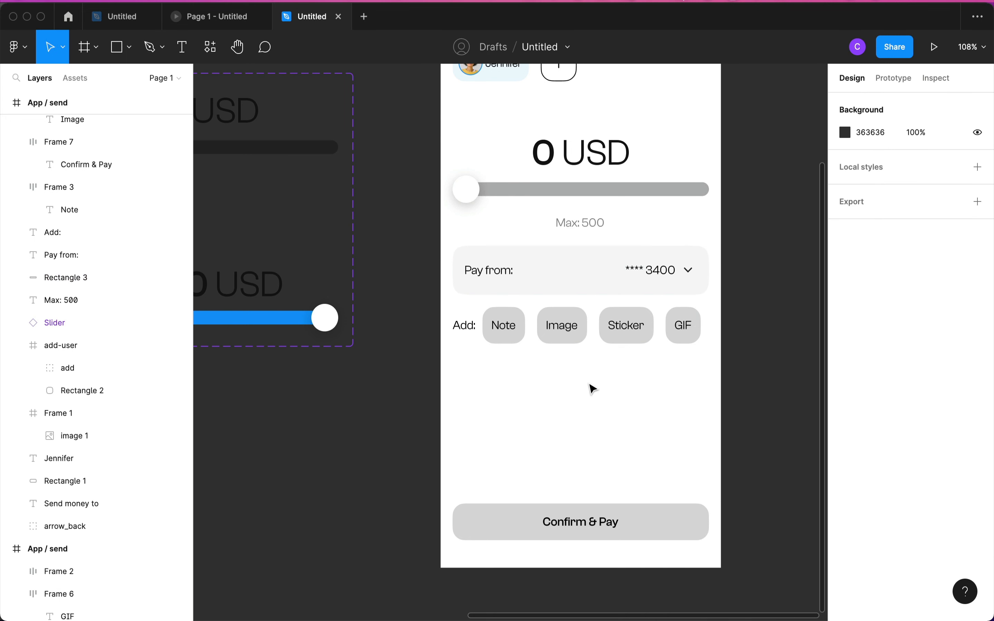
# - Recolor the Pay from: label with the mid-grey document color
pyautogui.click(493, 272)
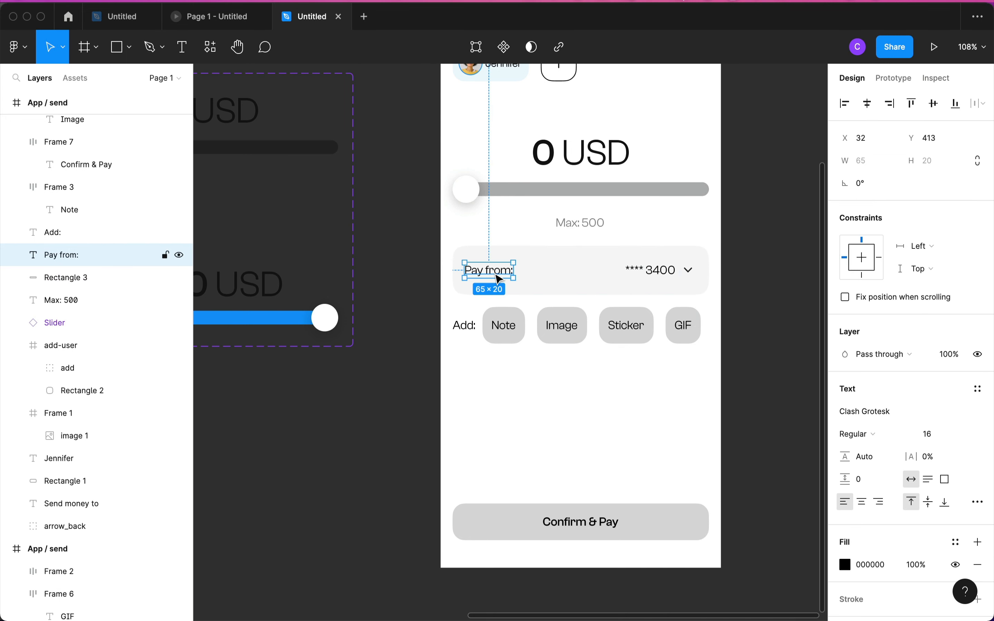
pyautogui.click(852, 563)
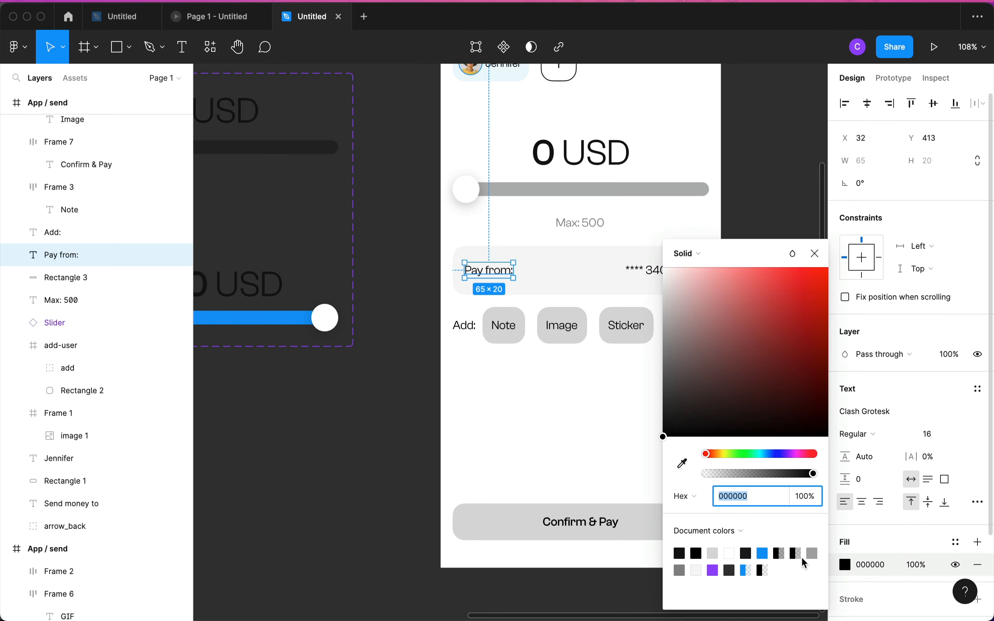
pyautogui.click(683, 572)
pyautogui.click(572, 453)
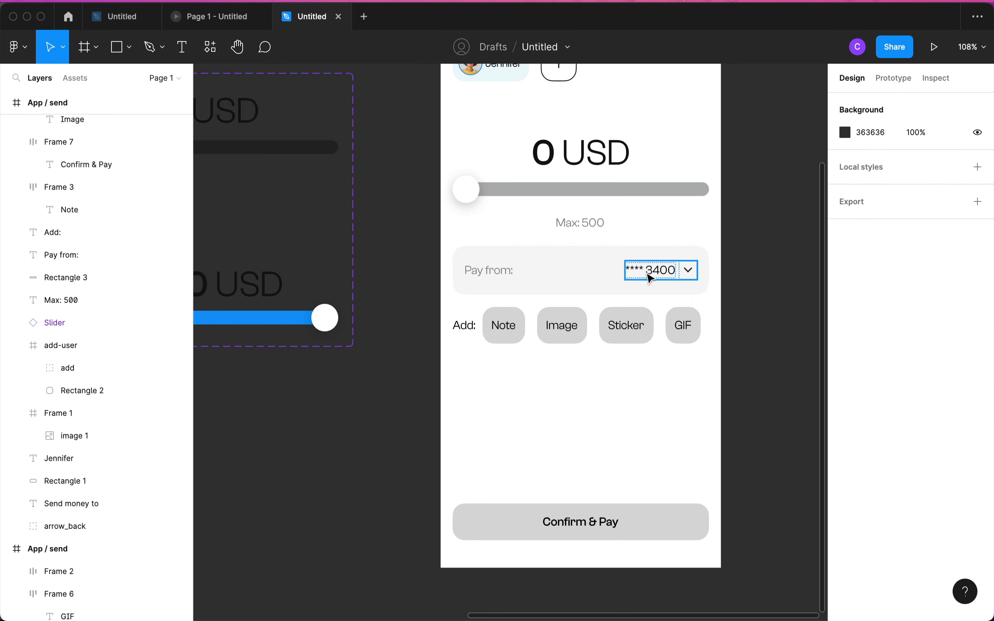
# - Set the masked card number text in the Pay from row to Medium weight
pyautogui.click(662, 279)
pyautogui.doubleClick(663, 279)
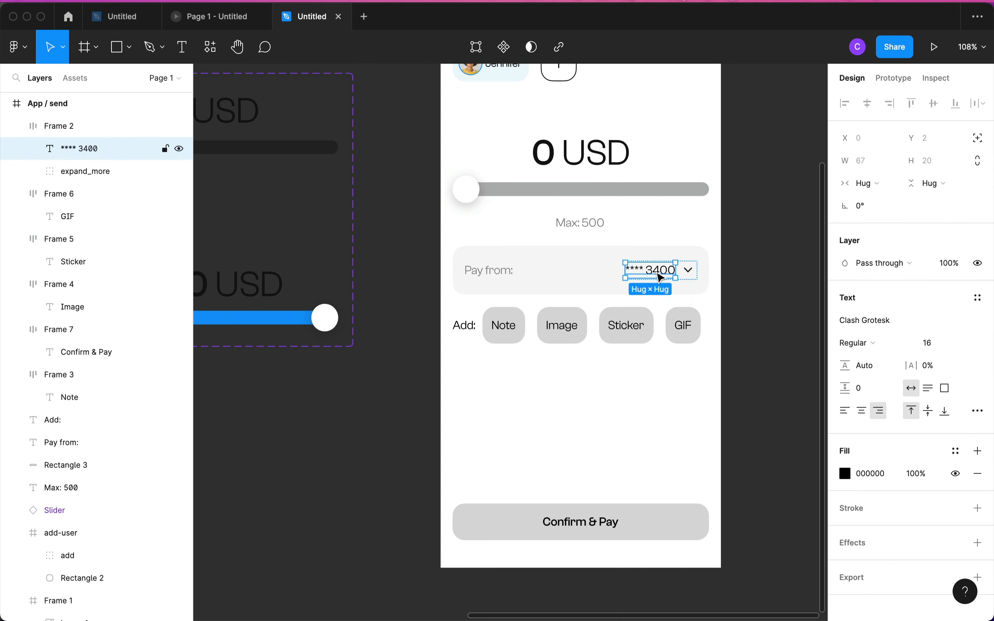
pyautogui.click(855, 344)
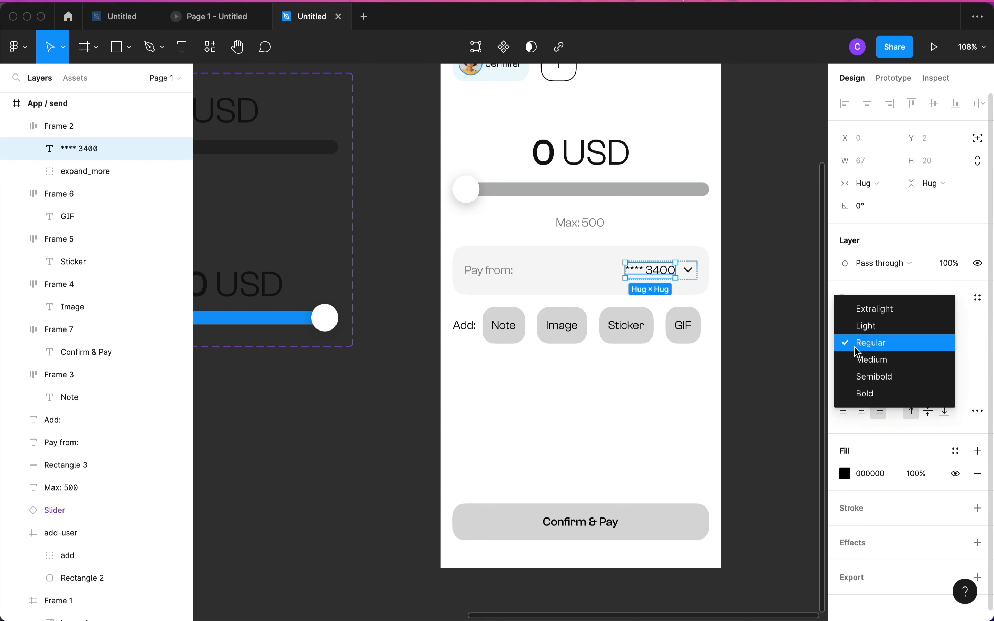
pyautogui.click(858, 353)
pyautogui.click(642, 396)
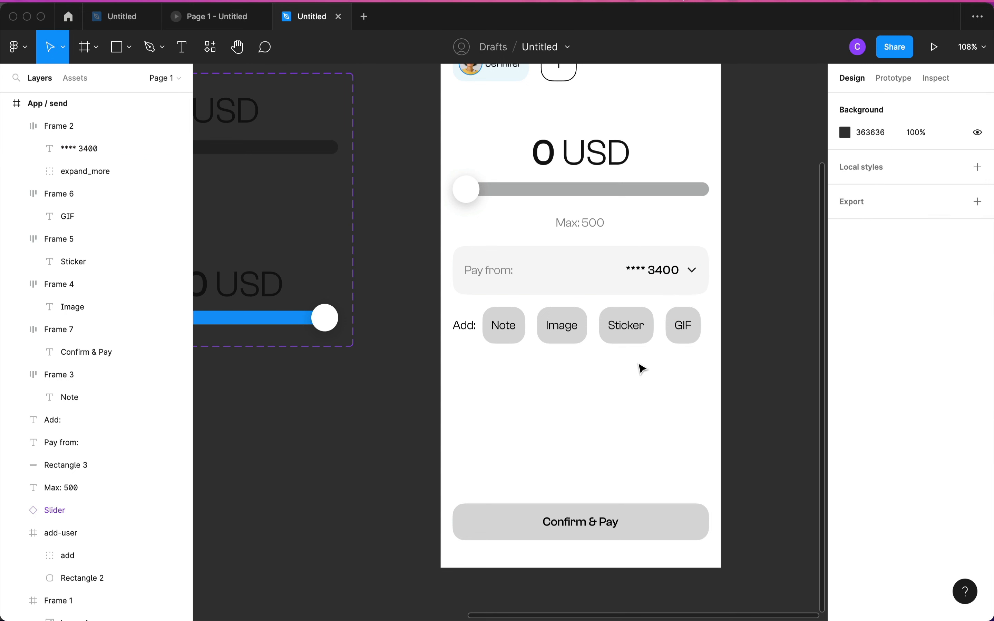
# - Move the masked card number and arrow frame to X position 242, 16 px from the Pay from rectangle's edge
pyautogui.click(641, 271)
pyautogui.press('alt')
pyautogui.hotkey('alt', 'Left')
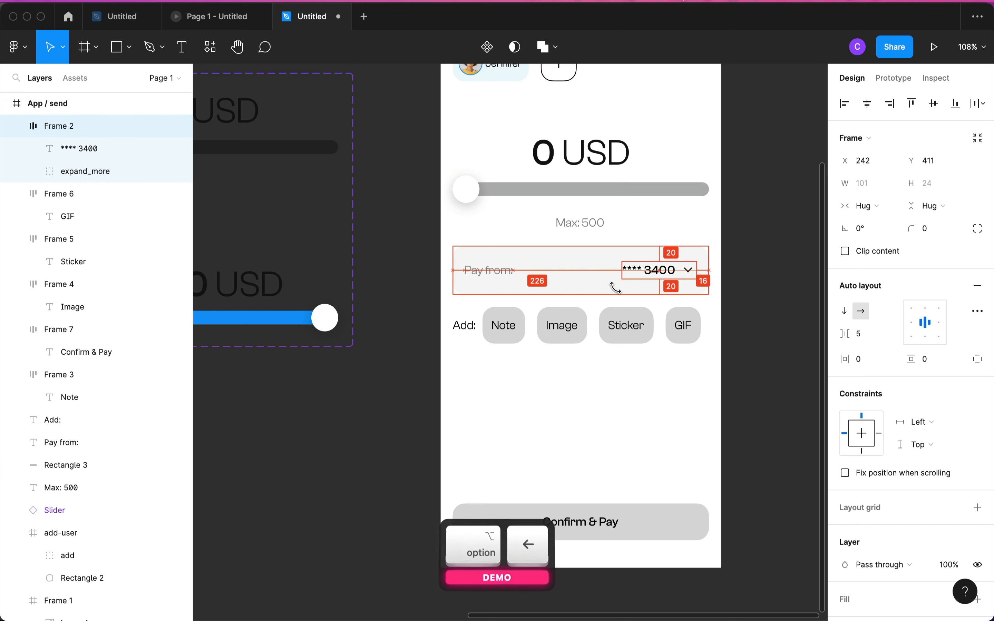
# - Set the fill of the rounded rectangle behind Pay from to FAFAFA
pyautogui.click(484, 275)
pyautogui.keyDown('alt'); pyautogui.click(557, 288); pyautogui.keyUp('alt')
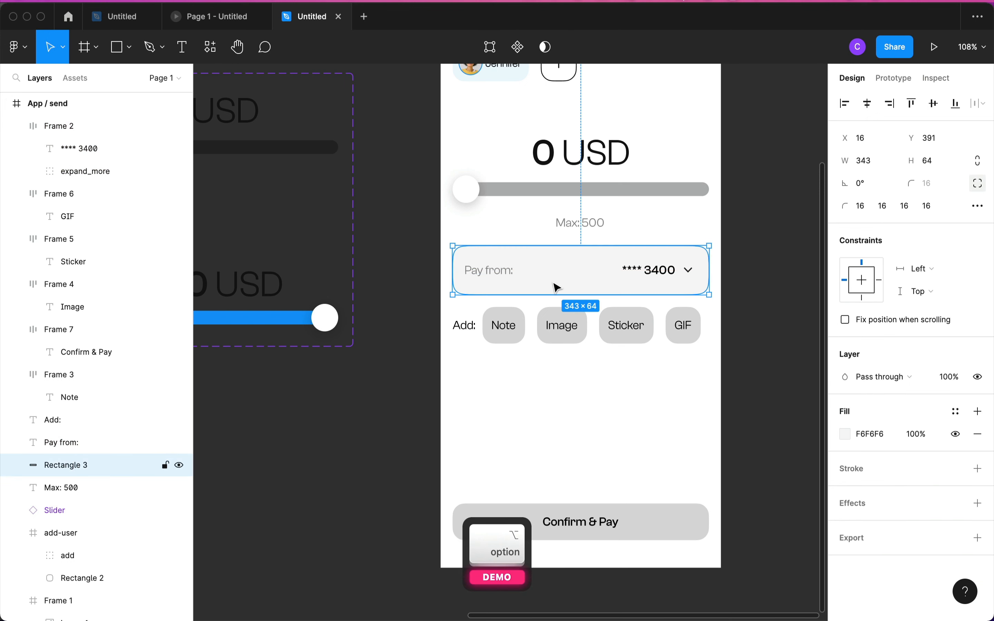
pyautogui.click(845, 435)
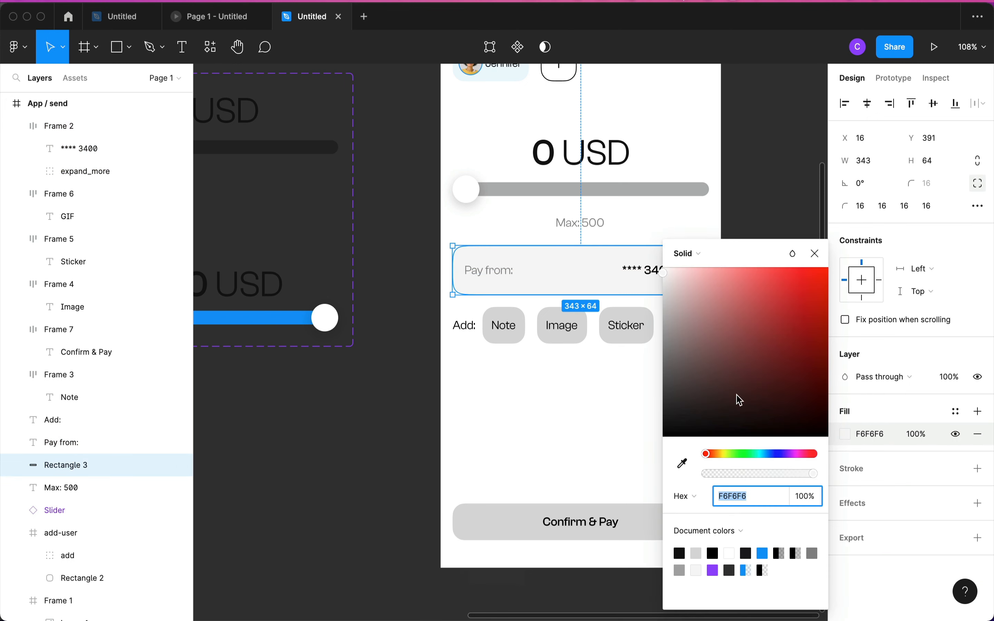
pyautogui.write('FAFAFA')
pyautogui.press('Return')
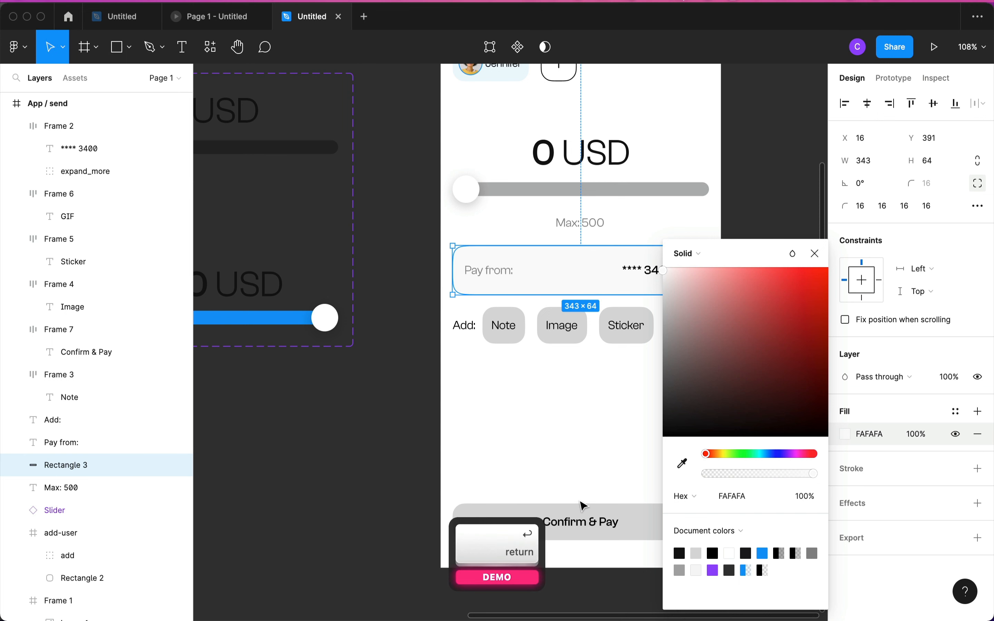
pyautogui.click(590, 459)
# - Add an inside stroke with a weight of 1 and color EFEFEF to the rounded rectangle behind Pay from
pyautogui.click(569, 290)
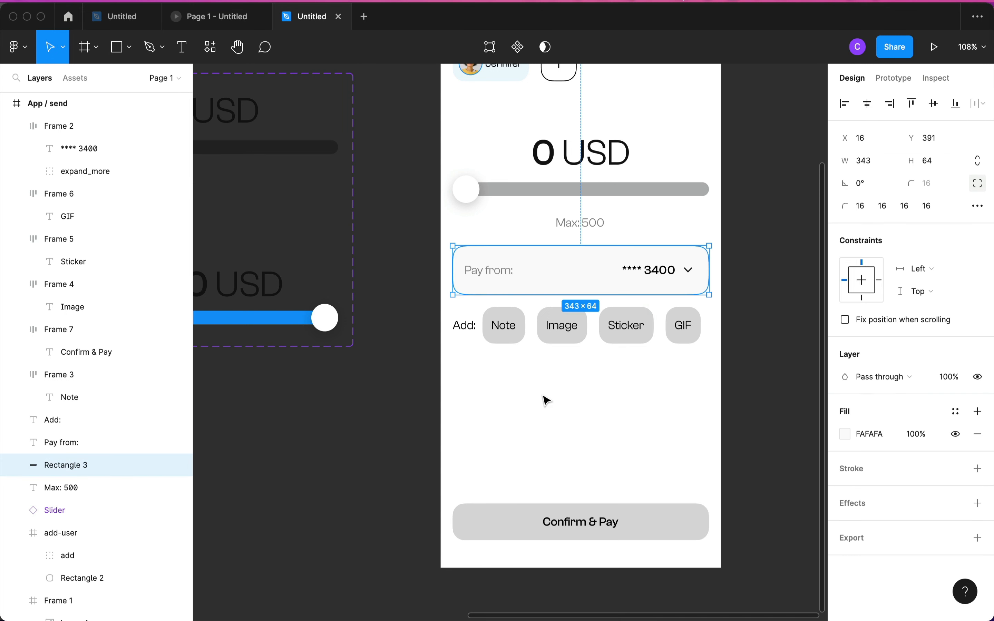
pyautogui.click(543, 399)
pyautogui.click(566, 288)
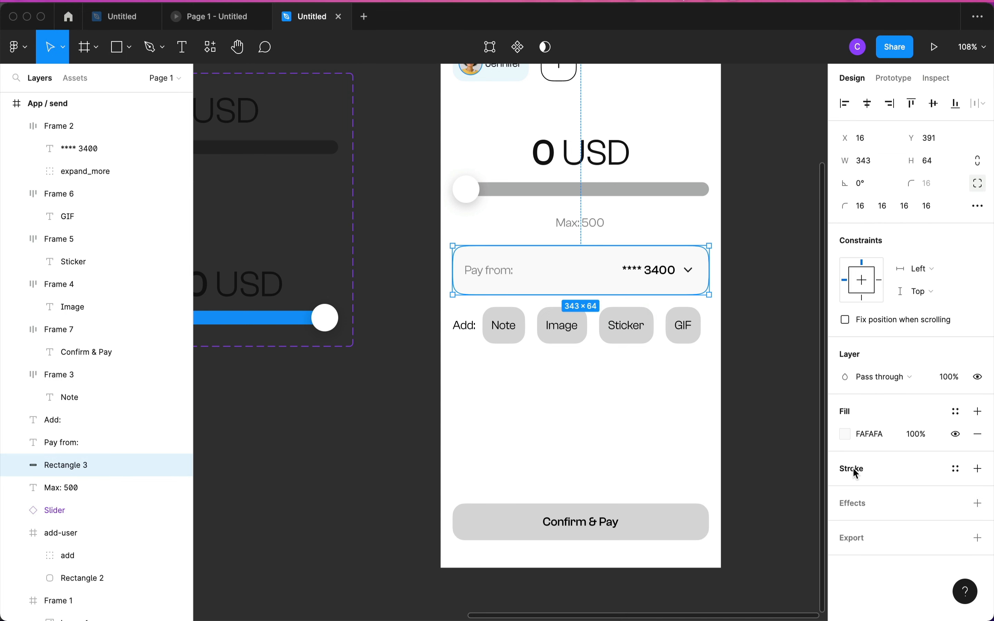
pyautogui.click(979, 469)
pyautogui.click(847, 495)
pyautogui.write('EFEFEF')
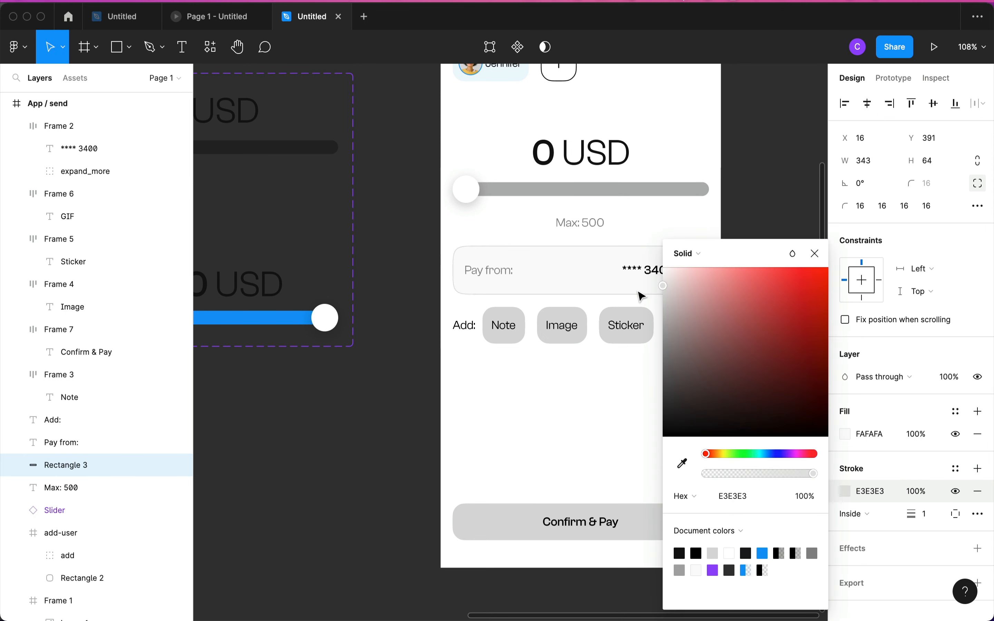
pyautogui.press('Return')
# - Turn the Pay from rectangle's stroke into a diagonal linear gradient, making the transparent end stop opaque and adjusting both stops' light greys
pyautogui.click(689, 256)
pyautogui.click(691, 269)
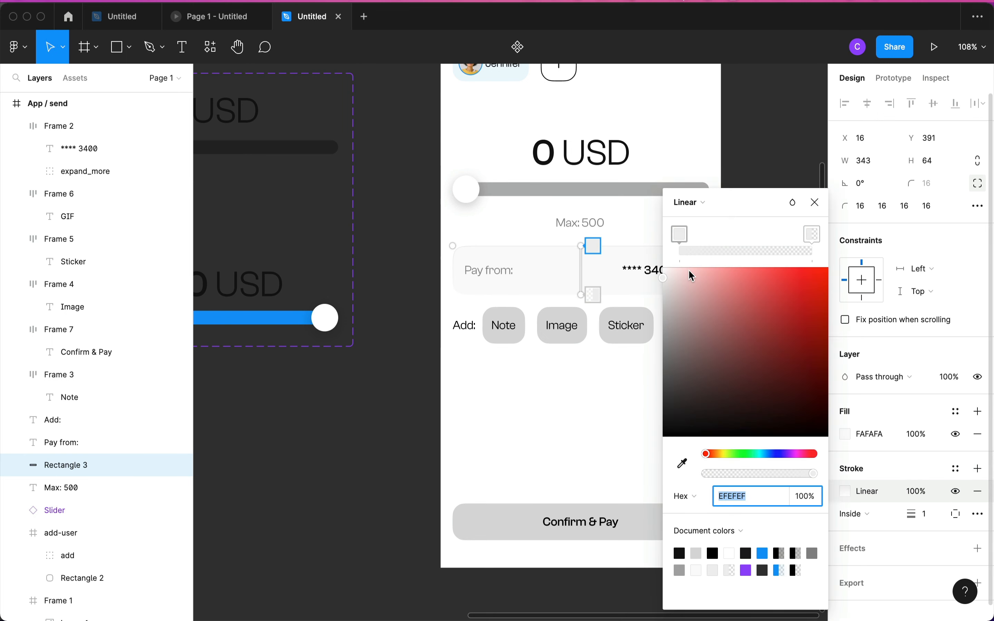
pyautogui.moveTo(581, 291); pyautogui.dragTo(465, 332)
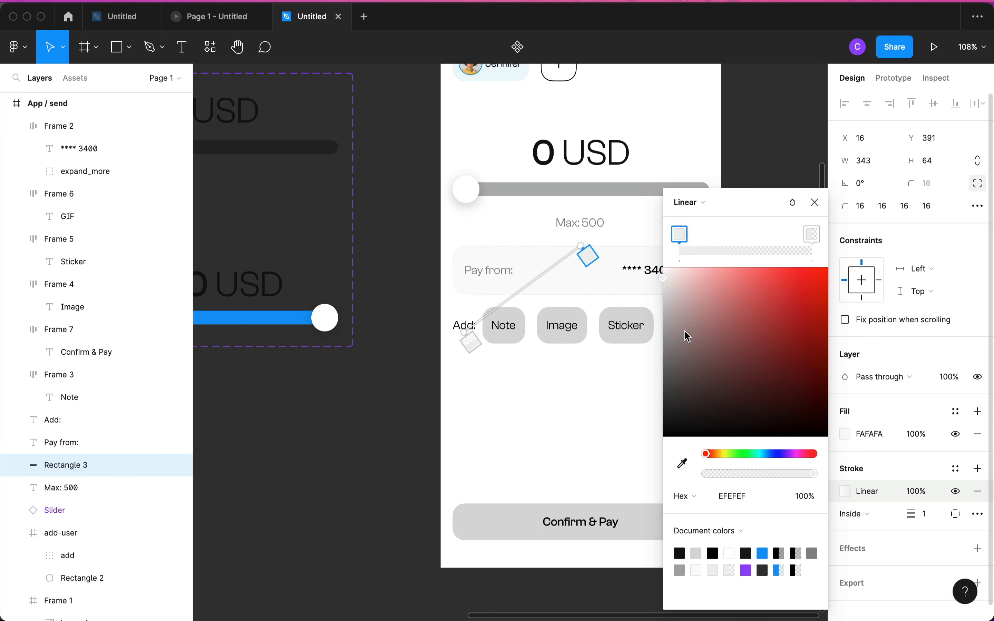
pyautogui.moveTo(664, 278); pyautogui.dragTo(632, 290)
pyautogui.click(814, 238)
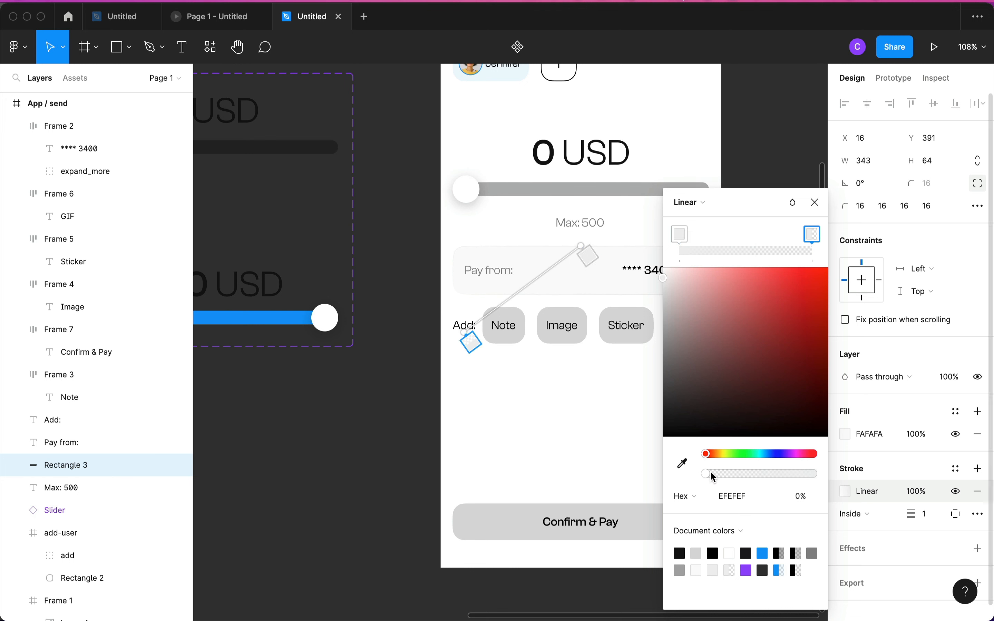
pyautogui.moveTo(713, 477); pyautogui.dragTo(888, 489)
pyautogui.moveTo(666, 283); pyautogui.dragTo(640, 292)
pyautogui.click(580, 423)
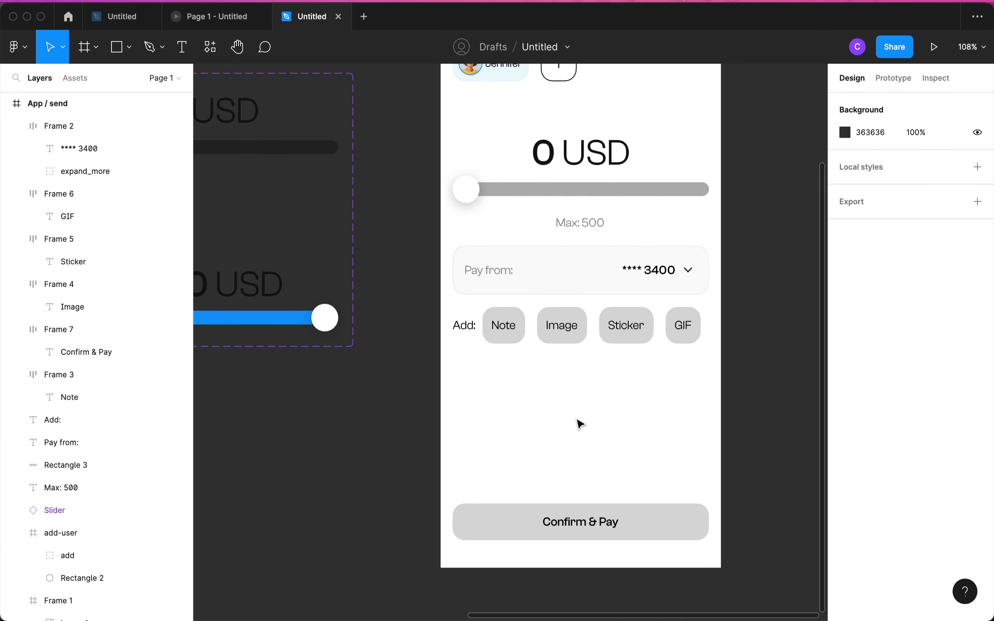
# - Fill the Note, Image, Sticker and GIF buttons with the document blue 1098F7 at 12% opacity
pyautogui.click(499, 345)
pyautogui.click(774, 315)
pyautogui.moveTo(770, 315); pyautogui.dragTo(486, 351)
pyautogui.scroll(-6, 868, 486)
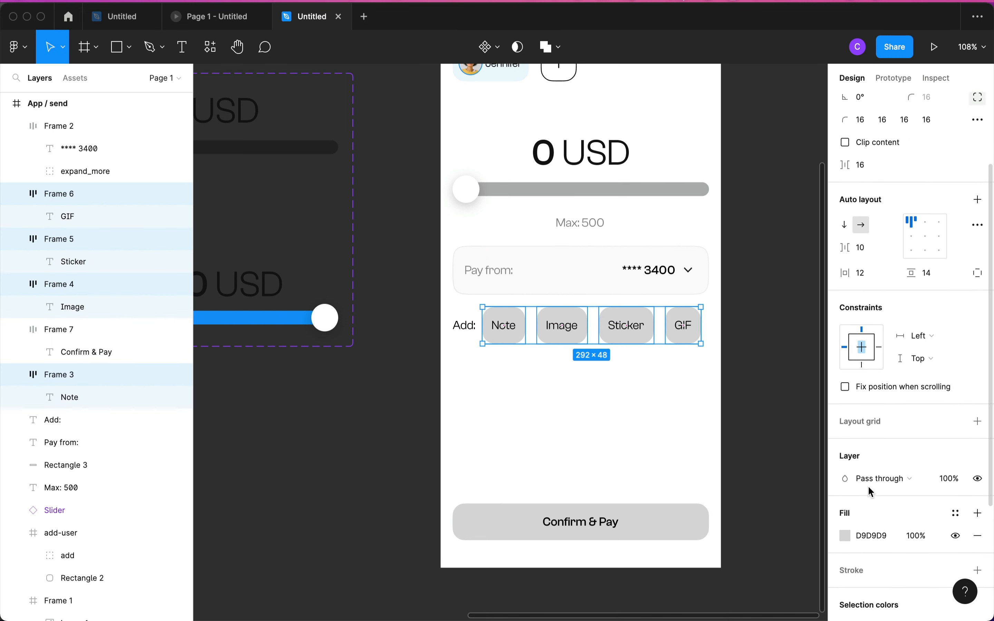
pyautogui.click(847, 499)
pyautogui.click(763, 552)
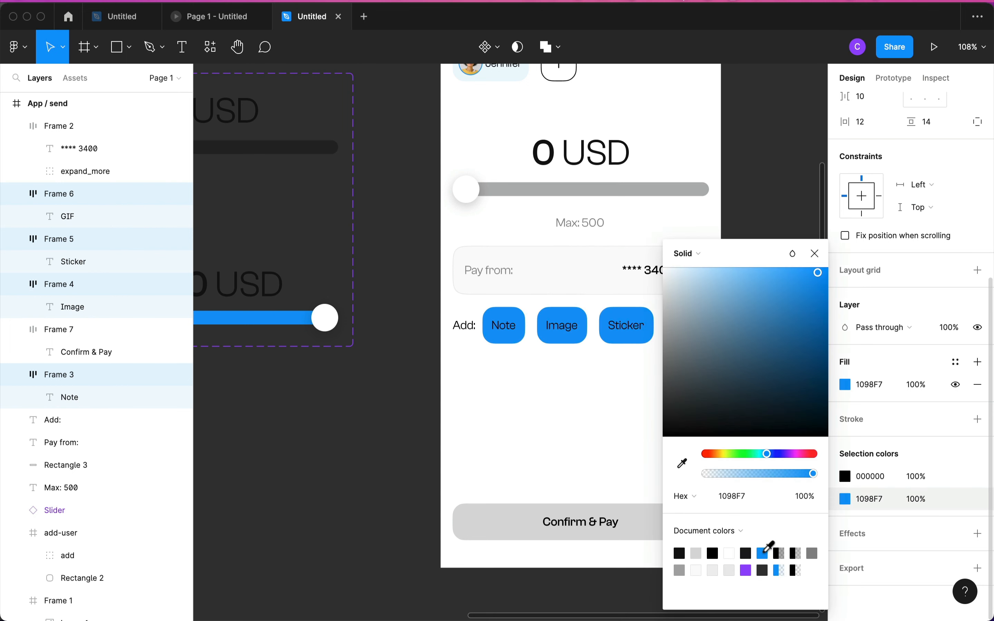
pyautogui.moveTo(768, 475); pyautogui.dragTo(722, 478)
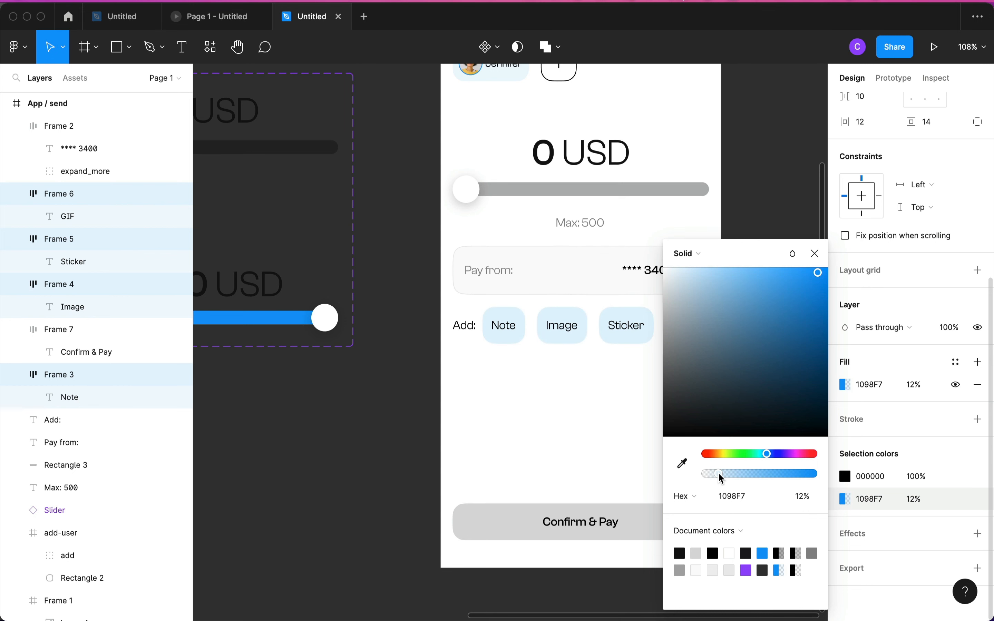
# - Recolor the labels of the four Add buttons with 1098F7 and lower the buttons' fill opacity to 6%
pyautogui.click(846, 476)
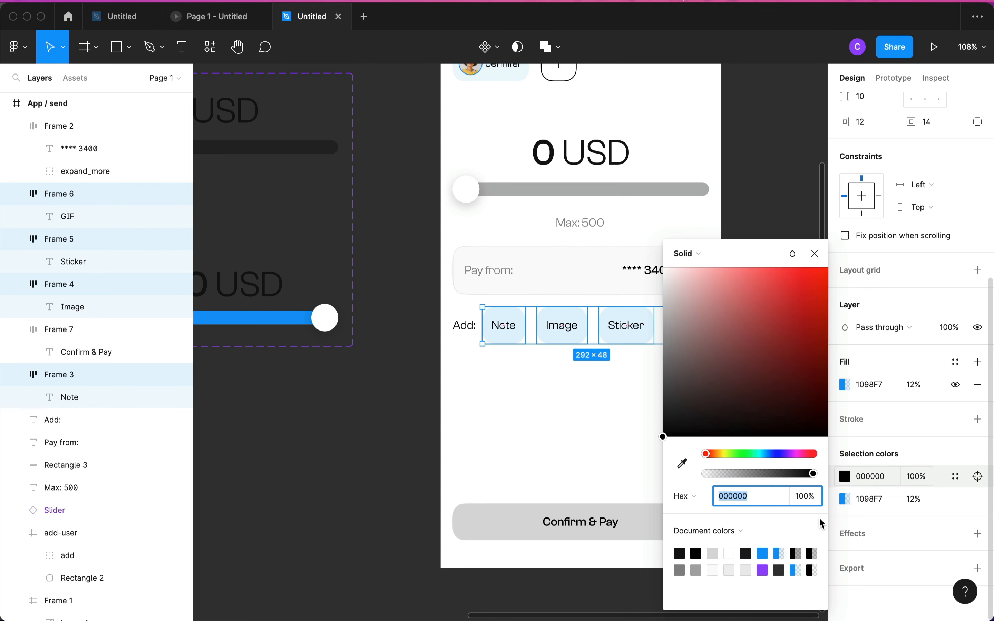
pyautogui.click(764, 554)
pyautogui.click(845, 500)
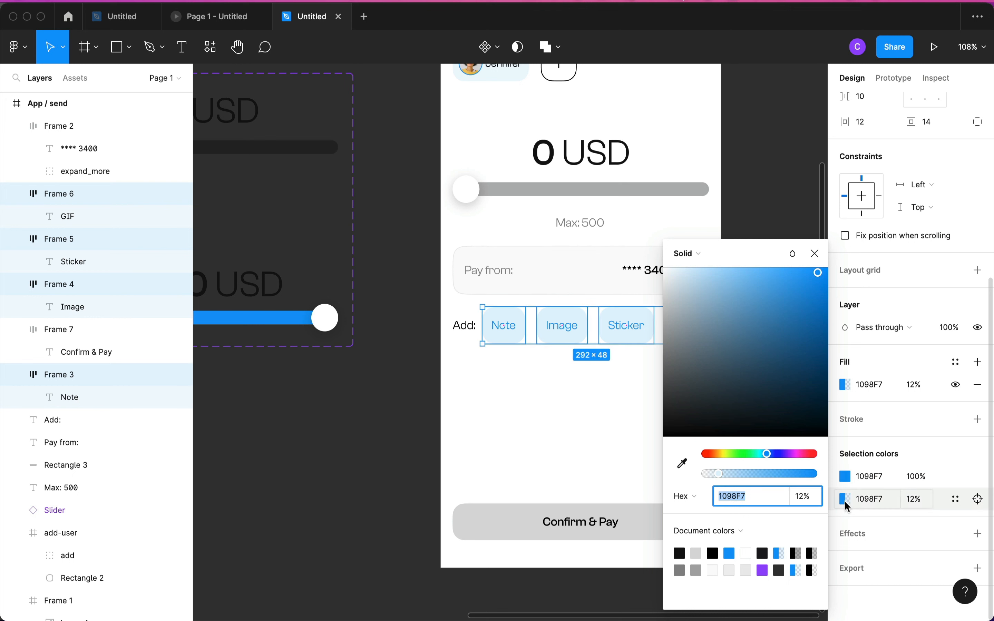
pyautogui.moveTo(720, 475); pyautogui.dragTo(711, 475)
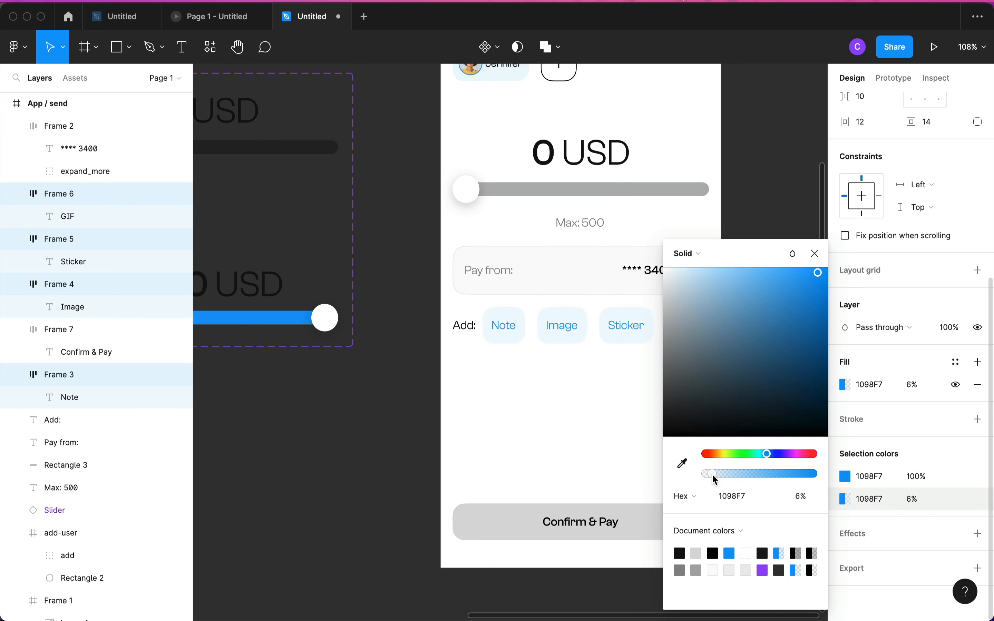
pyautogui.click(631, 456)
# - Go to the main component of the Slider instance and set the fill opacity of slider-base in interactive-slider-0 to 15%
pyautogui.scroll(-3, 630, 456)
pyautogui.scroll(2, 630, 456)
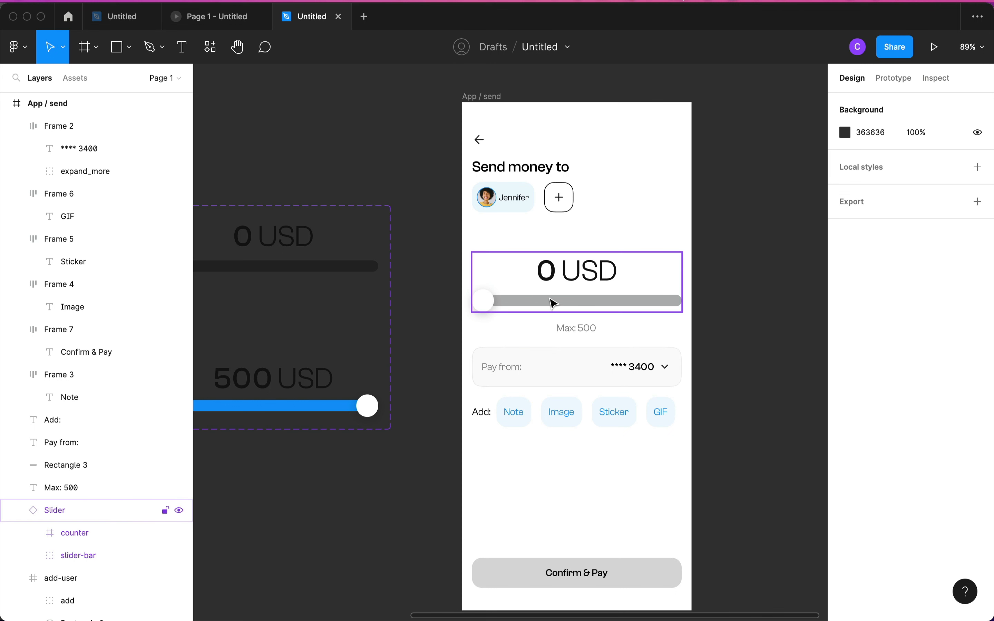
pyautogui.scroll(-3, 427, 222)
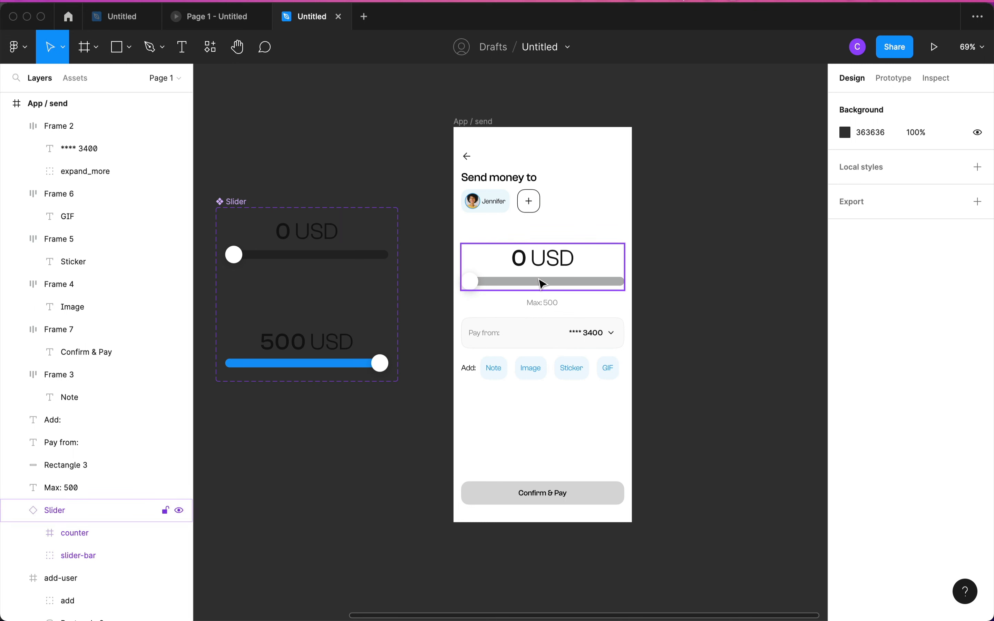
pyautogui.scroll(5, 526, 299)
pyautogui.click(530, 285)
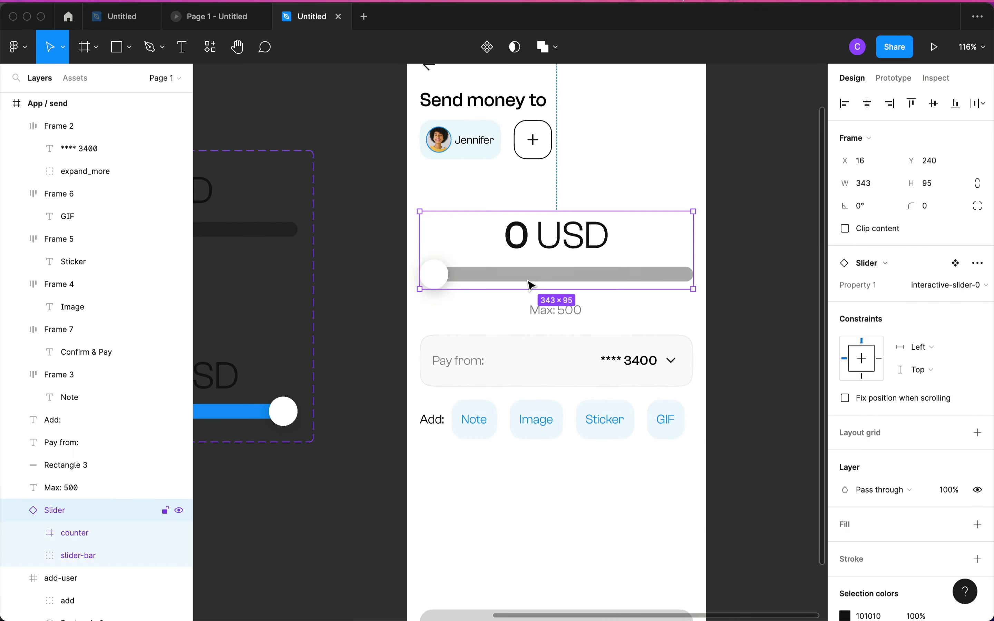
pyautogui.click(957, 266)
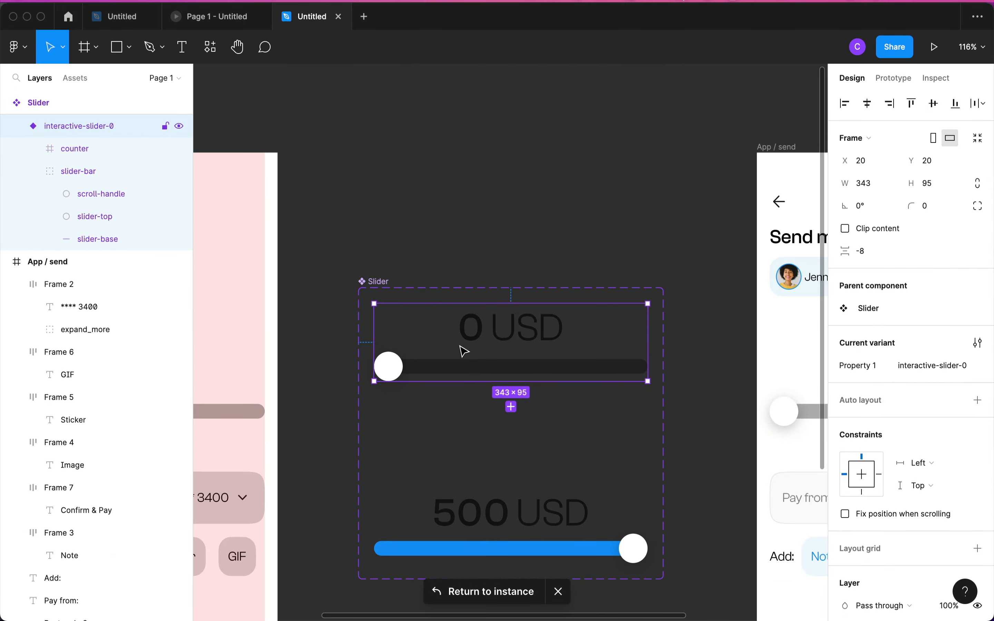
pyautogui.click(468, 369)
pyautogui.click(468, 368)
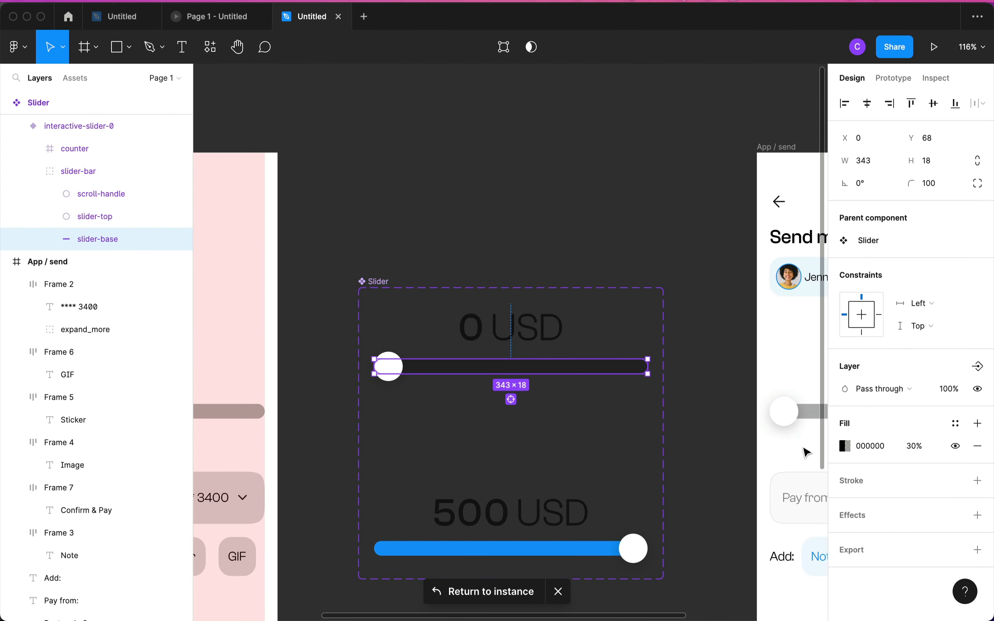
pyautogui.click(916, 447)
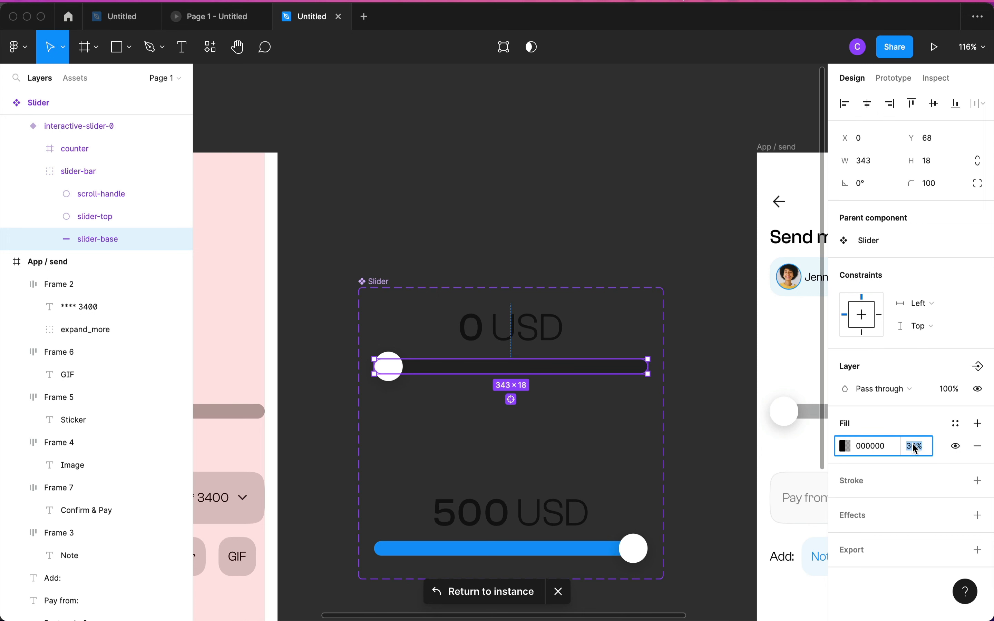
pyautogui.write('15')
pyautogui.press('Return')
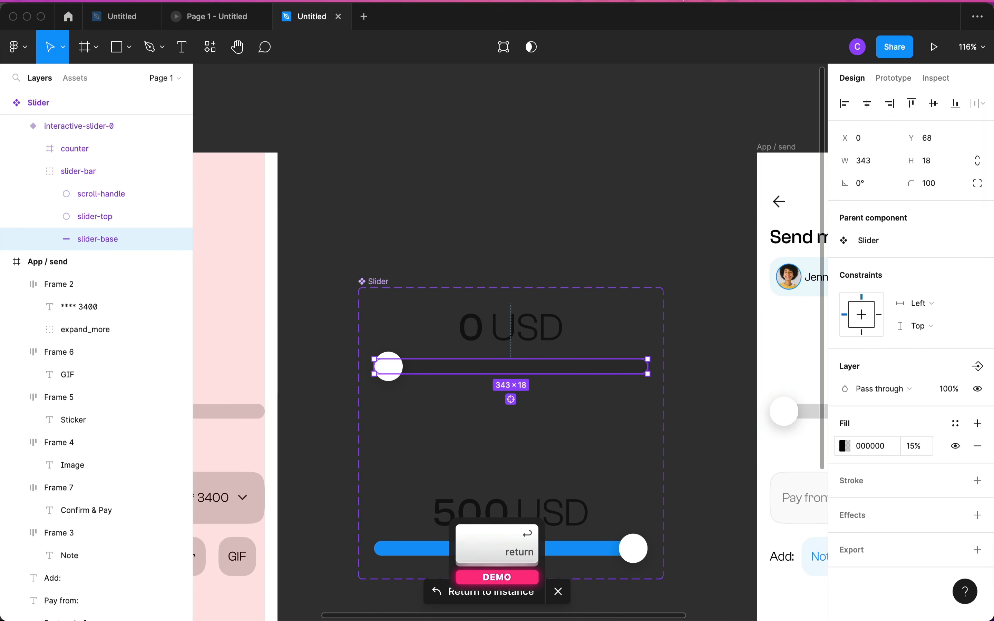
# - Lower the fill opacity of slider-base in interactive-slider-0 to 10%
pyautogui.hscroll(-5, 658, 328)
pyautogui.scroll(-5, 657, 329)
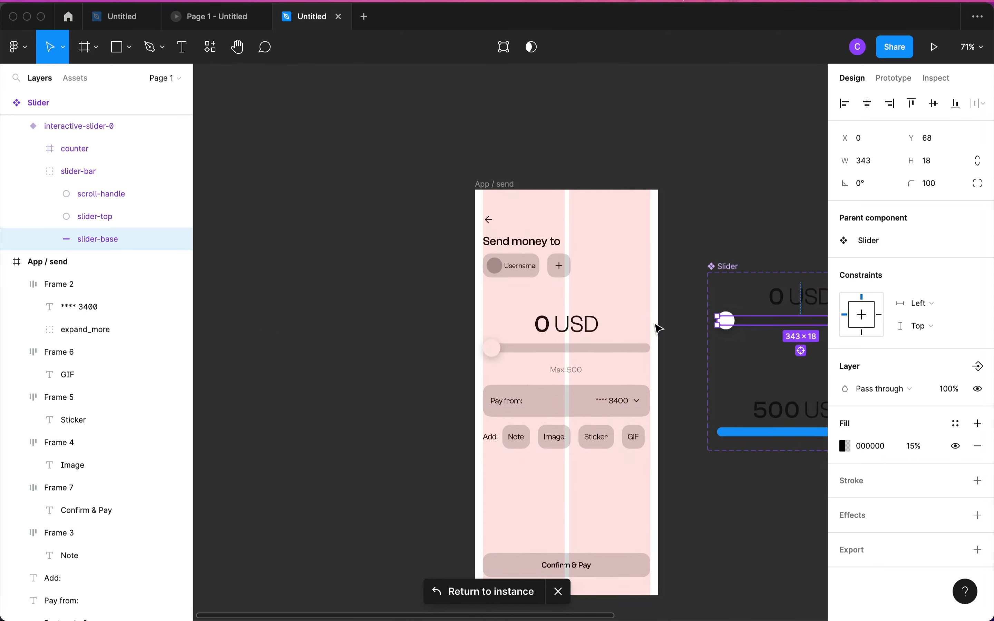
pyautogui.hscroll(-3, 657, 328)
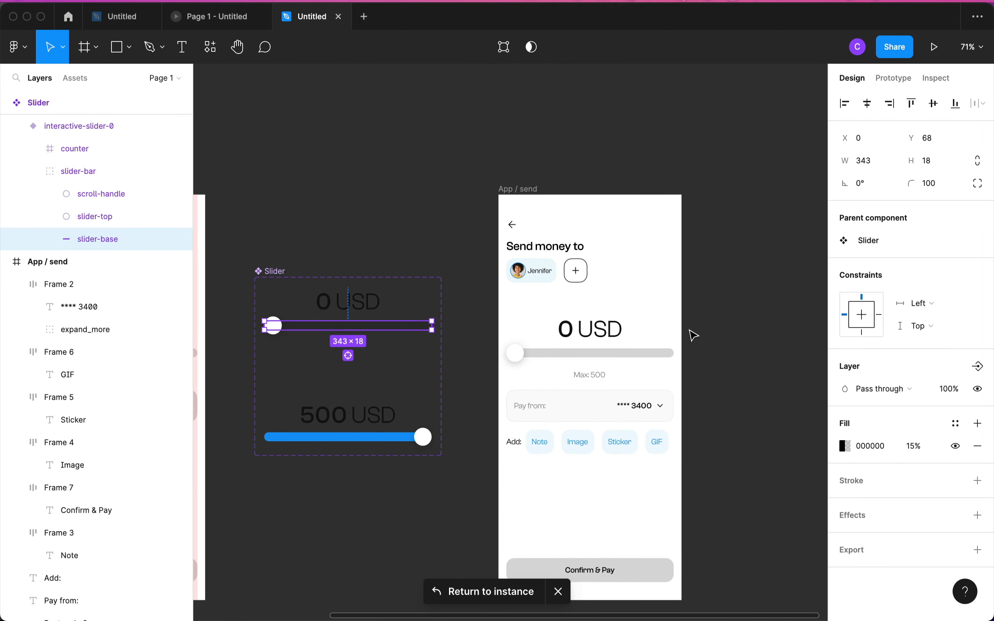
pyautogui.click(917, 446)
pyautogui.write('10')
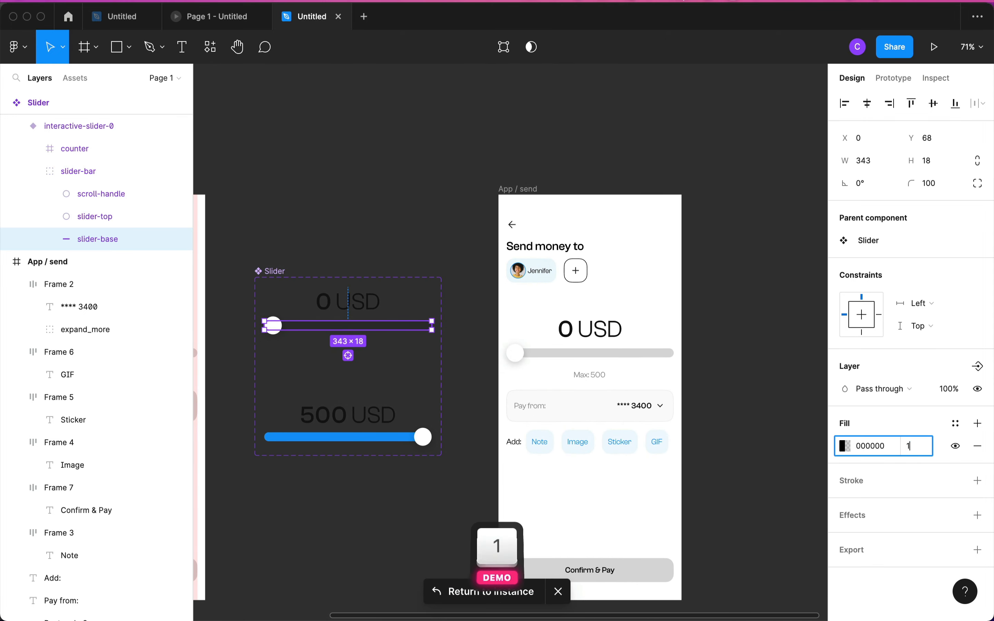
pyautogui.press('Return')
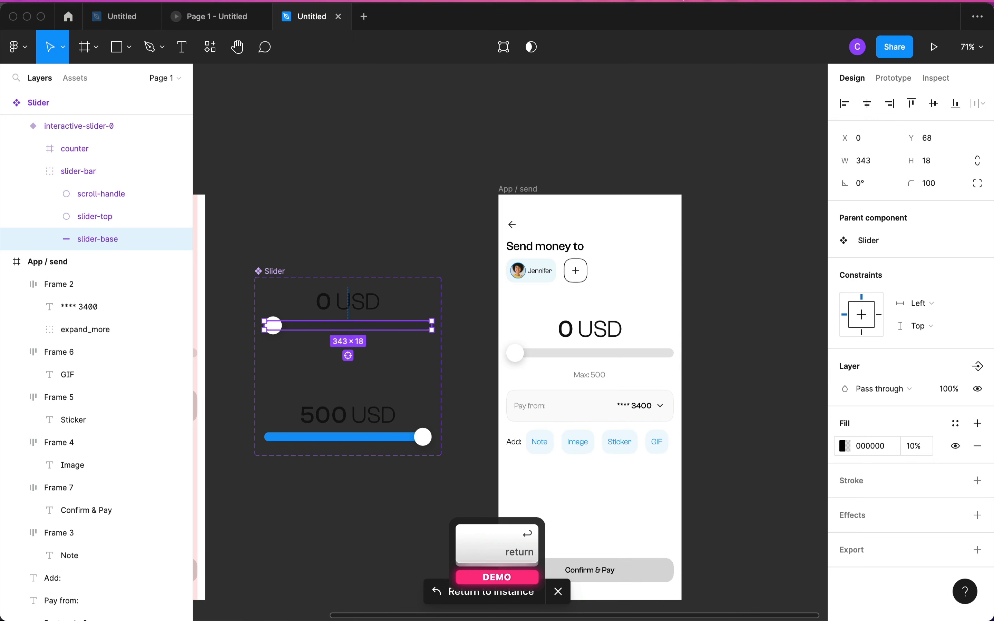
# - Set the fill opacity of slider-base in the interactive-slider-500 variant to 10%
pyautogui.click(343, 441)
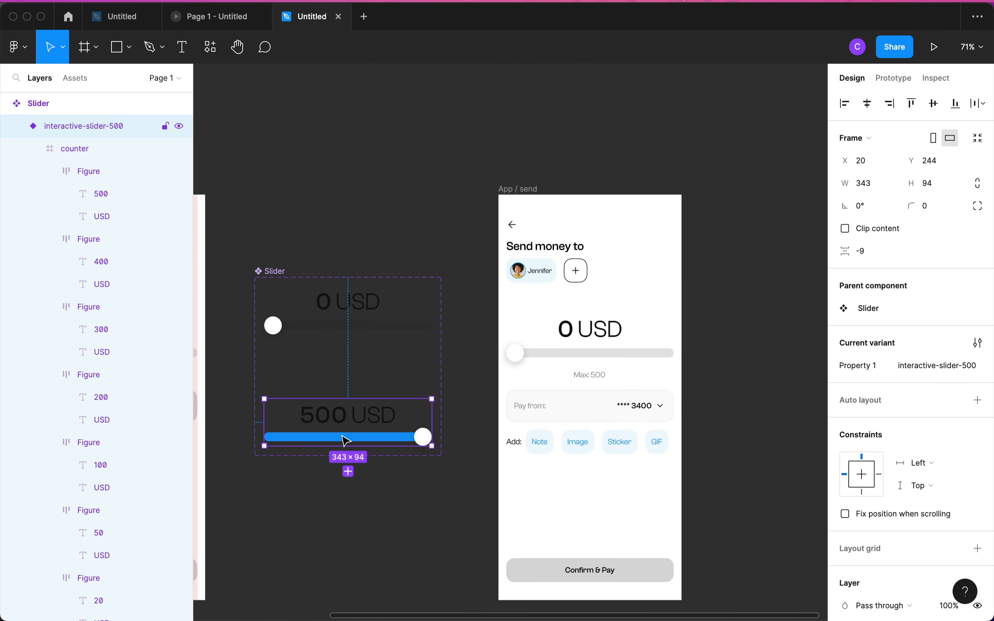
pyautogui.doubleClick(341, 430)
pyautogui.scroll(-2, 86, 428)
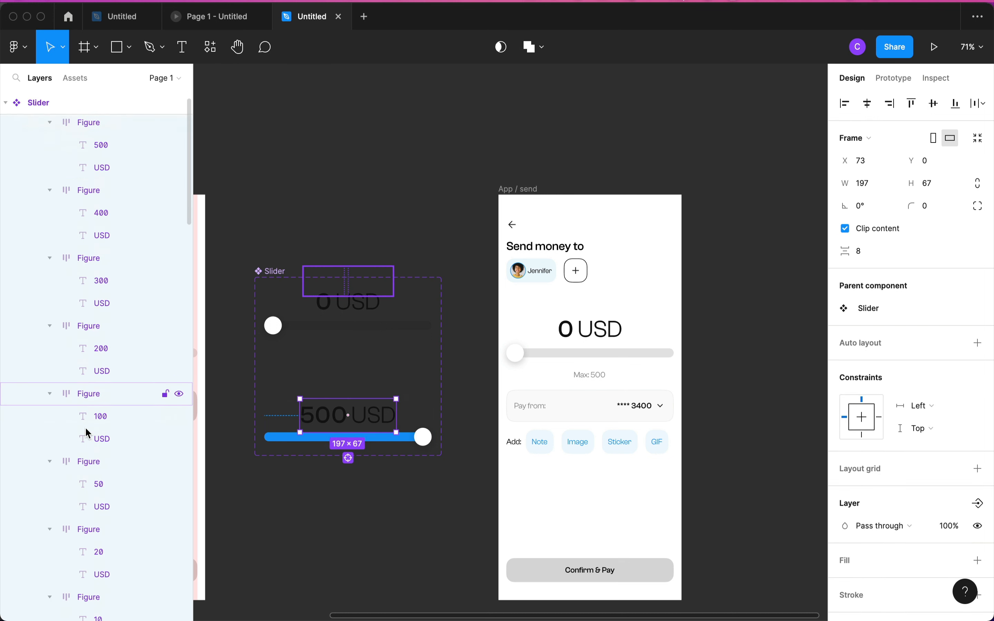
pyautogui.scroll(-10, 88, 433)
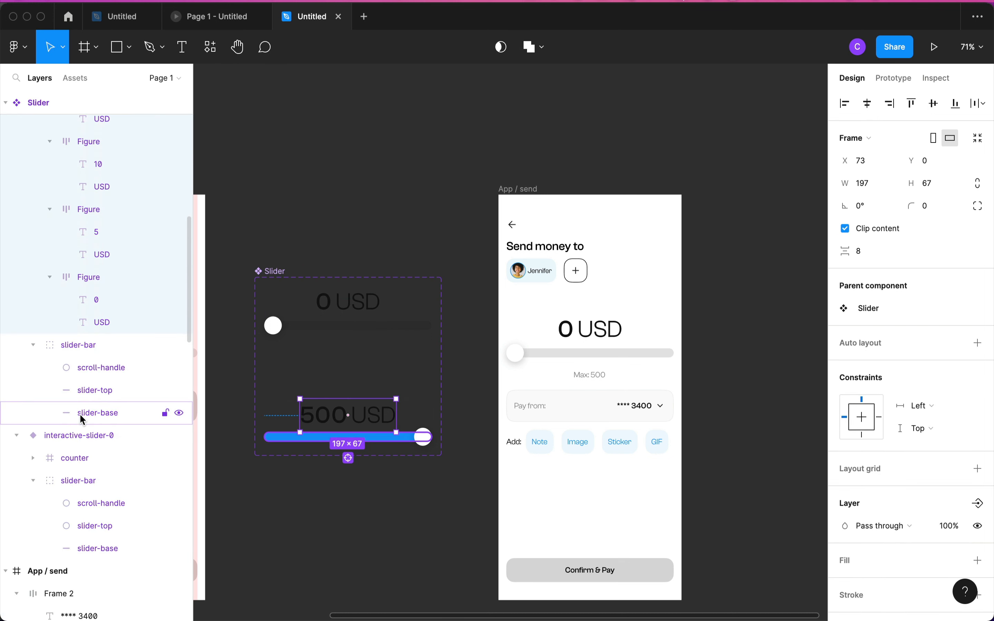
pyautogui.click(81, 416)
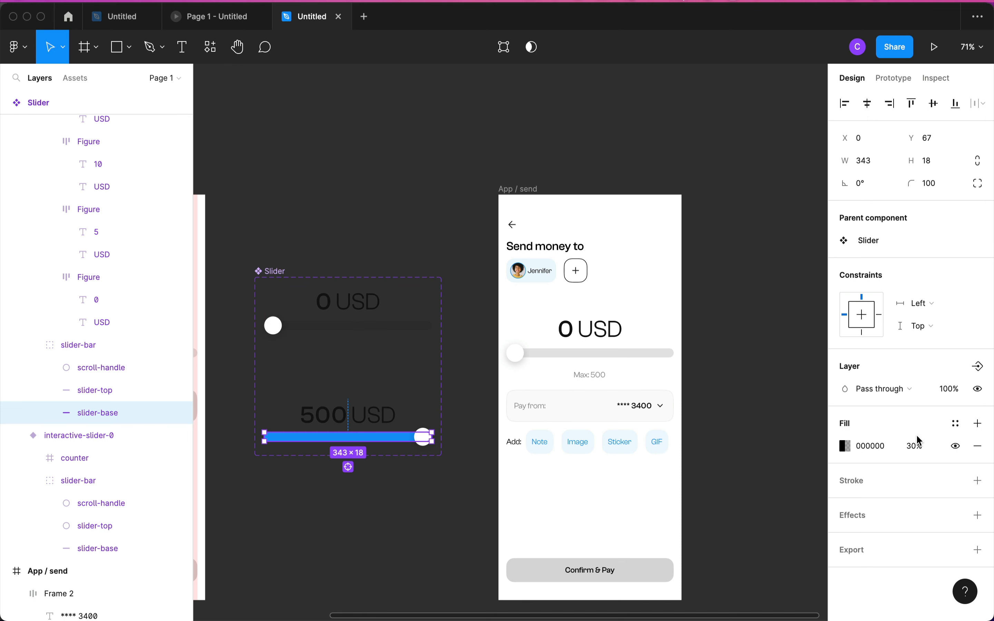
pyautogui.click(915, 446)
pyautogui.write('10')
pyautogui.press('Return')
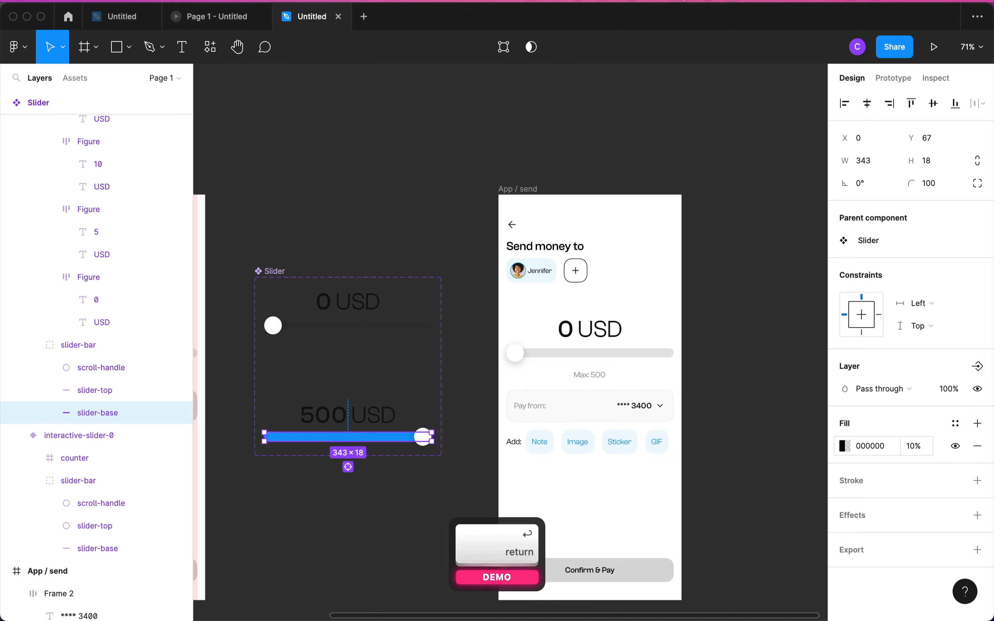
pyautogui.click(341, 208)
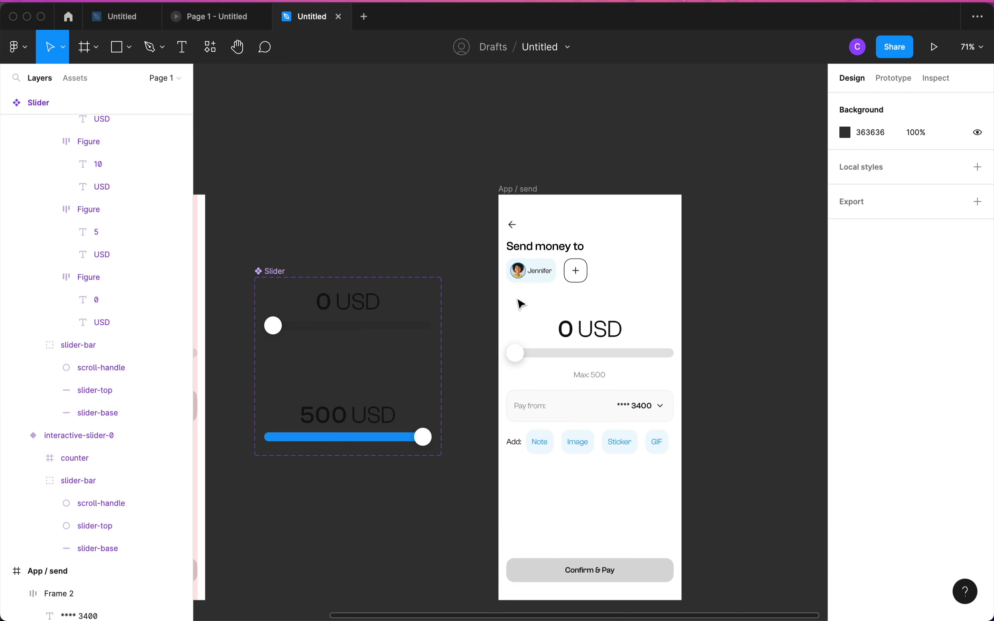
# - Fill the Confirm & Pay button of the grid-free App / send screen with the document color 1098F7
pyautogui.scroll(-3, 519, 302)
pyautogui.click(520, 515)
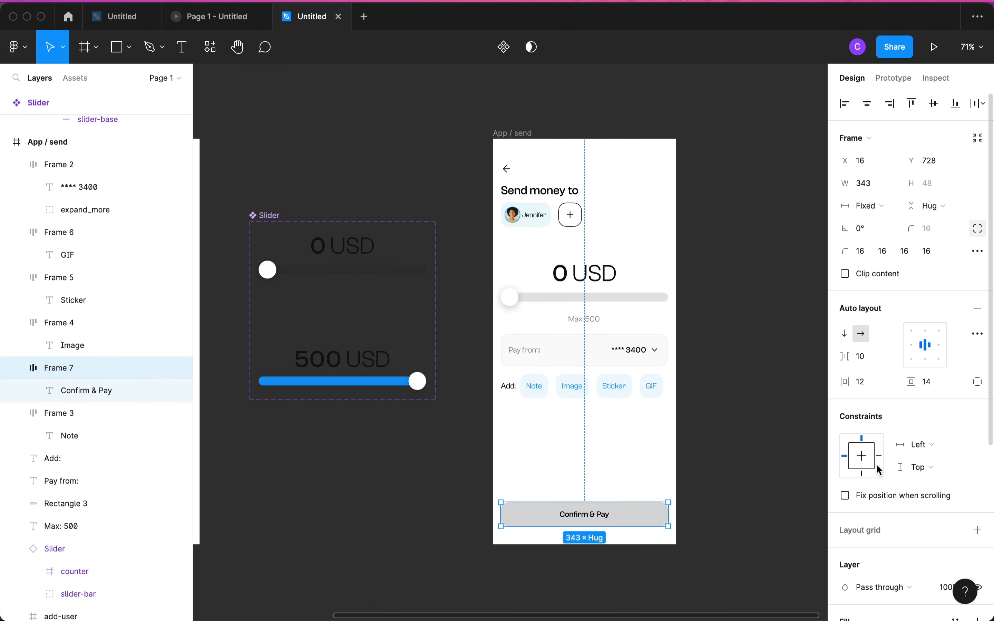
pyautogui.scroll(-4, 879, 464)
pyautogui.click(845, 449)
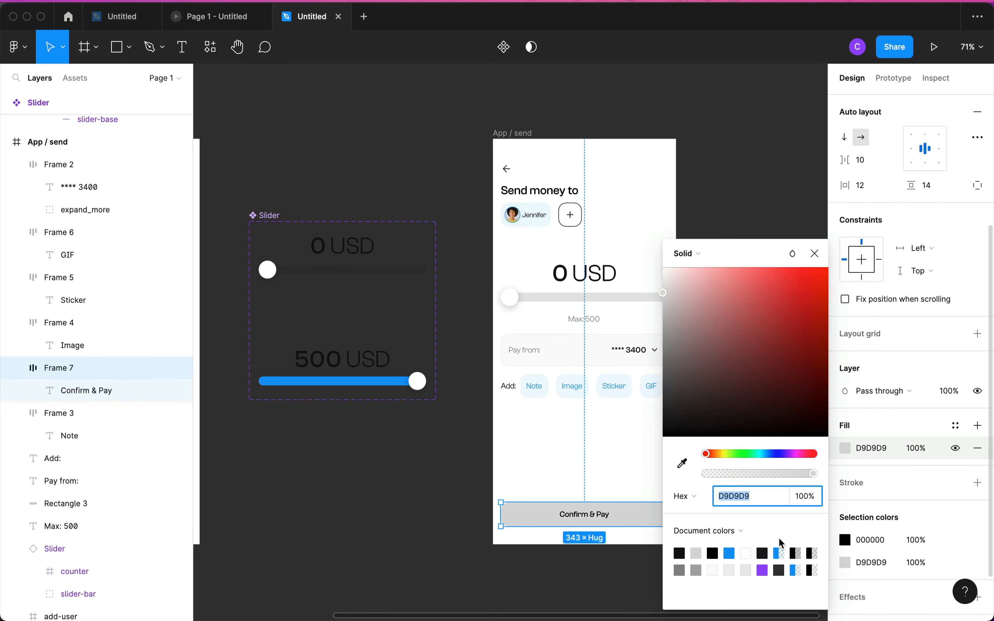
pyautogui.click(733, 553)
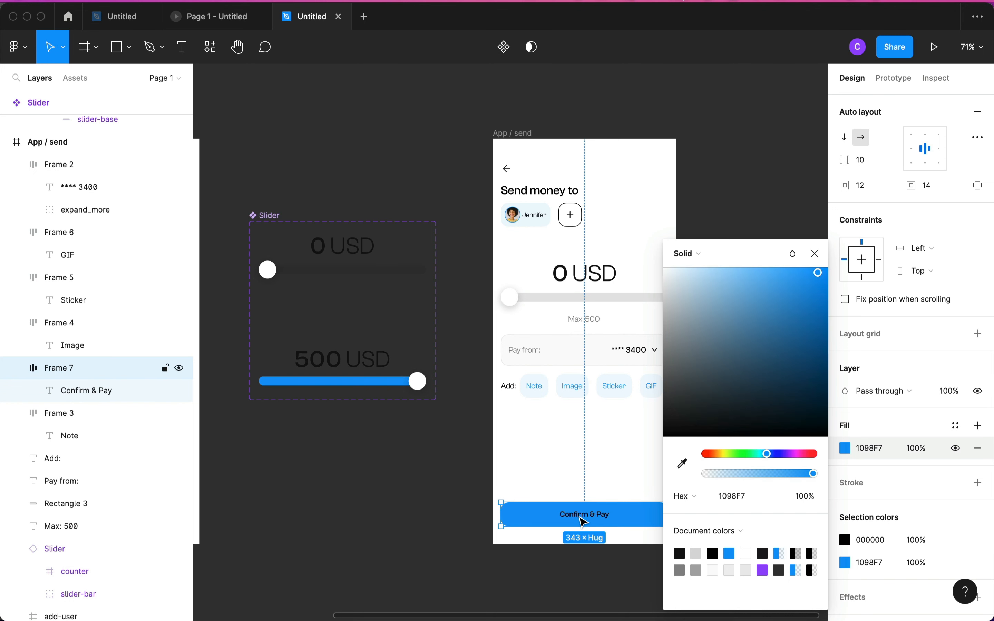
# - Change the Confirm & Pay button's label from black to white through its selection color
pyautogui.click(842, 536)
pyautogui.click(844, 537)
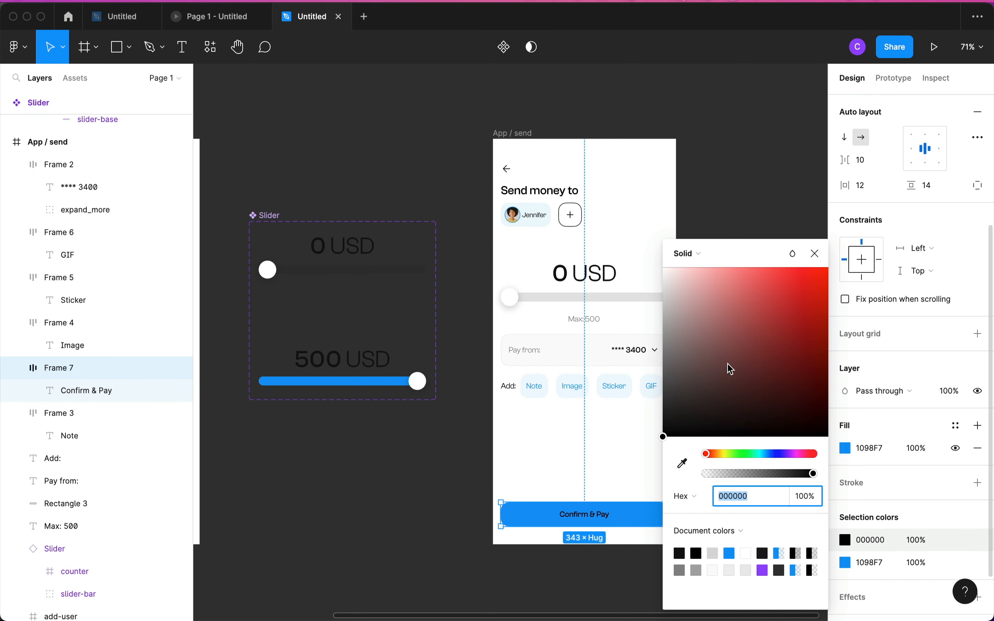
pyautogui.moveTo(728, 363); pyautogui.dragTo(499, 110)
pyautogui.click(497, 108)
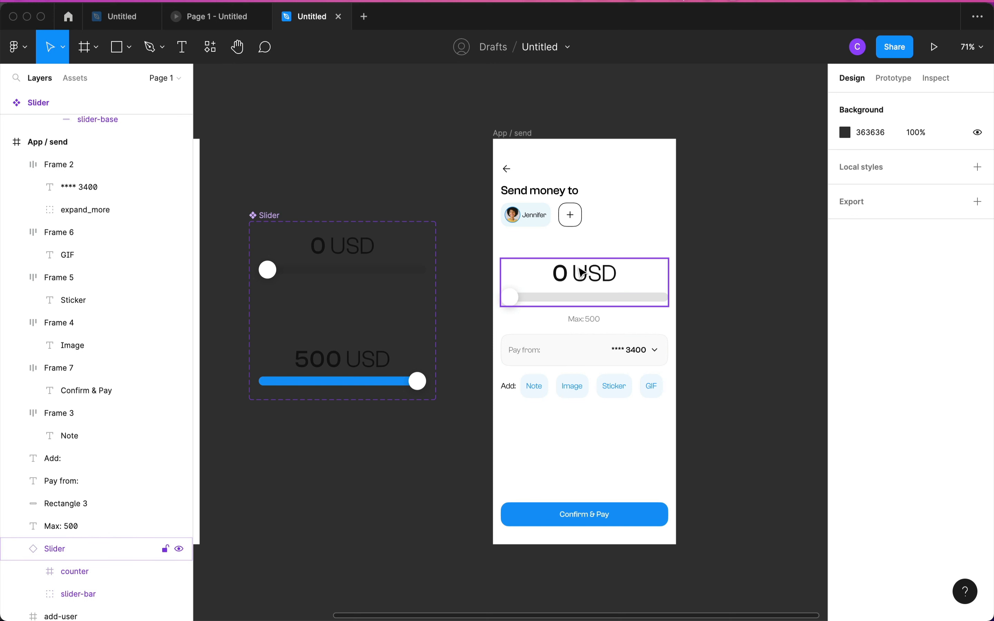
# - Add a prototype connection from the scroll-handle in interactive-slider-0 to the 500 USD variant of the Slider component
pyautogui.hscroll(-6, 413, 171)
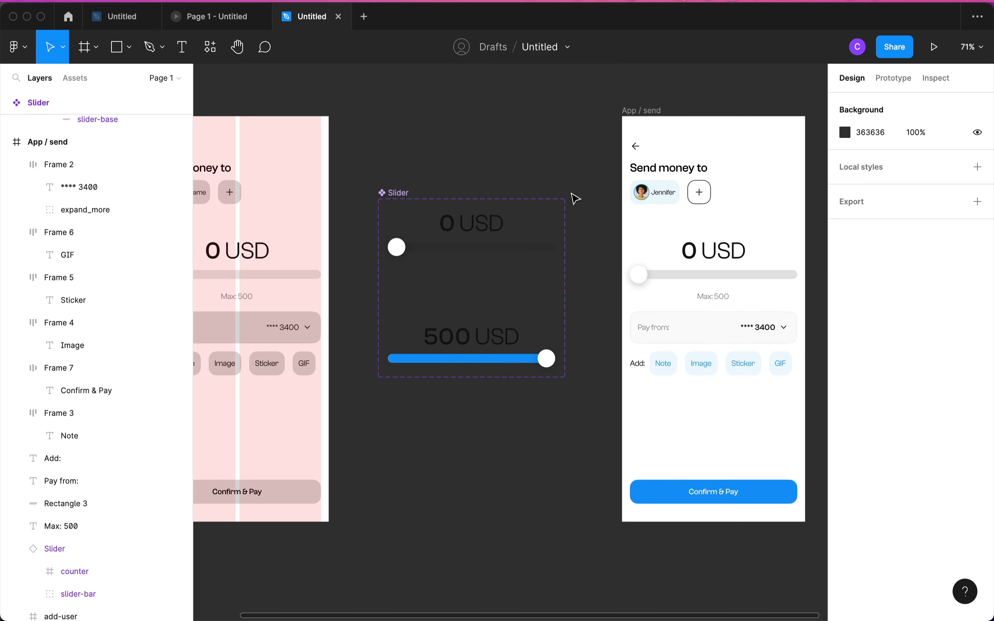
pyautogui.click(895, 78)
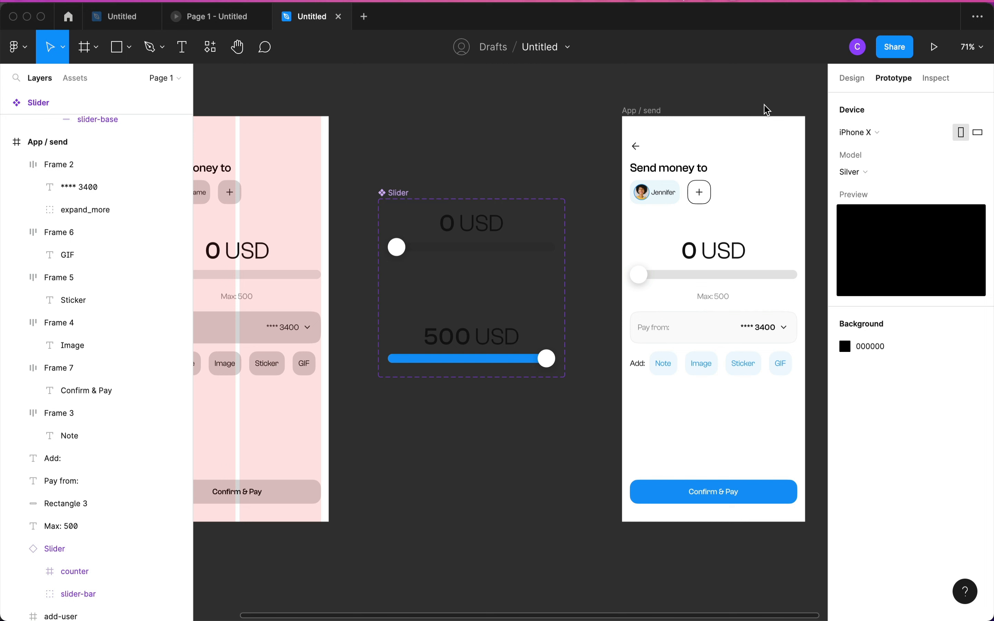
pyautogui.click(452, 239)
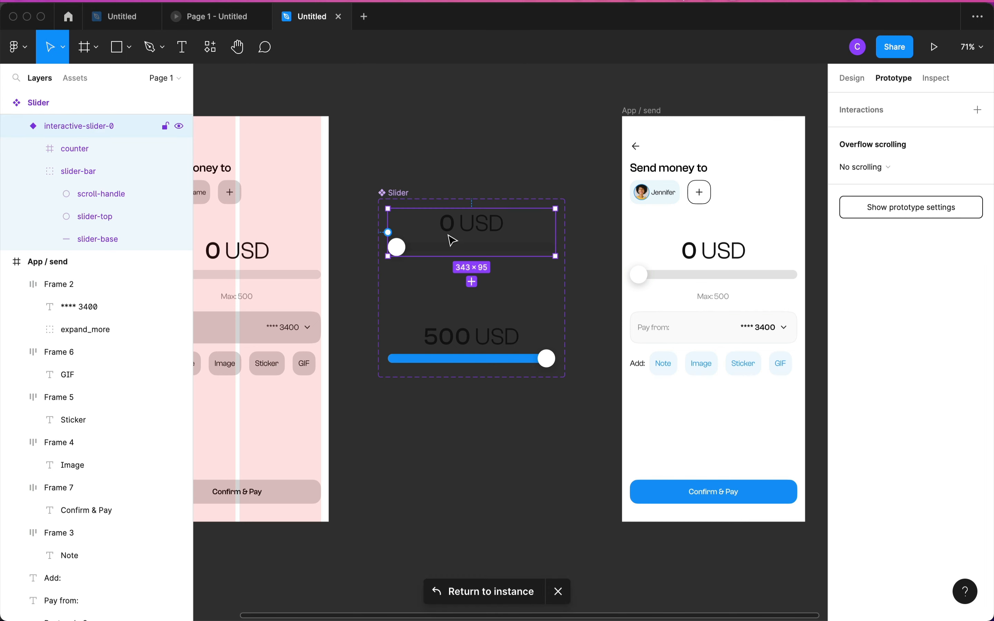
pyautogui.scroll(5, 452, 240)
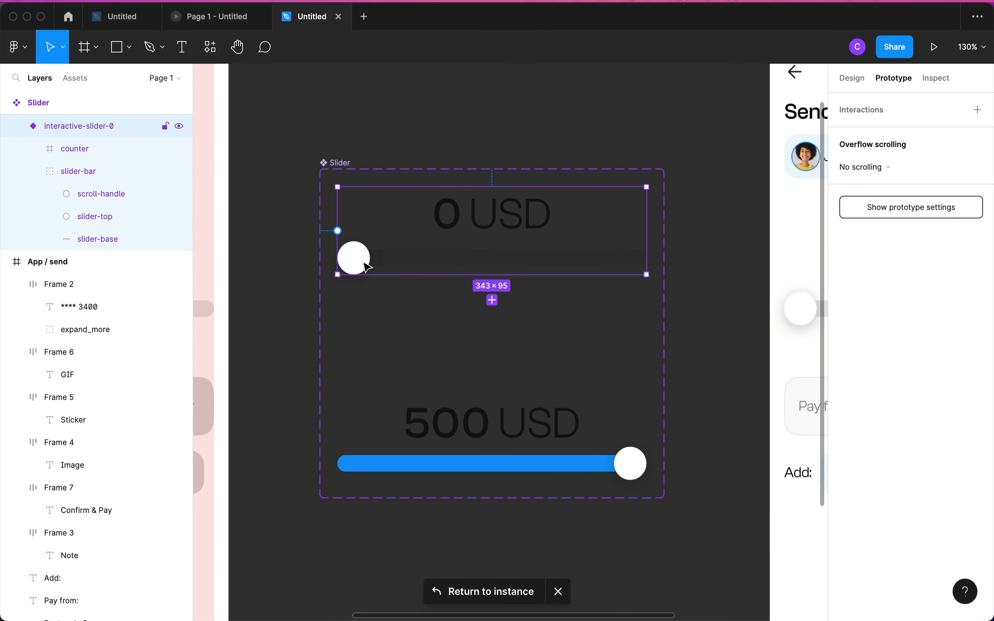
pyautogui.click(367, 267)
pyautogui.click(357, 267)
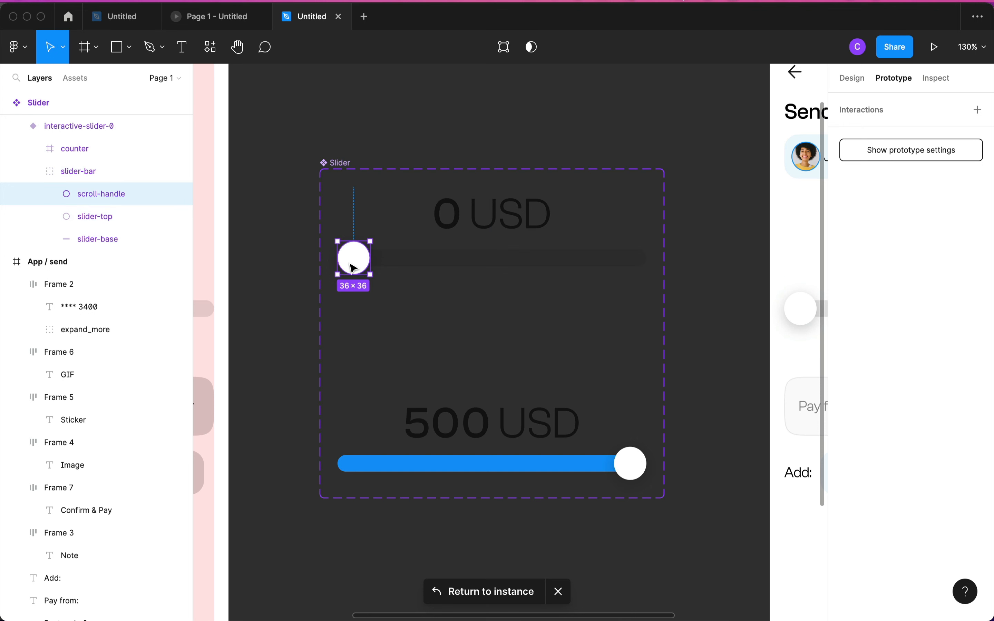
pyautogui.scroll(-2, 528, 237)
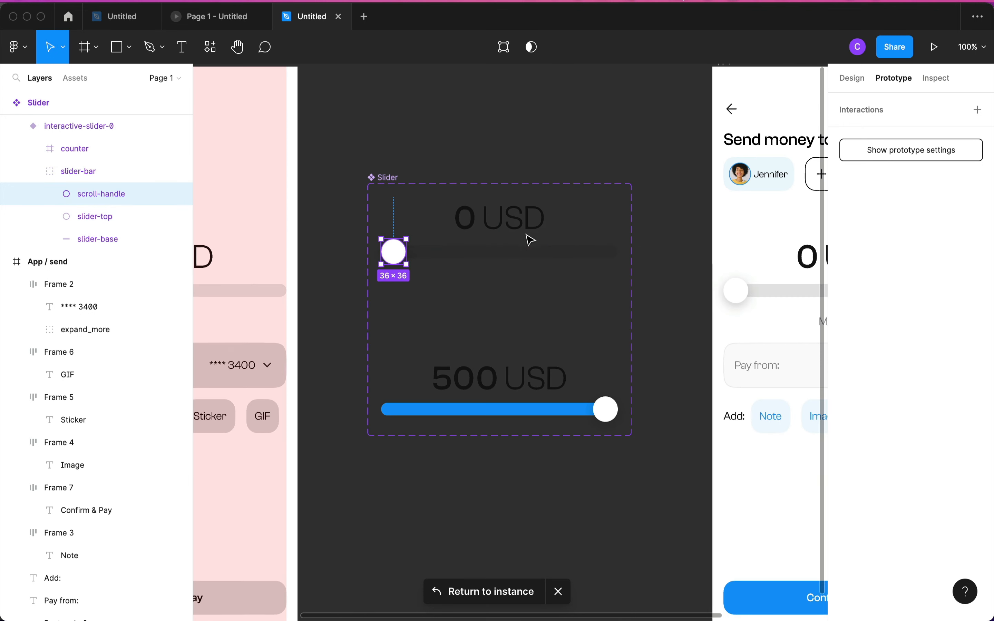
pyautogui.moveTo(406, 252); pyautogui.dragTo(563, 394)
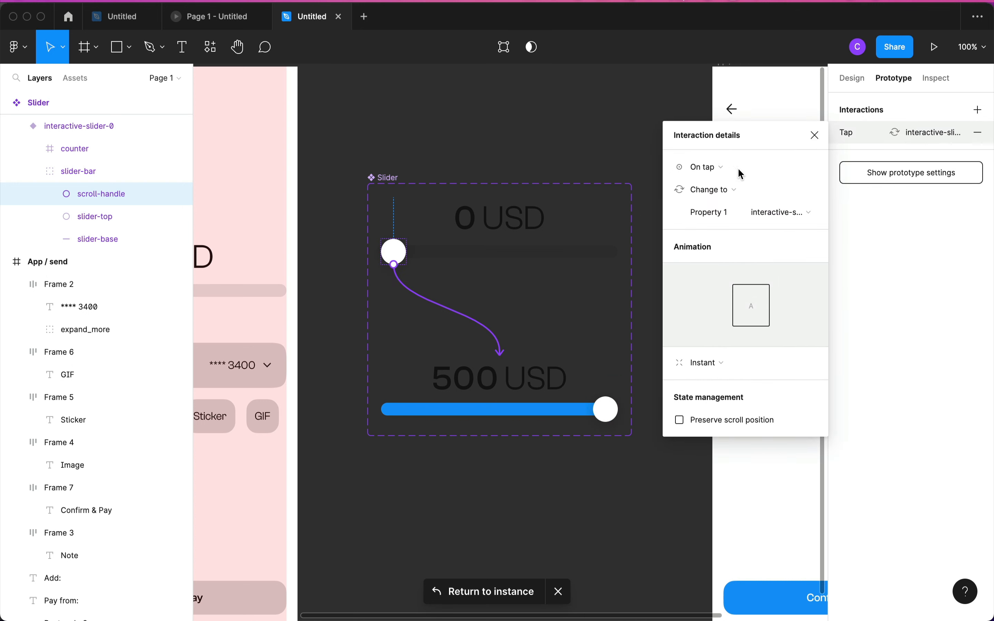
# - Set the scroll-handle's interaction to trigger On drag and animate with Smart animate and Linear easing
pyautogui.click(726, 167)
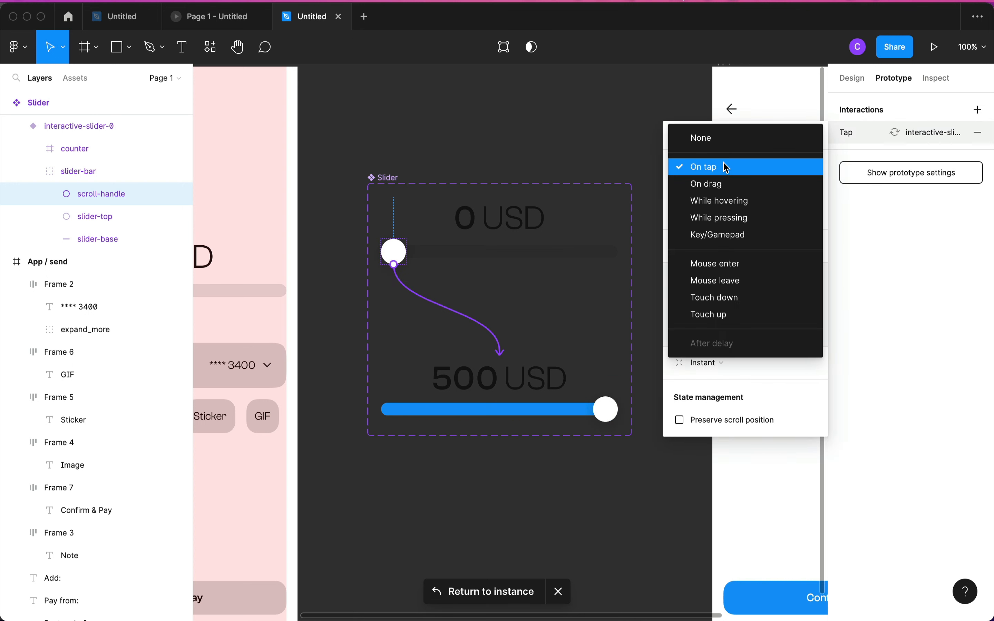
pyautogui.click(710, 185)
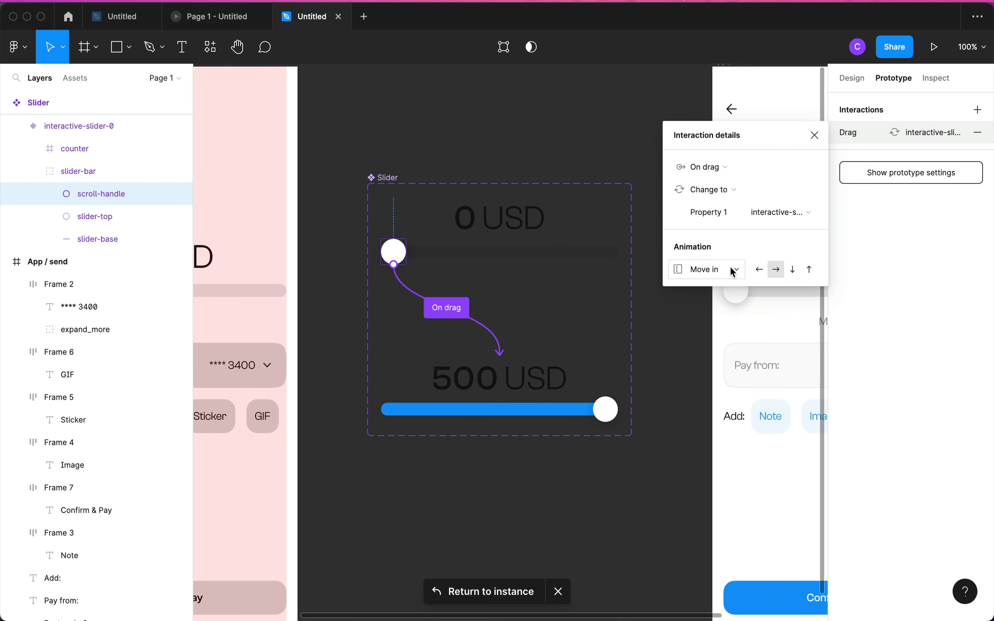
pyautogui.click(722, 271)
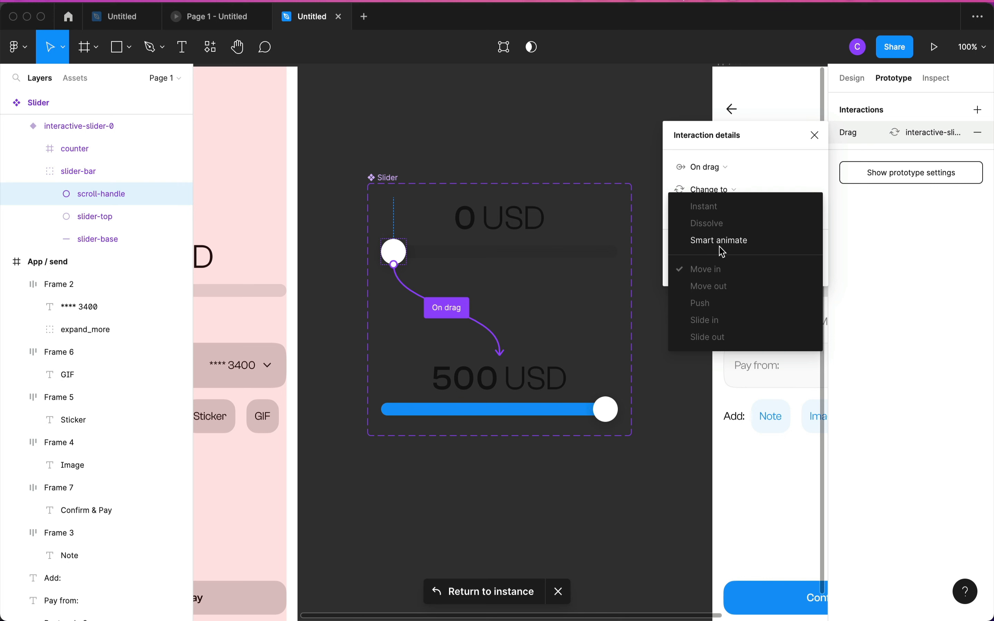
pyautogui.click(723, 242)
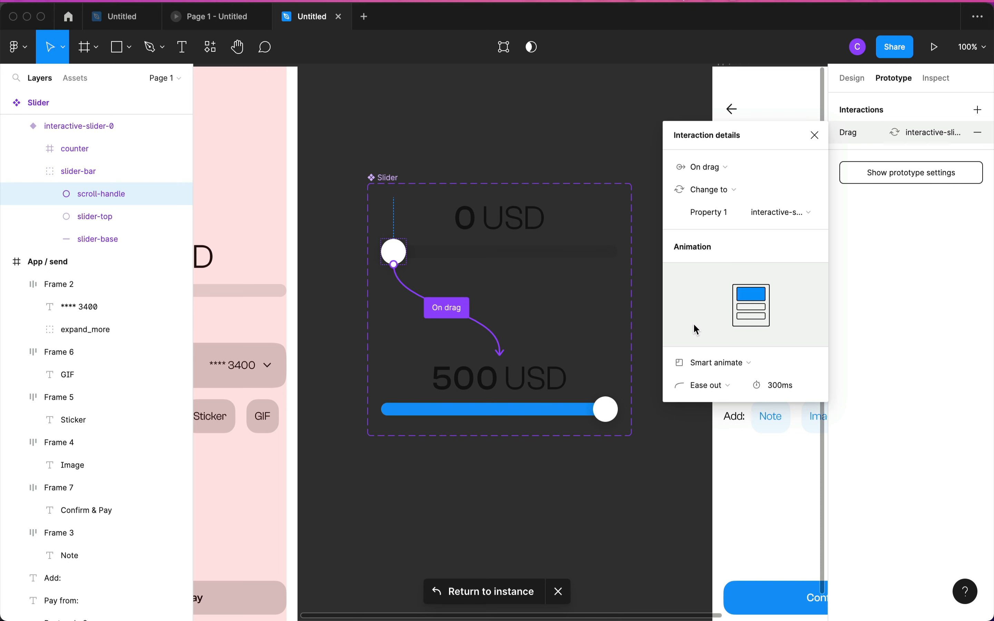
pyautogui.click(714, 356)
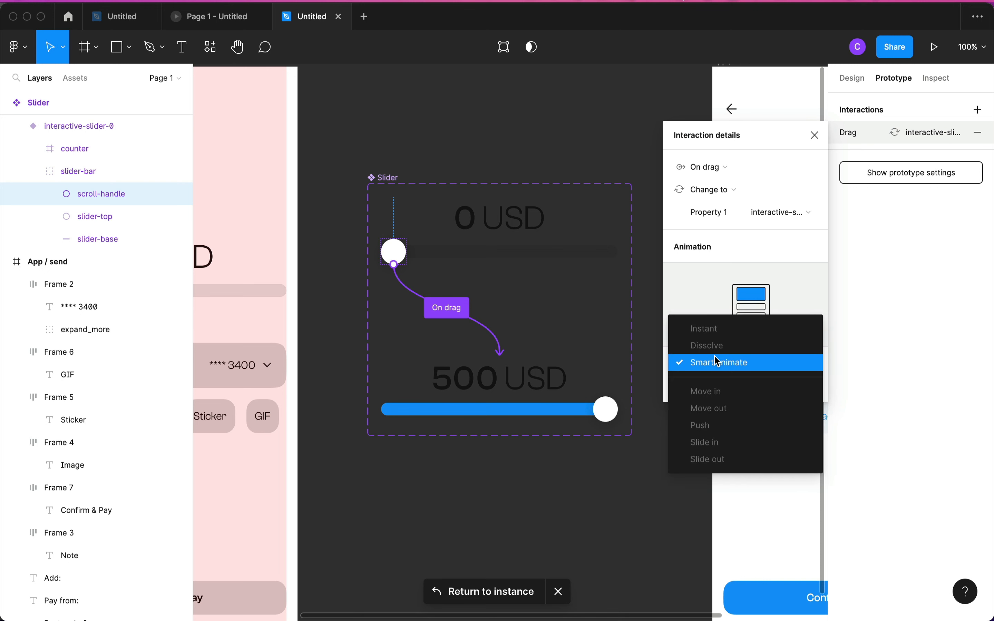
pyautogui.click(715, 356)
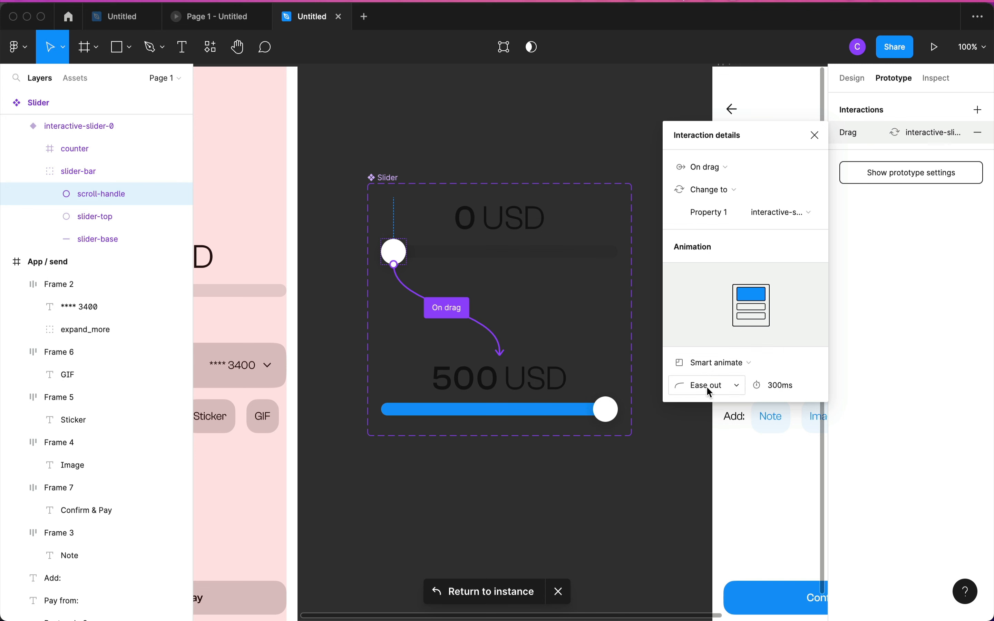
pyautogui.click(707, 386)
pyautogui.click(714, 346)
# - Connect the scroll-handle of the 500 USD variant back to interactive-slider-0 with an On drag trigger
pyautogui.click(610, 414)
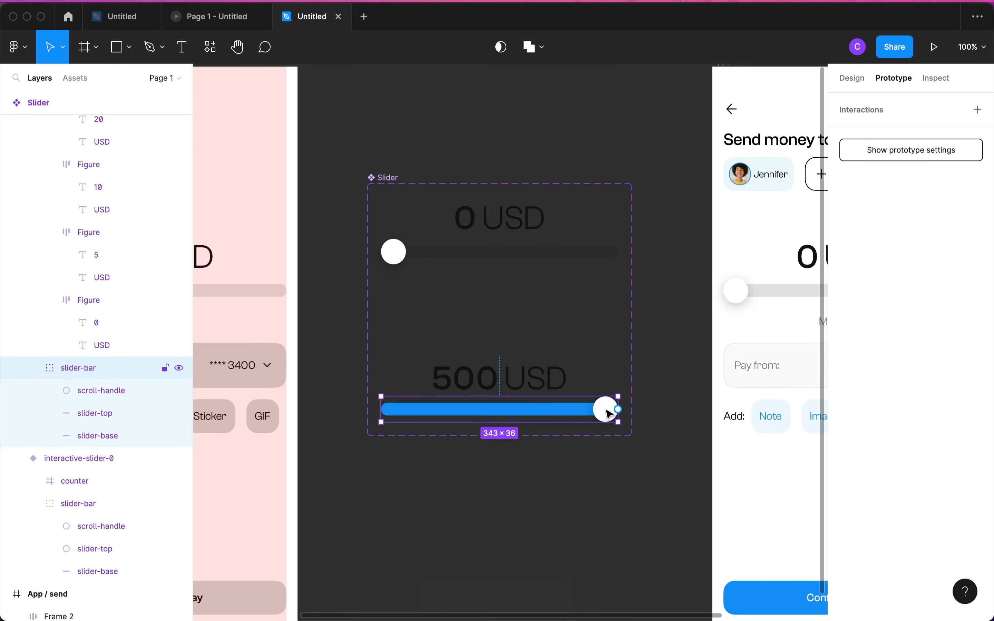
pyautogui.click(609, 414)
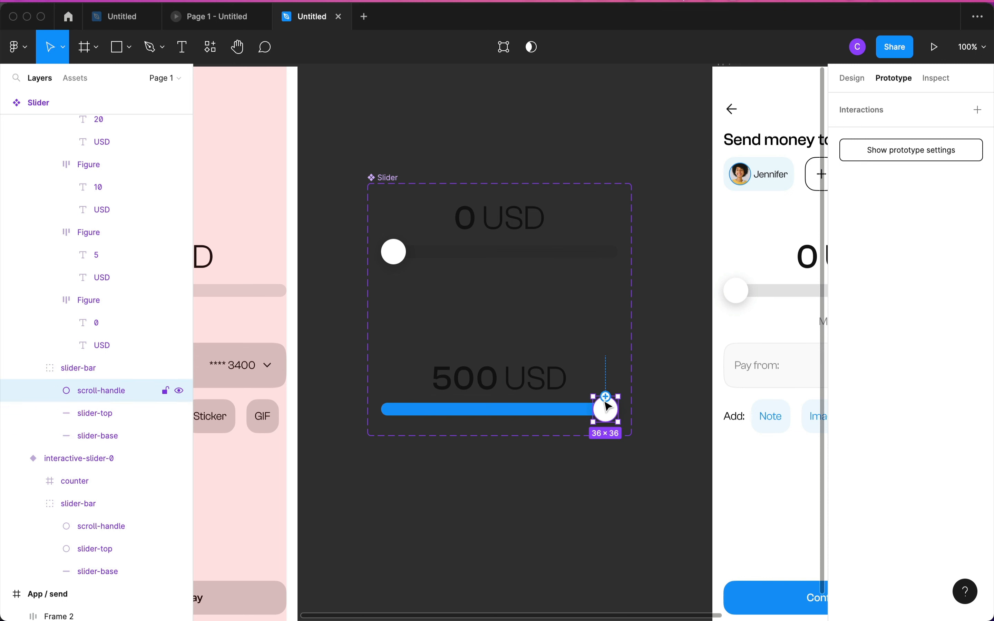
pyautogui.moveTo(606, 397); pyautogui.dragTo(456, 246)
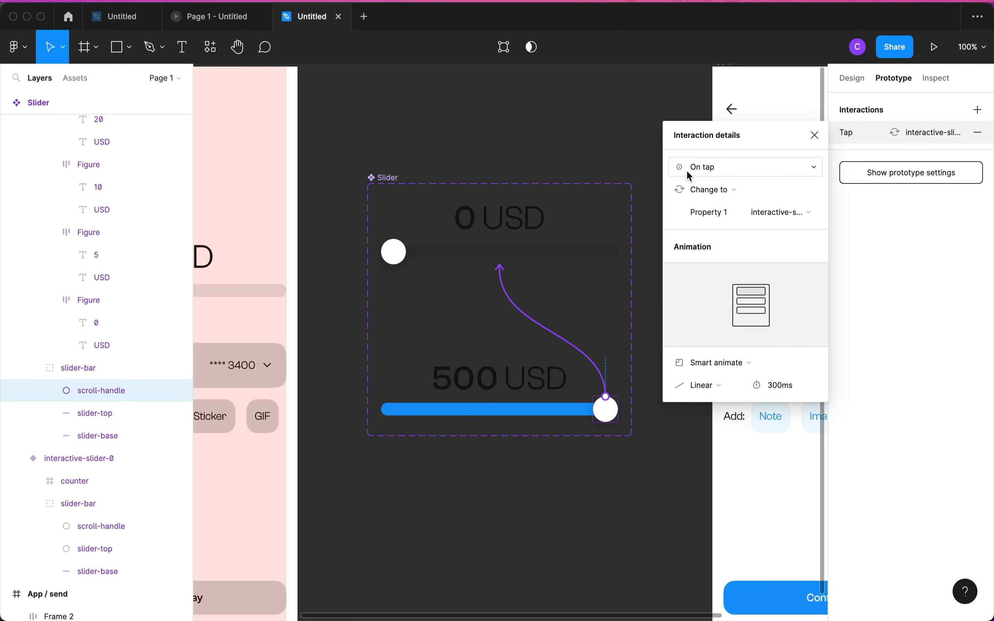
pyautogui.click(706, 169)
pyautogui.click(720, 185)
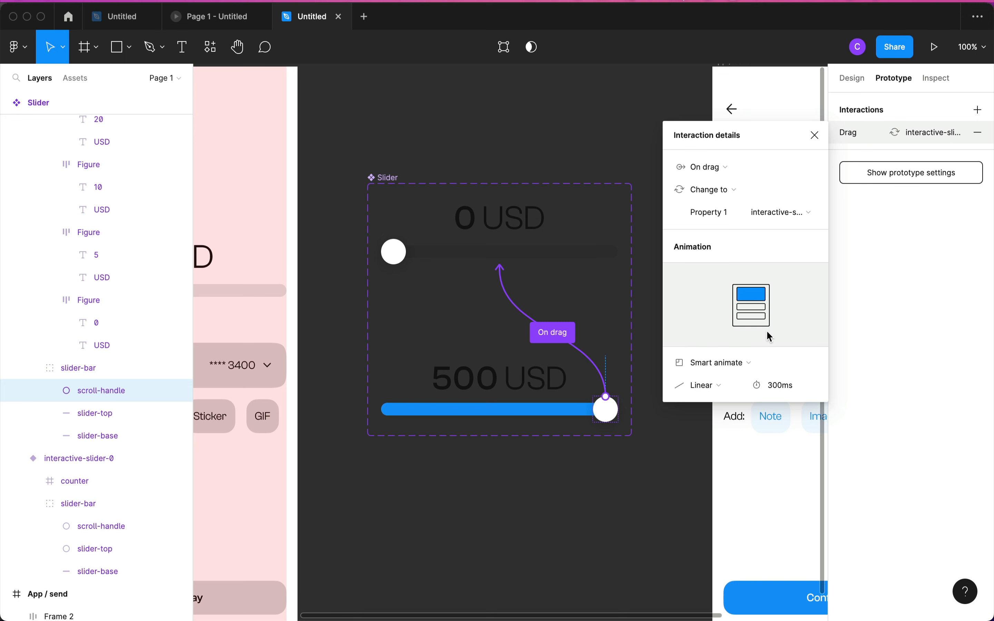
# - Present the grid-free App / send screen as a prototype and test the slider by moving its handle from 0 to the maximum
pyautogui.click(459, 140)
pyautogui.scroll(-5, 460, 140)
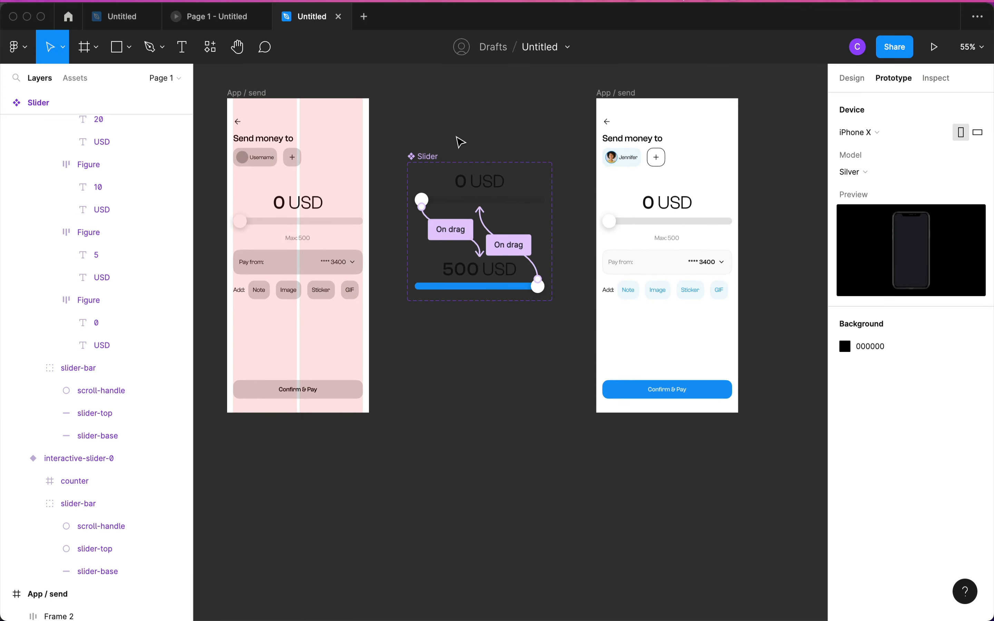
pyautogui.click(627, 99)
pyautogui.click(627, 98)
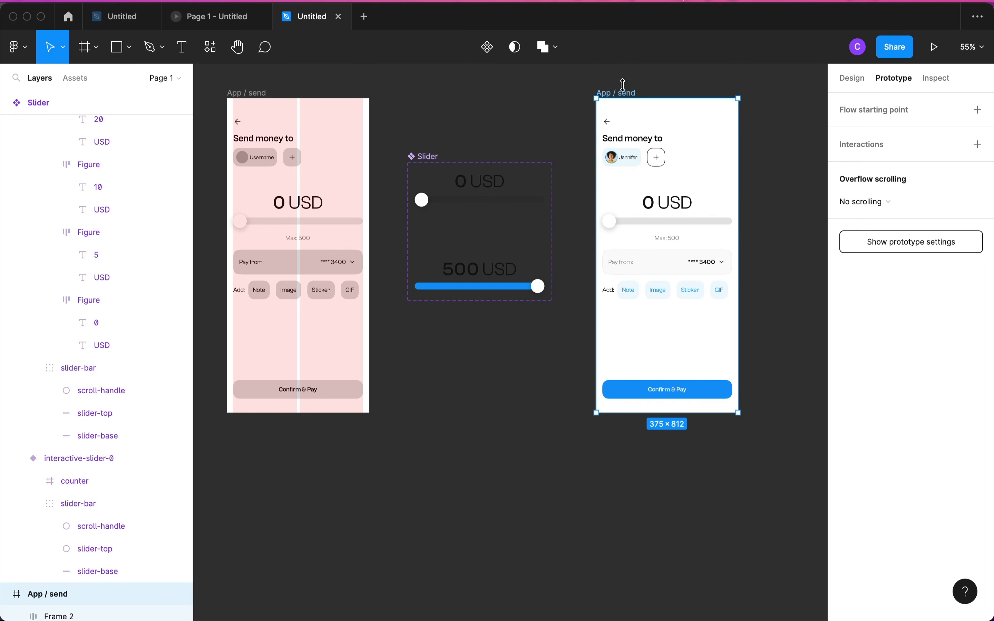
pyautogui.click(935, 48)
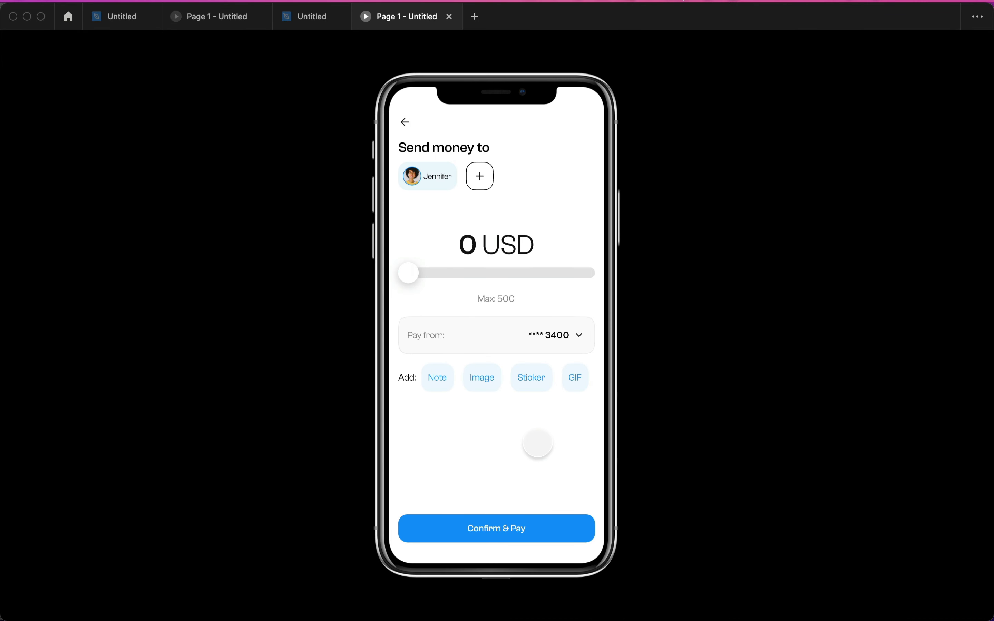
pyautogui.moveTo(408, 274); pyautogui.dragTo(628, 262)
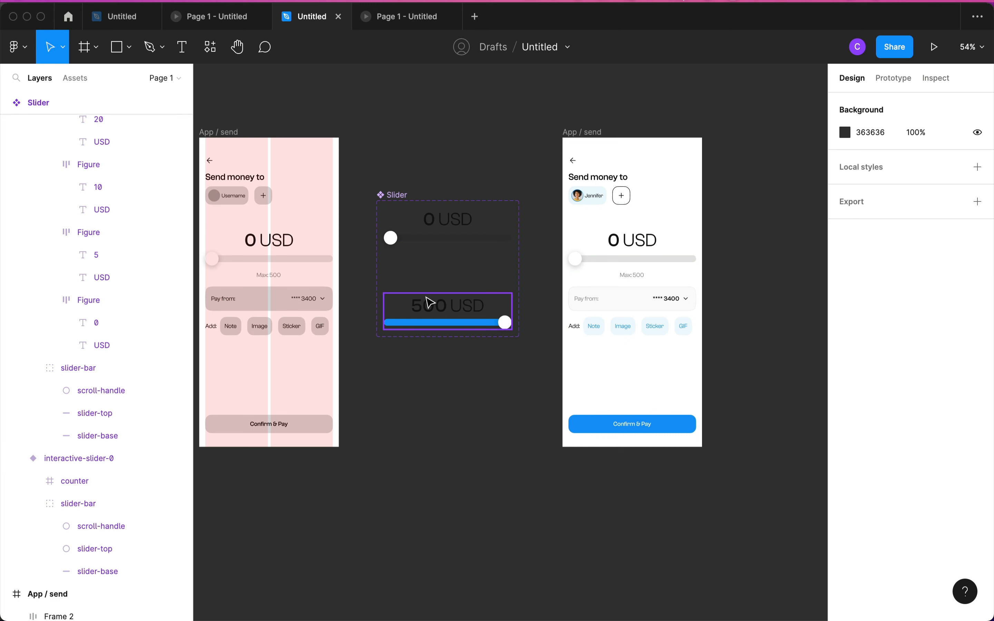
# - Inspect the Slider component's interactive-slider-0 variant on the canvas and return to the running prototype
pyautogui.click(435, 240)
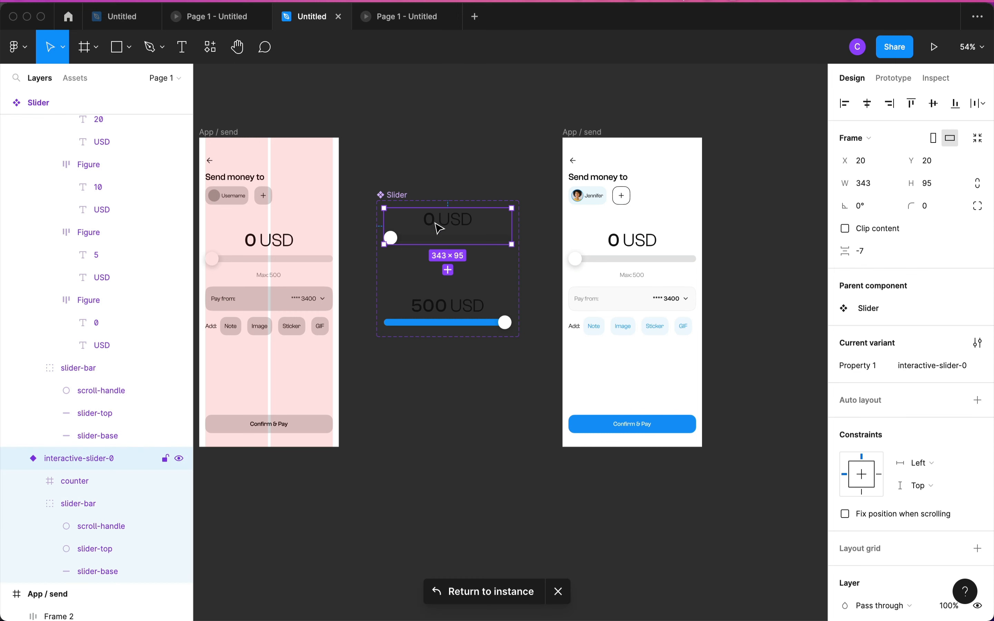
pyautogui.click(450, 157)
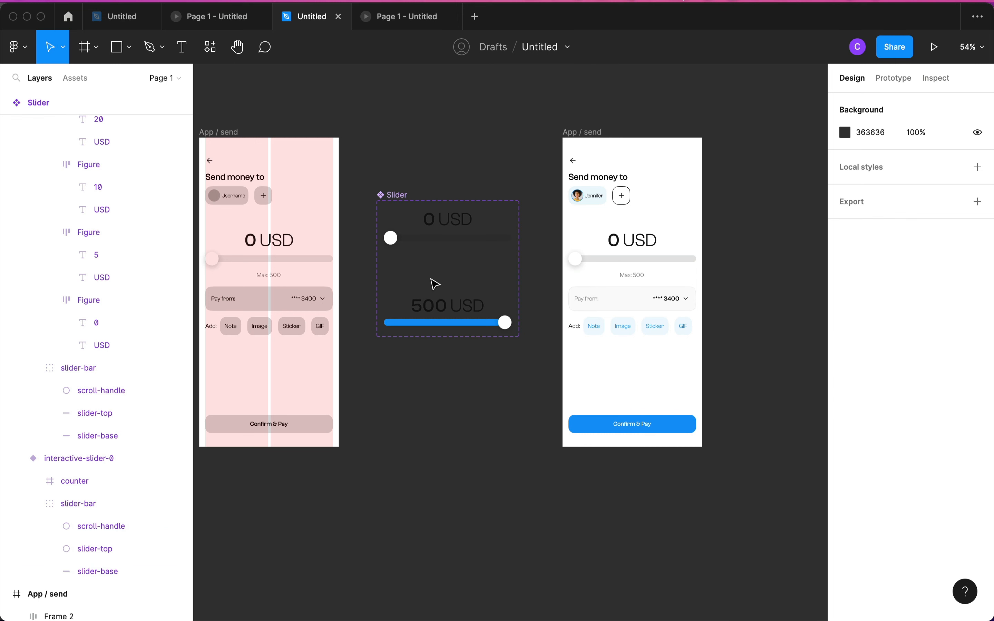
pyautogui.click(394, 19)
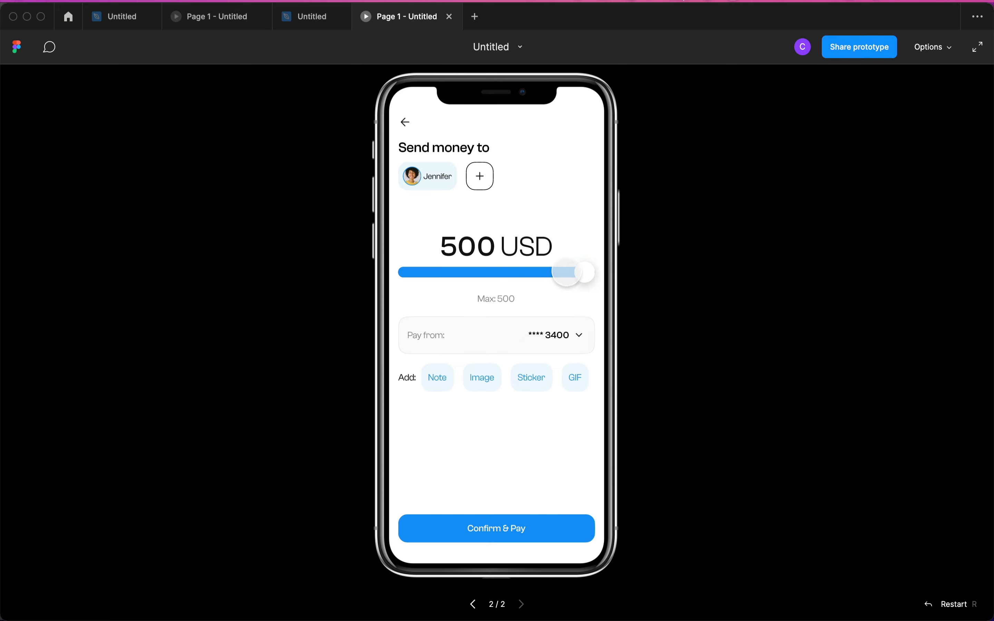